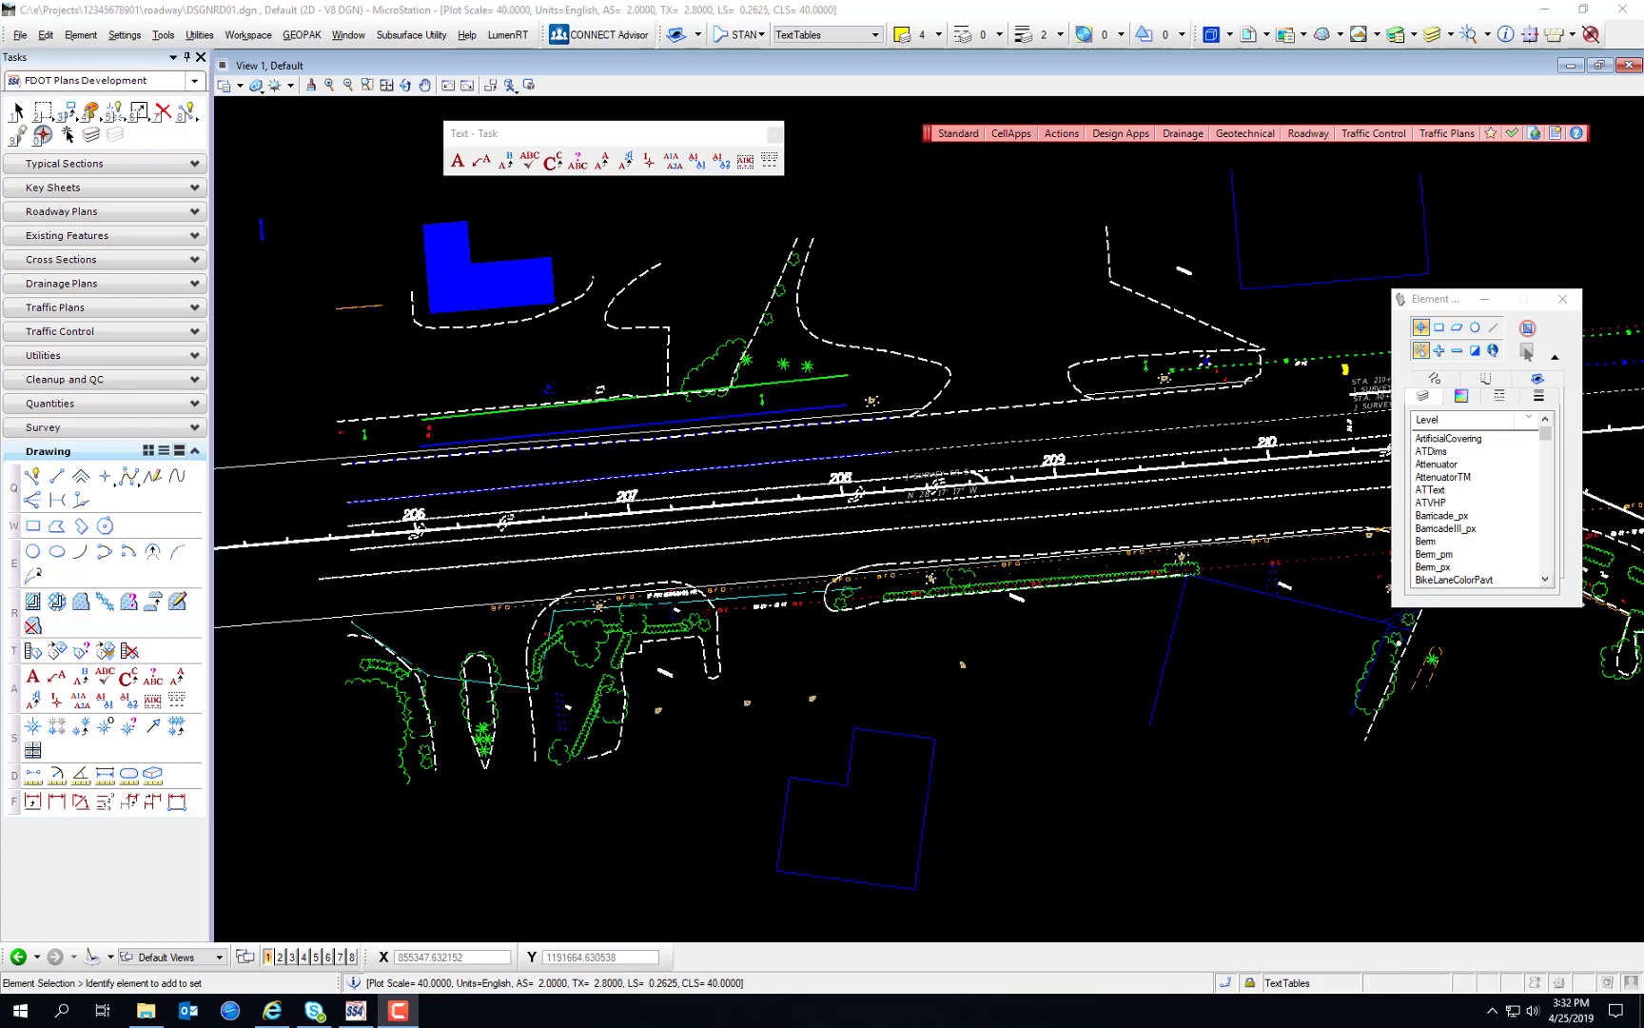
# Step: Hide the auto fill-in and copy enter data field tools from the Text toolbar
pyautogui.click(647, 164)
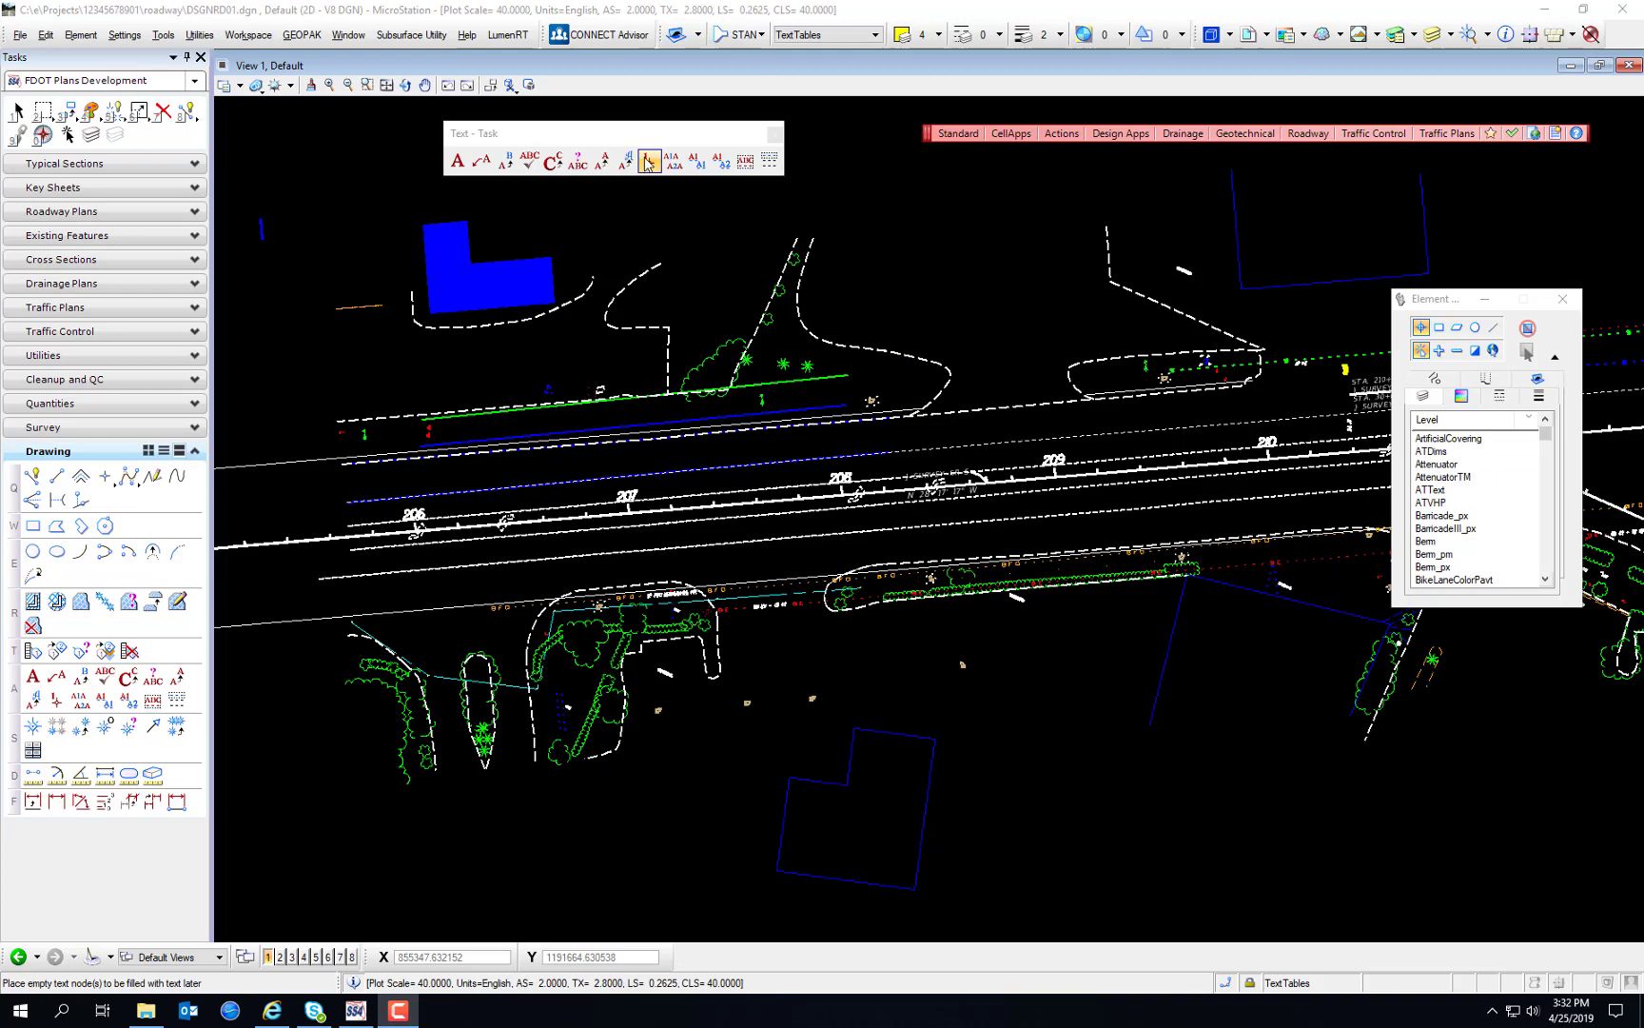
pyautogui.rightClick(655, 163)
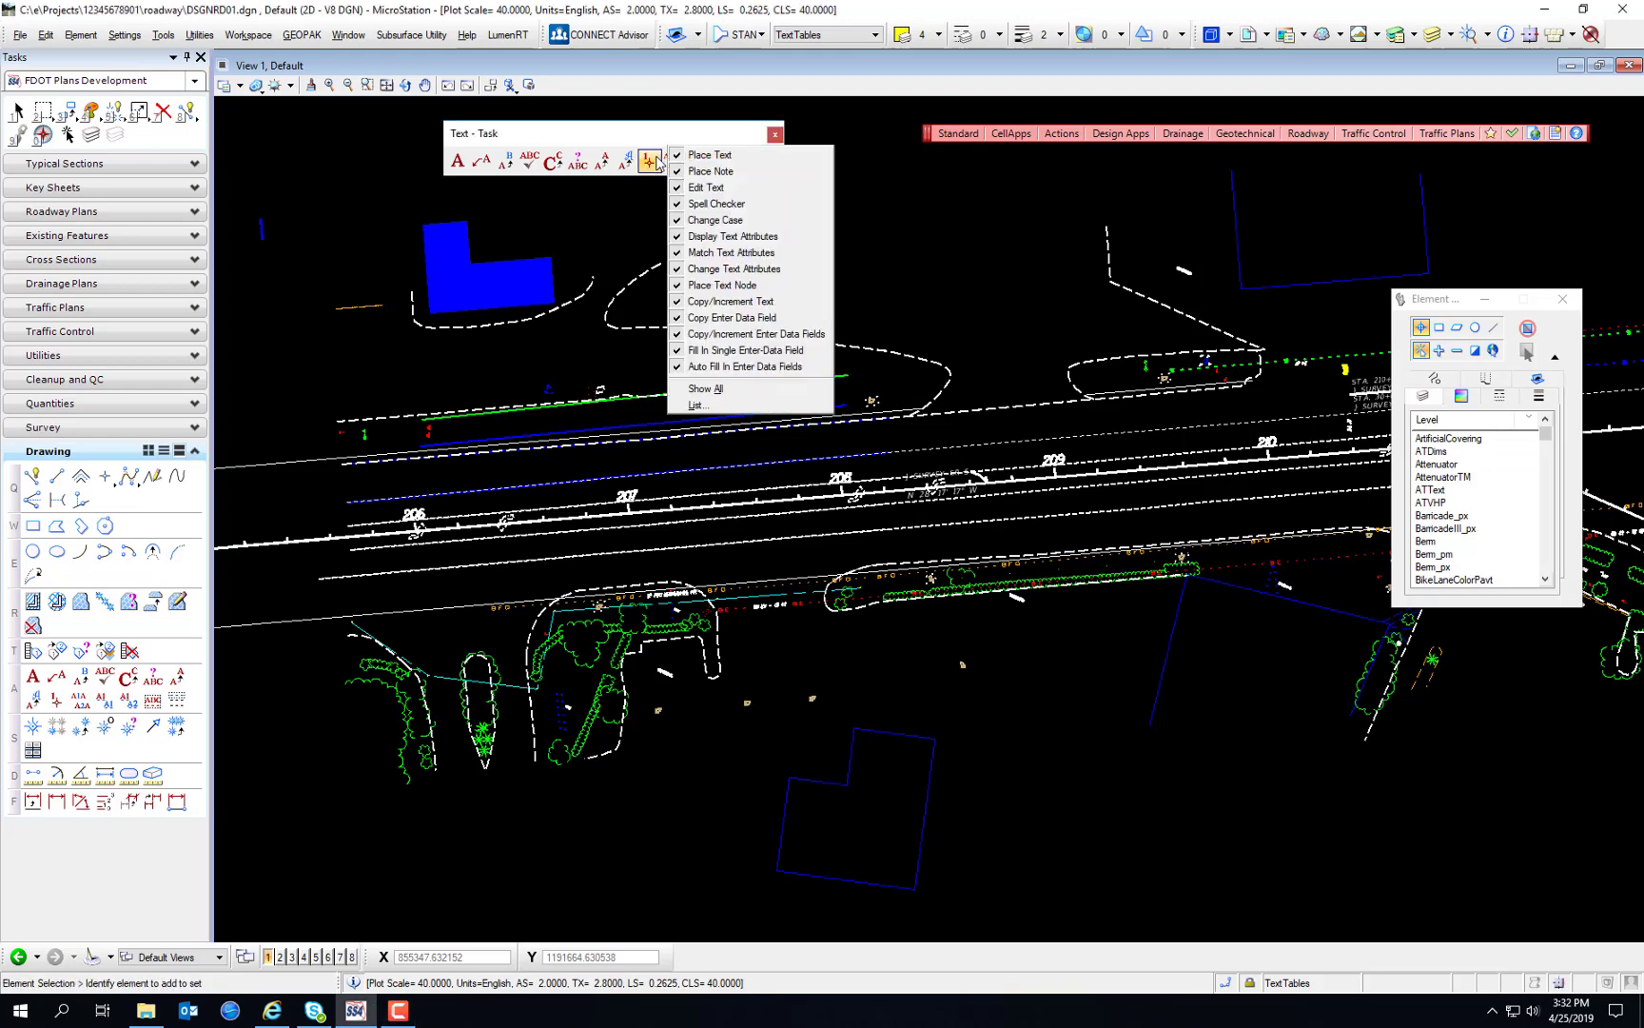
pyautogui.click(734, 367)
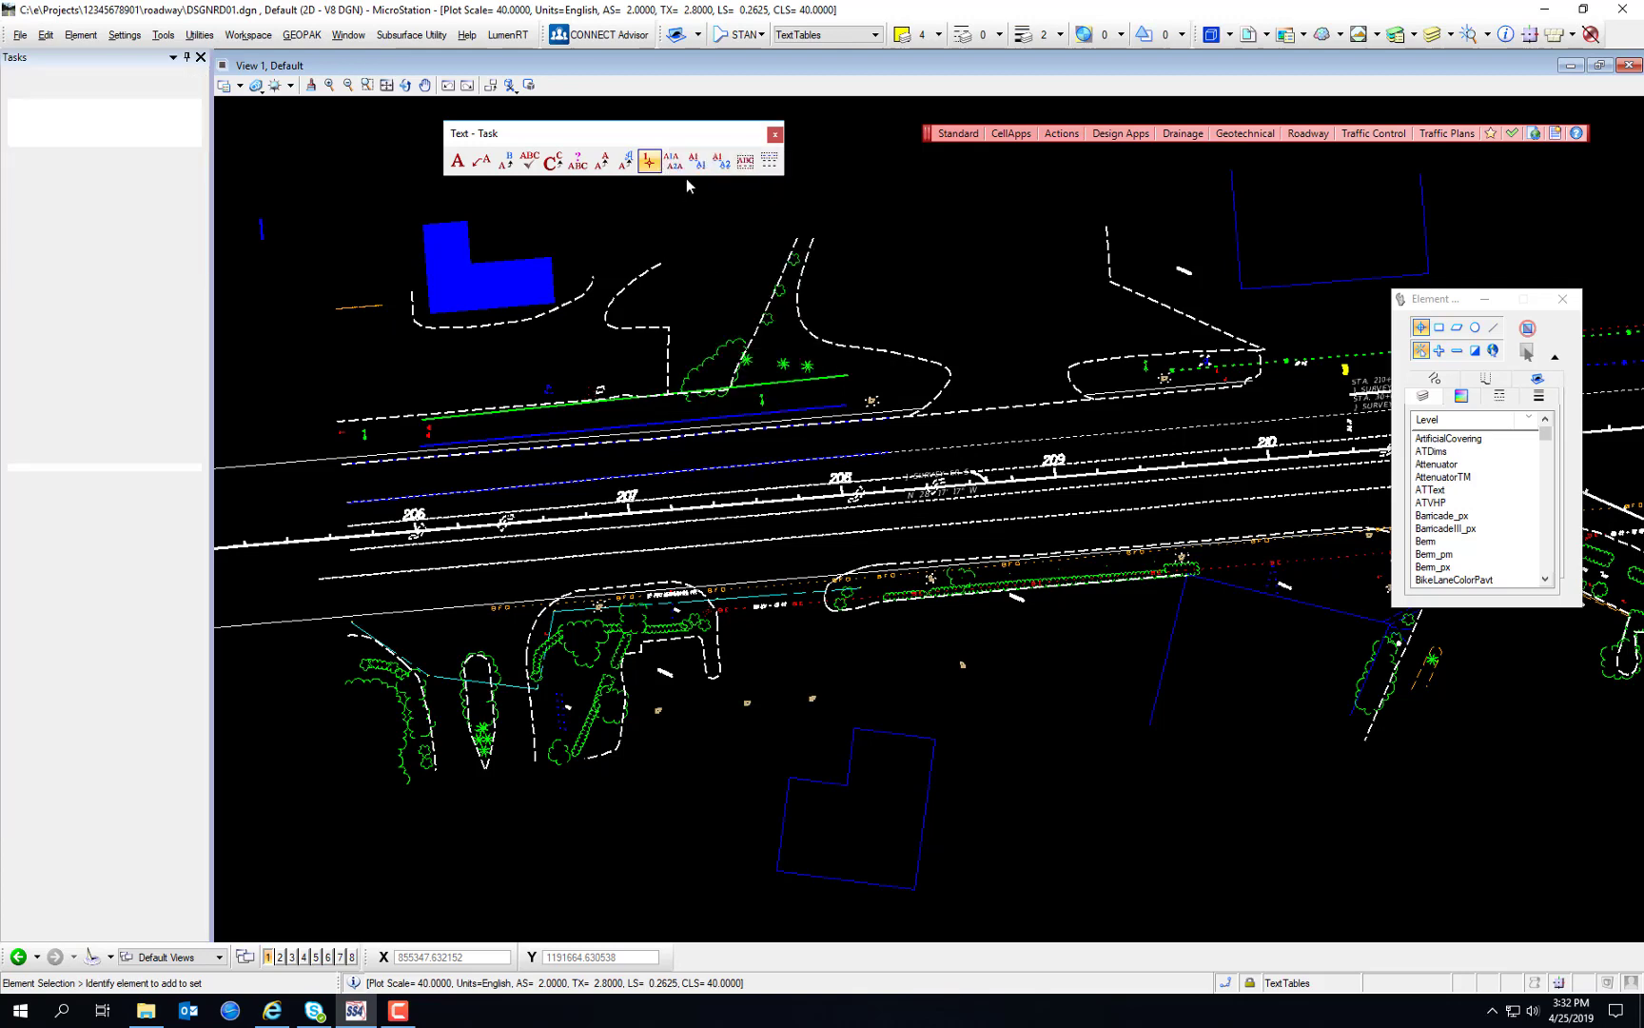
pyautogui.rightClick(691, 167)
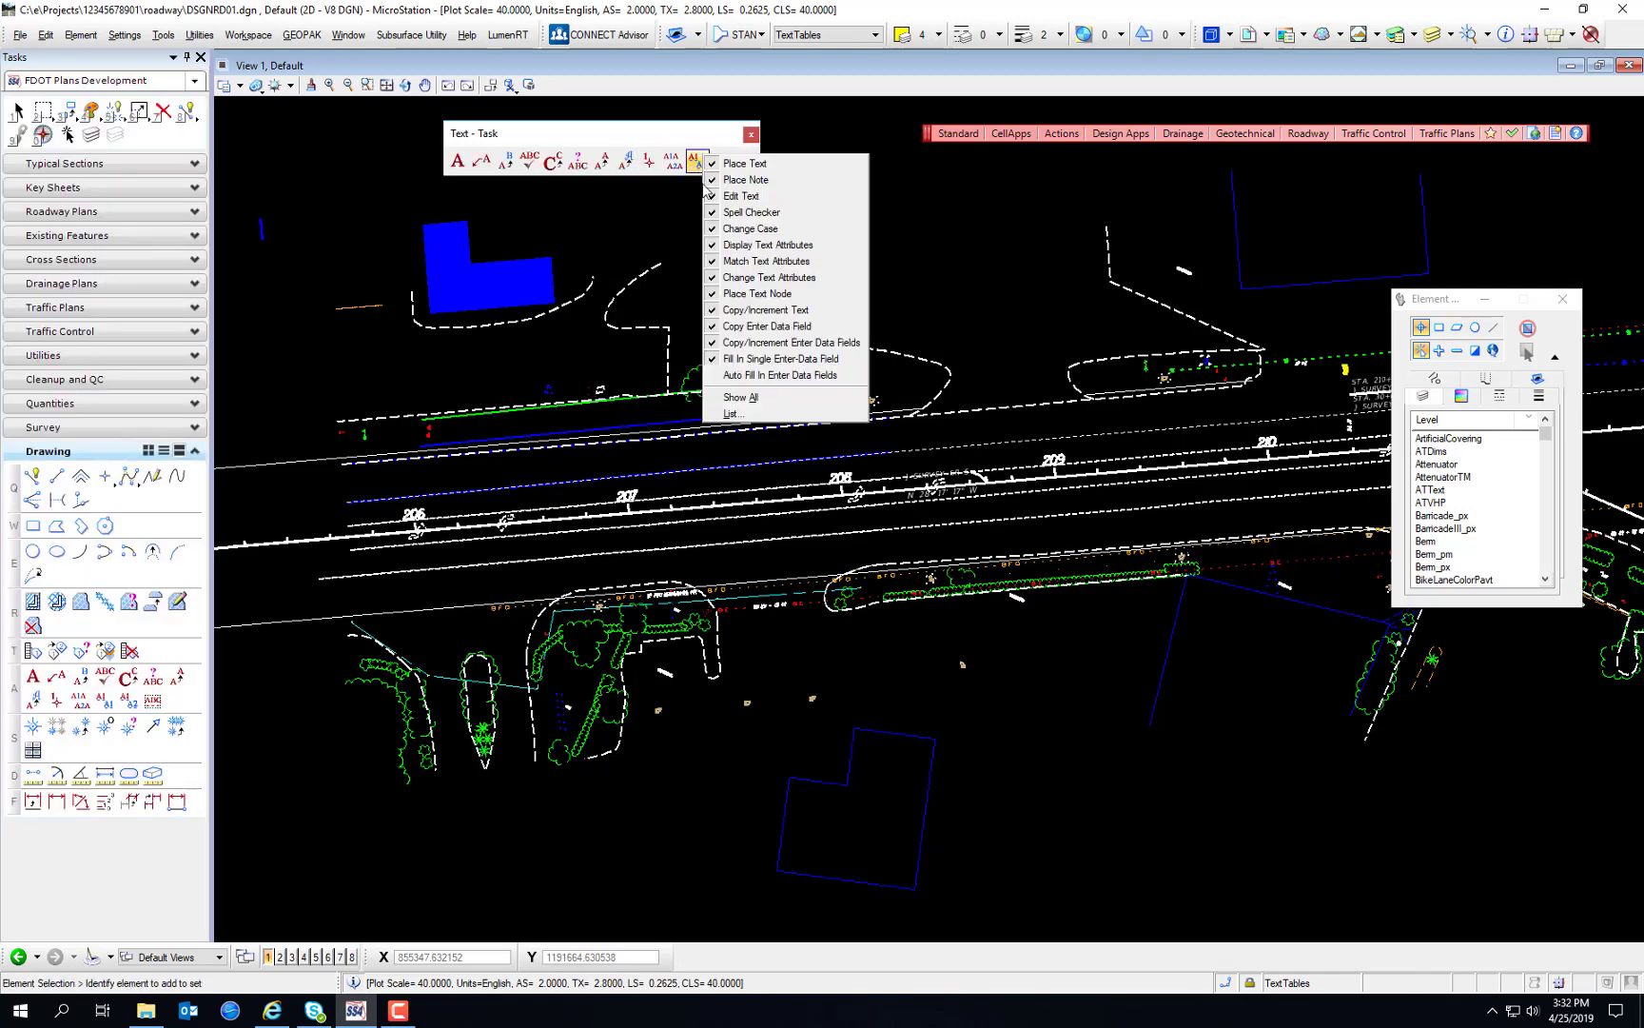
pyautogui.click(772, 376)
pyautogui.rightClick(699, 161)
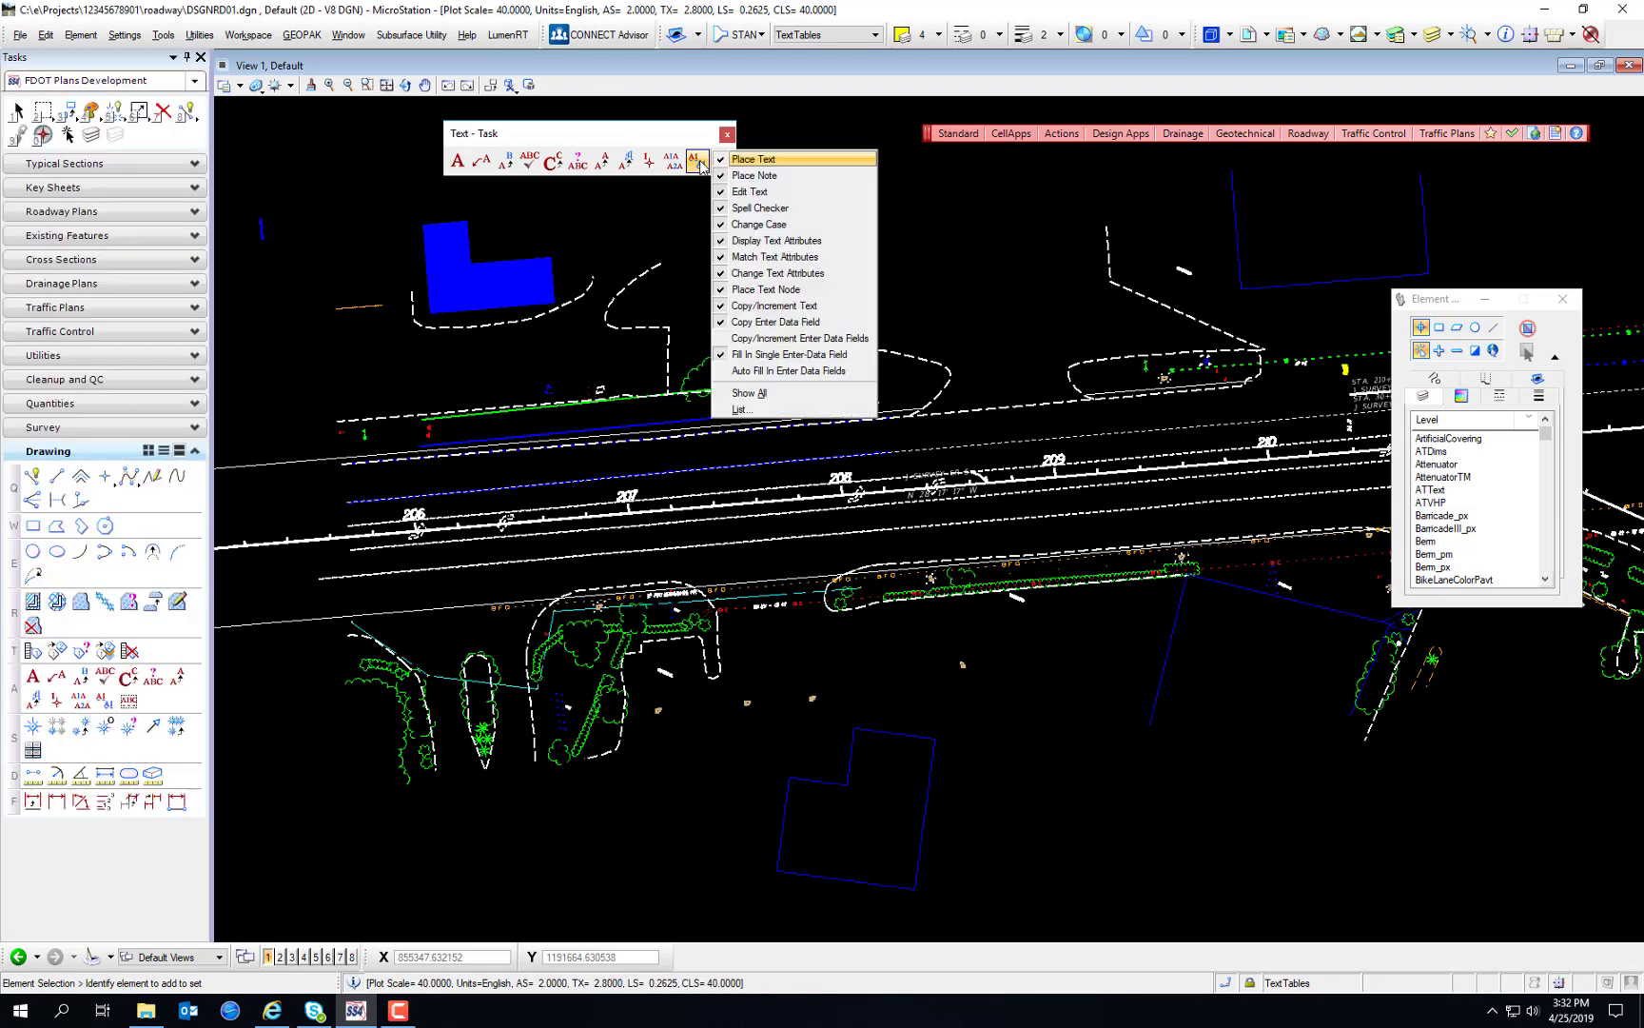
pyautogui.click(774, 321)
# Step: Try each remaining tool: Place Text, Note, Edit, Spell Check, Change Case, and the Text Attributes tools
pyautogui.click(569, 164)
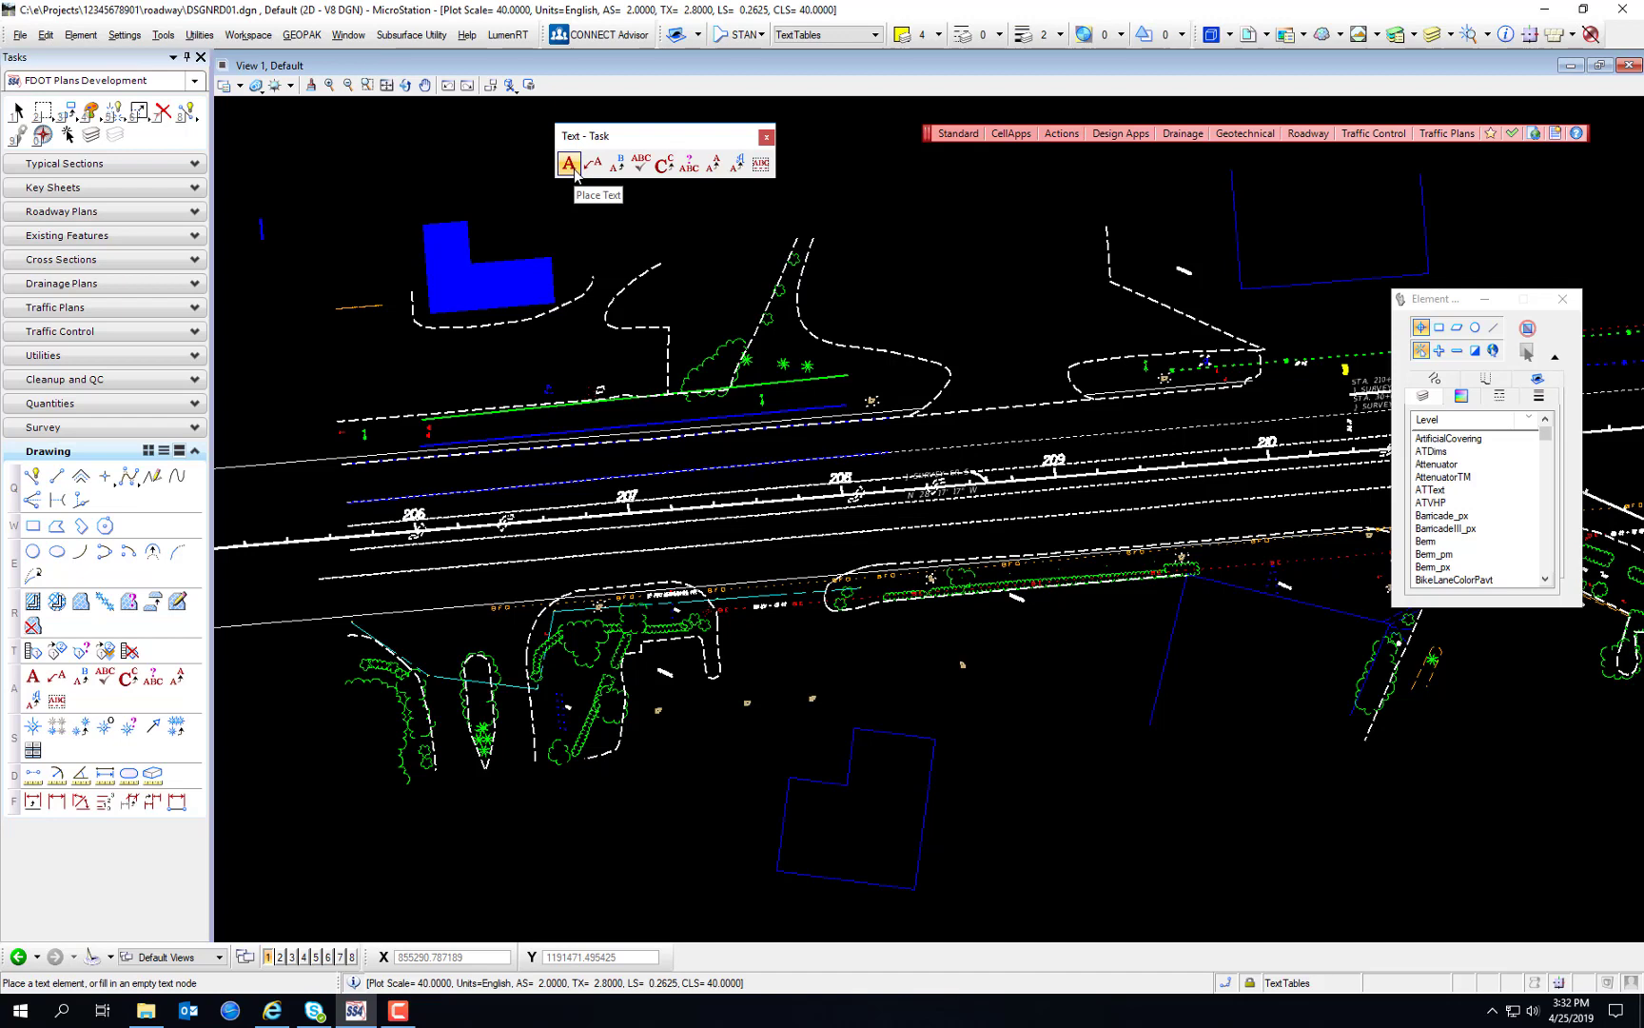
pyautogui.click(601, 168)
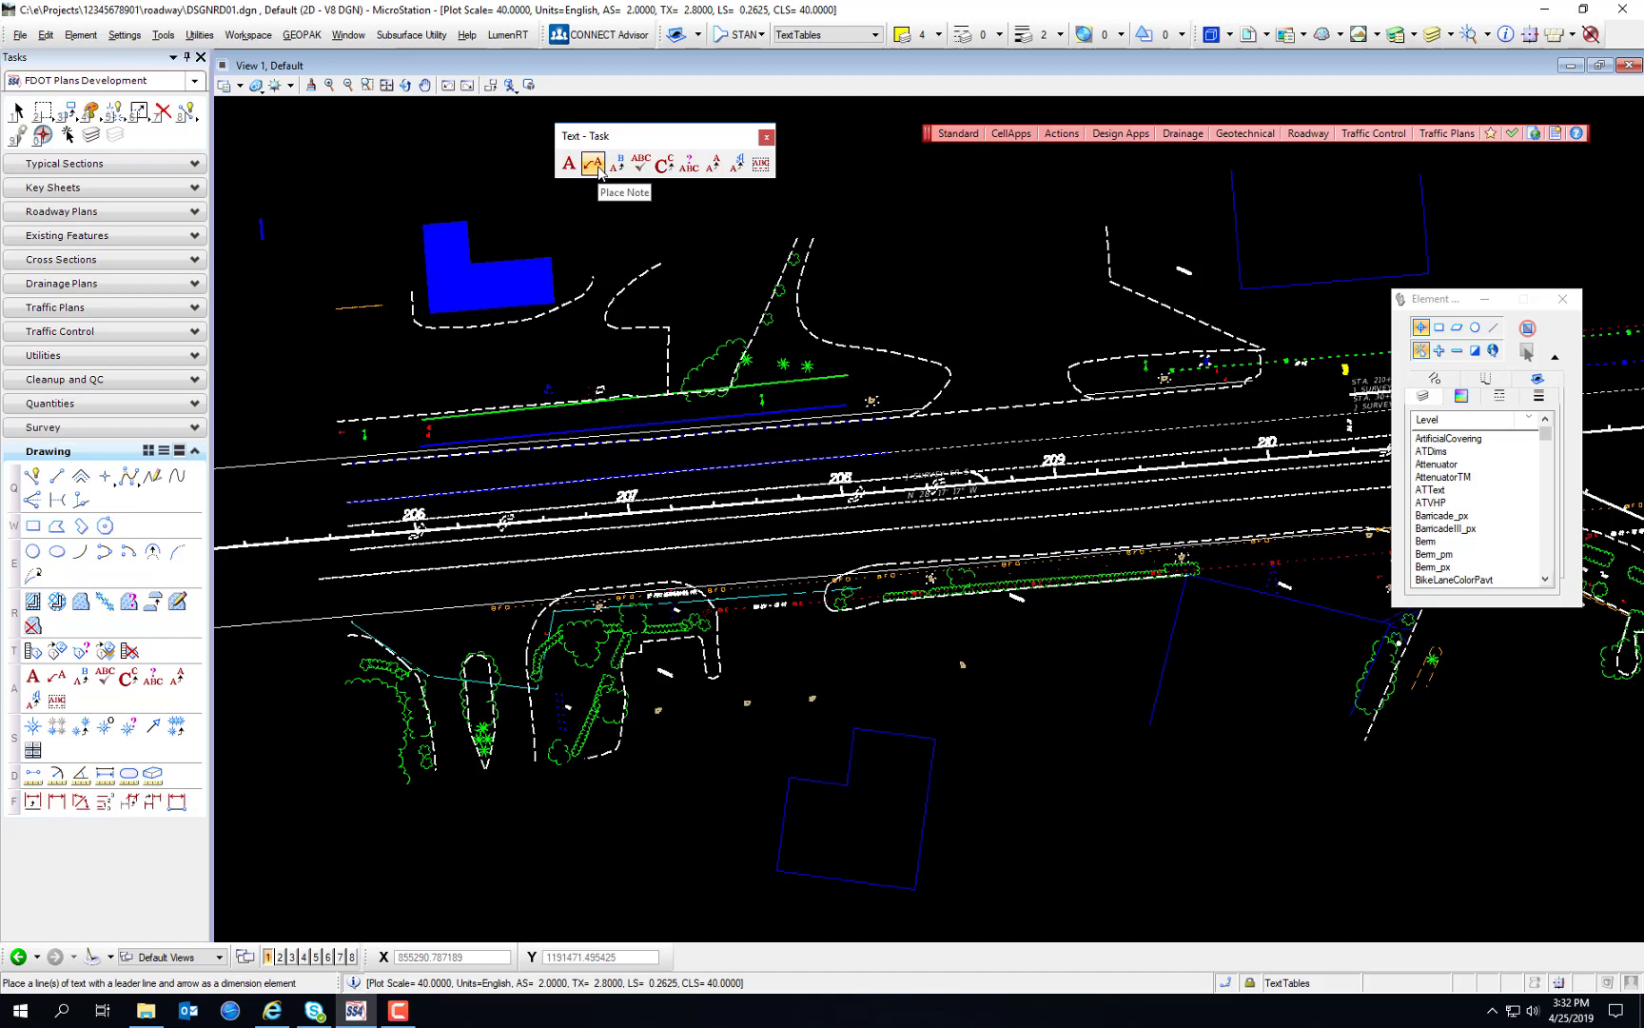
pyautogui.click(617, 168)
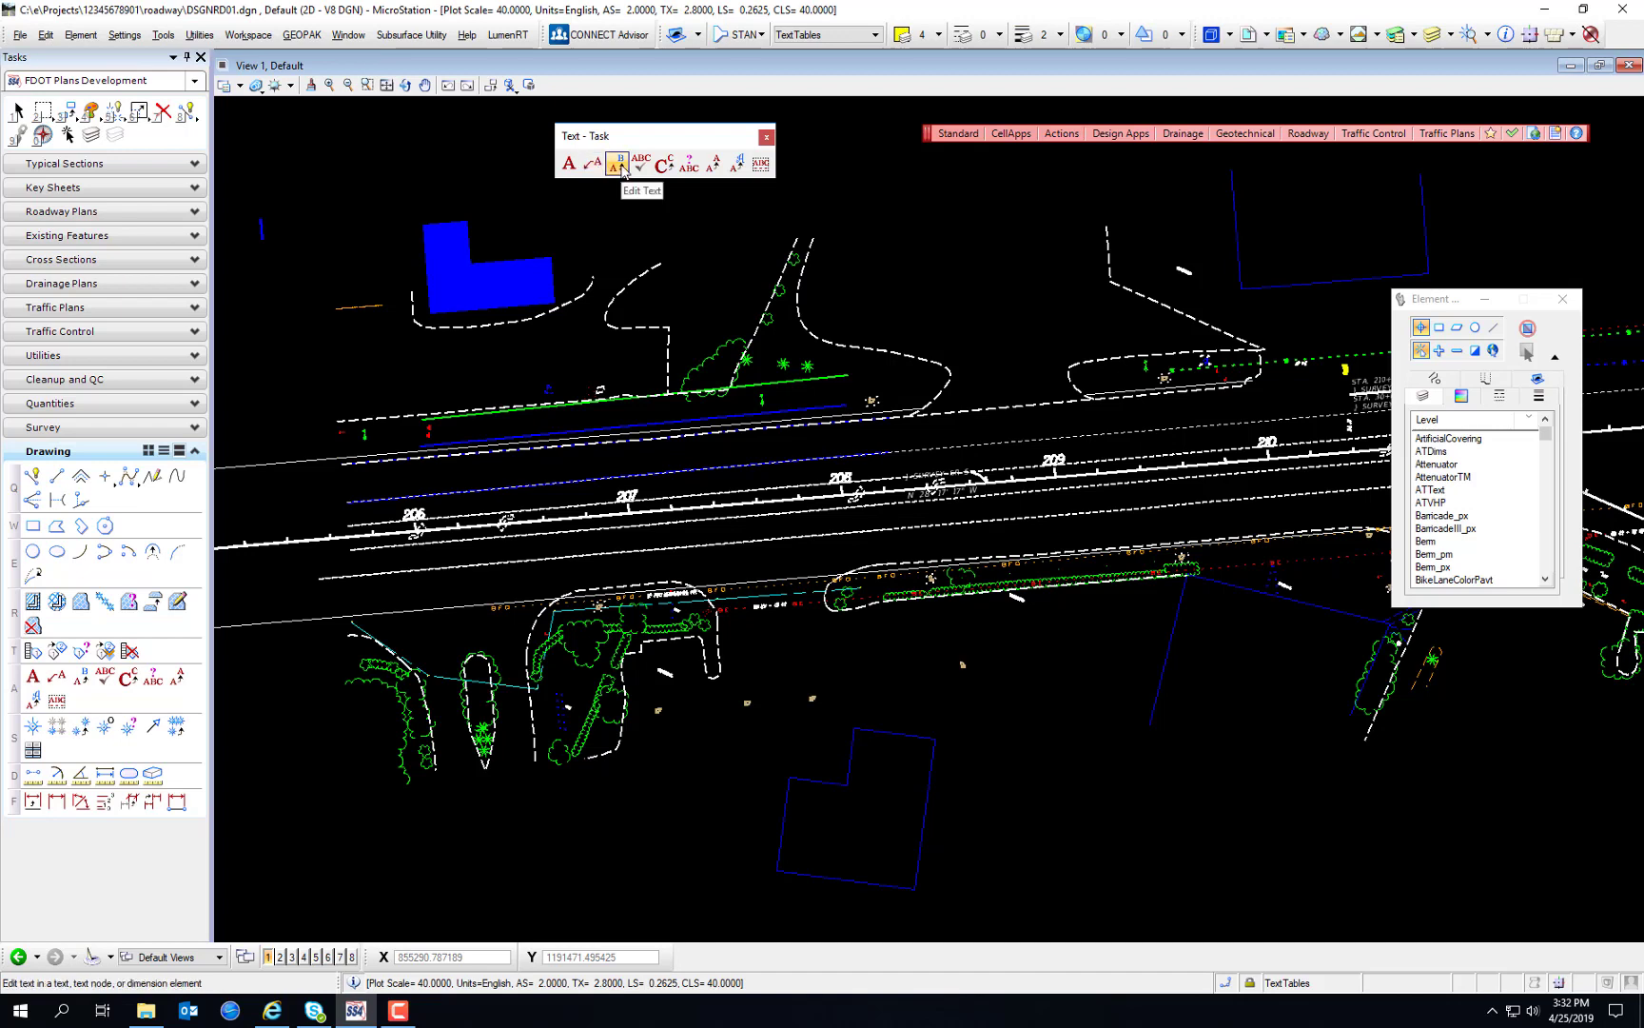
pyautogui.click(638, 167)
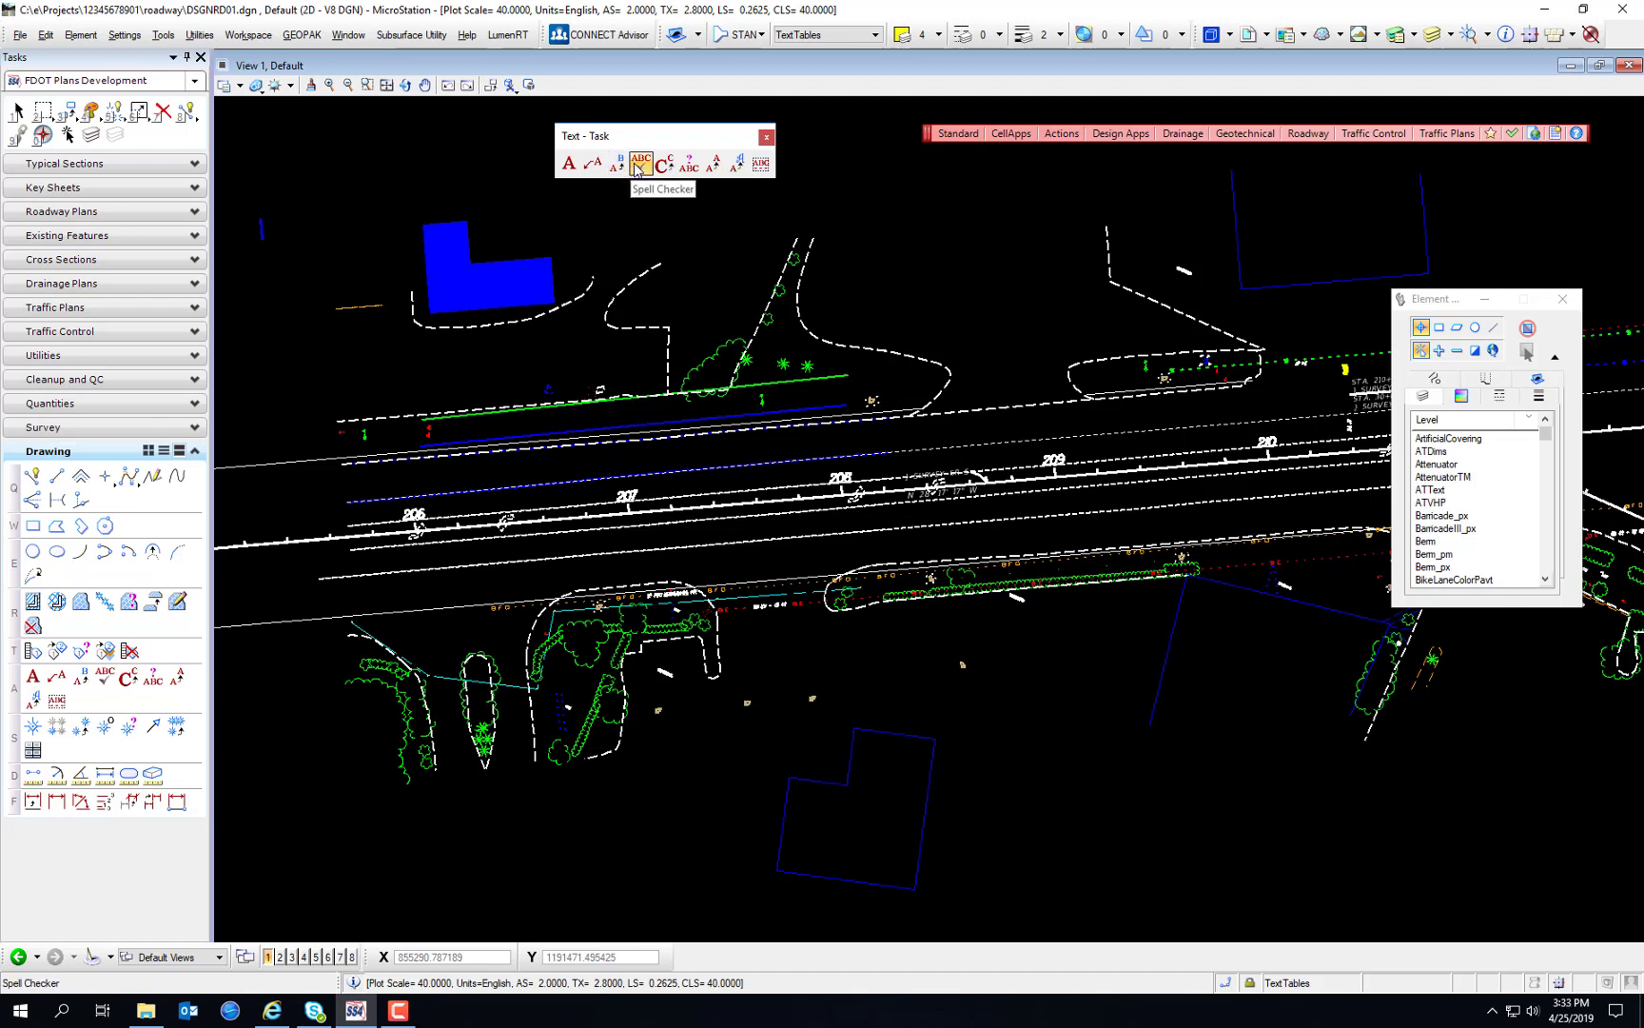
pyautogui.click(663, 166)
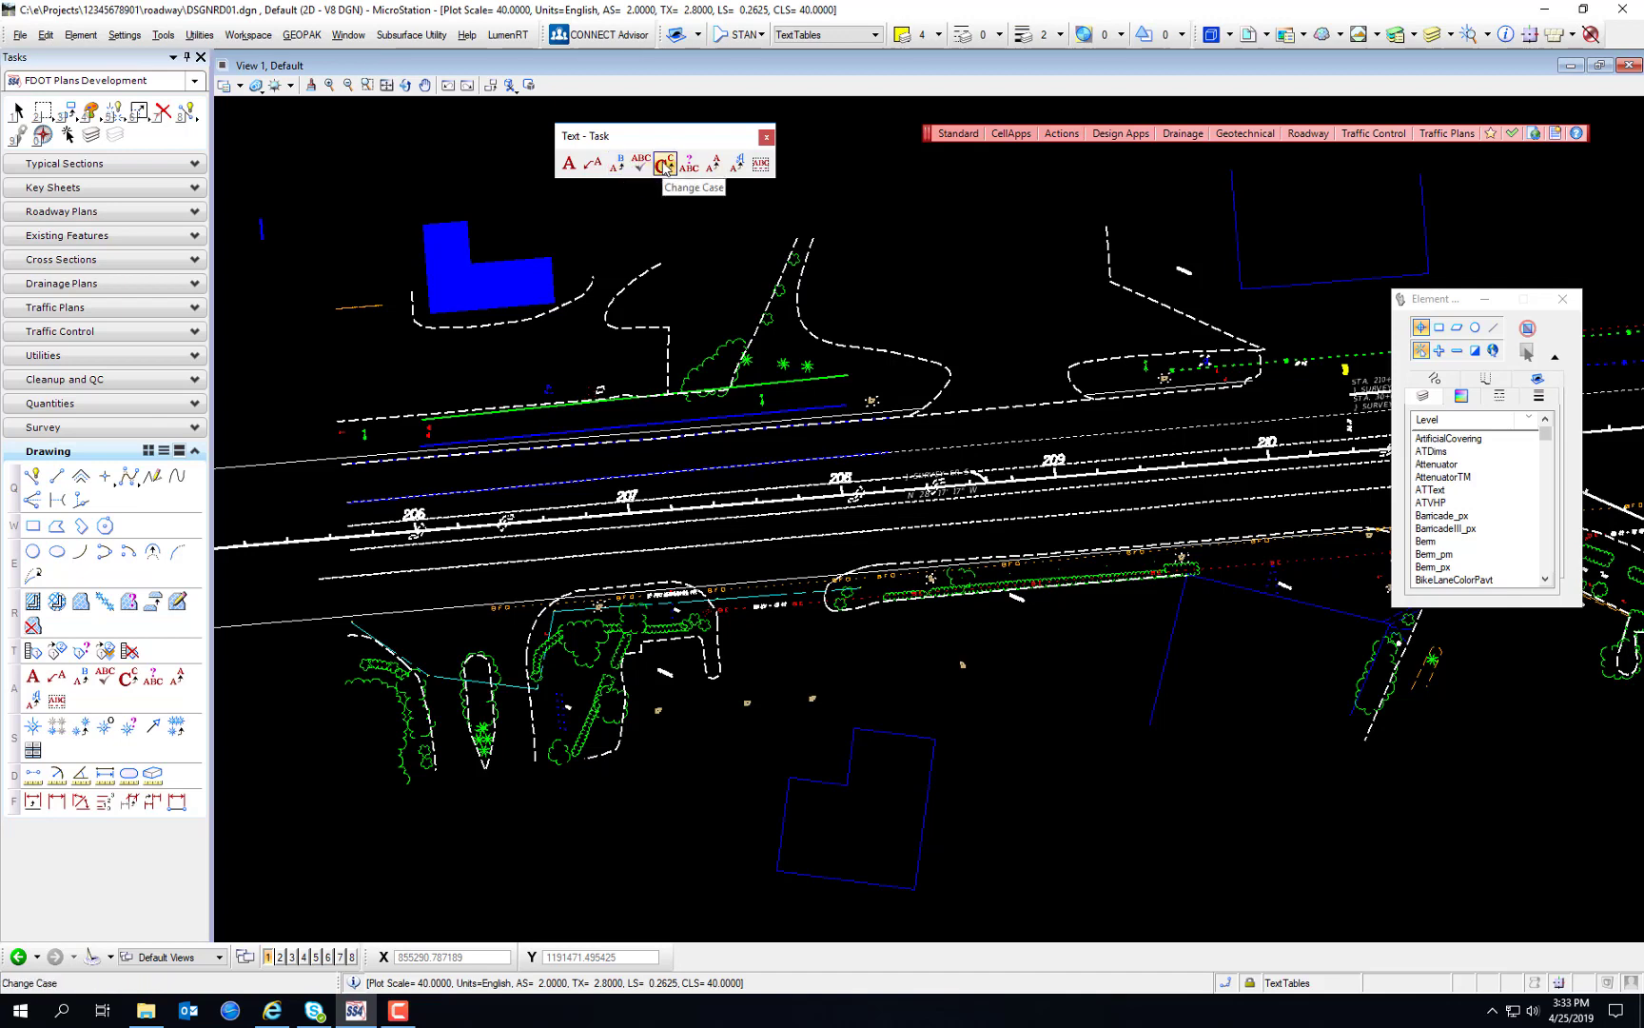
pyautogui.click(708, 167)
pyautogui.click(689, 166)
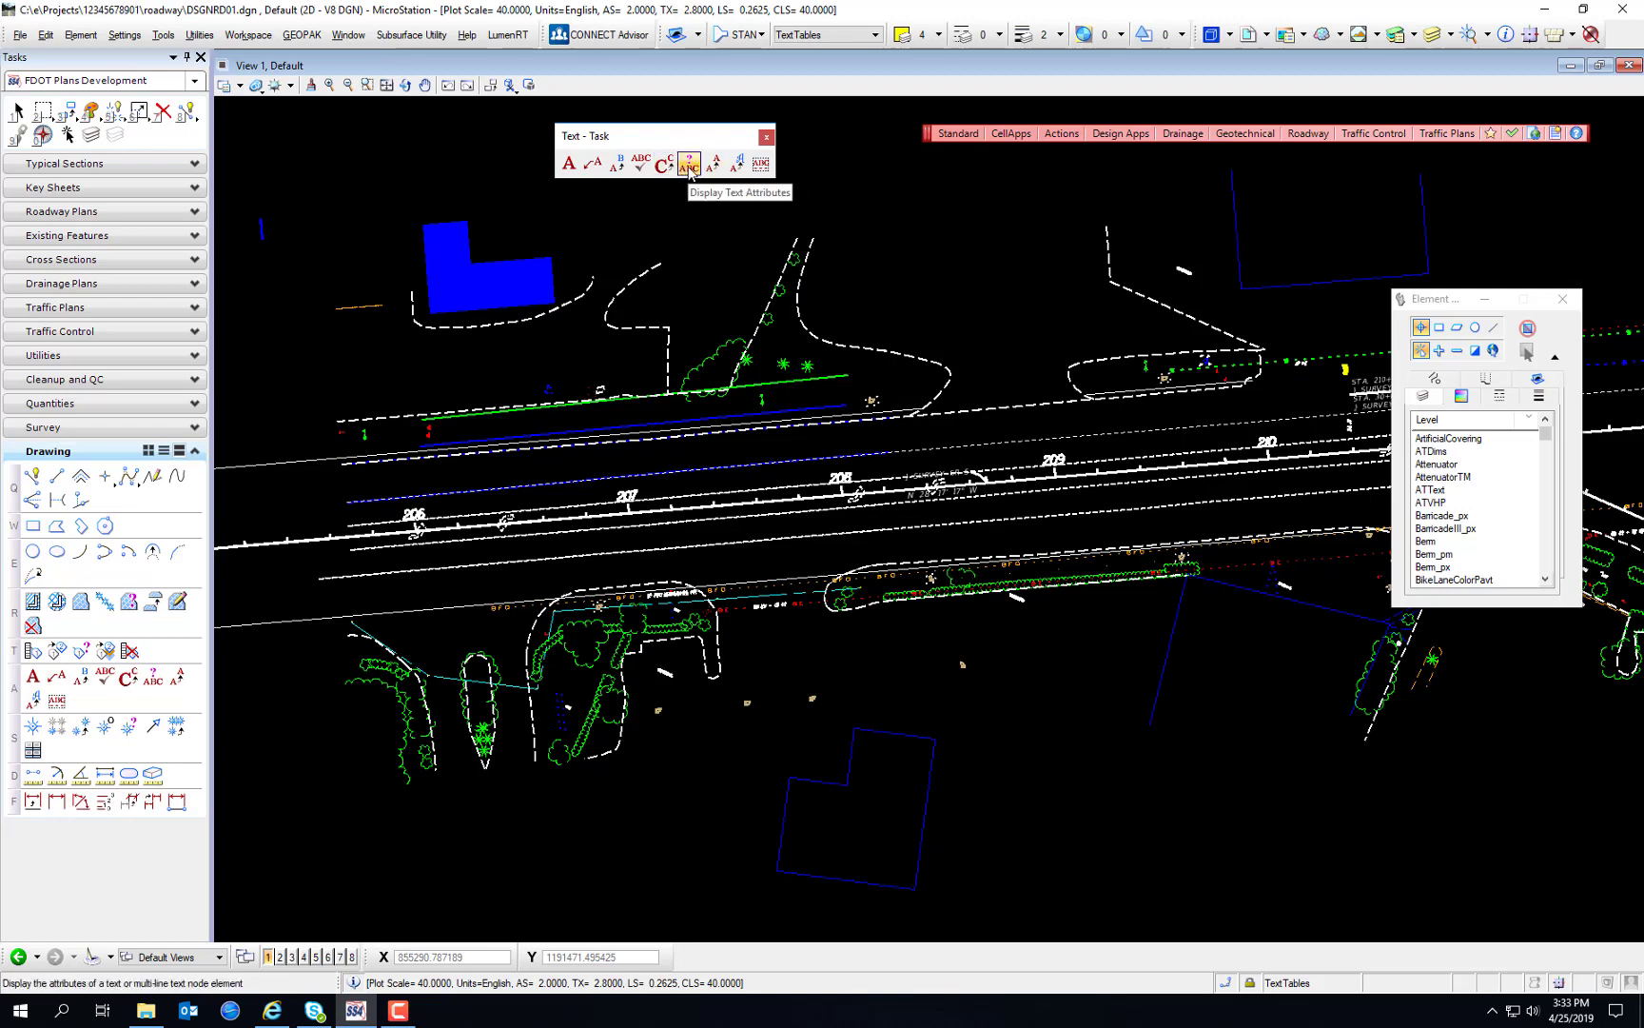
pyautogui.click(710, 168)
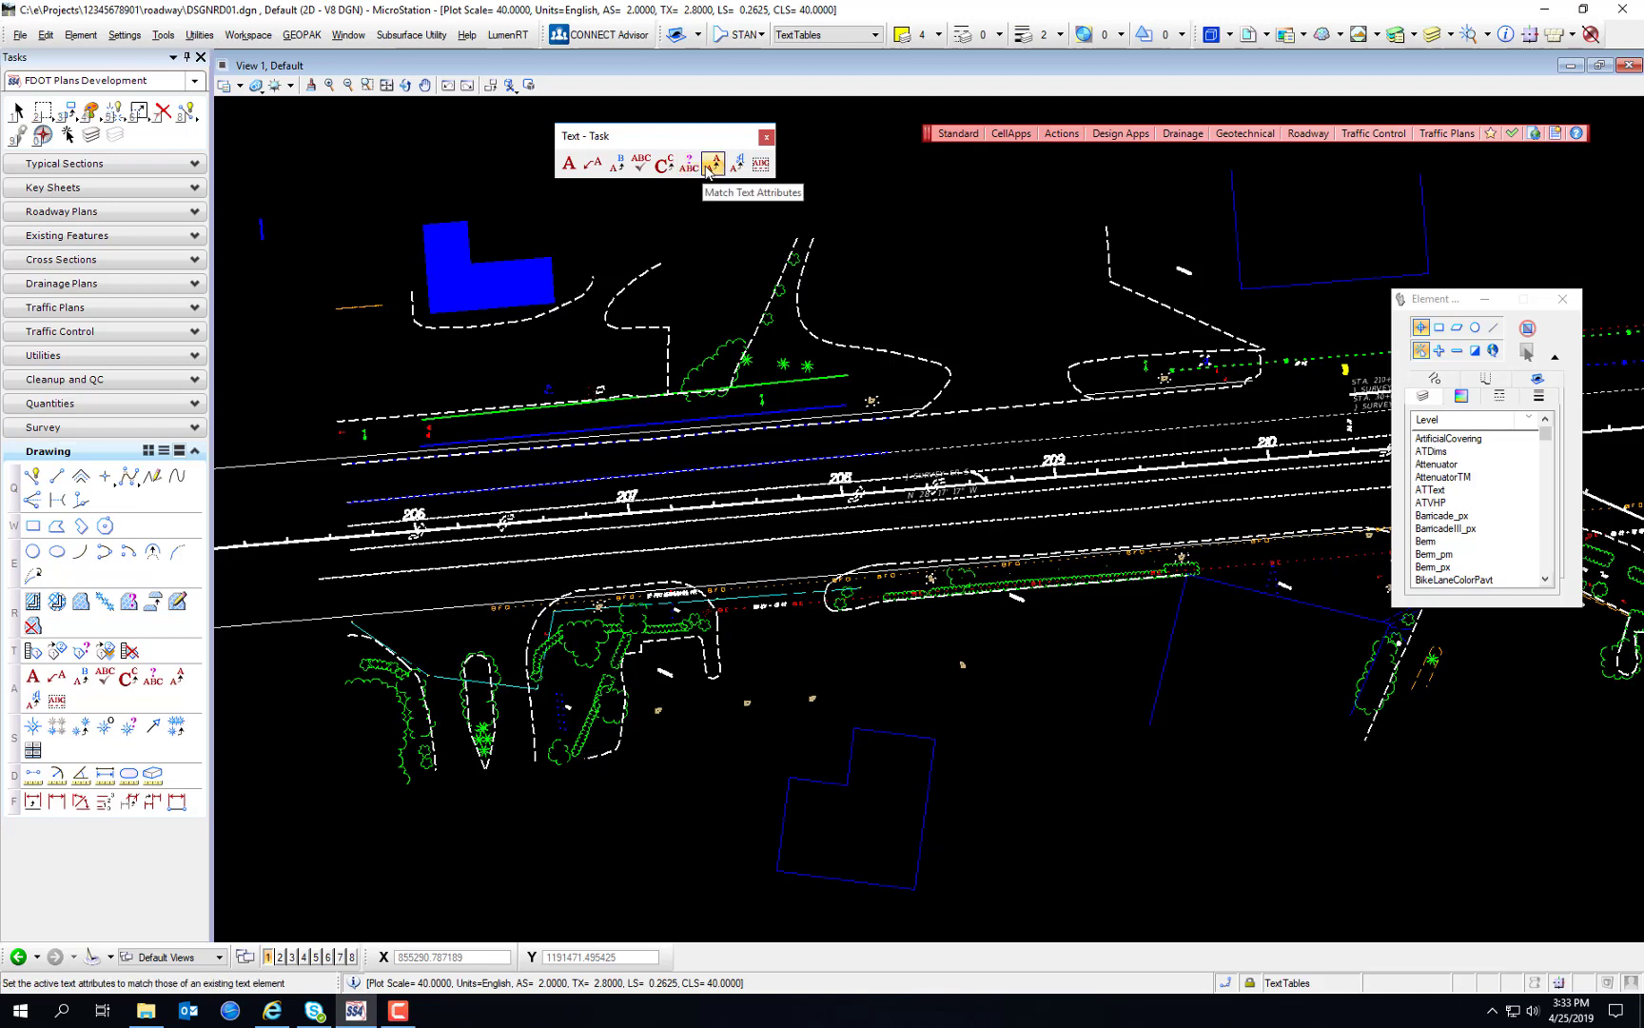
pyautogui.click(733, 166)
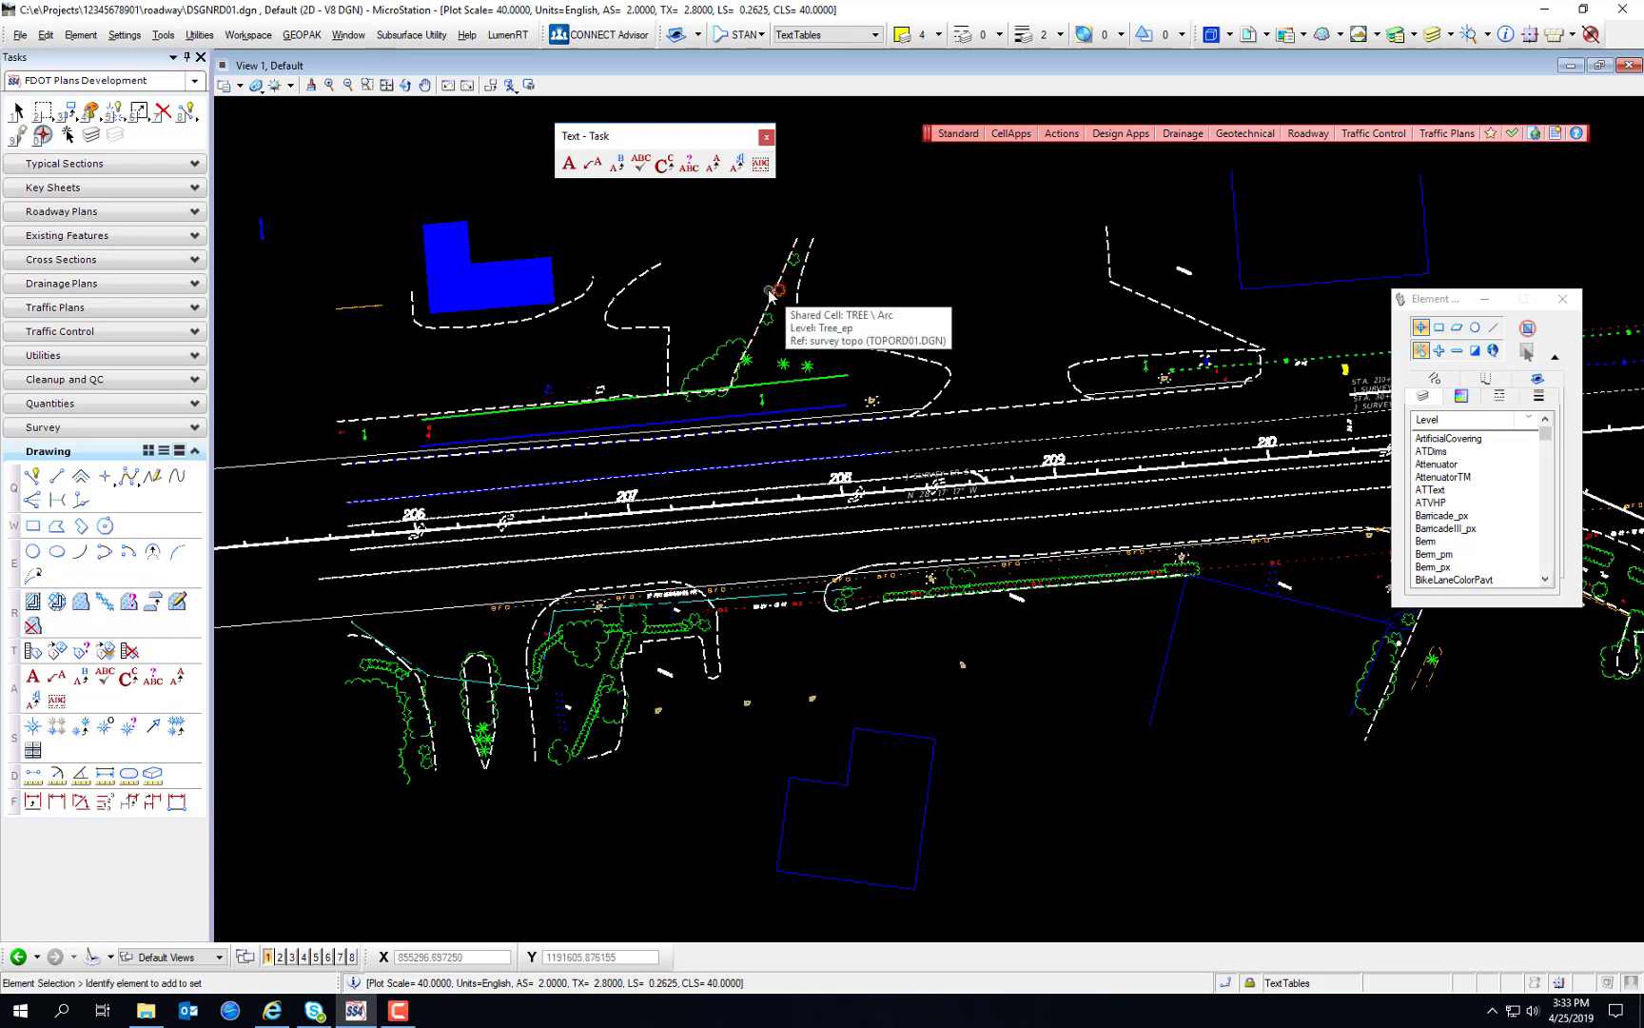
# Step: Start Place Text, move the Text Editor to the view centre, and expand the font and spacing settings
pyautogui.click(570, 163)
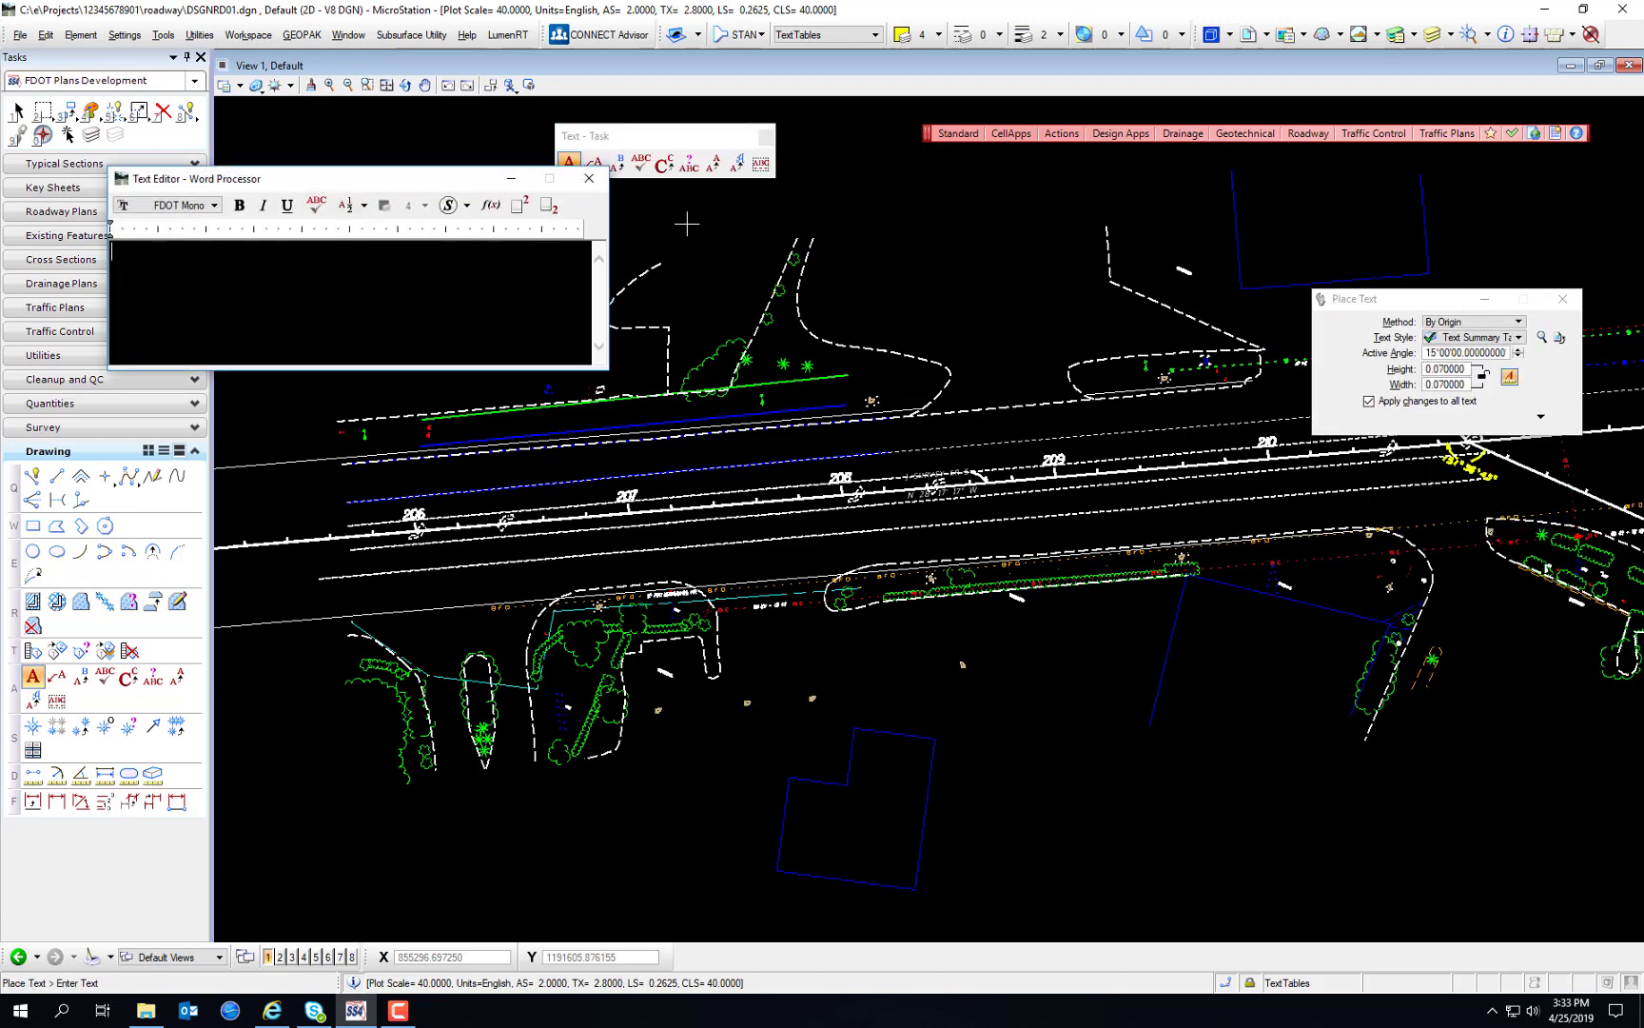
pyautogui.moveTo(416, 181); pyautogui.dragTo(869, 260)
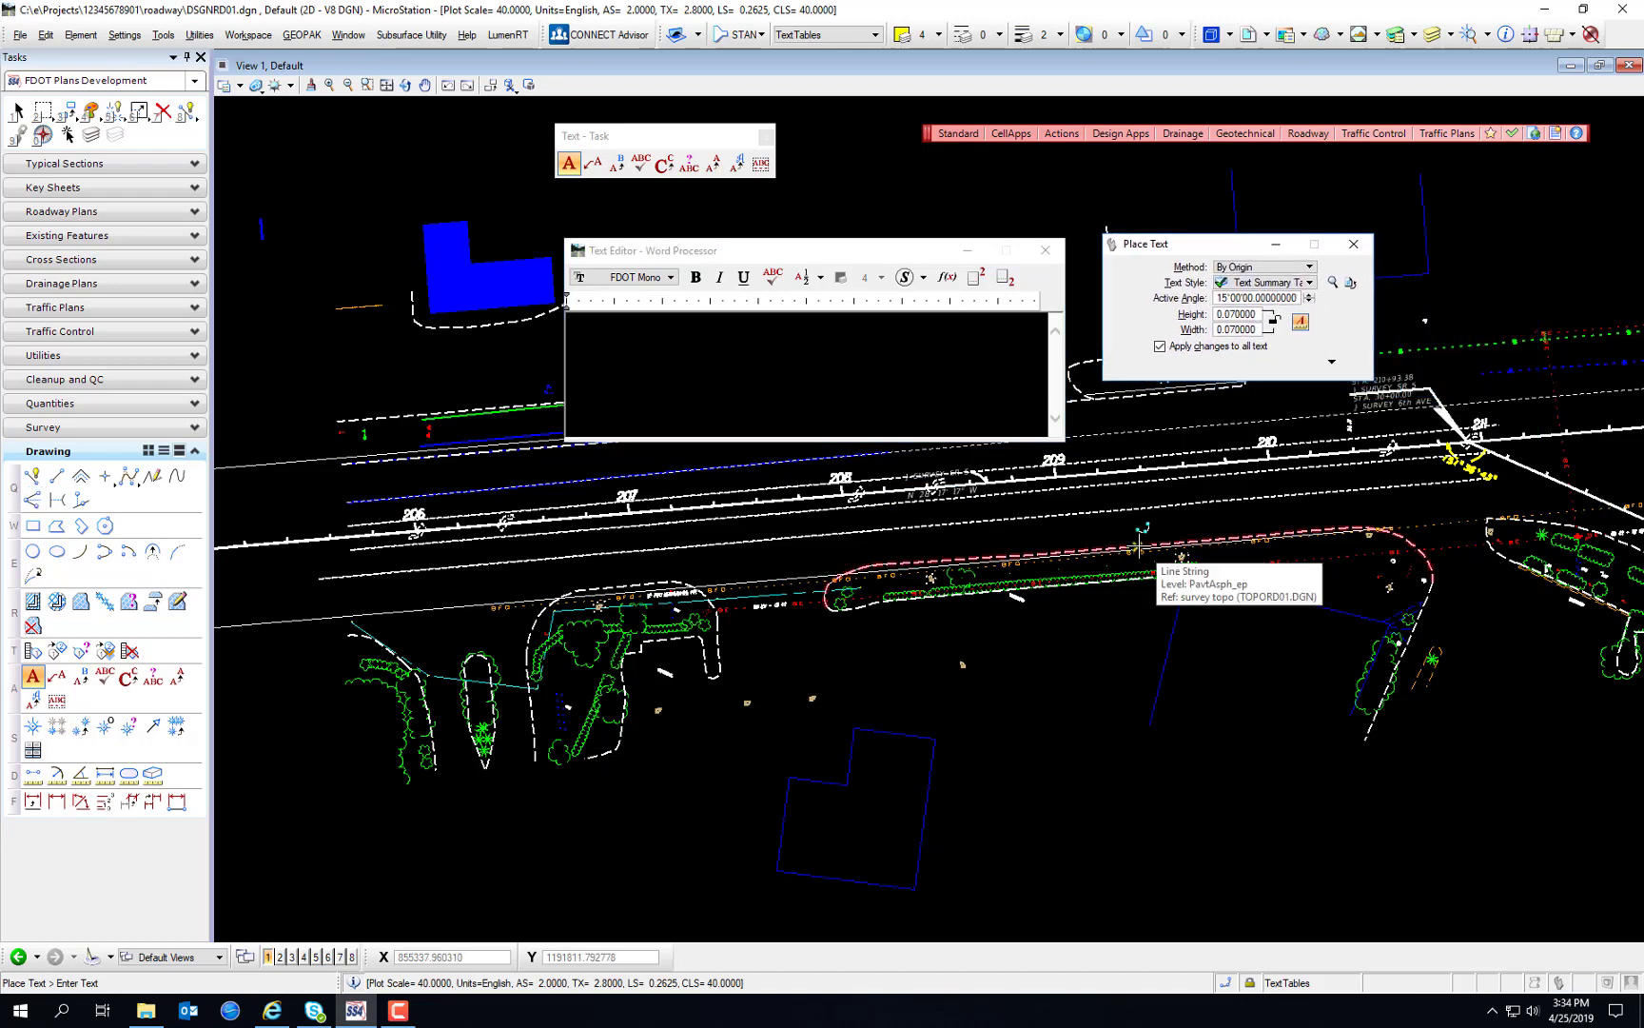
pyautogui.click(1332, 362)
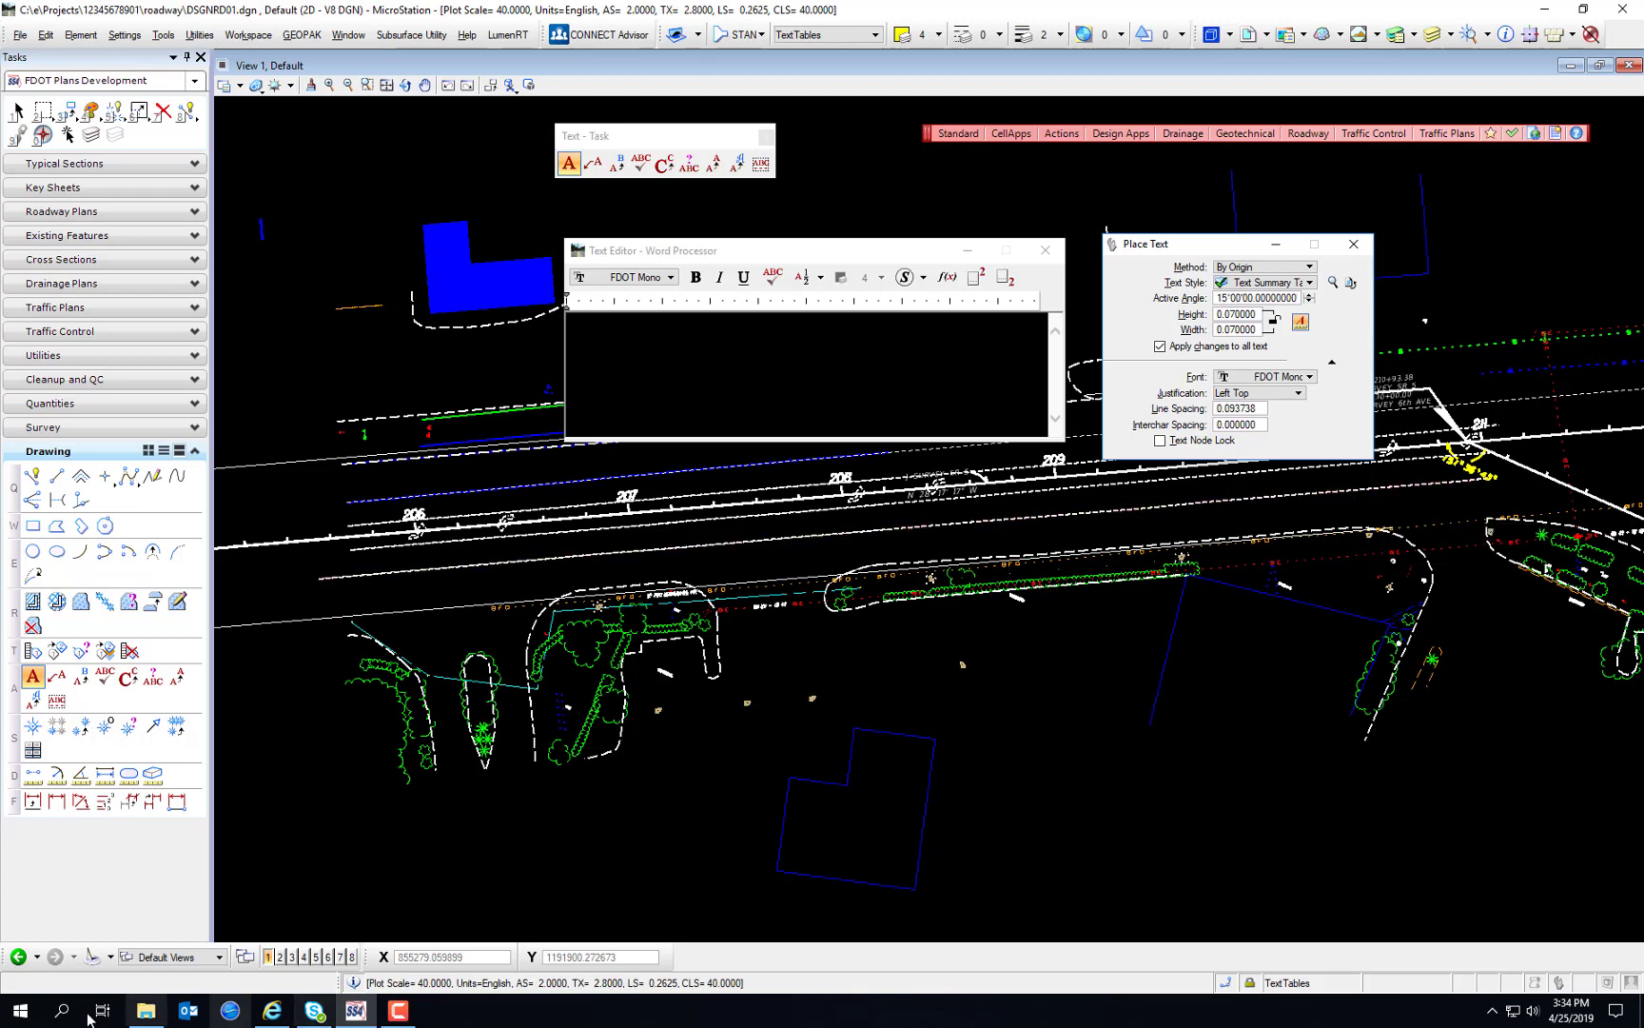
pyautogui.click(145, 1010)
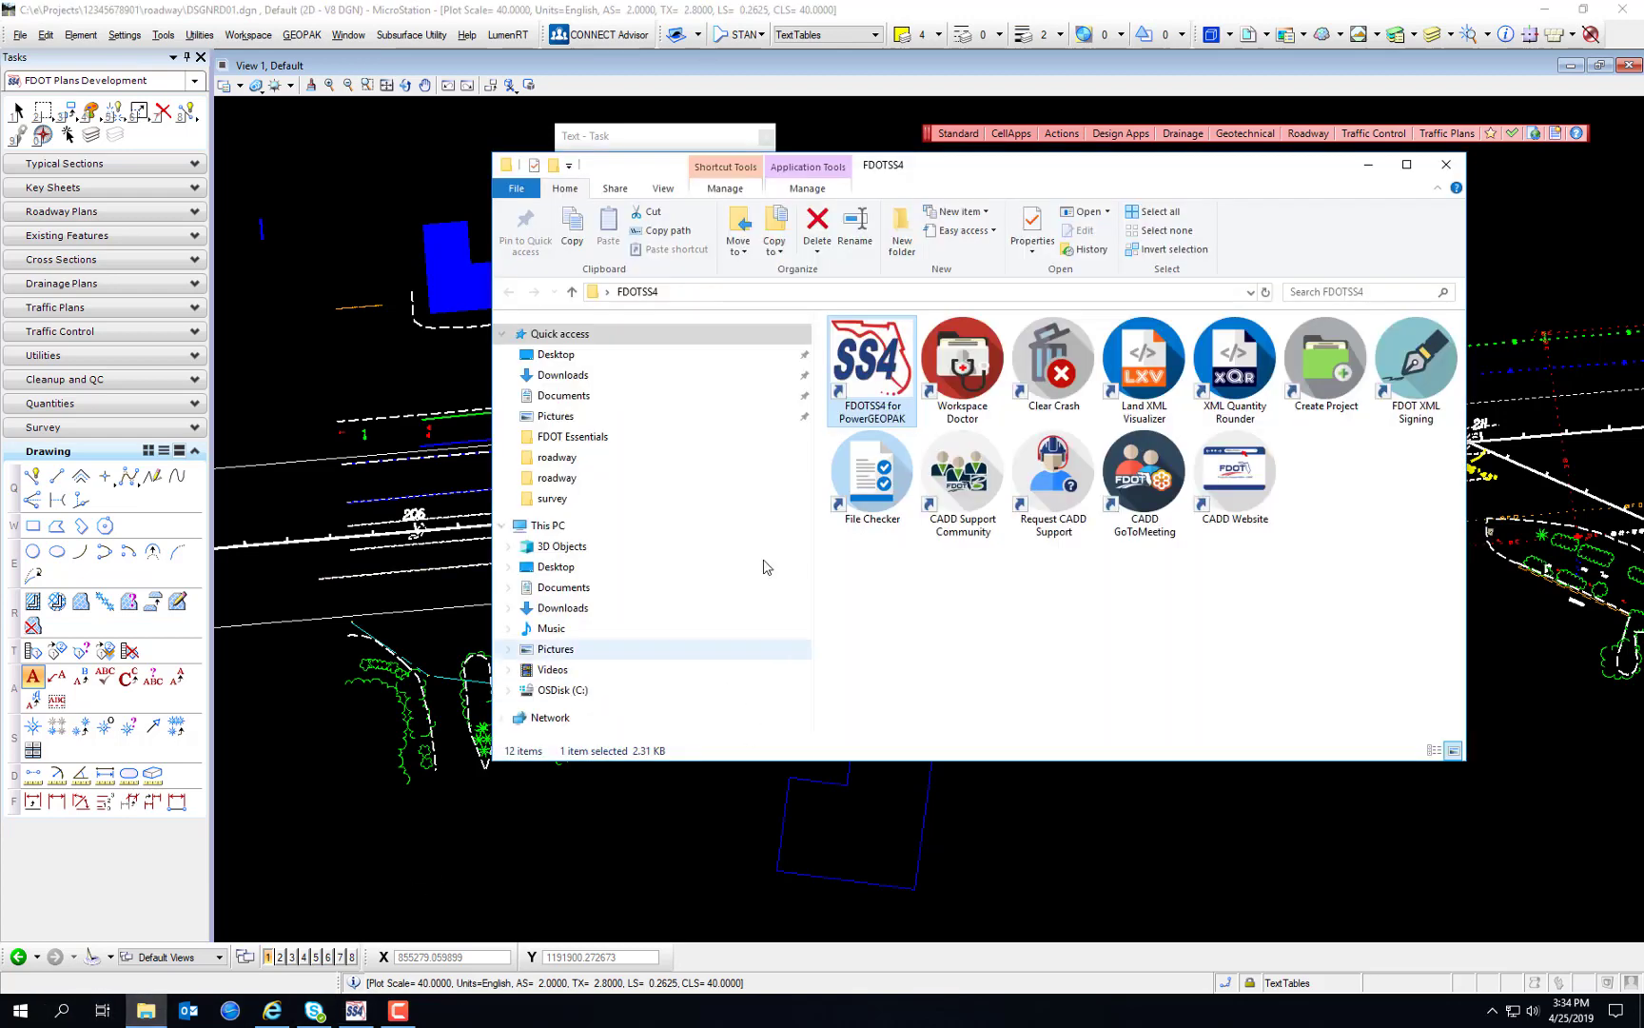
pyautogui.click(552, 526)
pyautogui.doubleClick(956, 594)
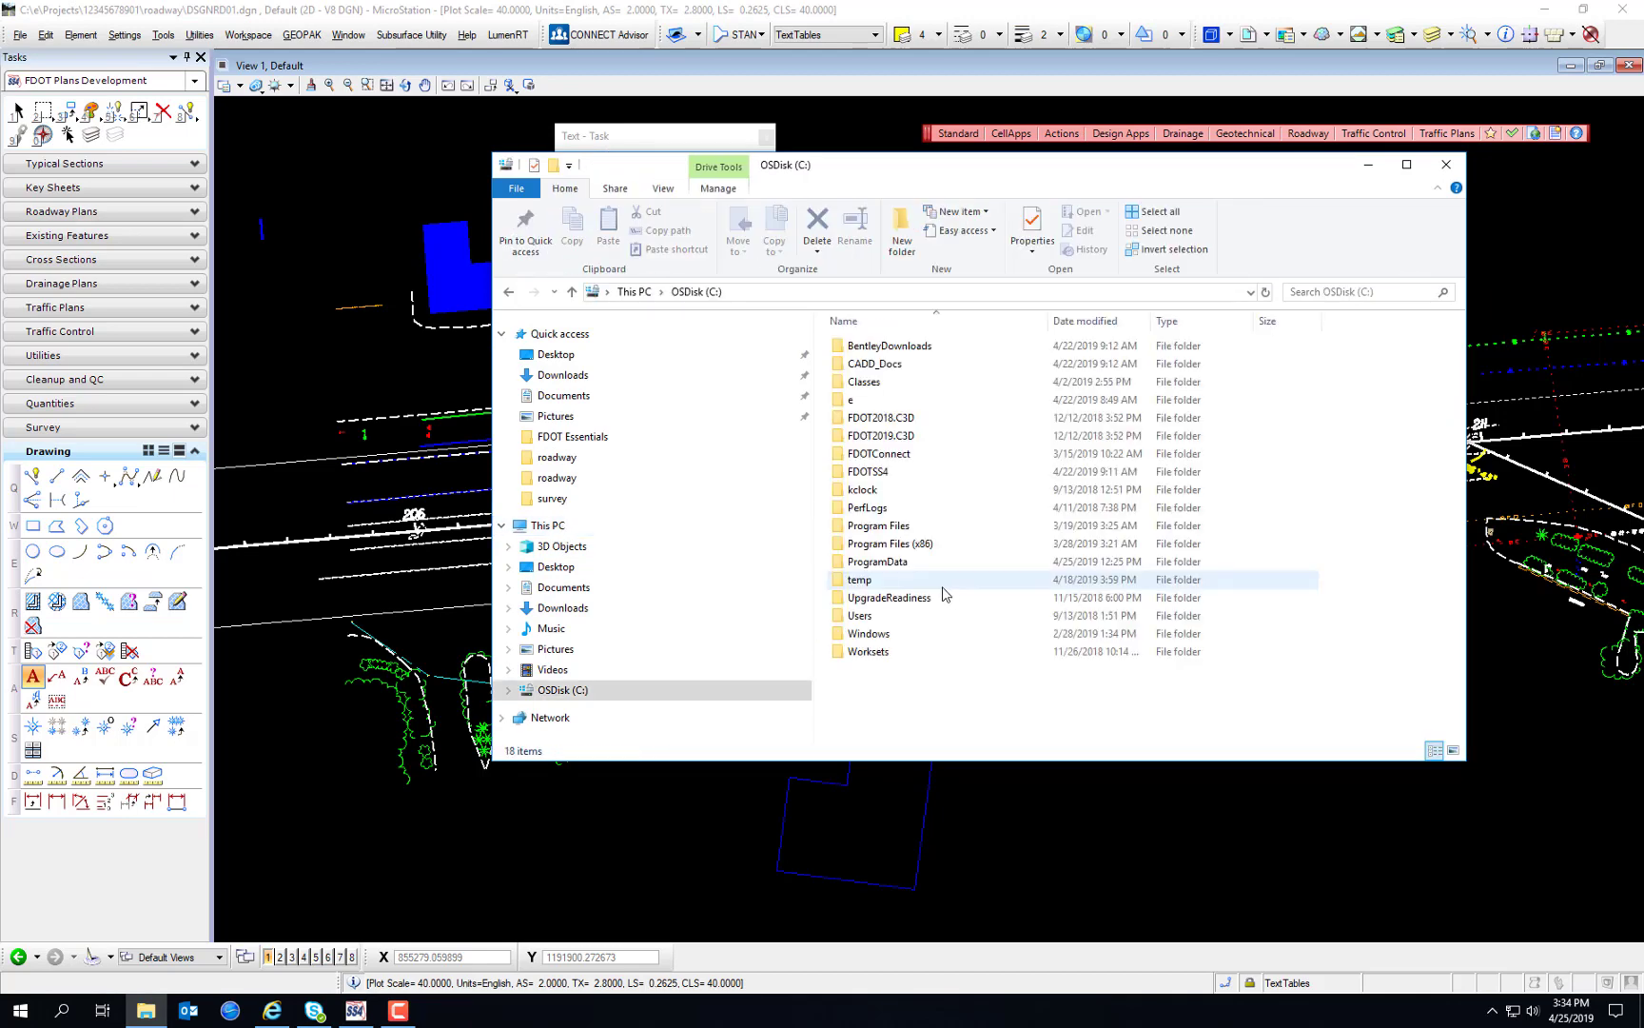
pyautogui.doubleClick(862, 473)
pyautogui.doubleClick(874, 489)
pyautogui.click(866, 489)
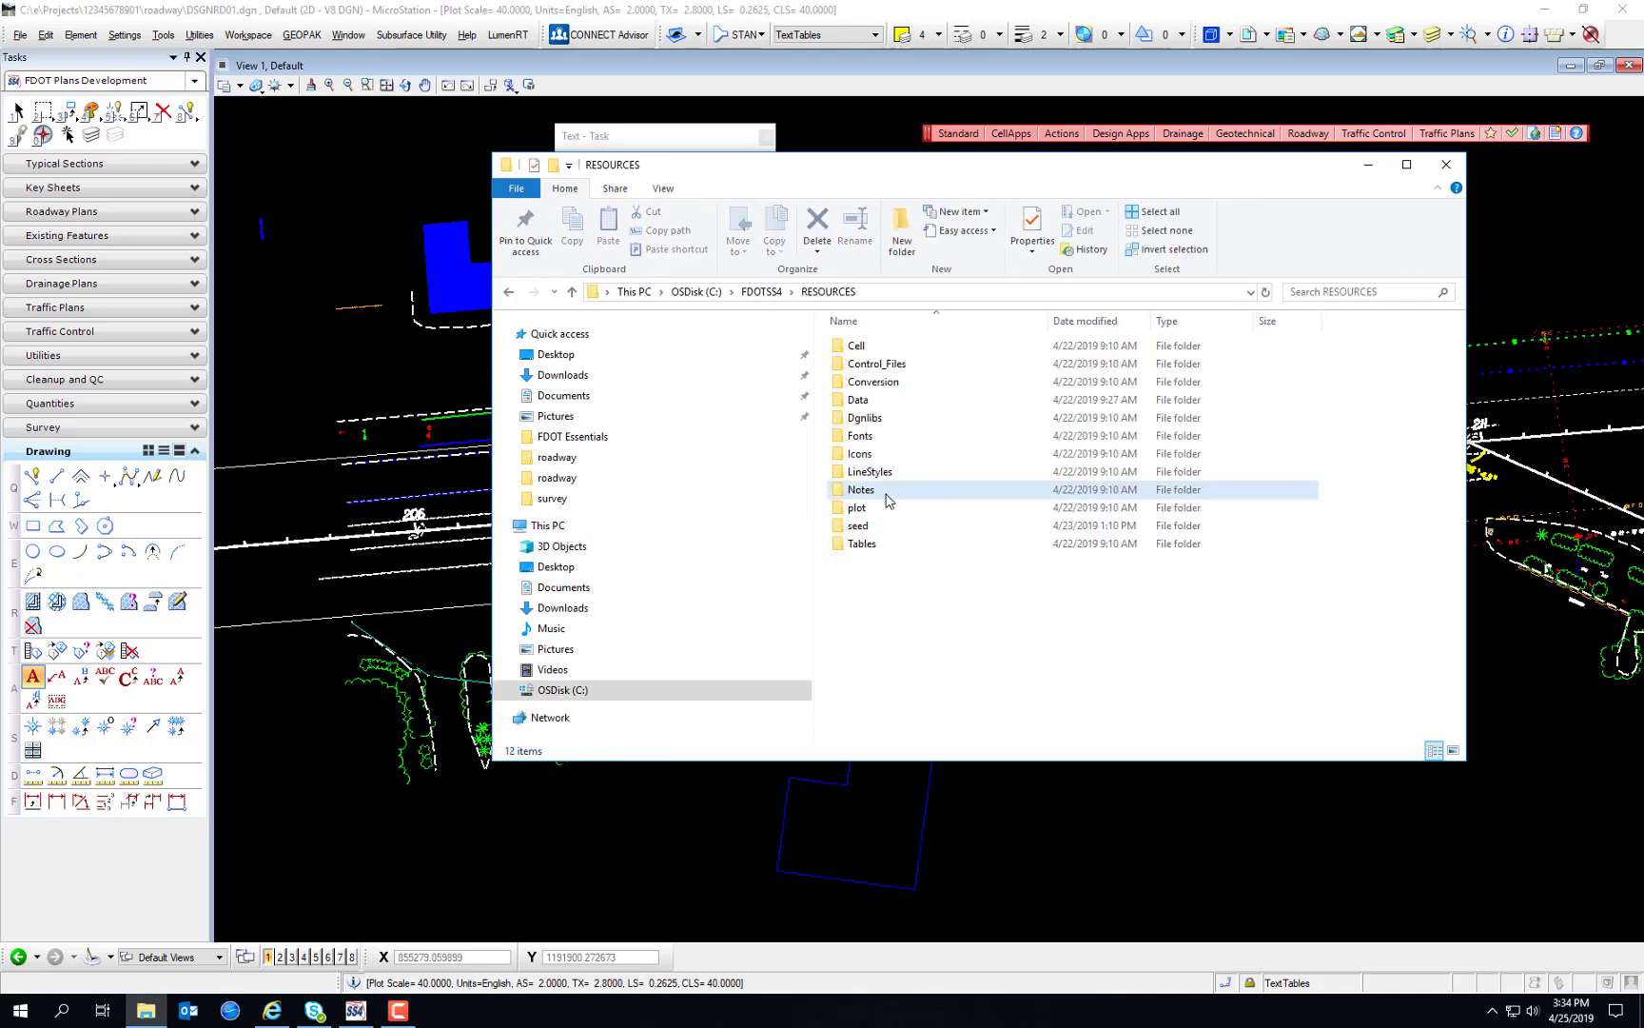
pyautogui.doubleClick(893, 423)
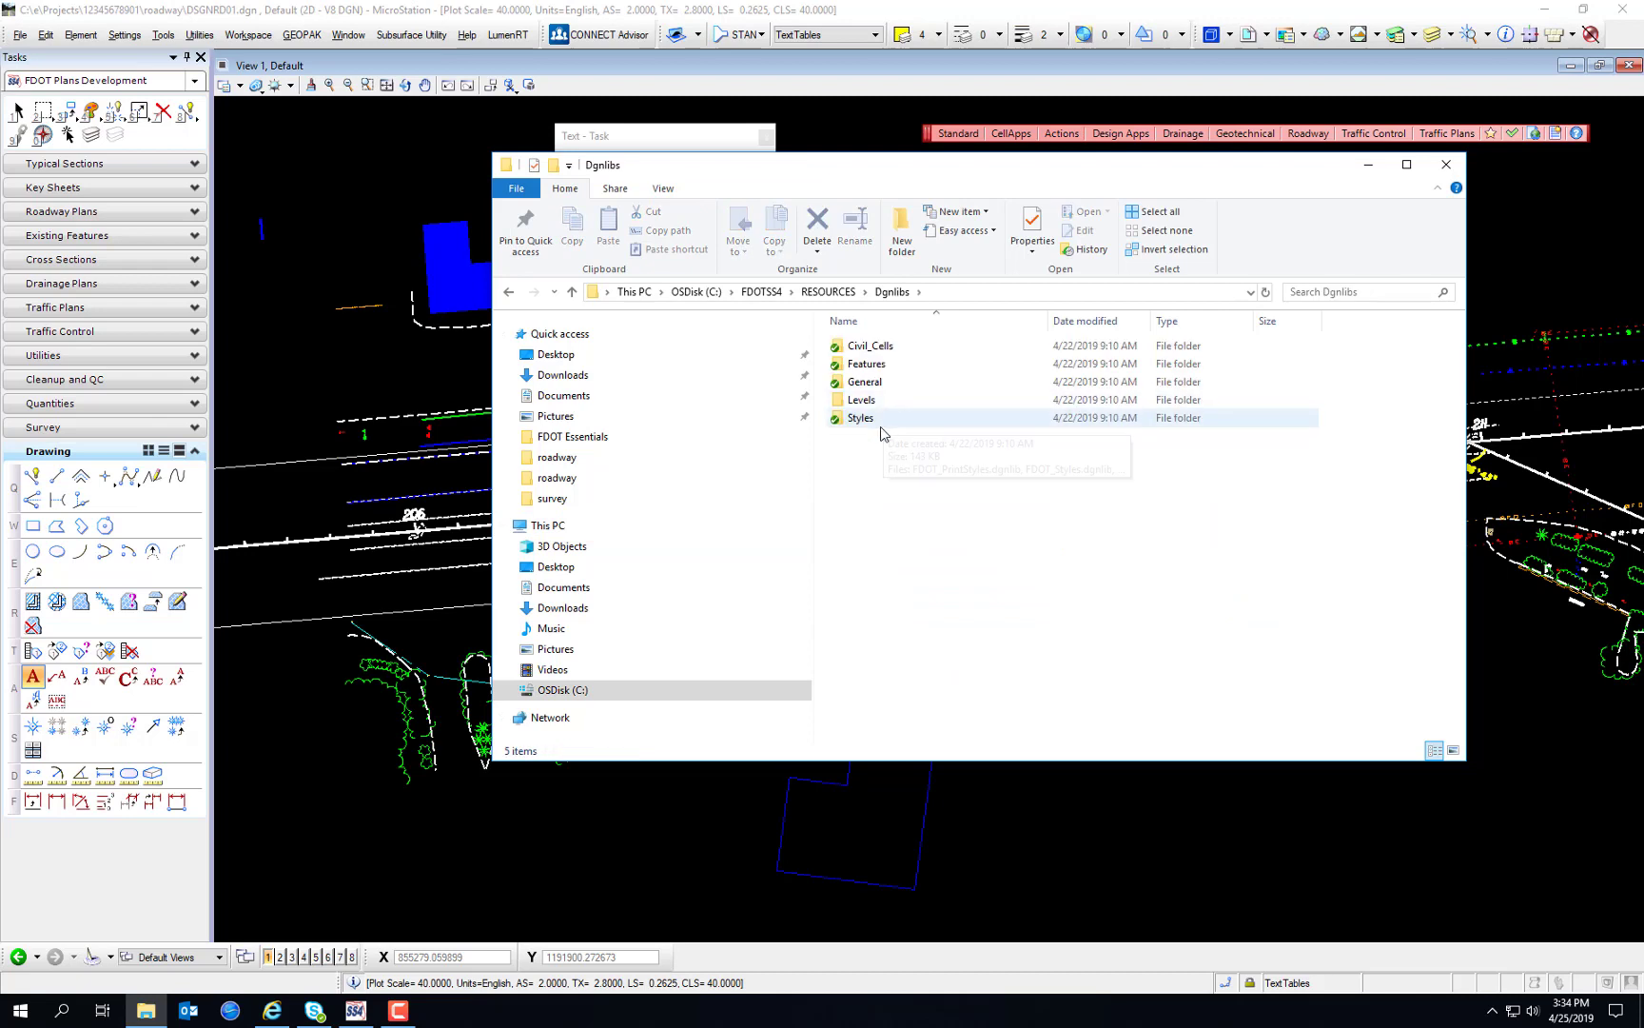
pyautogui.doubleClick(880, 423)
pyautogui.click(998, 362)
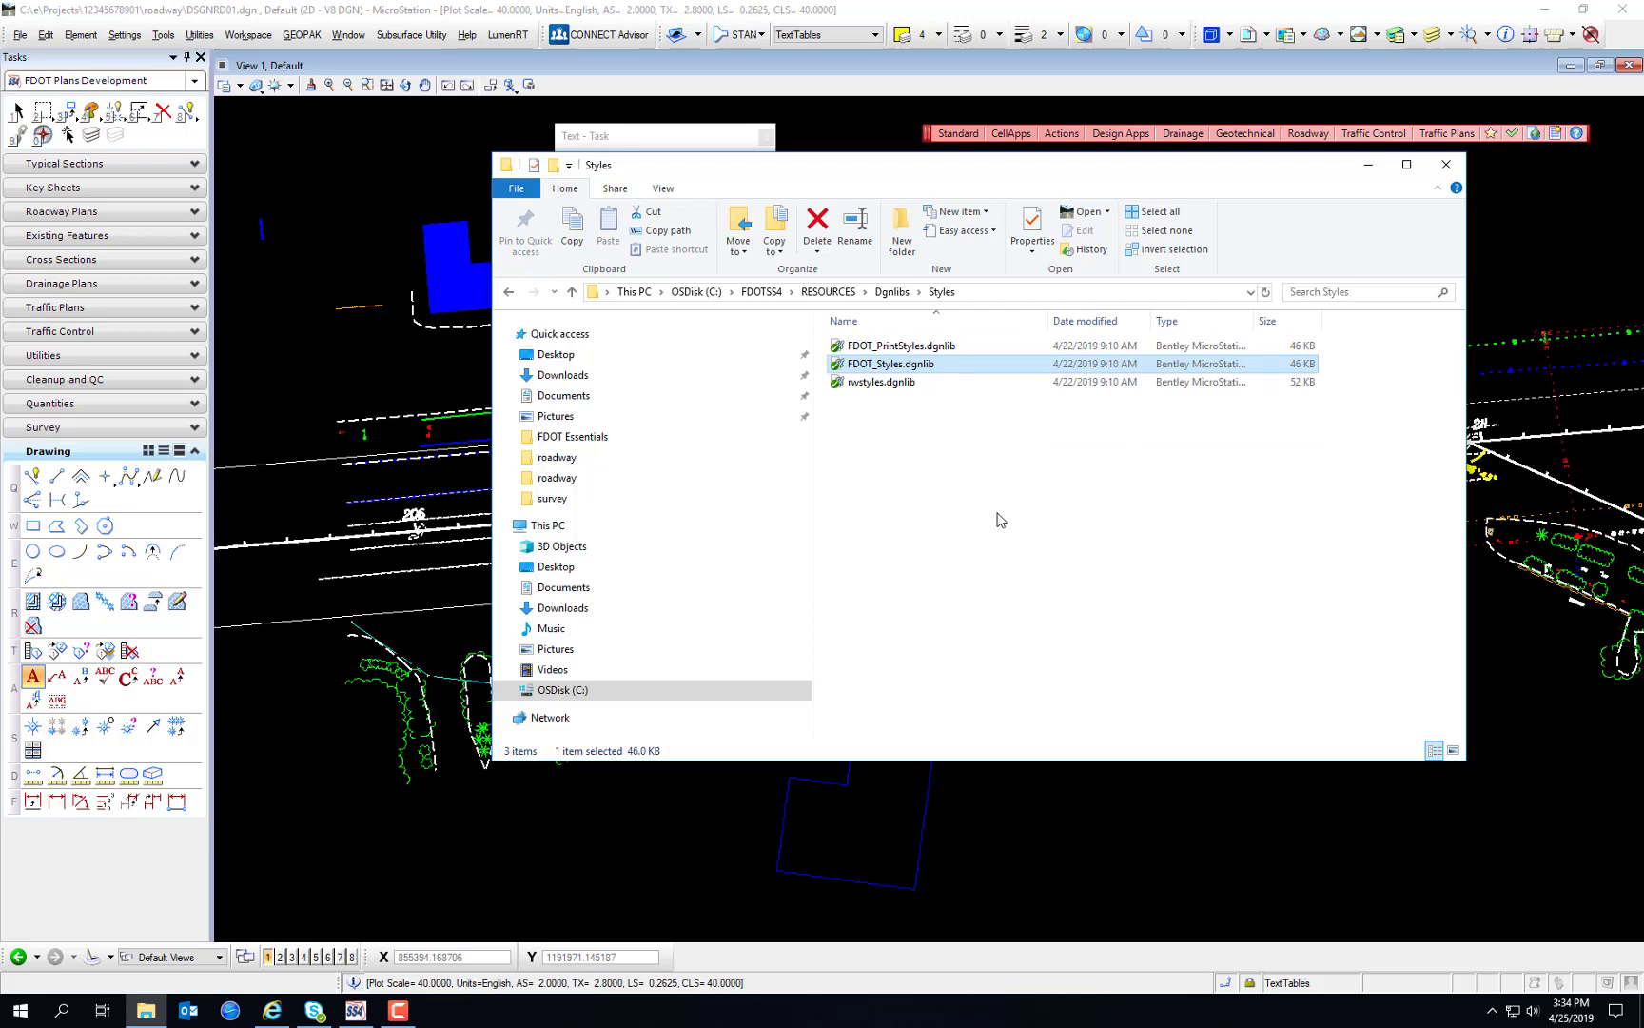
pyautogui.click(762, 291)
pyautogui.click(709, 297)
pyautogui.doubleClick(861, 348)
pyautogui.doubleClick(885, 350)
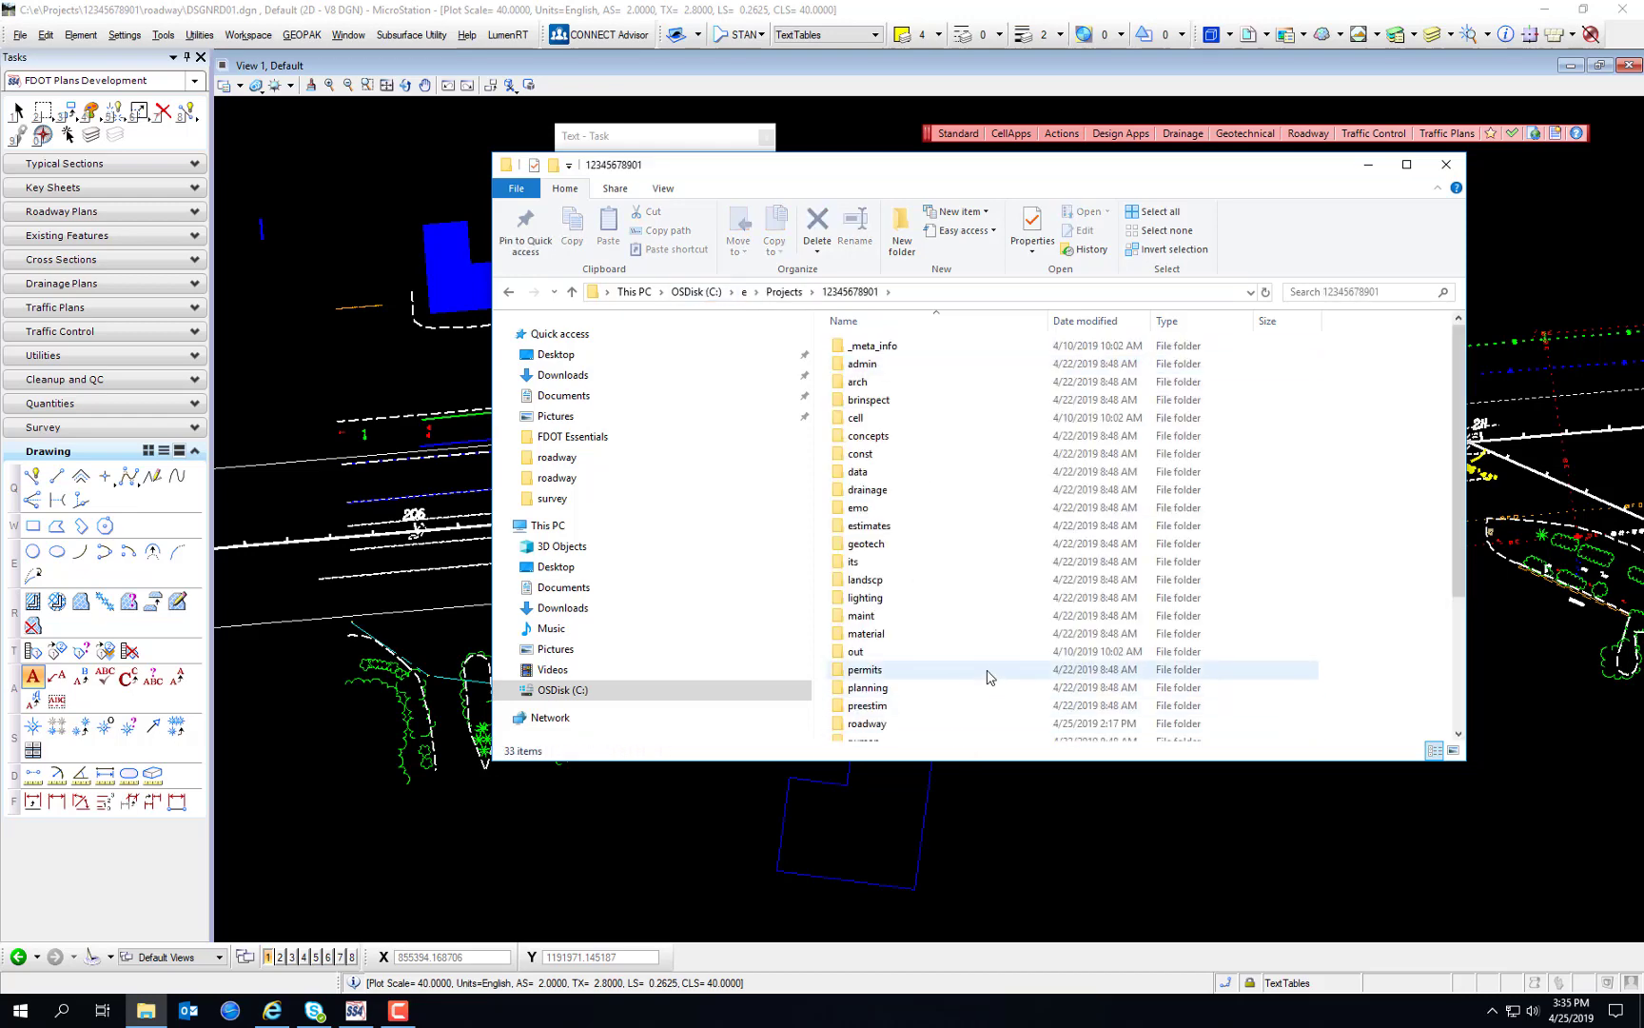
pyautogui.scroll(-4, 980, 492)
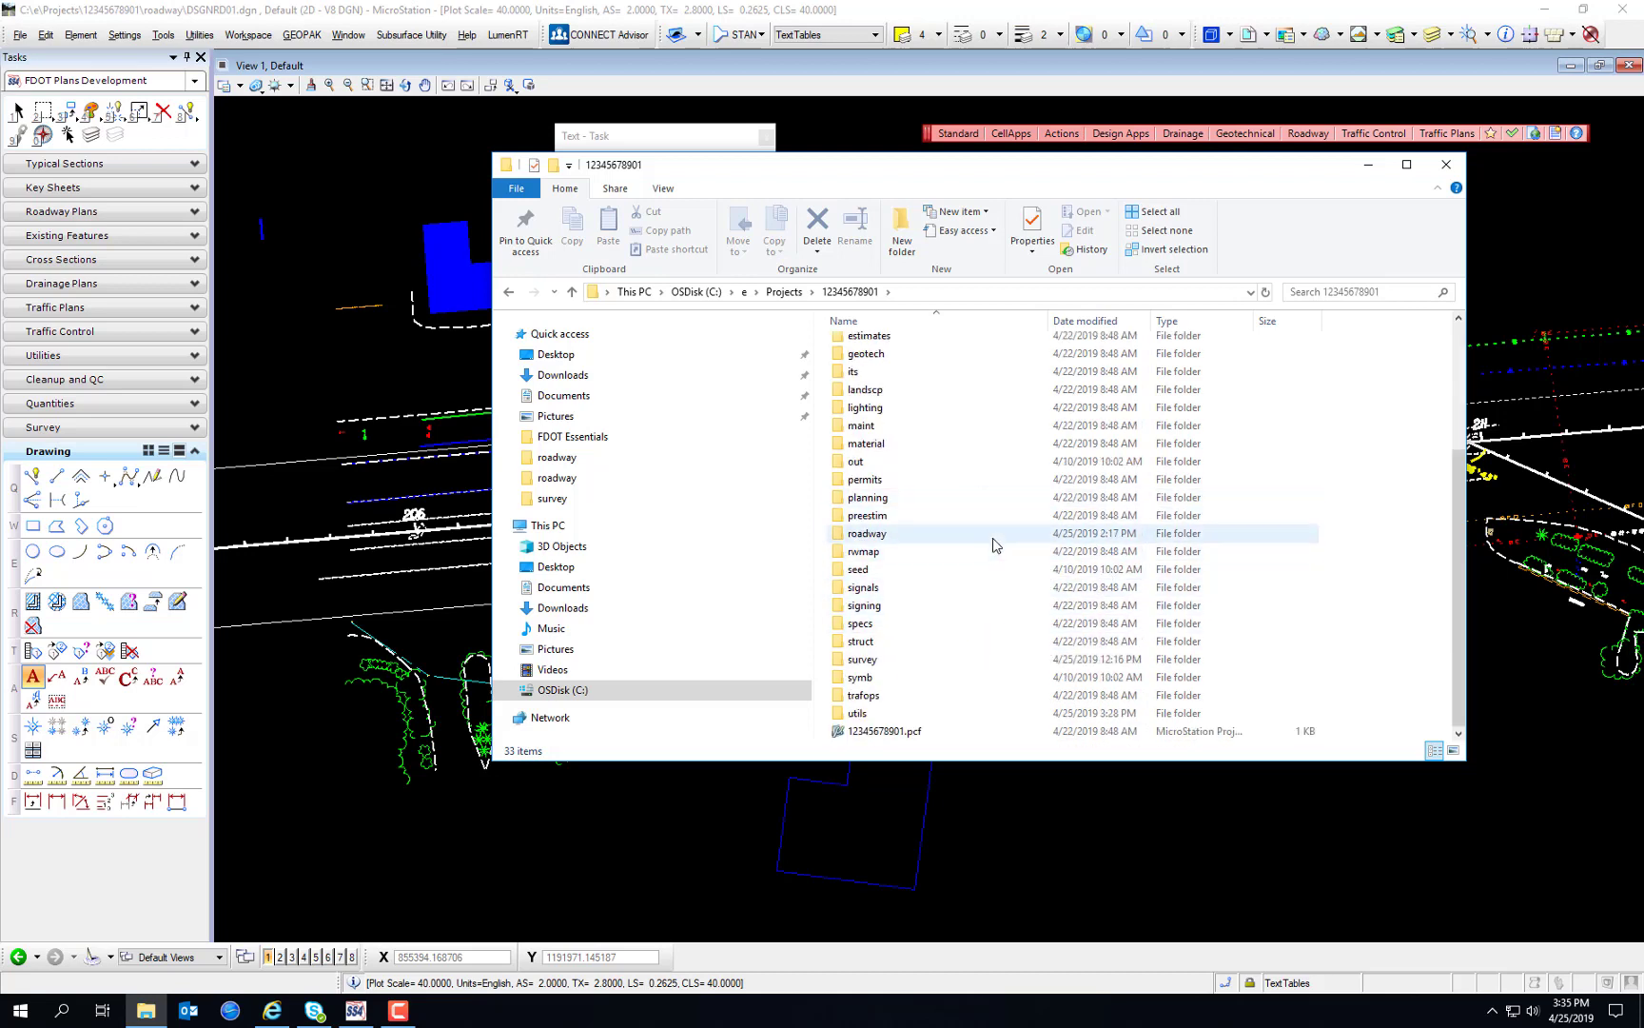
pyautogui.doubleClick(861, 678)
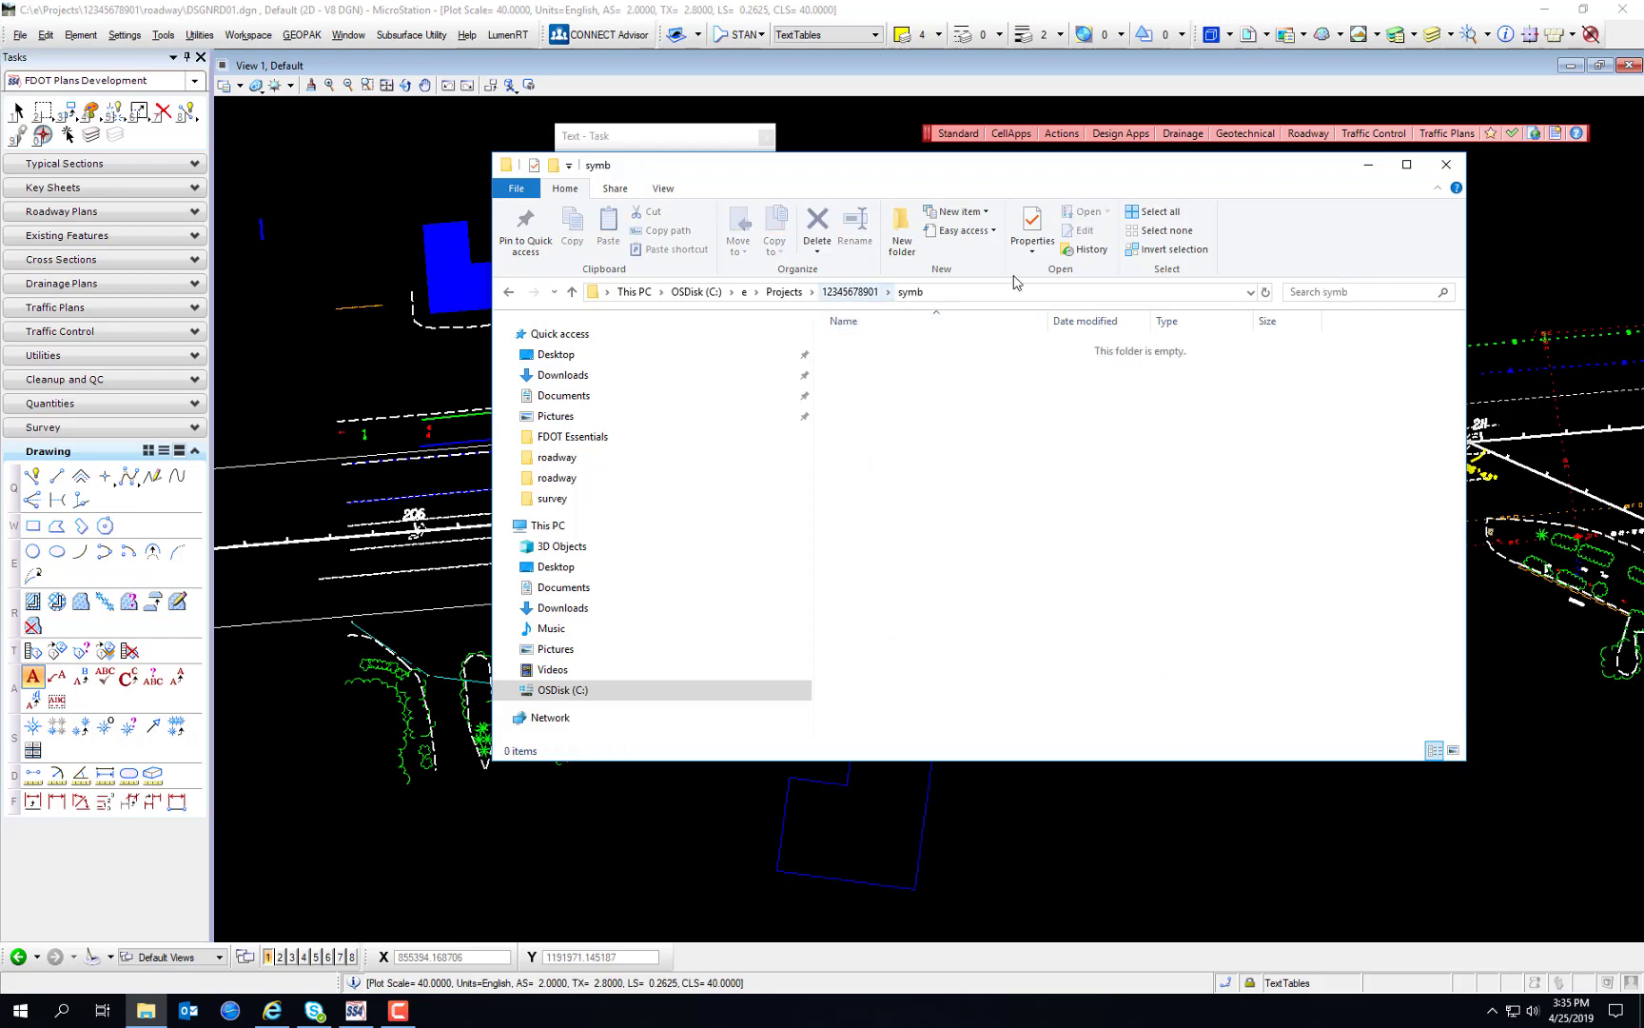
pyautogui.click(1448, 168)
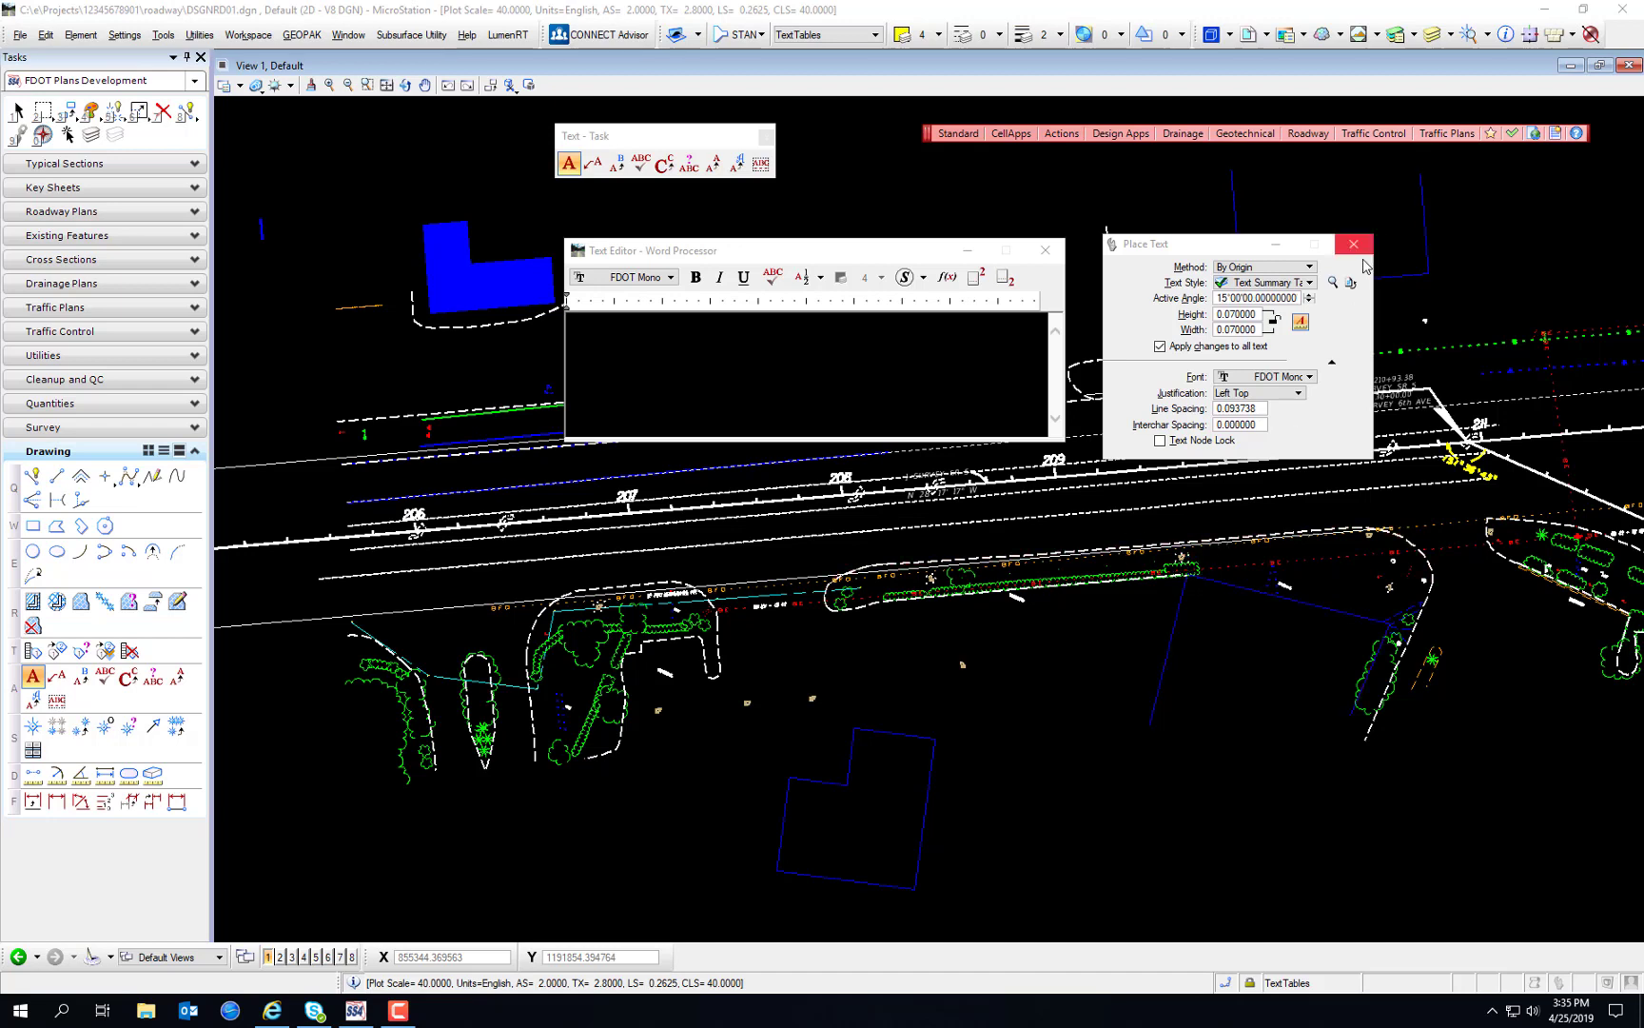
# Step: Set the Place Text style to Style (none), giving 0.070000 height and width
pyautogui.click(1305, 283)
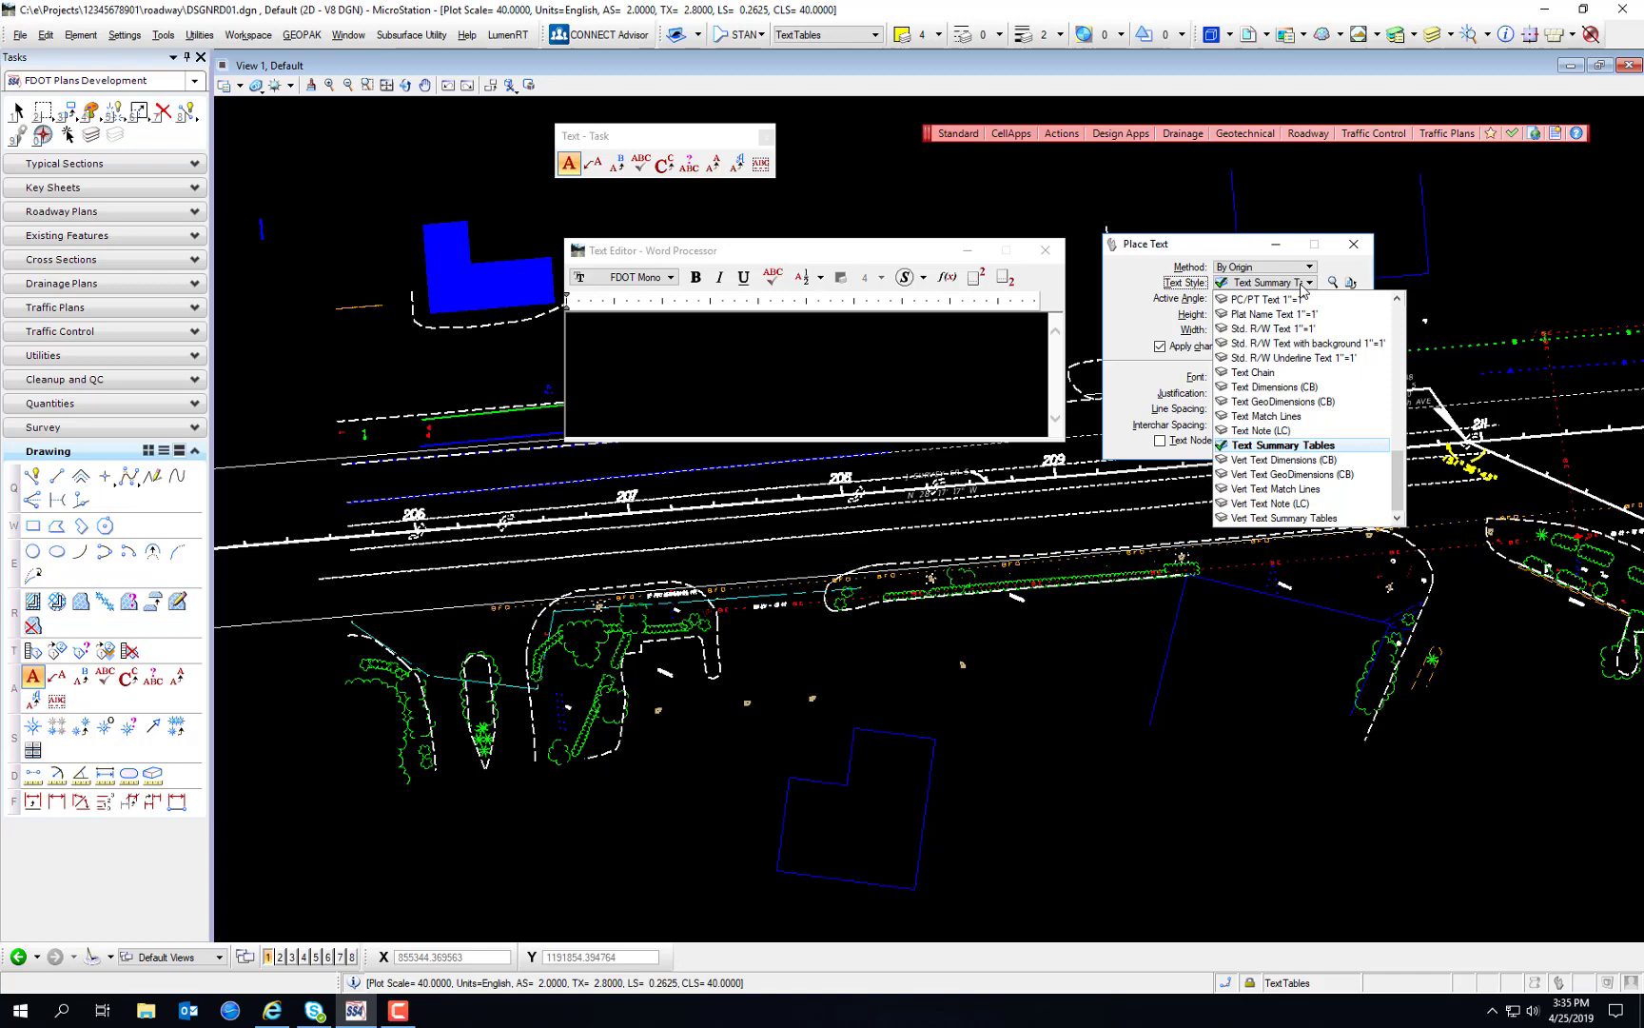
pyautogui.scroll(8, 1305, 390)
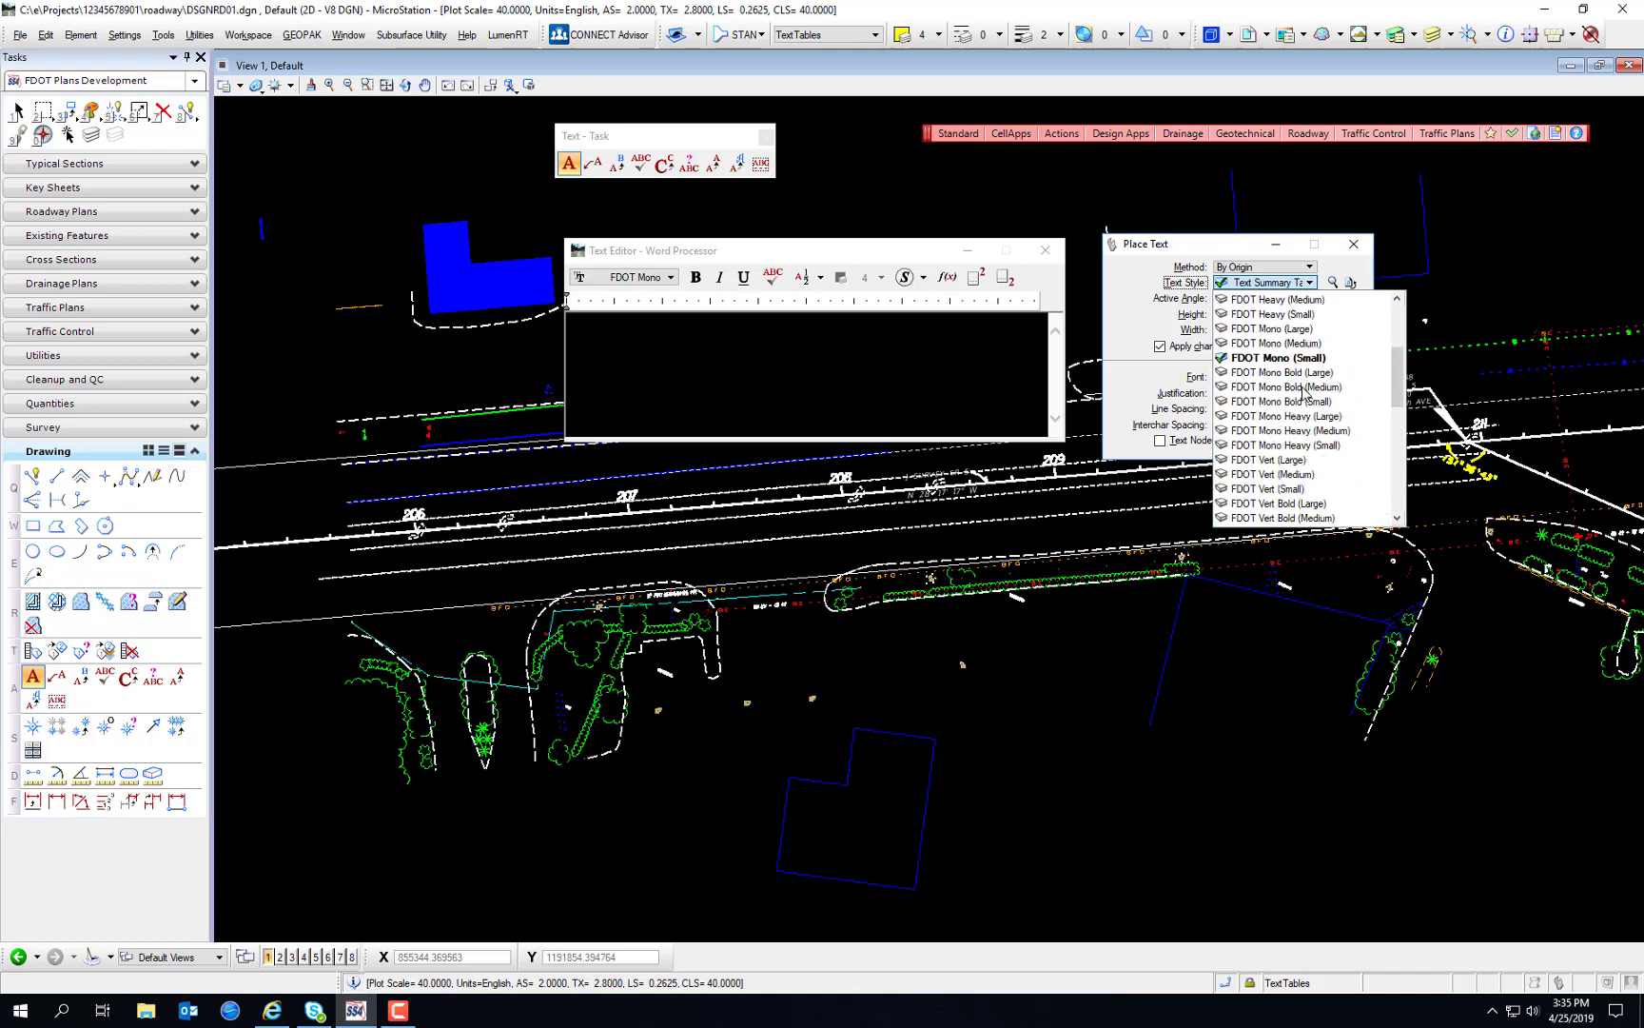
pyautogui.scroll(4, 1305, 390)
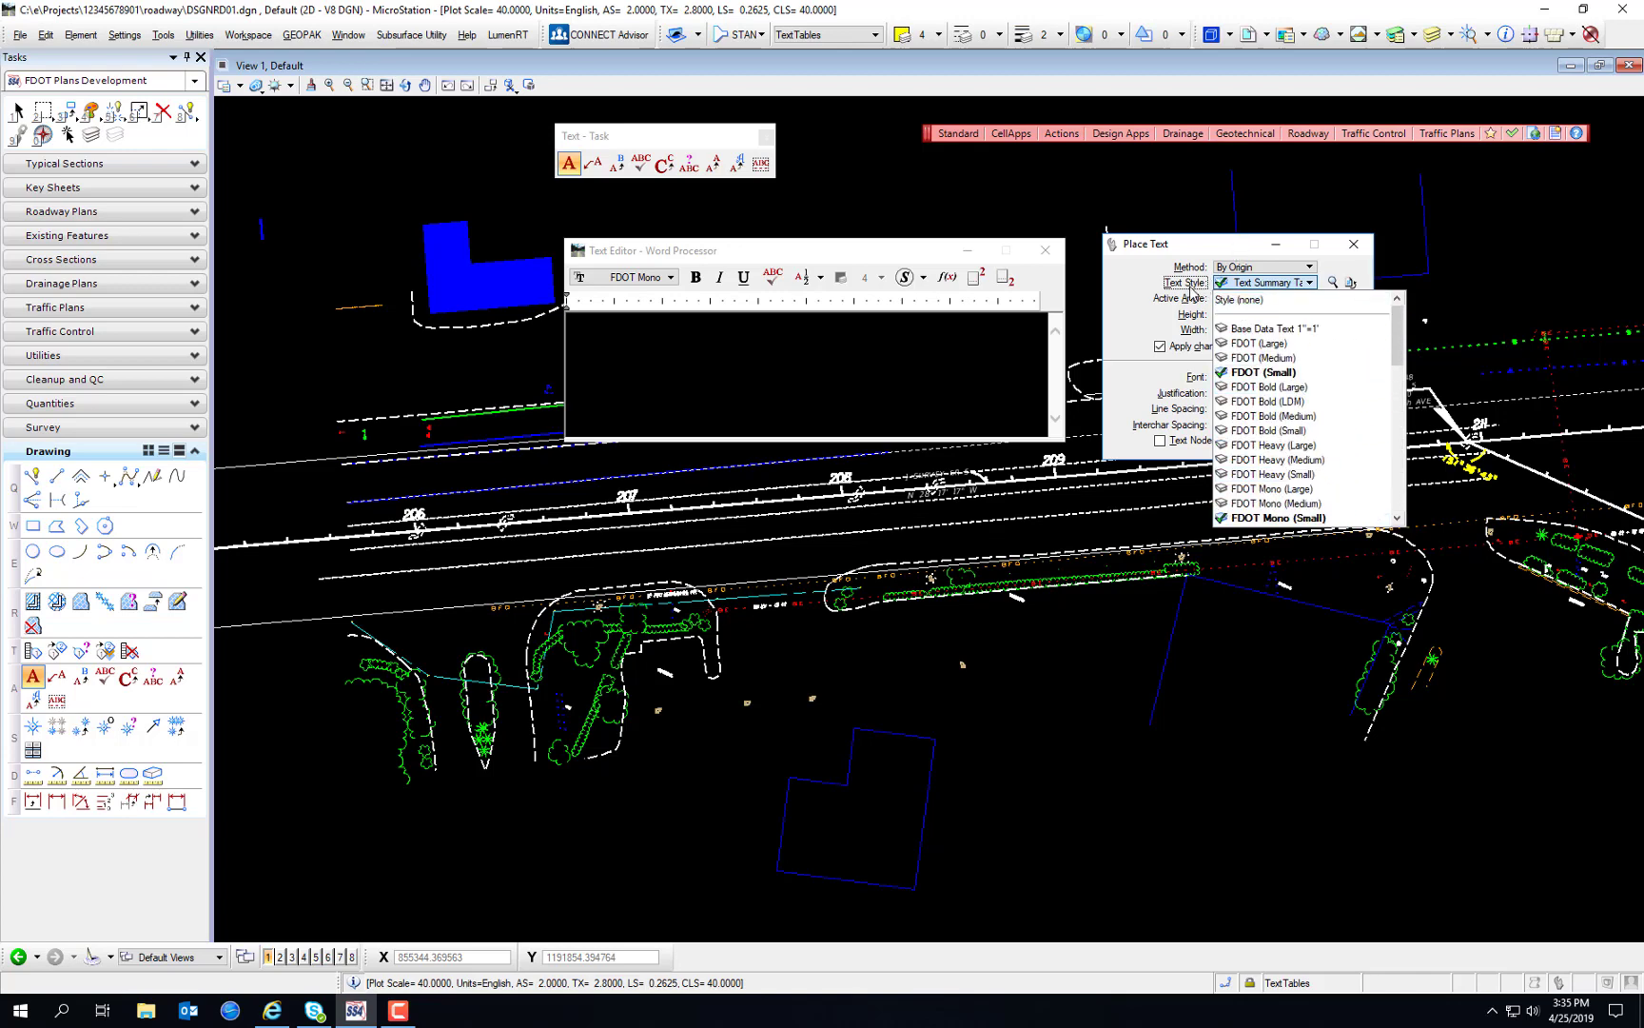
pyautogui.click(1242, 299)
pyautogui.click(1256, 282)
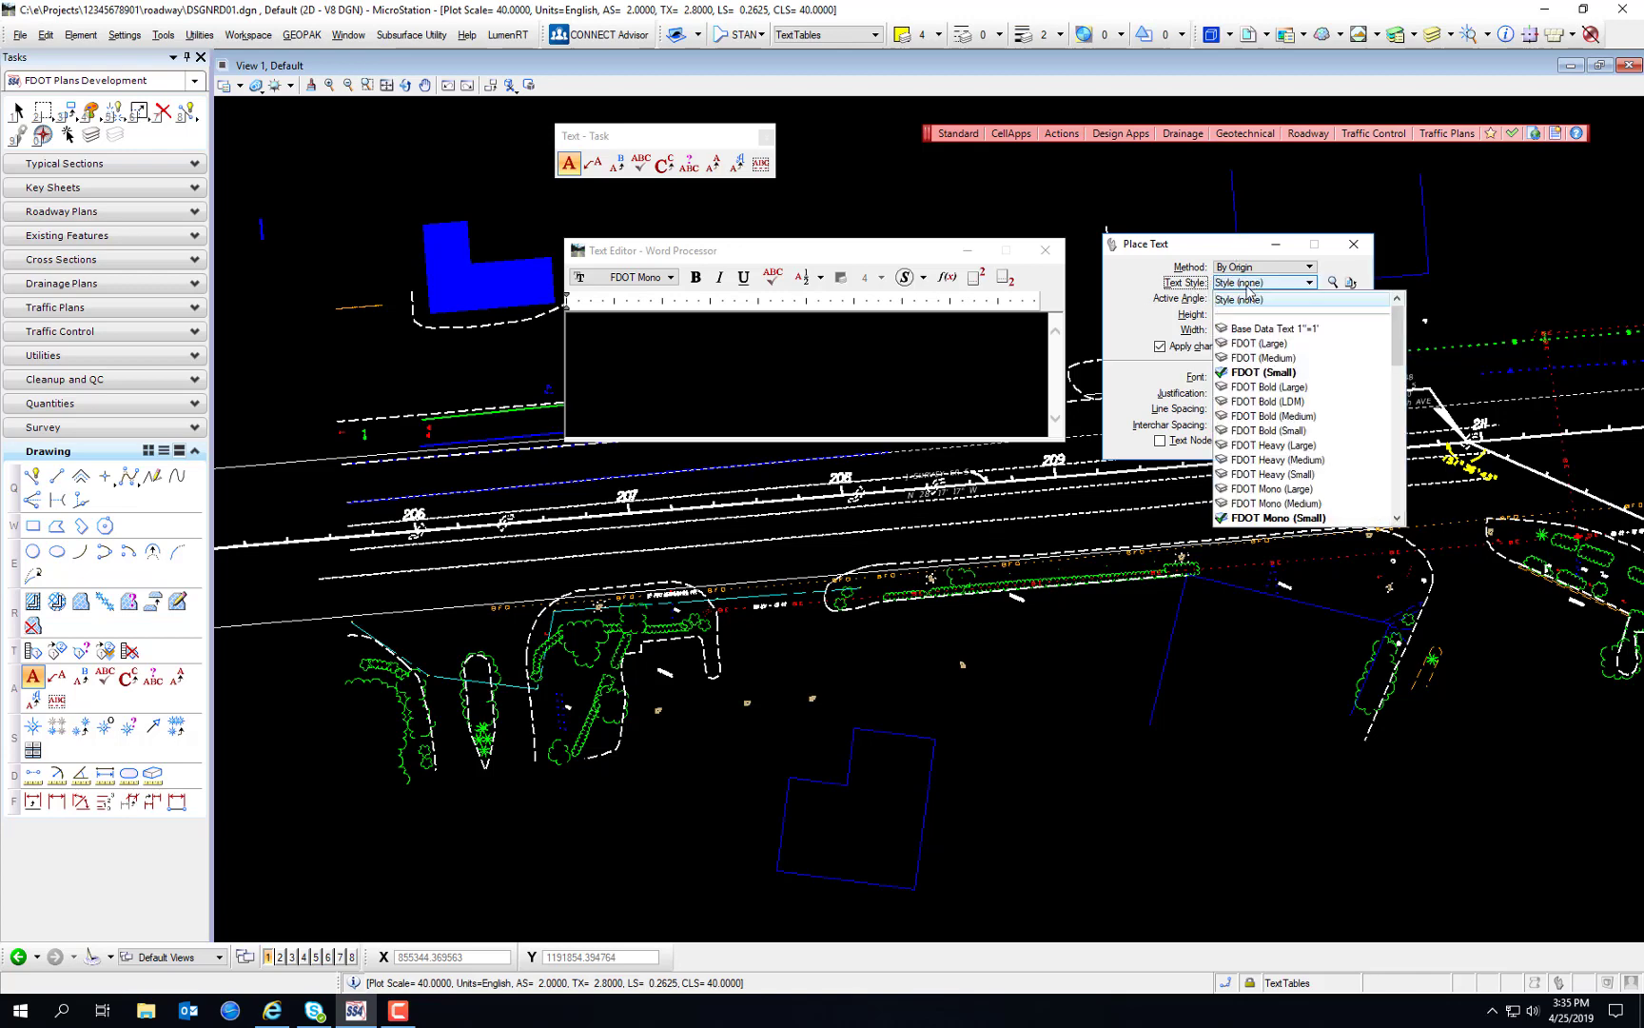
pyautogui.click(1142, 298)
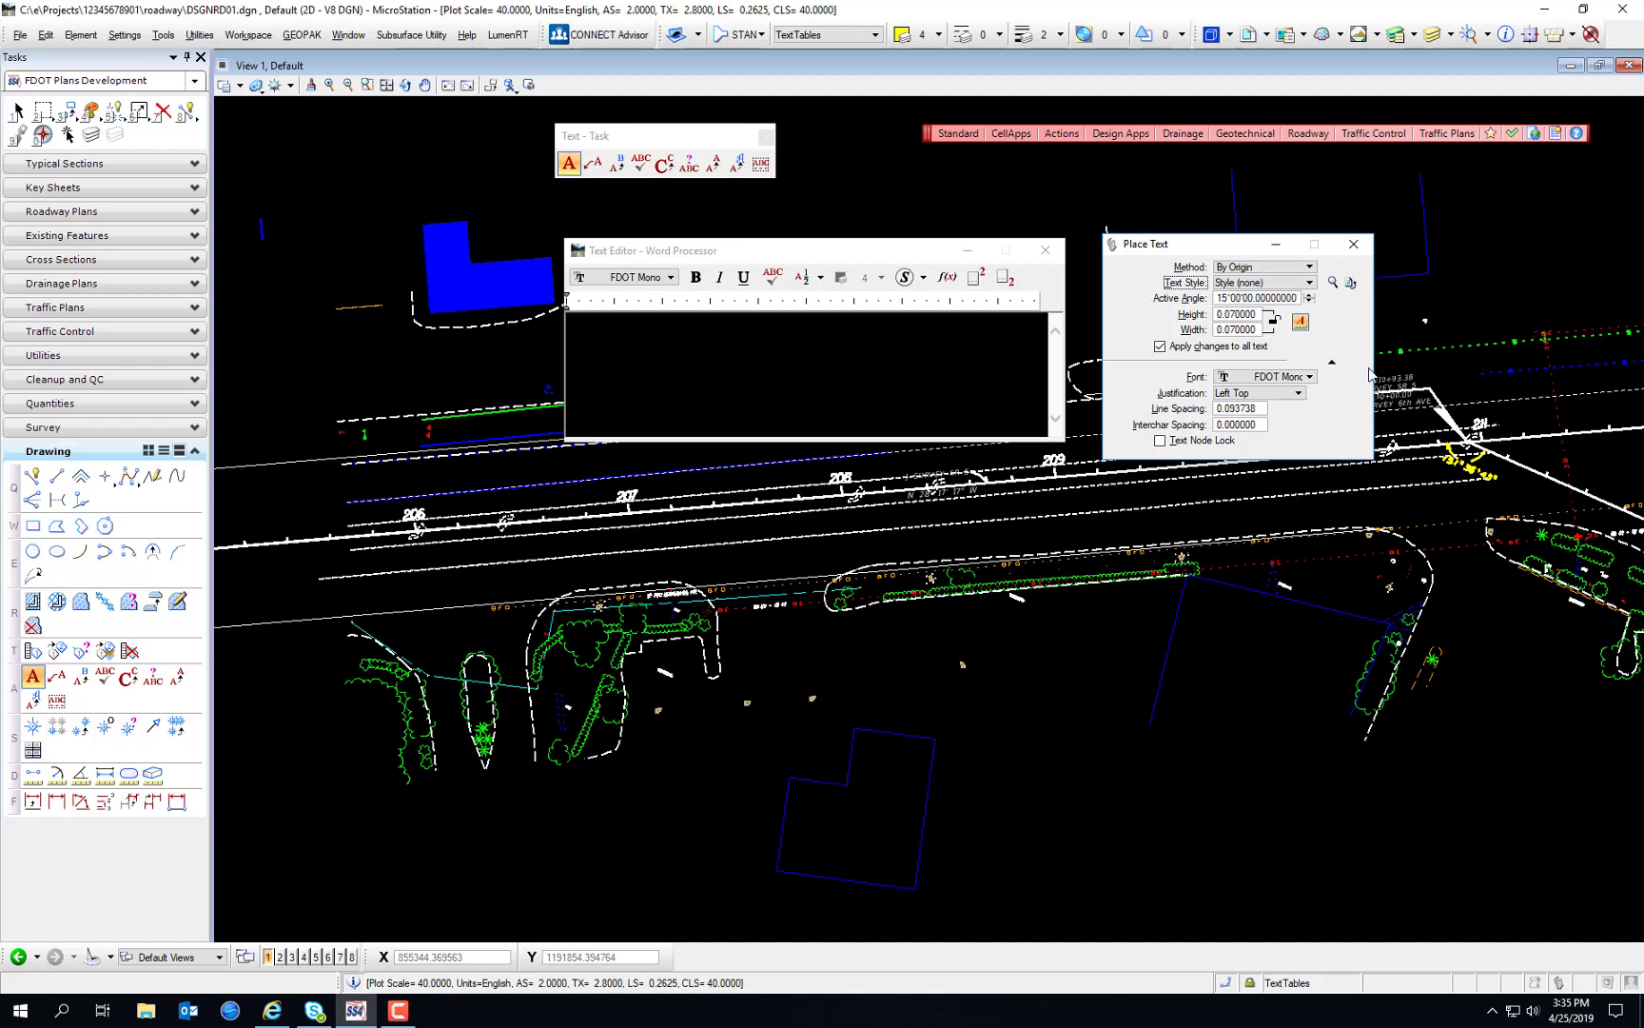
pyautogui.click(1243, 268)
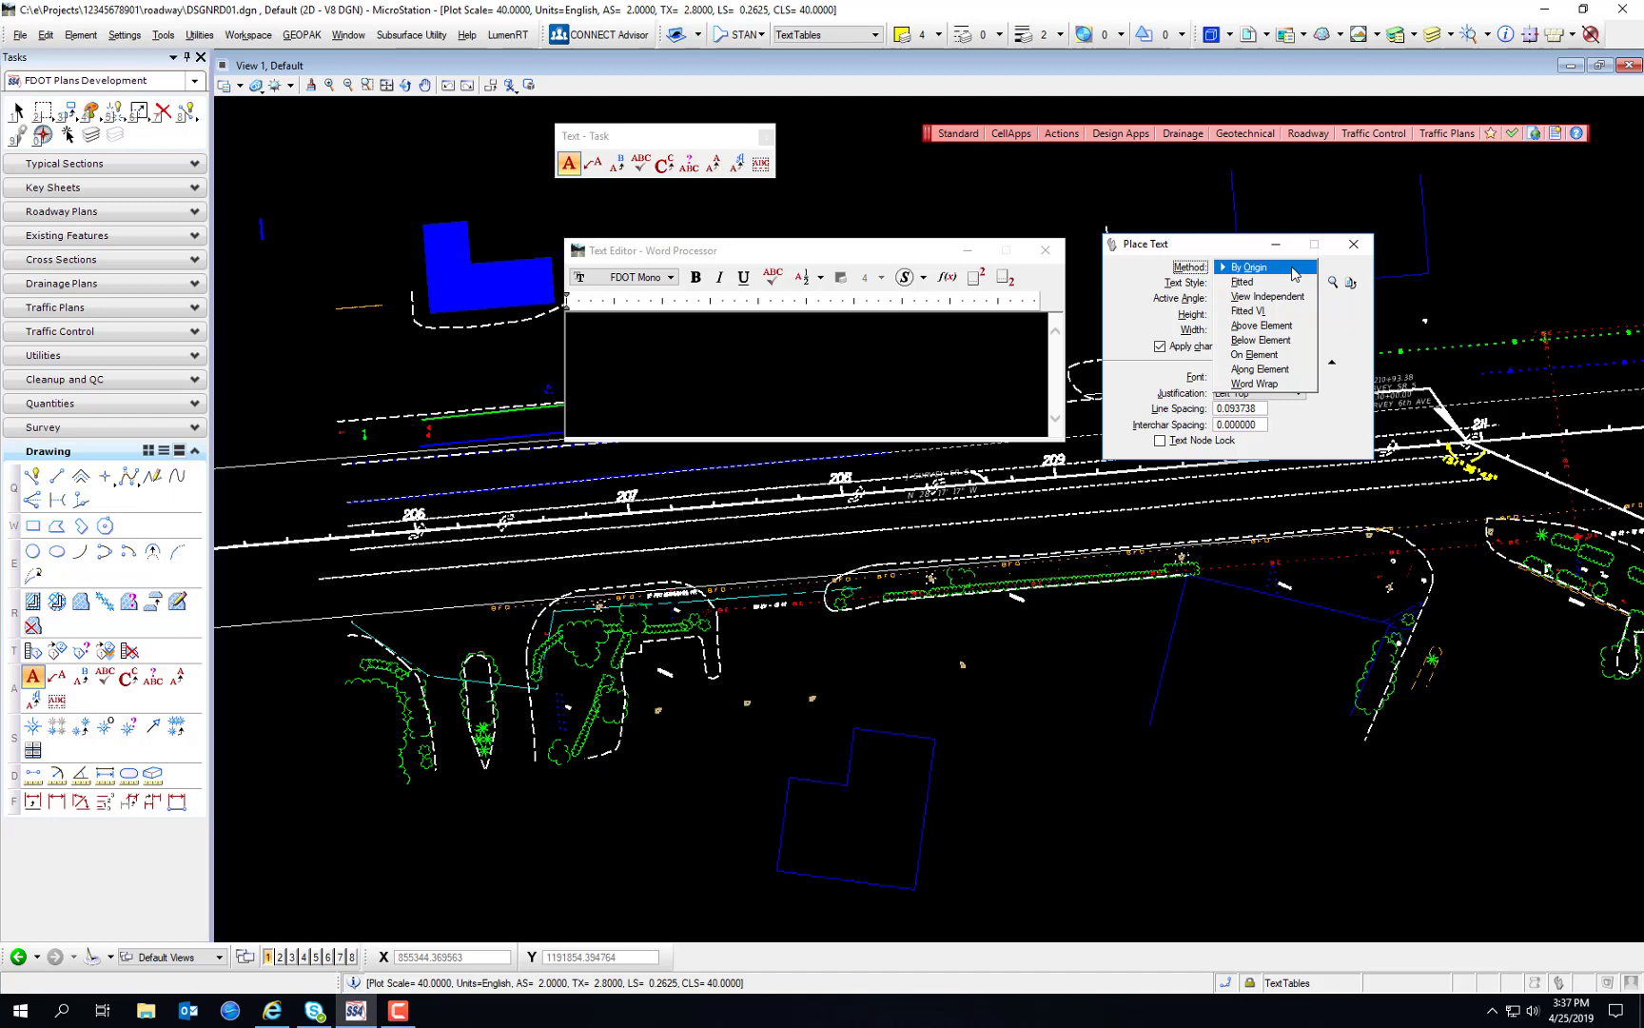
pyautogui.click(255, 36)
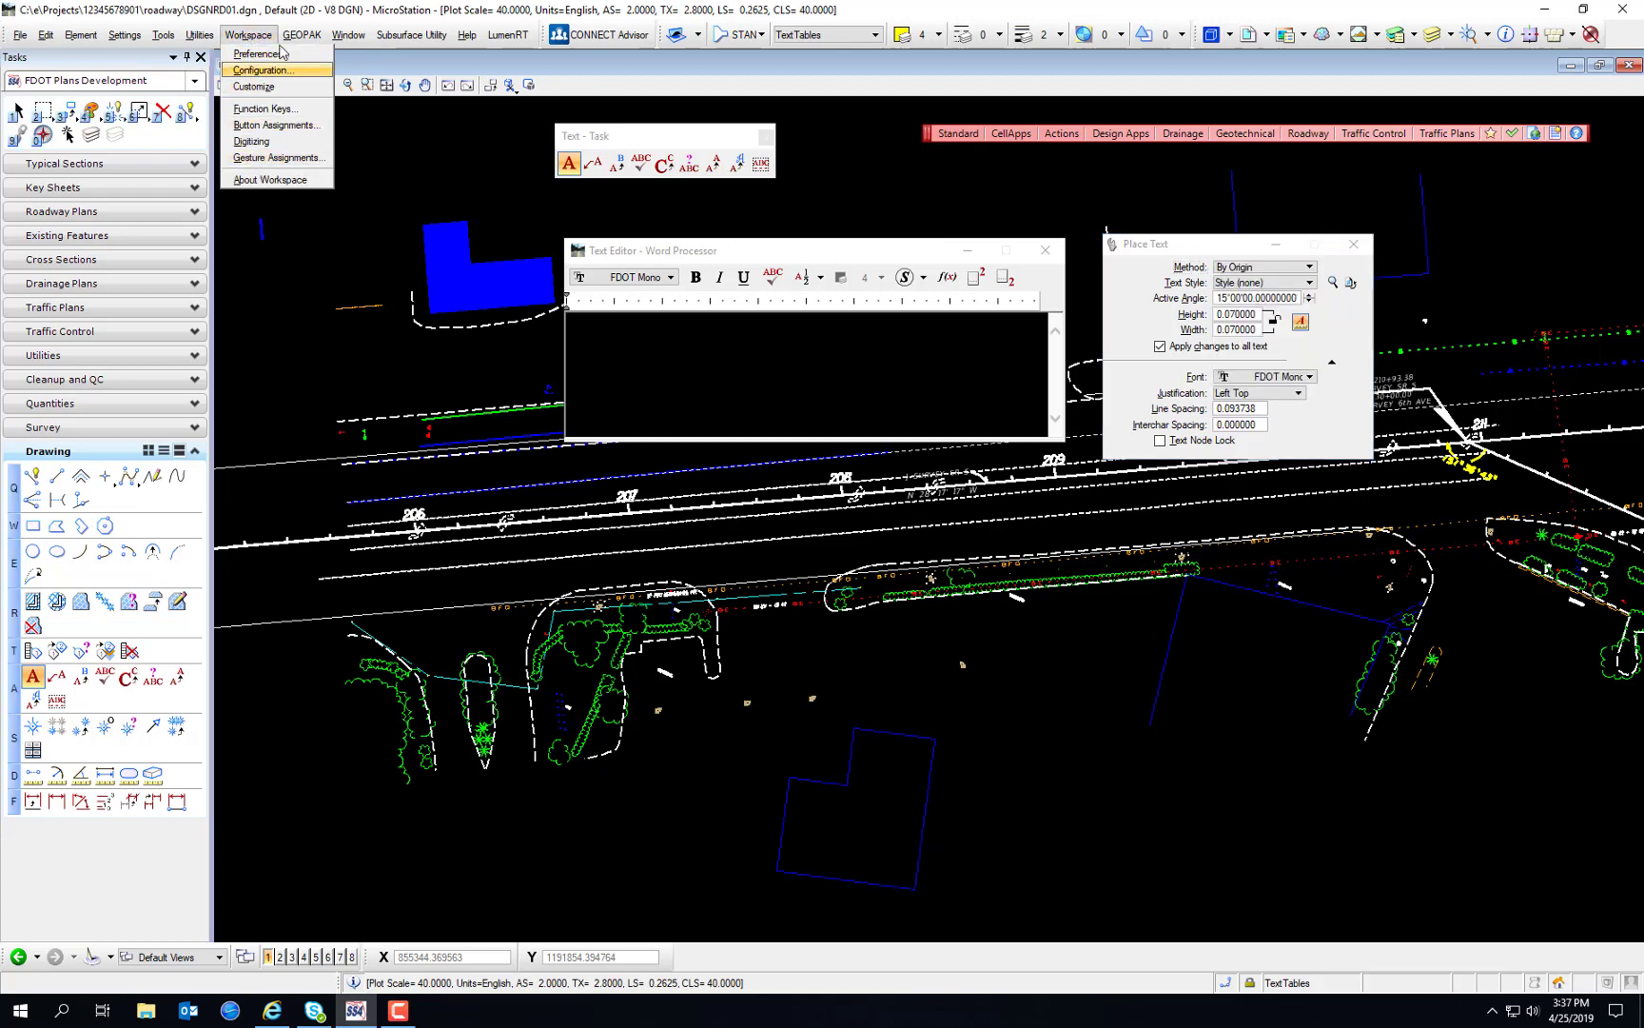
pyautogui.click(259, 53)
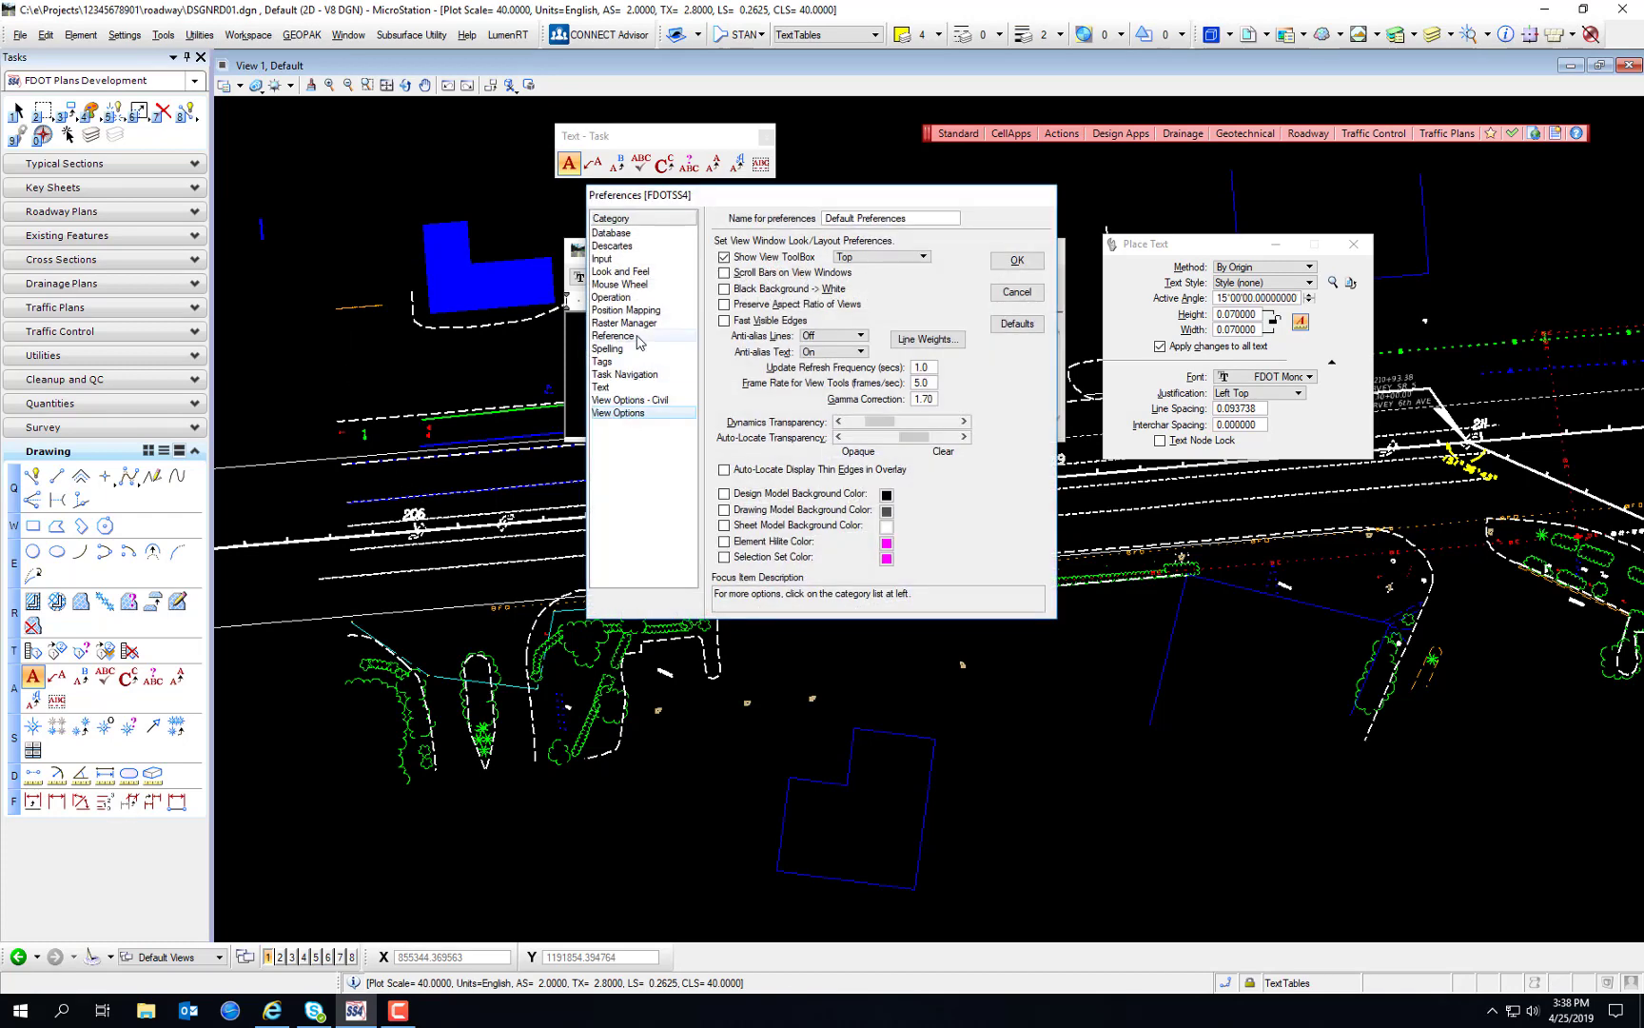
pyautogui.click(623, 388)
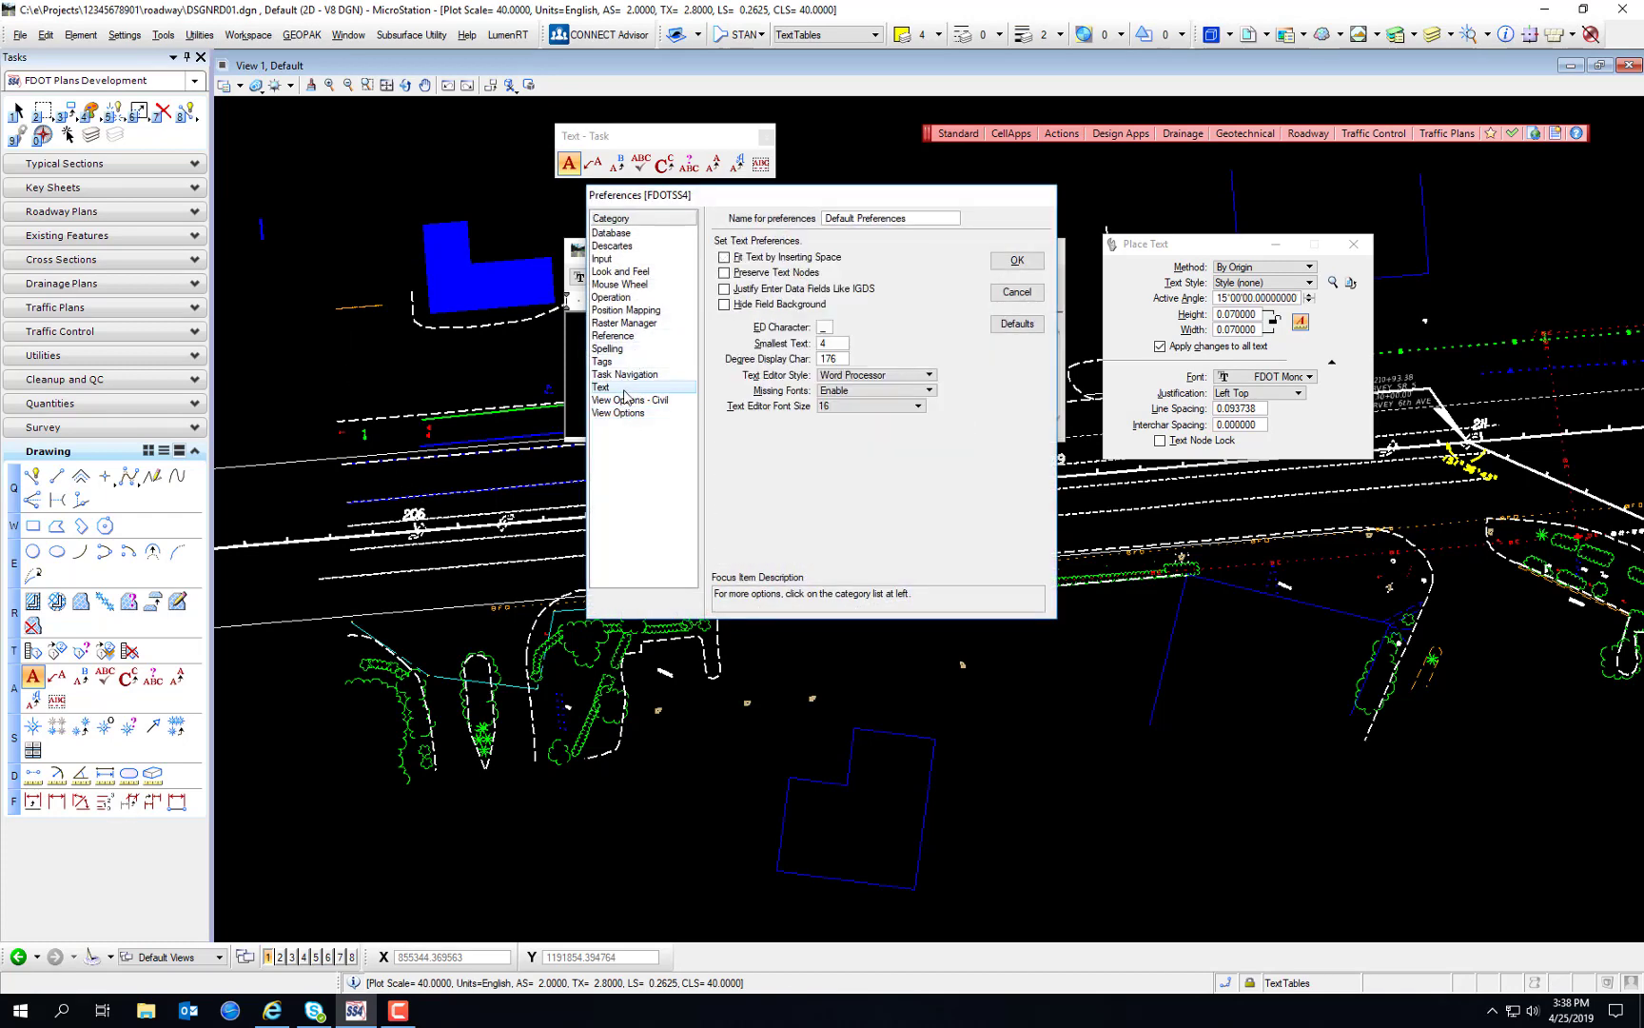
pyautogui.click(874, 376)
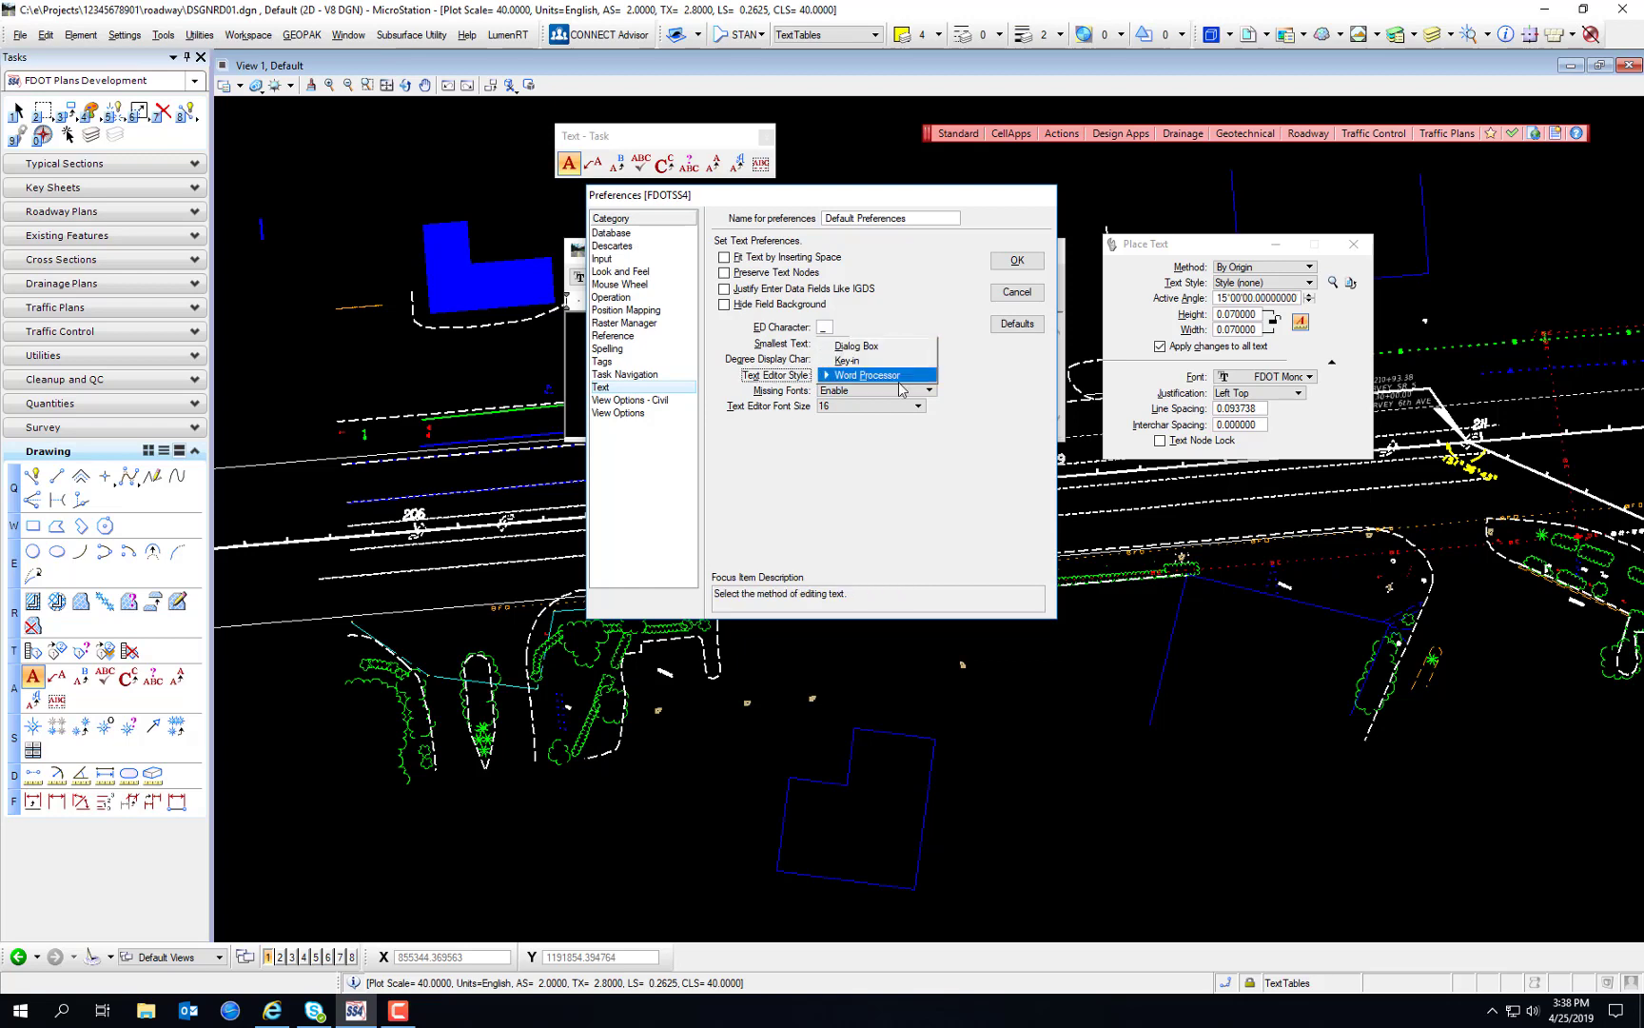
pyautogui.click(949, 376)
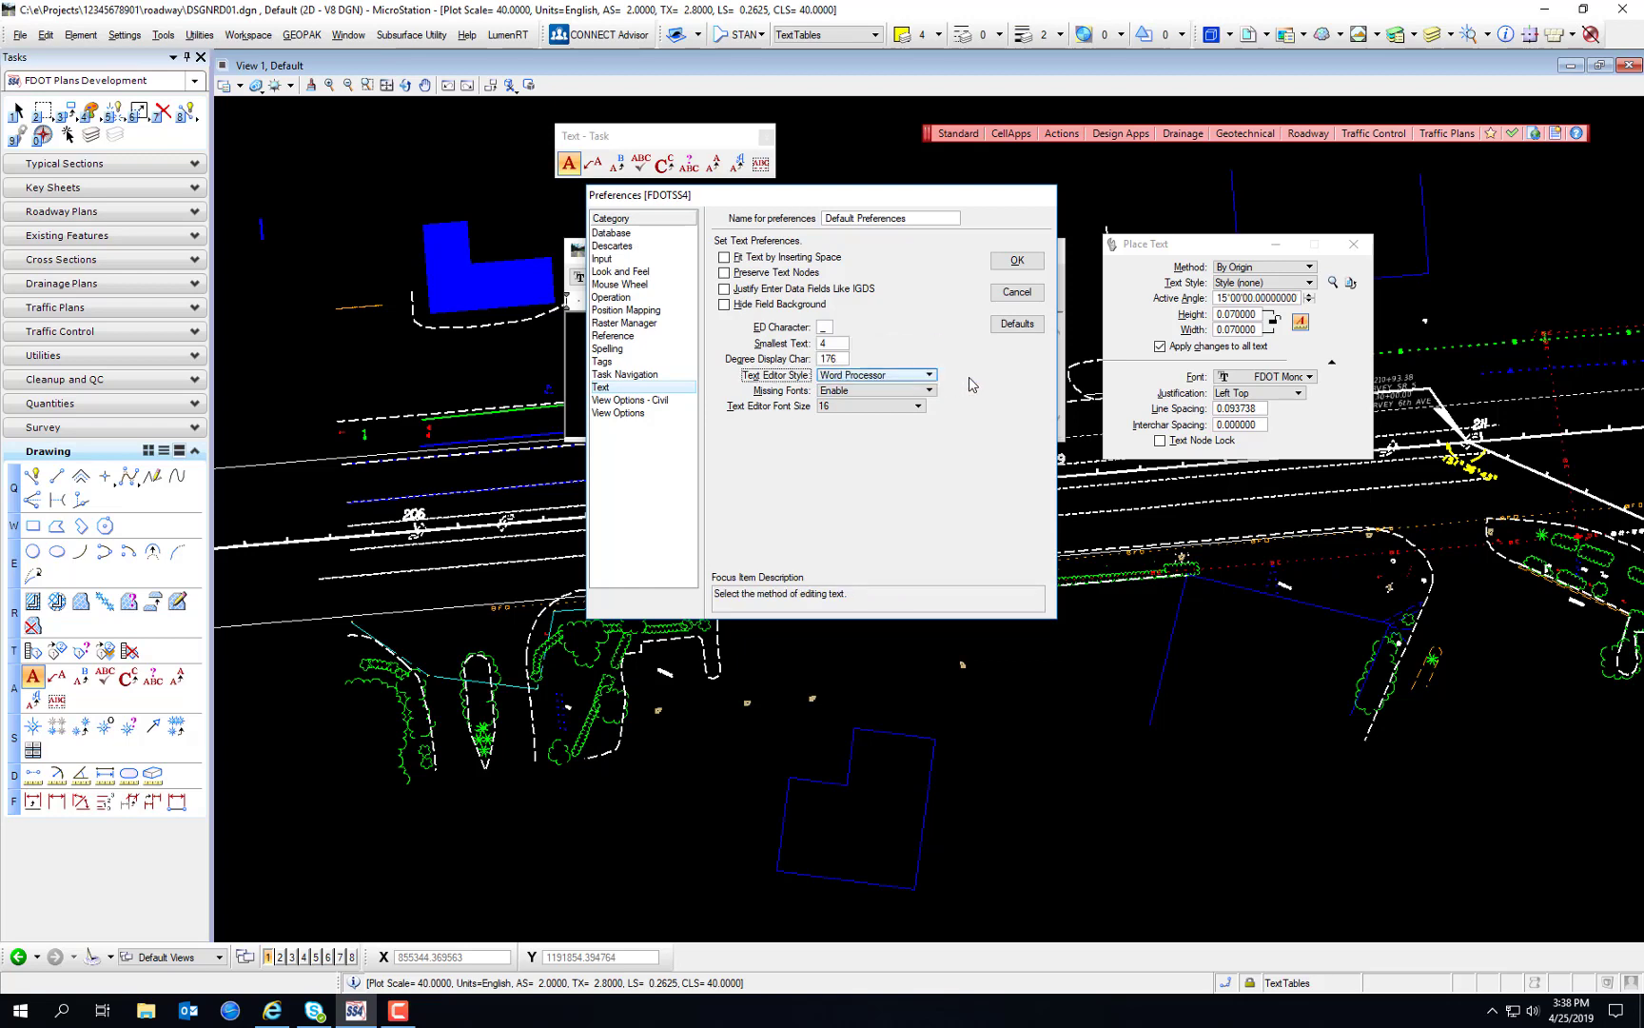
pyautogui.click(1014, 295)
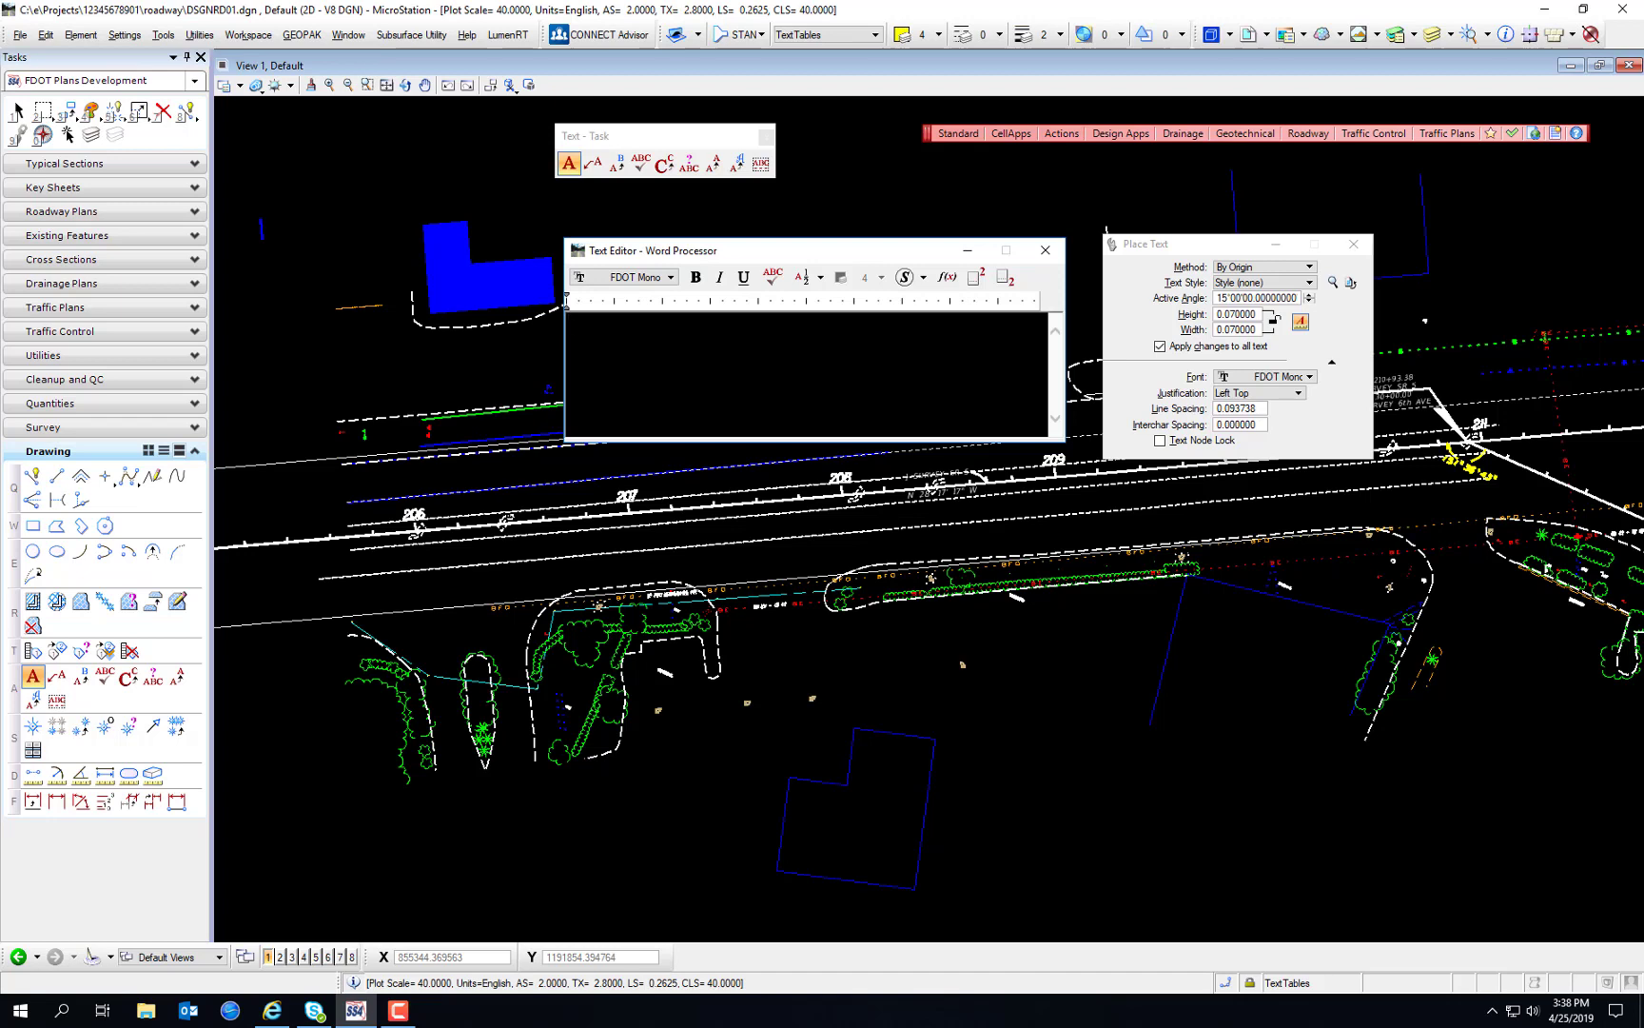
# Step: Browse the text styles without changing Style (none), then select the Active Angle value for editing
pyautogui.click(1251, 283)
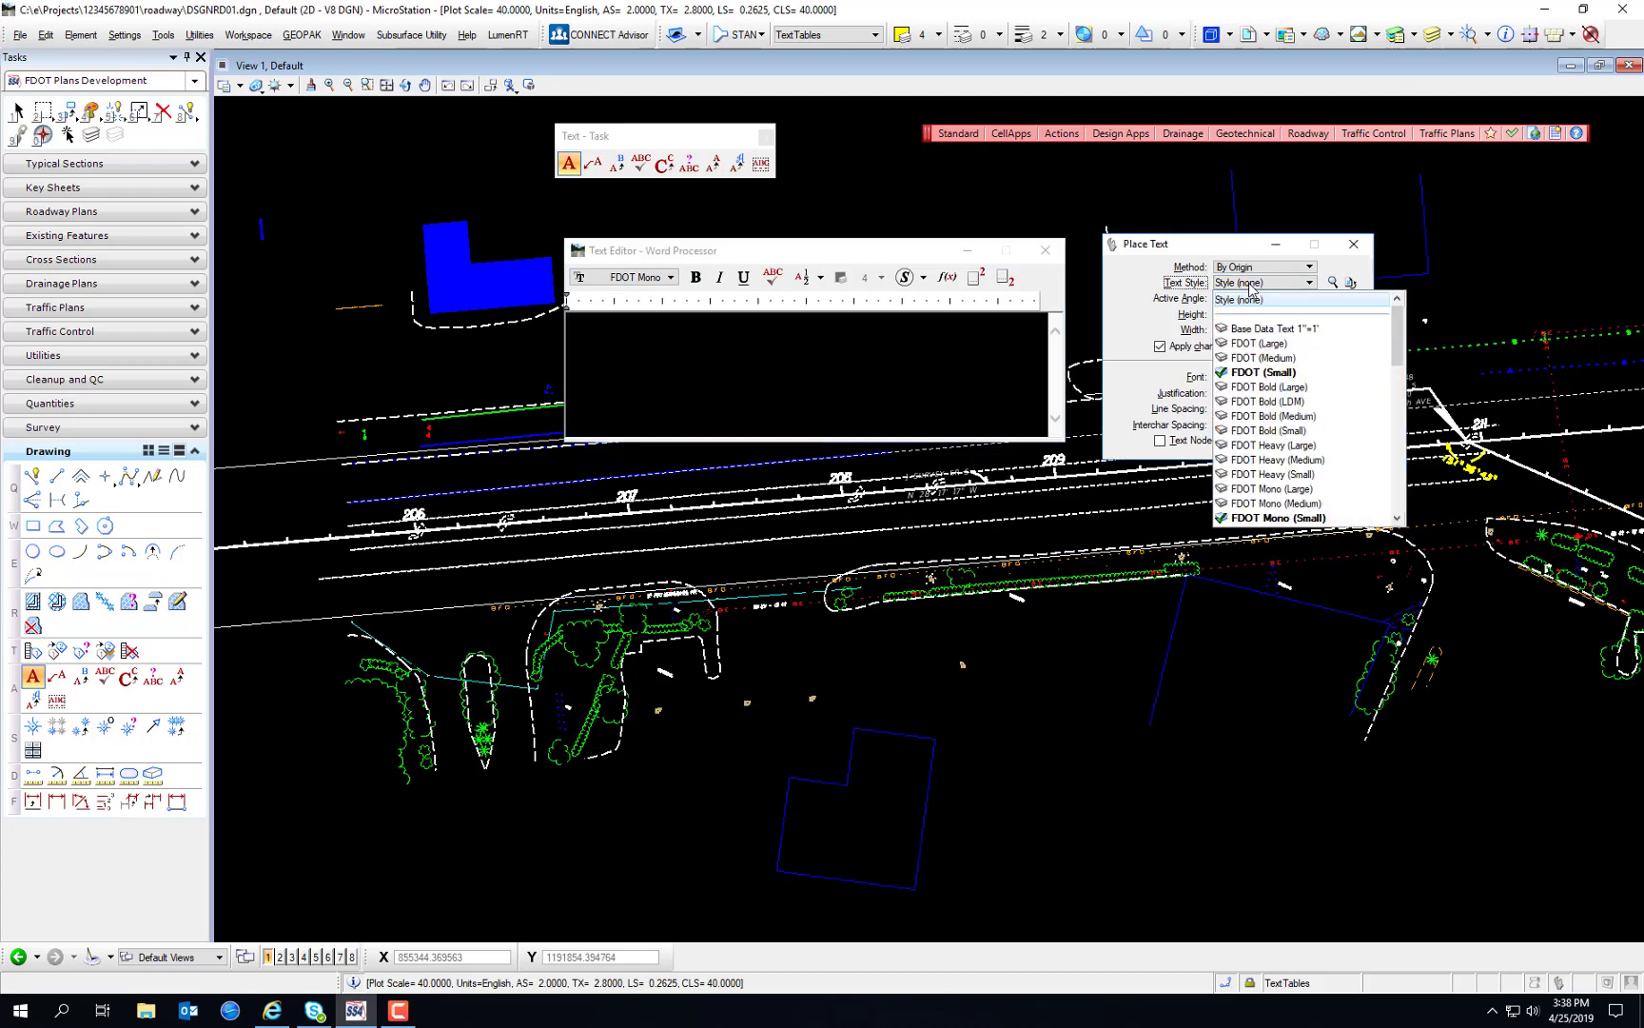
pyautogui.click(1250, 284)
pyautogui.click(1245, 284)
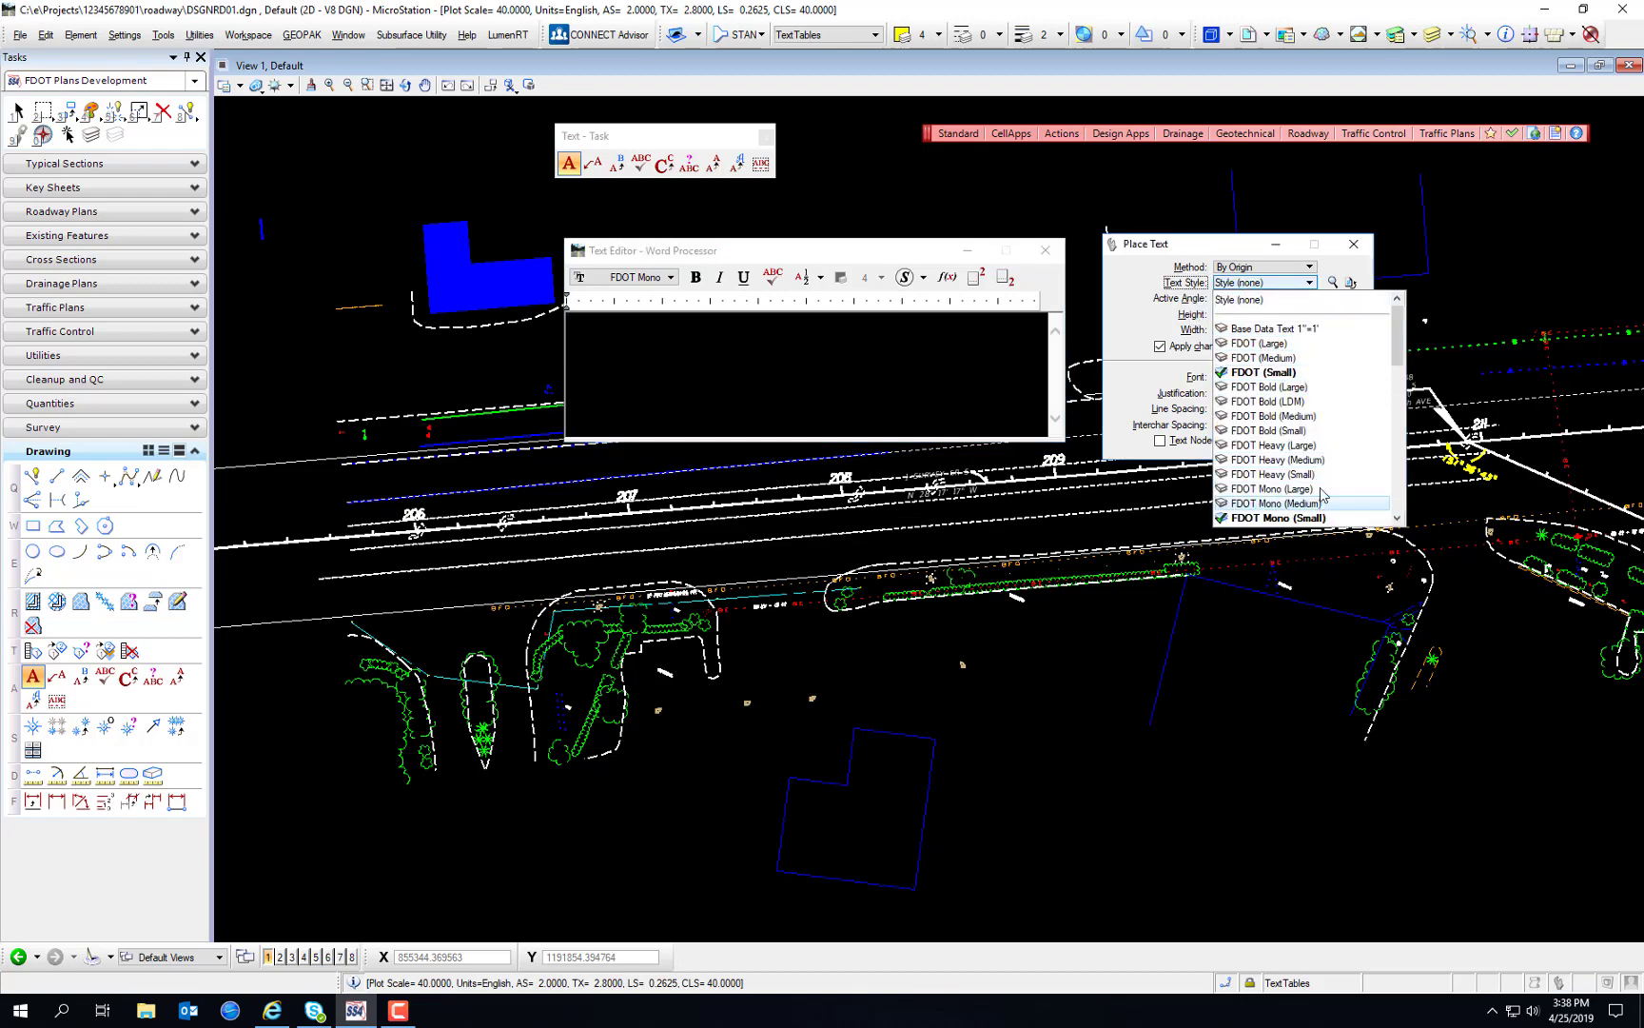
pyautogui.scroll(-1, 1320, 425)
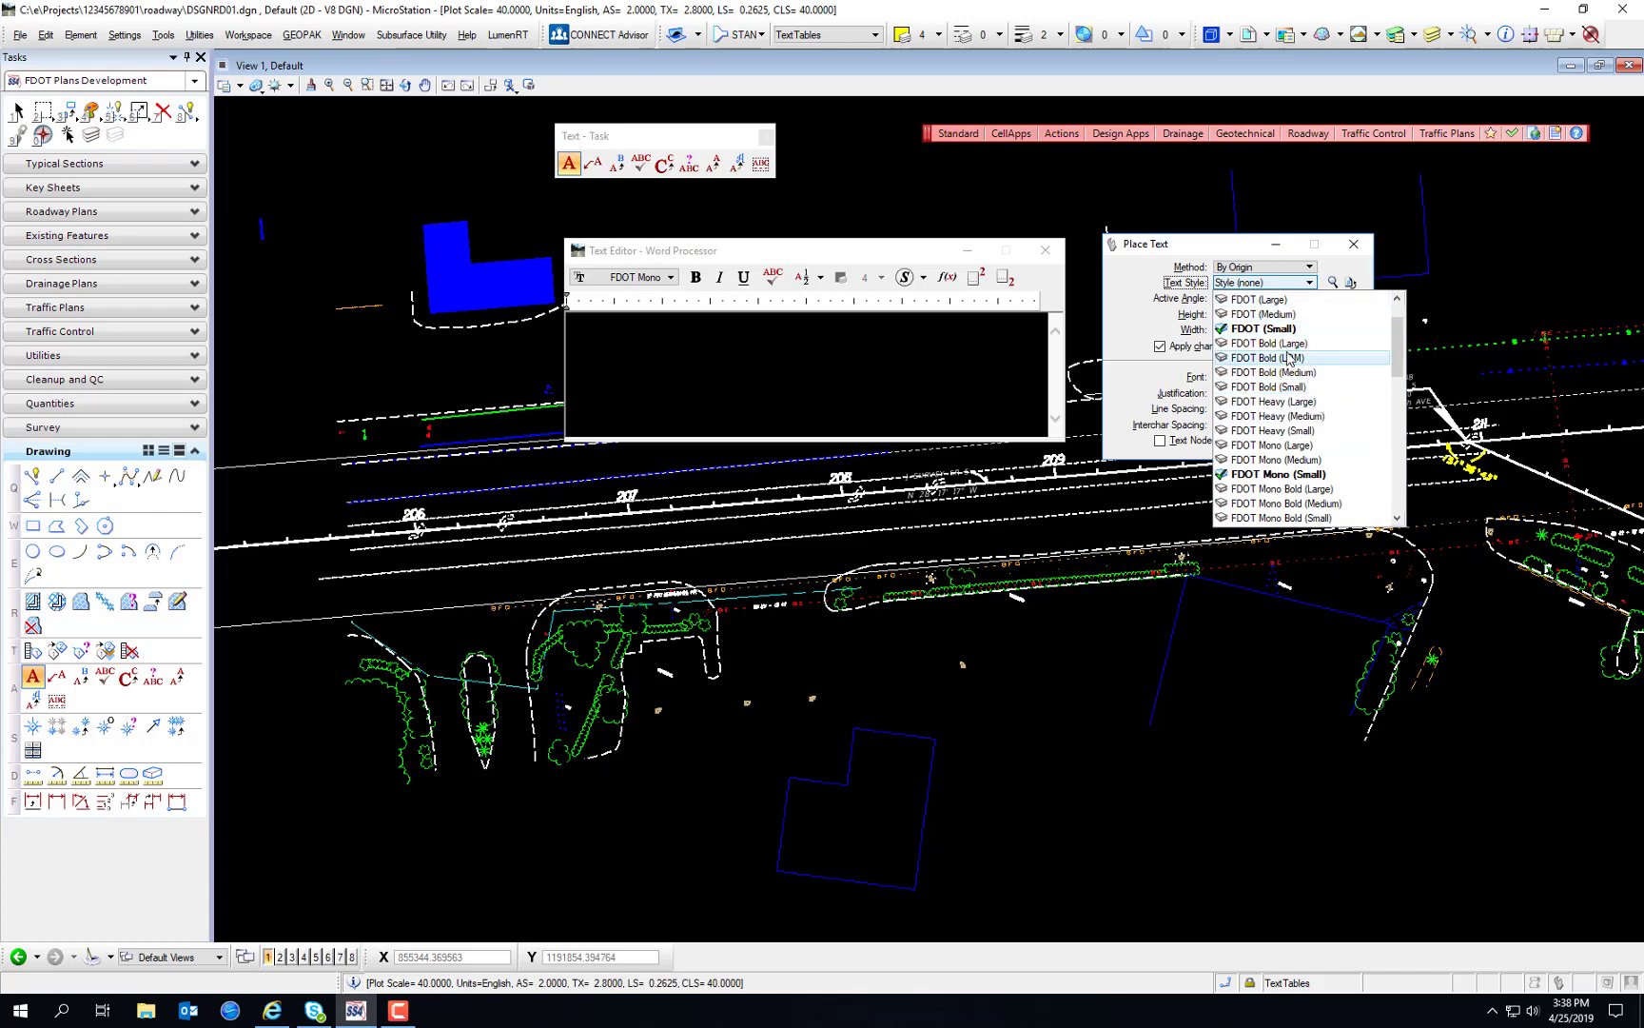
pyautogui.scroll(-2, 1299, 452)
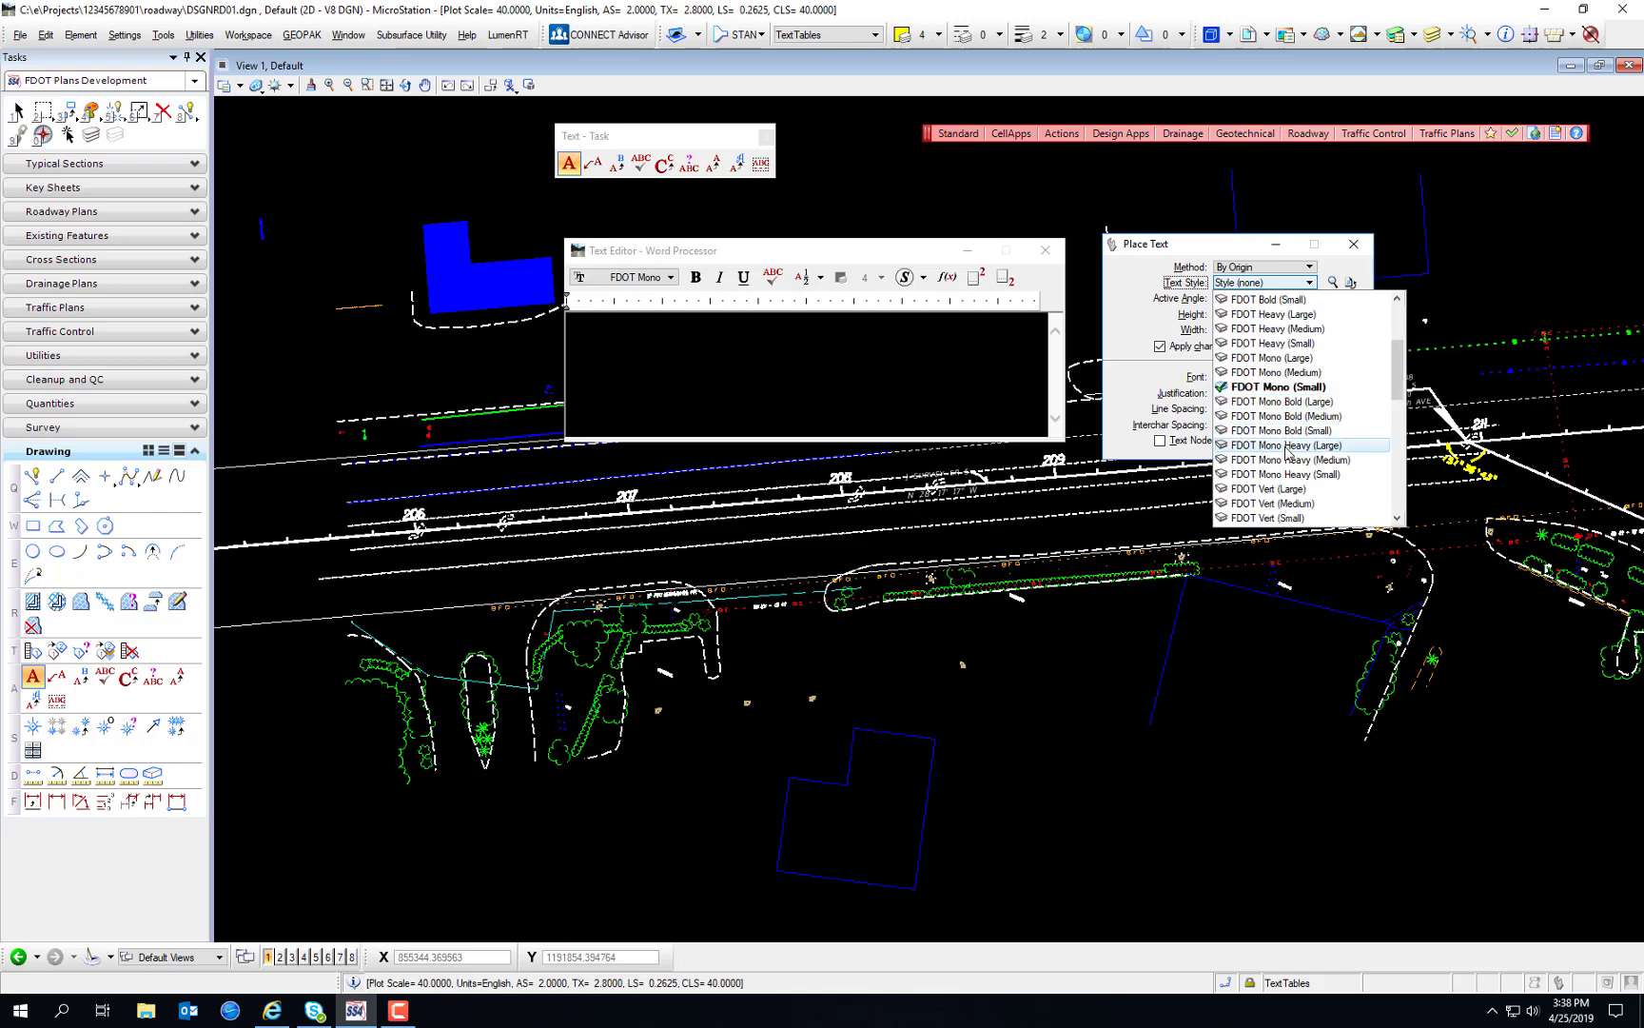
pyautogui.scroll(-5, 1286, 453)
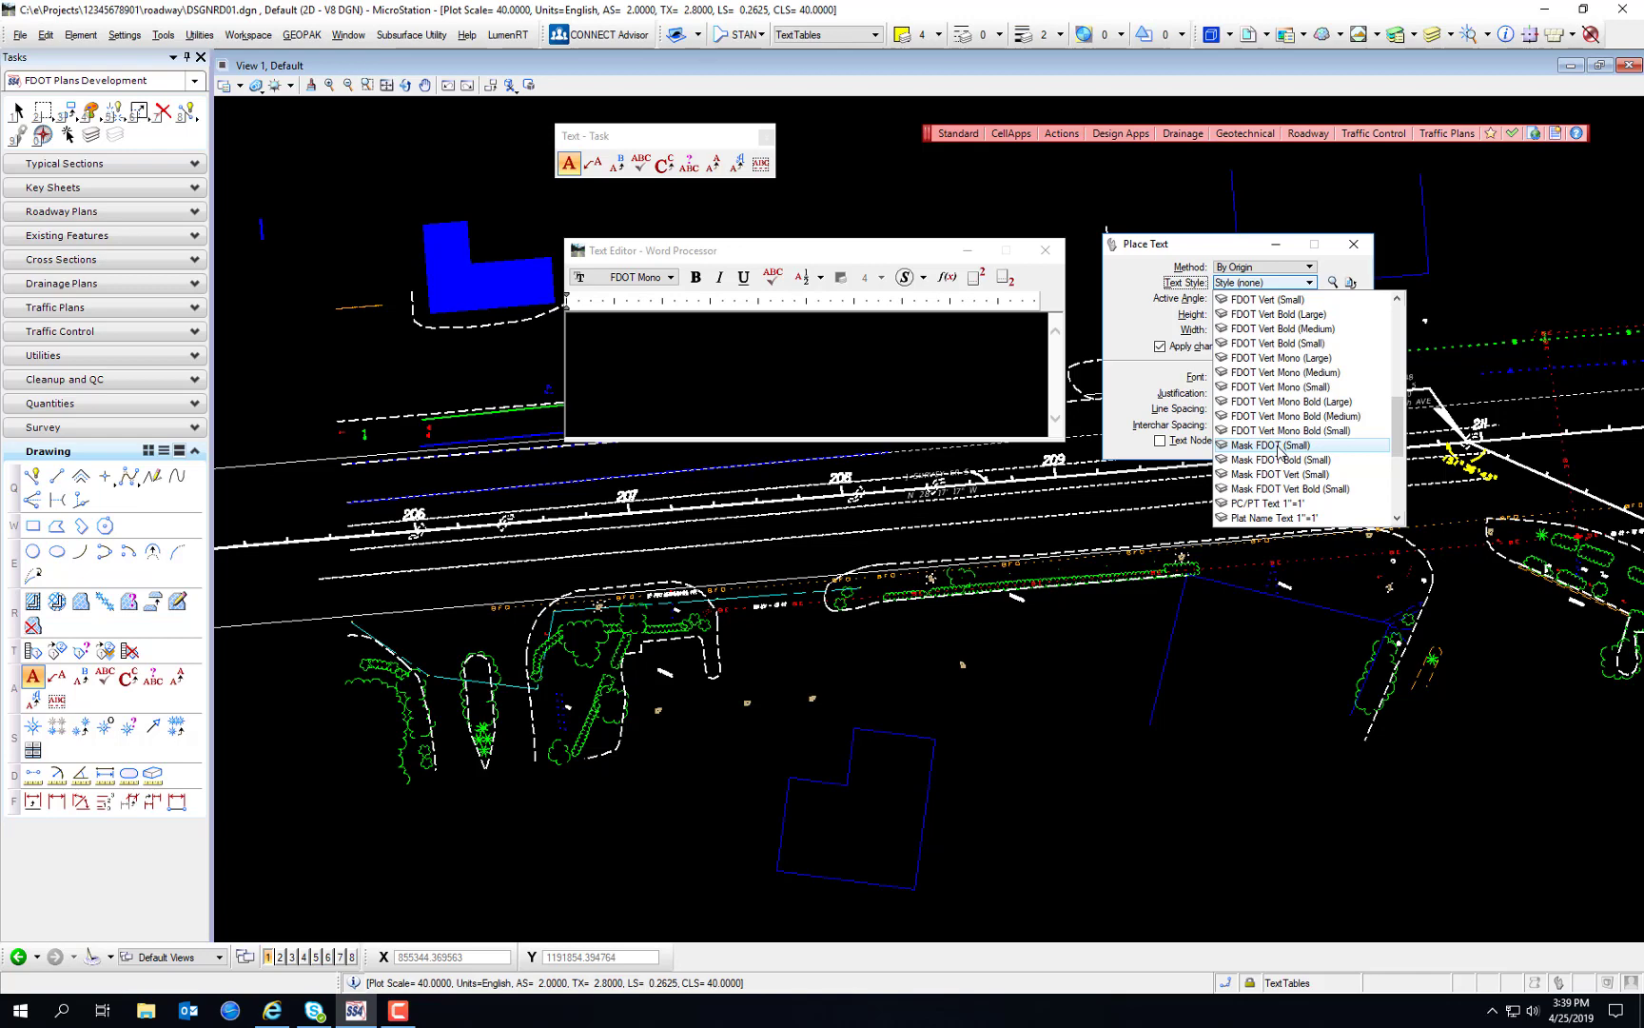
pyautogui.scroll(5, 1259, 390)
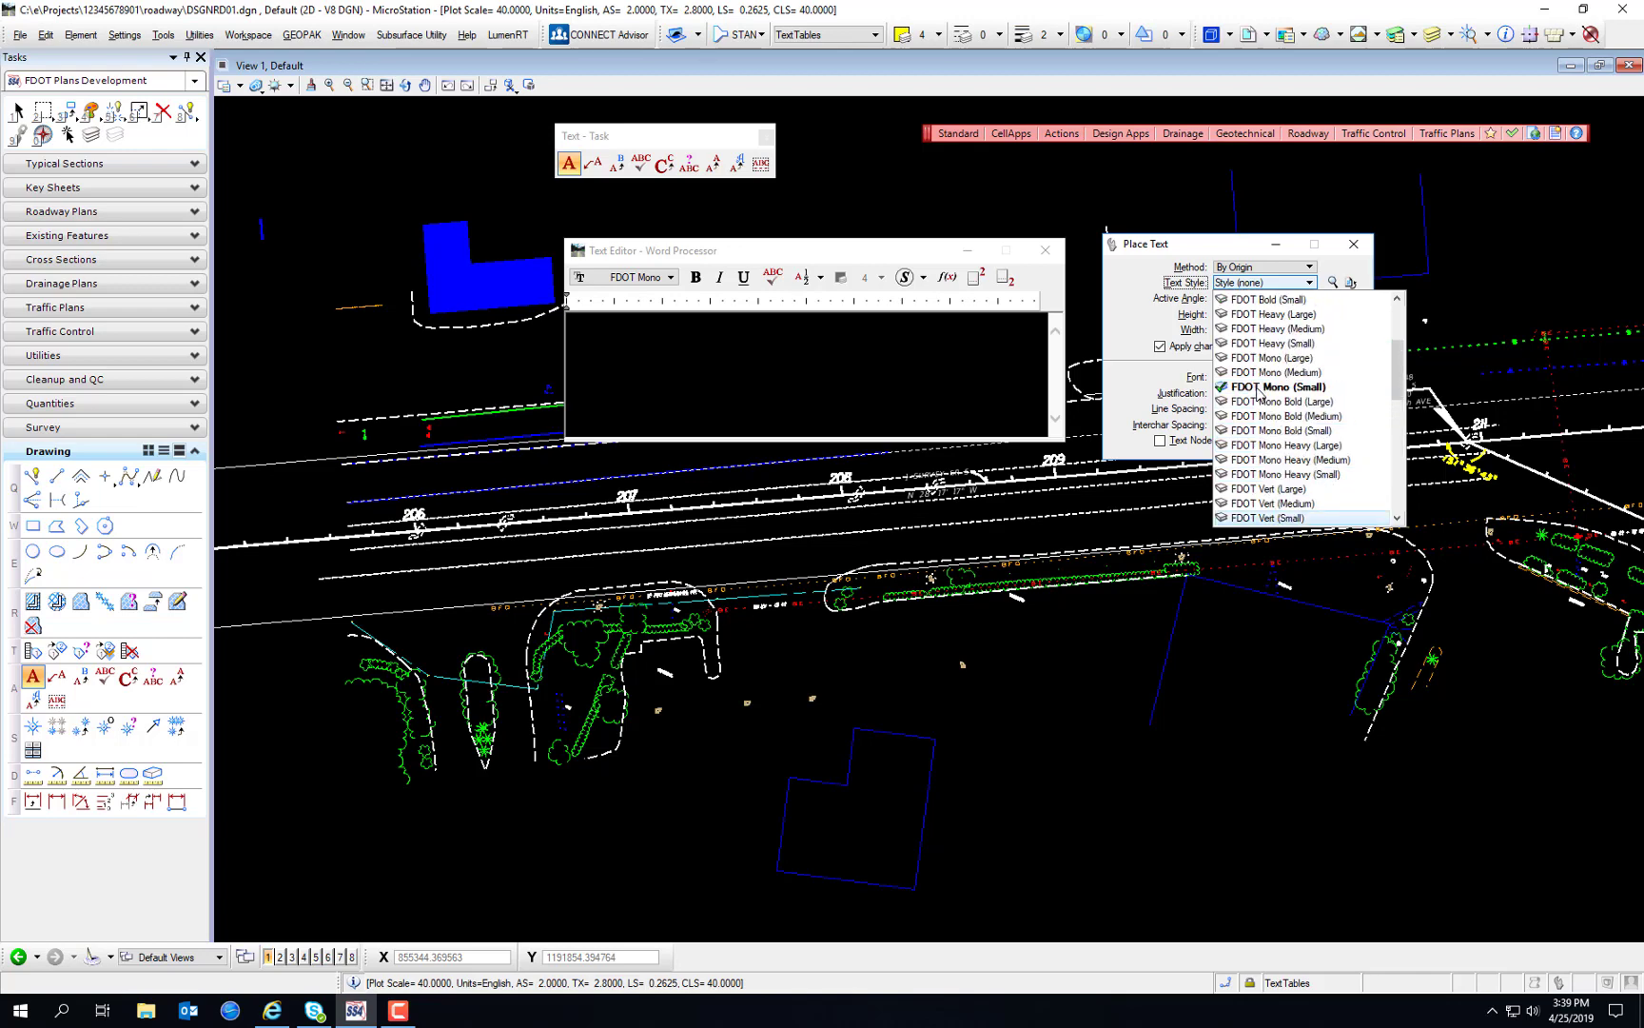
pyautogui.scroll(2, 1319, 346)
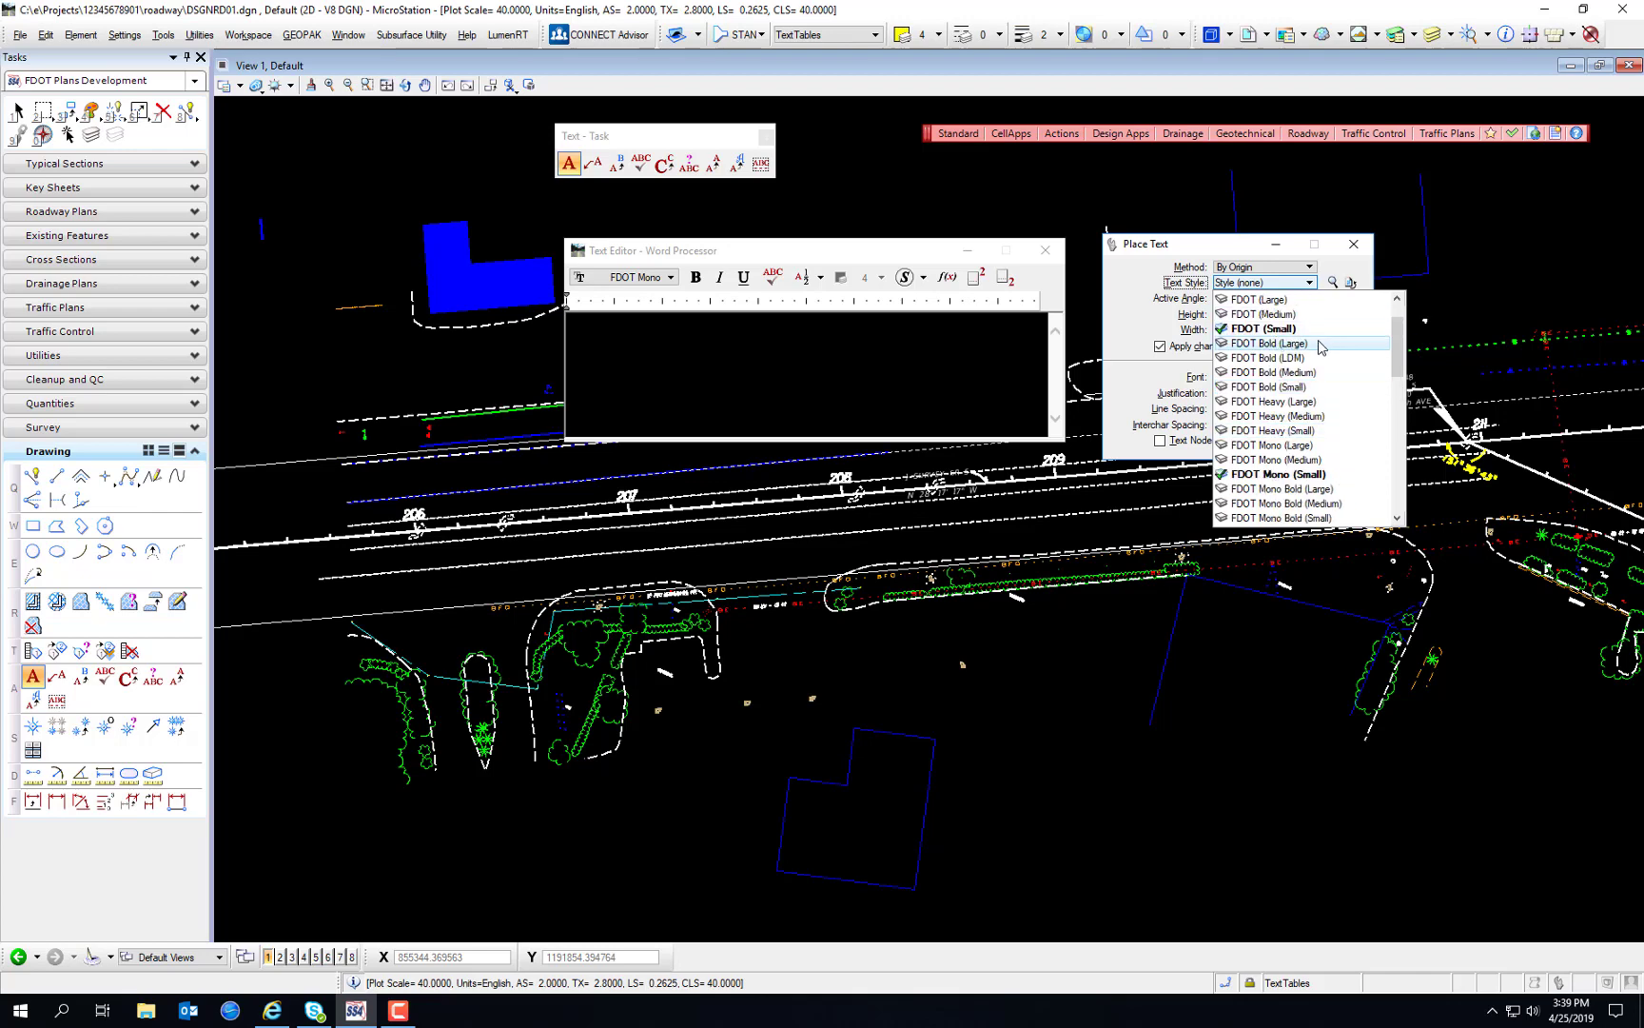
pyautogui.scroll(3, 1313, 352)
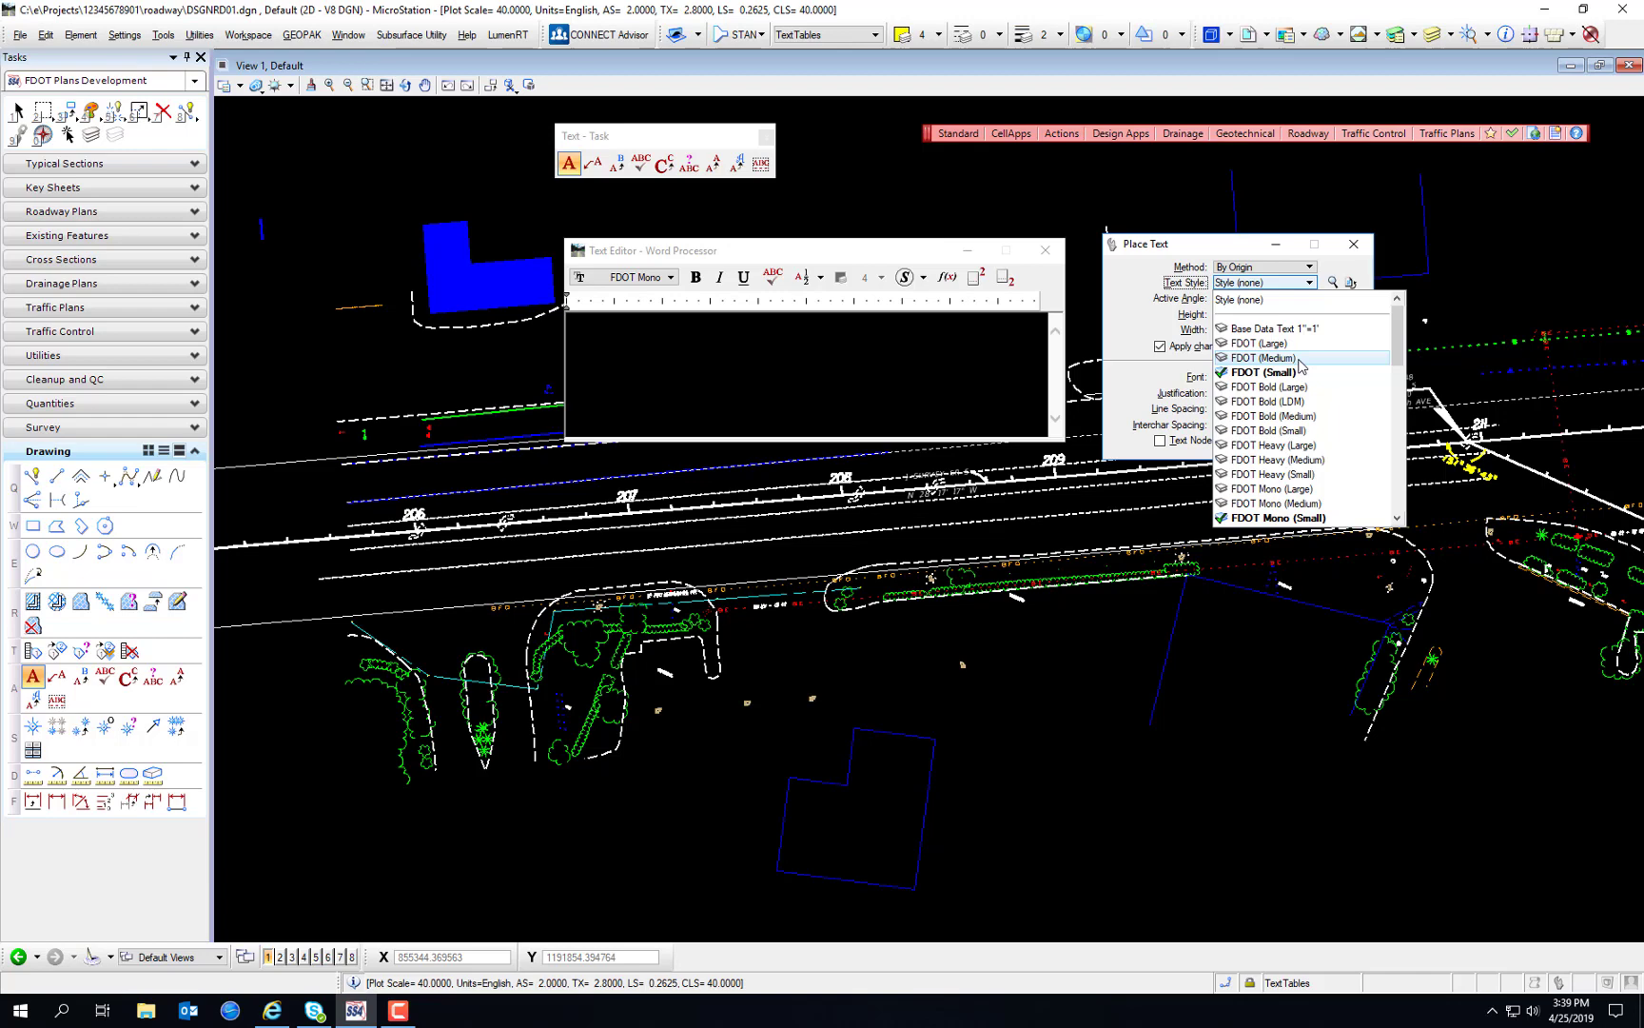
pyautogui.click(1128, 300)
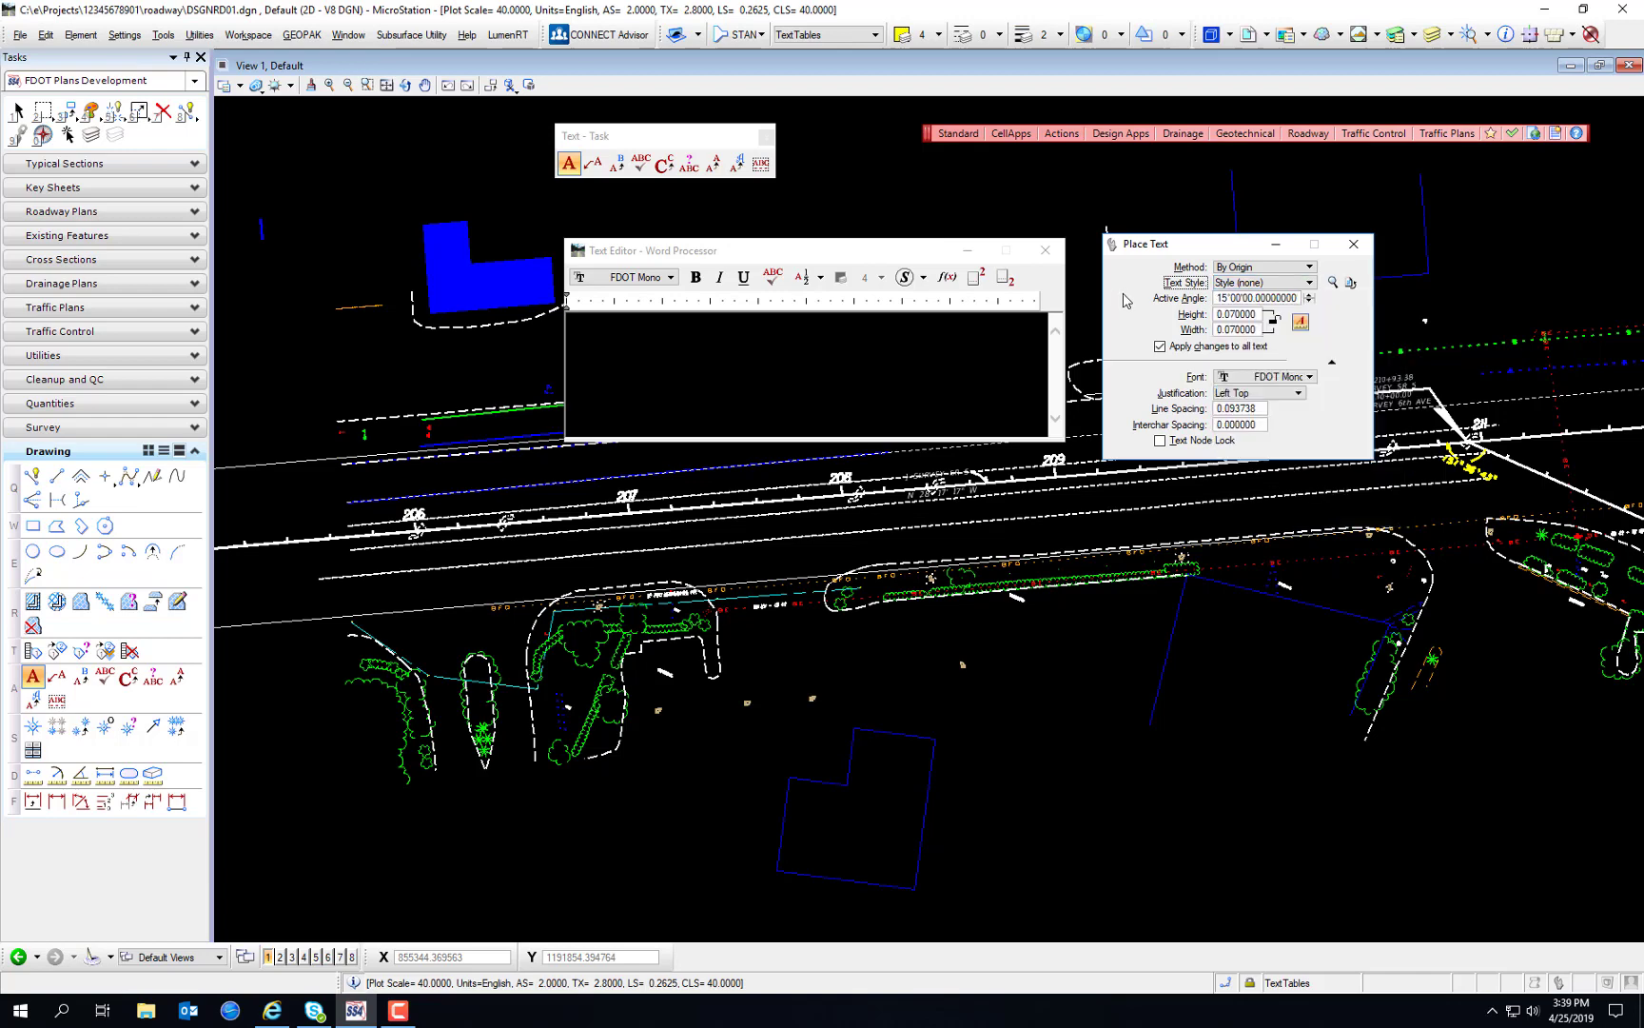
pyautogui.click(1280, 298)
pyautogui.doubleClick(1280, 298)
# Step: Set the active angle to 0 and apply the FDOT (Small) text style
pyautogui.write('0')
pyautogui.press('Tab')
pyautogui.click(1245, 315)
pyautogui.click(1252, 282)
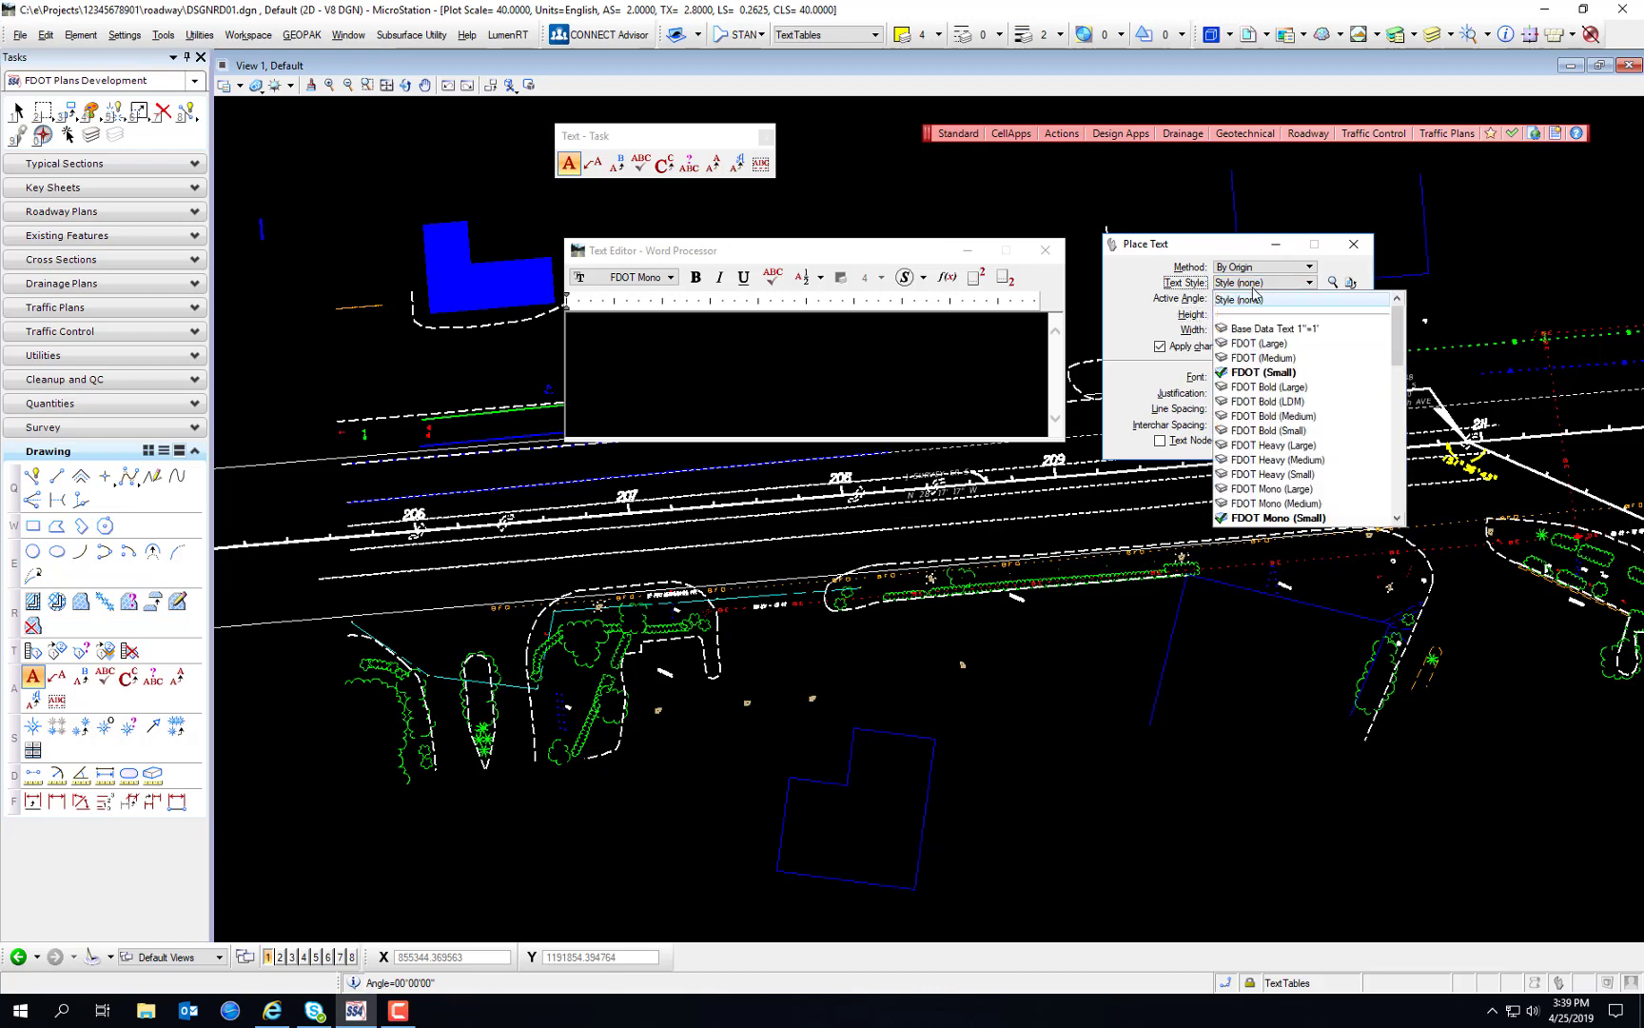
pyautogui.click(1254, 368)
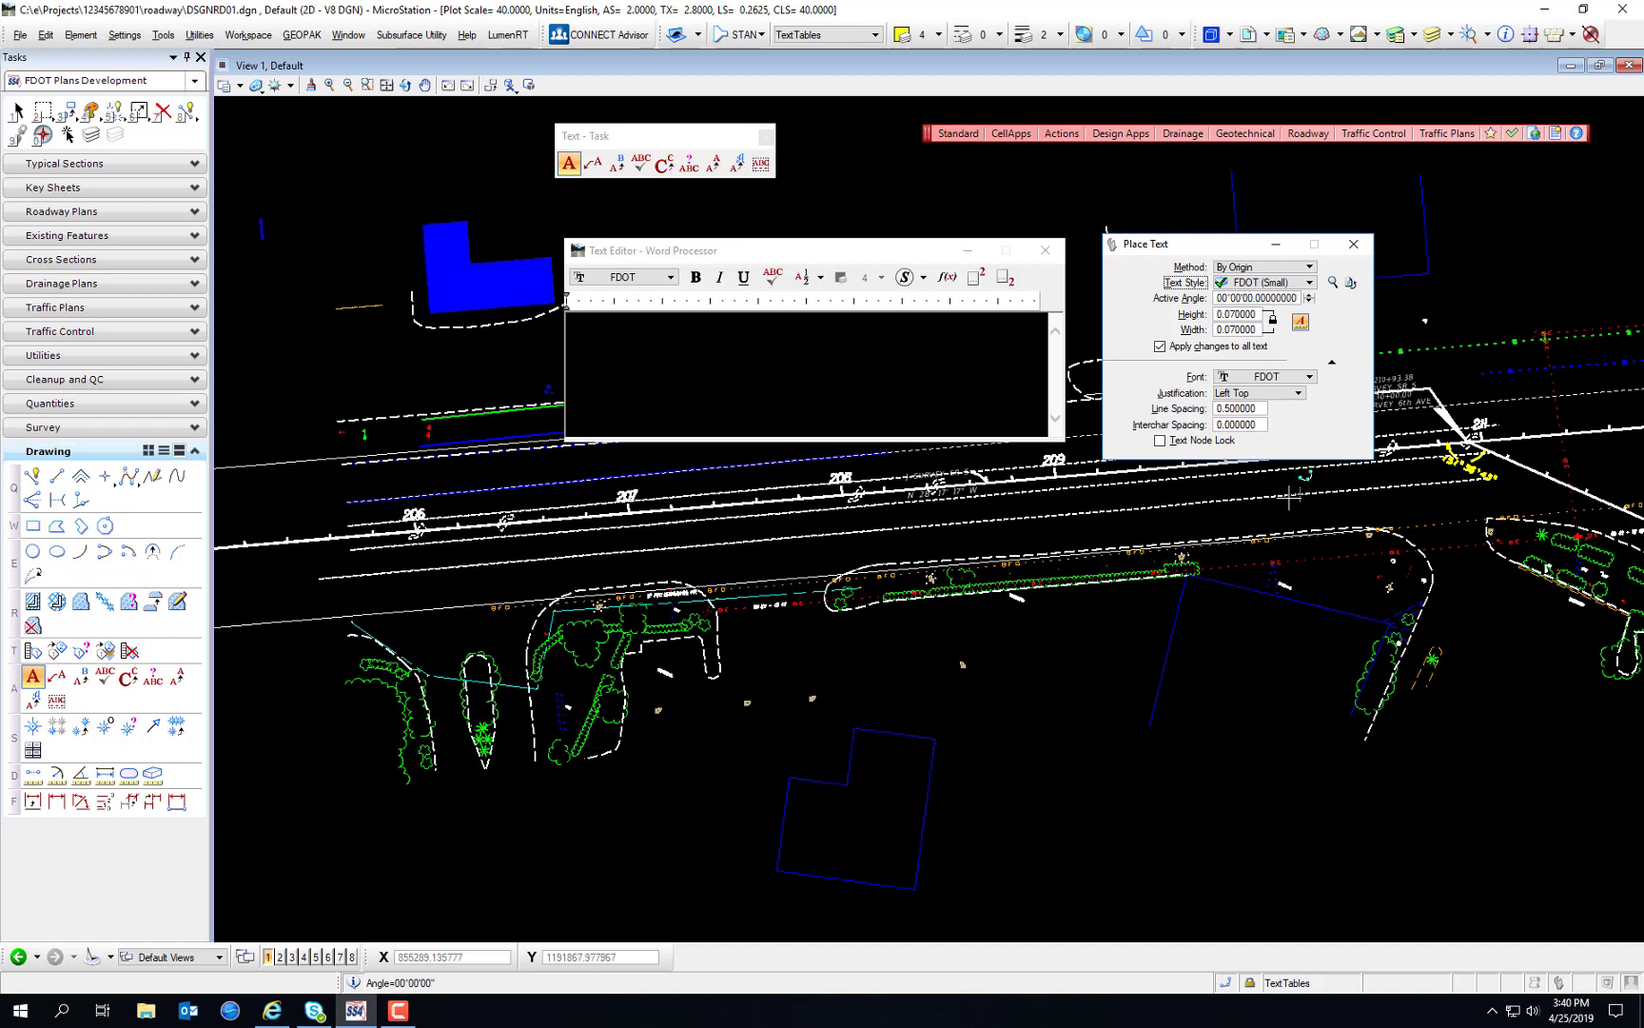
pyautogui.click(1261, 425)
# Step: Place the cursor in the text editor and confirm the font stays FDOT
pyautogui.click(571, 323)
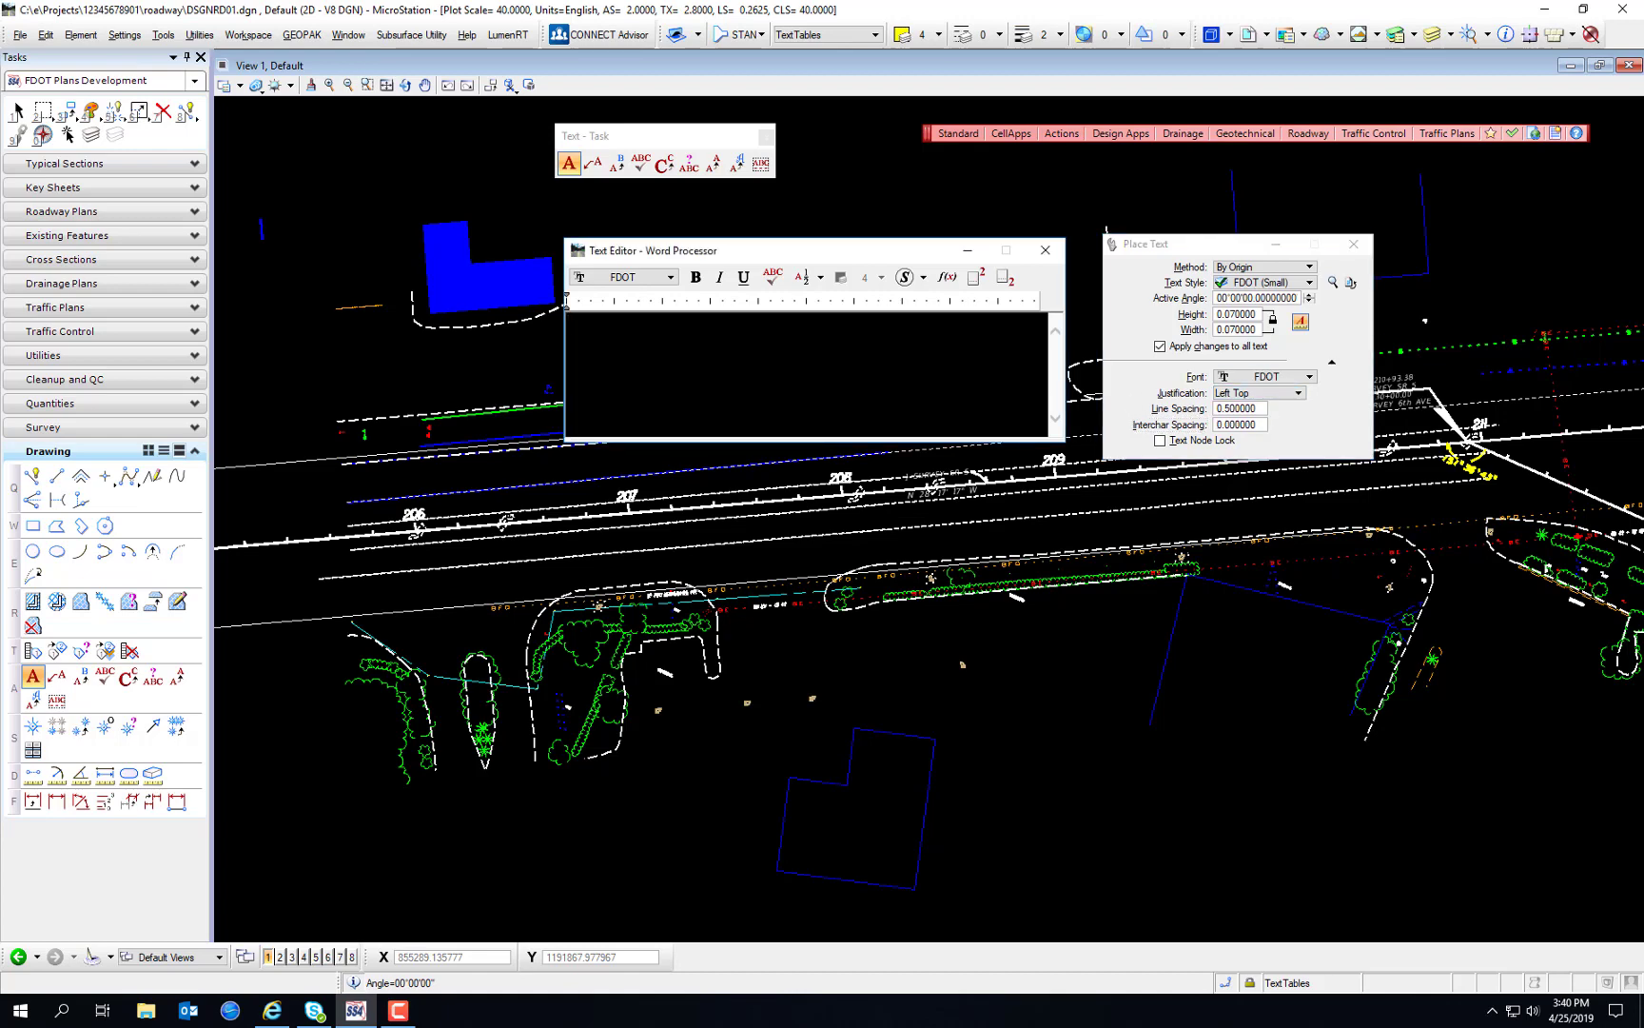
pyautogui.click(655, 280)
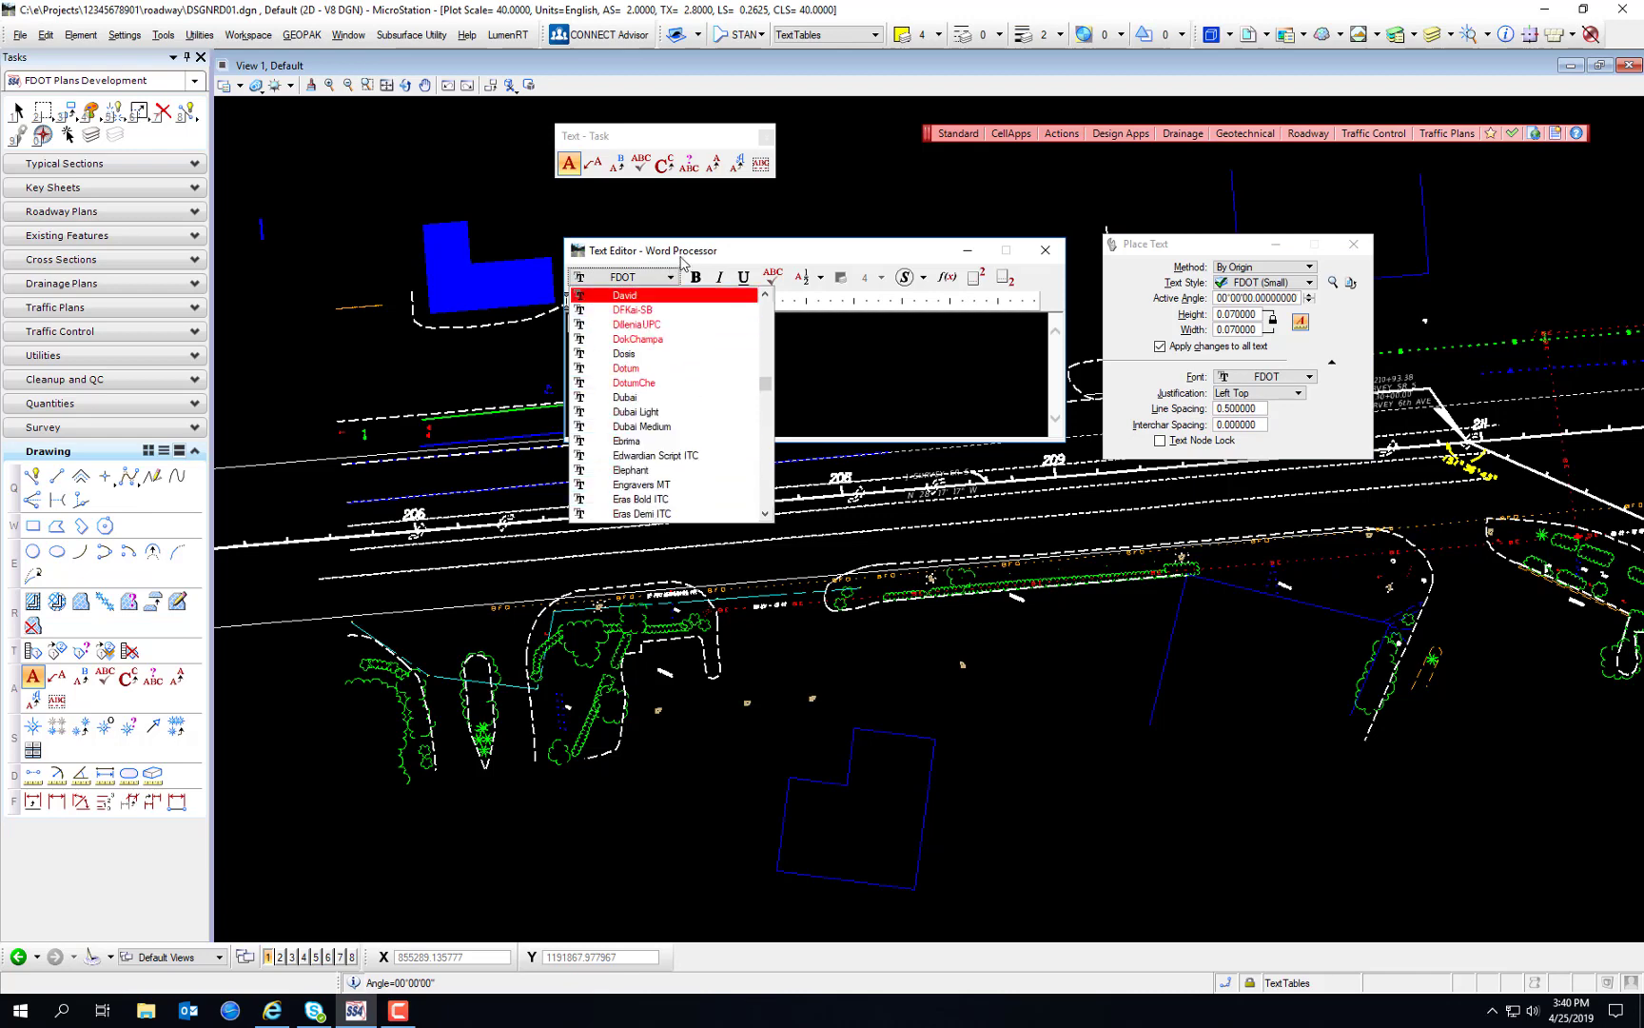
pyautogui.click(666, 276)
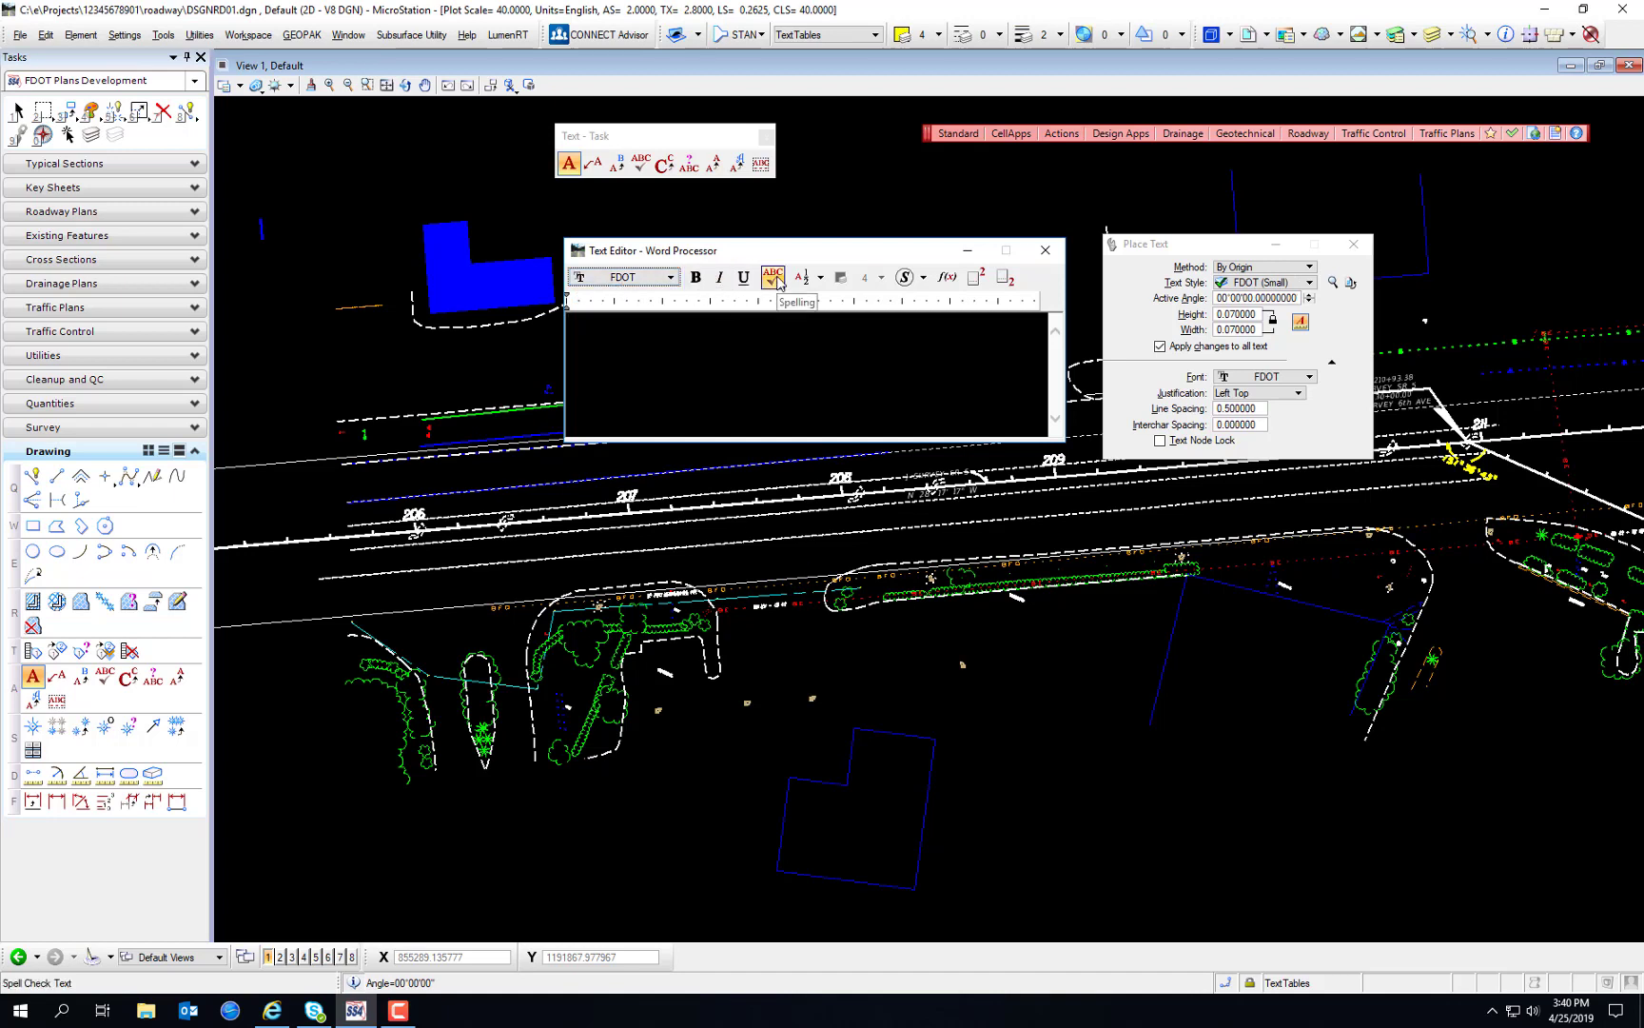
# Step: Compose 'This is a stacked fraction 1/2' with the 1/2 stacked, then zoom in to preview it
pyautogui.click(821, 278)
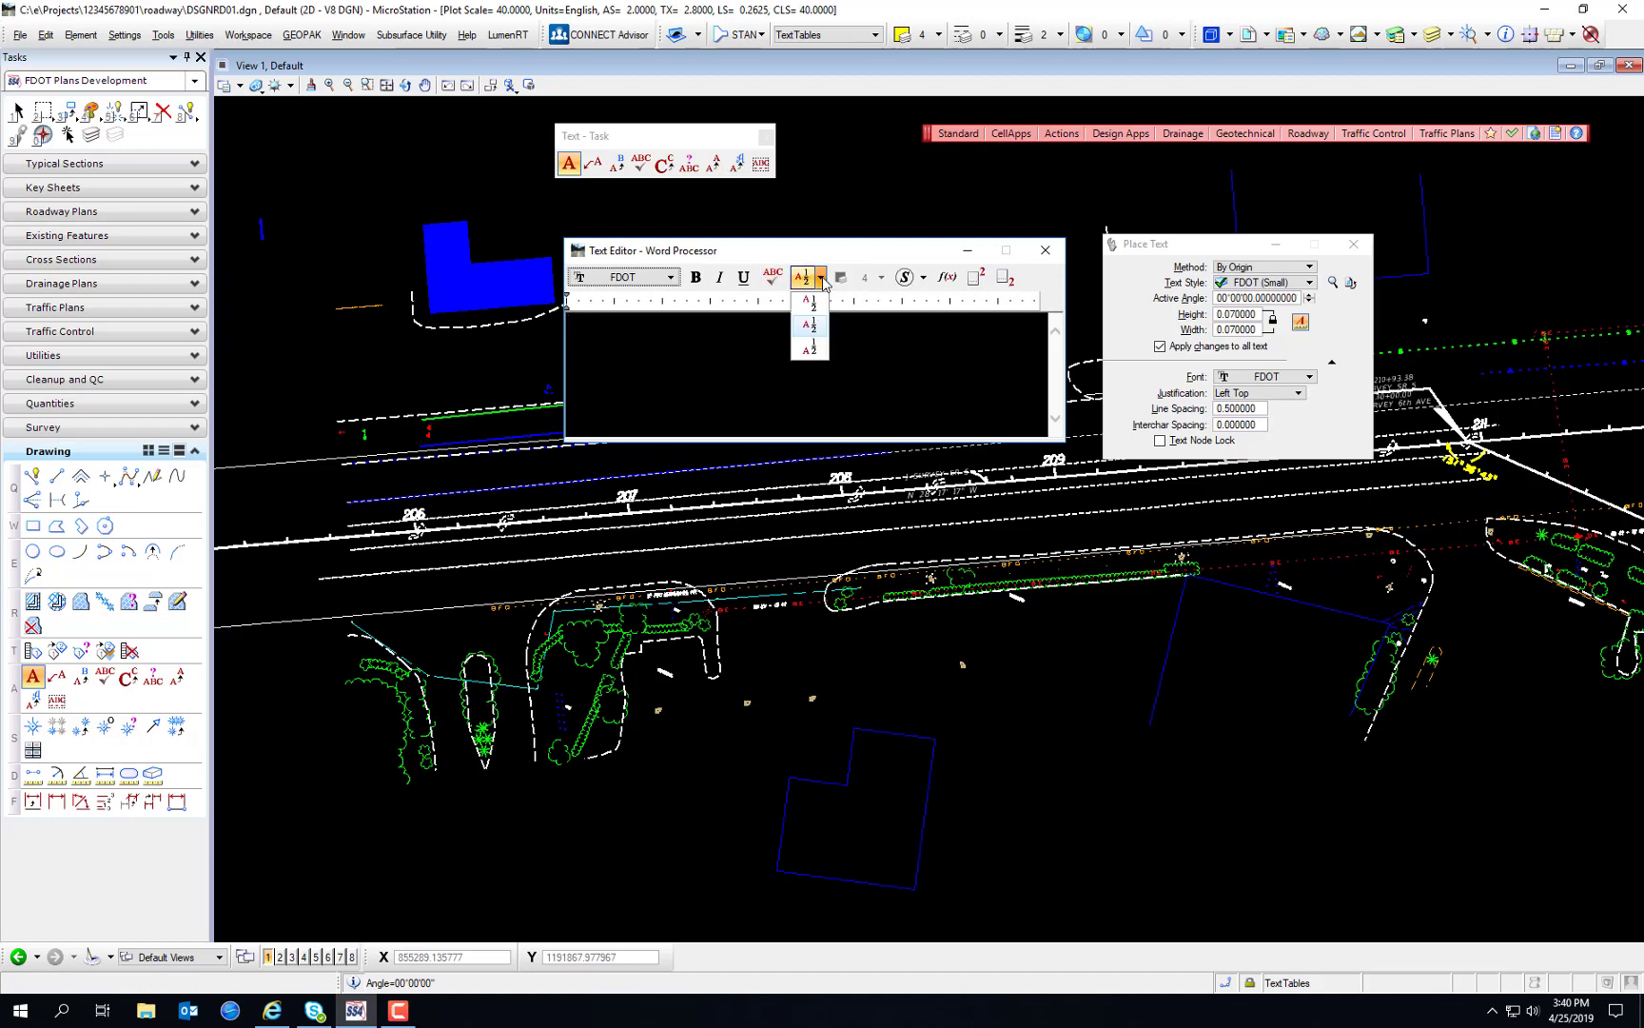
pyautogui.click(822, 280)
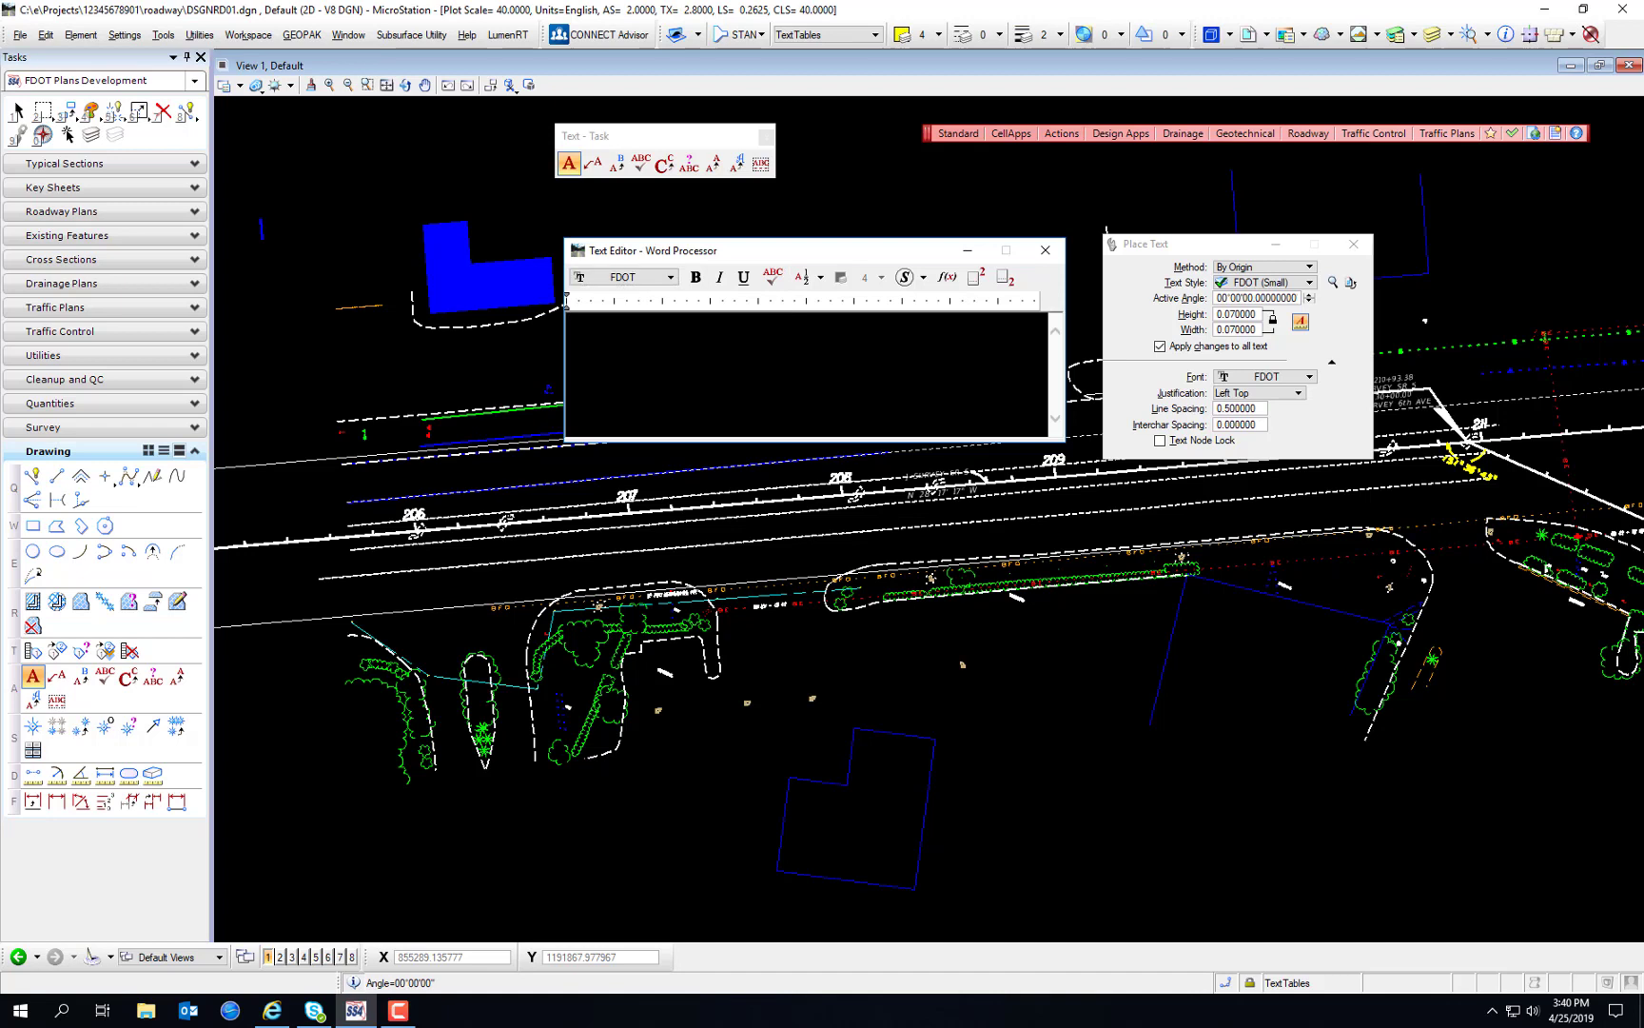
pyautogui.write('1/2')
pyautogui.moveTo(569, 323); pyautogui.dragTo(600, 324)
pyautogui.write('Thj')
pyautogui.press('BackSpace')
pyautogui.write('is is a st')
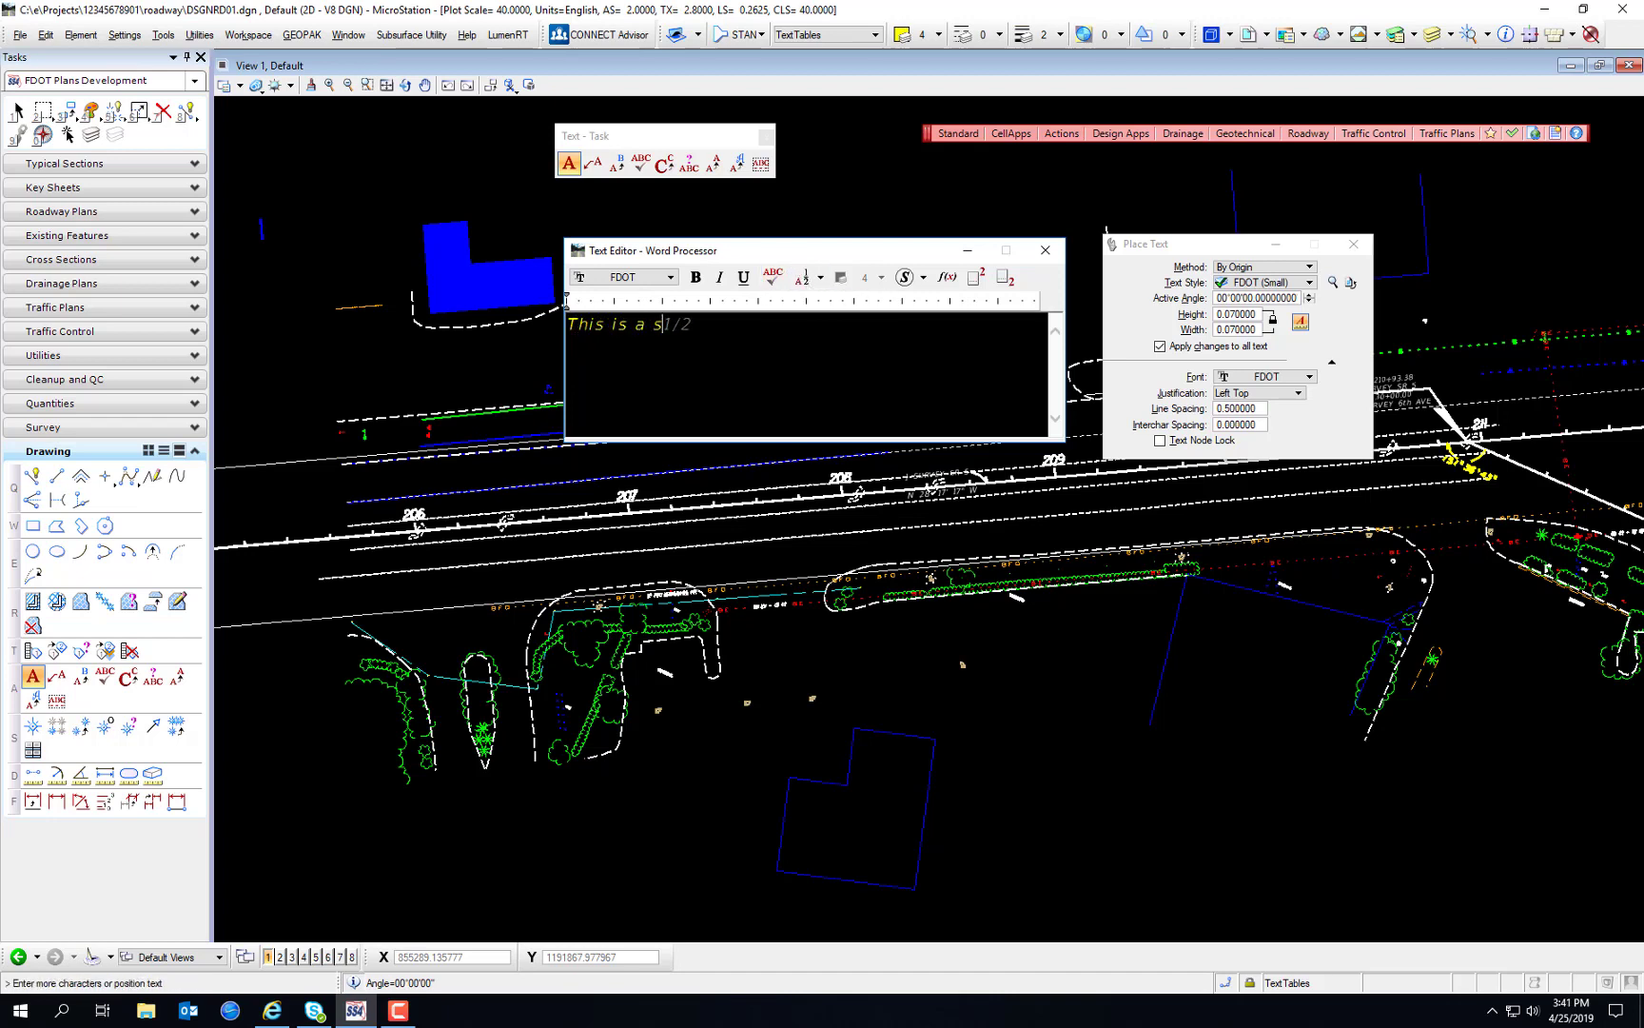
pyautogui.write('acked fraction')
pyautogui.scroll(3, 811, 184)
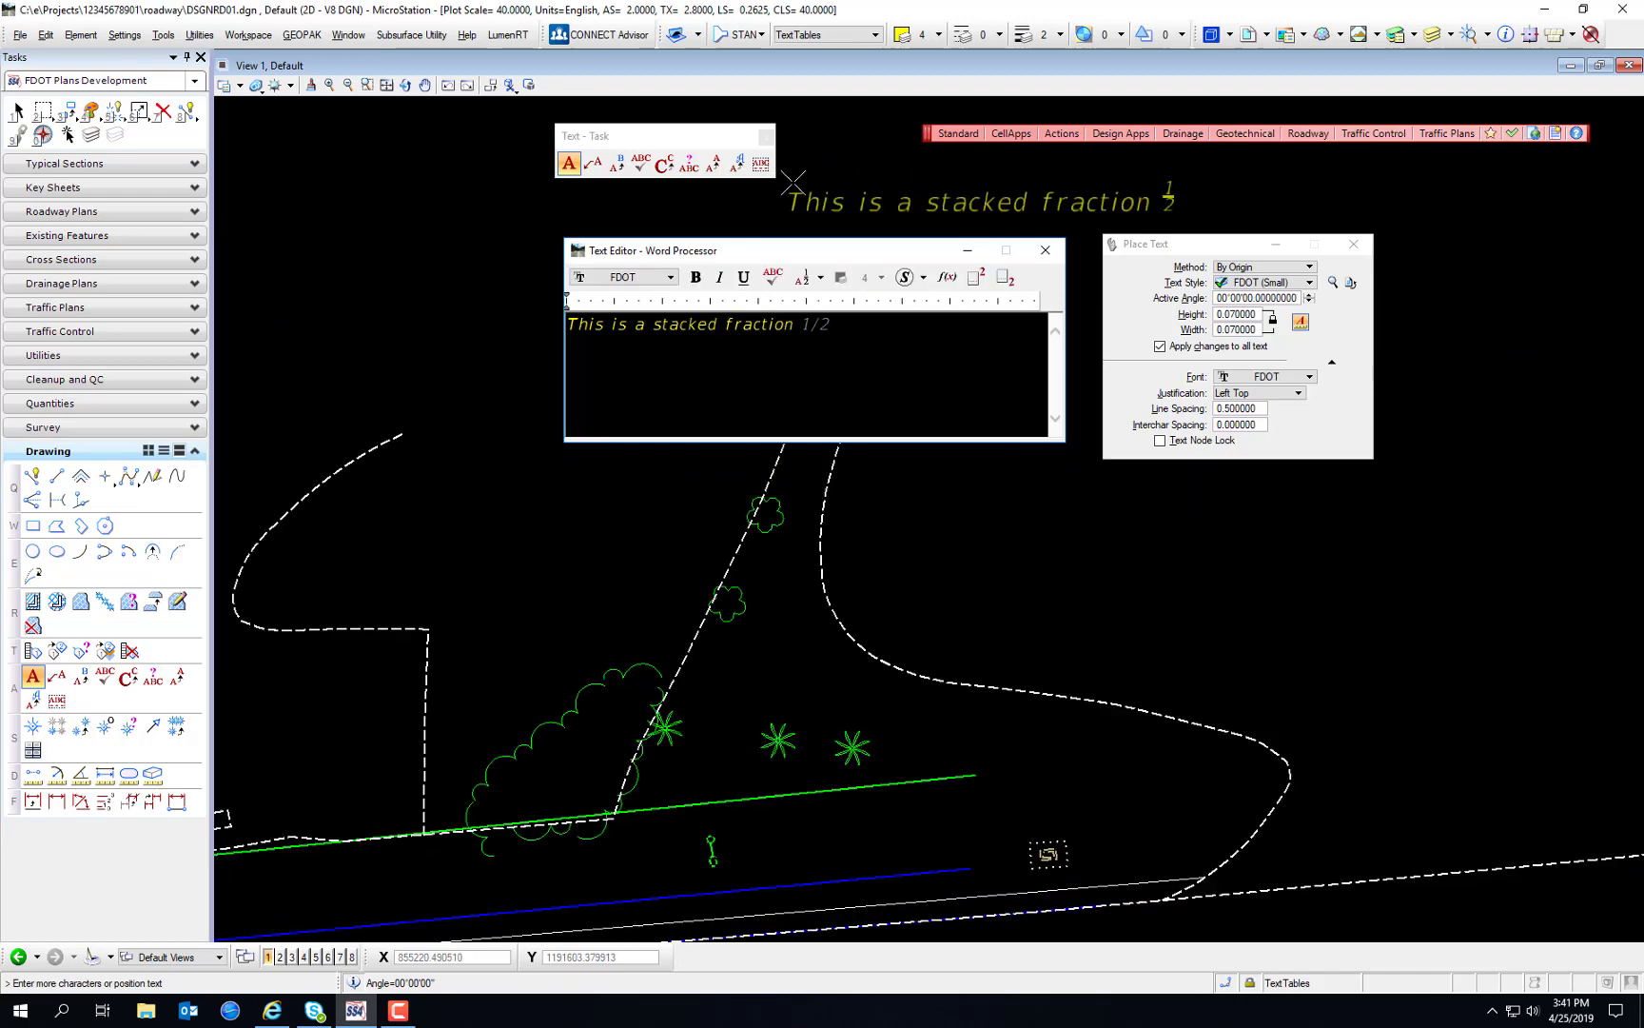
pyautogui.scroll(2, 810, 184)
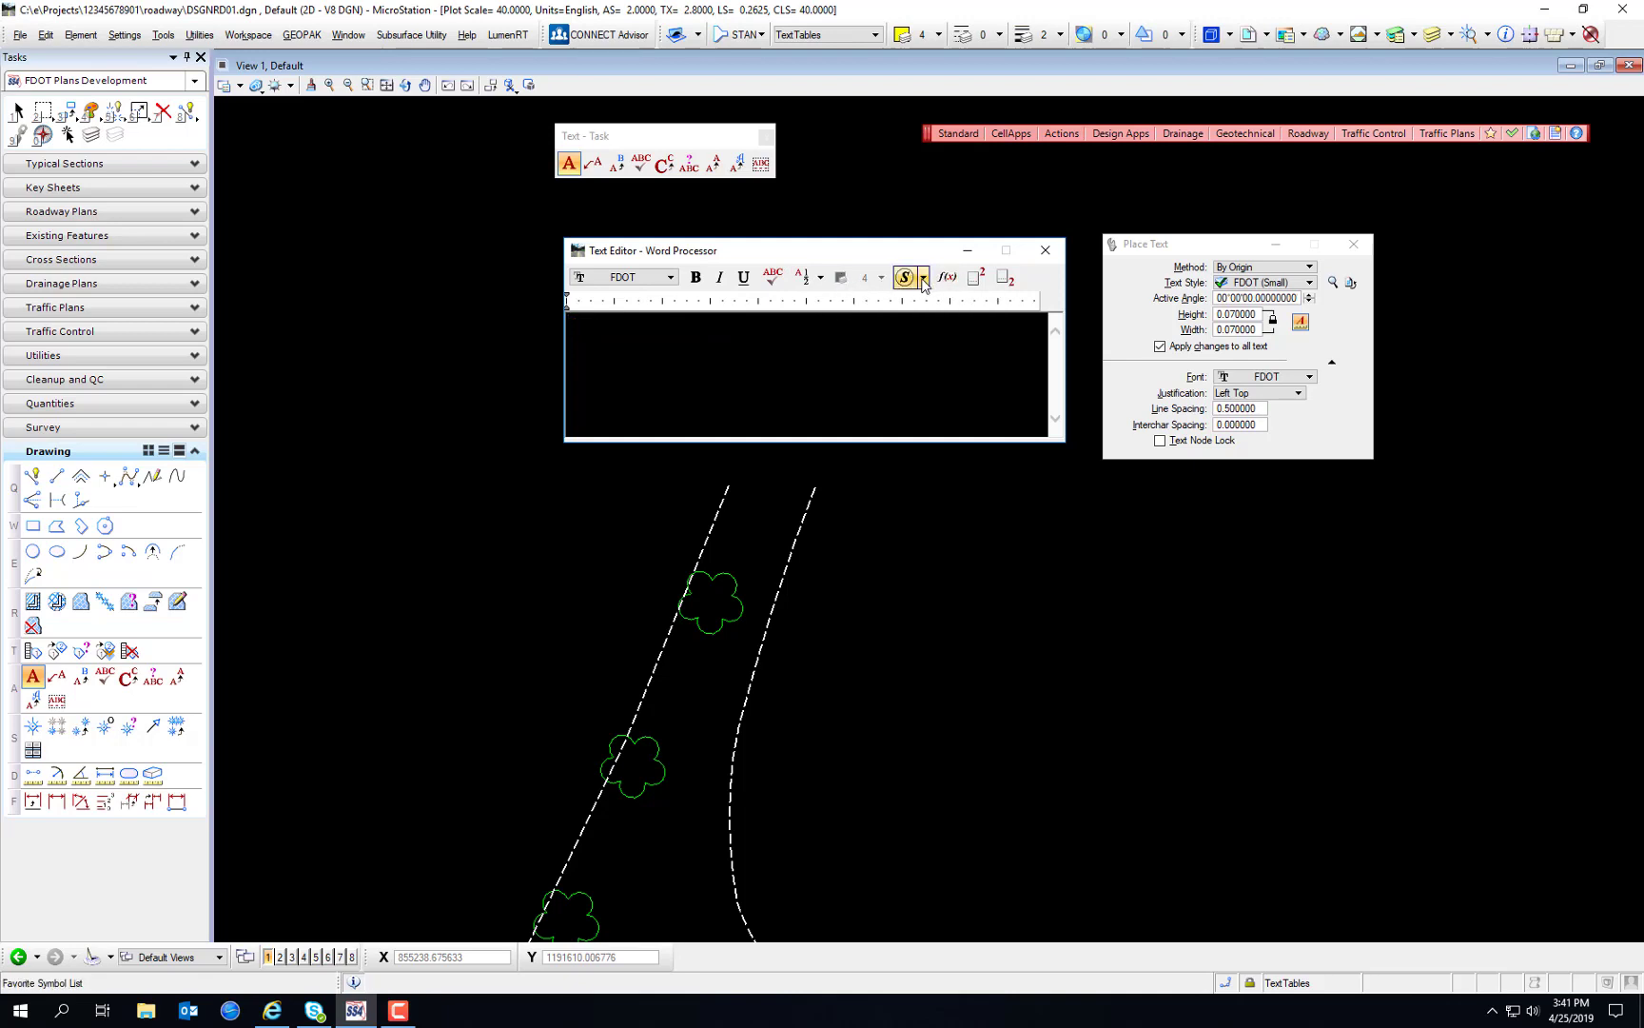
# Step: Insert the CenterLine, PropertyLine and FlowLine symbols from the Symbol list into the editor
pyautogui.click(924, 279)
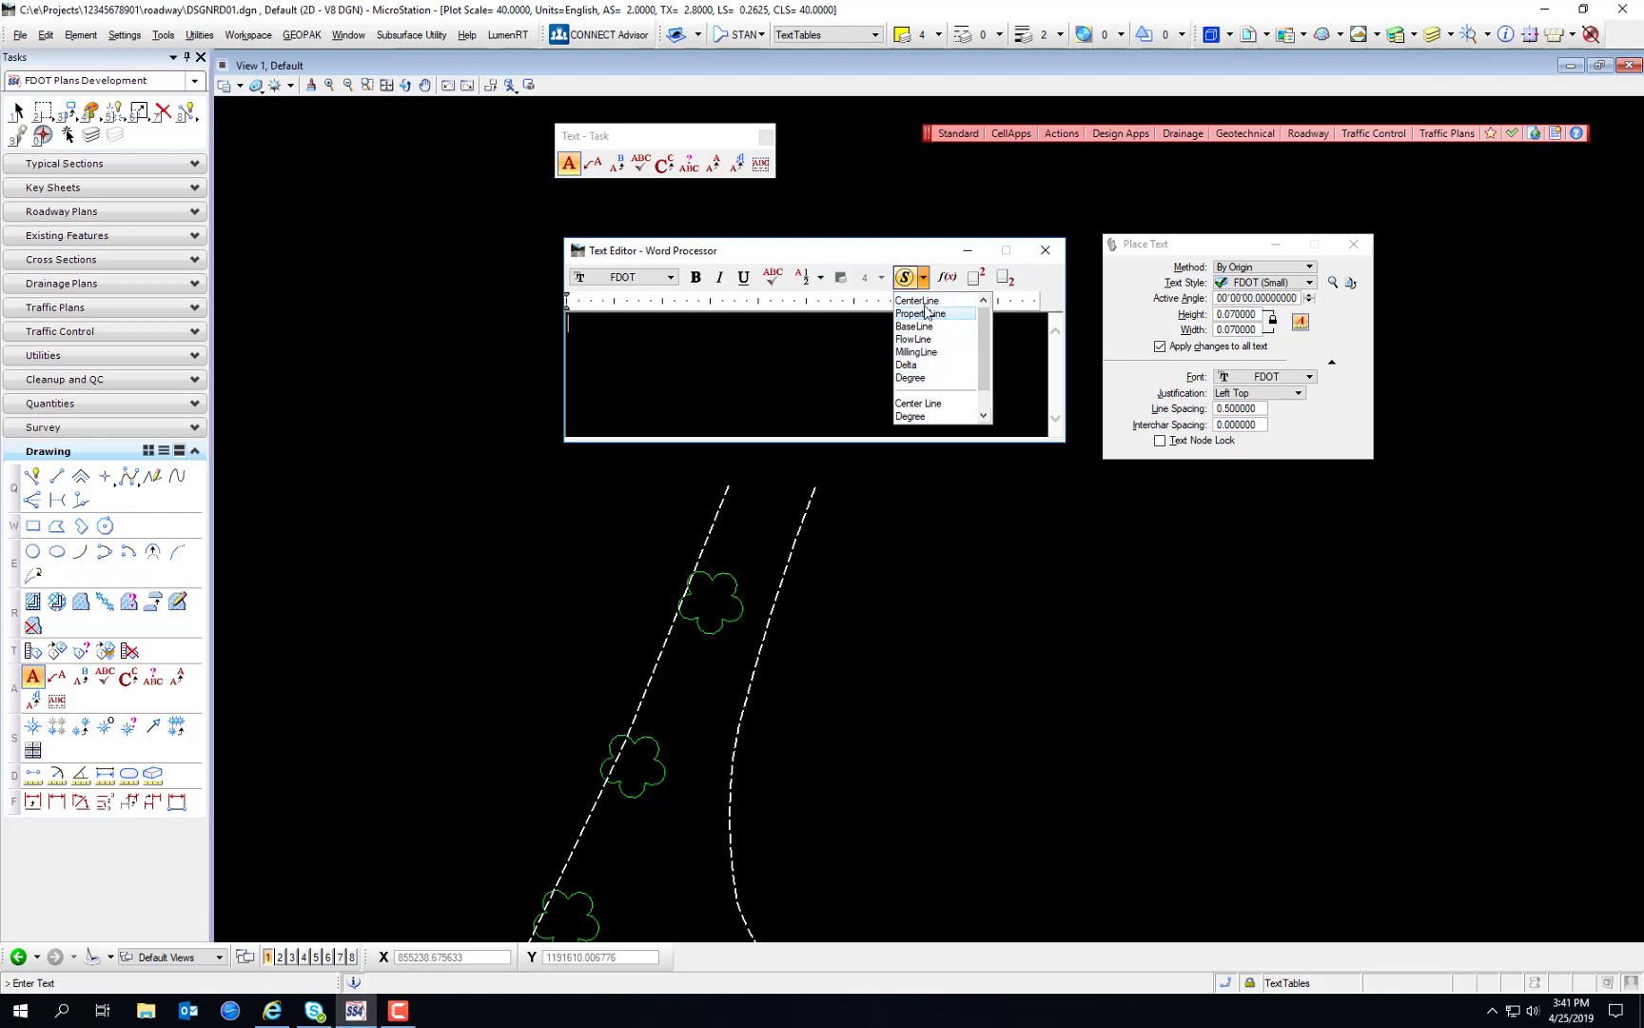
pyautogui.click(930, 303)
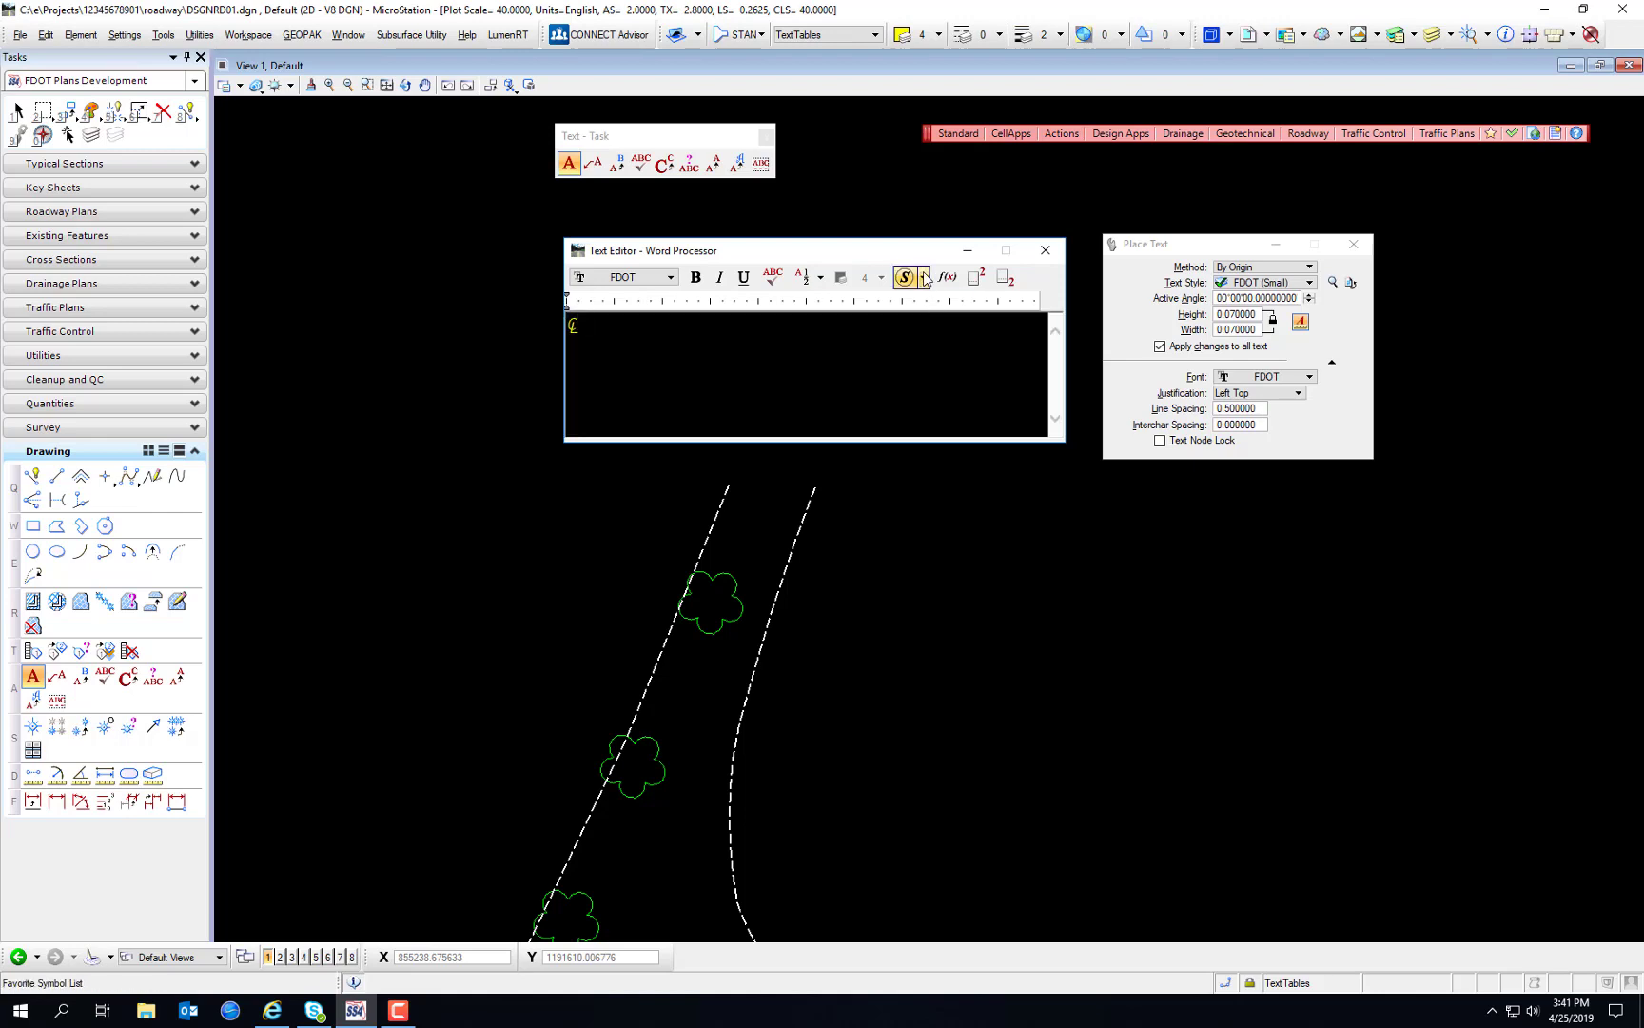
pyautogui.click(924, 277)
pyautogui.click(926, 308)
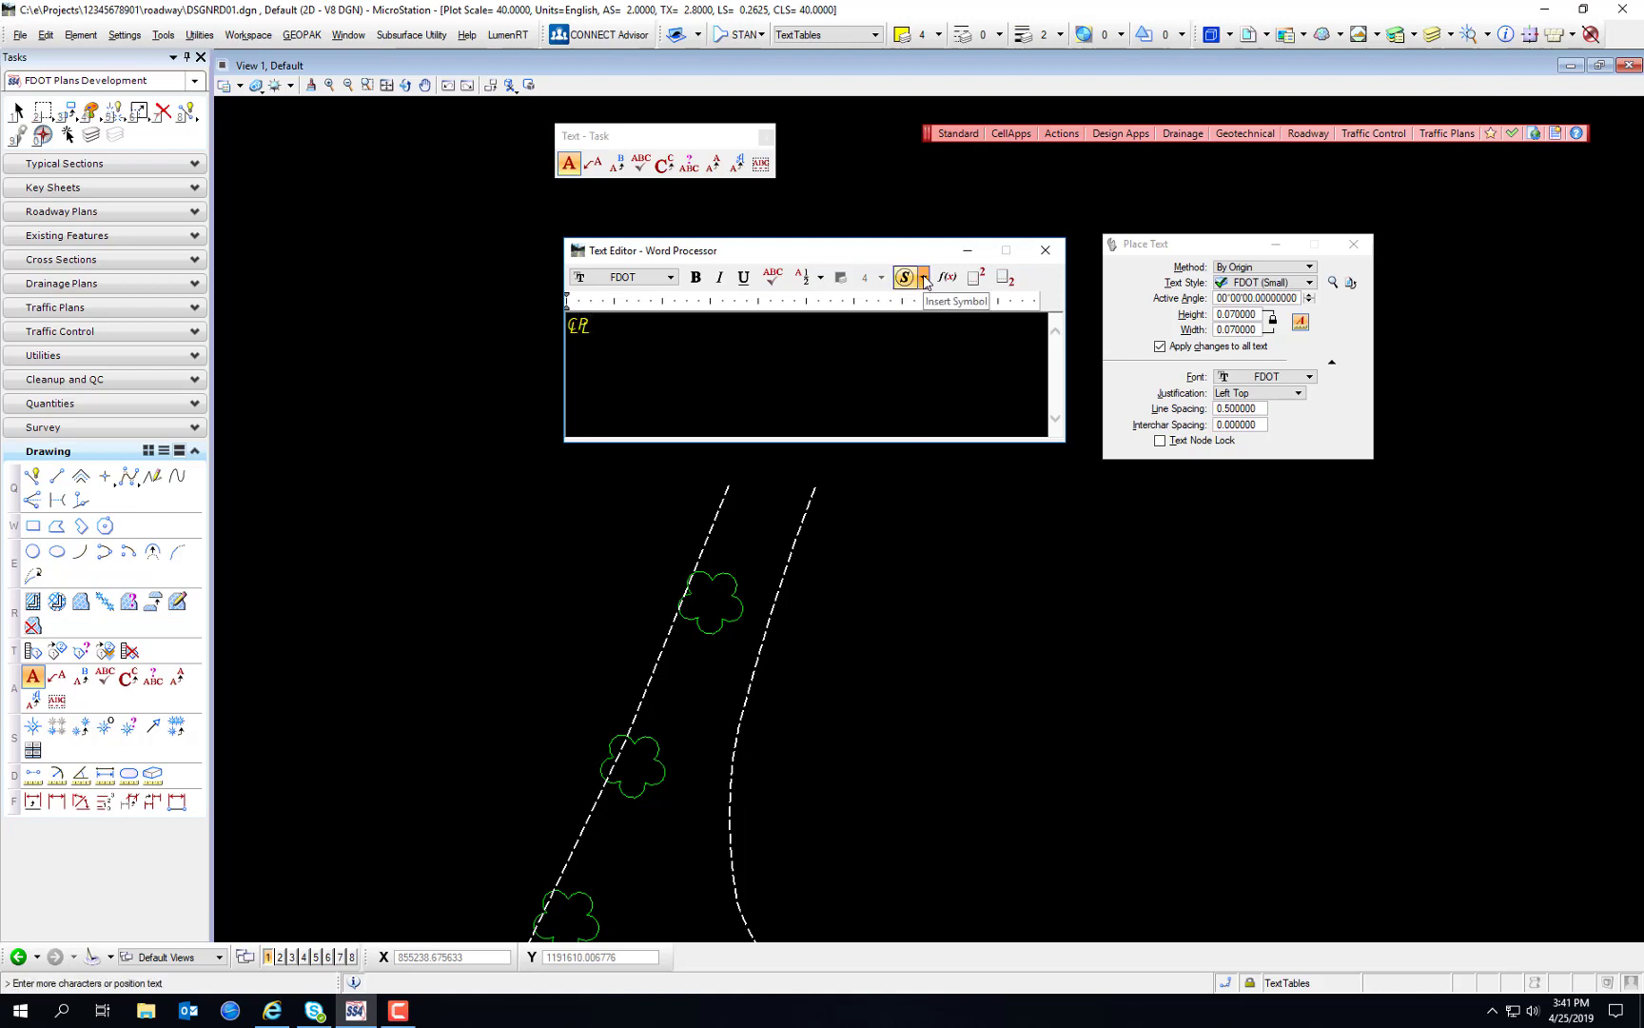
pyautogui.click(923, 277)
pyautogui.click(934, 334)
pyautogui.click(923, 277)
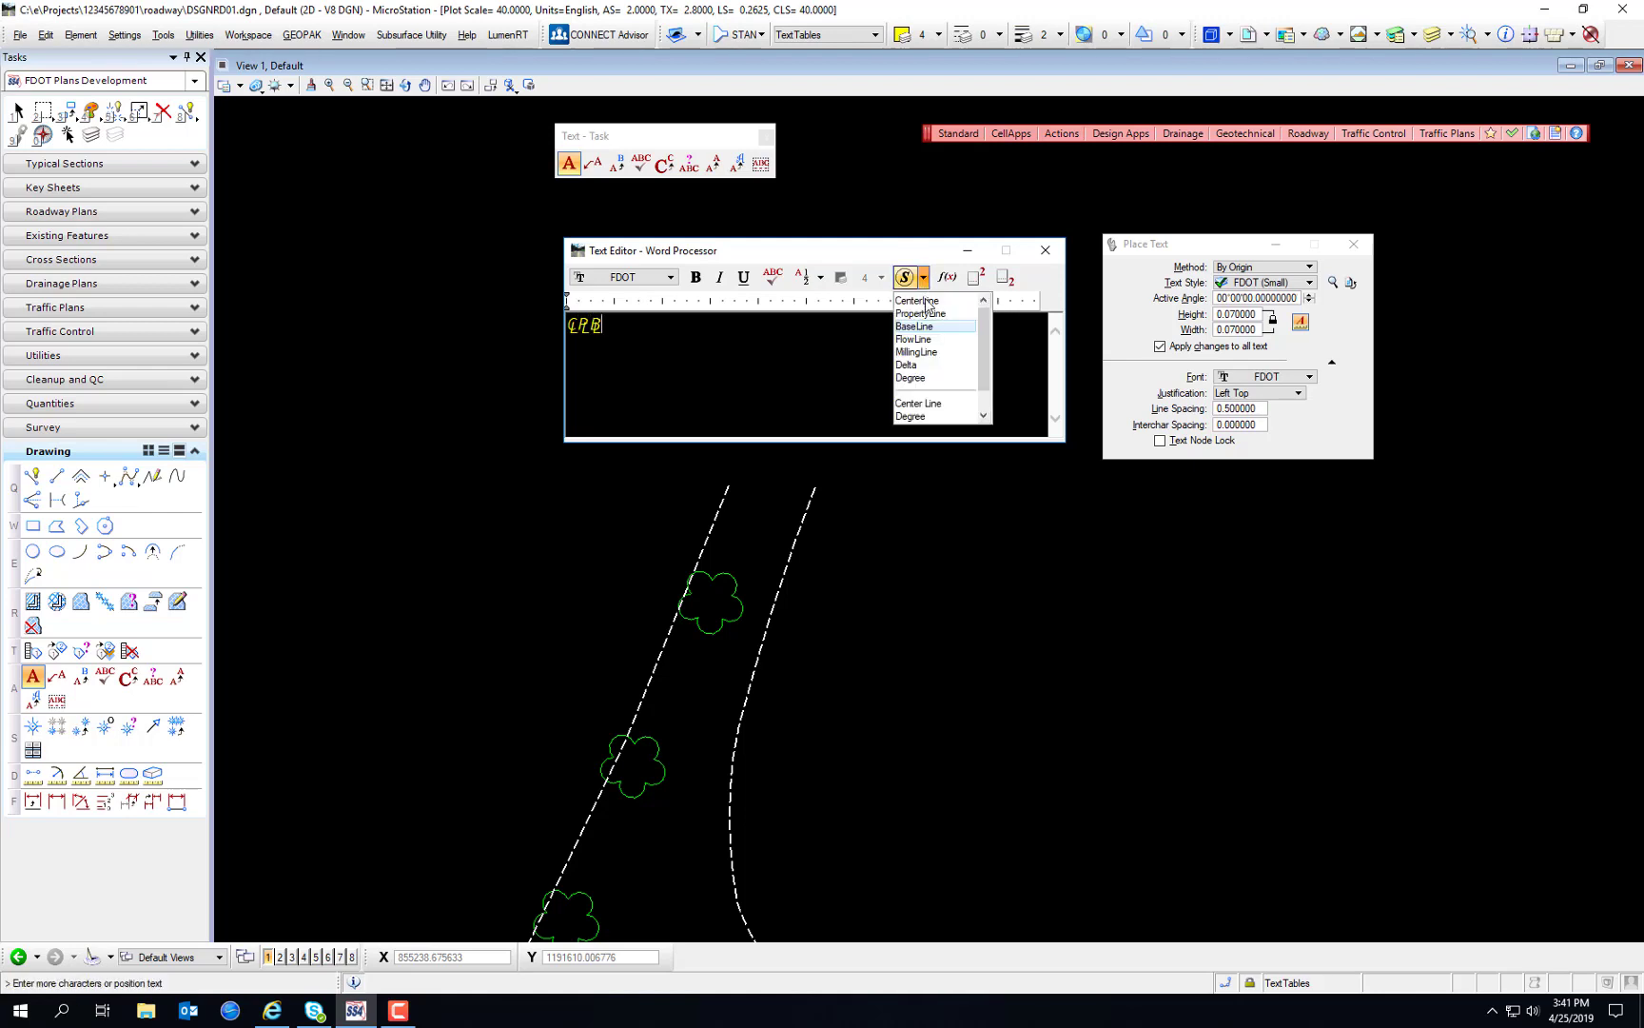
pyautogui.click(936, 343)
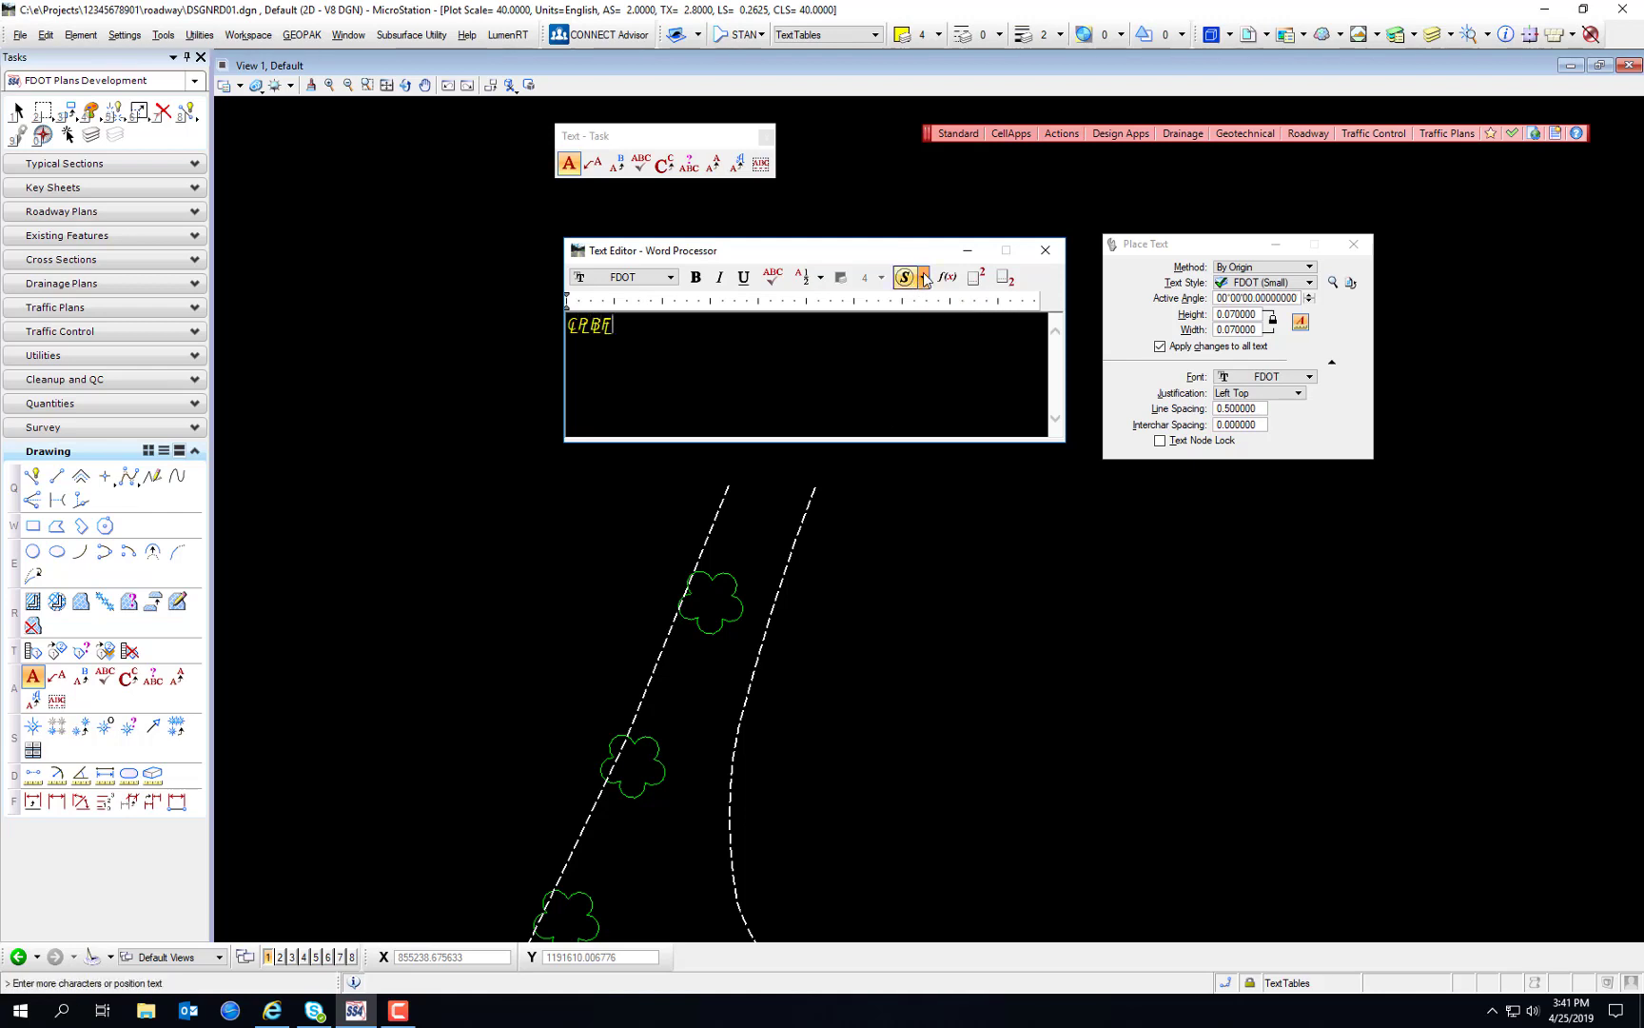
# Step: Add the Delta and degree symbols, then clear all text from the editor
pyautogui.click(923, 277)
pyautogui.click(936, 365)
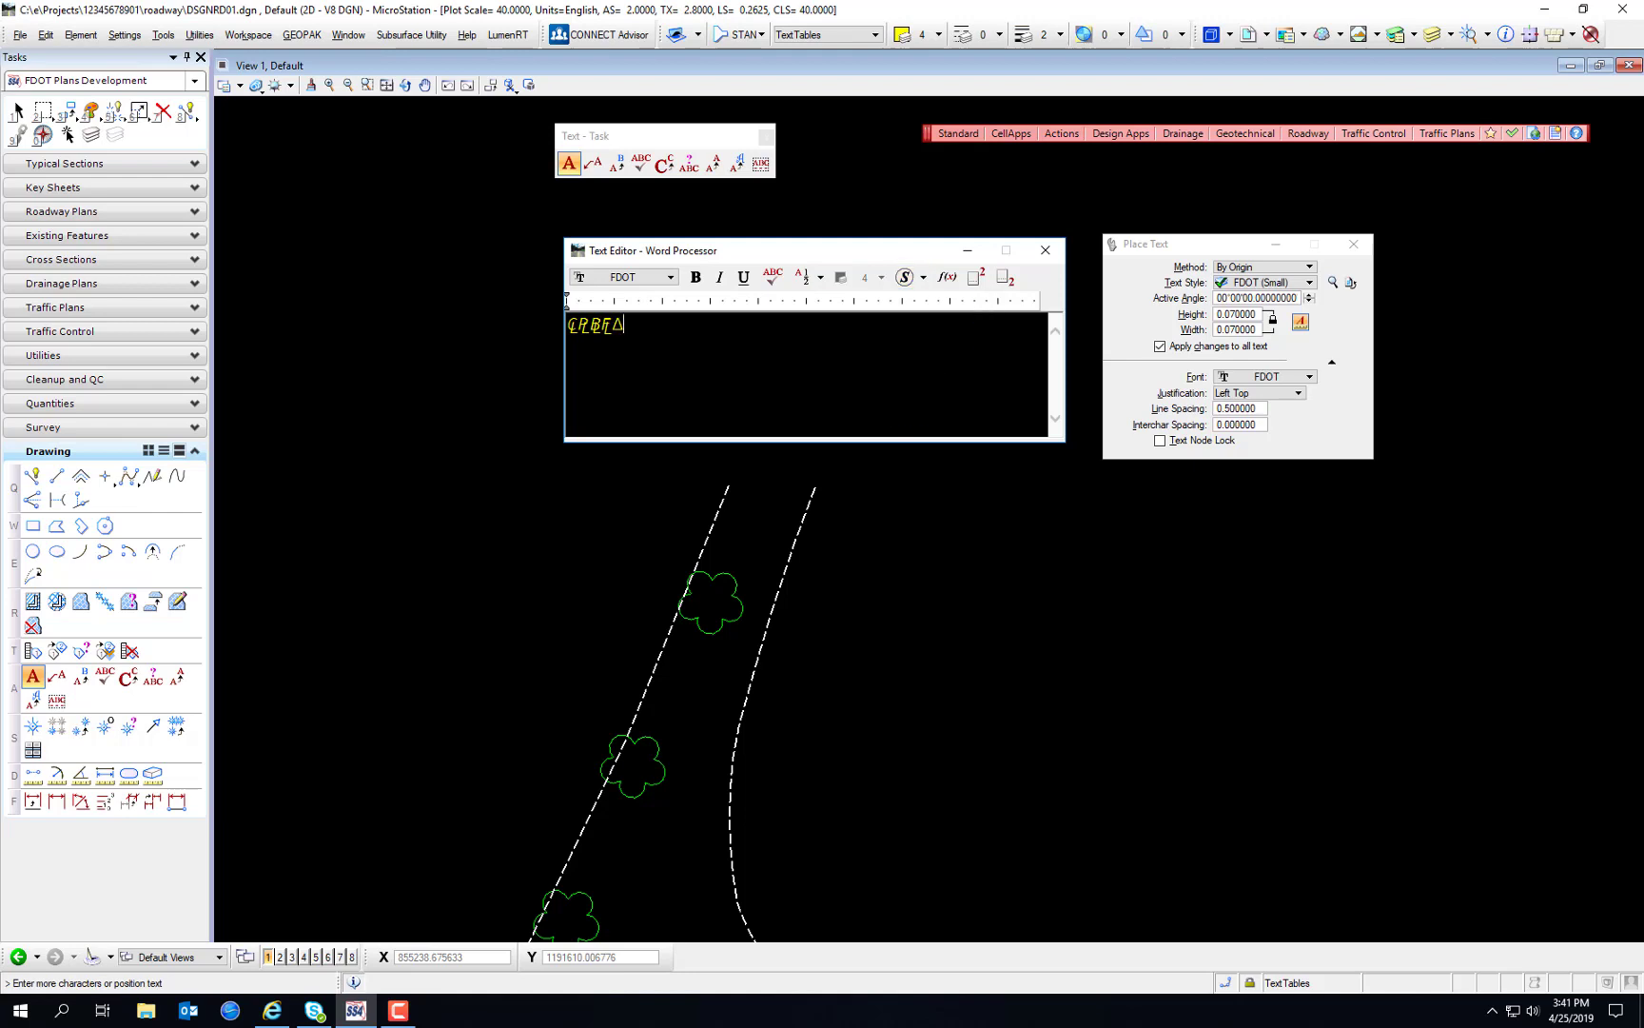
pyautogui.click(923, 277)
pyautogui.click(938, 379)
pyautogui.hotkey('ctrl', 'a')
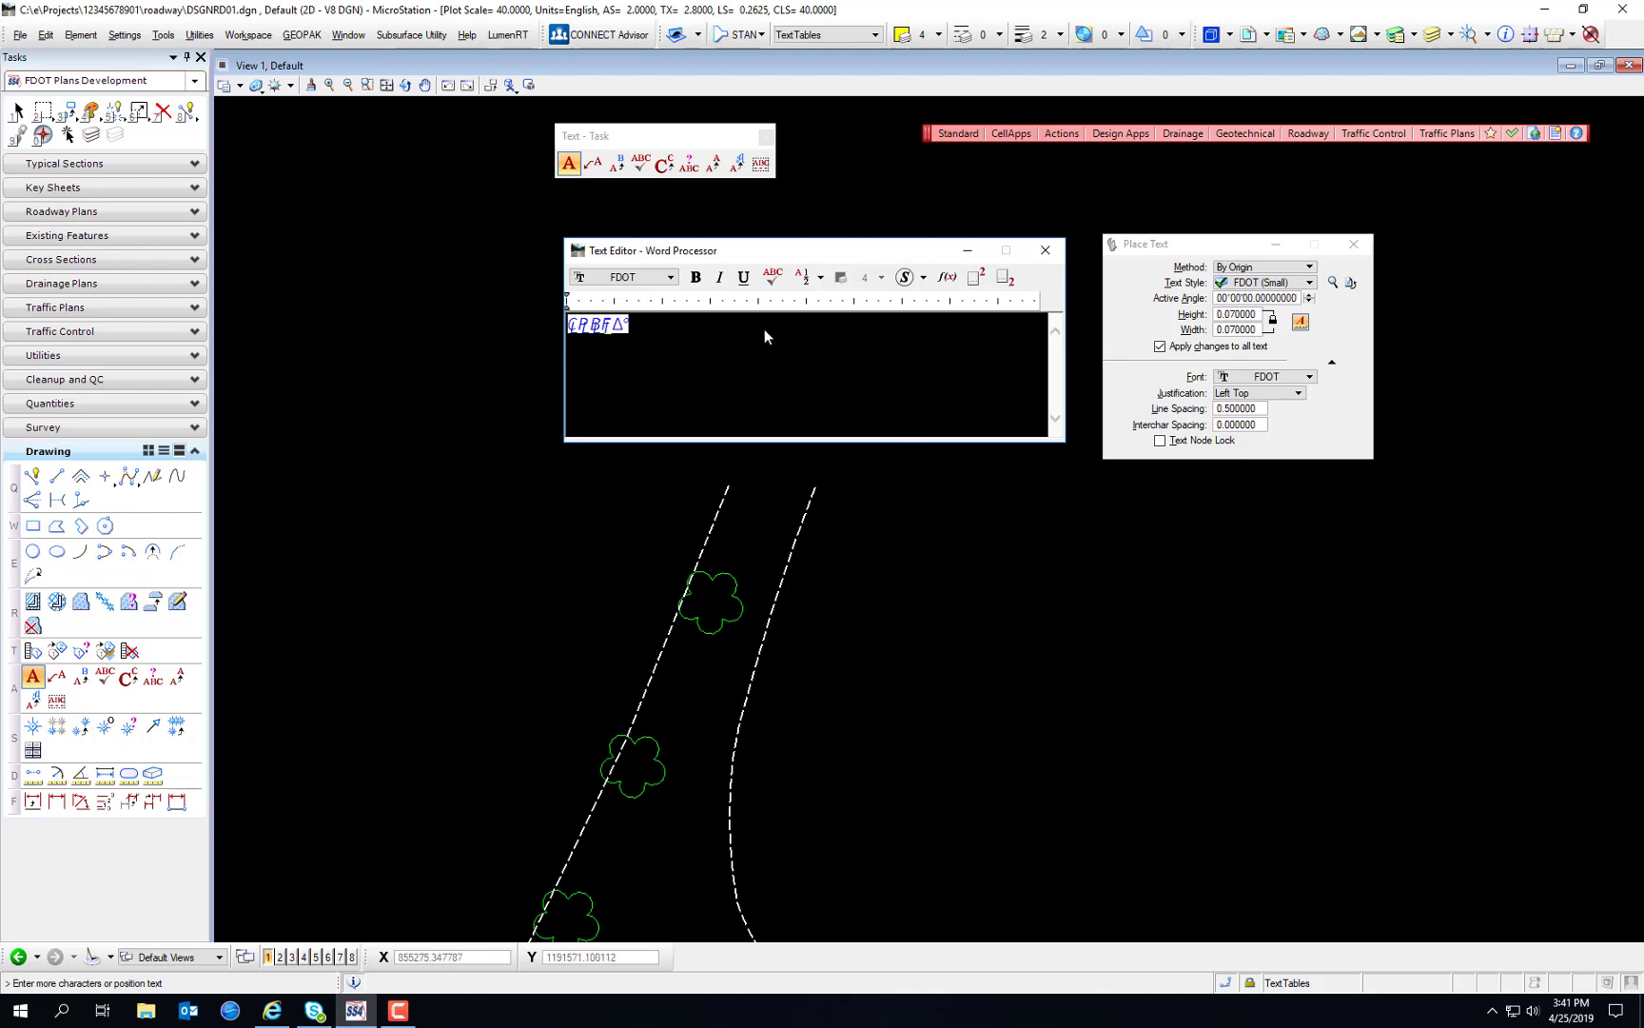
pyautogui.press('Delete')
pyautogui.click(905, 282)
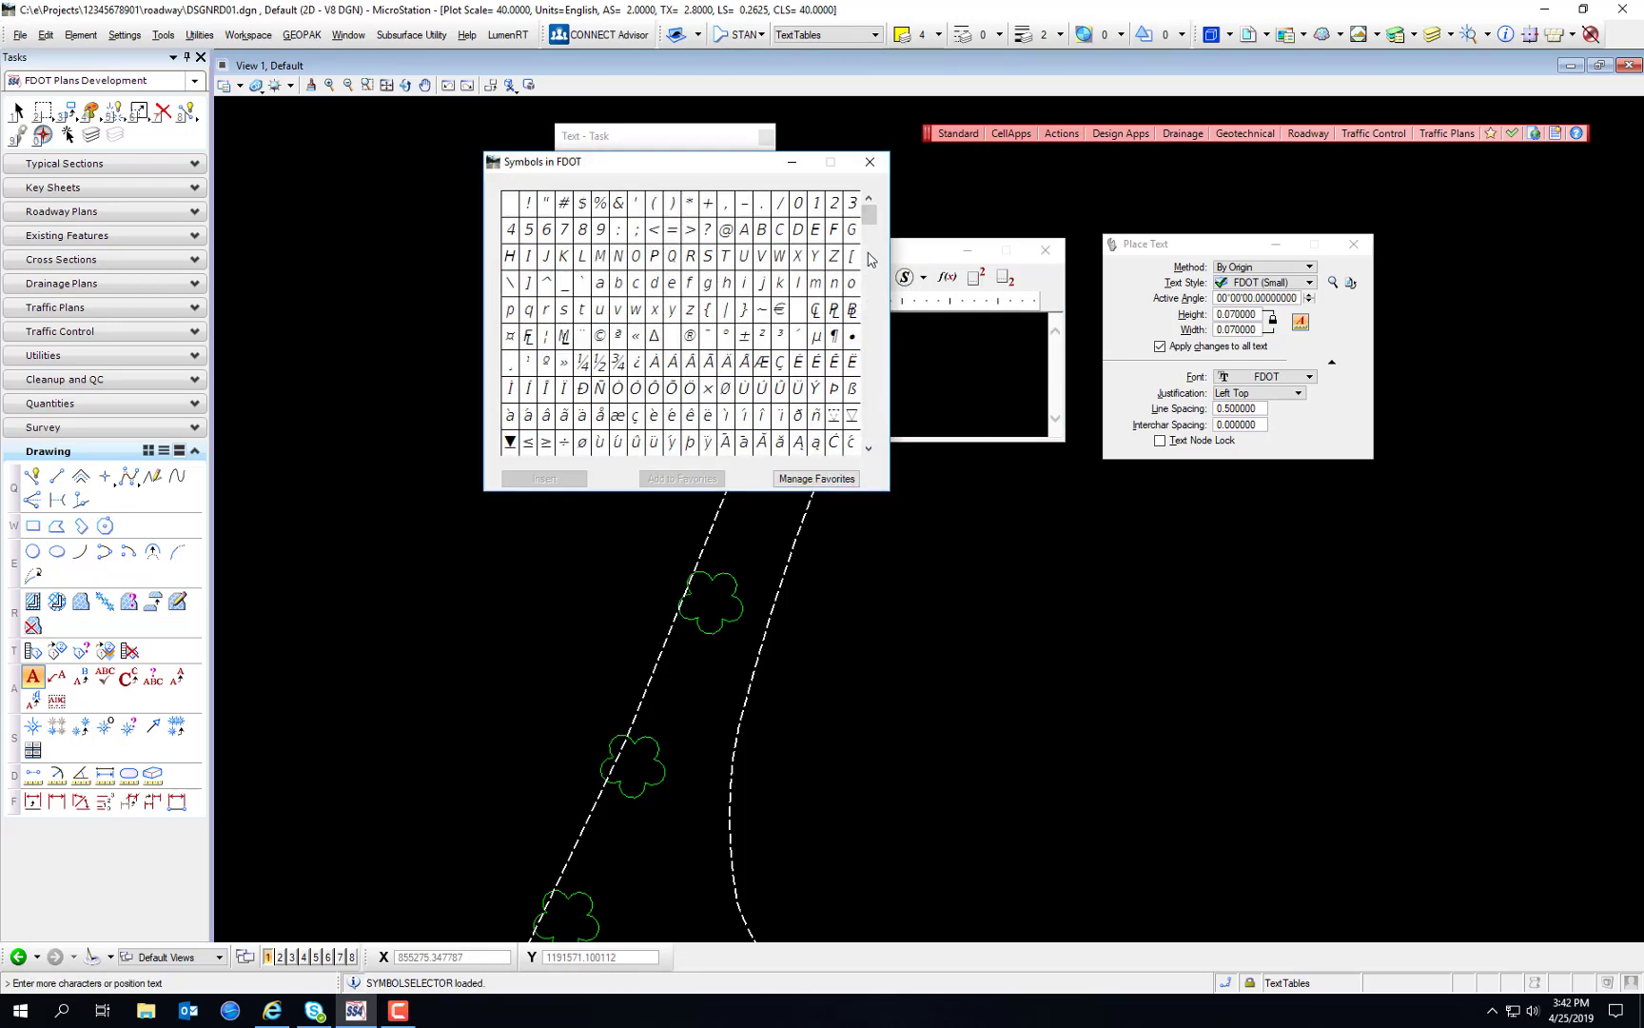
pyautogui.moveTo(873, 213); pyautogui.dragTo(874, 247)
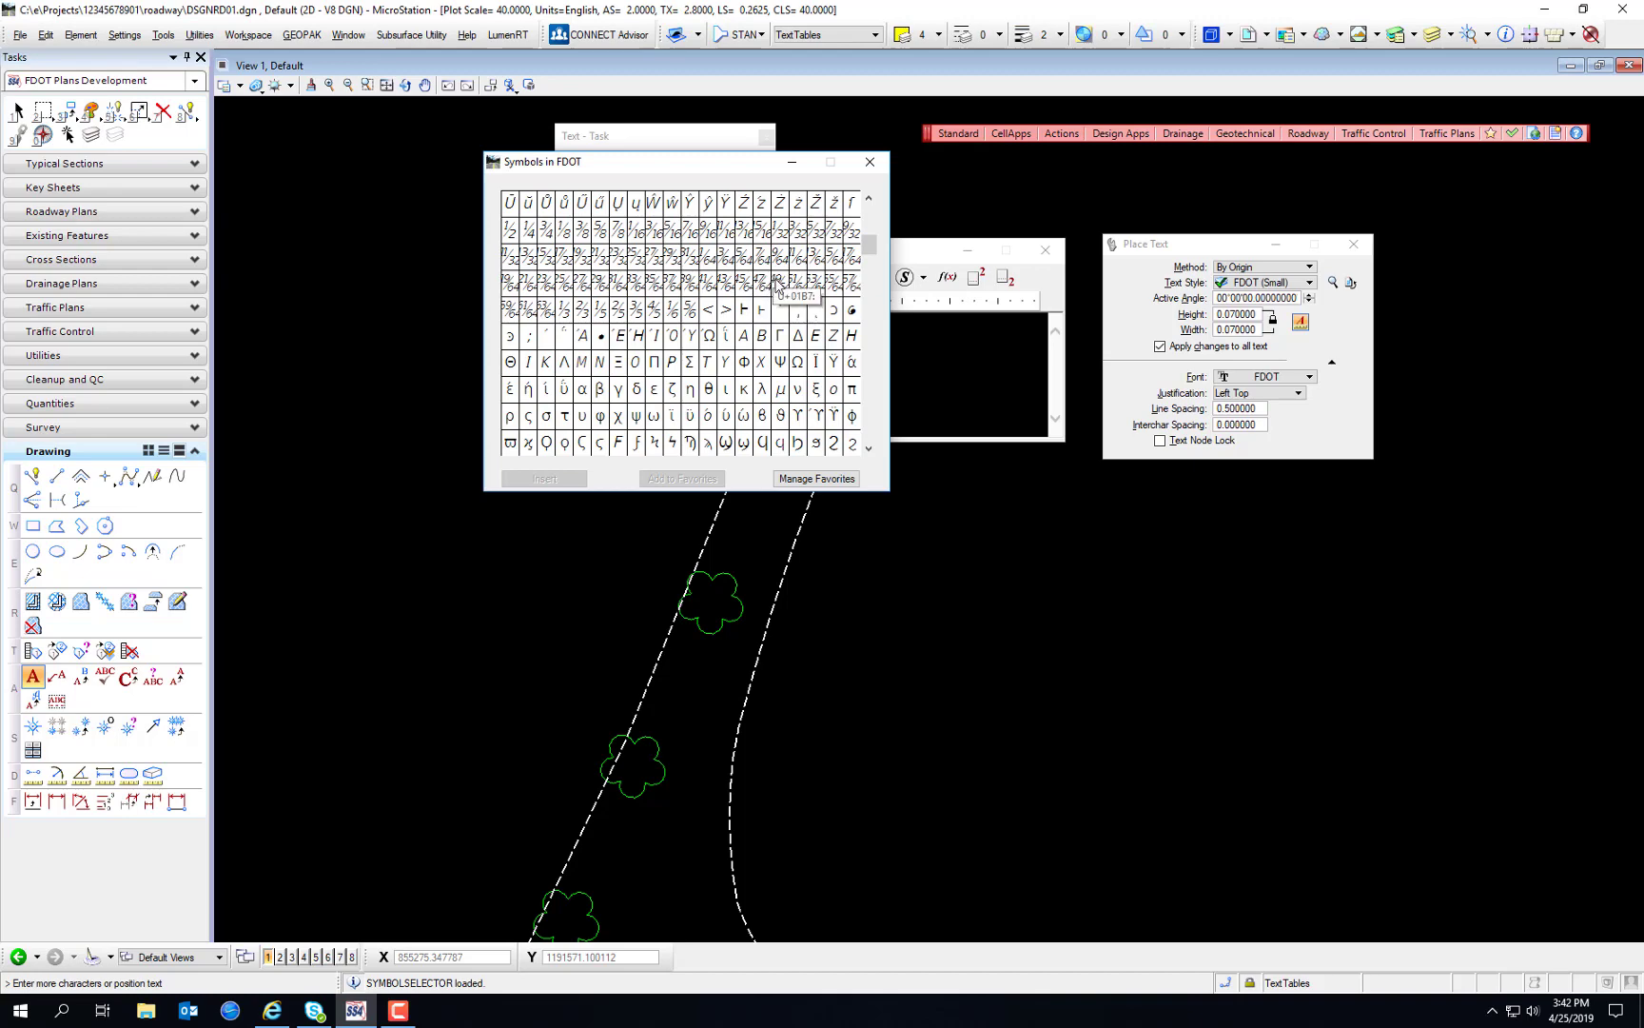
pyautogui.click(870, 161)
pyautogui.click(905, 277)
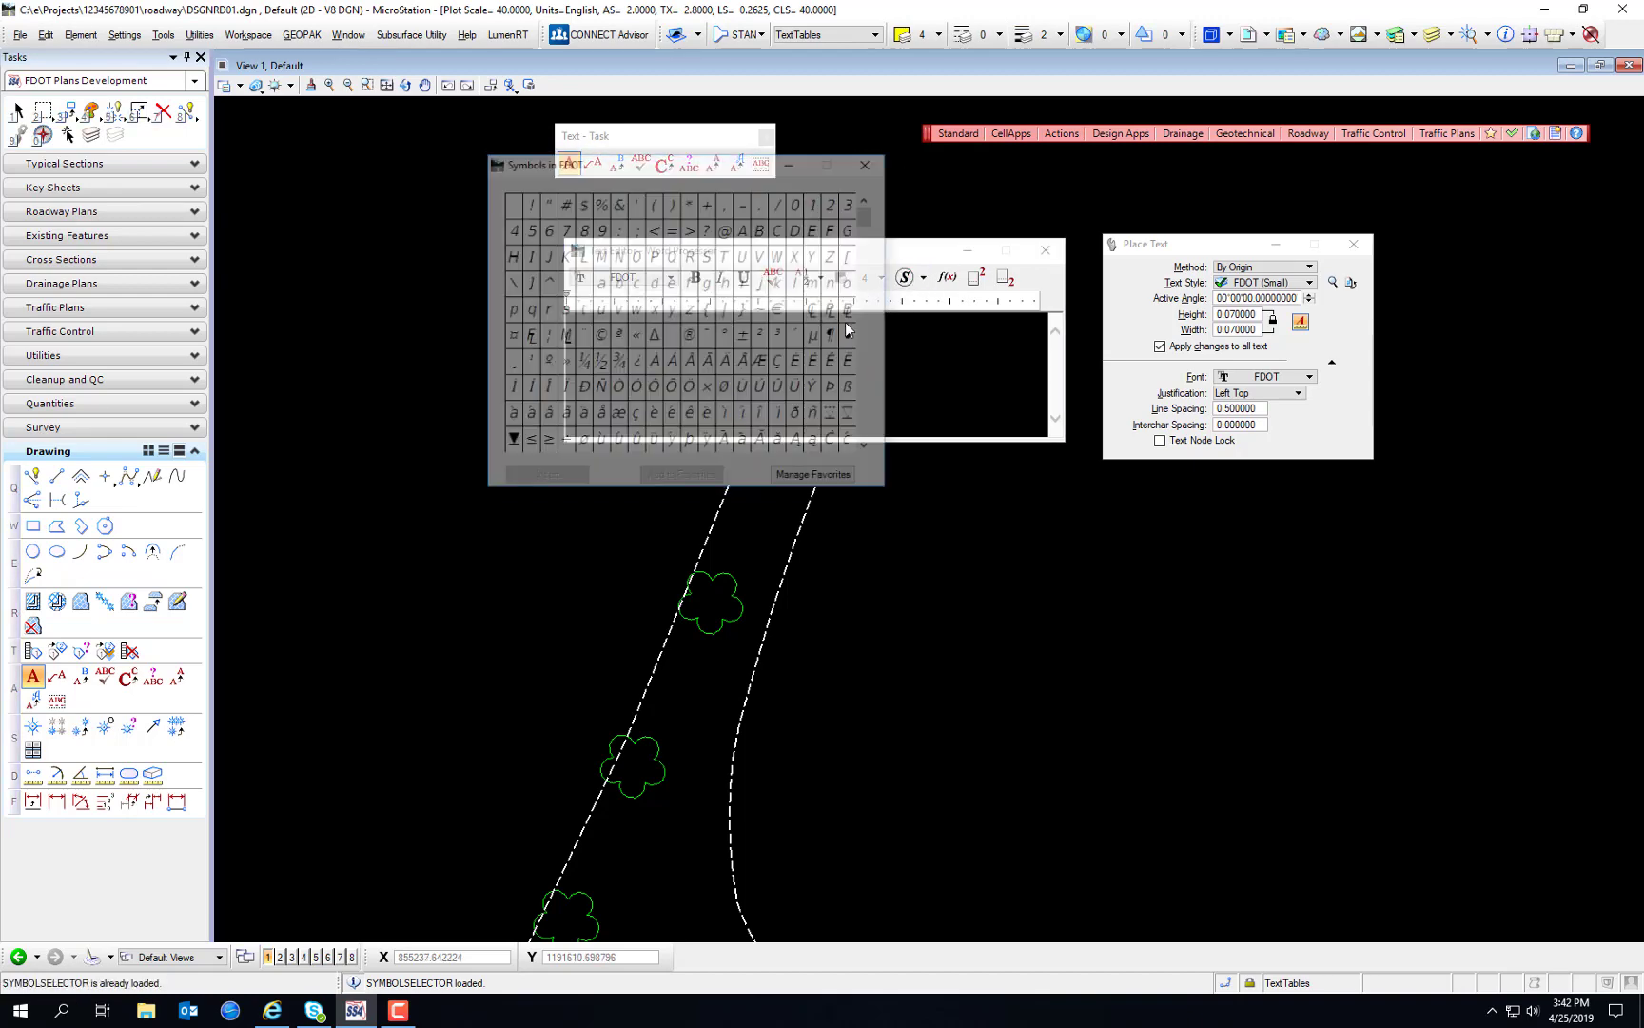
pyautogui.click(810, 479)
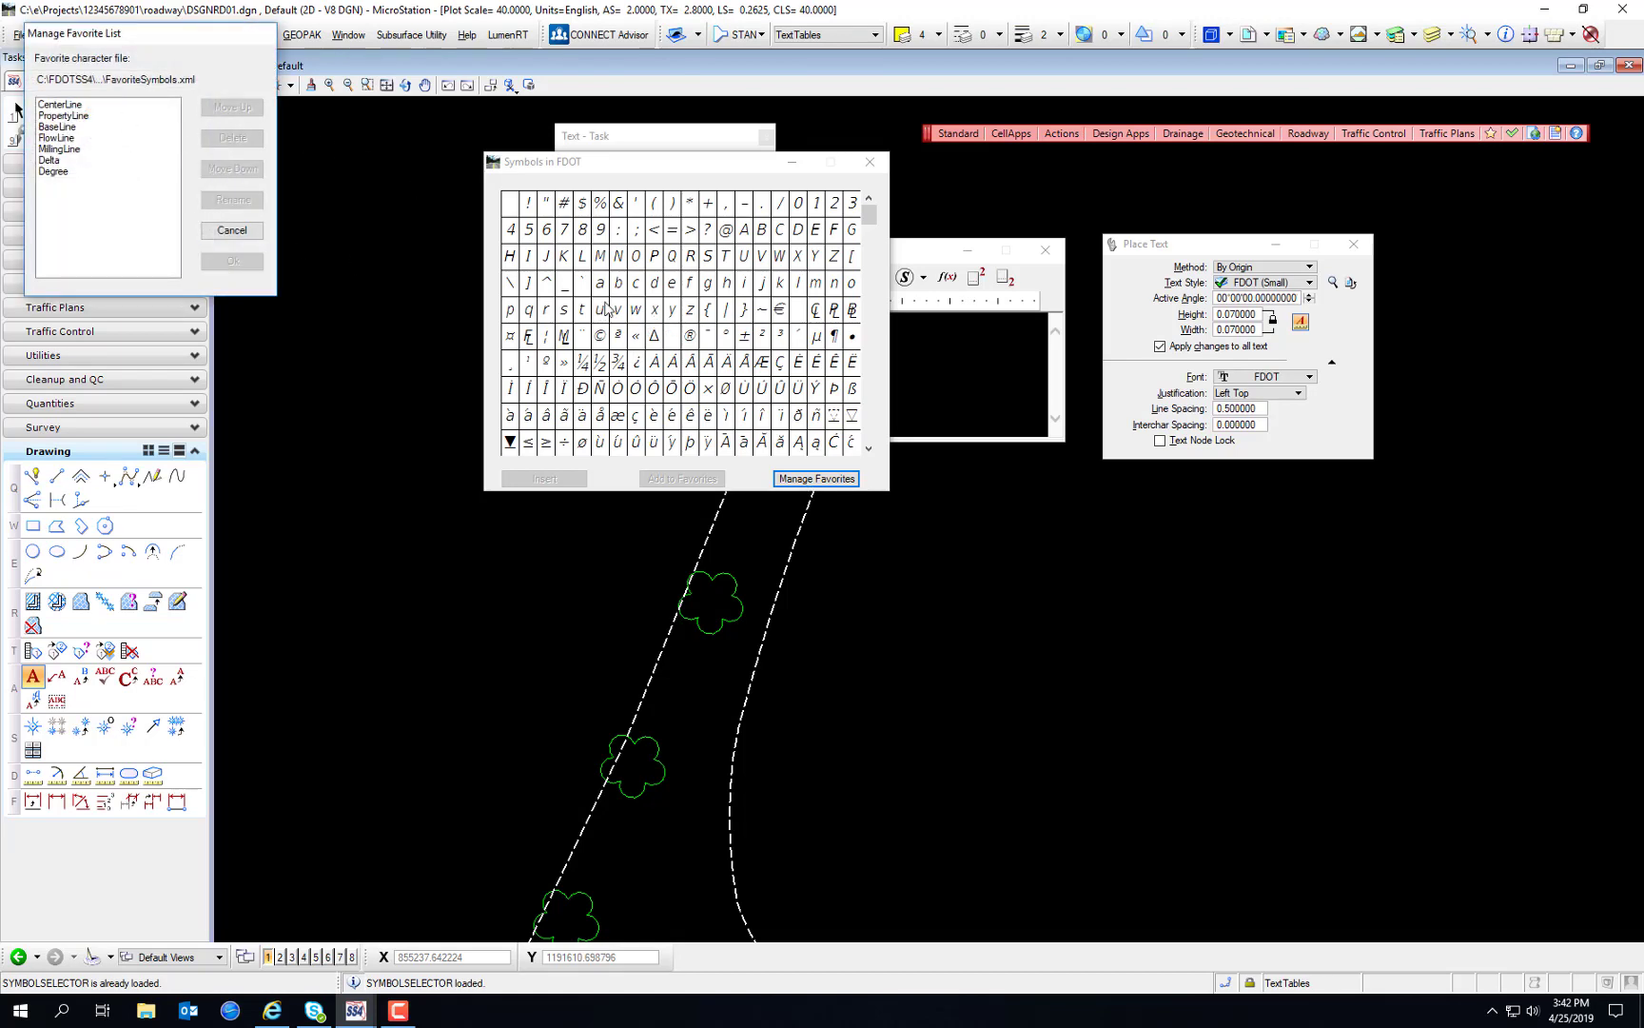
pyautogui.click(233, 230)
# Step: Close the favourite symbols list without inserting anything and bring up the File menu
pyautogui.click(870, 162)
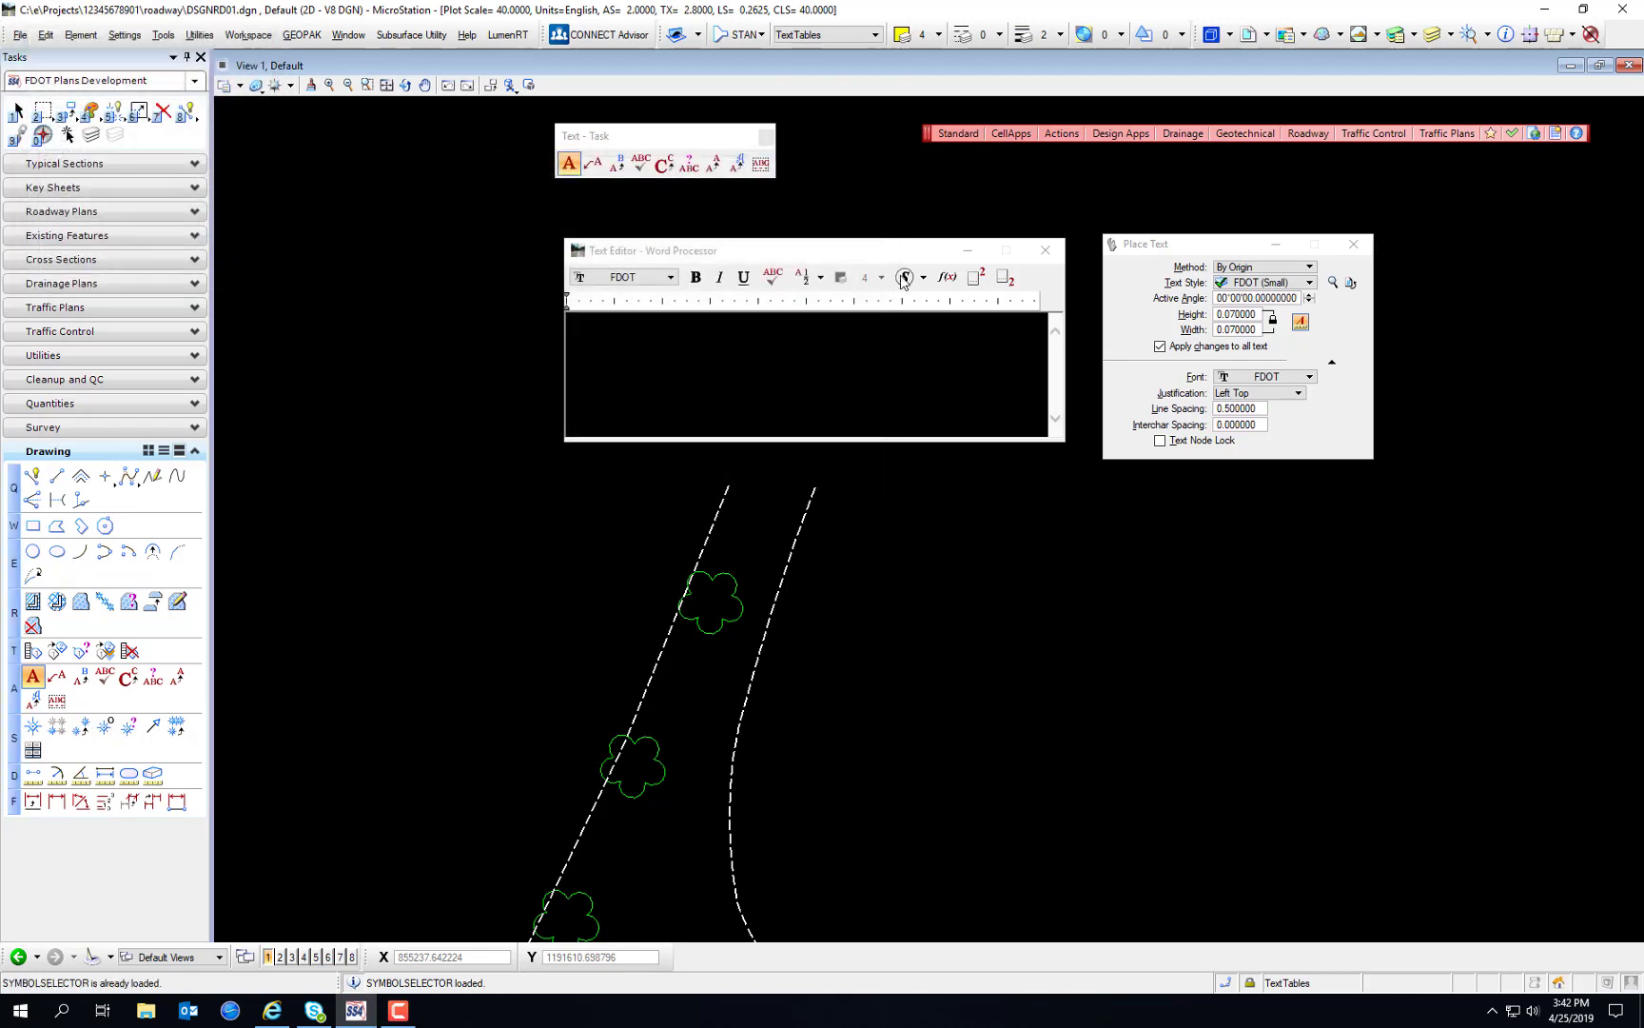
pyautogui.click(906, 278)
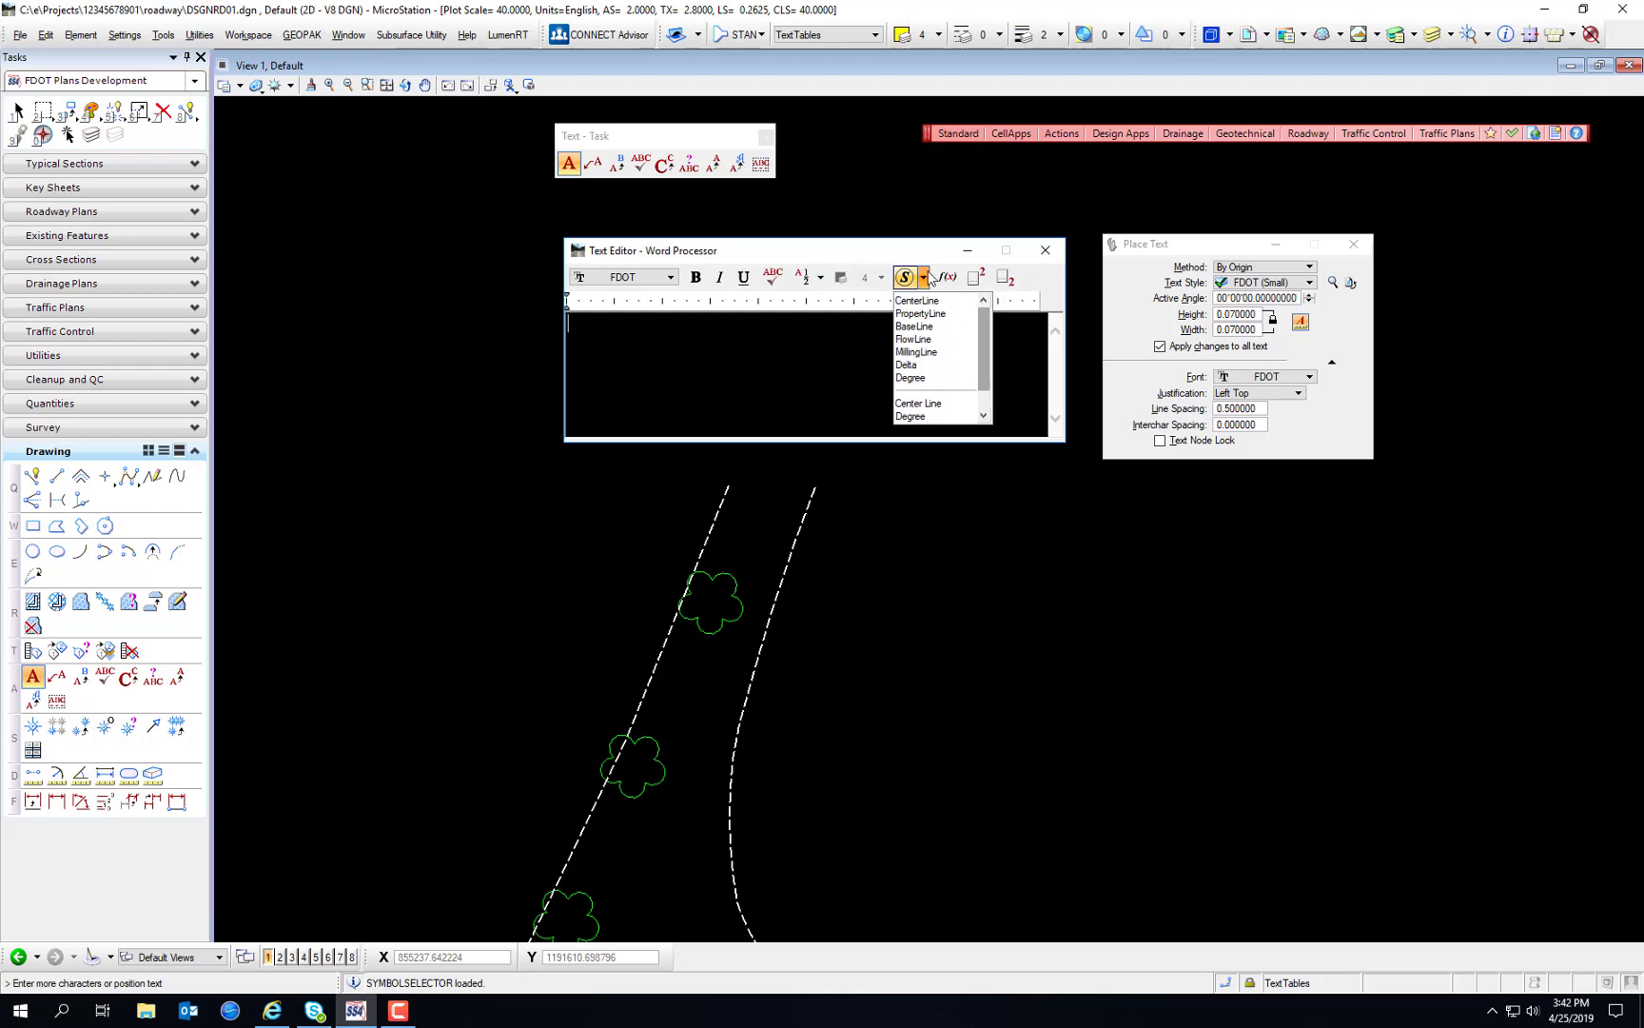
pyautogui.click(925, 277)
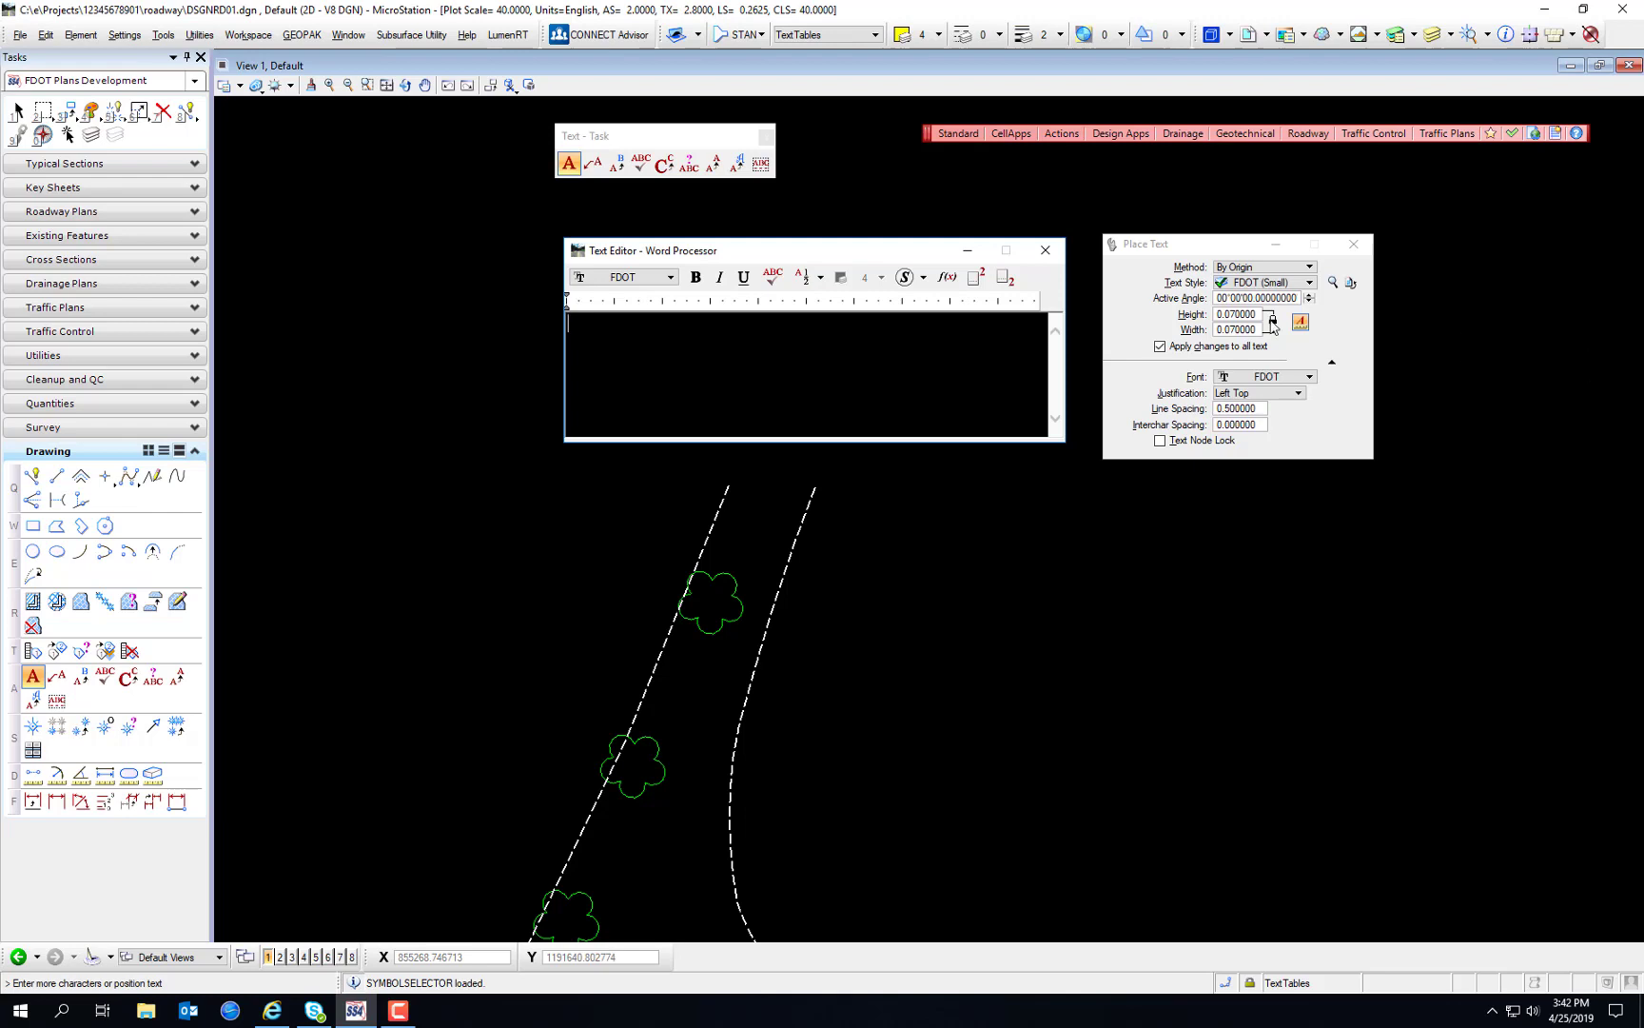
pyautogui.click(19, 36)
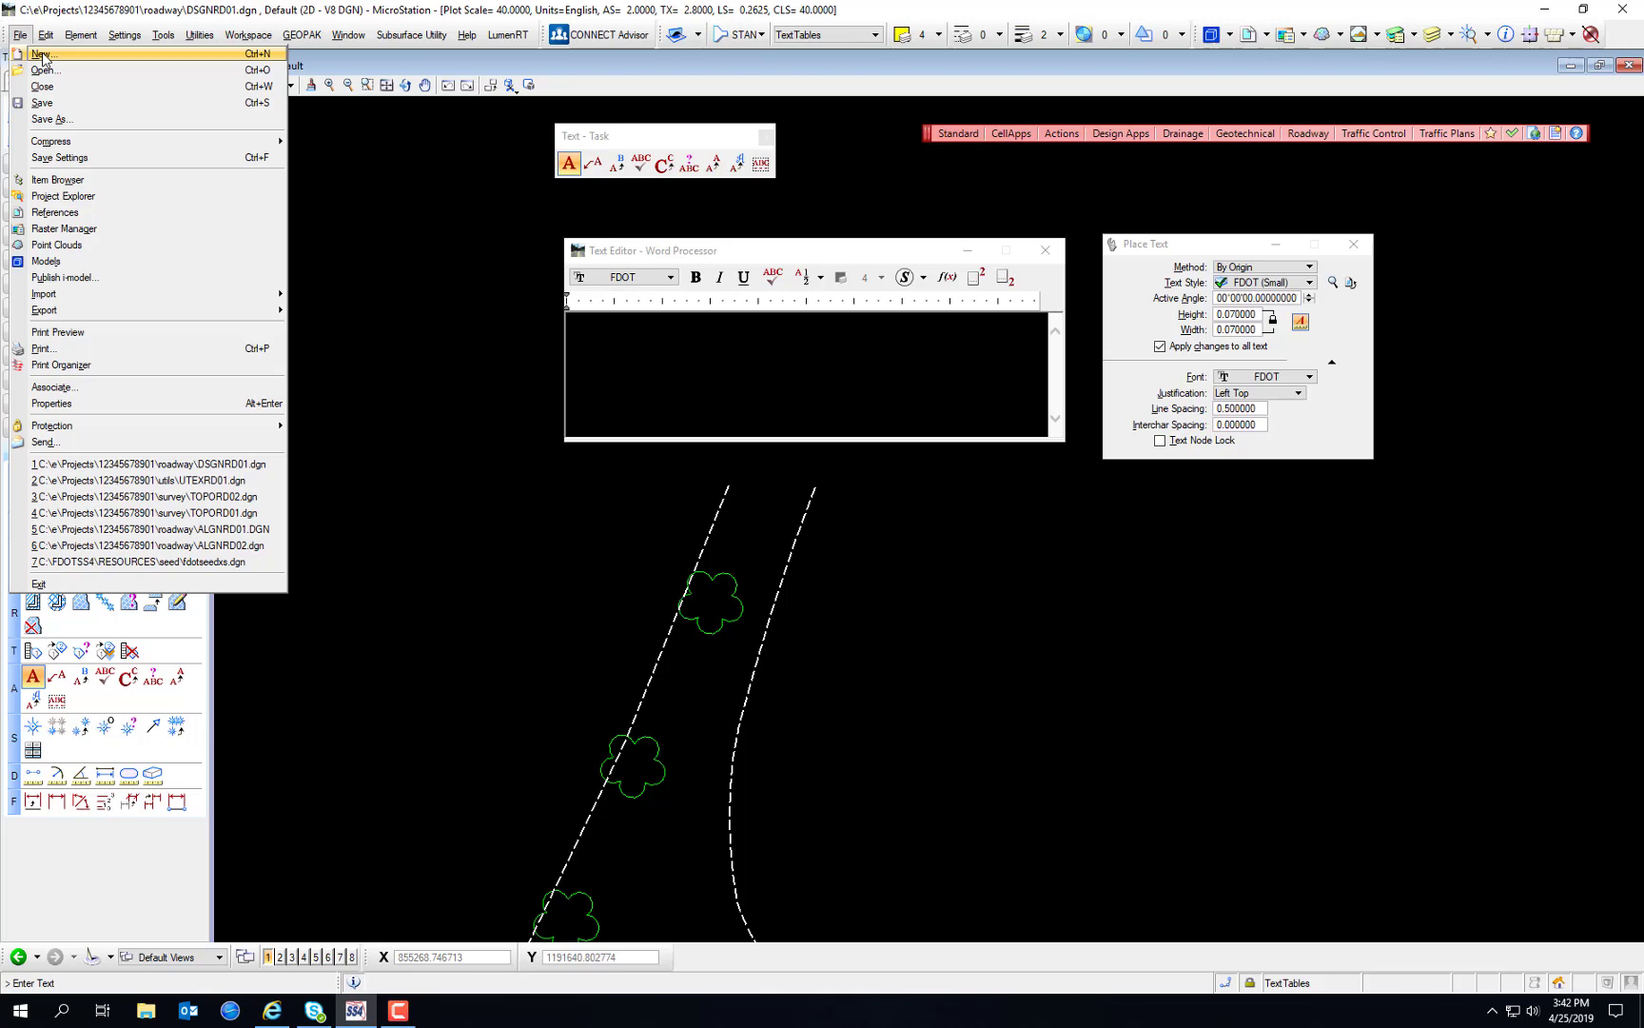
# Step: Create and open a new design file named PLANRD99.dgn
pyautogui.click(42, 54)
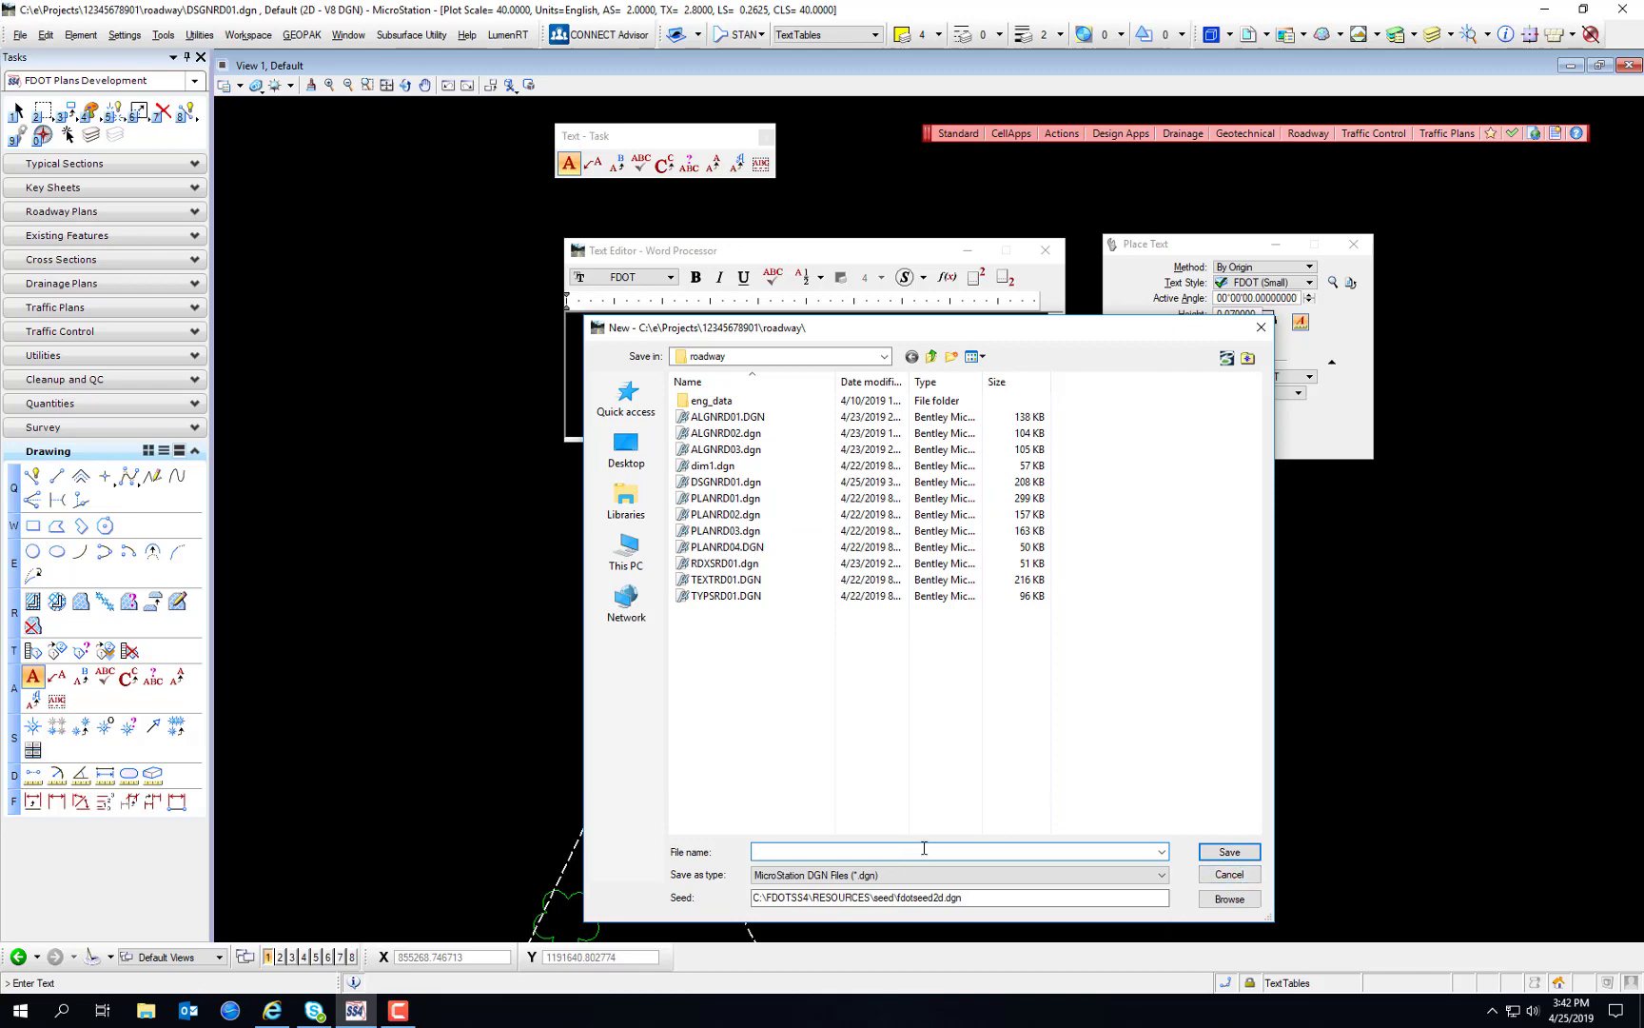
pyautogui.write('PLANRD99')
pyautogui.press('Return')
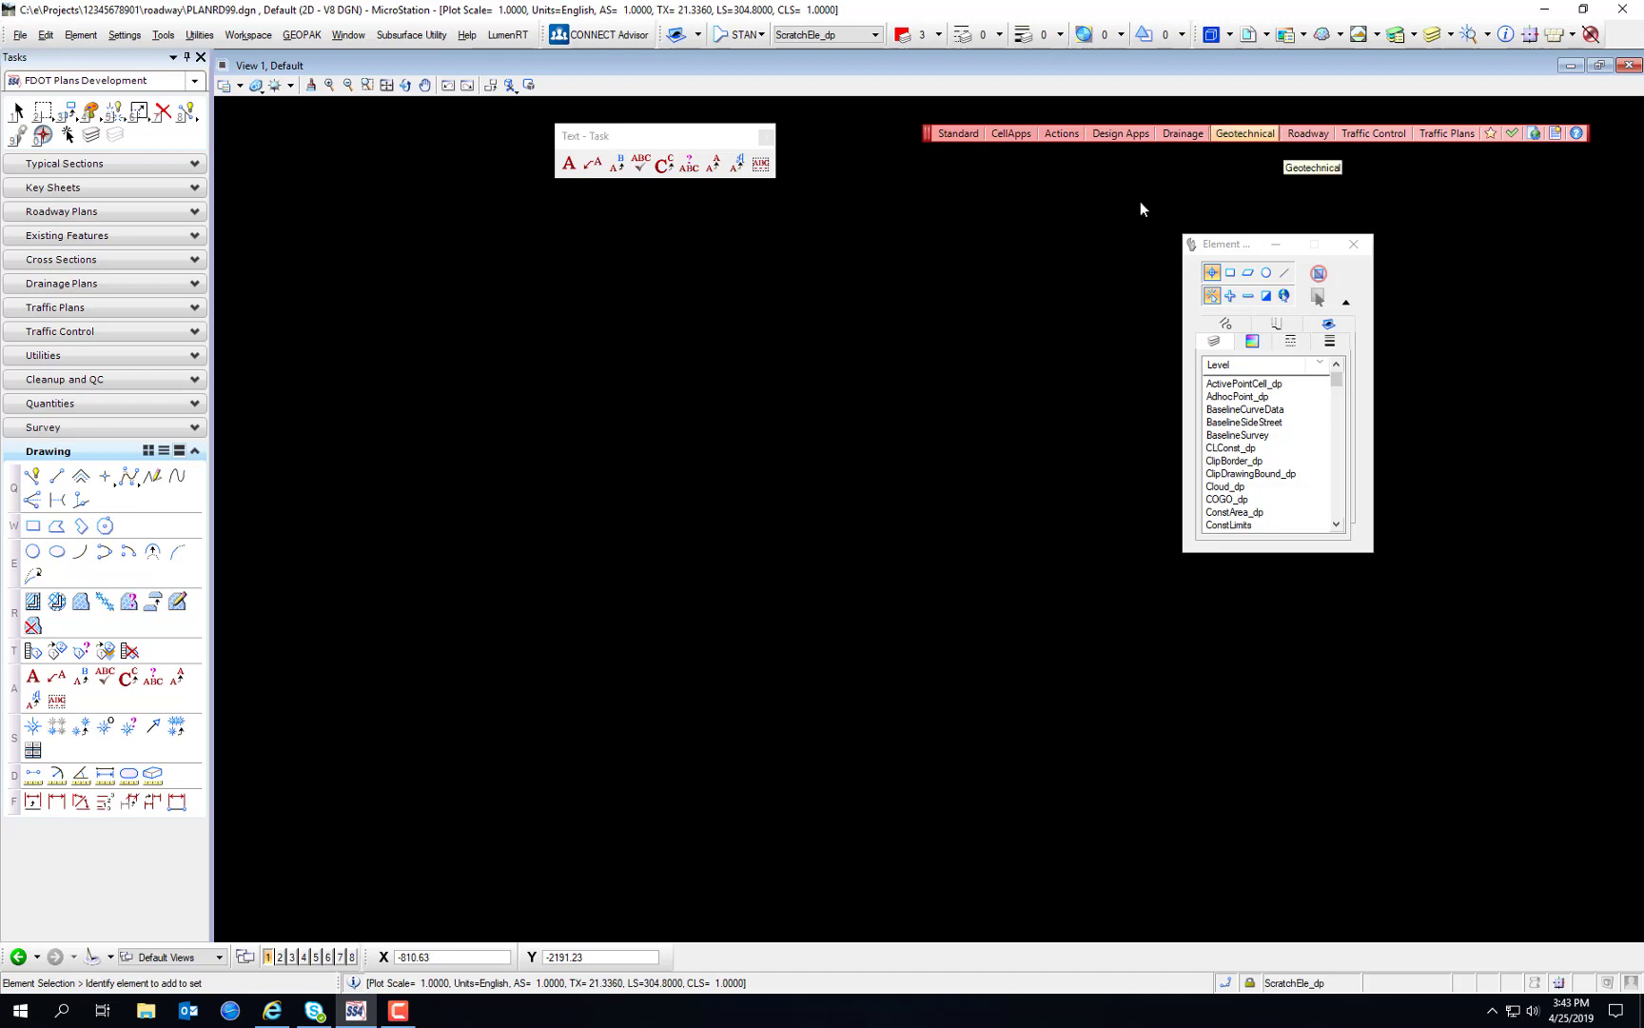
# Step: Attach DSGNRD01.dgn to PLANRD99.dgn as a coincident reference at 1:1 scale
pyautogui.click(1249, 35)
pyautogui.click(1130, 77)
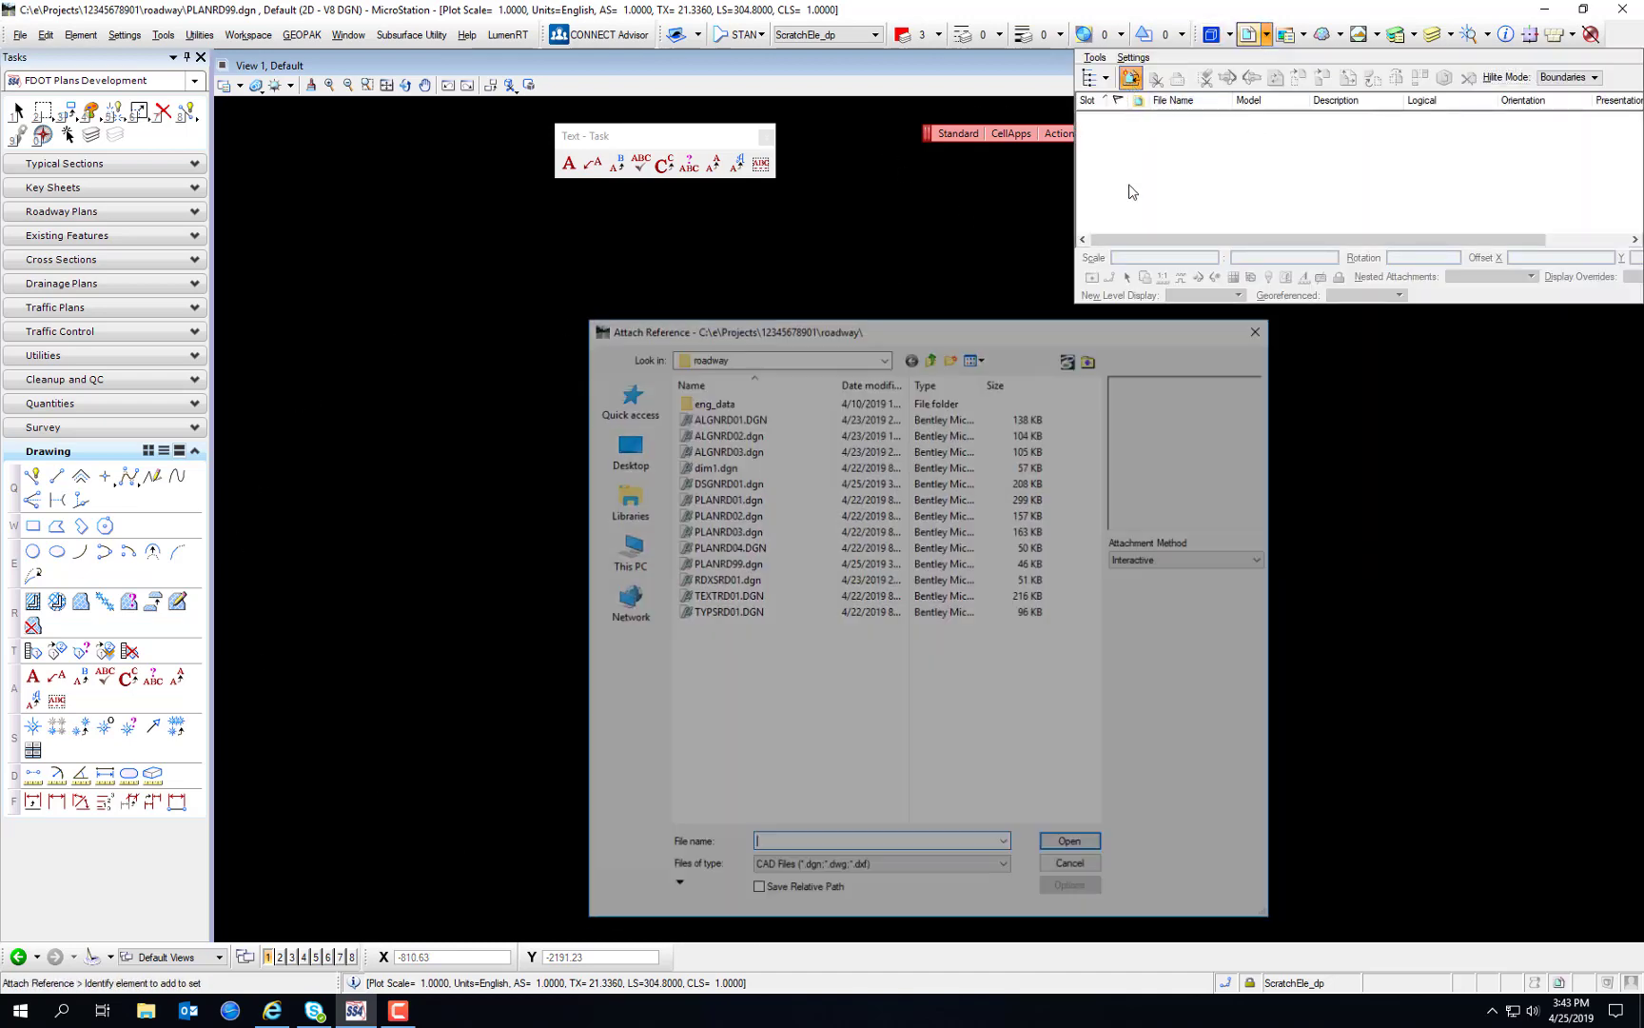
pyautogui.click(776, 482)
pyautogui.click(1074, 847)
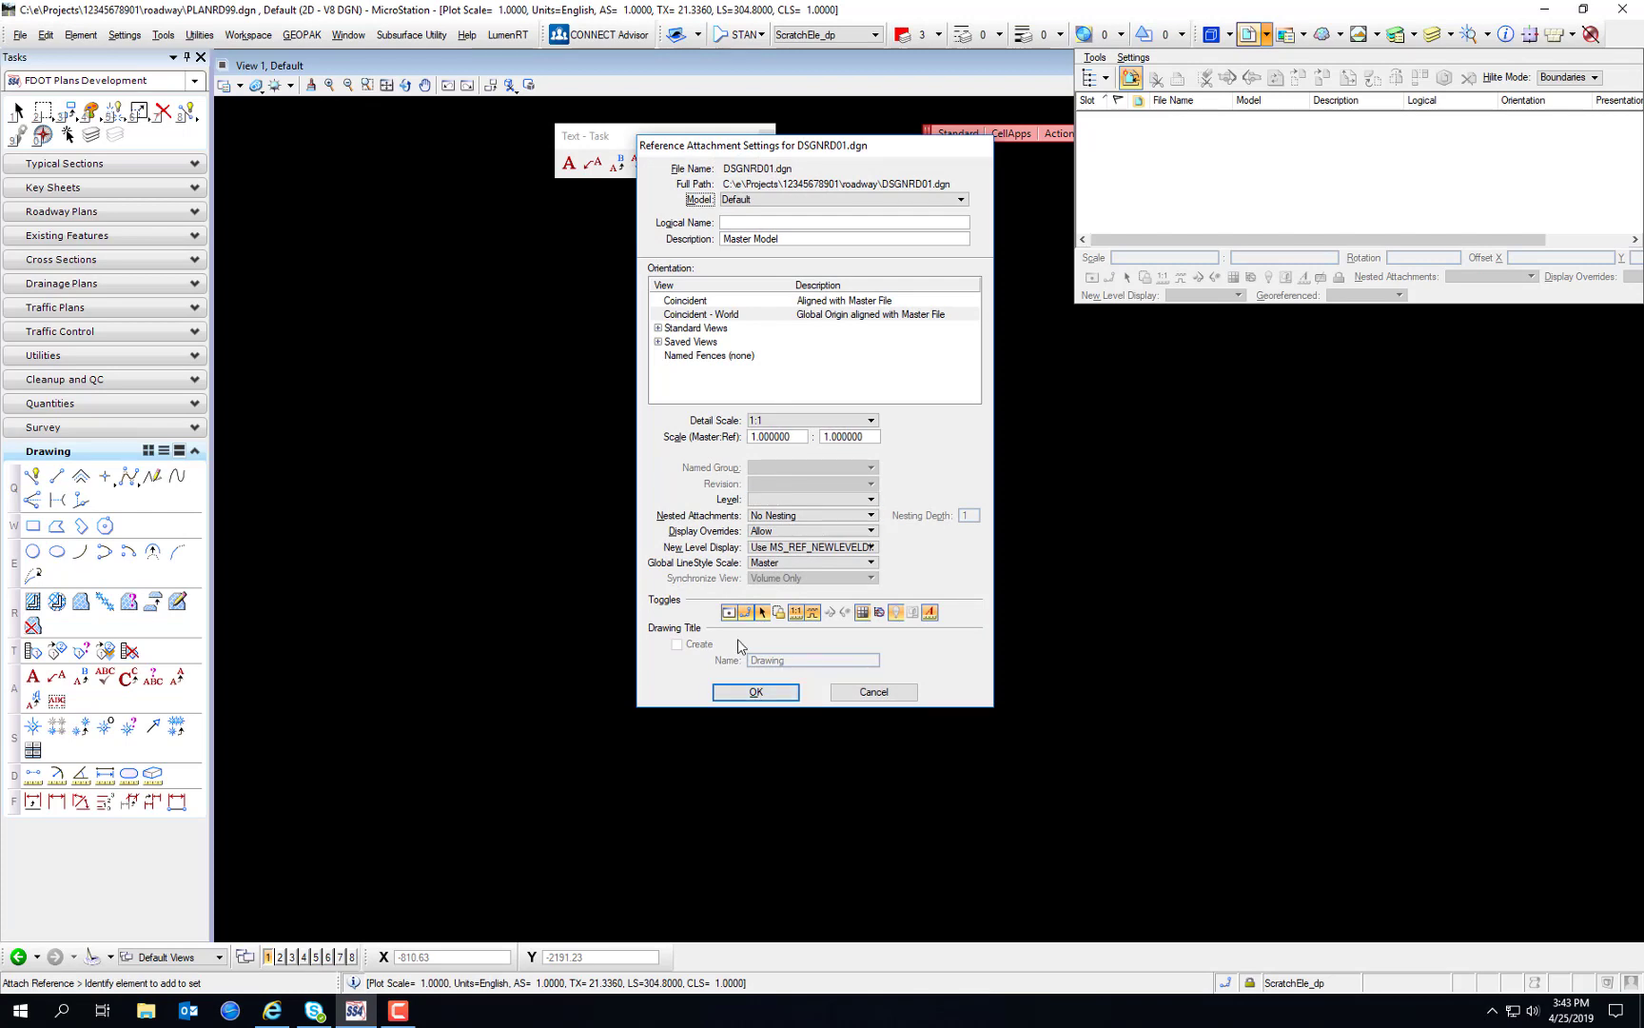
pyautogui.click(757, 692)
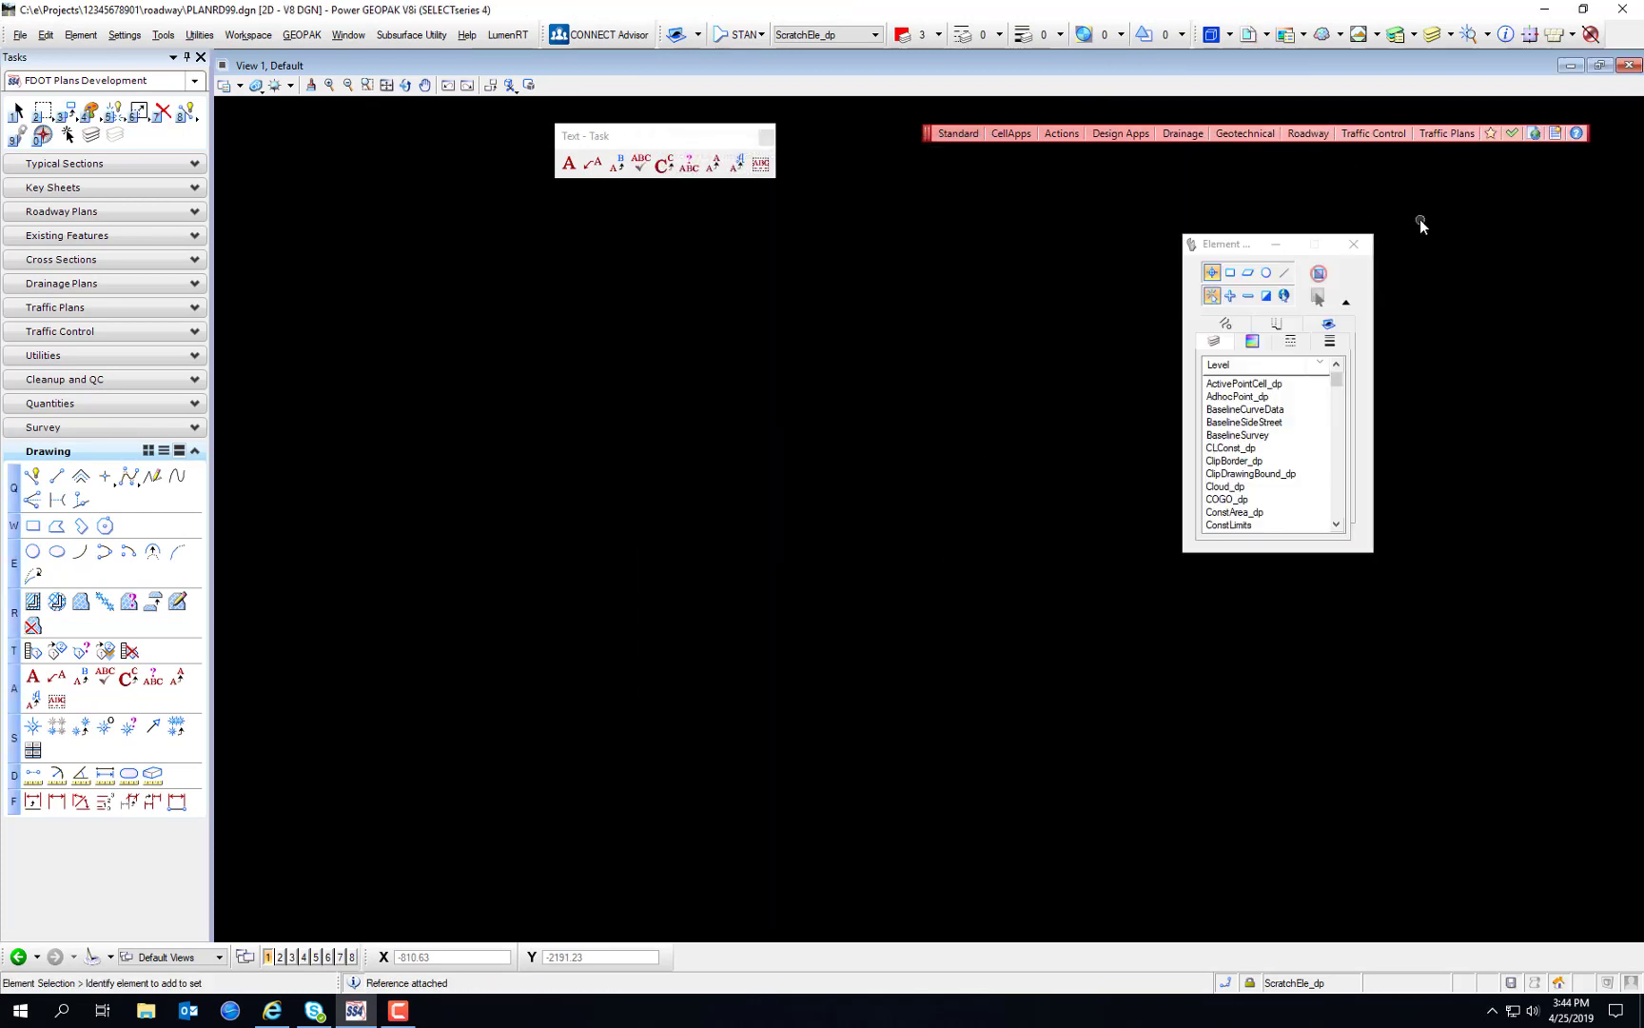
# Step: Fit the reference and rotate the view by two points so the main road runs horizontally
pyautogui.click(386, 85)
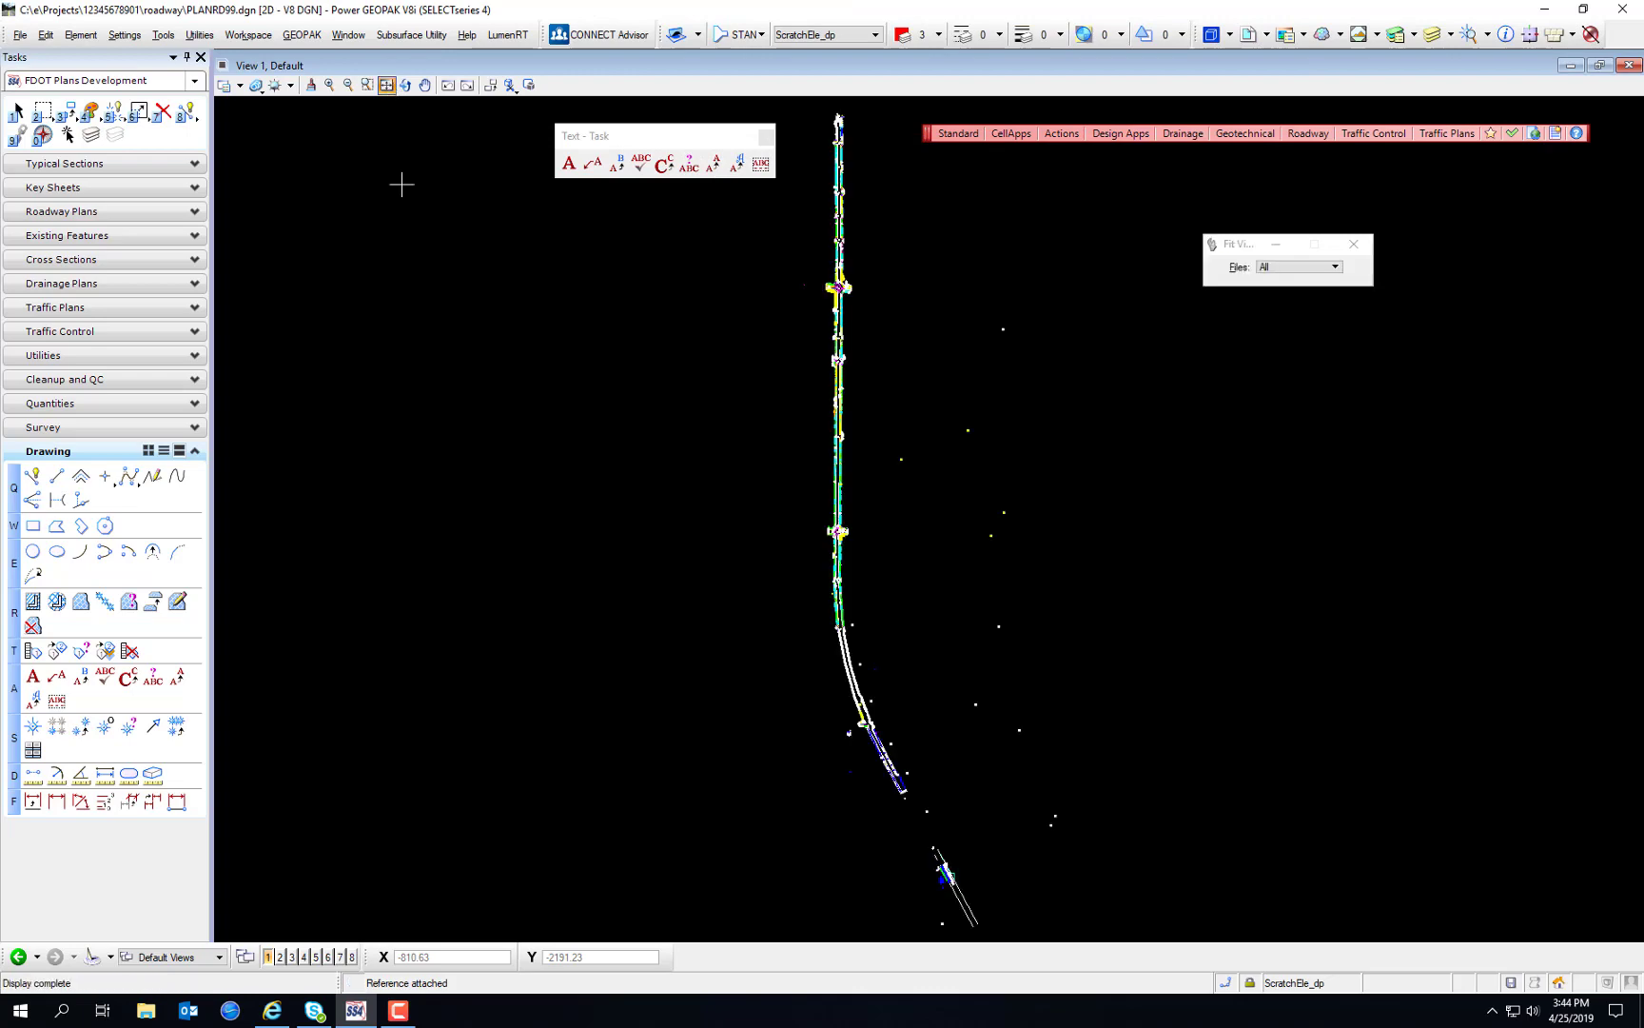
pyautogui.scroll(10, 852, 505)
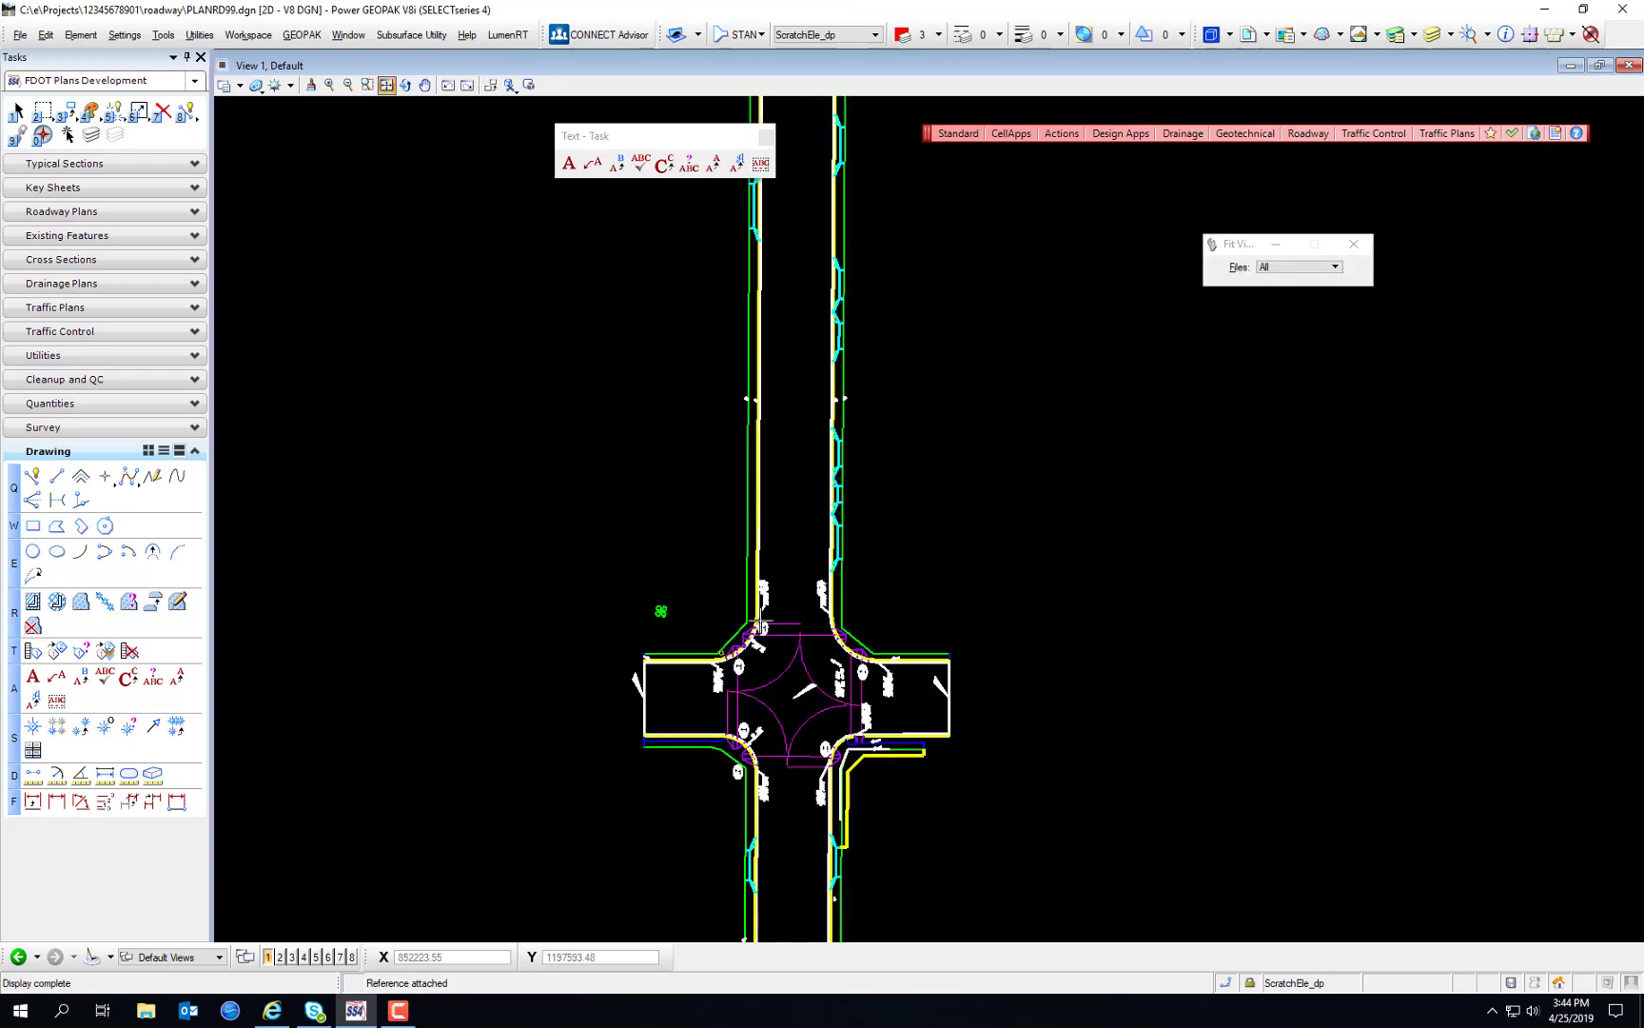
pyautogui.scroll(4, 877, 555)
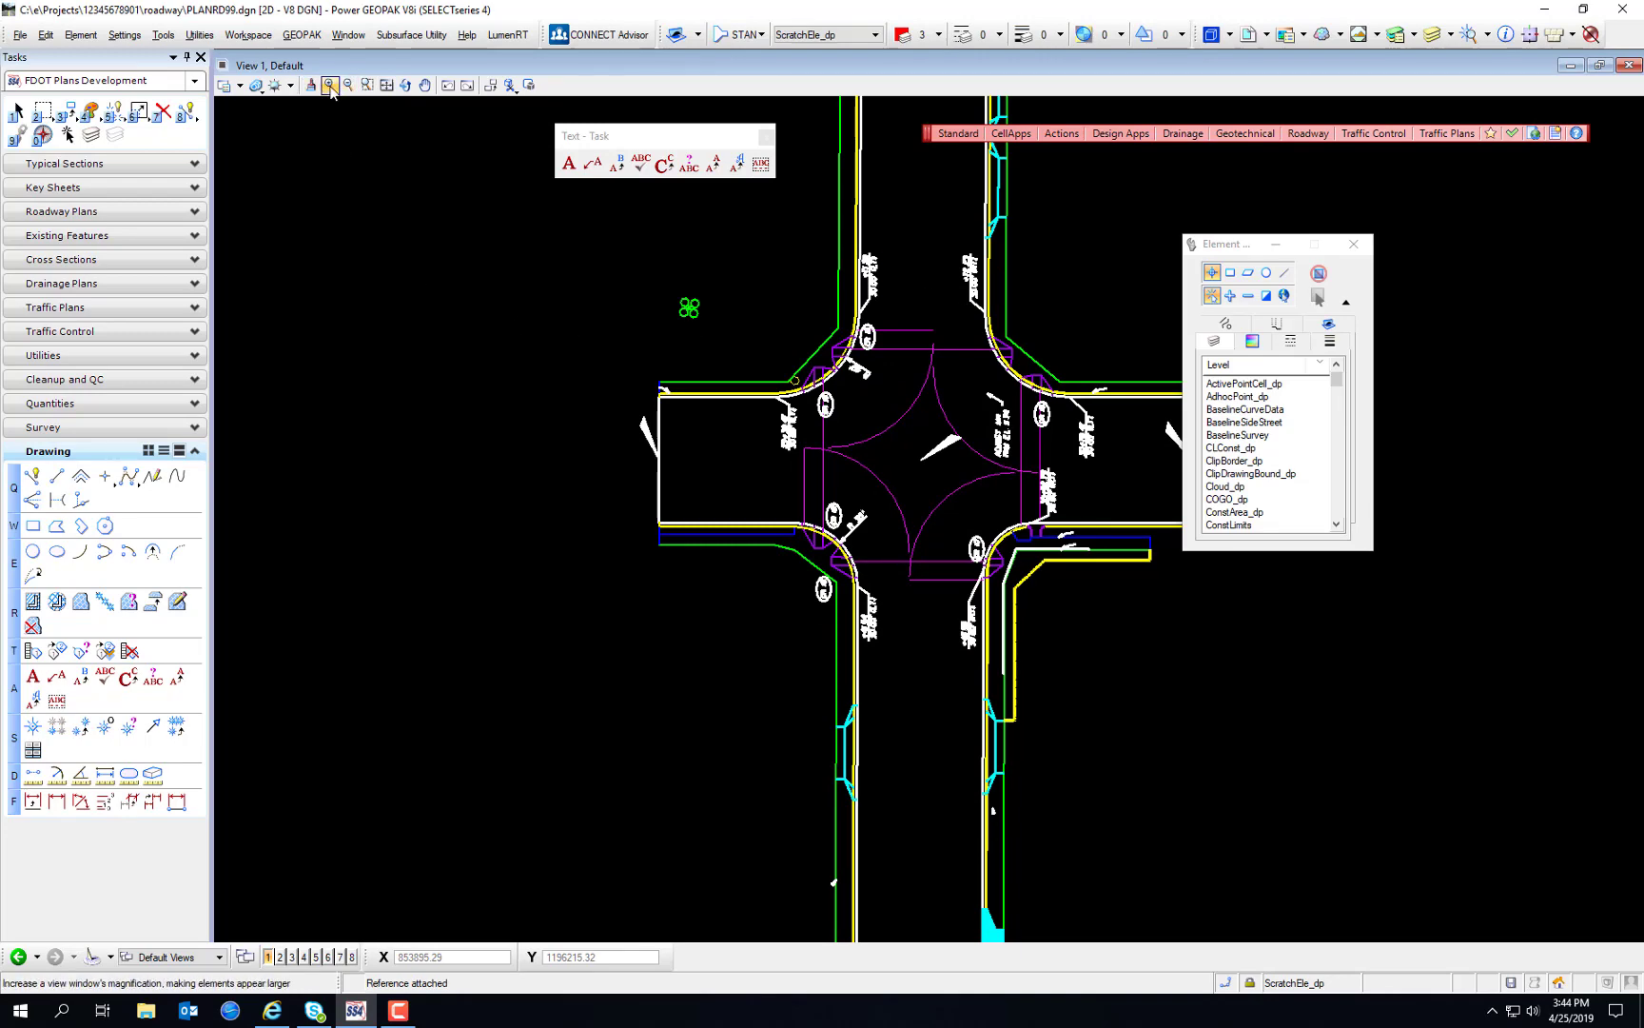
pyautogui.click(406, 85)
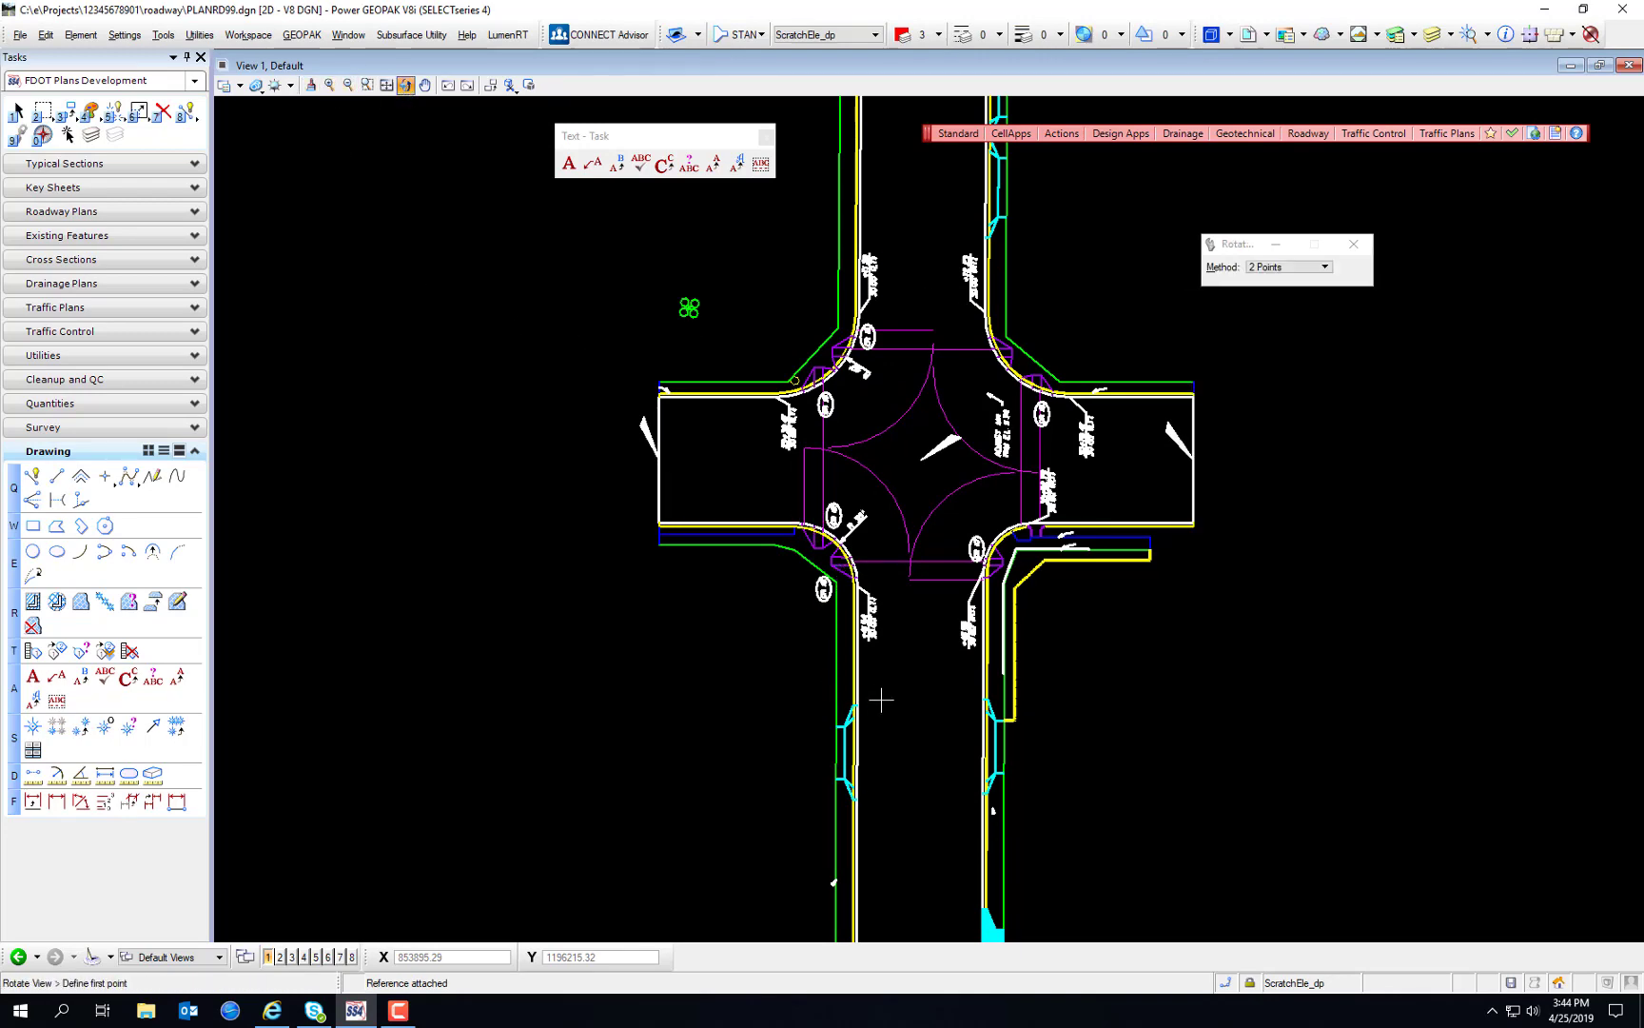
pyautogui.scroll(8, 838, 609)
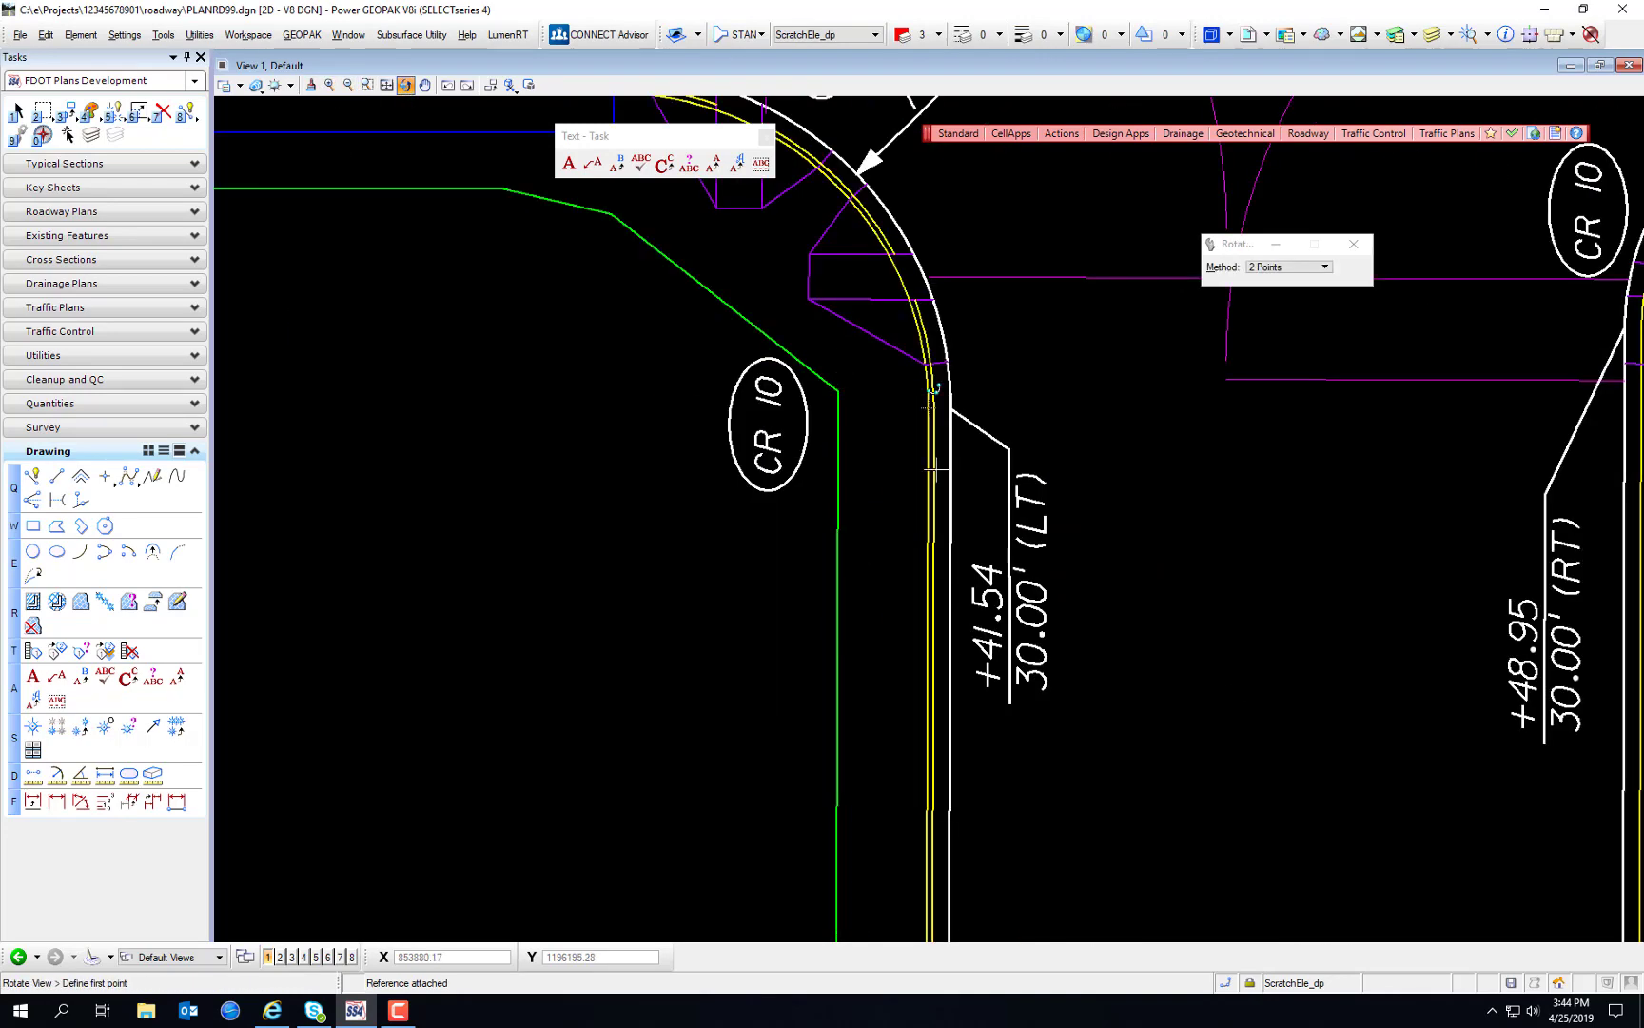
pyautogui.click(951, 409)
pyautogui.scroll(-6, 970, 914)
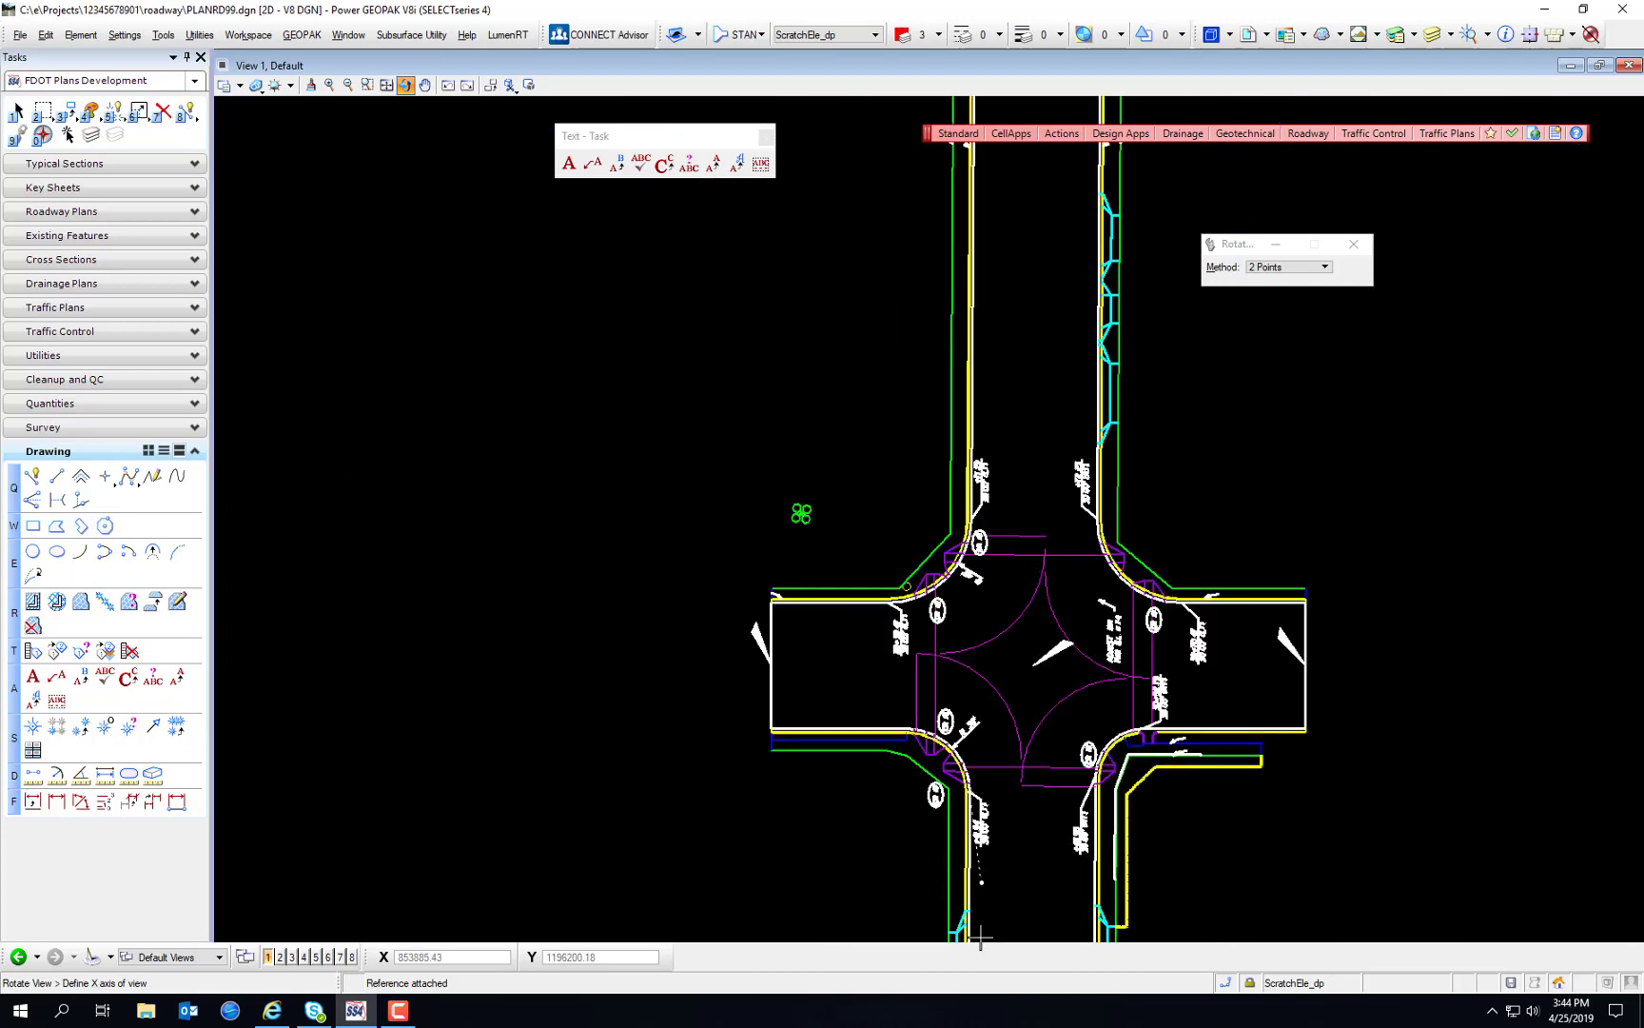
pyautogui.click(1020, 837)
# Step: Zoom and pan to frame the whole intersection in the view
pyautogui.scroll(4, 938, 470)
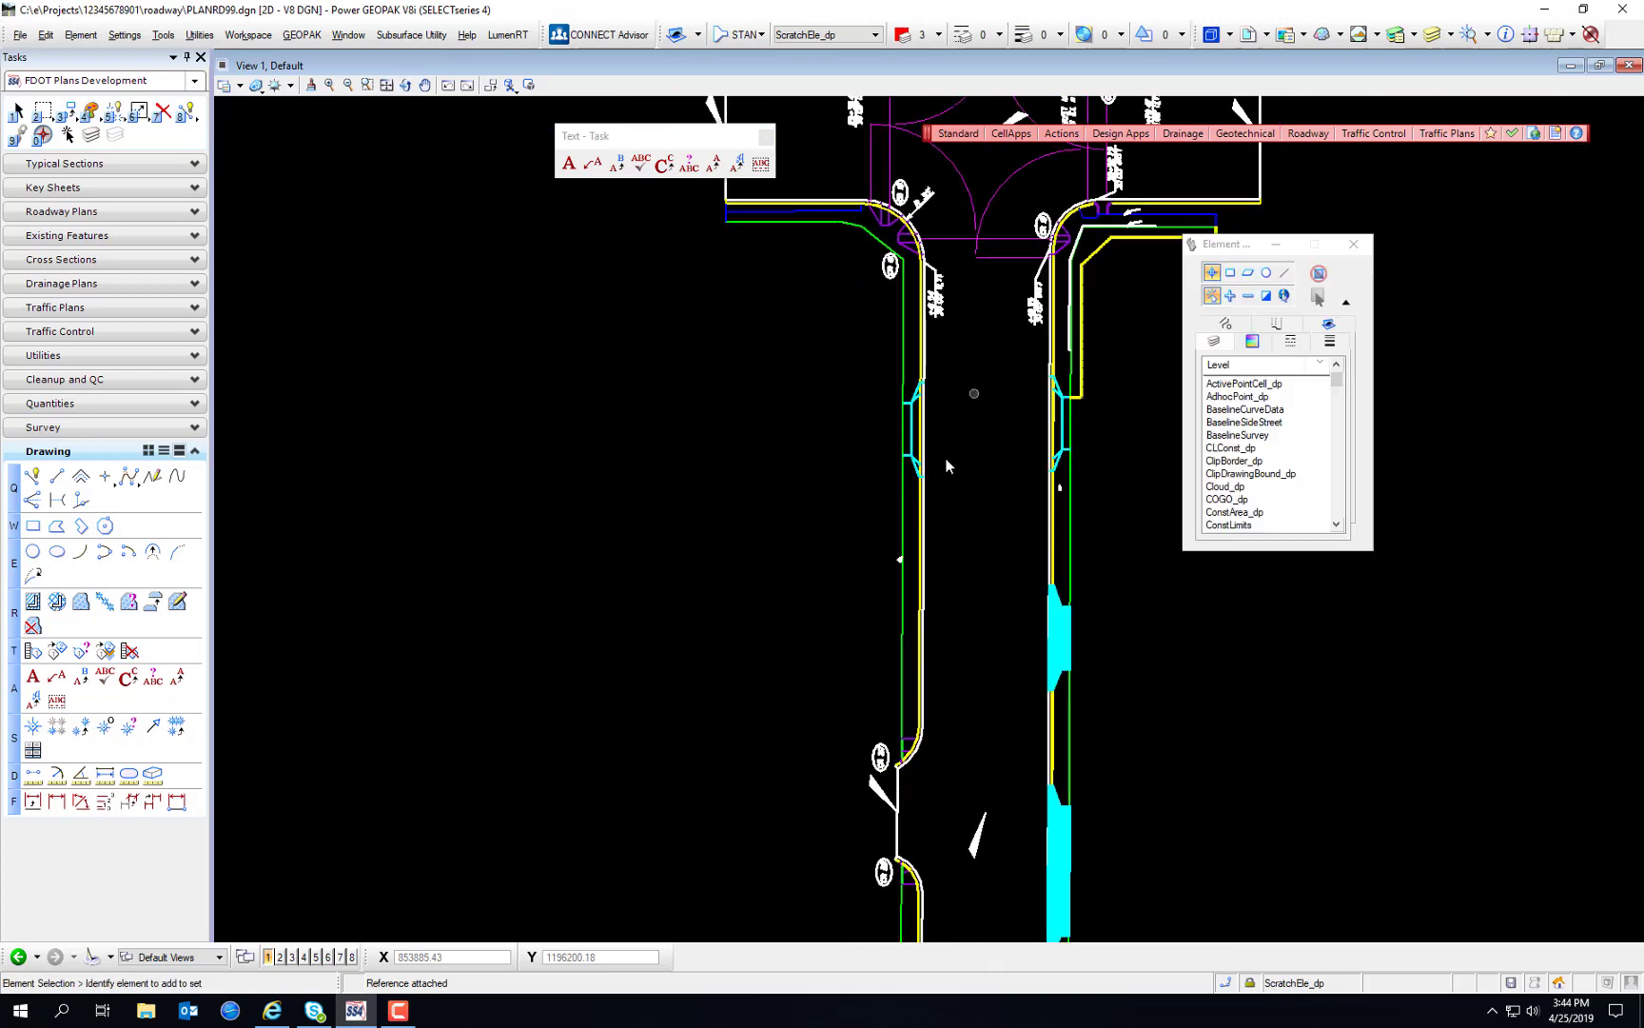
pyautogui.scroll(3, 918, 324)
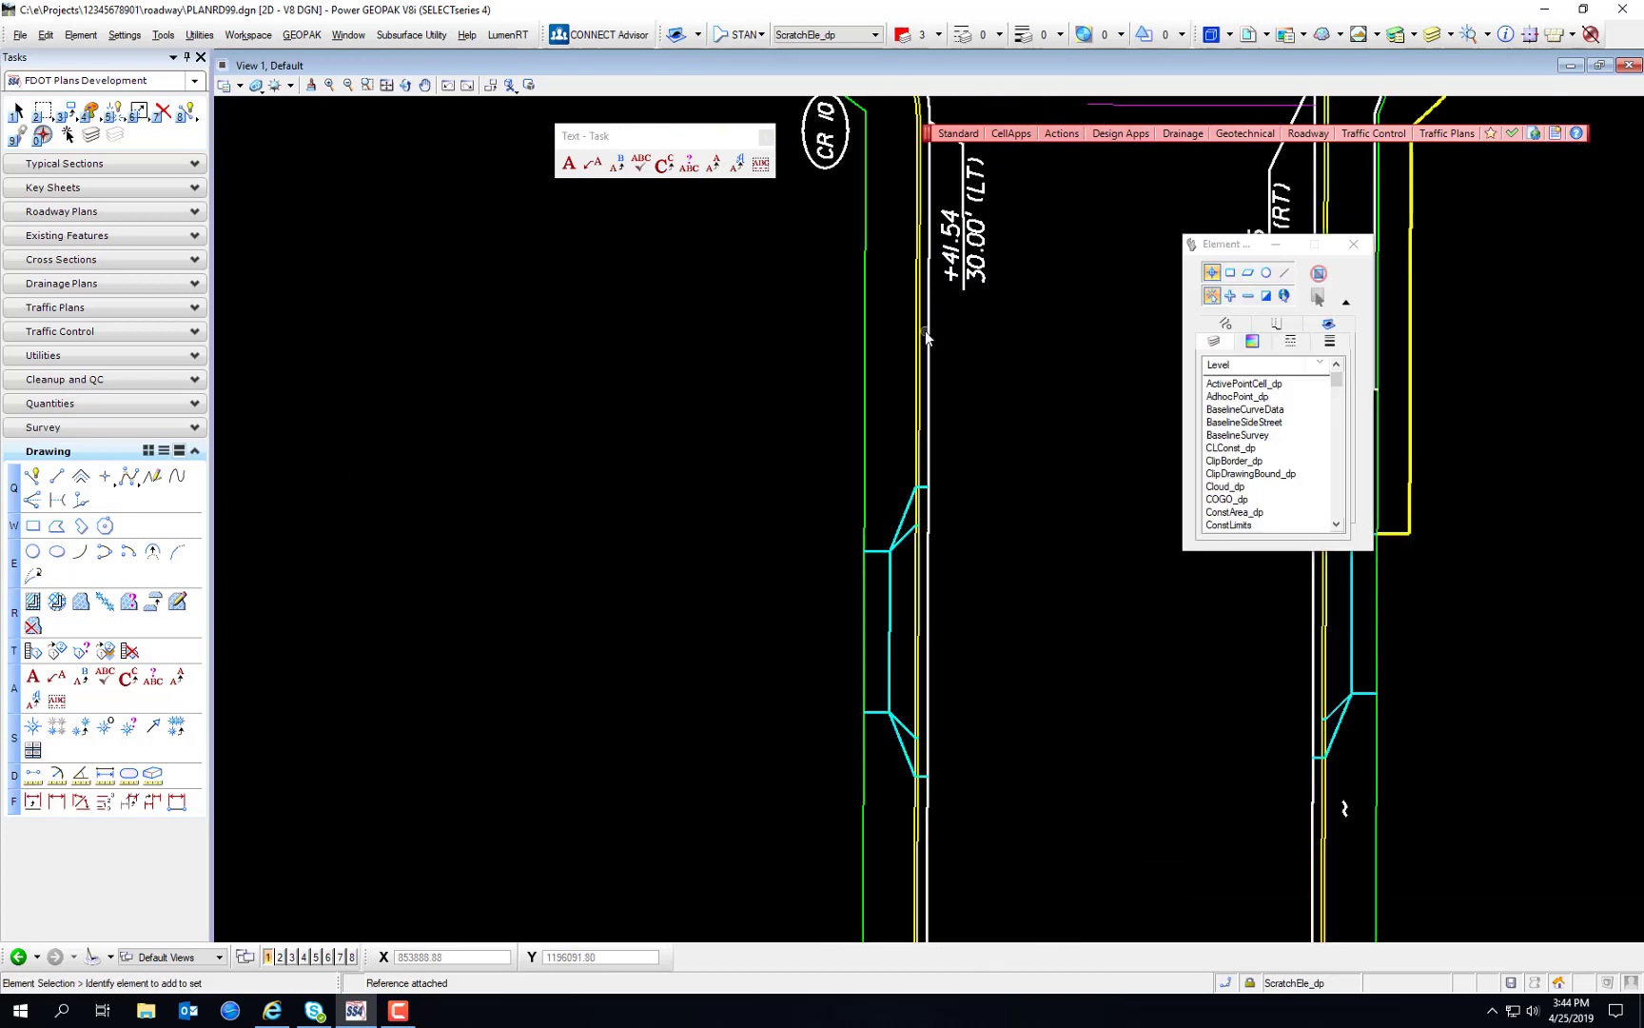
pyautogui.click(275, 84)
pyautogui.moveTo(594, 522)
pyautogui.mouseDown(button='middle')
pyautogui.moveTo(533, 494)
pyautogui.moveTo(510, 528)
pyautogui.mouseUp(button='middle')
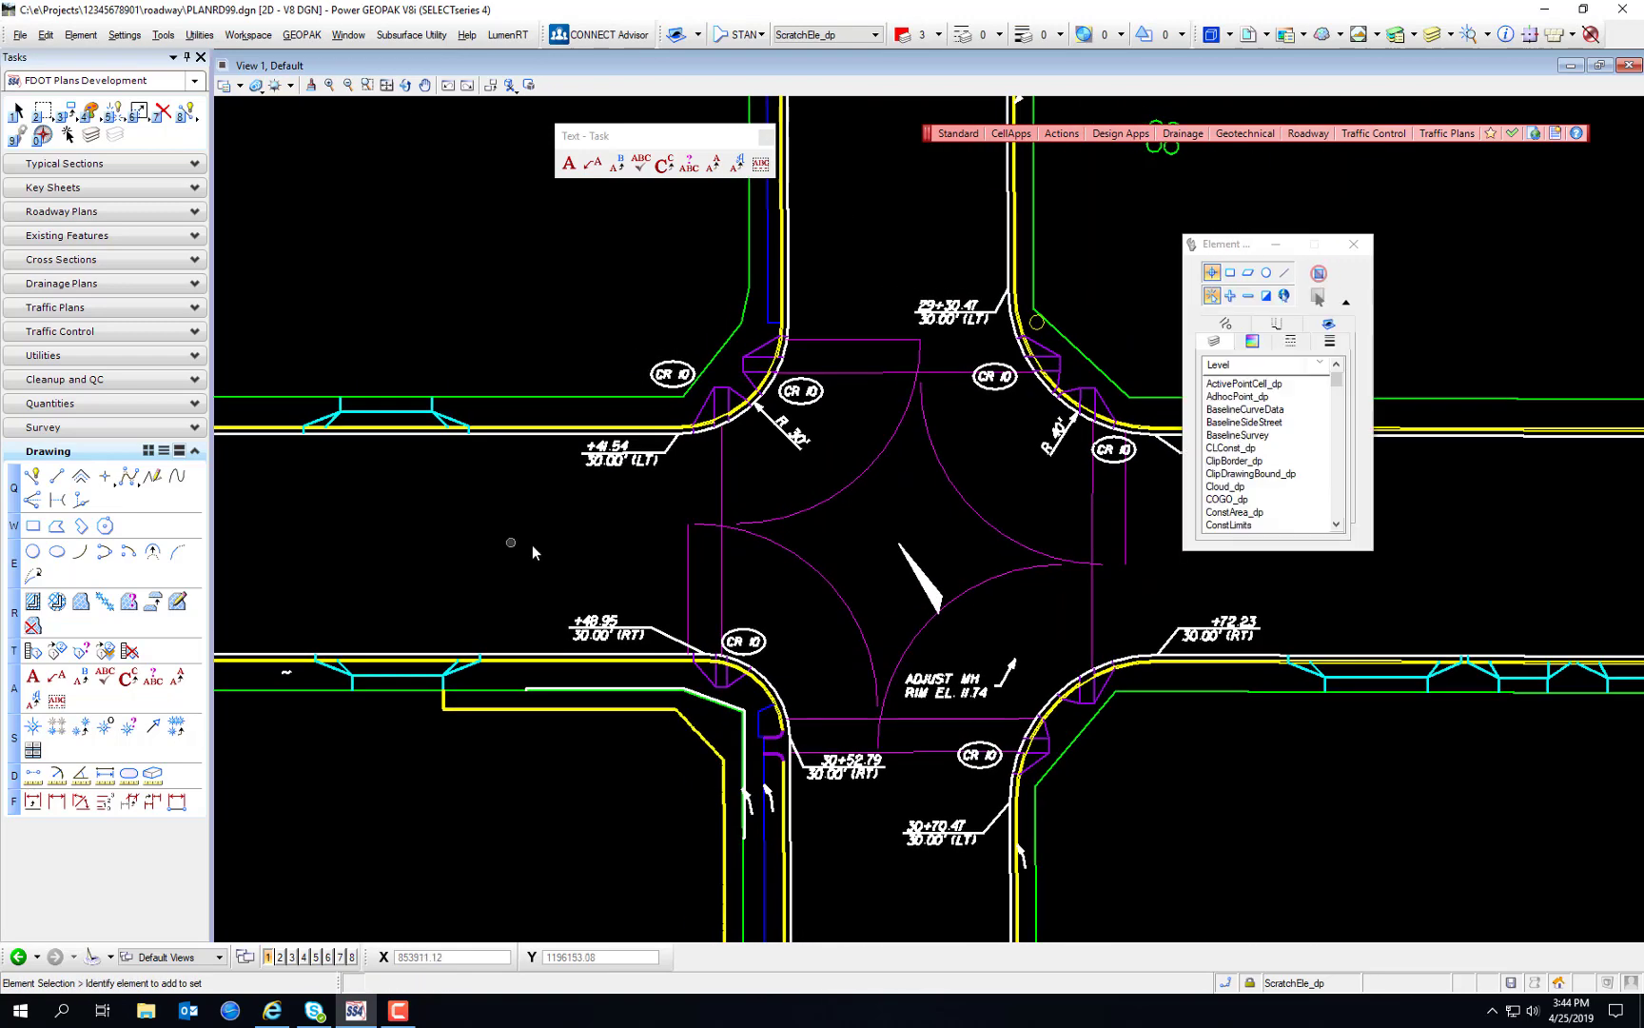
pyautogui.scroll(-4, 780, 494)
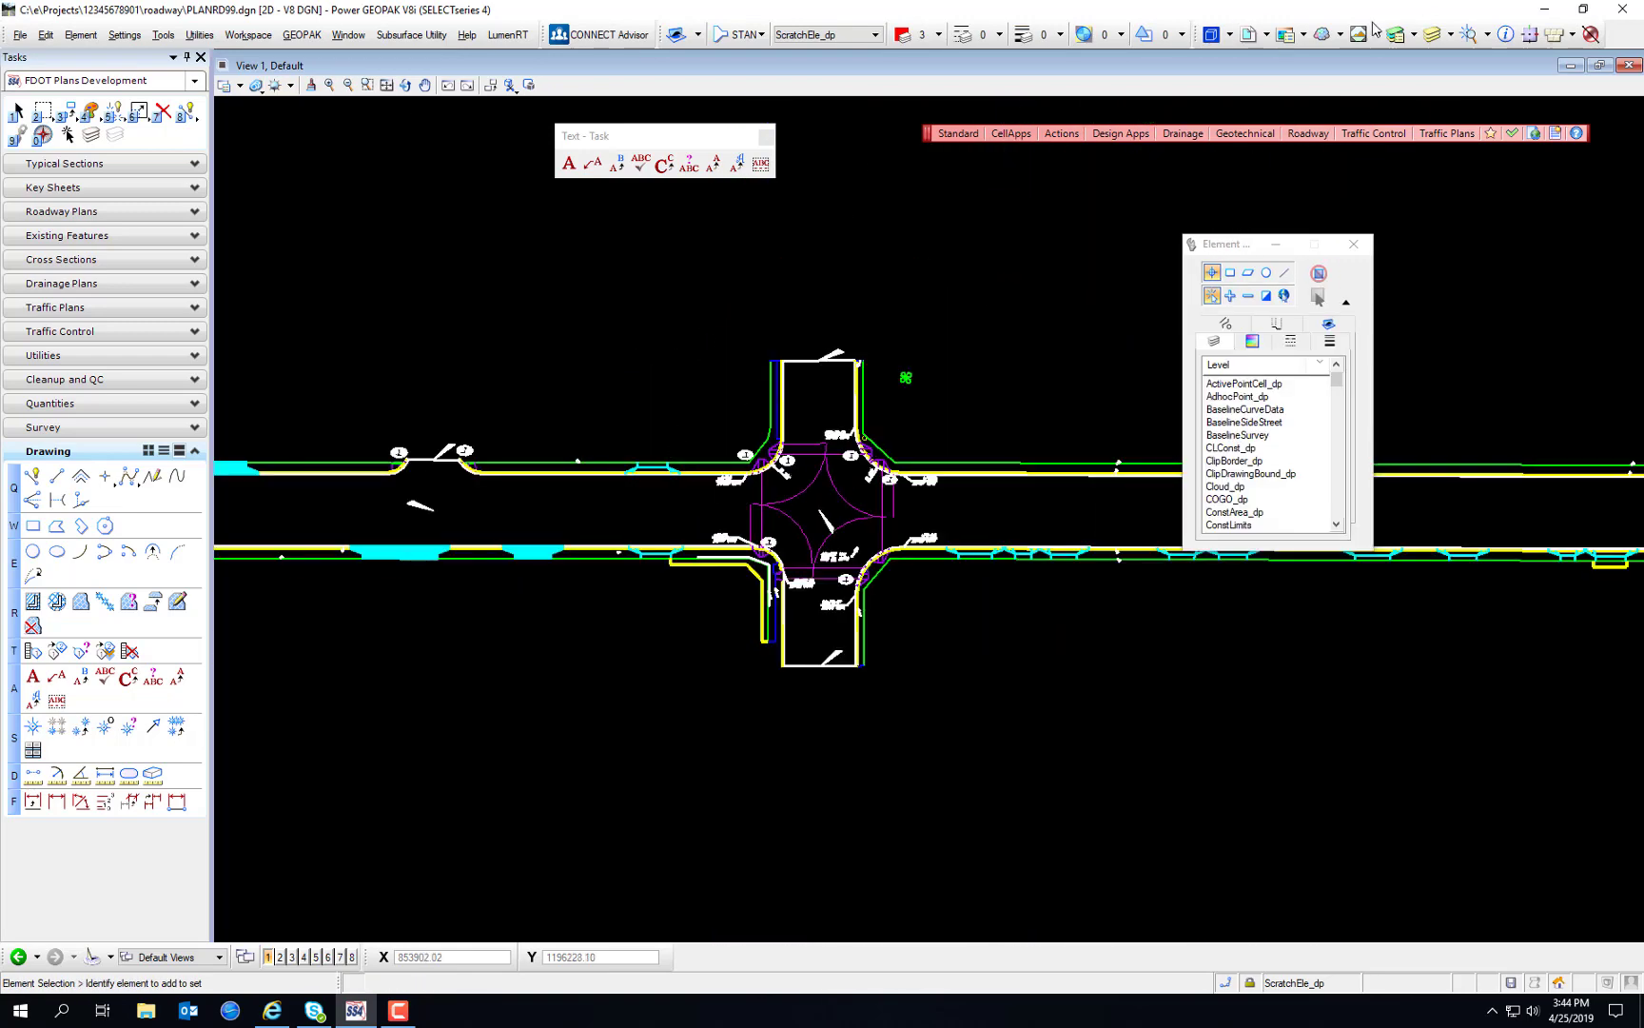
# Step: Place the shplan plan sheet border cell around the intersection
pyautogui.click(1327, 135)
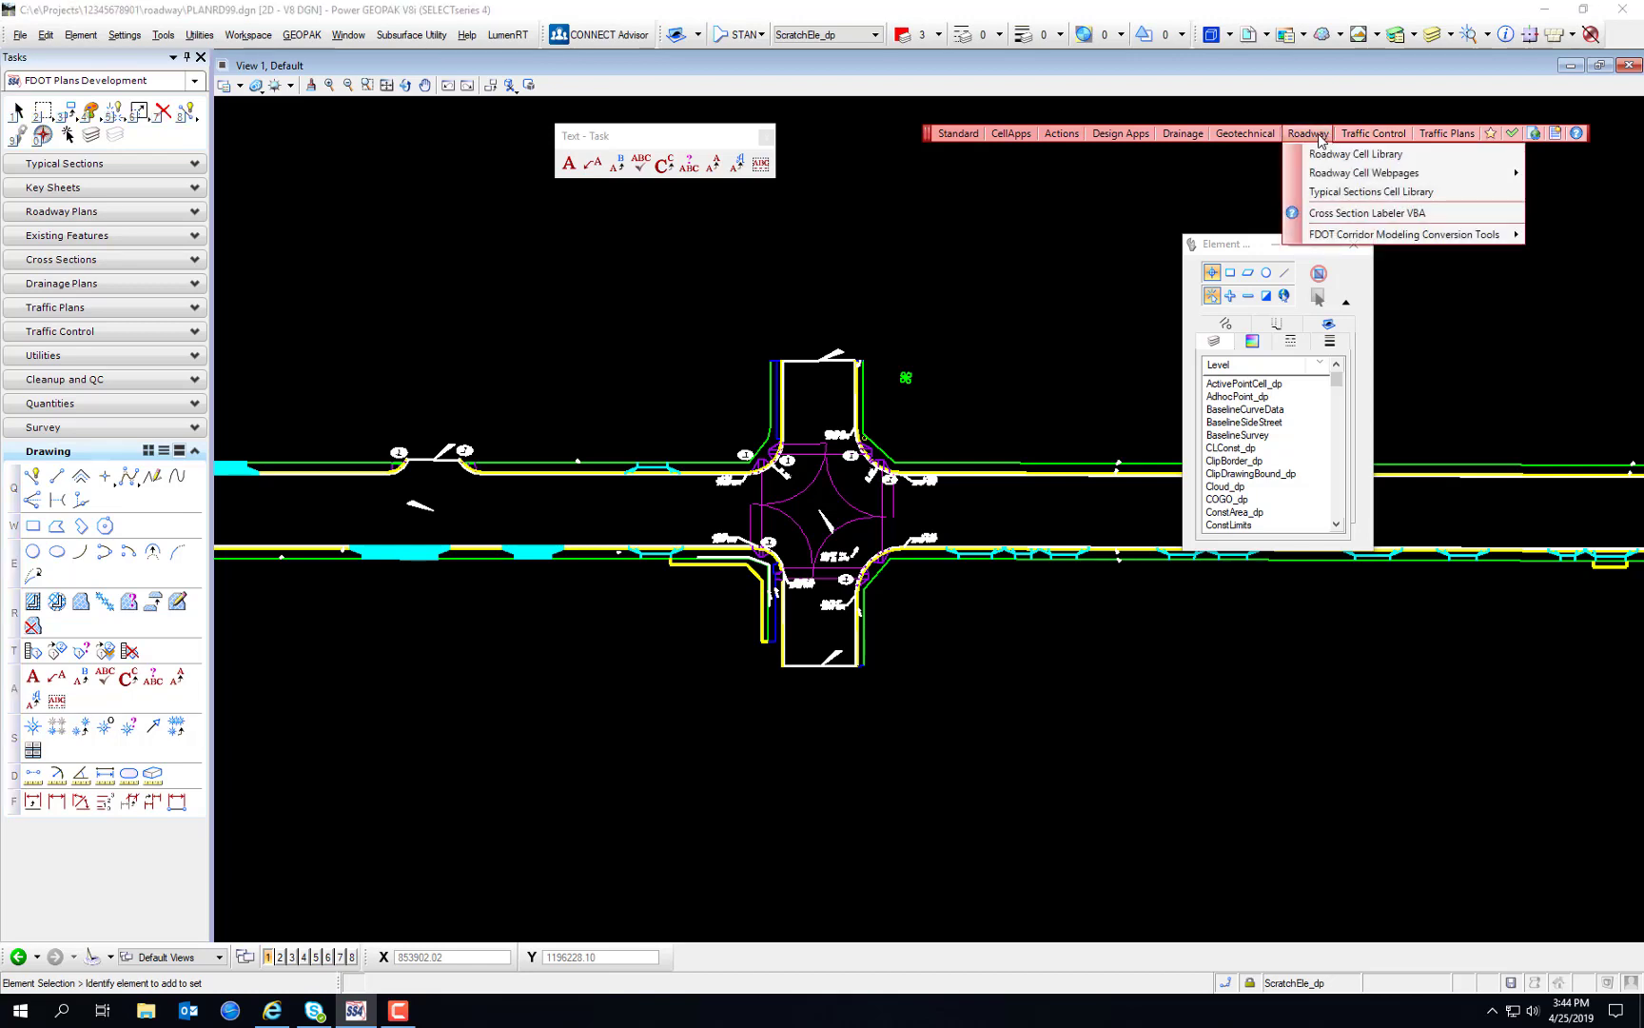
pyautogui.moveTo(1062, 133)
pyautogui.moveTo(1096, 271)
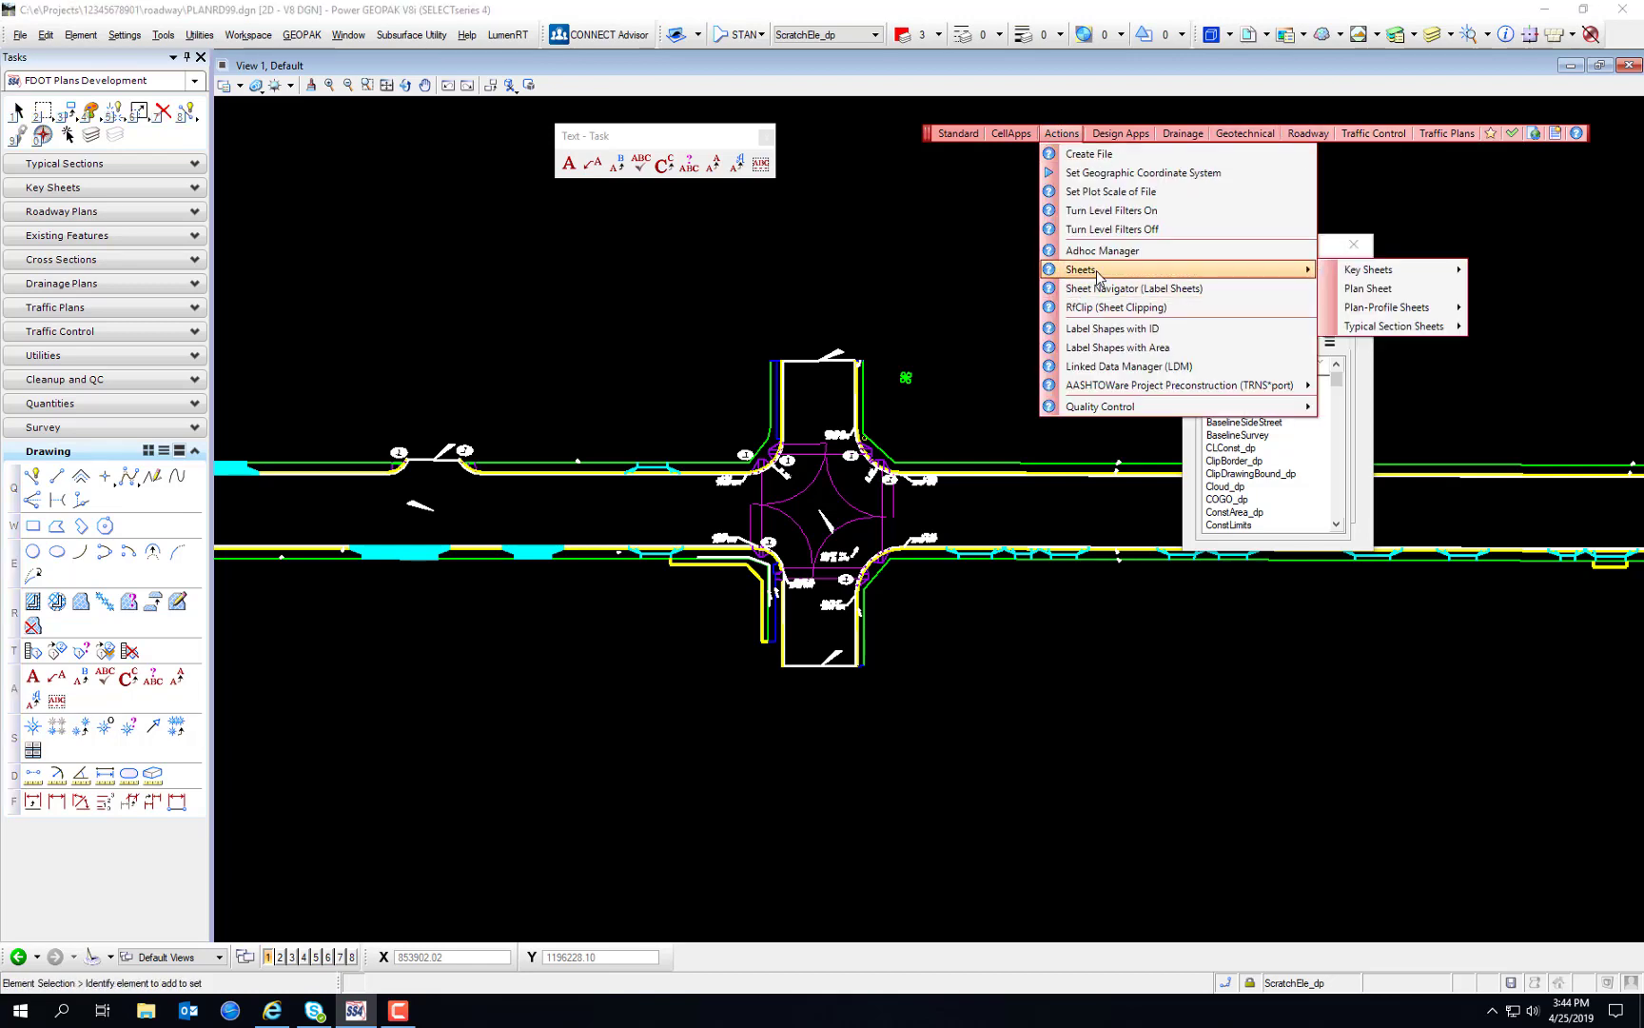
pyautogui.moveTo(1435, 276)
pyautogui.click(1368, 288)
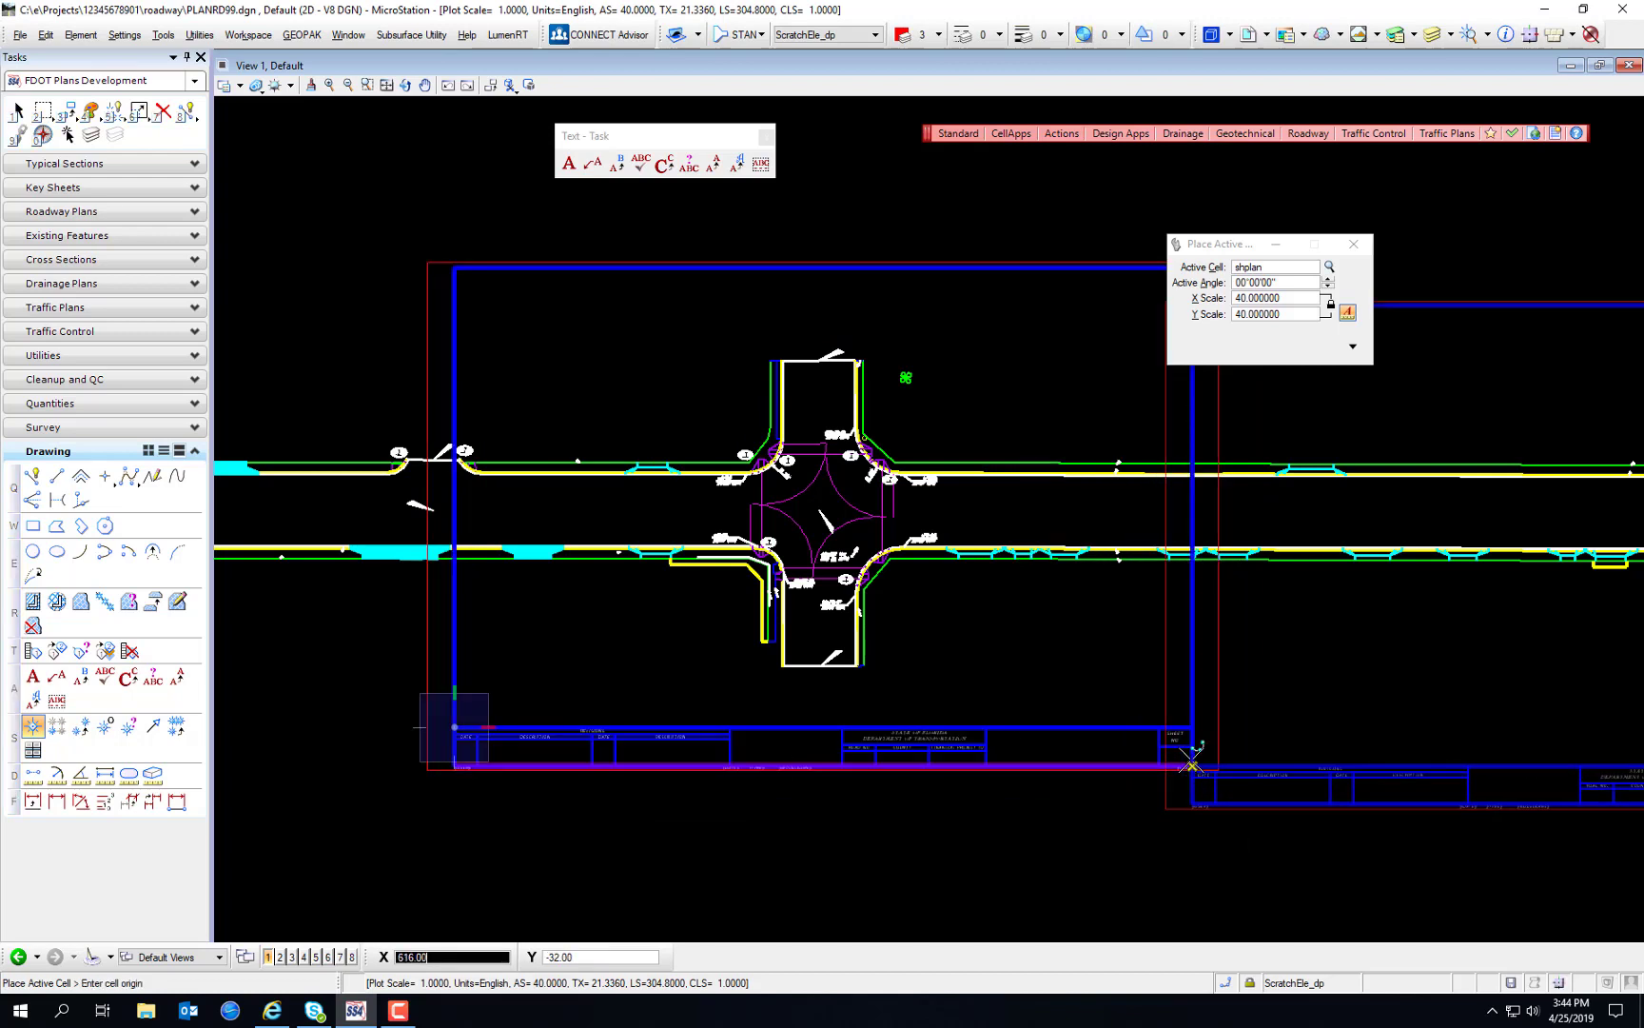
pyautogui.click(454, 767)
pyautogui.press('Escape')
# Step: Move the selection settings window aside, select the sheet border, then switch to Place Text
pyautogui.moveTo(1213, 250); pyautogui.dragTo(1473, 199)
pyautogui.click(1577, 257)
pyautogui.click(692, 735)
pyautogui.click(32, 626)
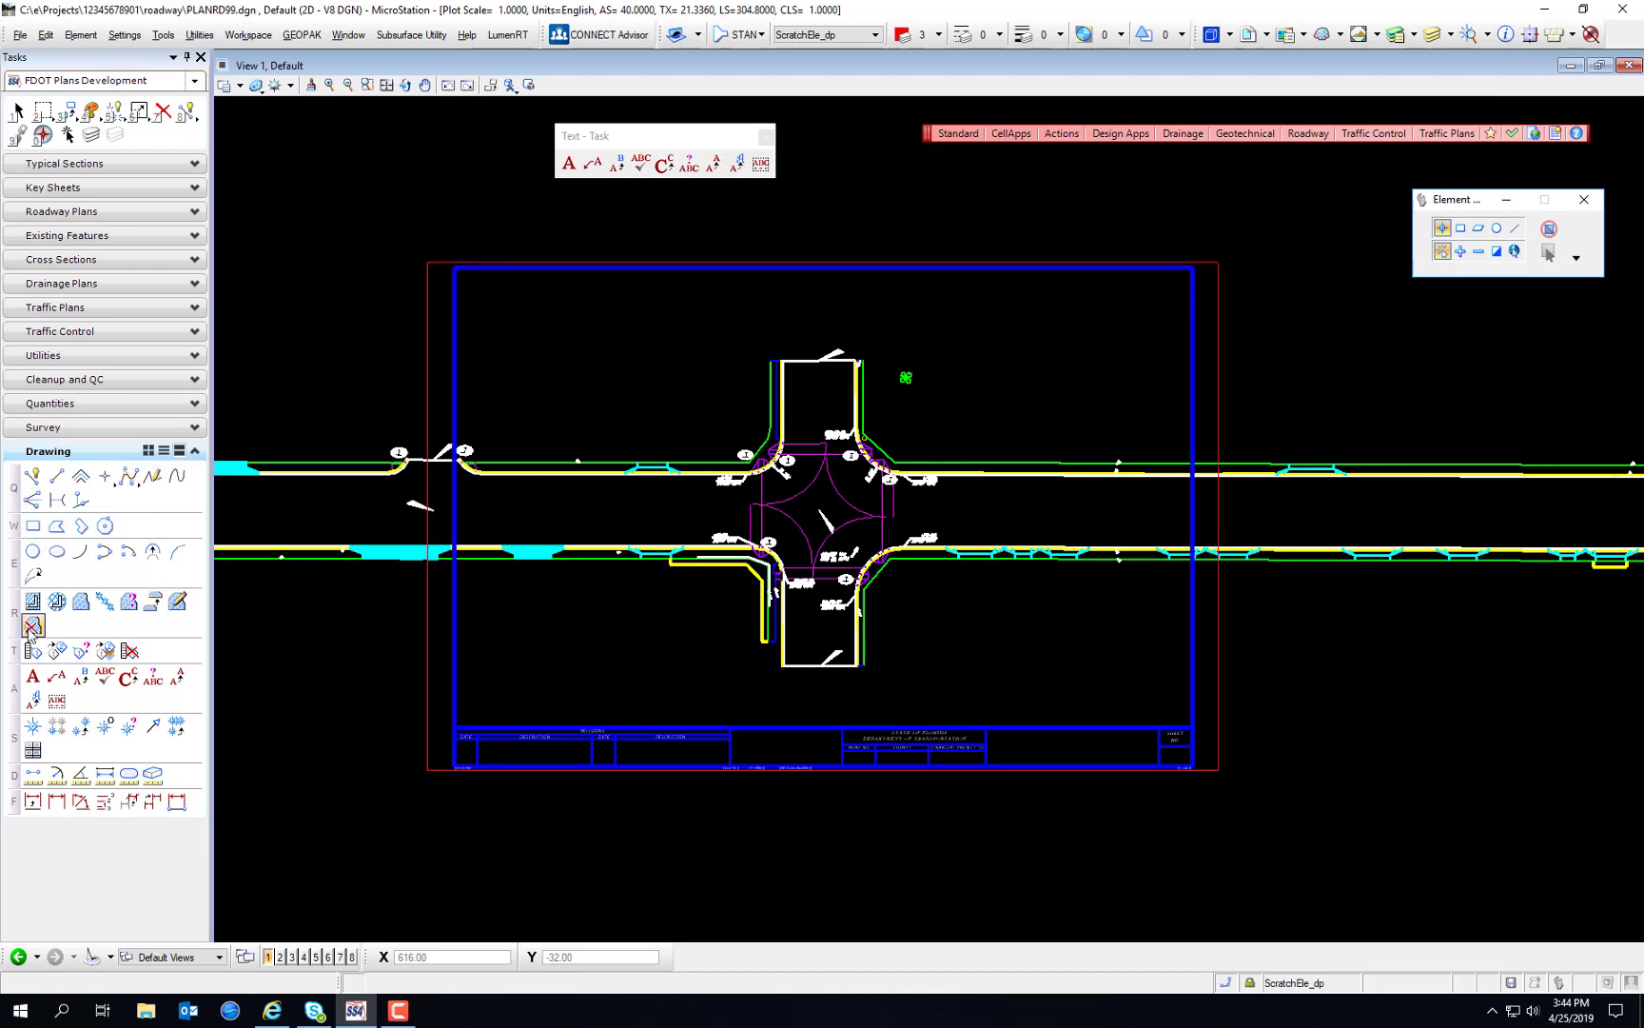
pyautogui.click(32, 676)
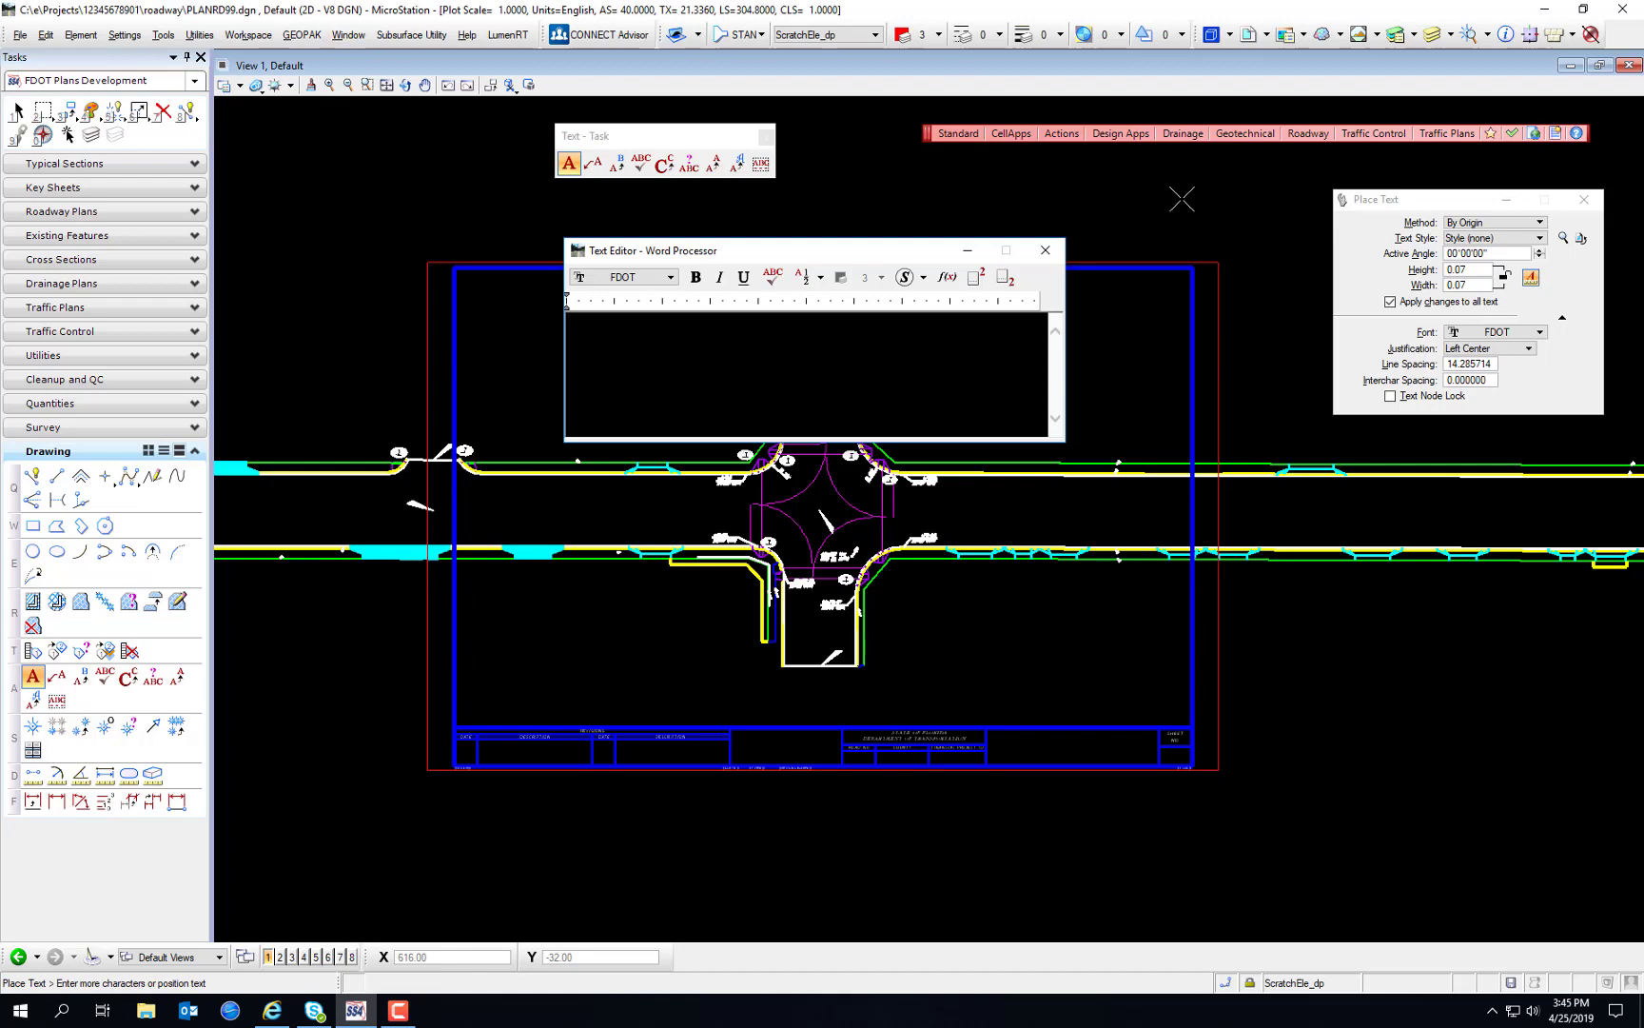
# Step: Use text style FDOT (Medium) at 0.10 height, Left Top, on active level TextMisc
pyautogui.click(1507, 240)
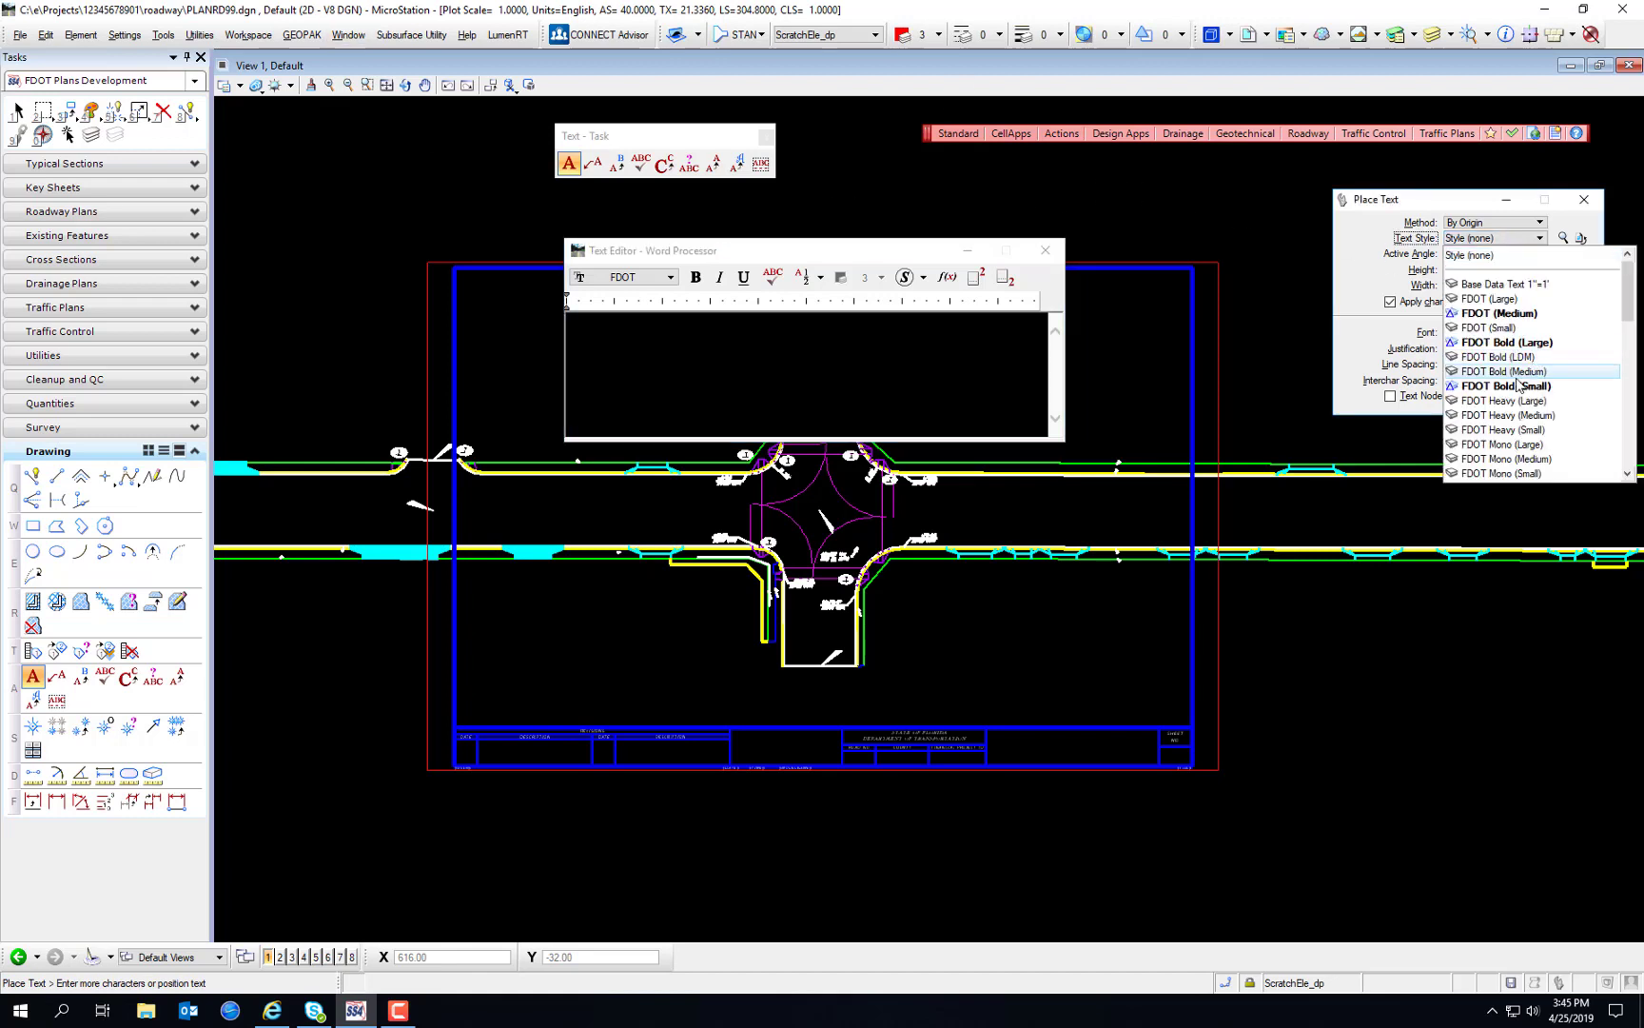
pyautogui.click(1519, 314)
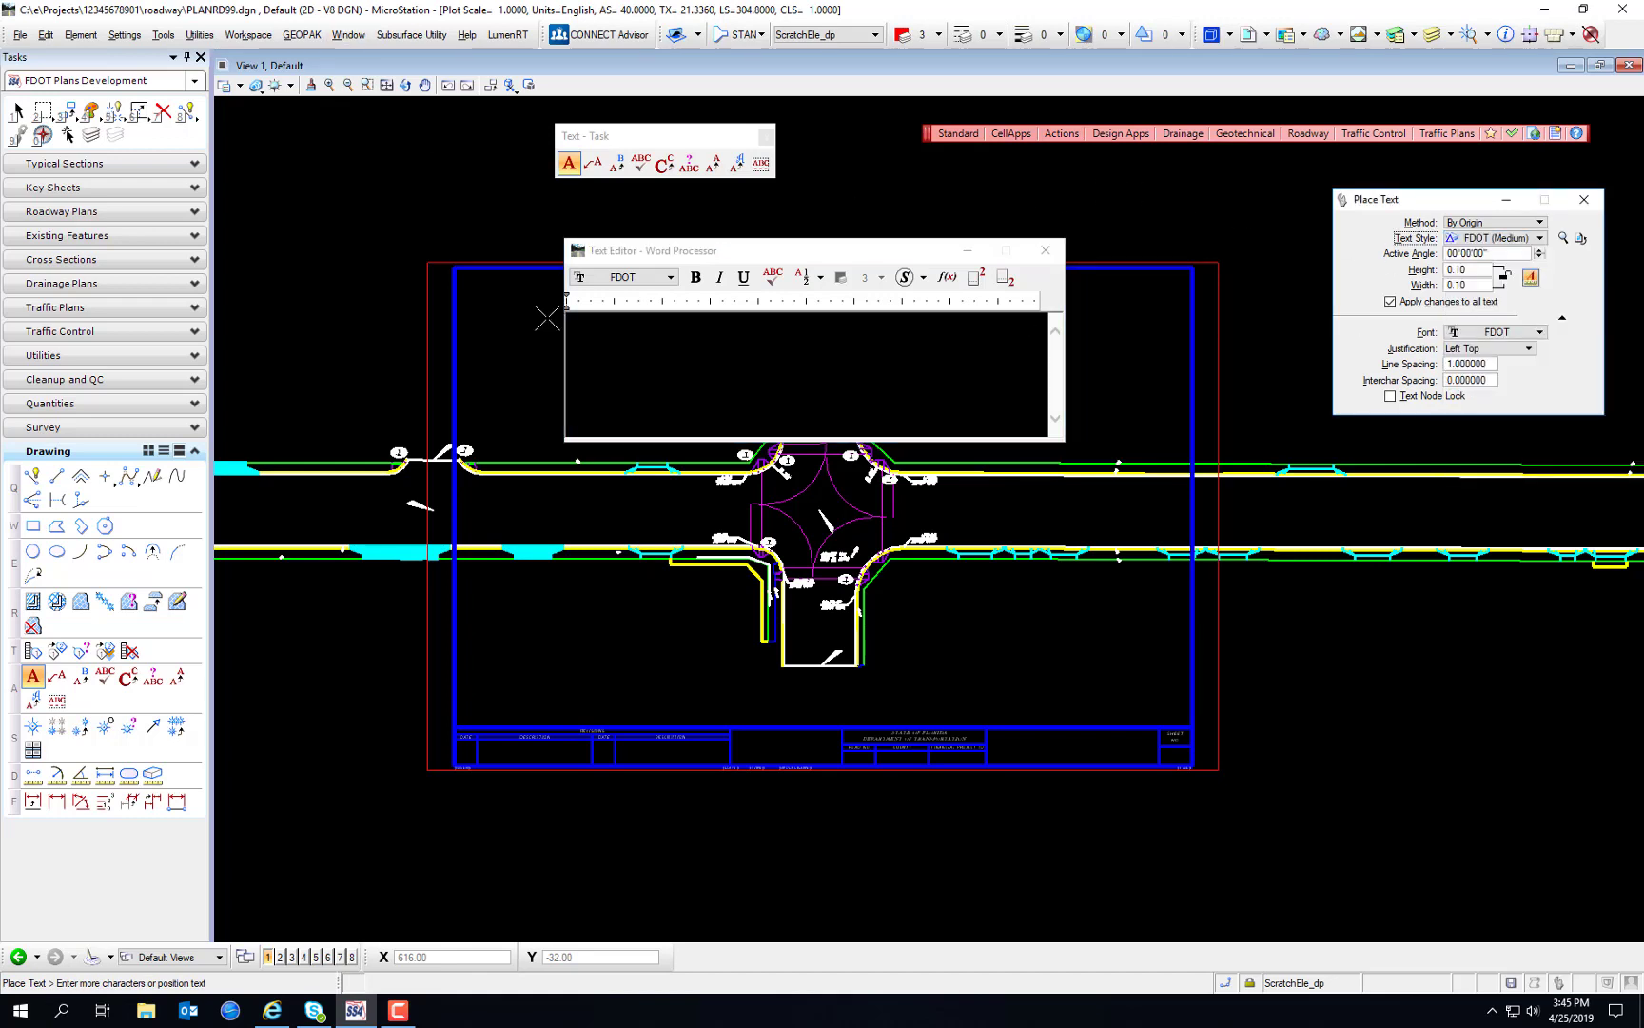
pyautogui.click(859, 35)
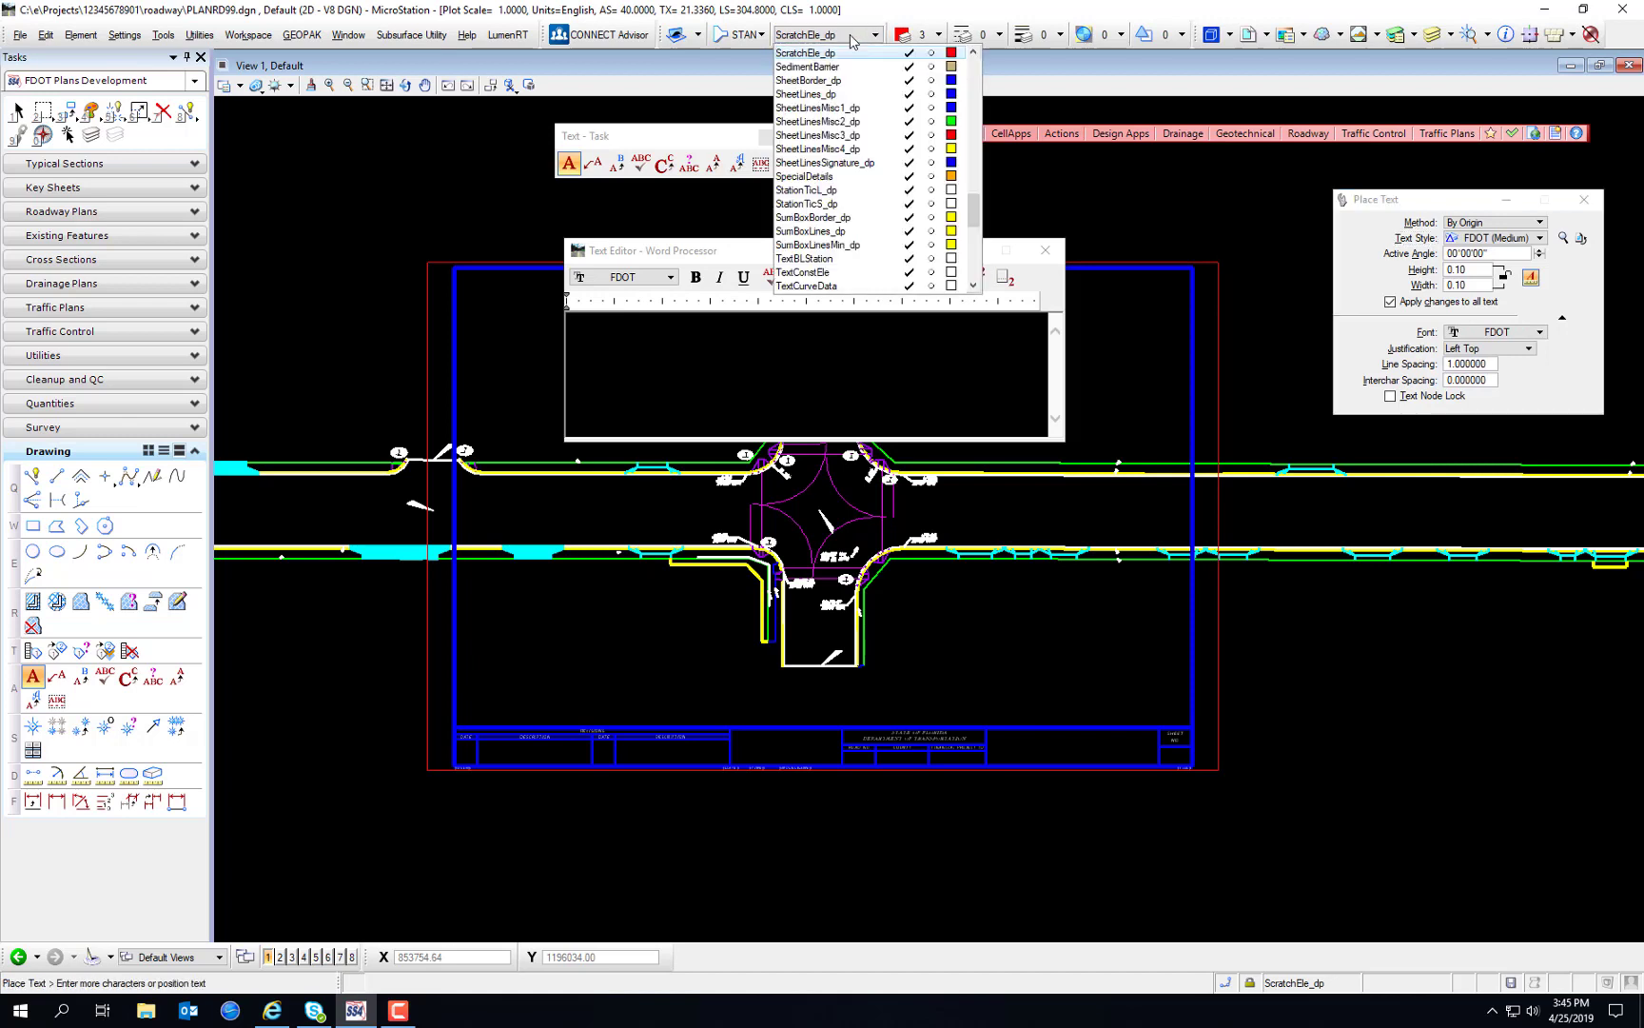
pyautogui.scroll(-3, 843, 250)
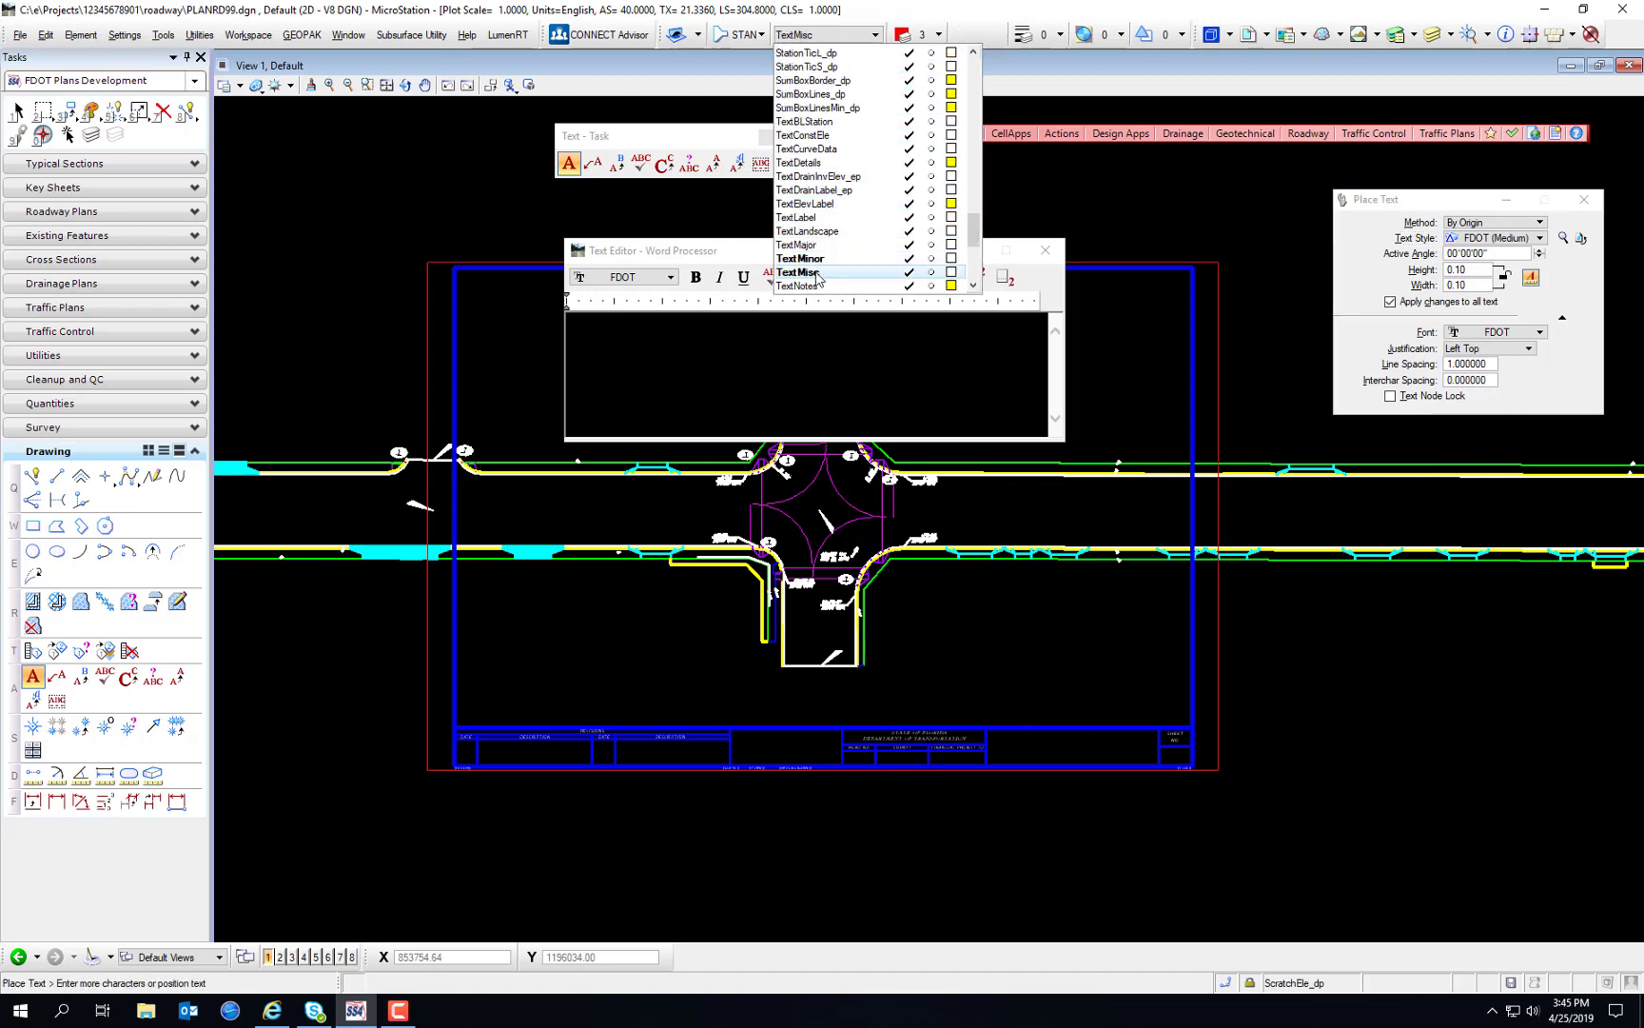
pyautogui.click(818, 273)
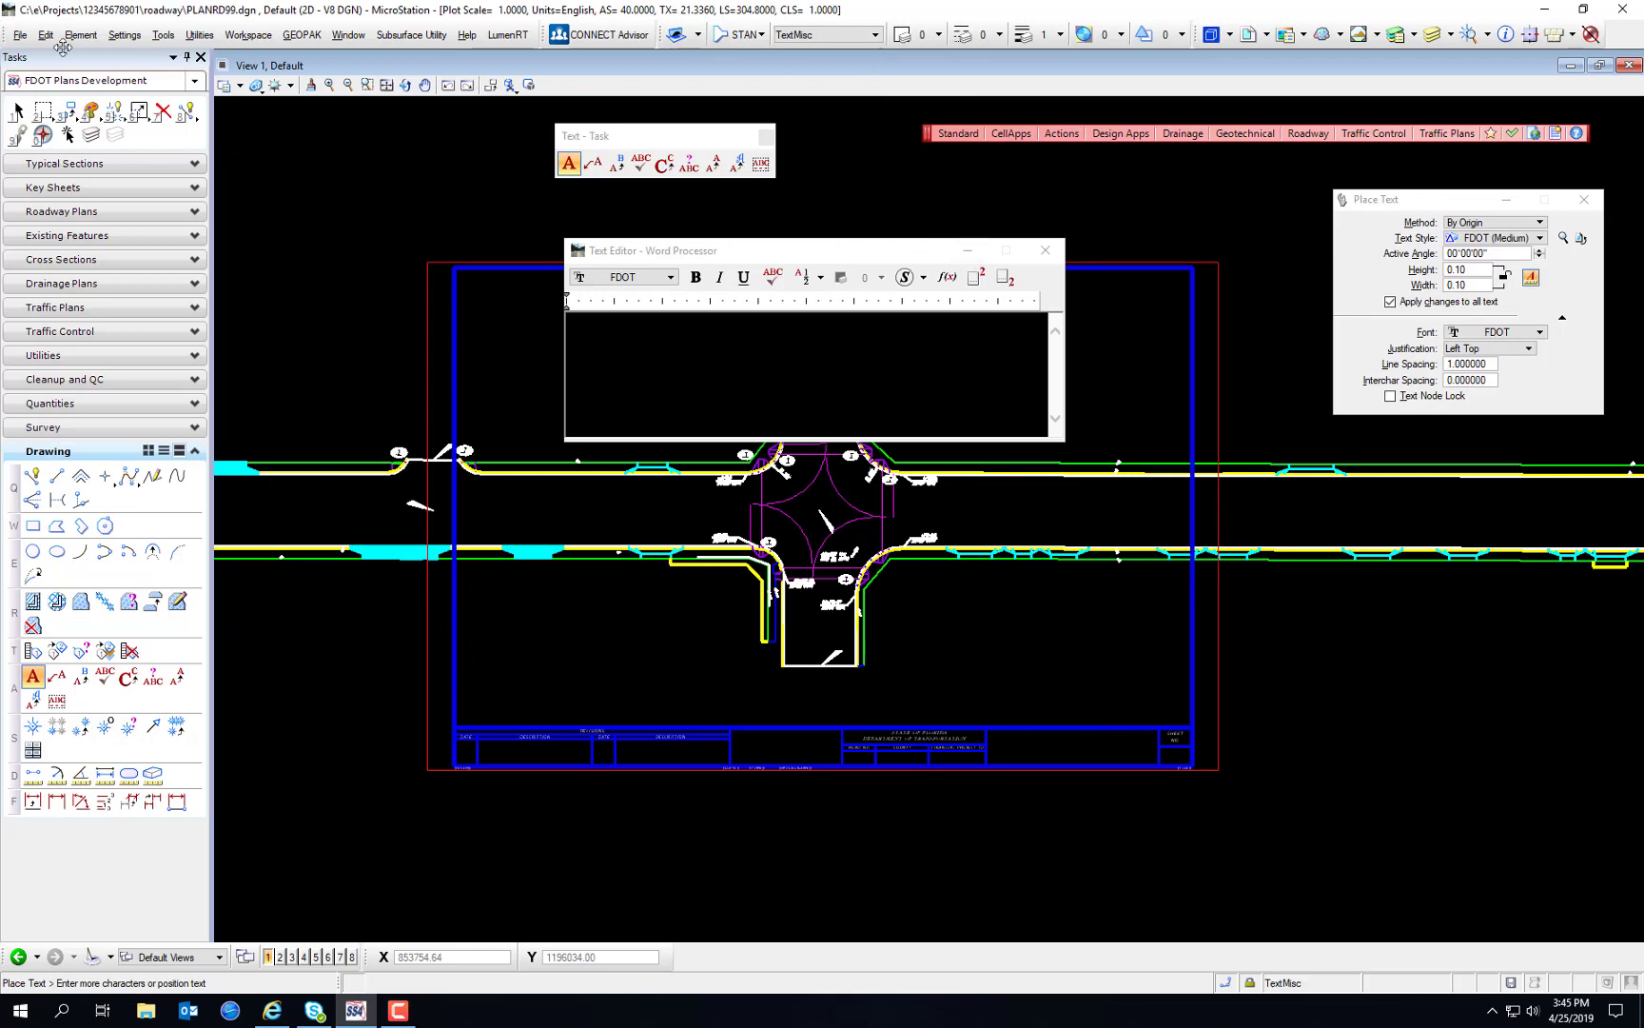
pyautogui.click(856, 36)
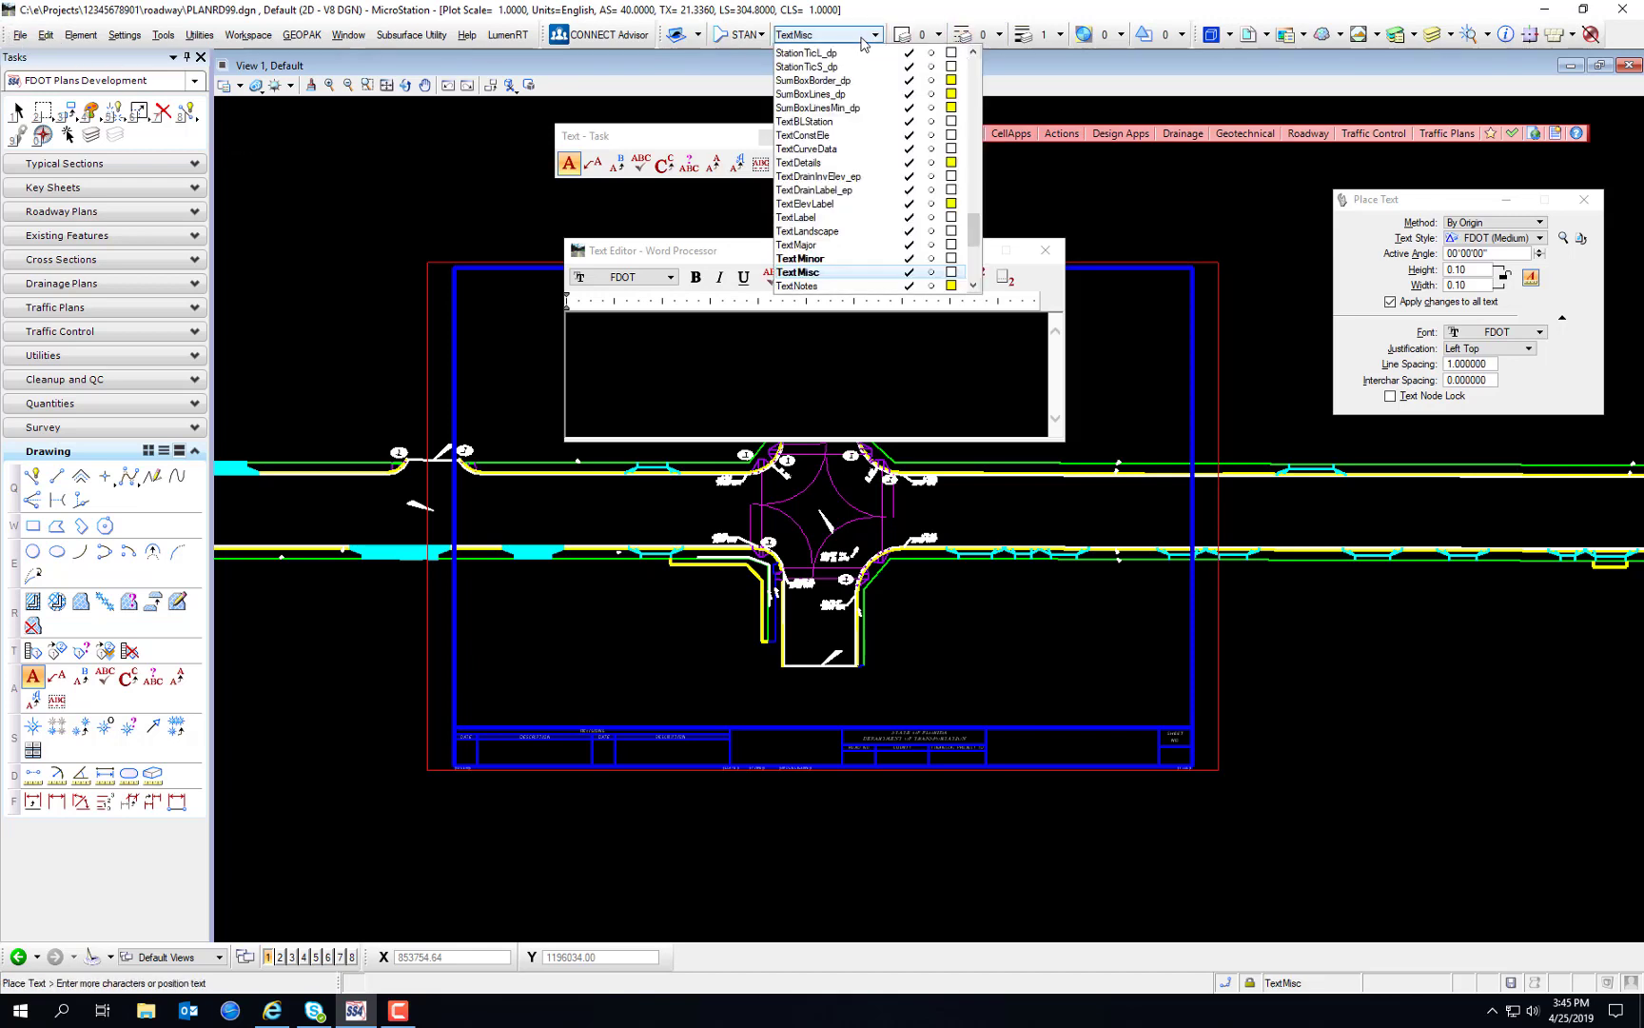
pyautogui.click(811, 279)
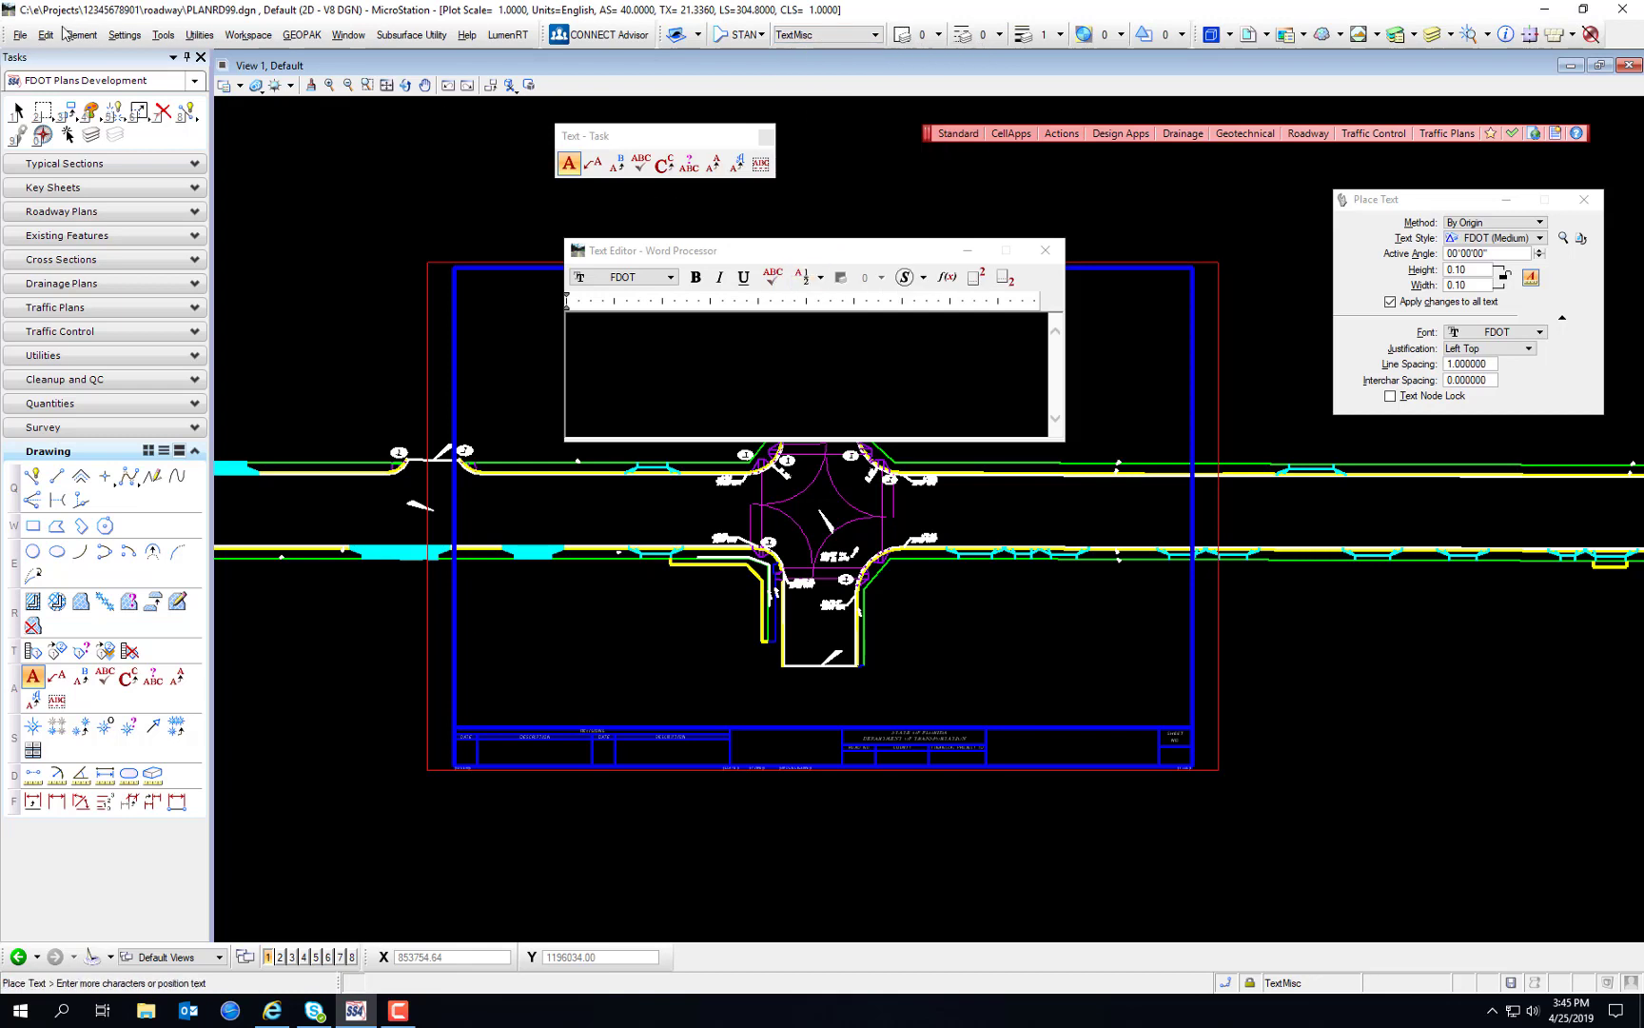
# Step: Change the drawing scale from 1:1 to 1:40 and end text placement
pyautogui.click(124, 35)
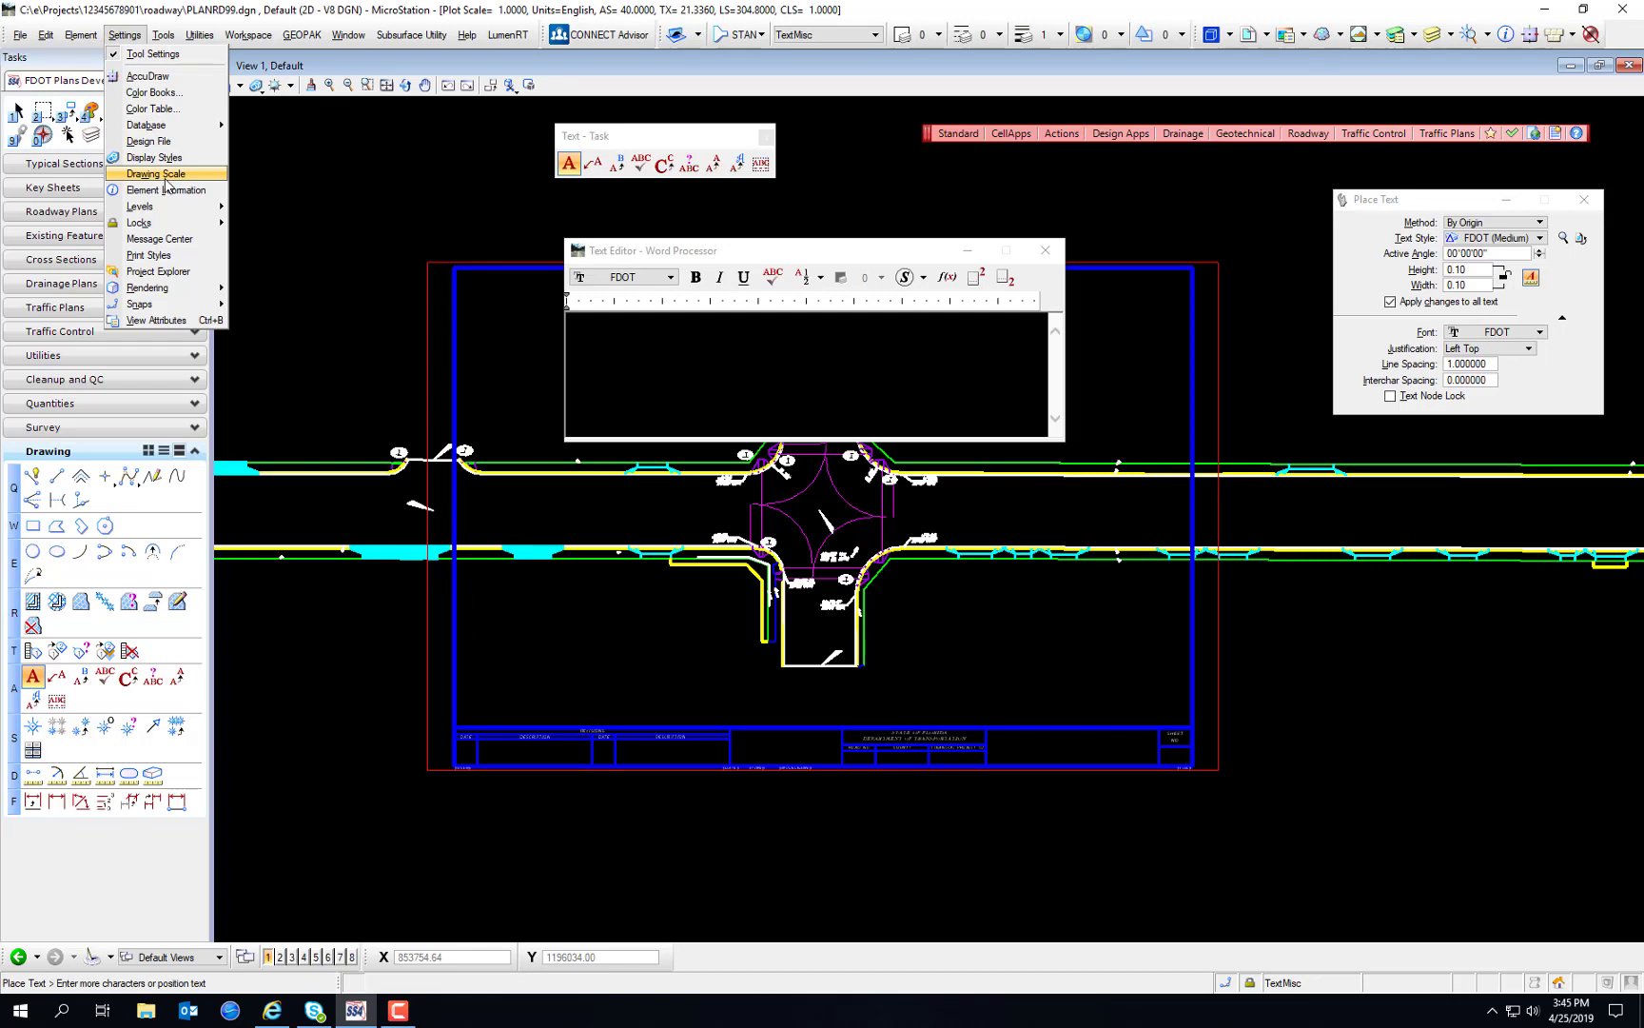
pyautogui.click(157, 174)
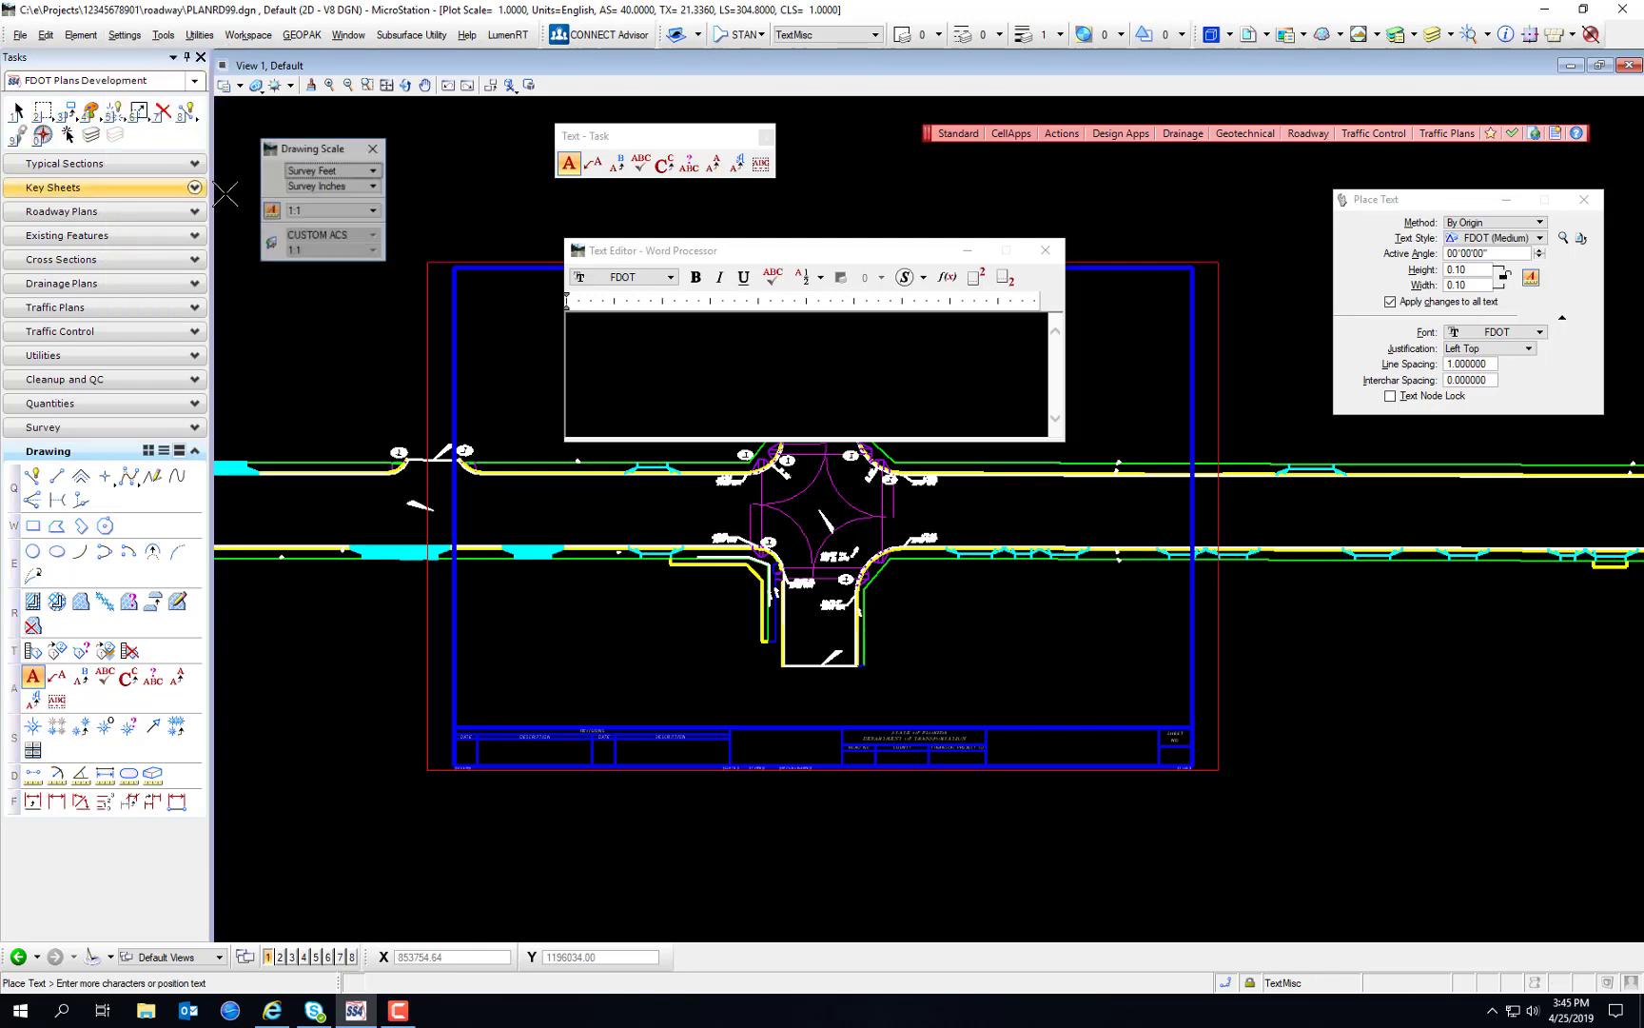
pyautogui.click(315, 212)
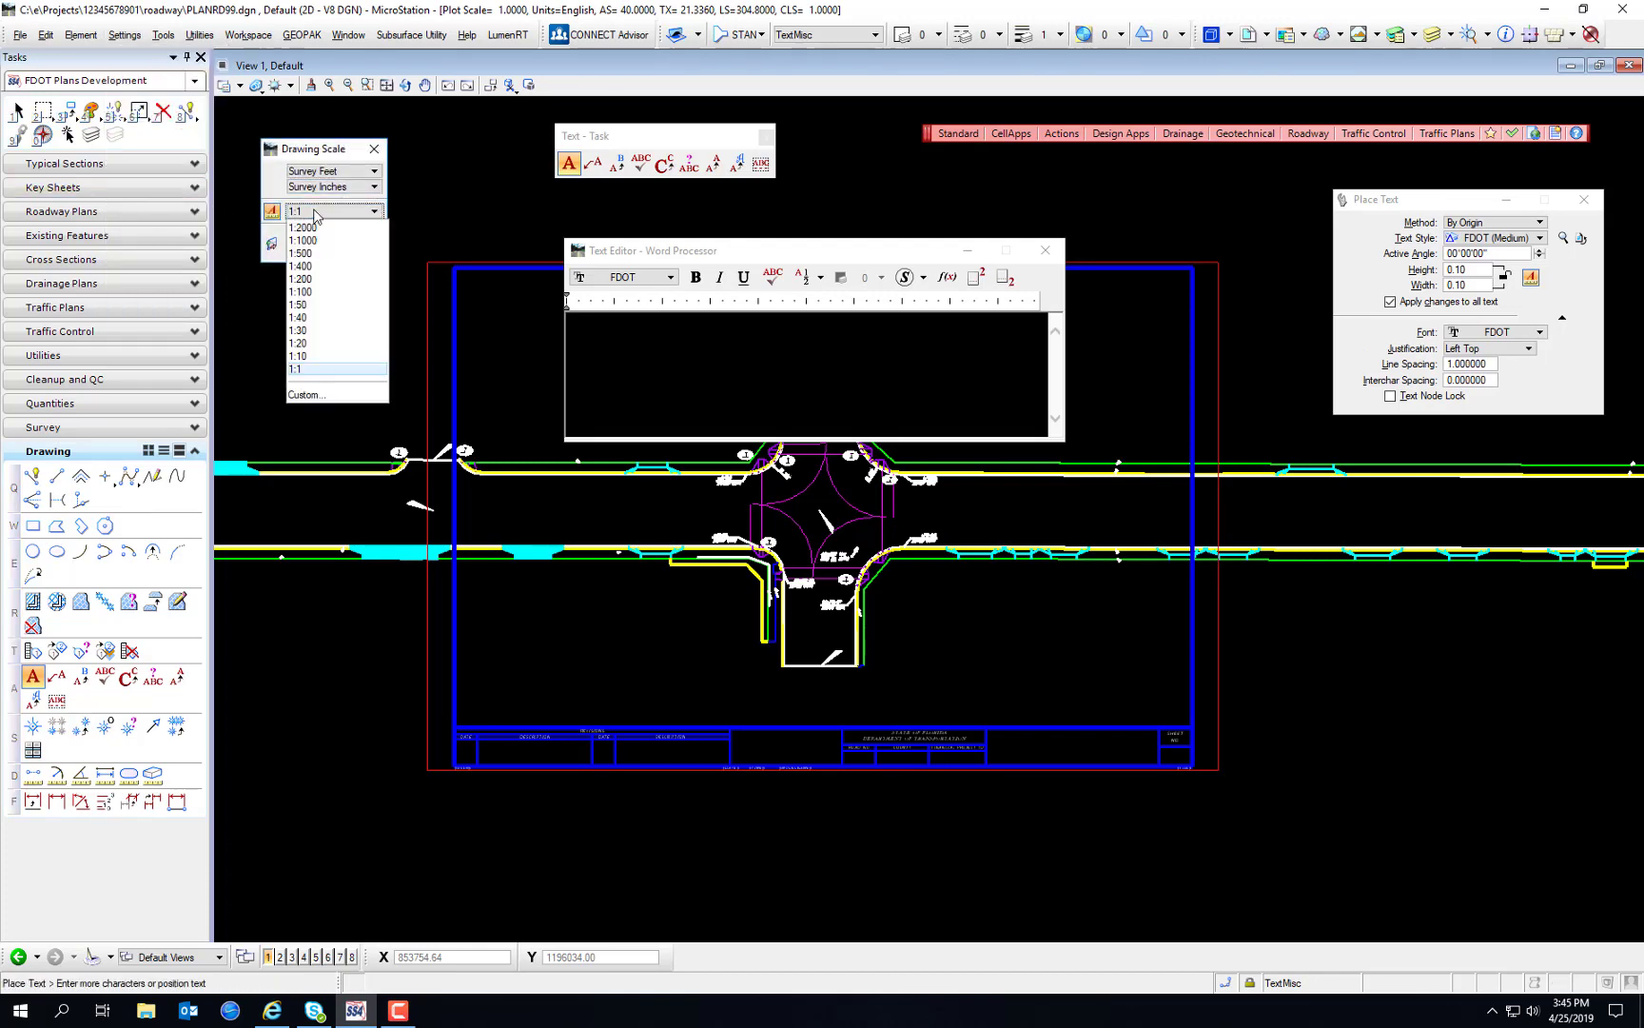
pyautogui.click(318, 324)
pyautogui.press('Escape')
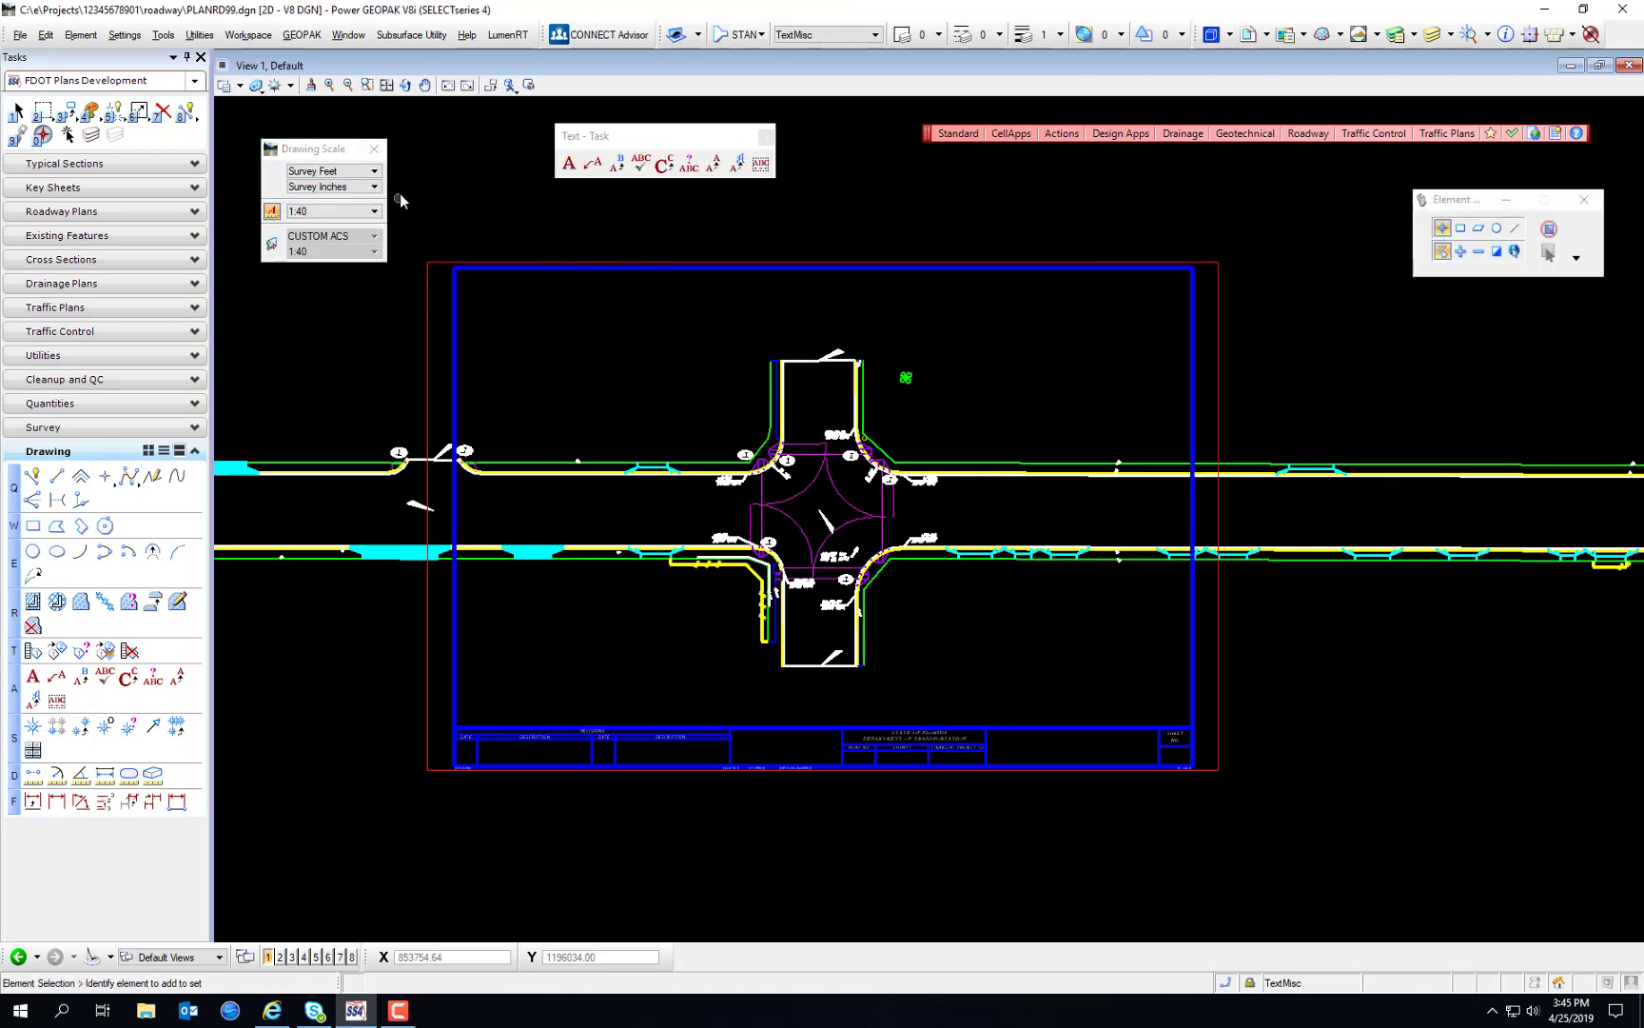
# Step: Place the text 'This is text' on level TextMisc just right of the intersection
pyautogui.click(374, 149)
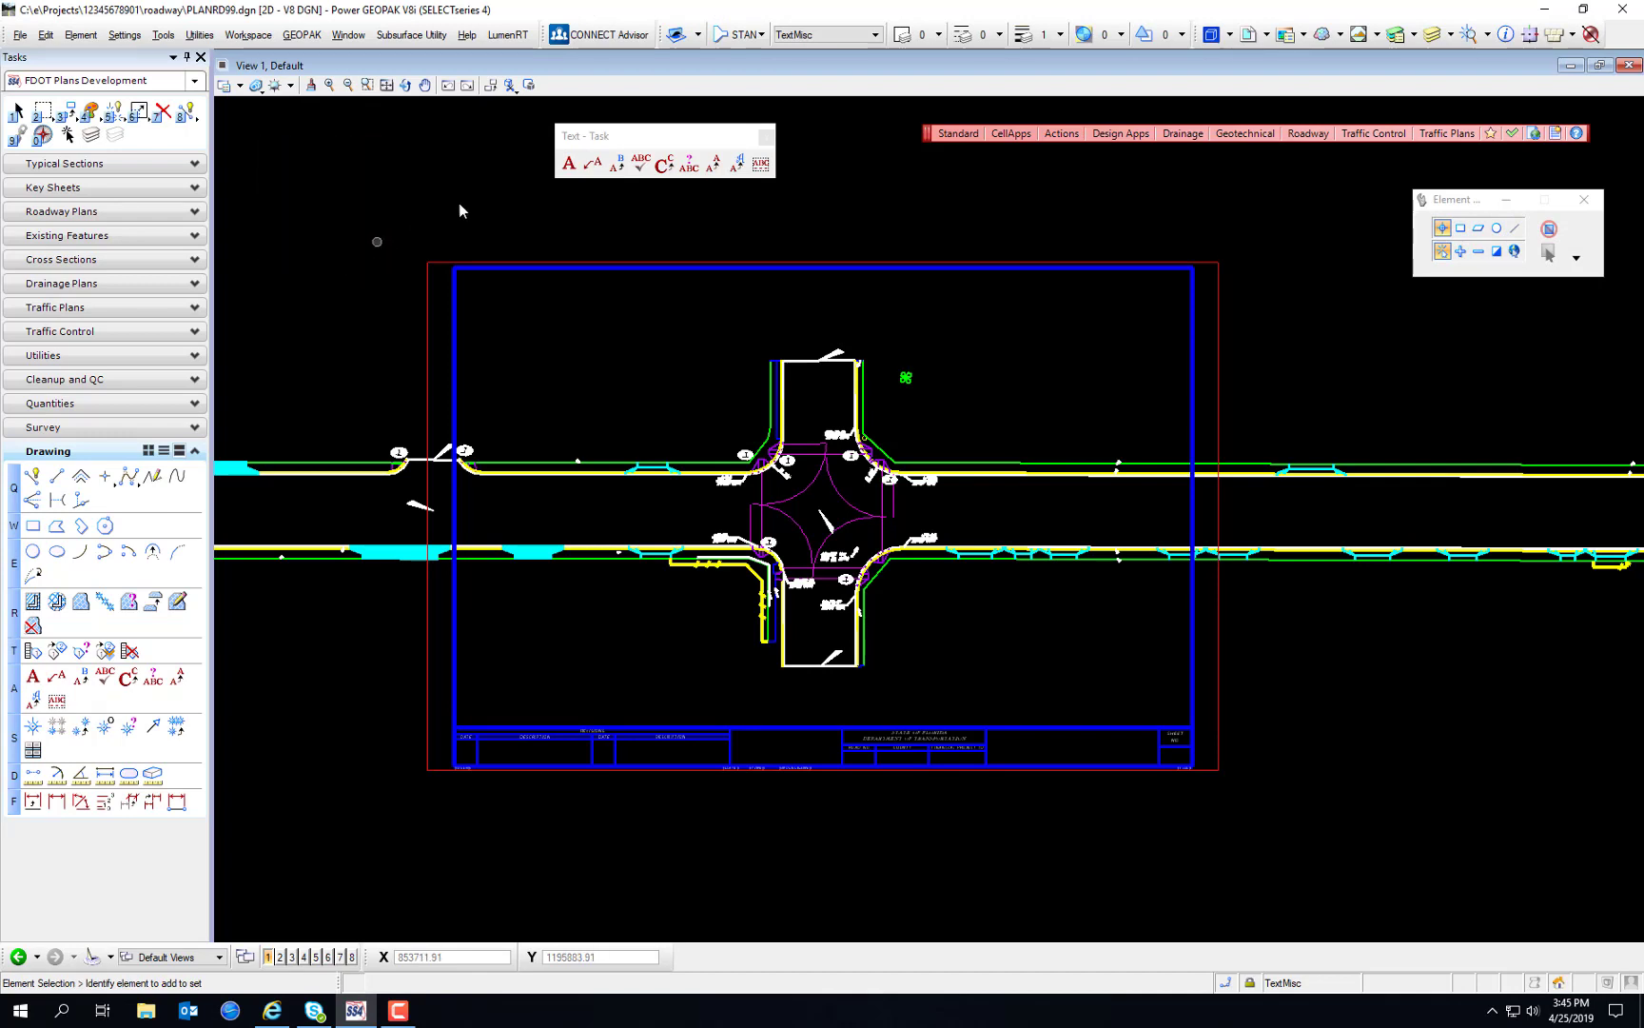
pyautogui.click(569, 162)
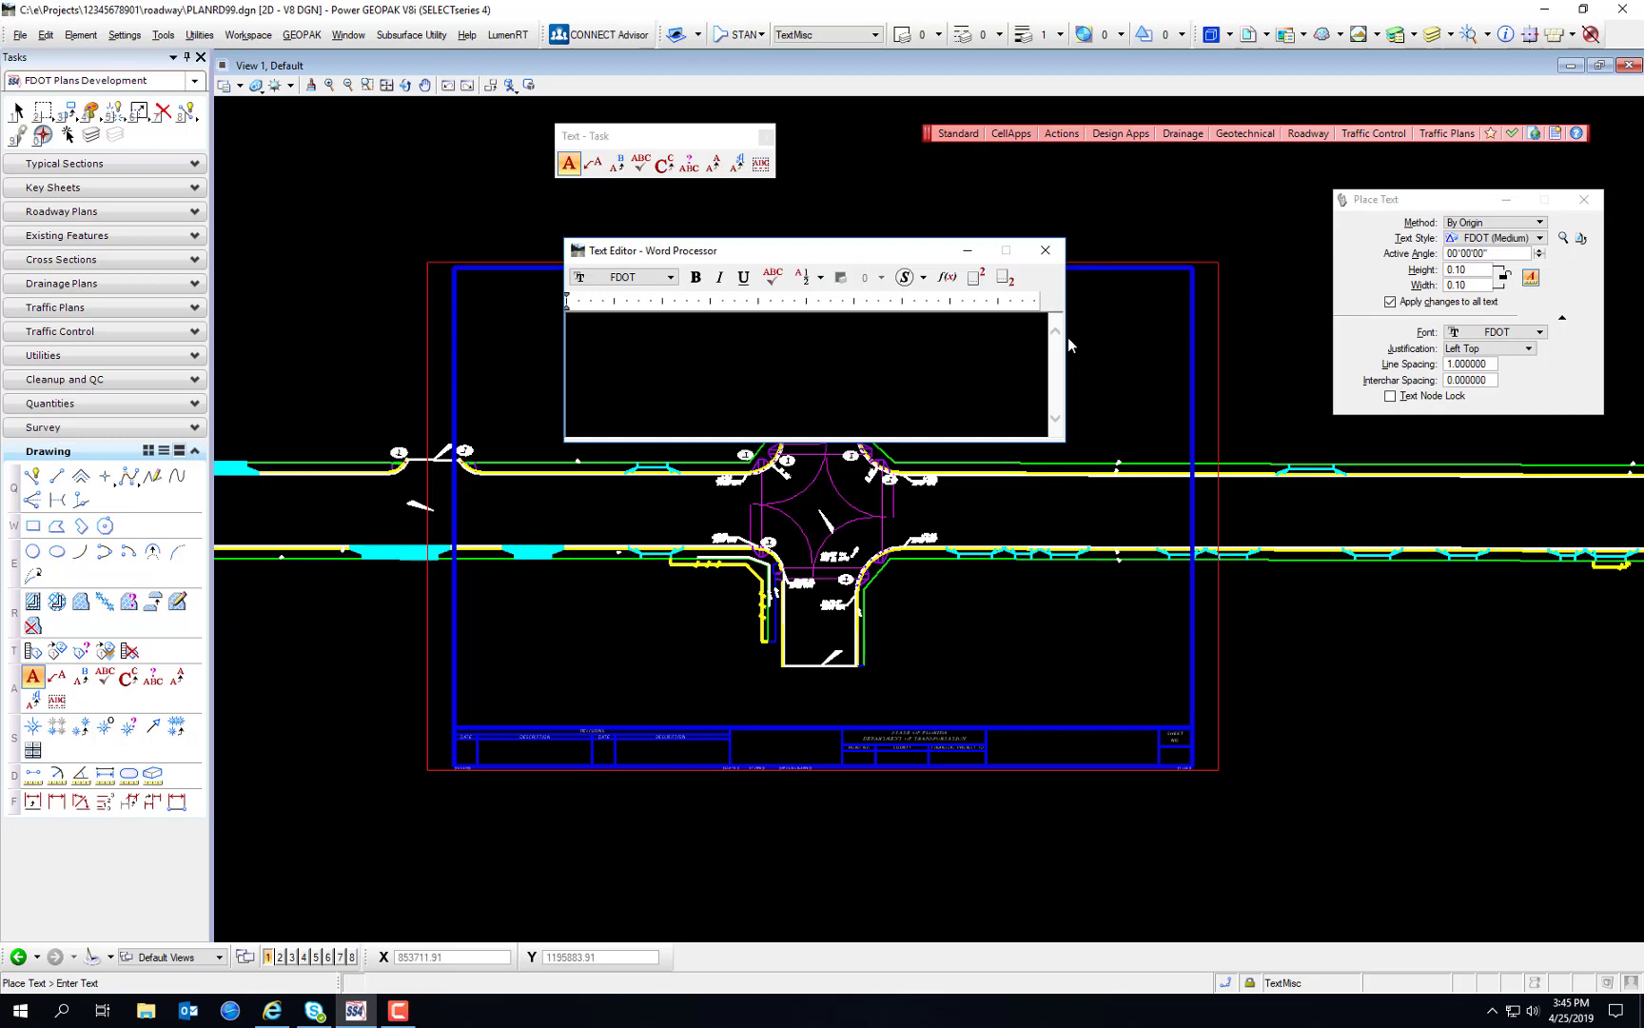
pyautogui.write('This is text')
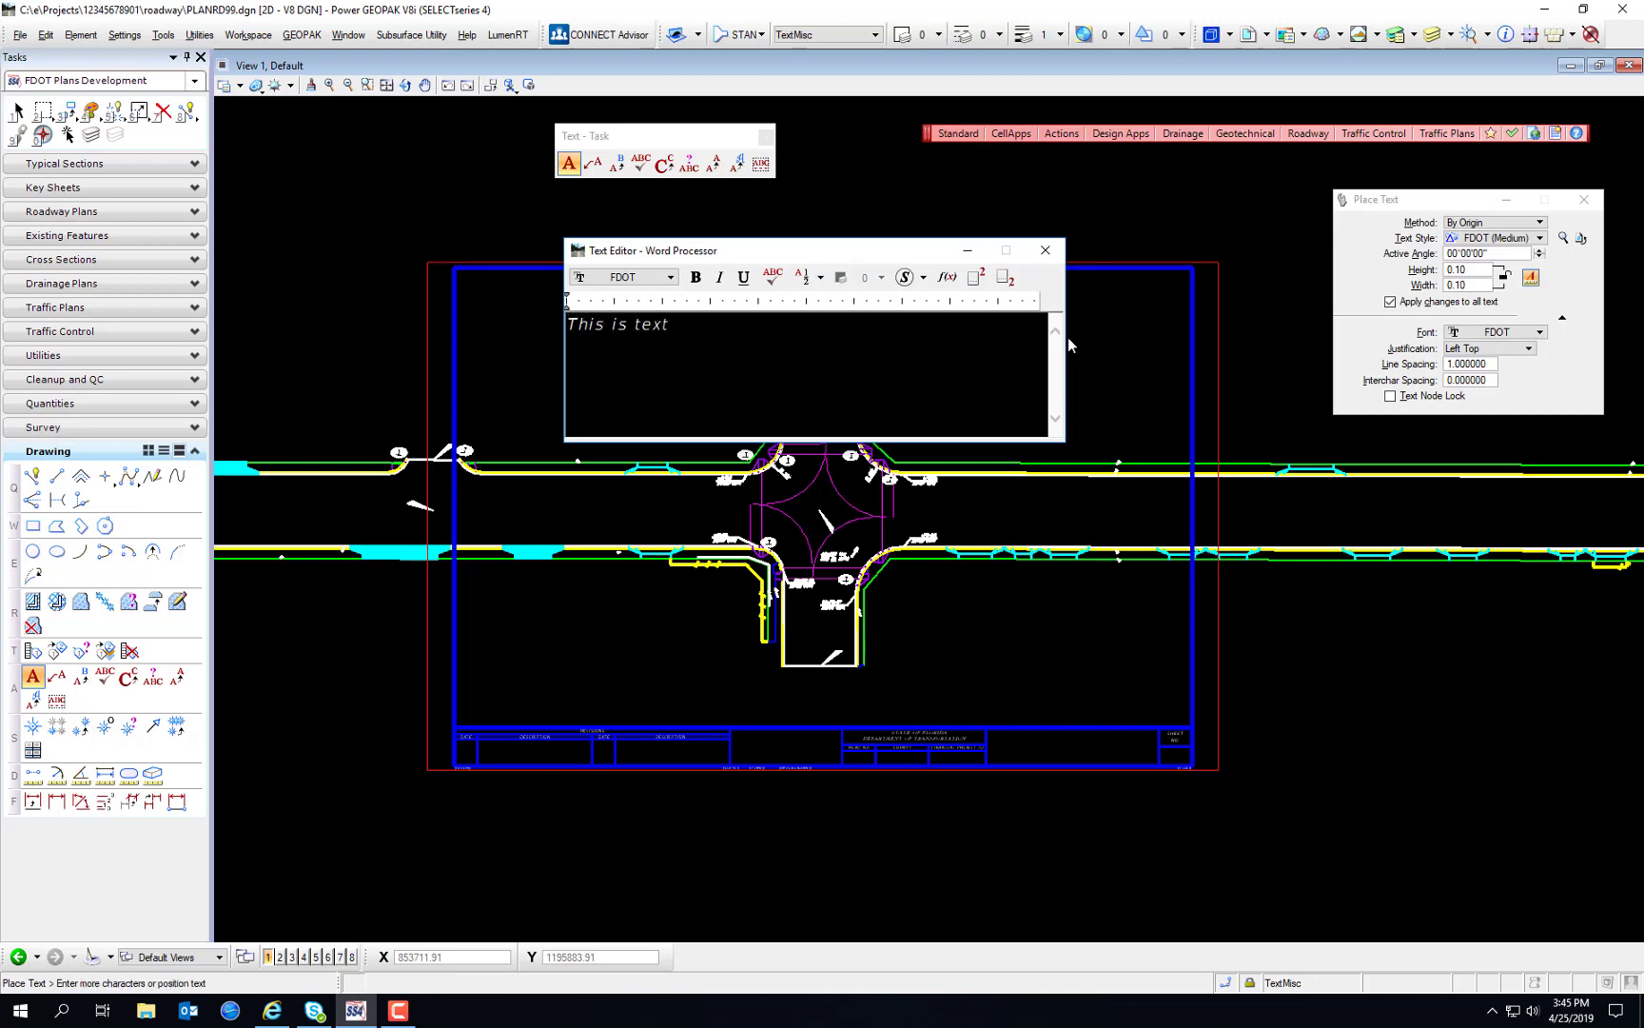
pyautogui.scroll(2, 903, 683)
pyautogui.scroll(1, 903, 683)
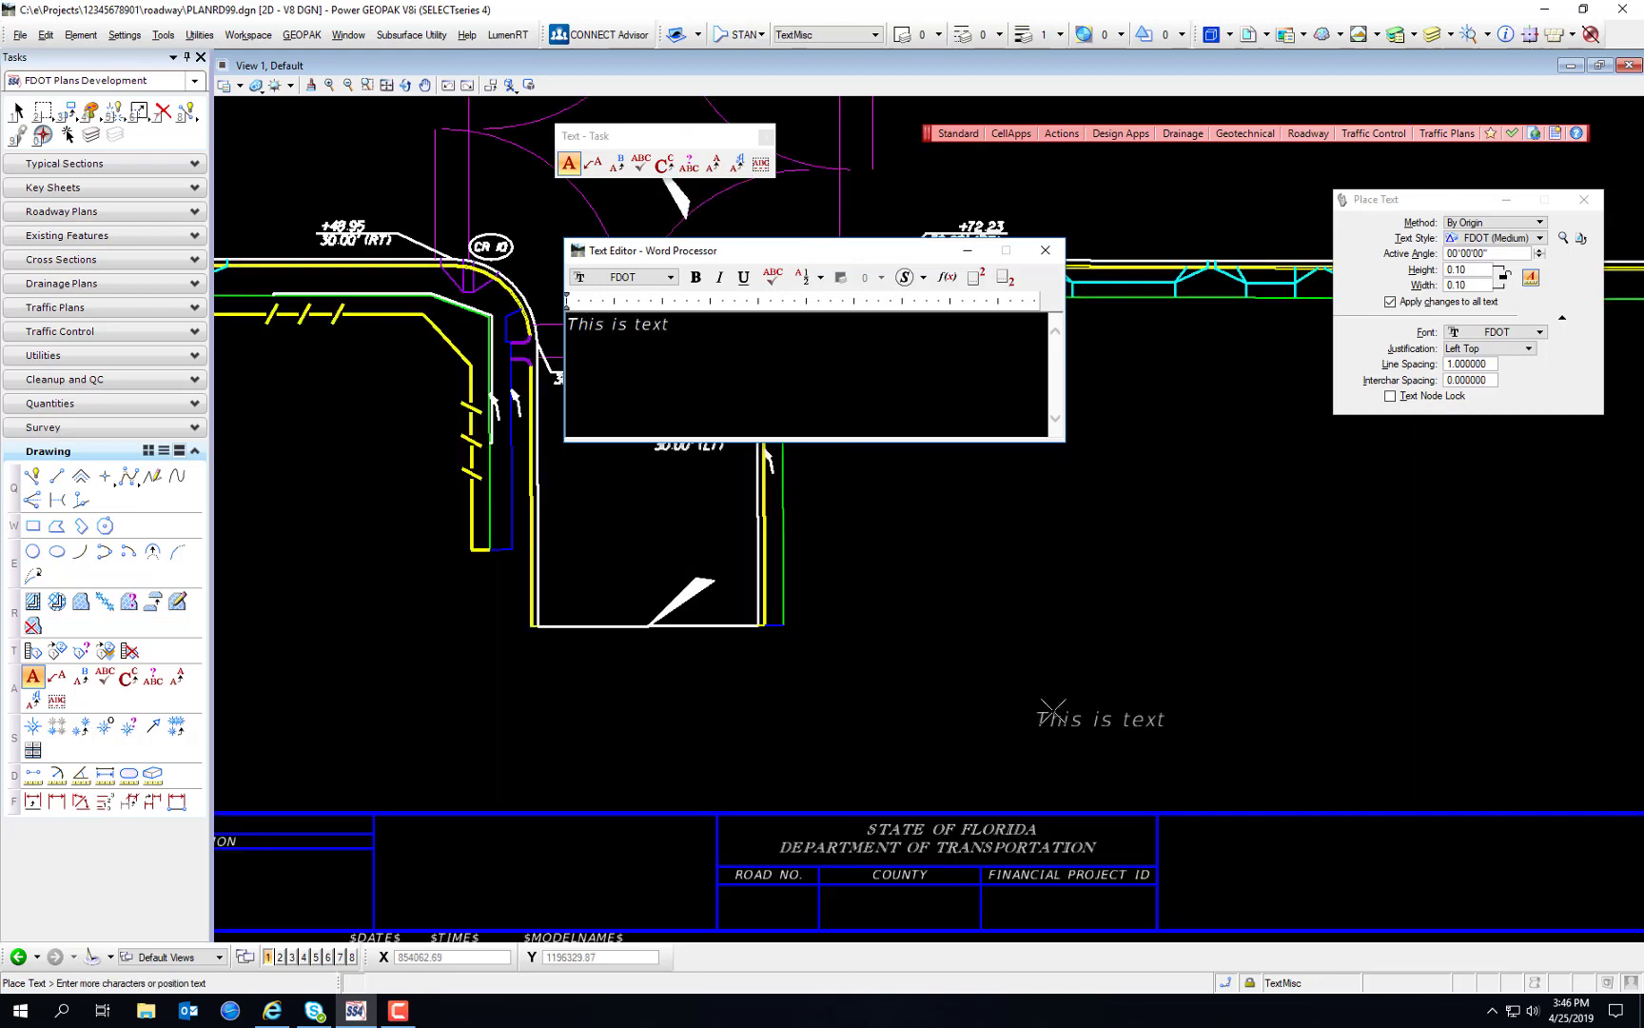
pyautogui.scroll(3, 959, 654)
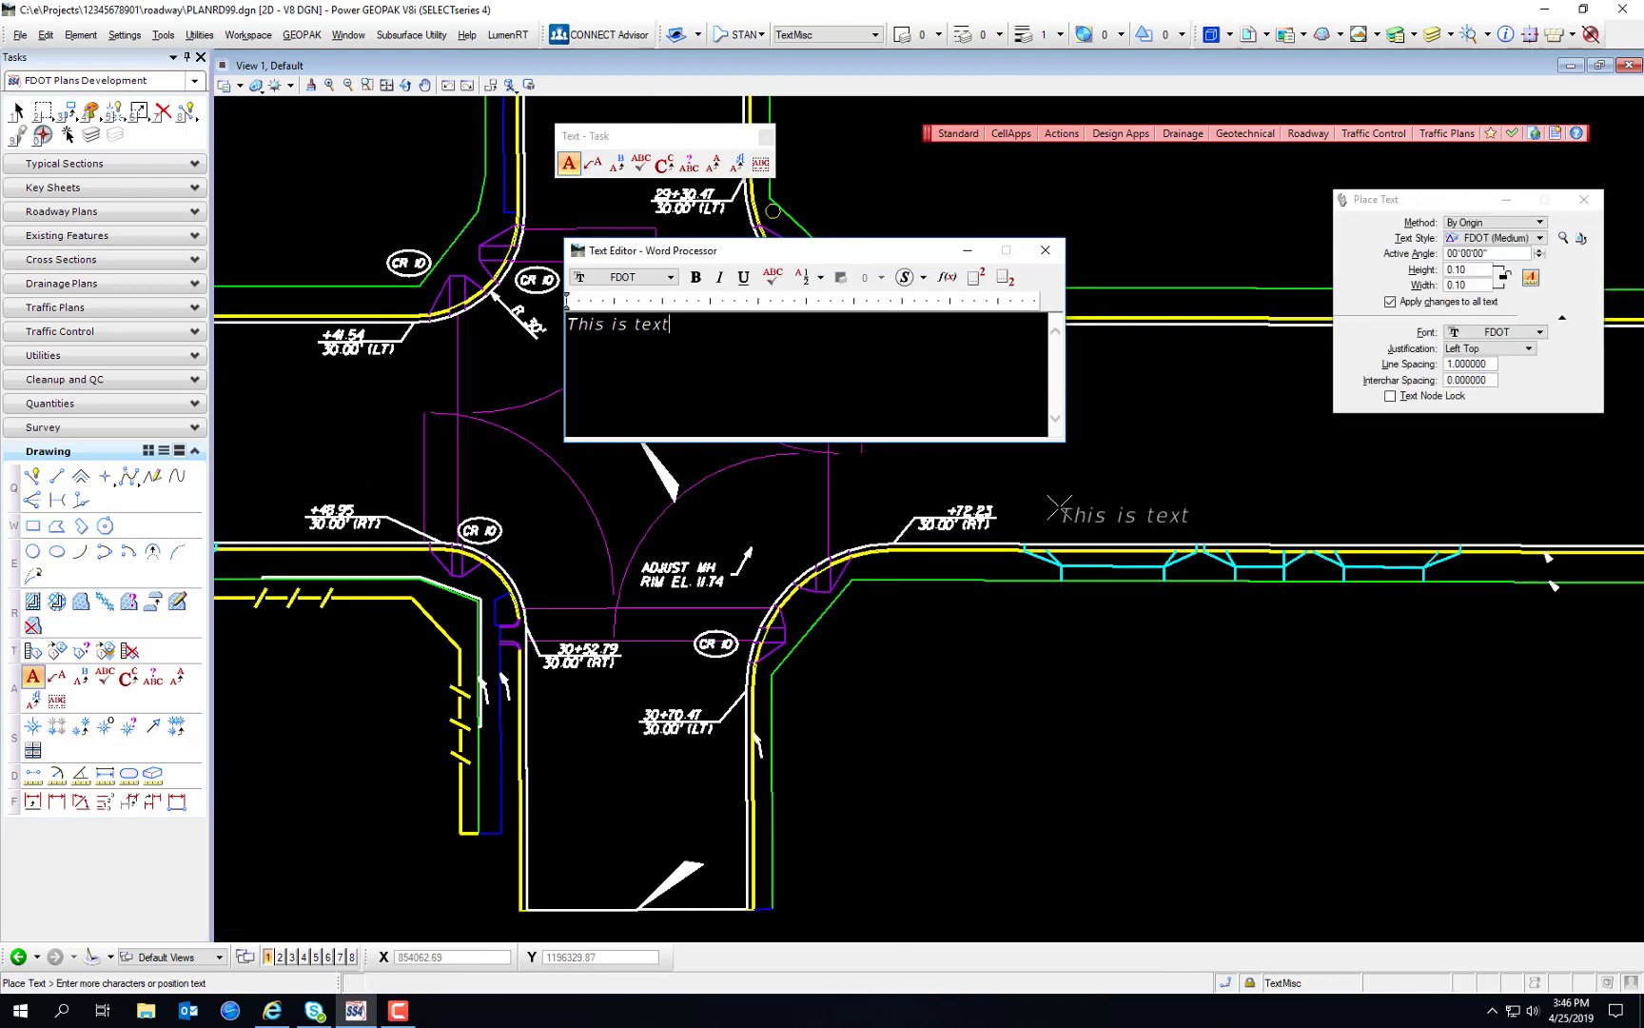
pyautogui.click(1060, 507)
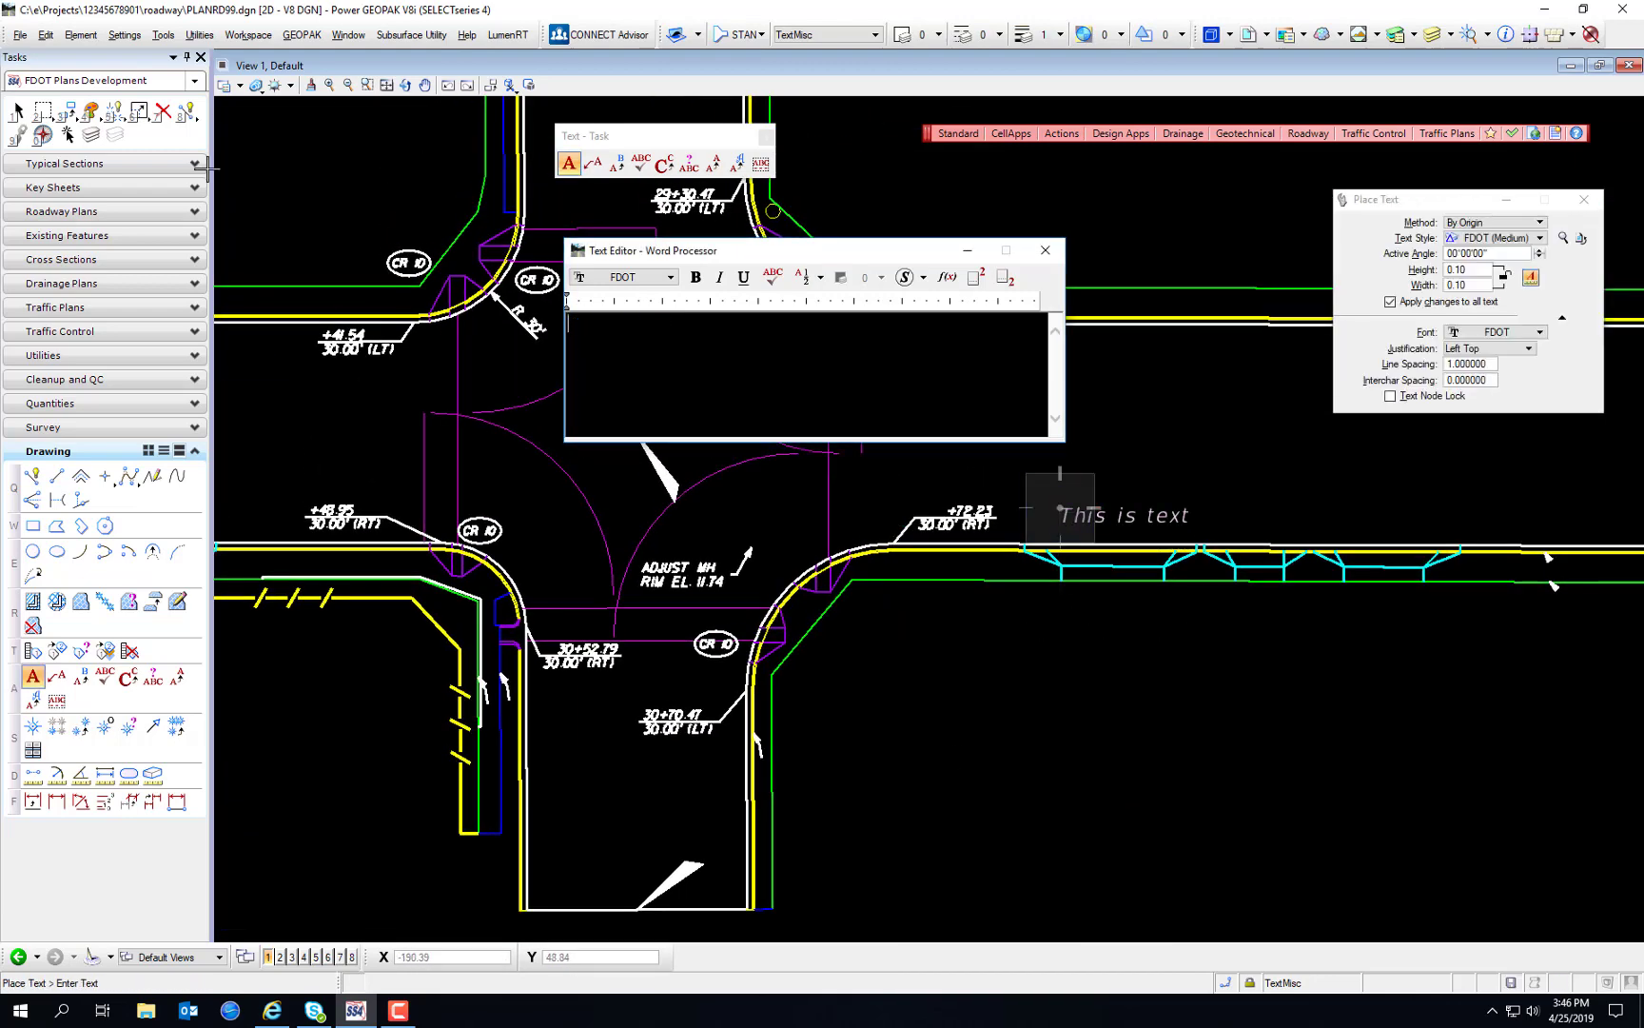
pyautogui.click(17, 111)
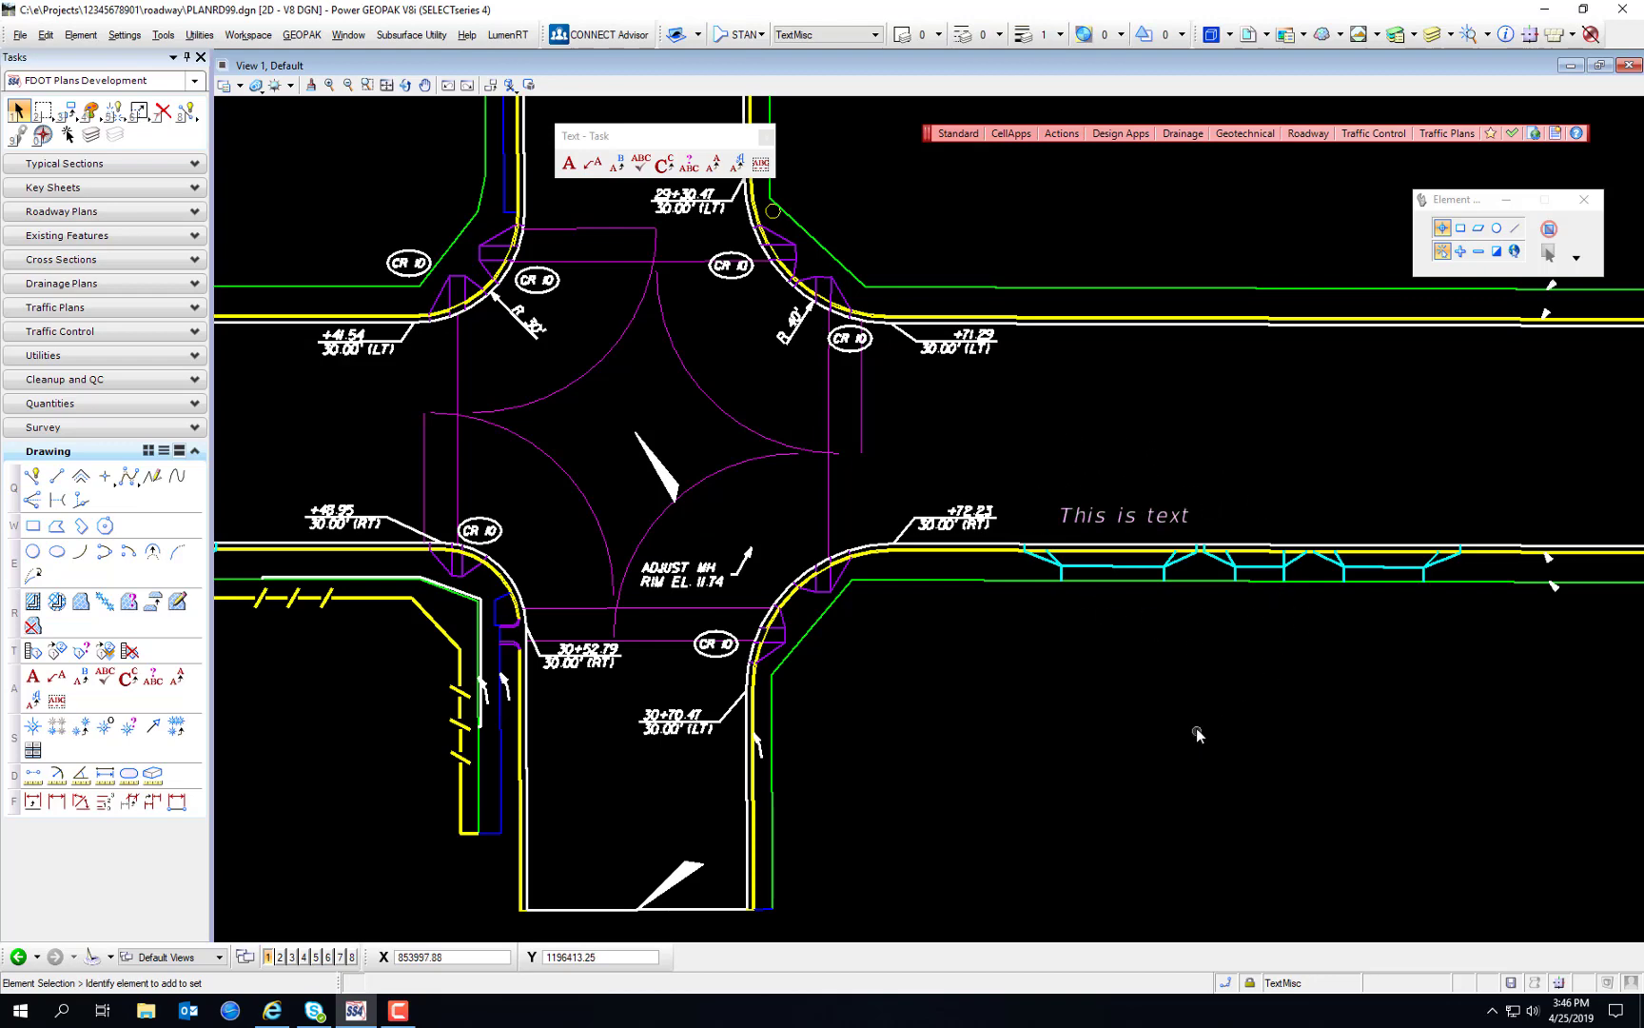
# Step: Pan and zoom the view to inspect the title block
pyautogui.scroll(-2, 1198, 733)
pyautogui.moveTo(1197, 762); pyautogui.dragTo(1129, 632, button='middle')
pyautogui.scroll(-2, 1141, 587)
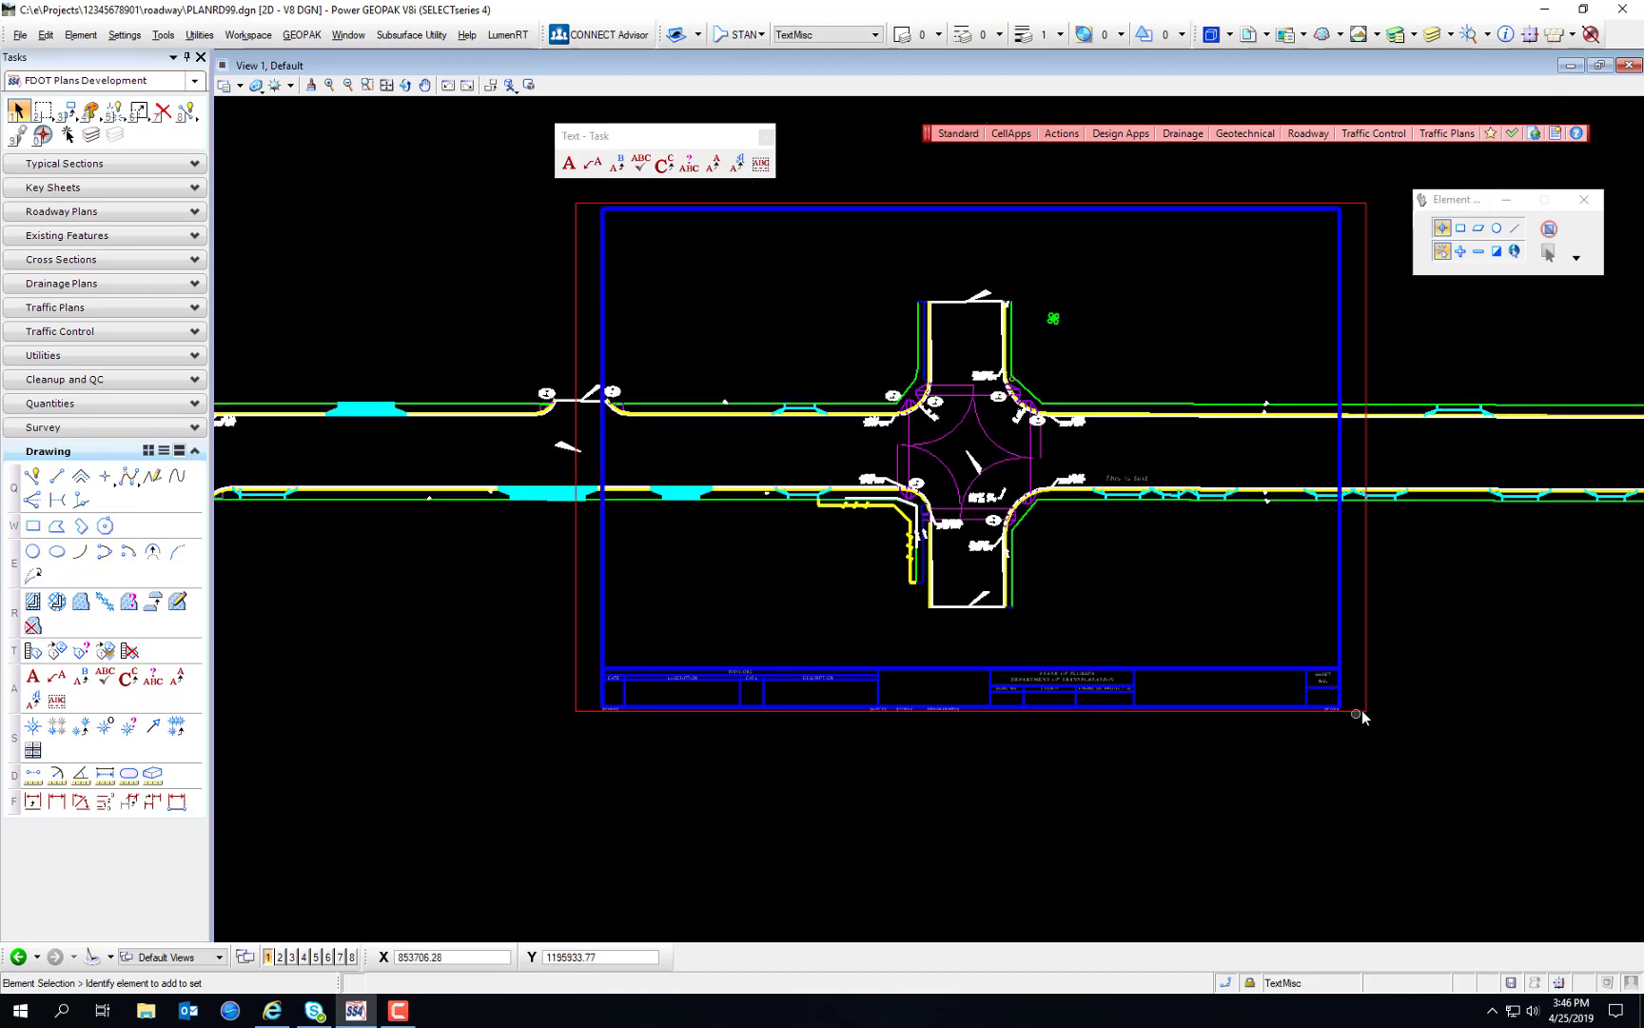
pyautogui.scroll(2, 1126, 512)
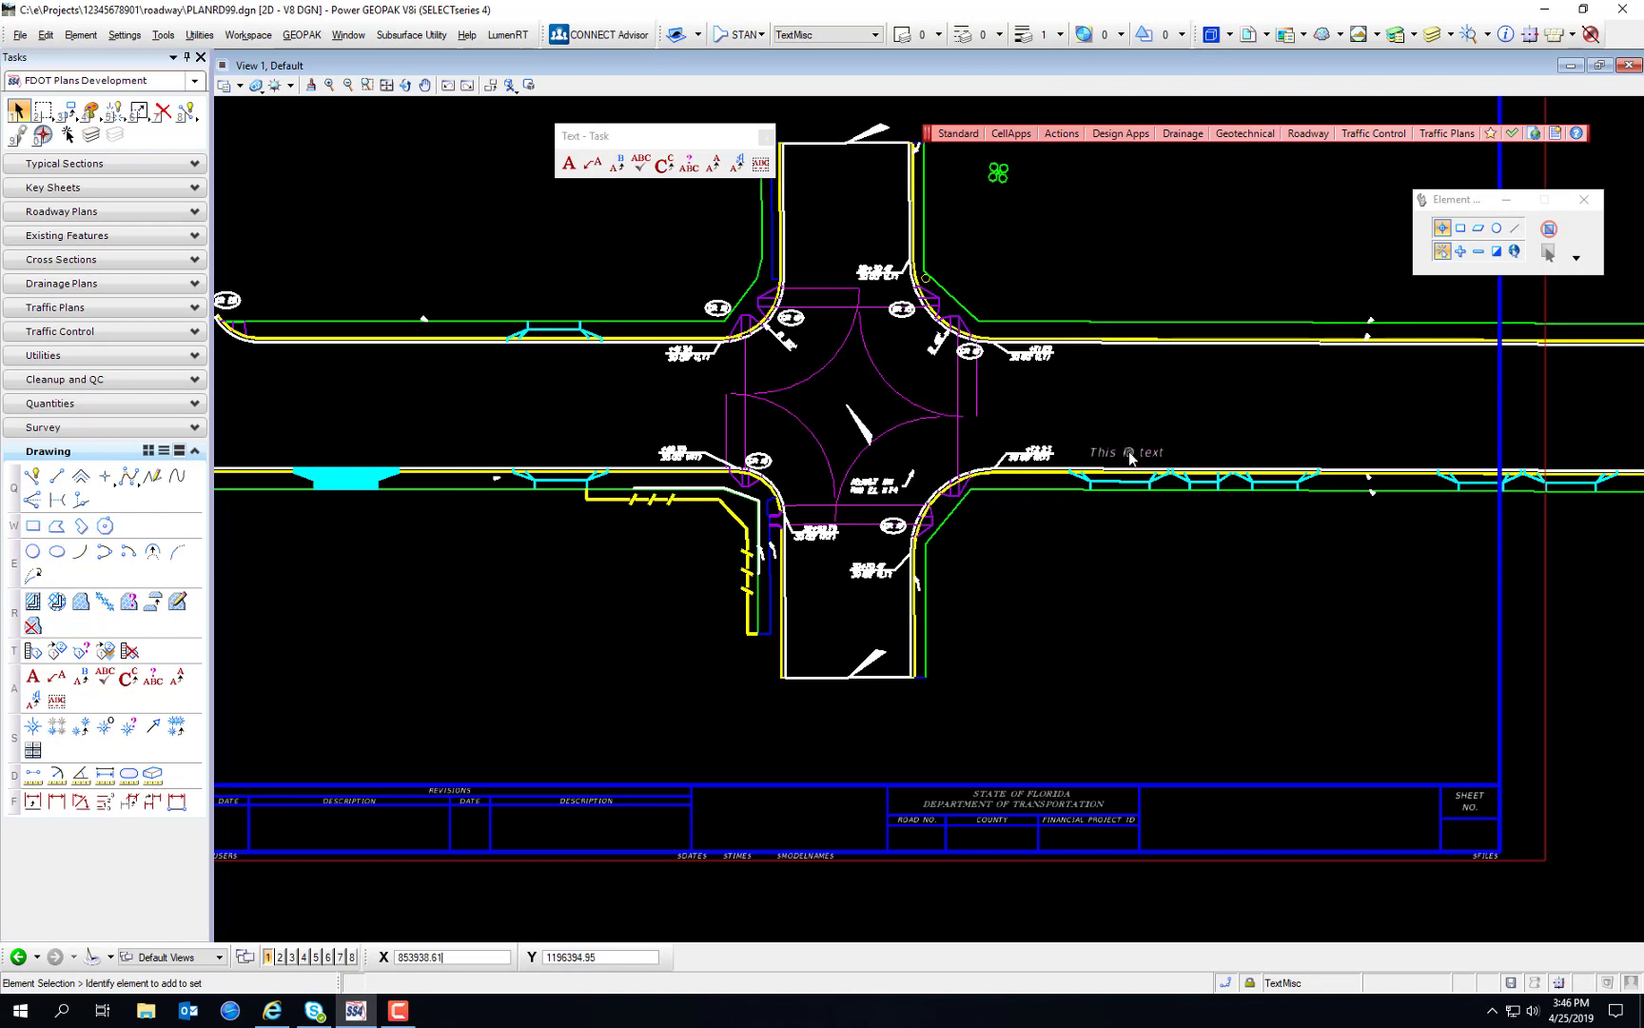
pyautogui.moveTo(1131, 459)
# Step: Place 'This is FDOT Heavy Large Text' in FDOT Heavy (Large) style below 'This is text'
pyautogui.click(569, 163)
pyautogui.click(1506, 238)
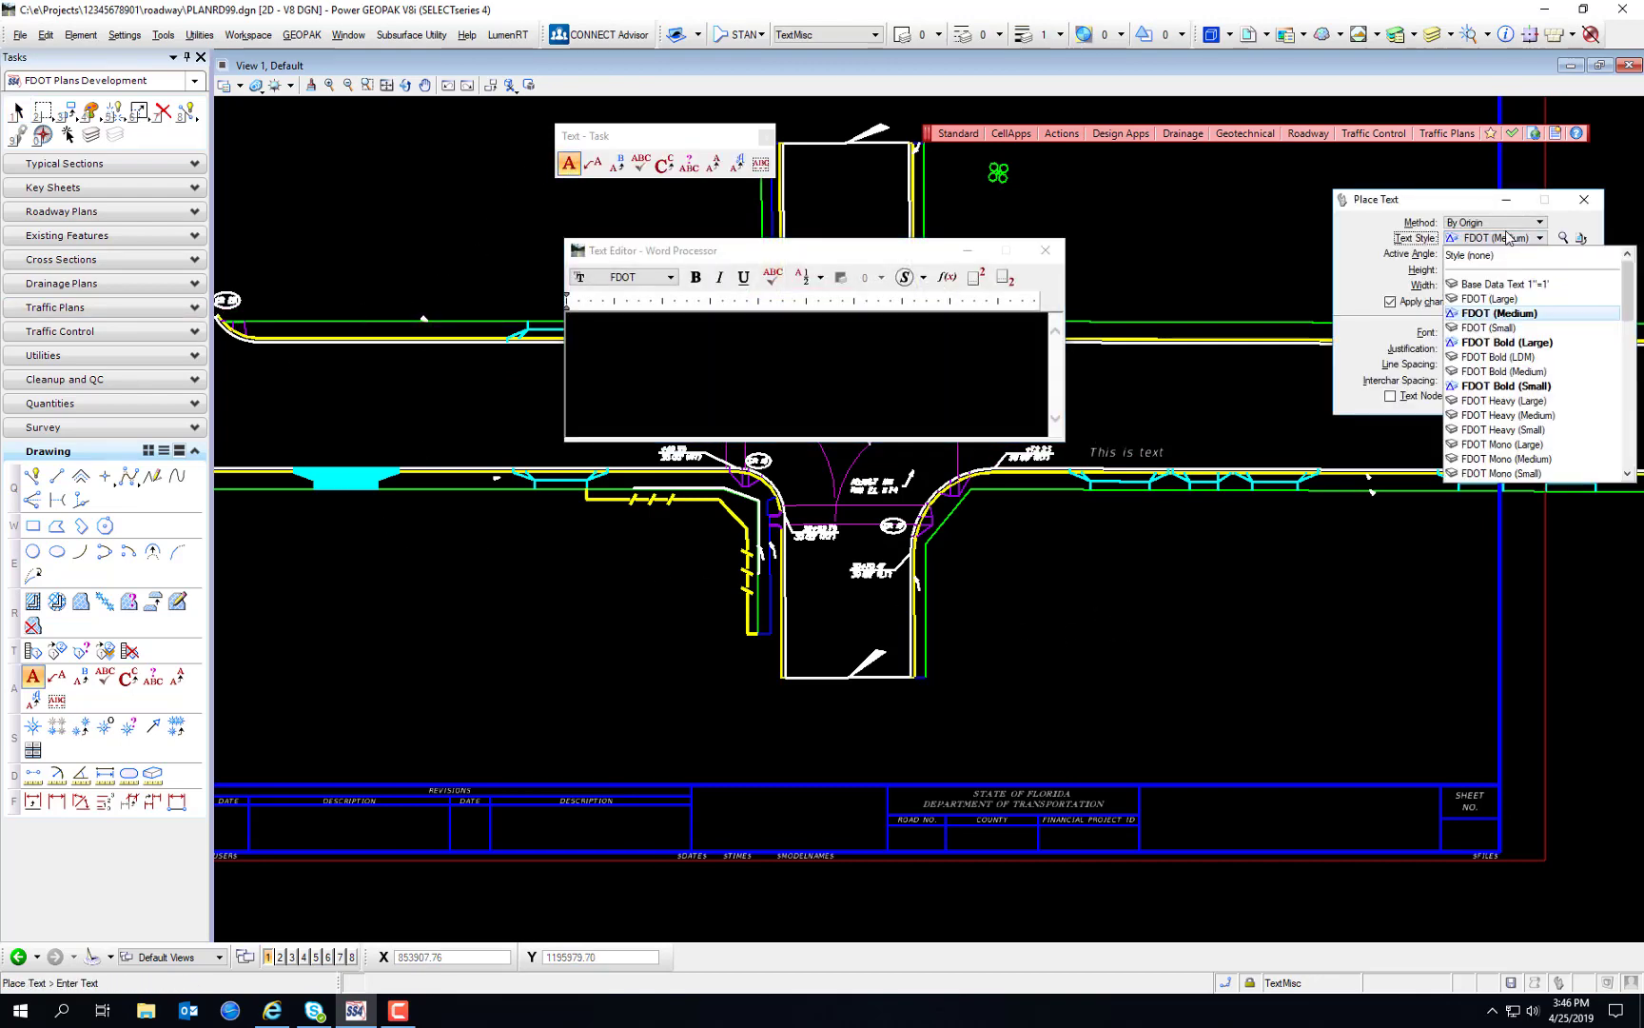
pyautogui.click(1523, 401)
pyautogui.write('This is FDOT')
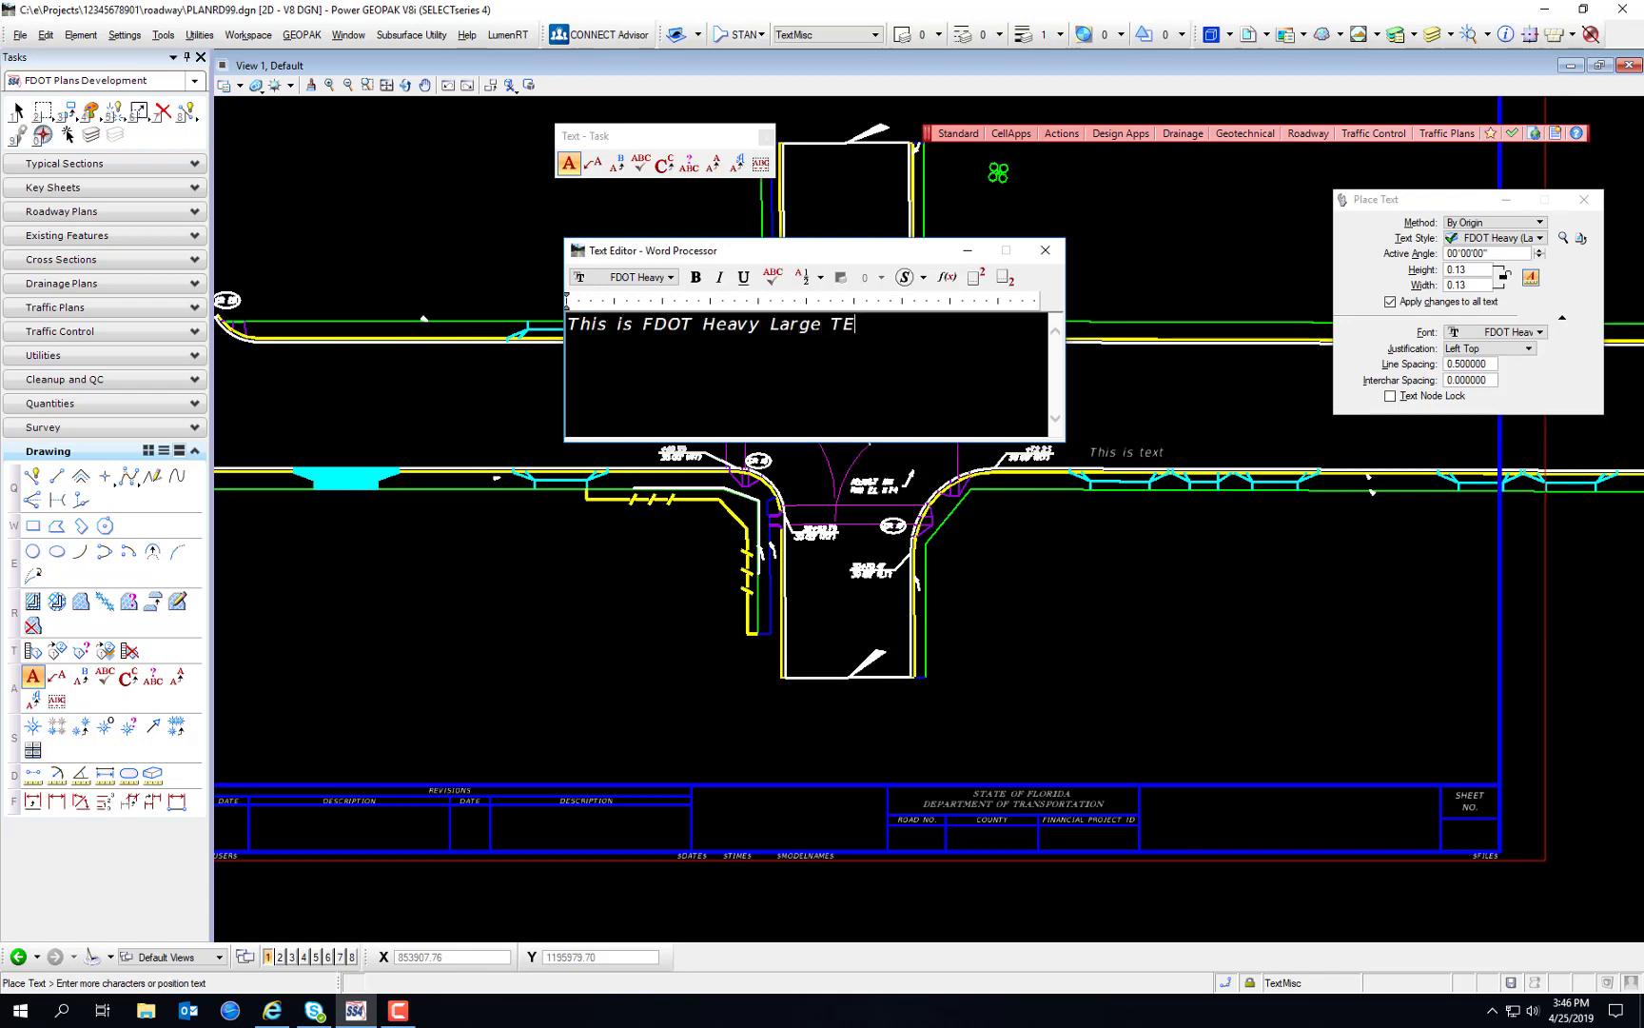
pyautogui.write('Heavy Large Text')
pyautogui.click(1059, 522)
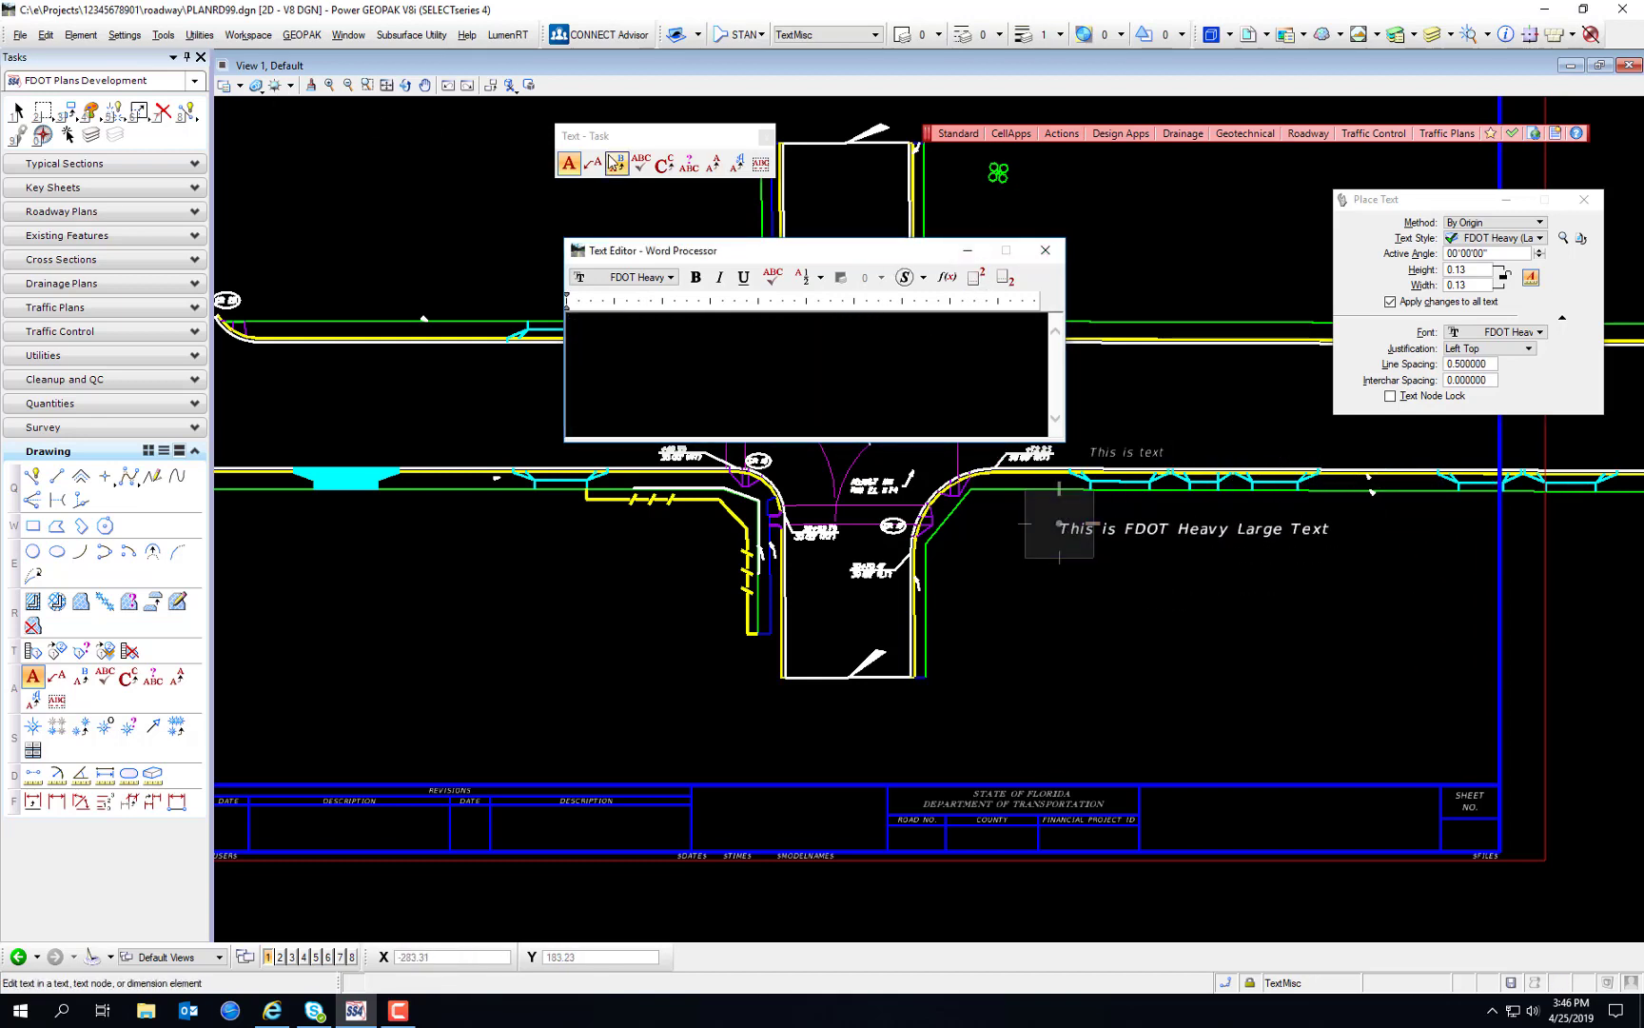
pyautogui.click(17, 110)
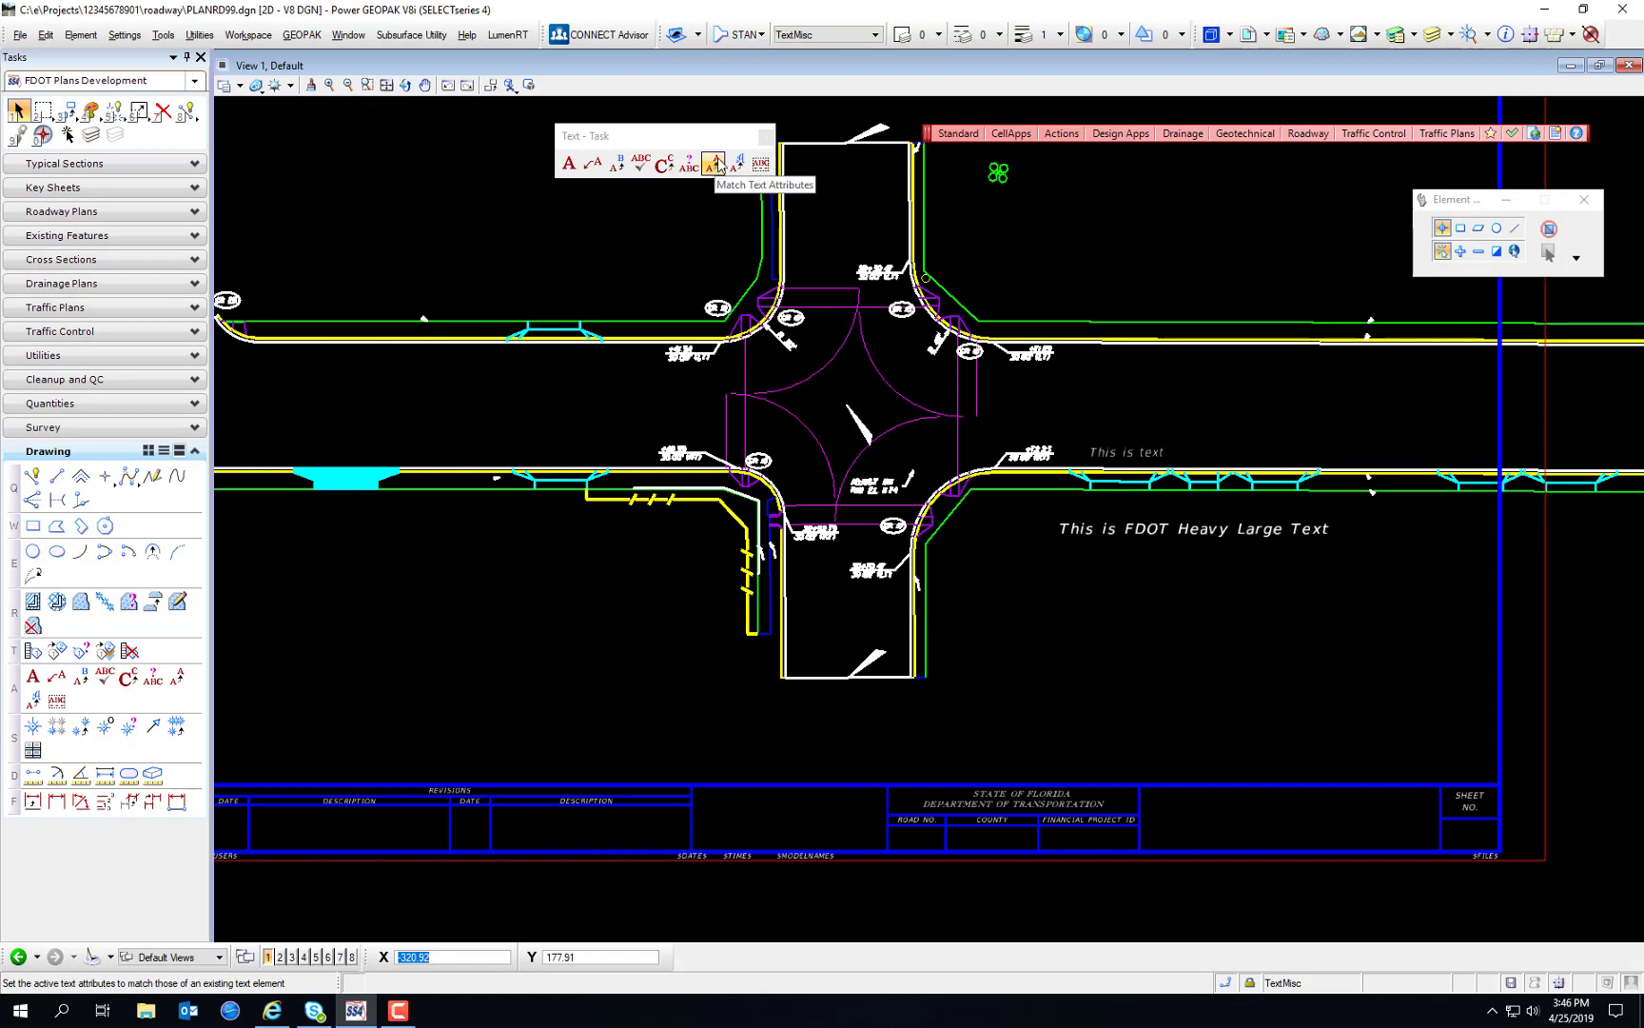
# Step: Convert both placed text lines to upper case with Change Text Case
pyautogui.click(664, 163)
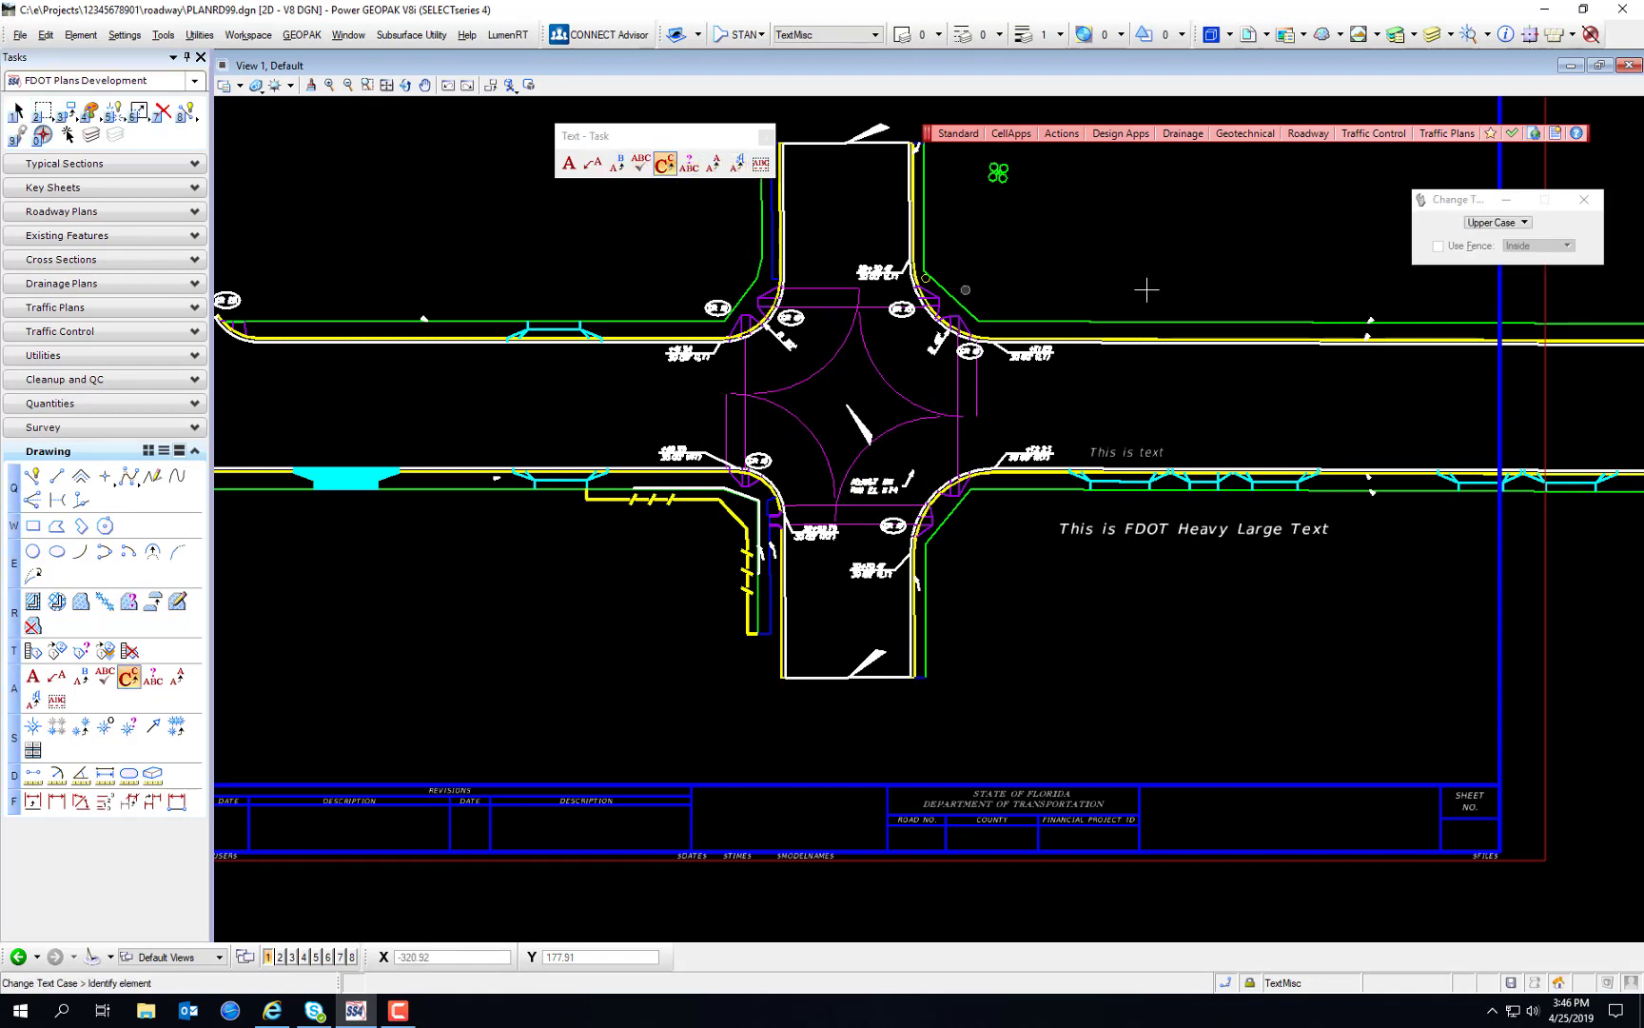
pyautogui.click(1189, 535)
pyautogui.click(1107, 448)
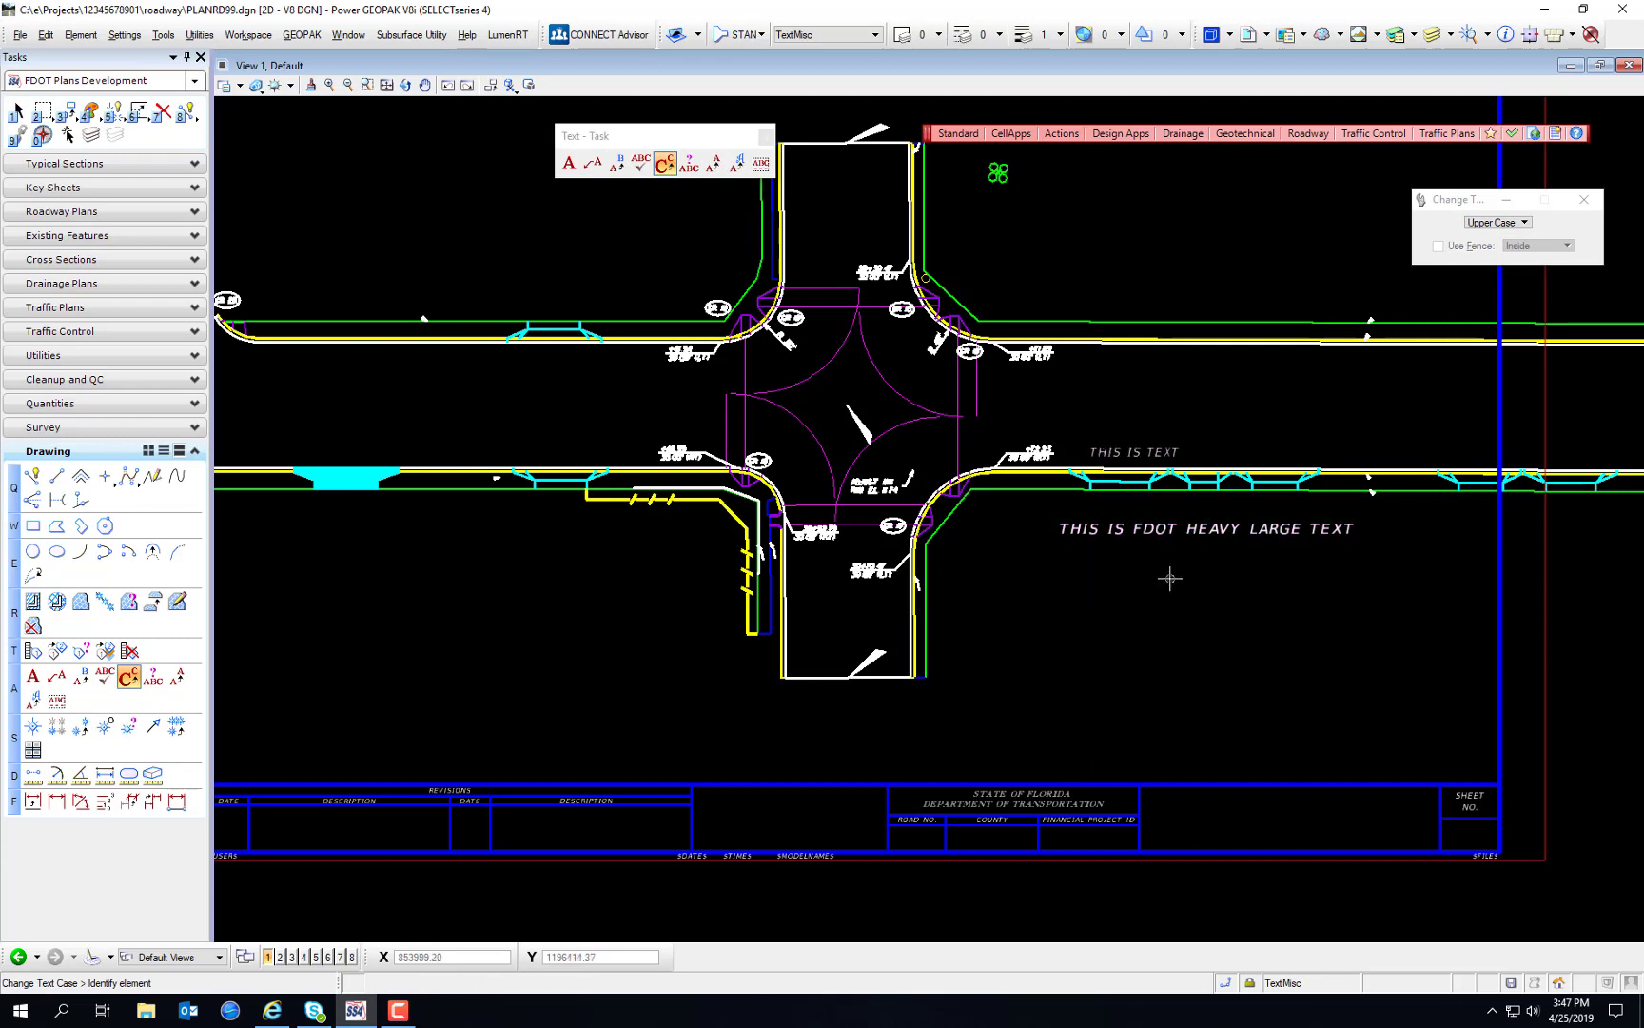
# Step: Set up a text note 'This is a text note' in FDOT Bold (Large) with FDOT_Dim leaders
pyautogui.click(592, 165)
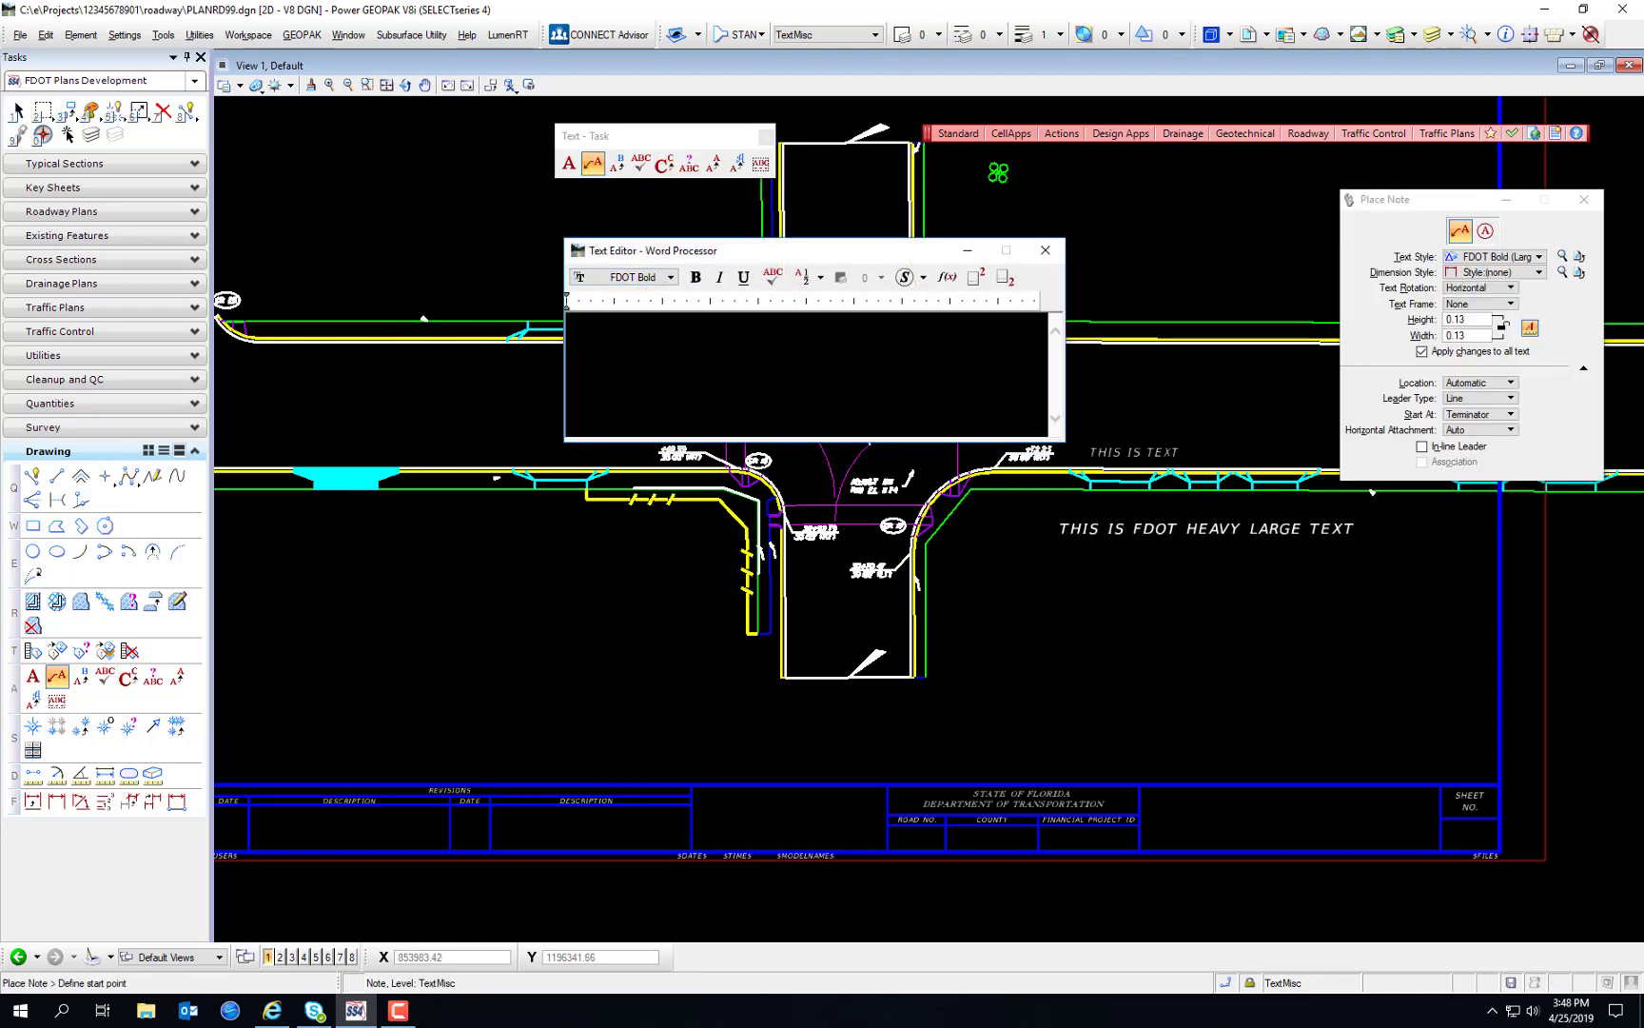
pyautogui.write('This is a text note')
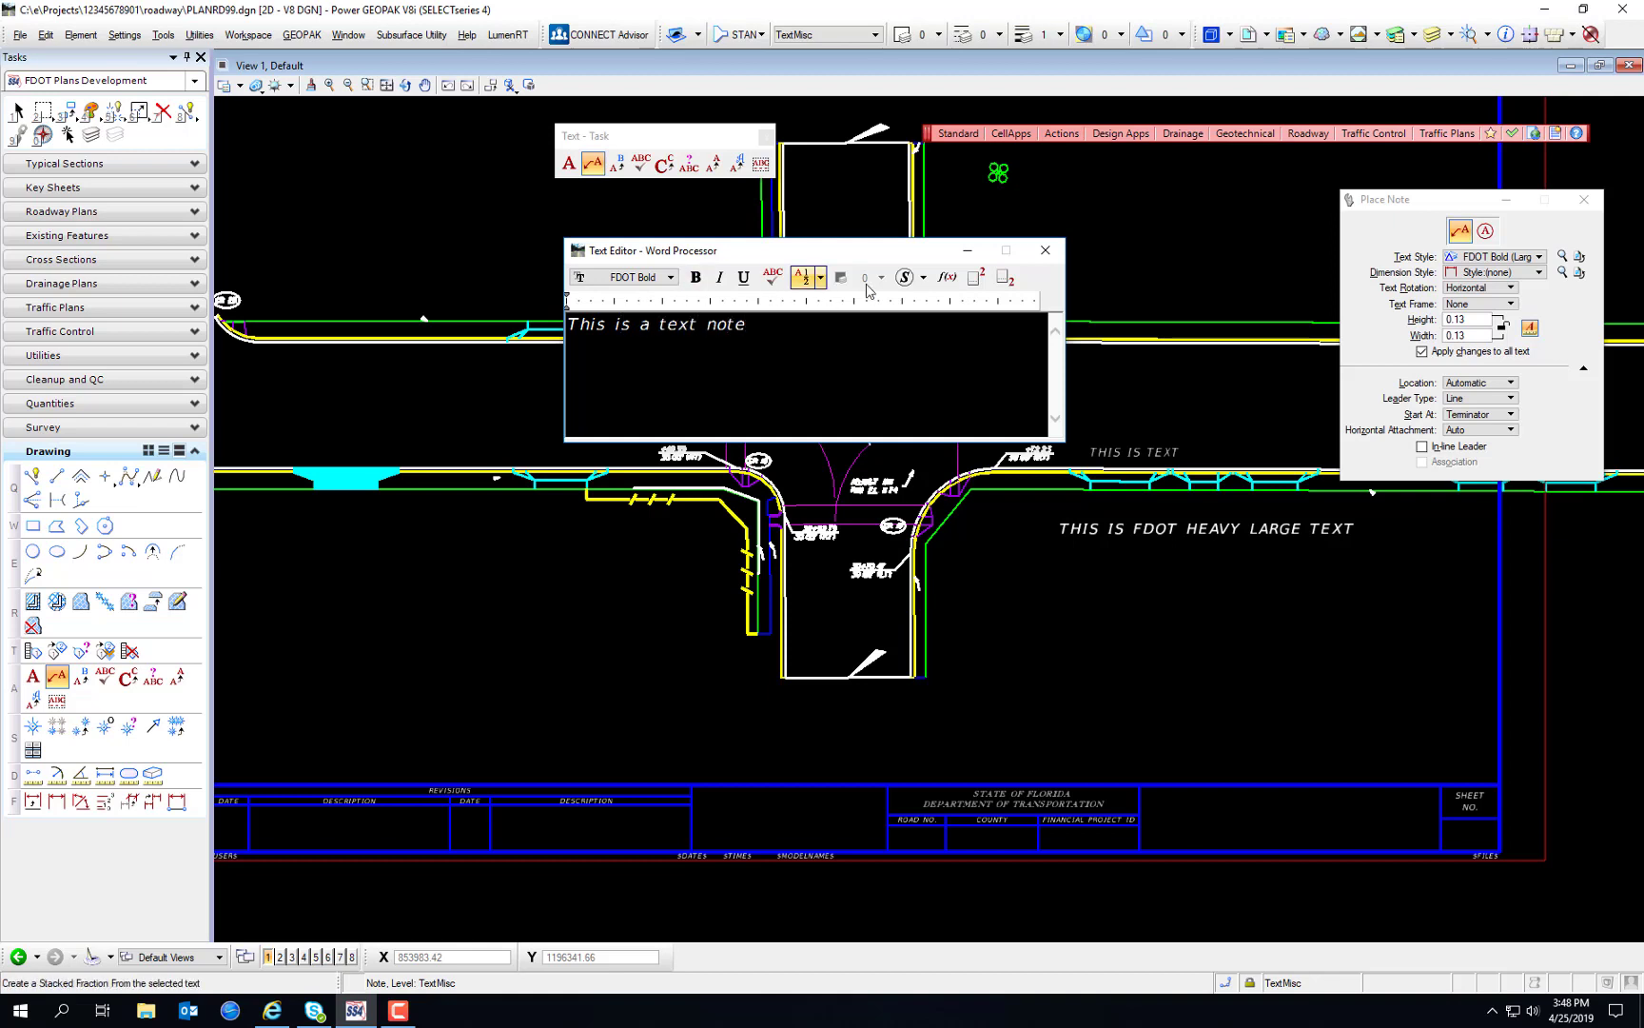
pyautogui.click(1499, 257)
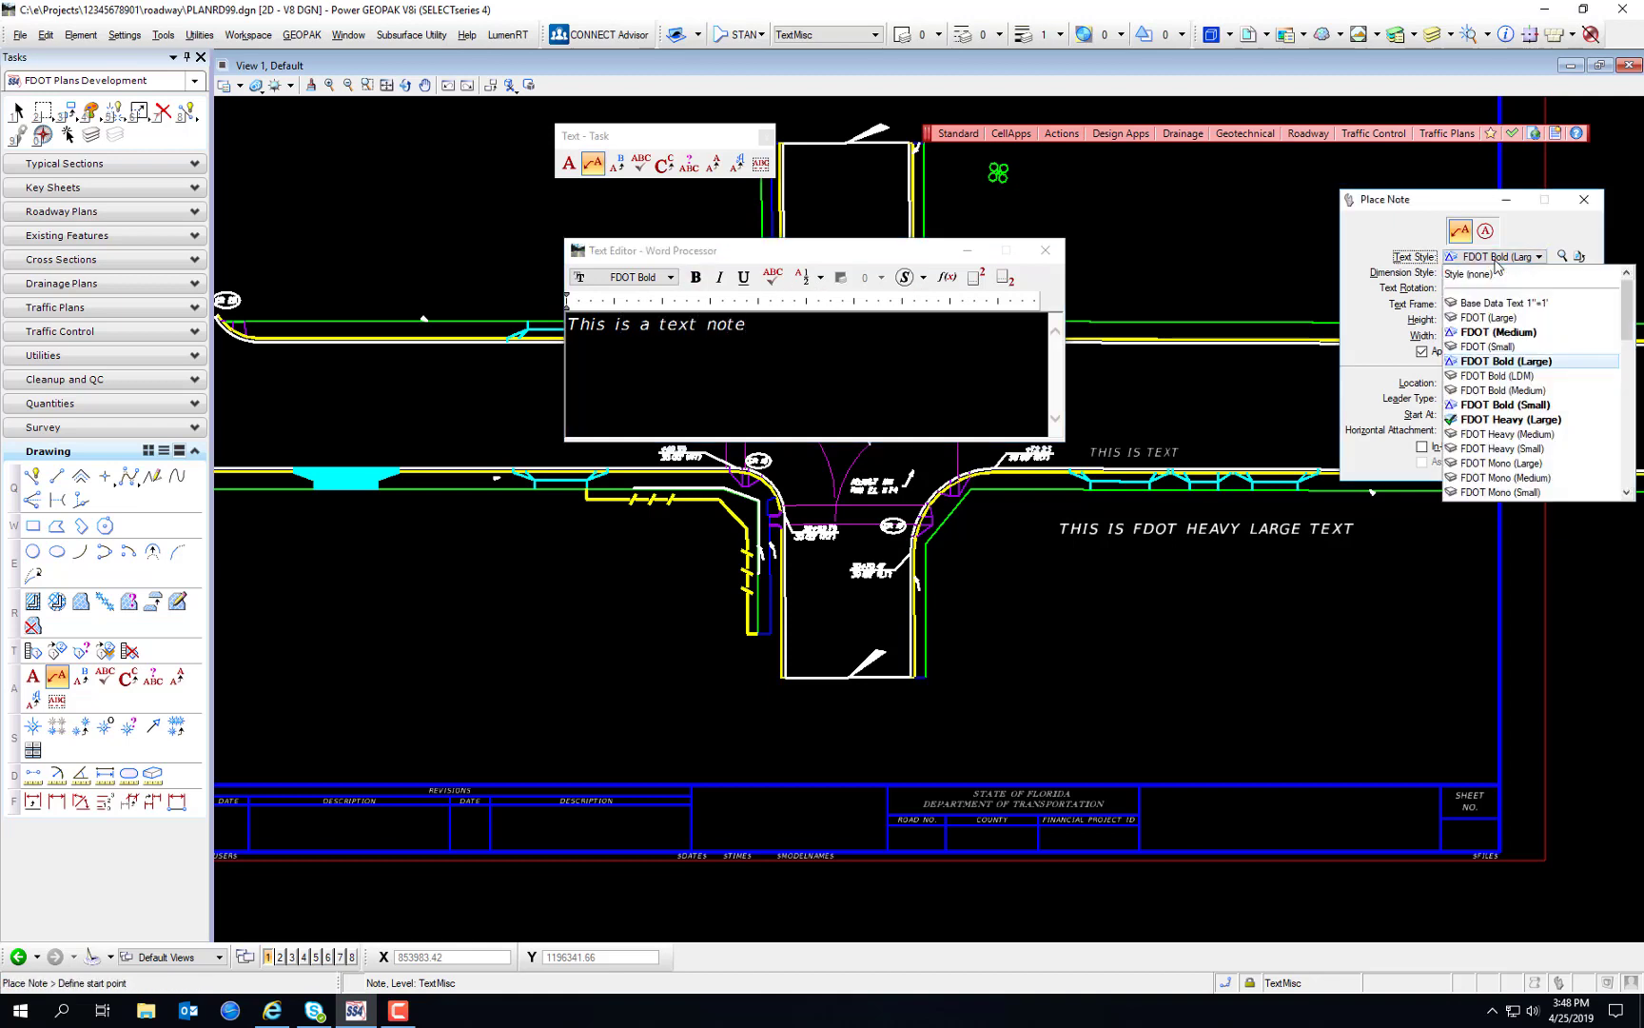
pyautogui.click(1505, 362)
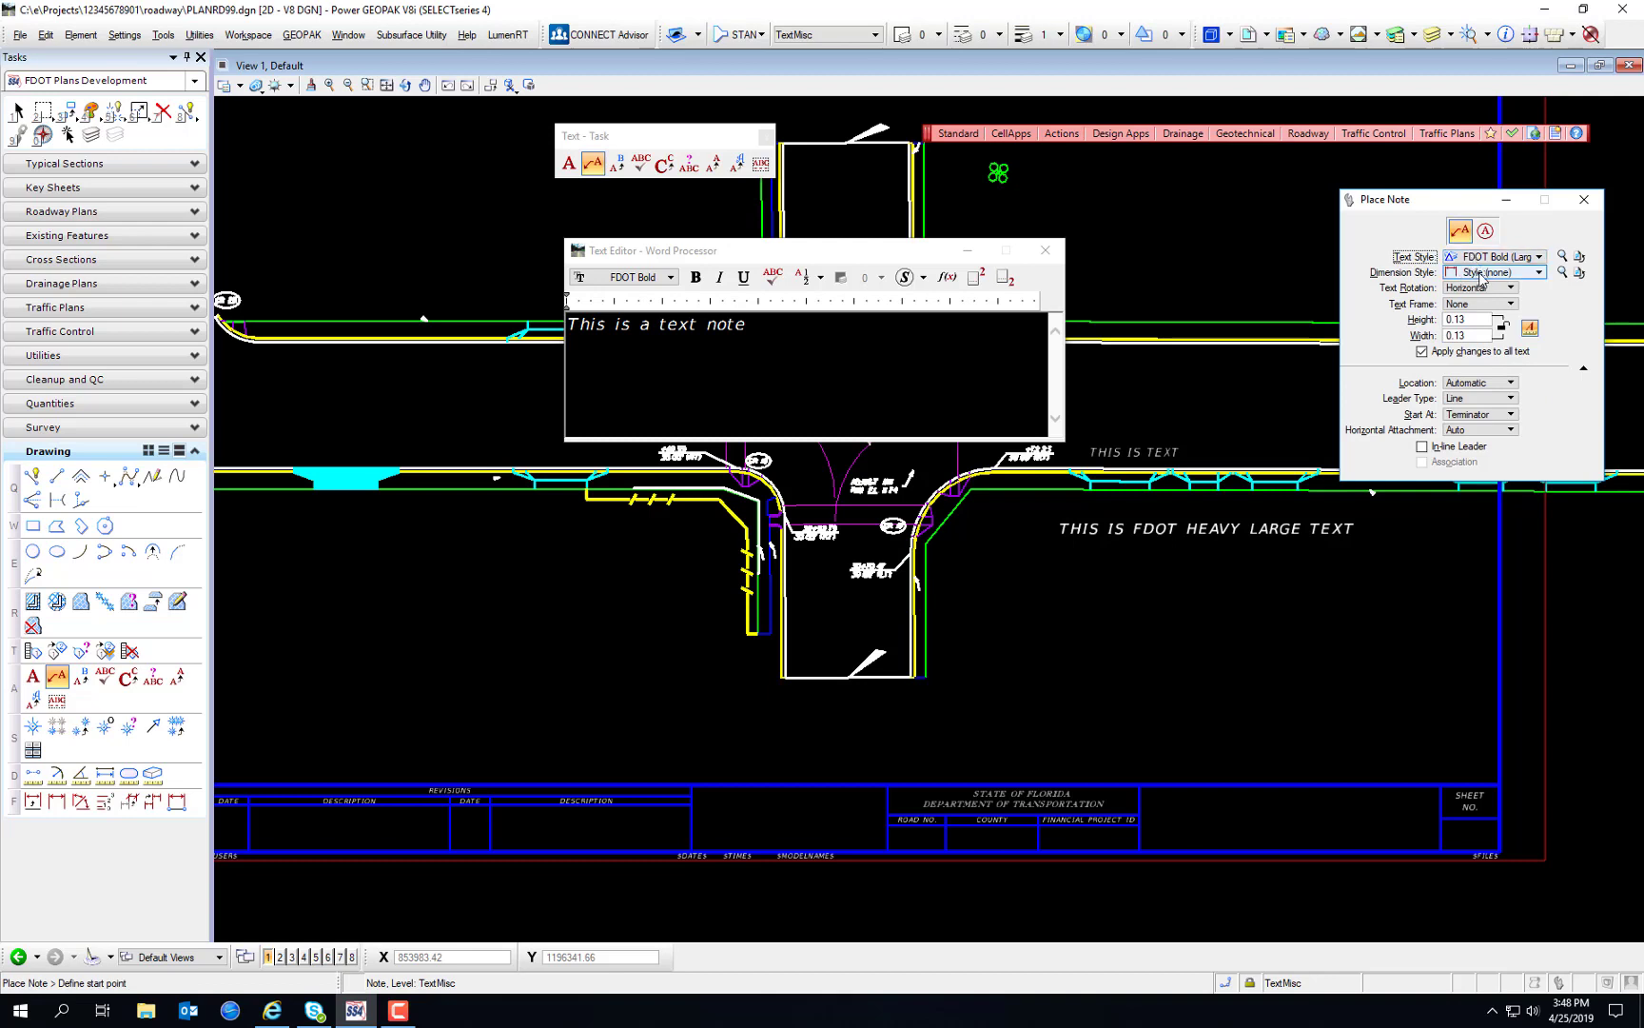
pyautogui.click(1482, 274)
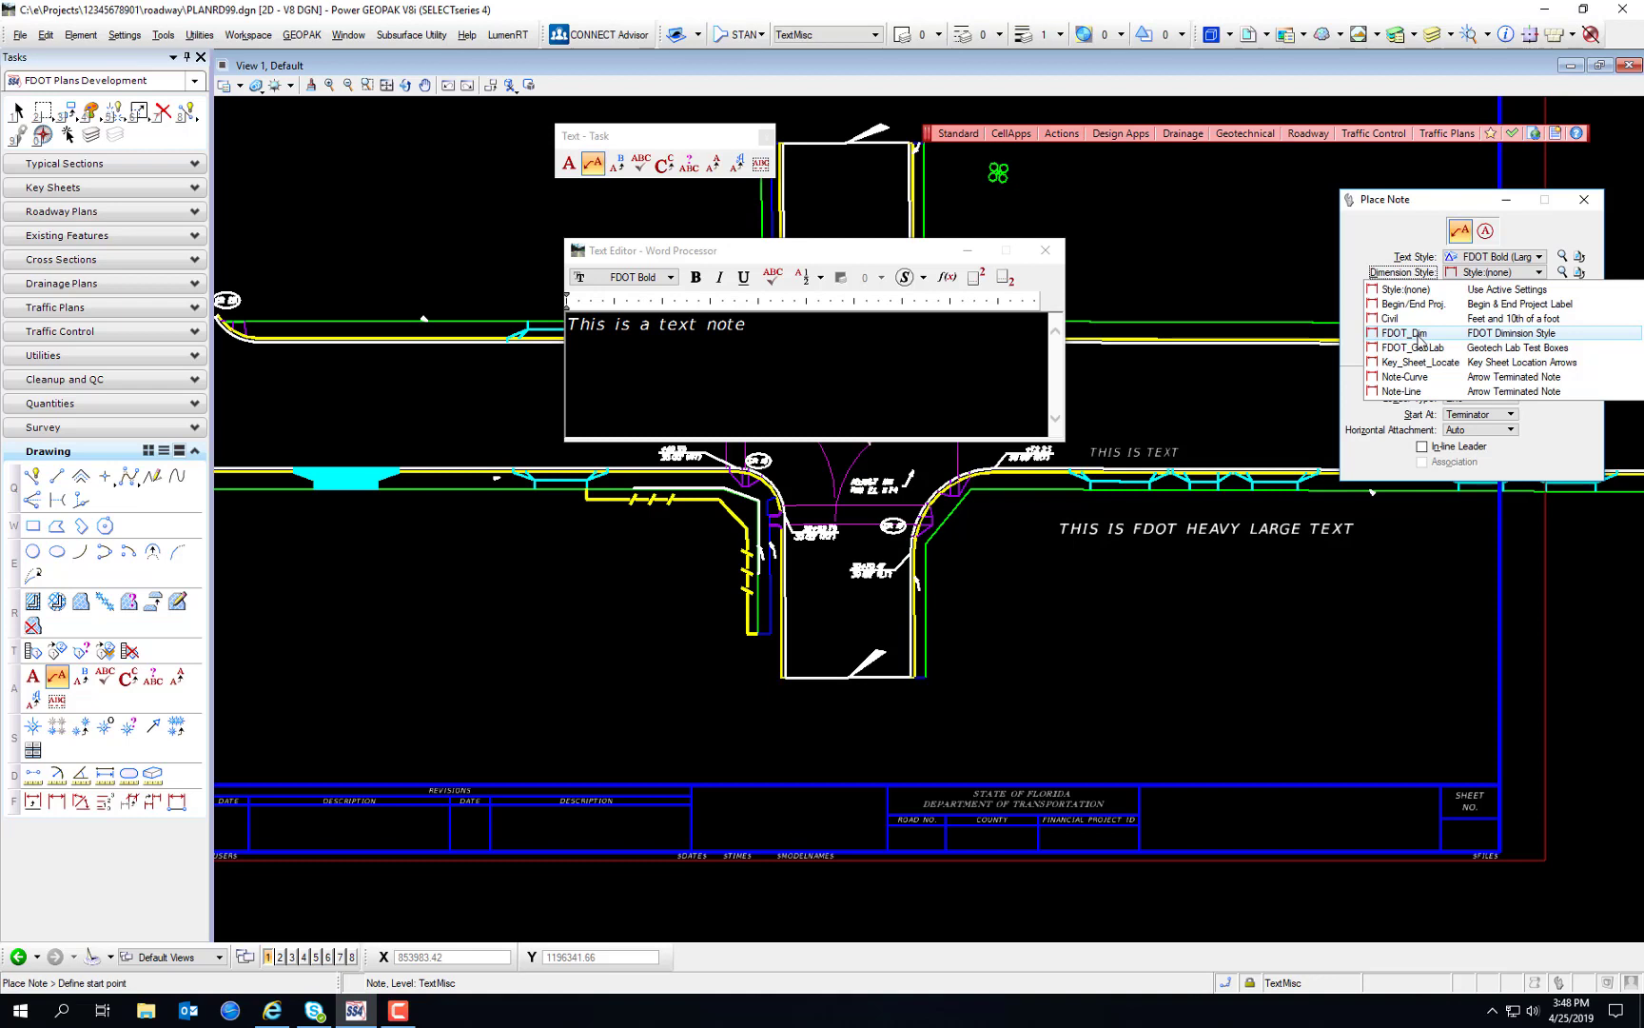
pyautogui.click(1418, 335)
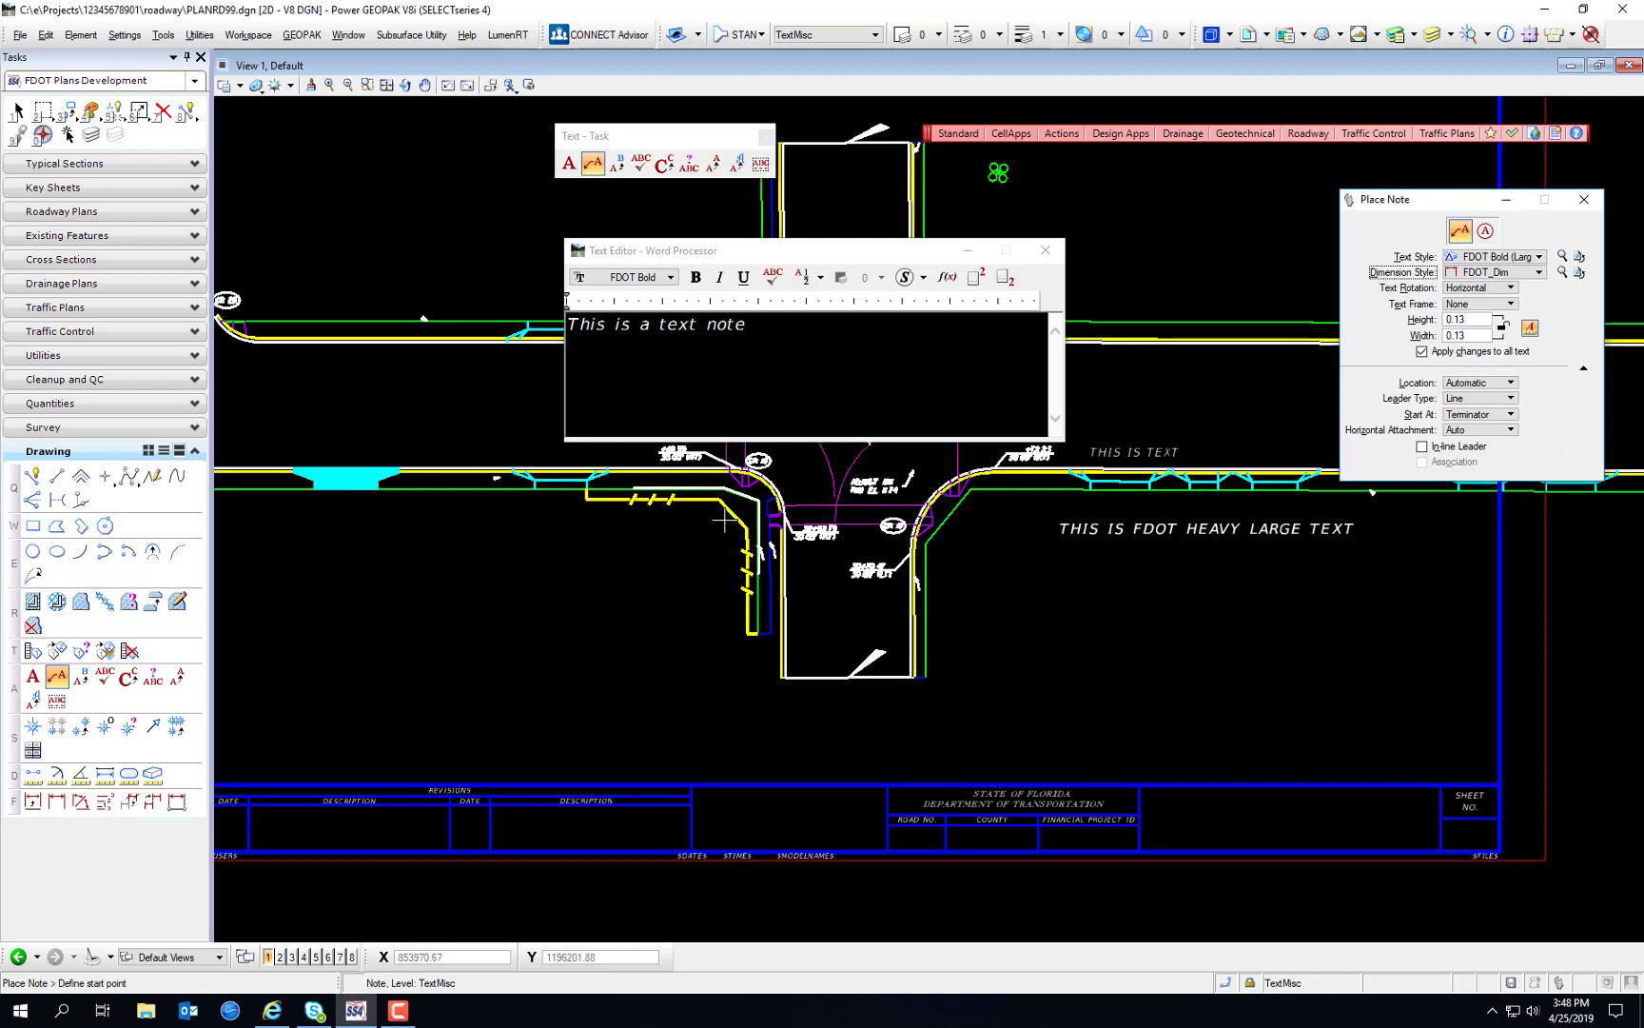
# Step: Place two leadered notes: one left of the intersection, one near the upper road
pyautogui.click(725, 522)
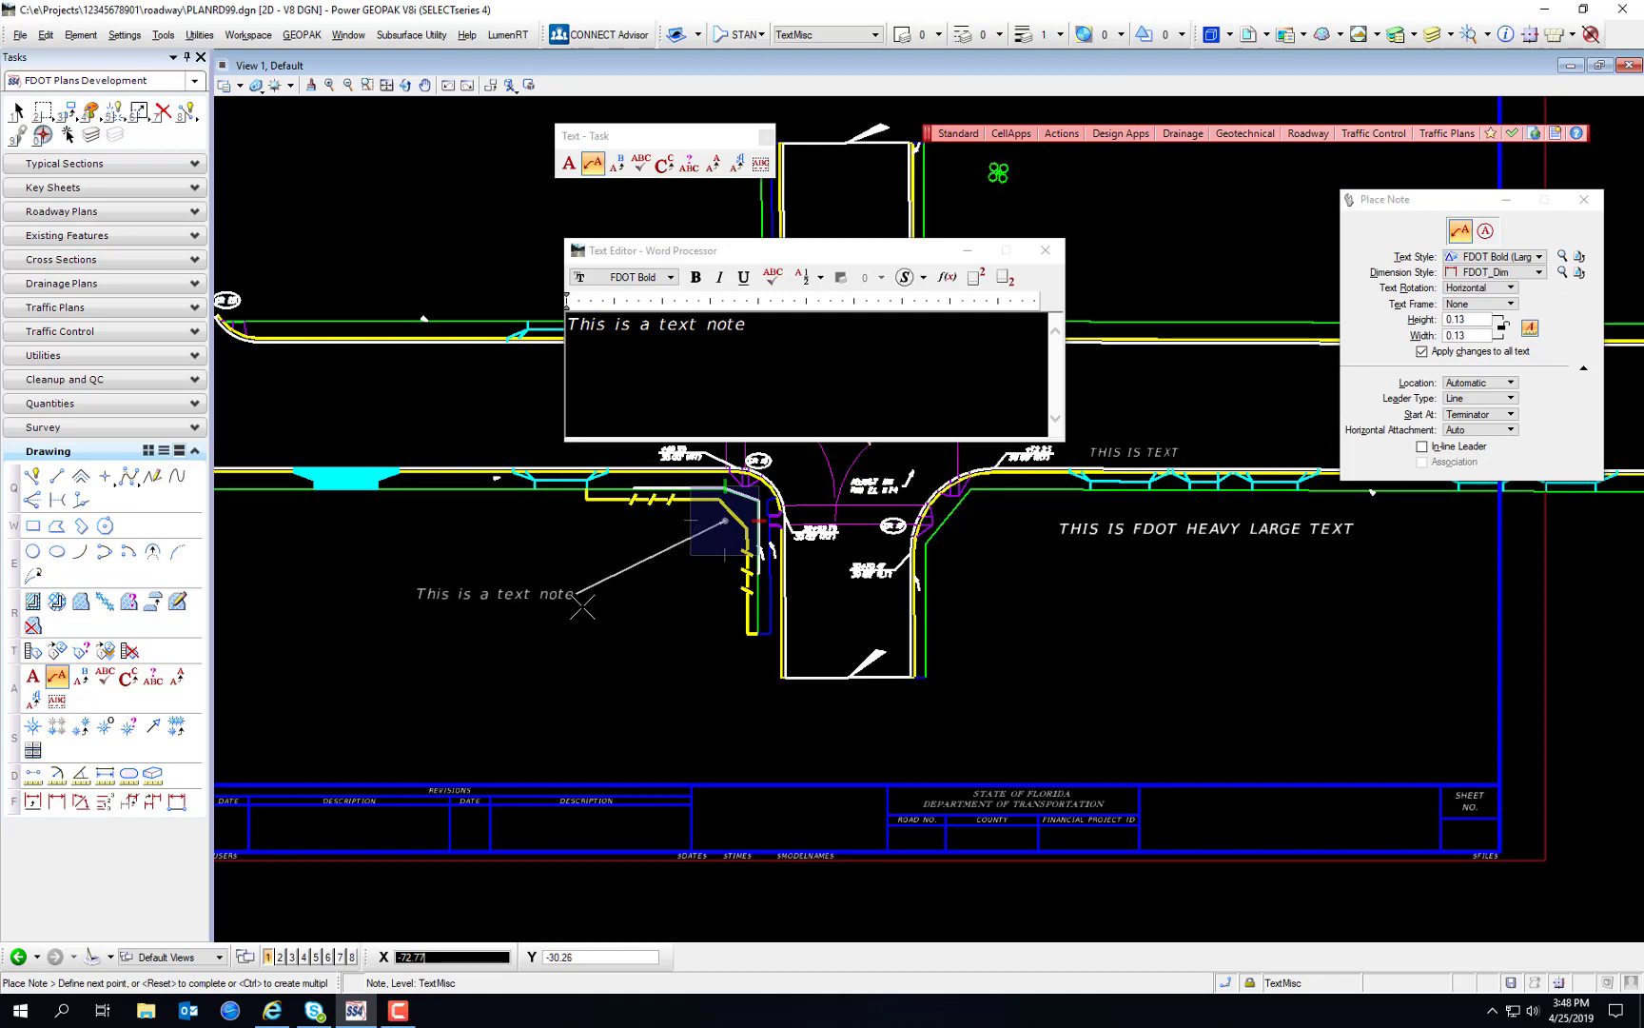
pyautogui.click(578, 580)
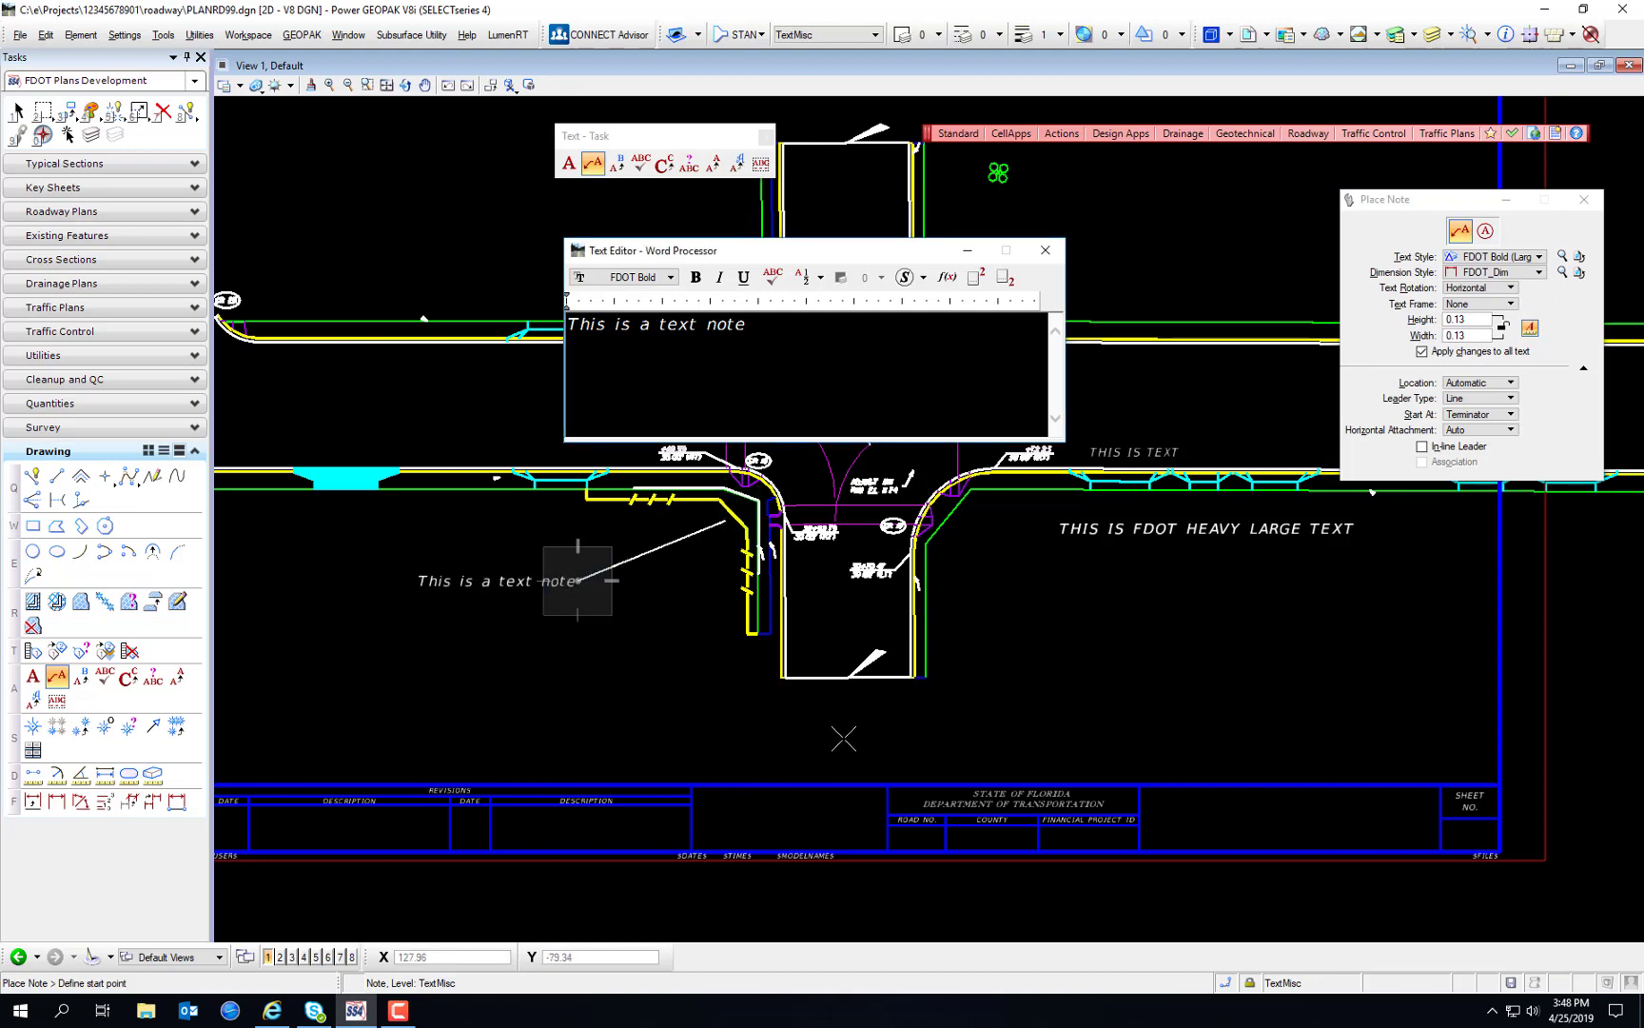
pyautogui.scroll(8, 723, 532)
pyautogui.scroll(-5, 749, 543)
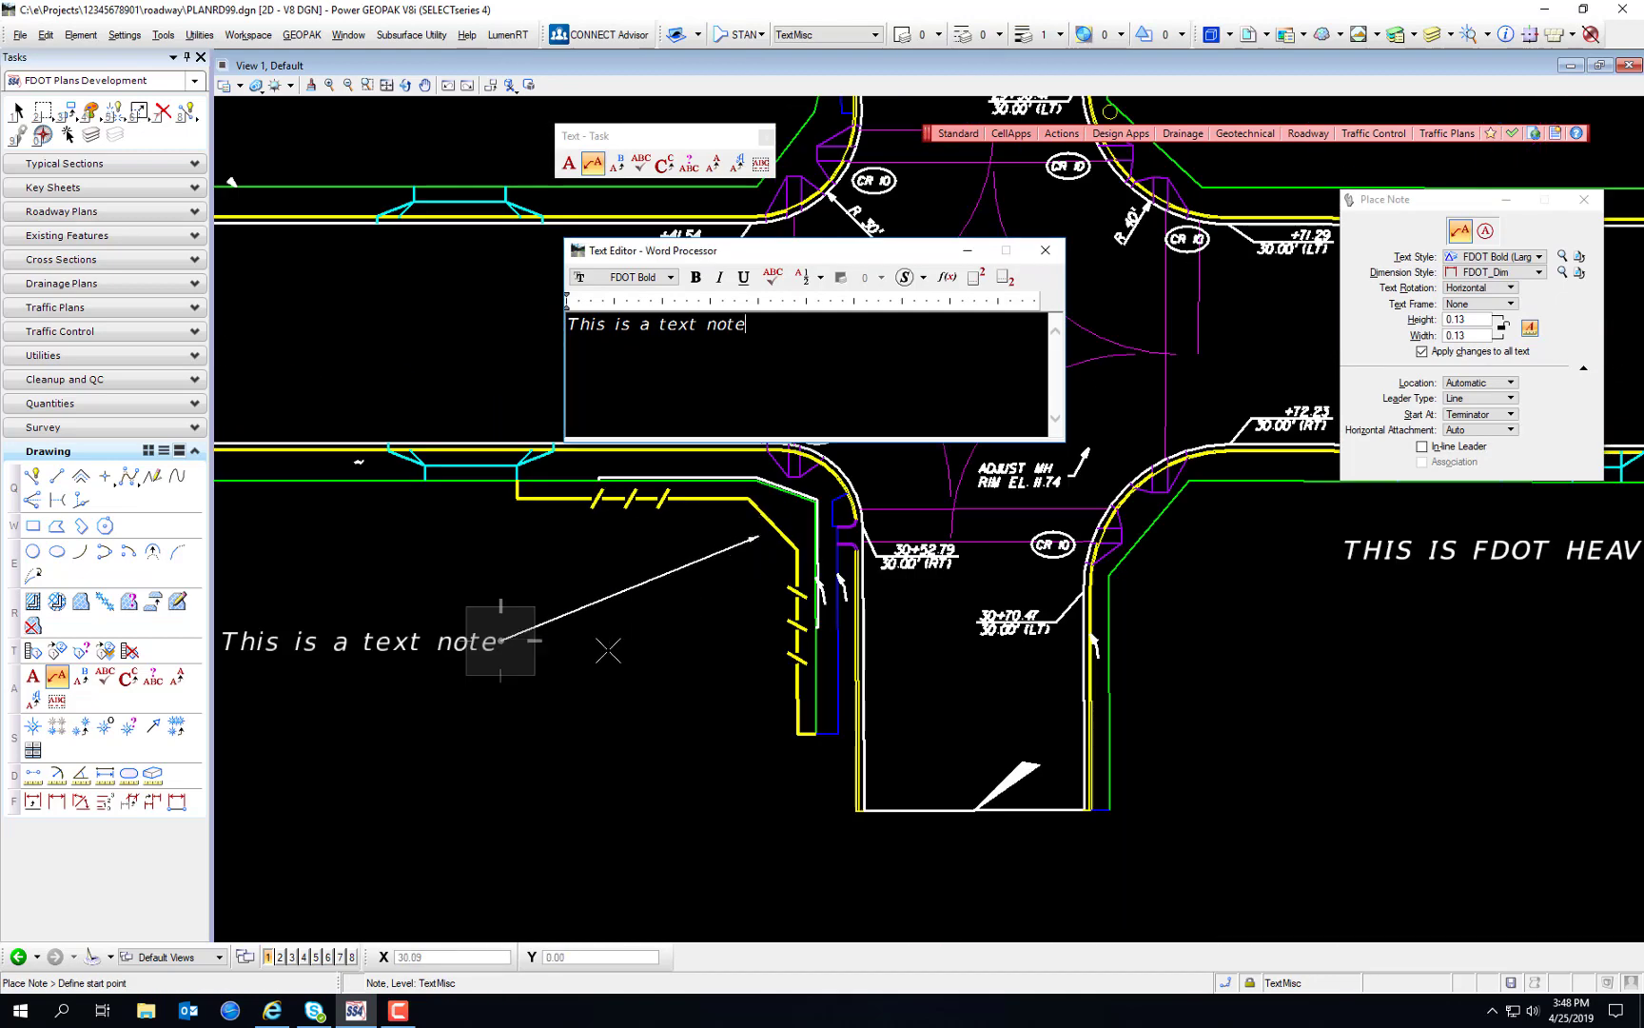
pyautogui.scroll(3, 939, 598)
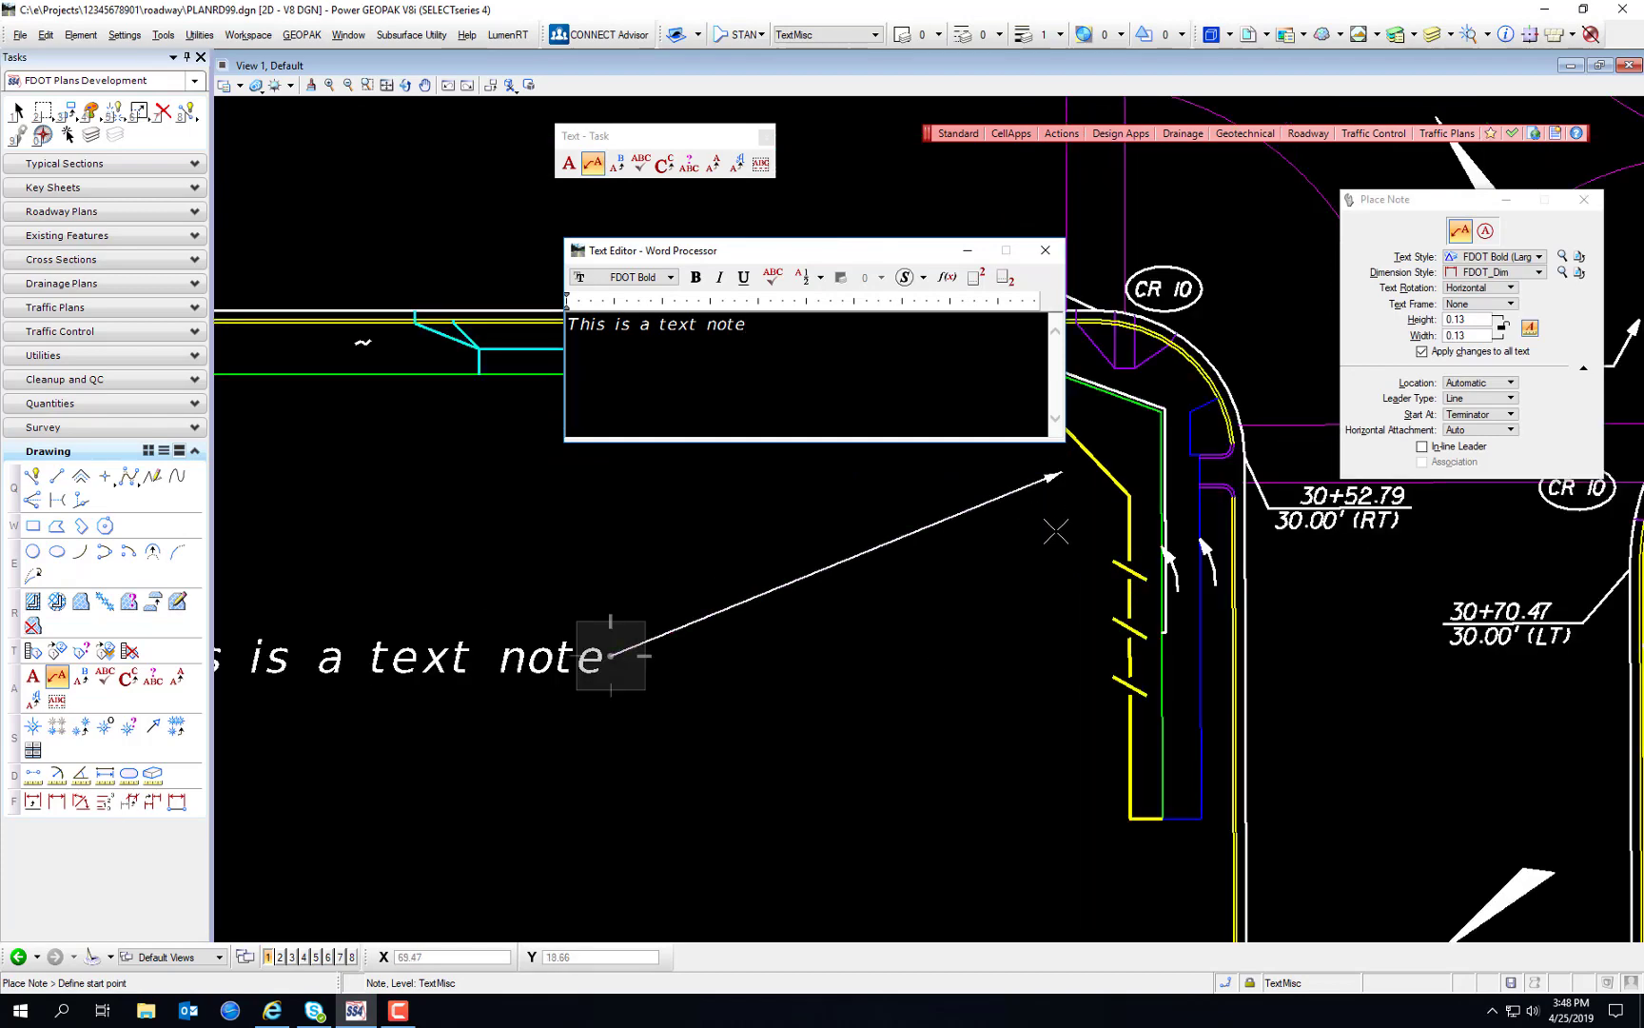
pyautogui.scroll(-4, 1051, 544)
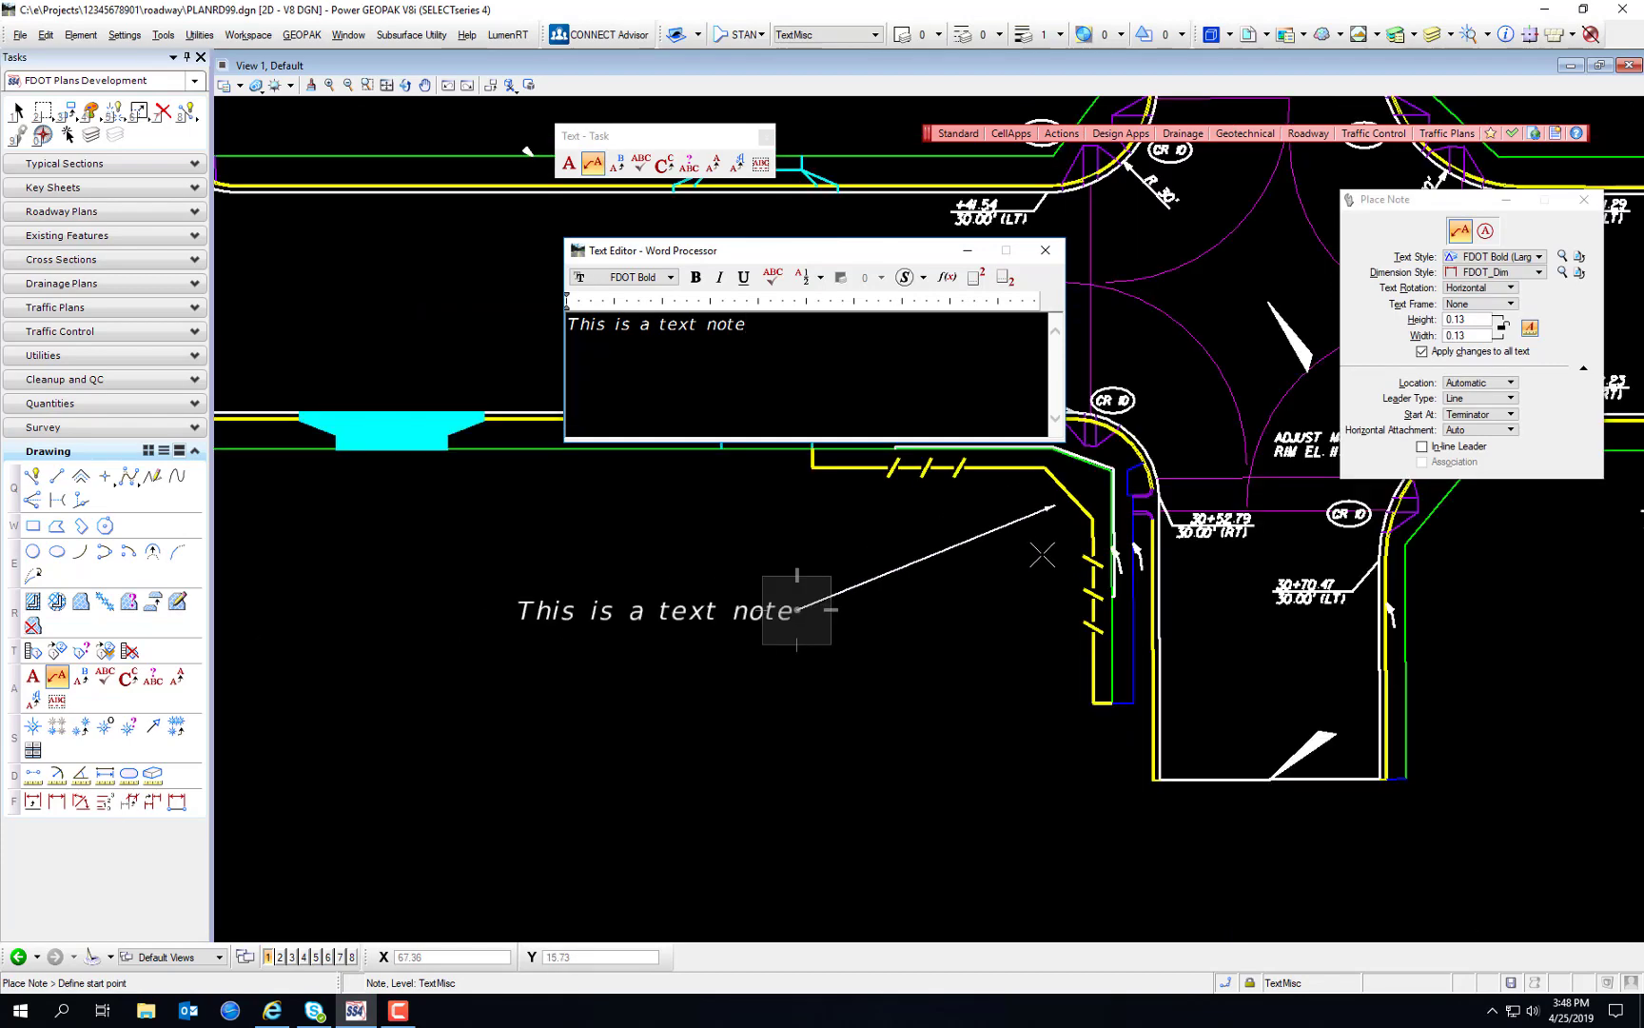
pyautogui.moveTo(1492, 678)
pyautogui.mouseDown(button='middle')
pyautogui.moveTo(1392, 678)
pyautogui.moveTo(1235, 757)
pyautogui.mouseUp(button='middle')
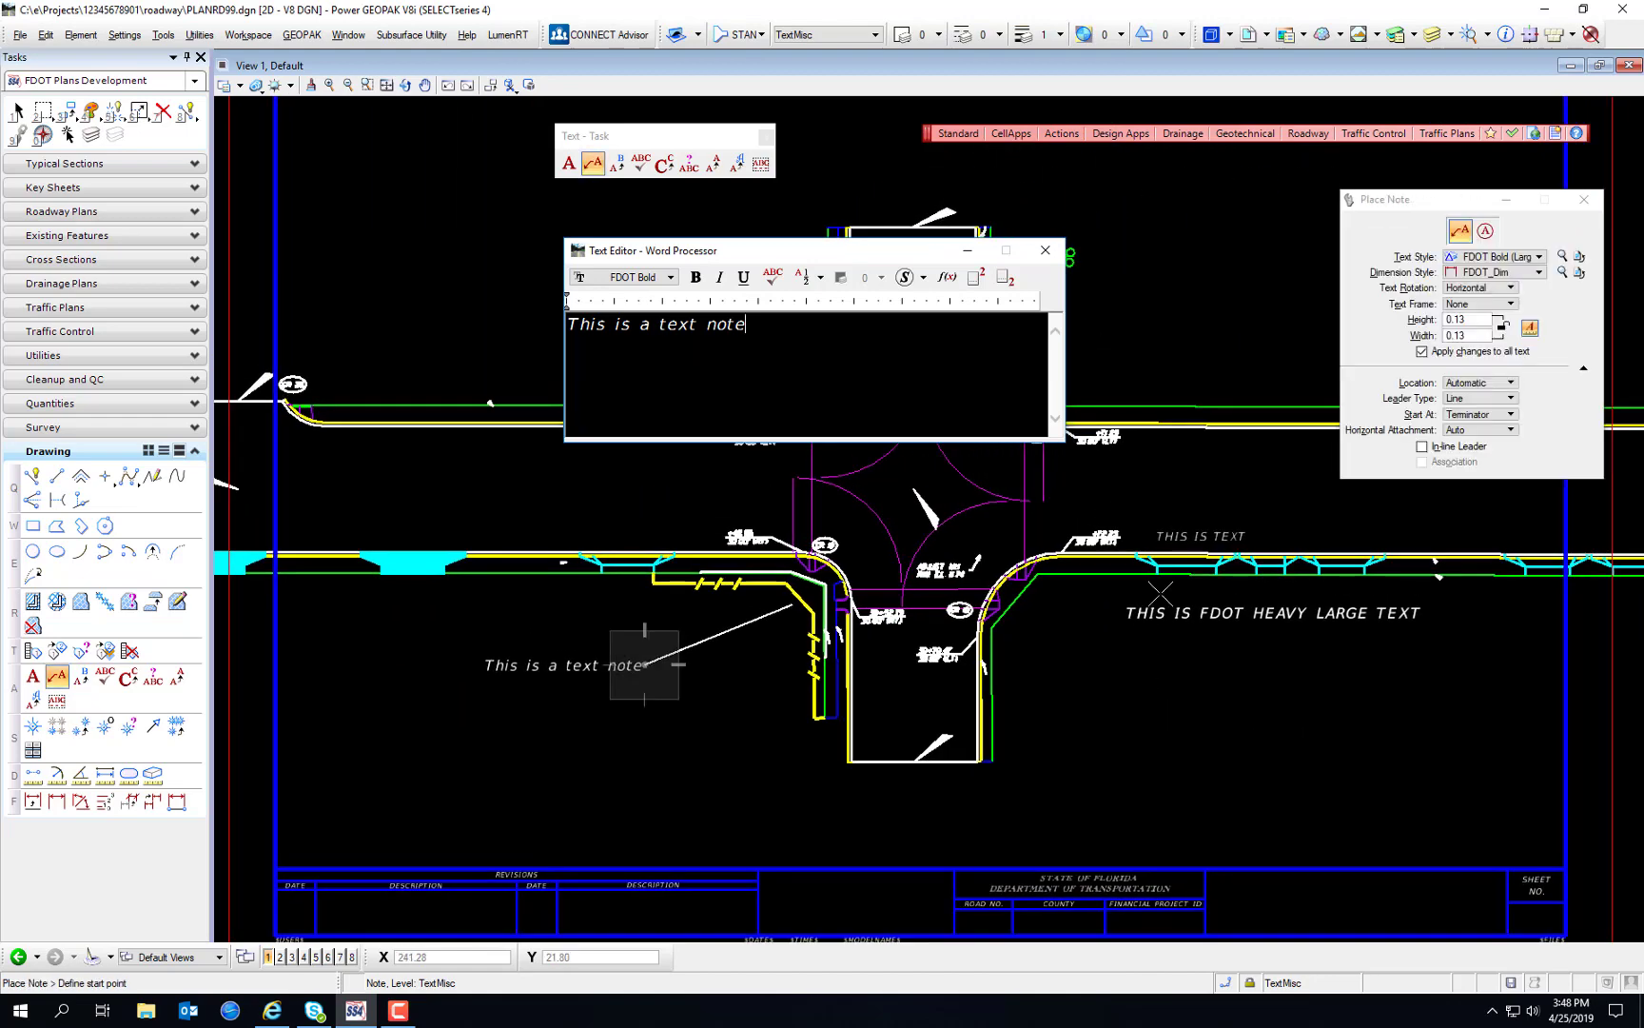
pyautogui.click(1091, 384)
pyautogui.click(1201, 323)
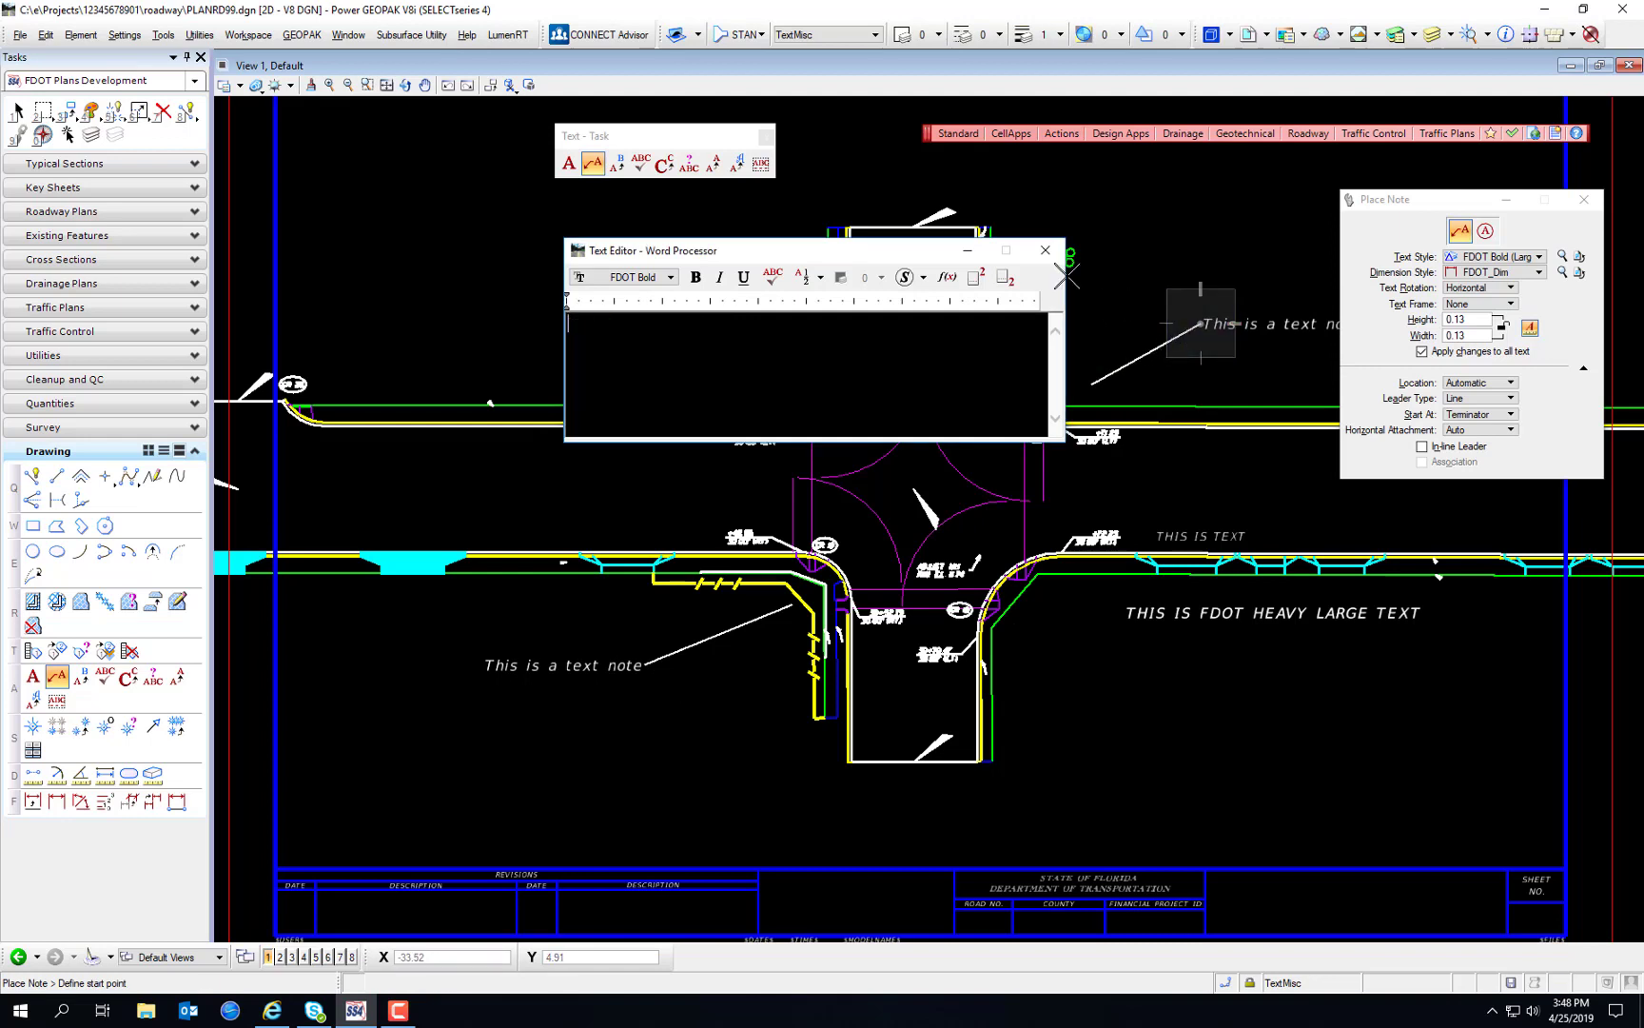
# Step: Convert both notes to upper case, reading 'THIS IS A TEXT NOTE'
pyautogui.click(664, 164)
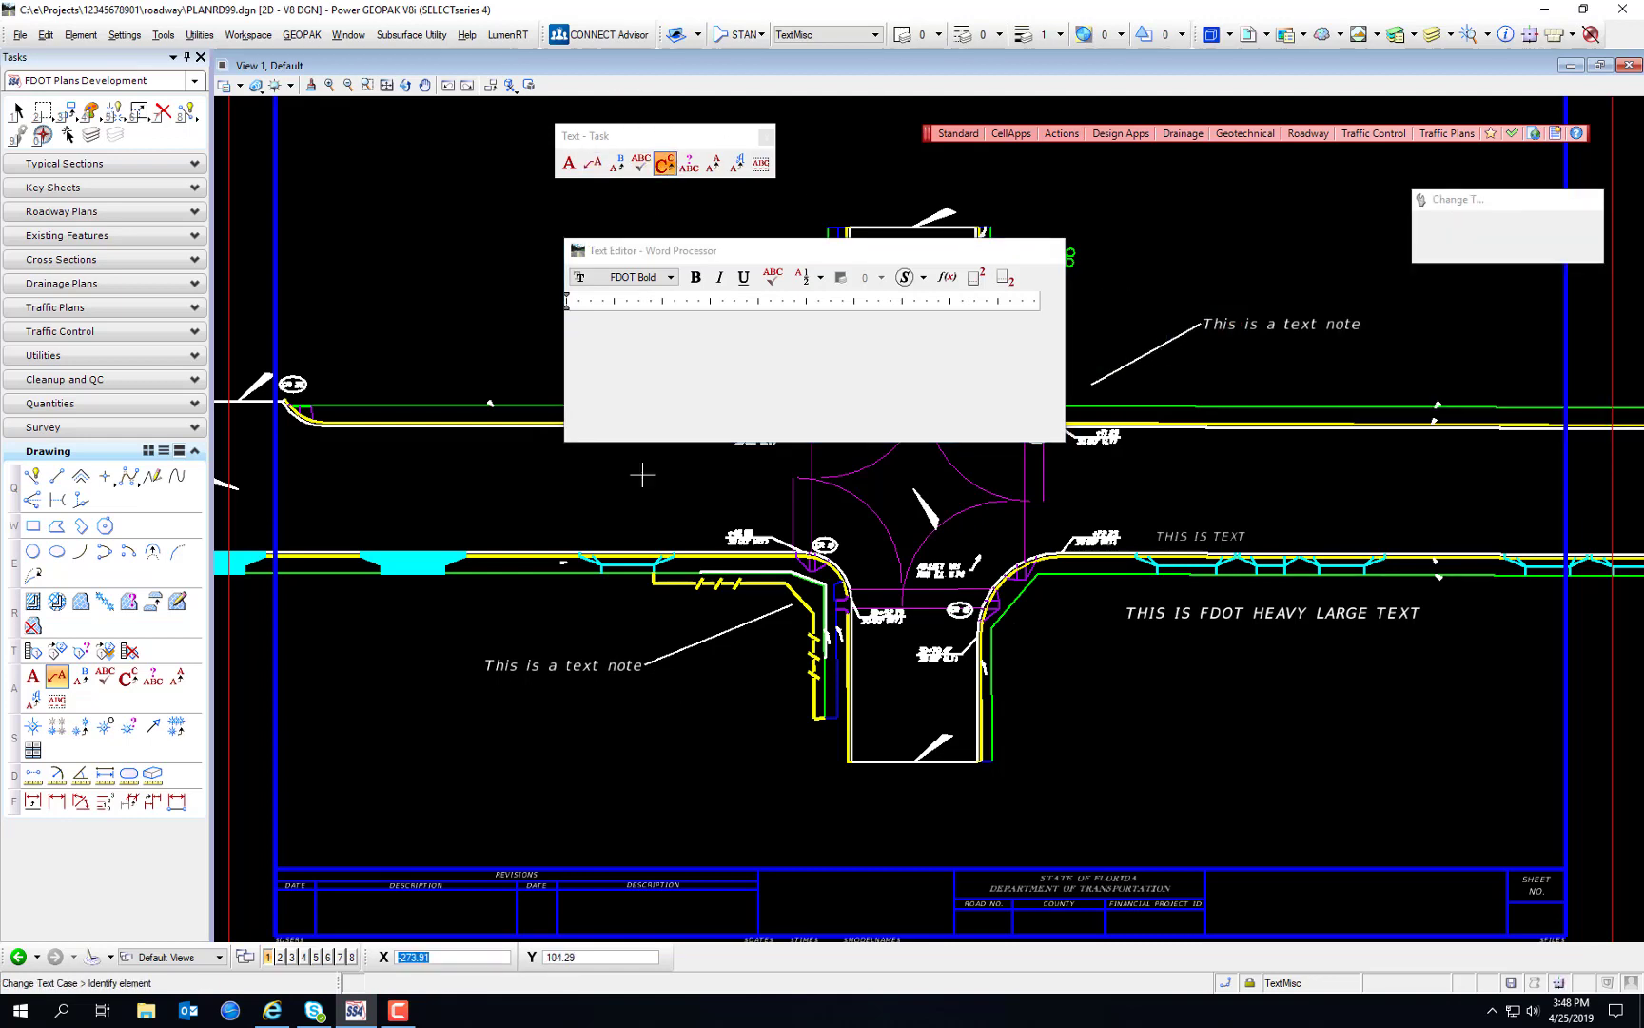
pyautogui.click(605, 665)
pyautogui.click(1321, 322)
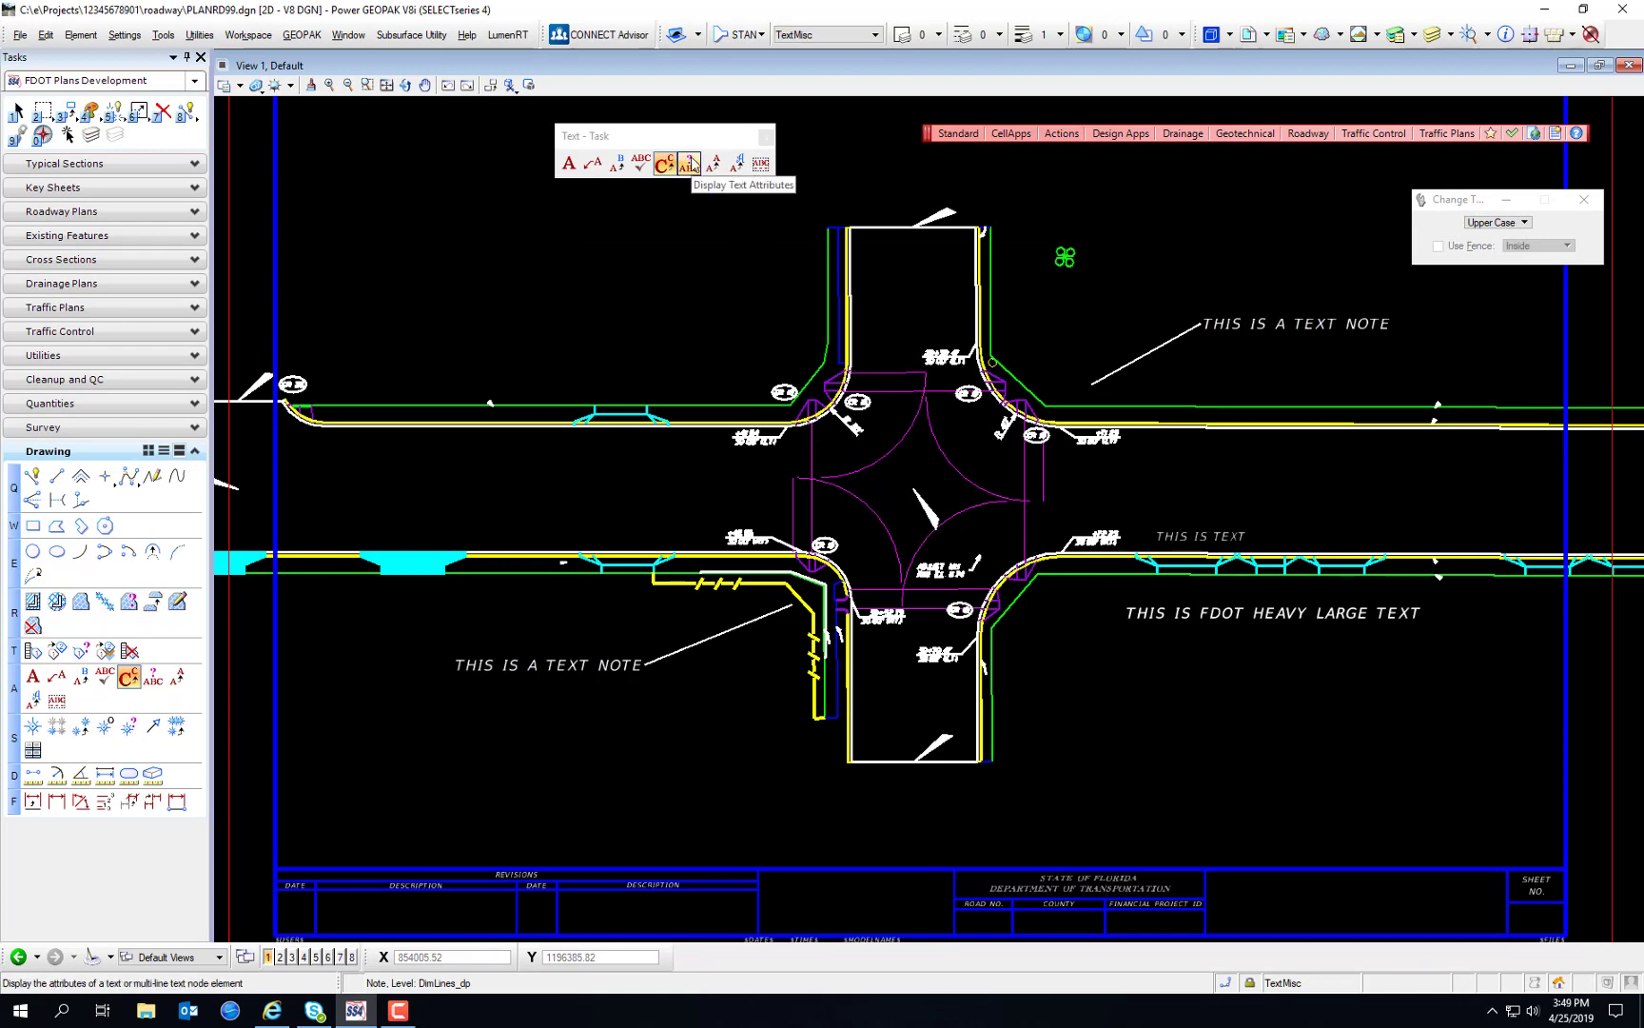
pyautogui.scroll(-2, 954, 451)
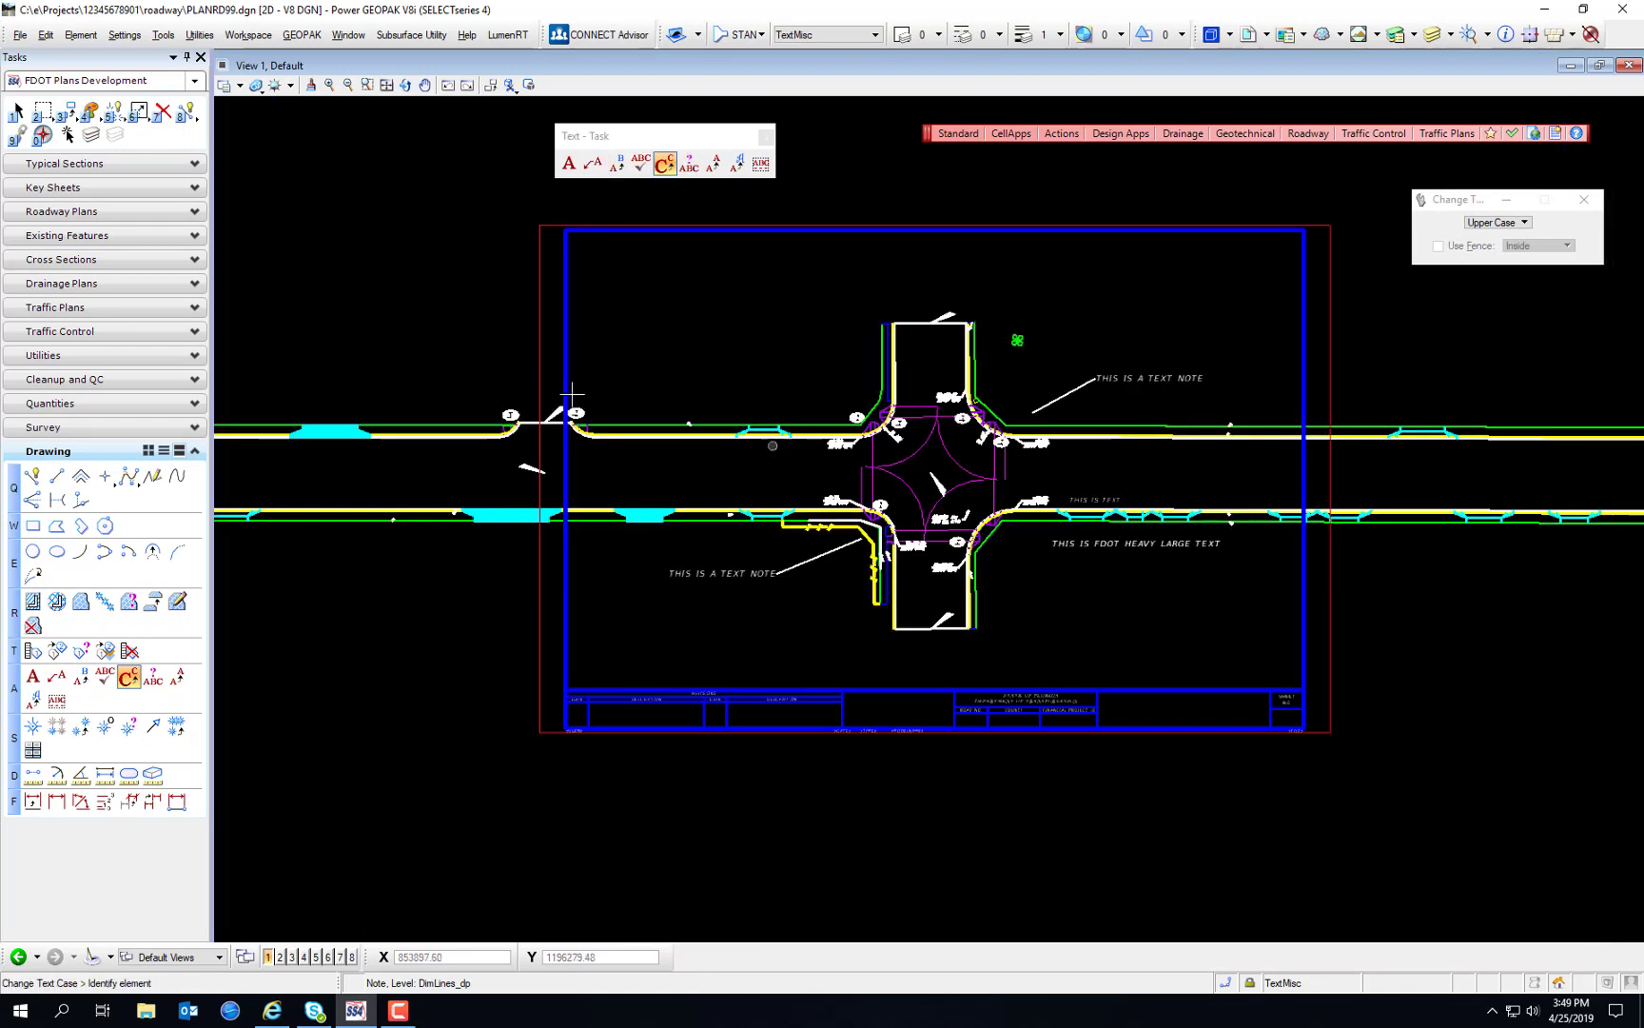
# Step: Check the existing sheet border and pick the Plan Sheet cell from the FDOT tools
pyautogui.click(19, 110)
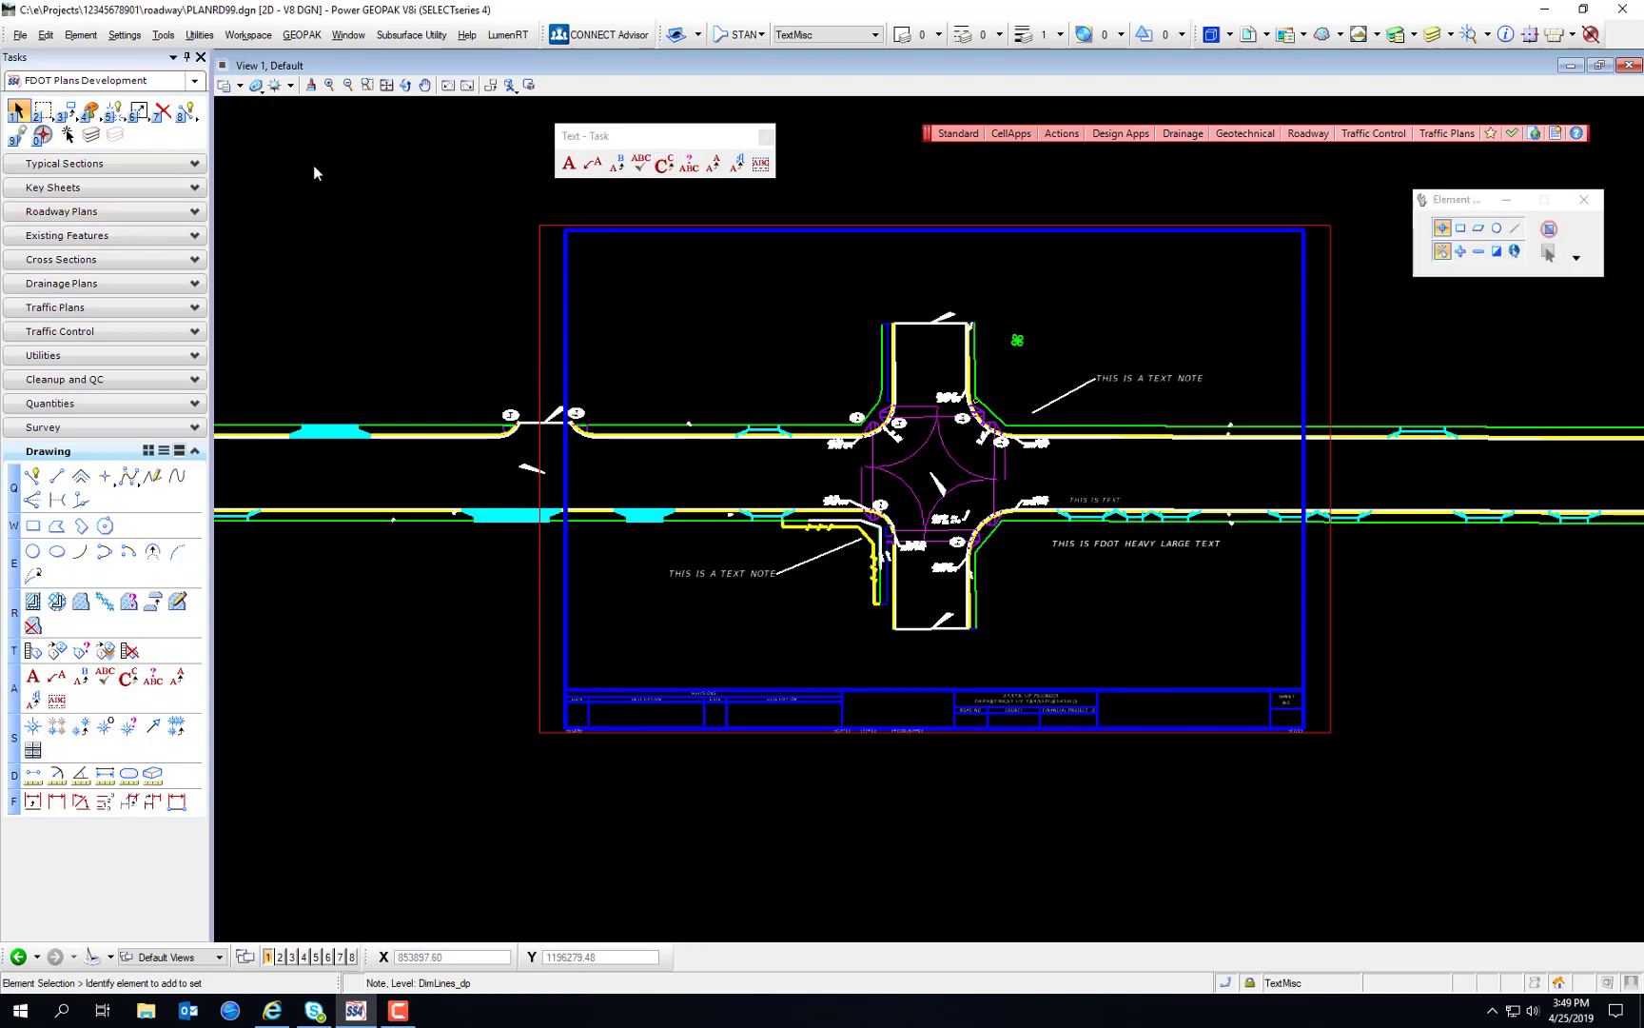
pyautogui.click(592, 228)
pyautogui.click(571, 171)
pyautogui.click(1309, 133)
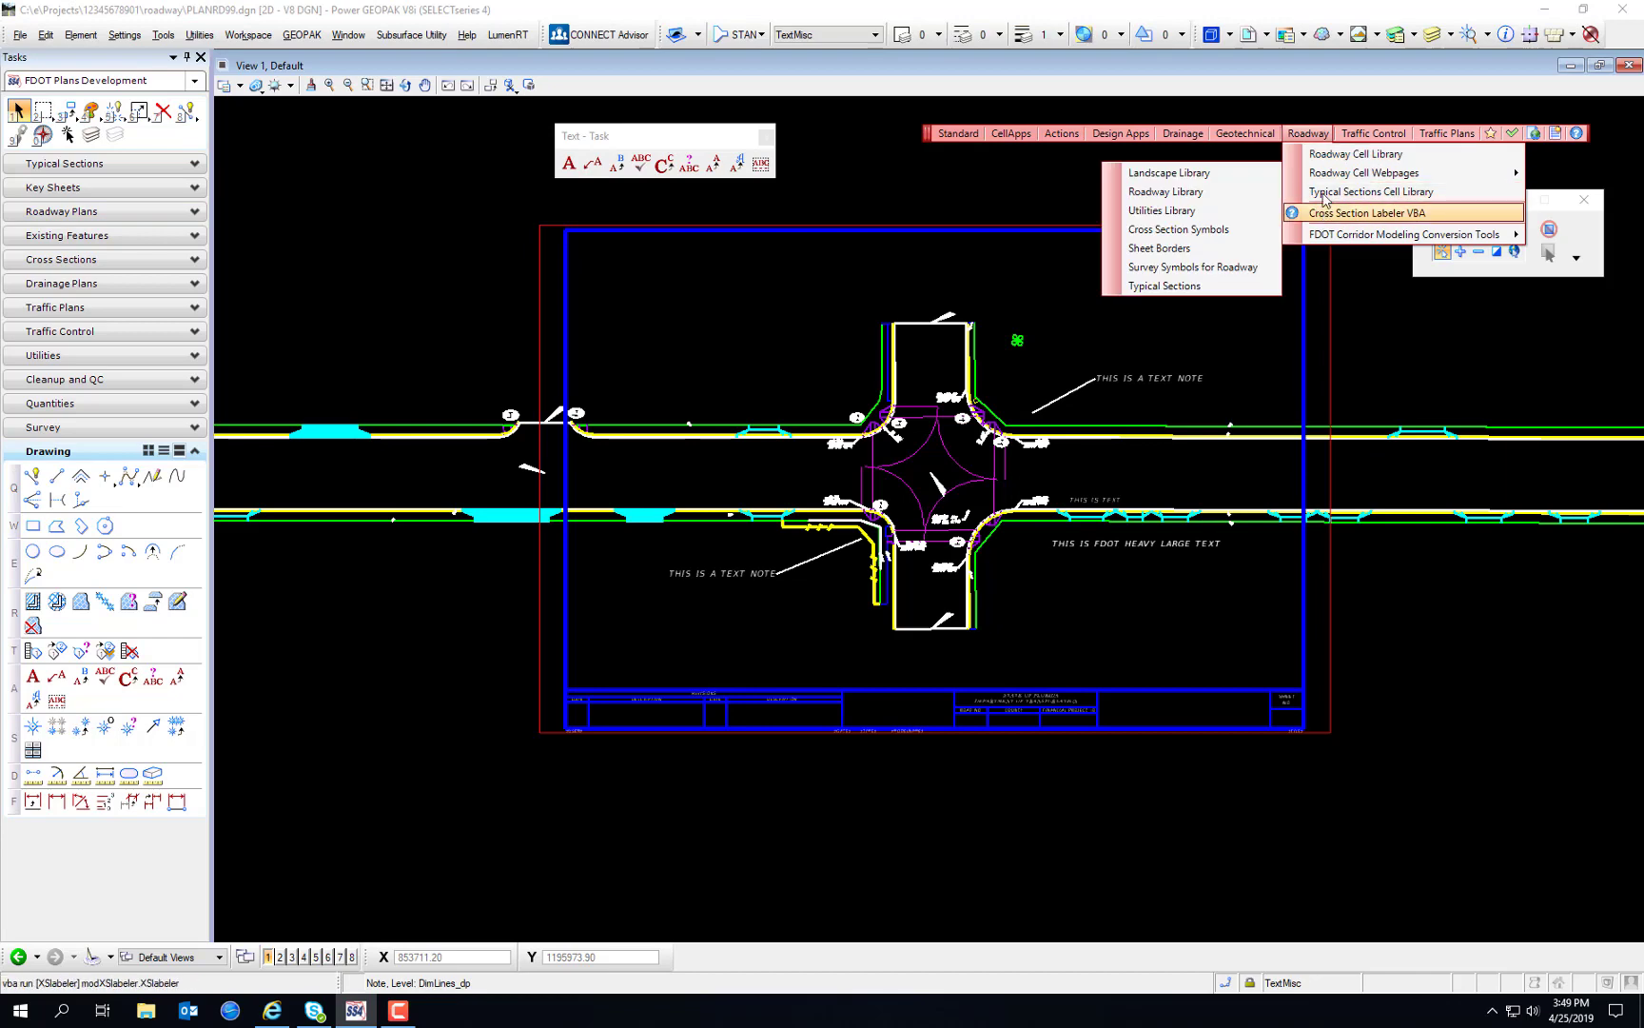
pyautogui.click(1252, 134)
pyautogui.click(1252, 134)
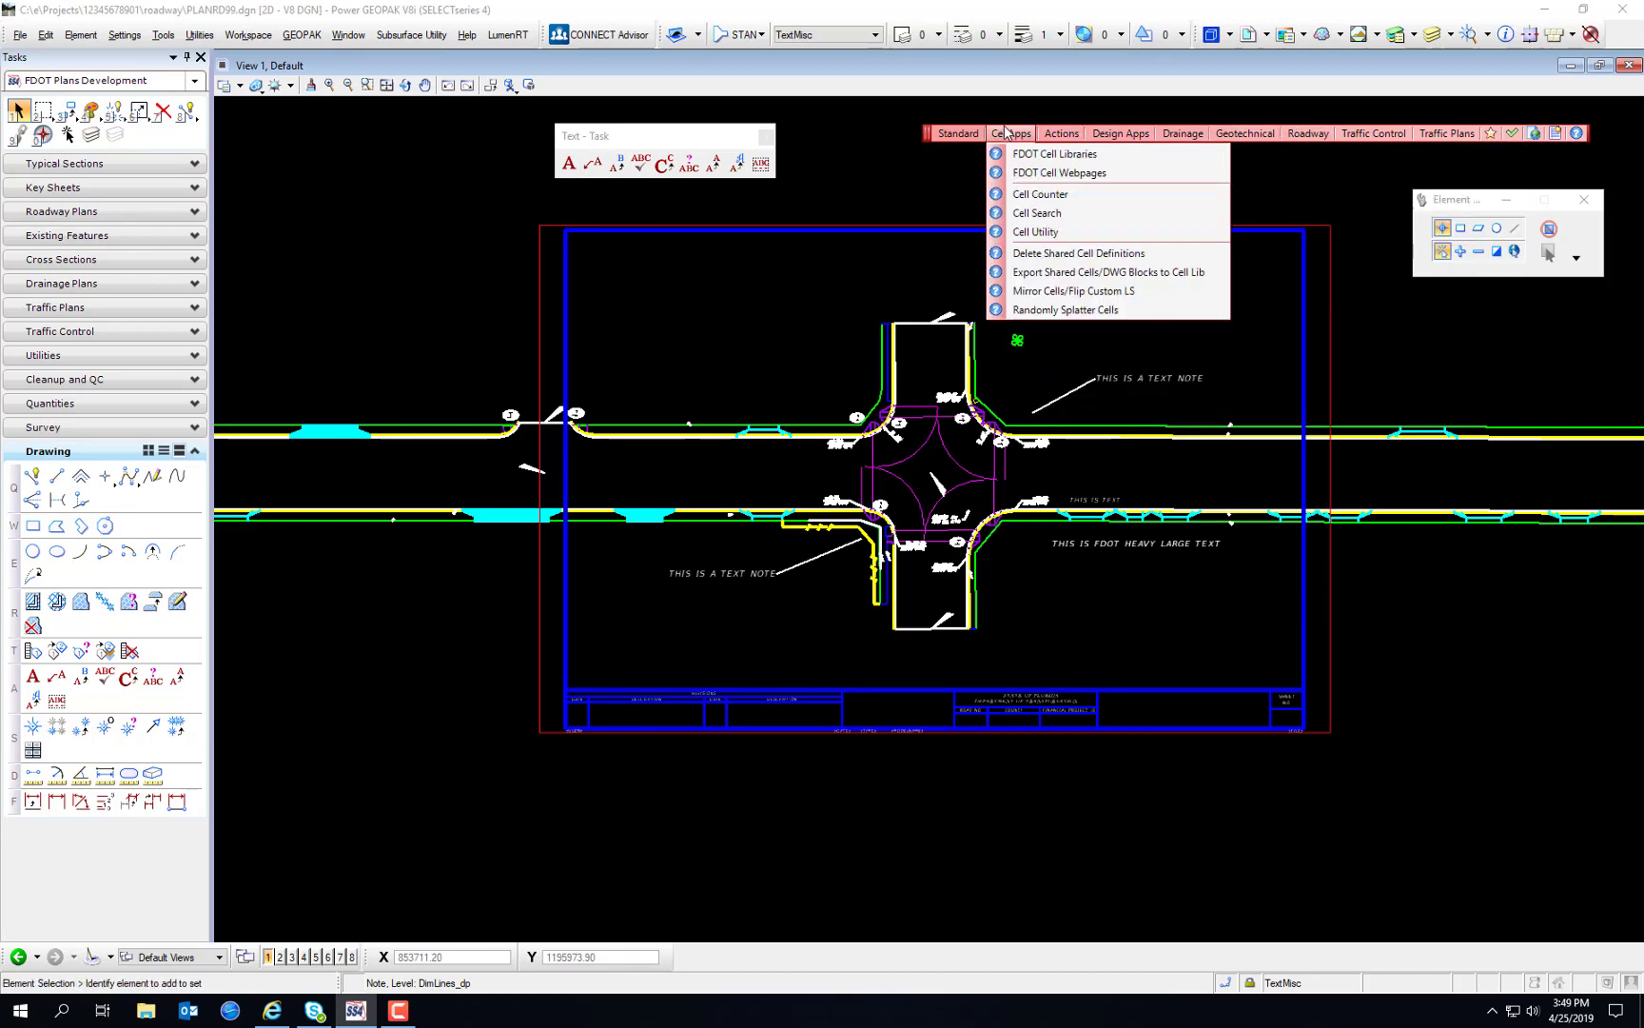
pyautogui.moveTo(1058, 136)
pyautogui.moveTo(1093, 274)
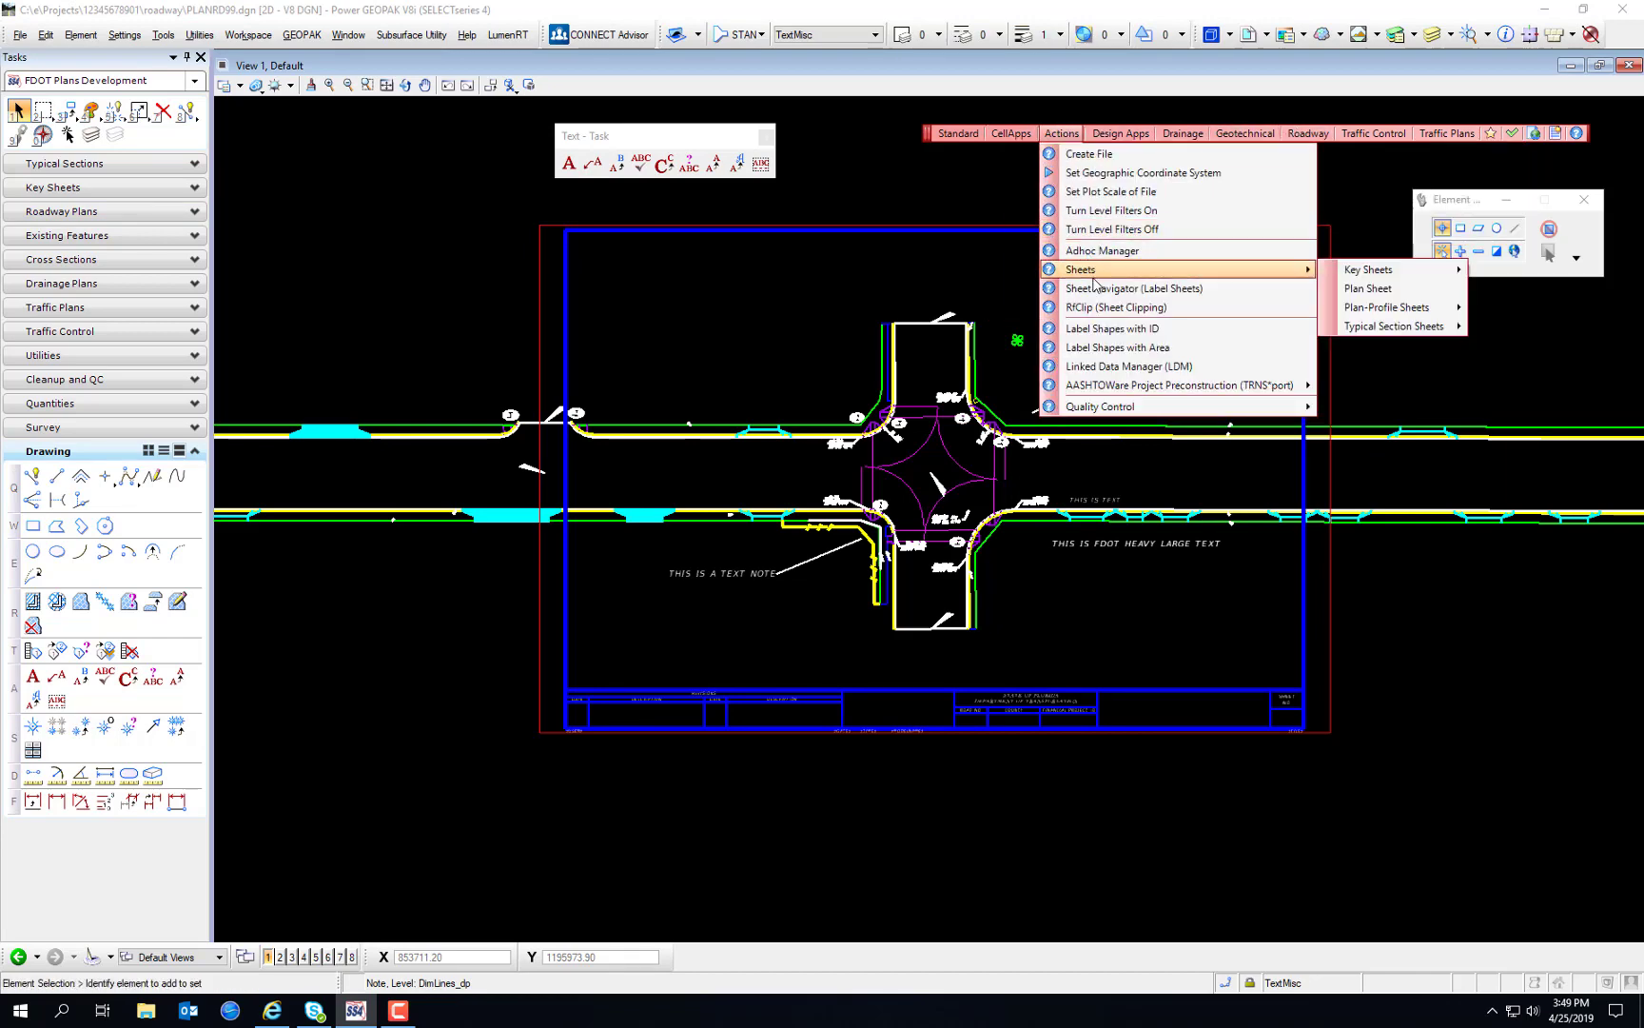
pyautogui.click(1370, 288)
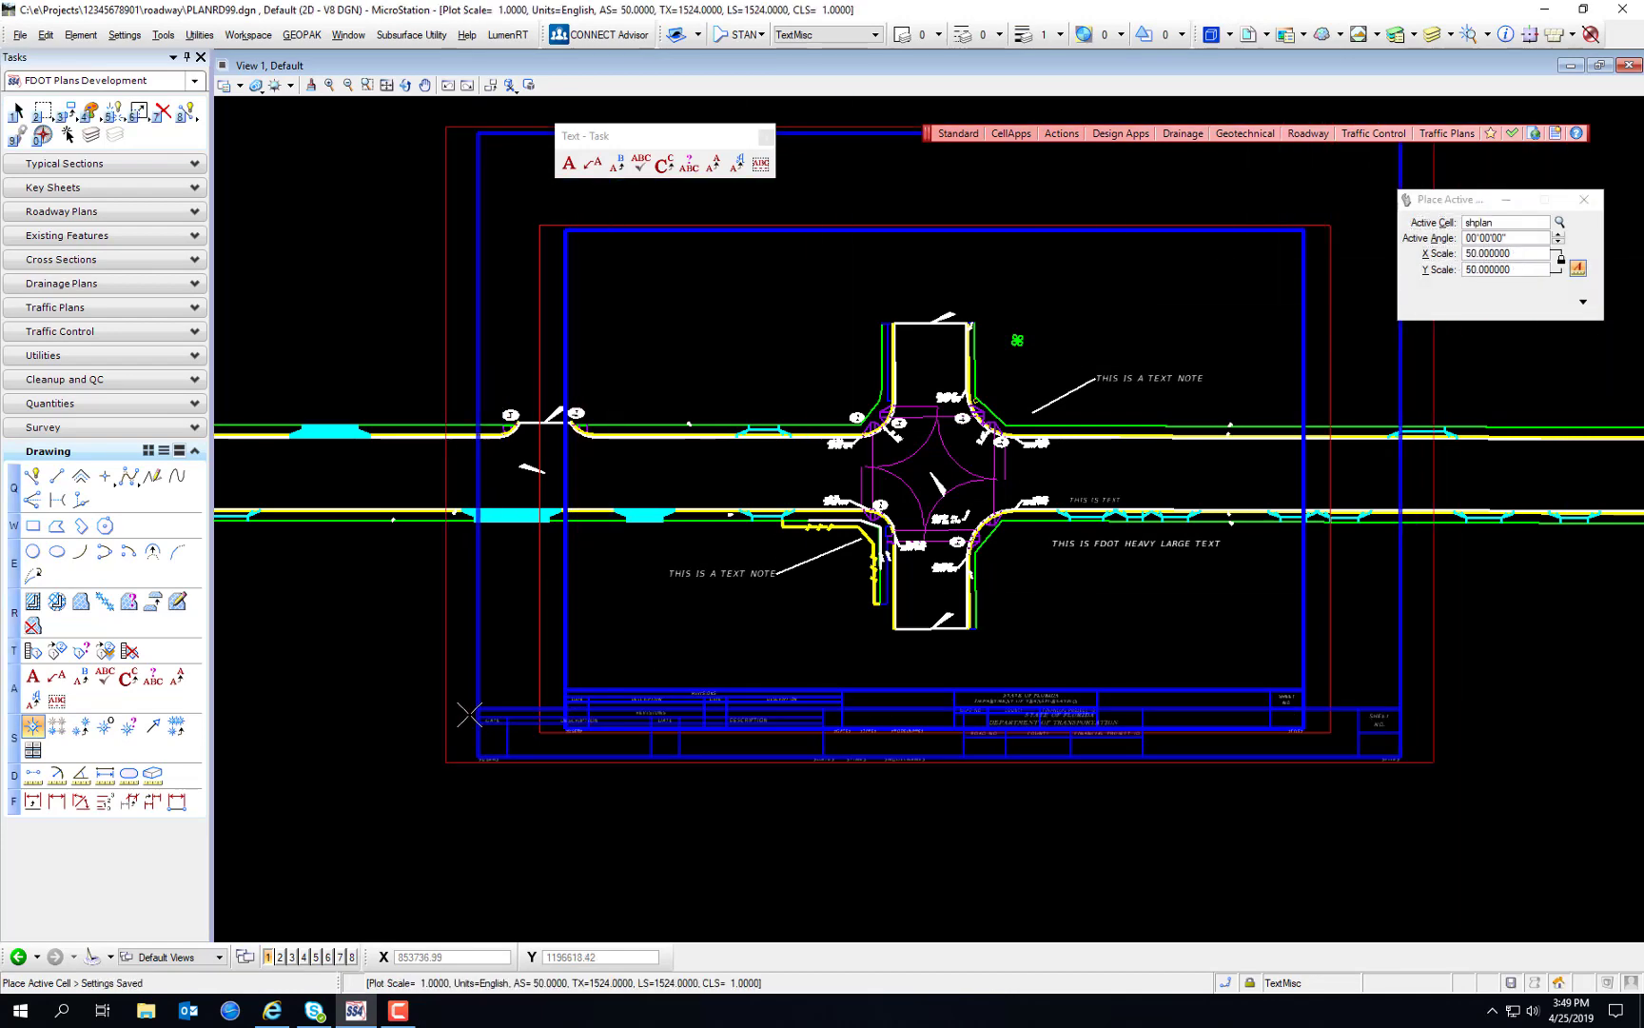
# Step: Place the shplan plan sheet border at X scale 80 from the lower left
pyautogui.doubleClick(1517, 255)
pyautogui.write('80')
pyautogui.press('Return')
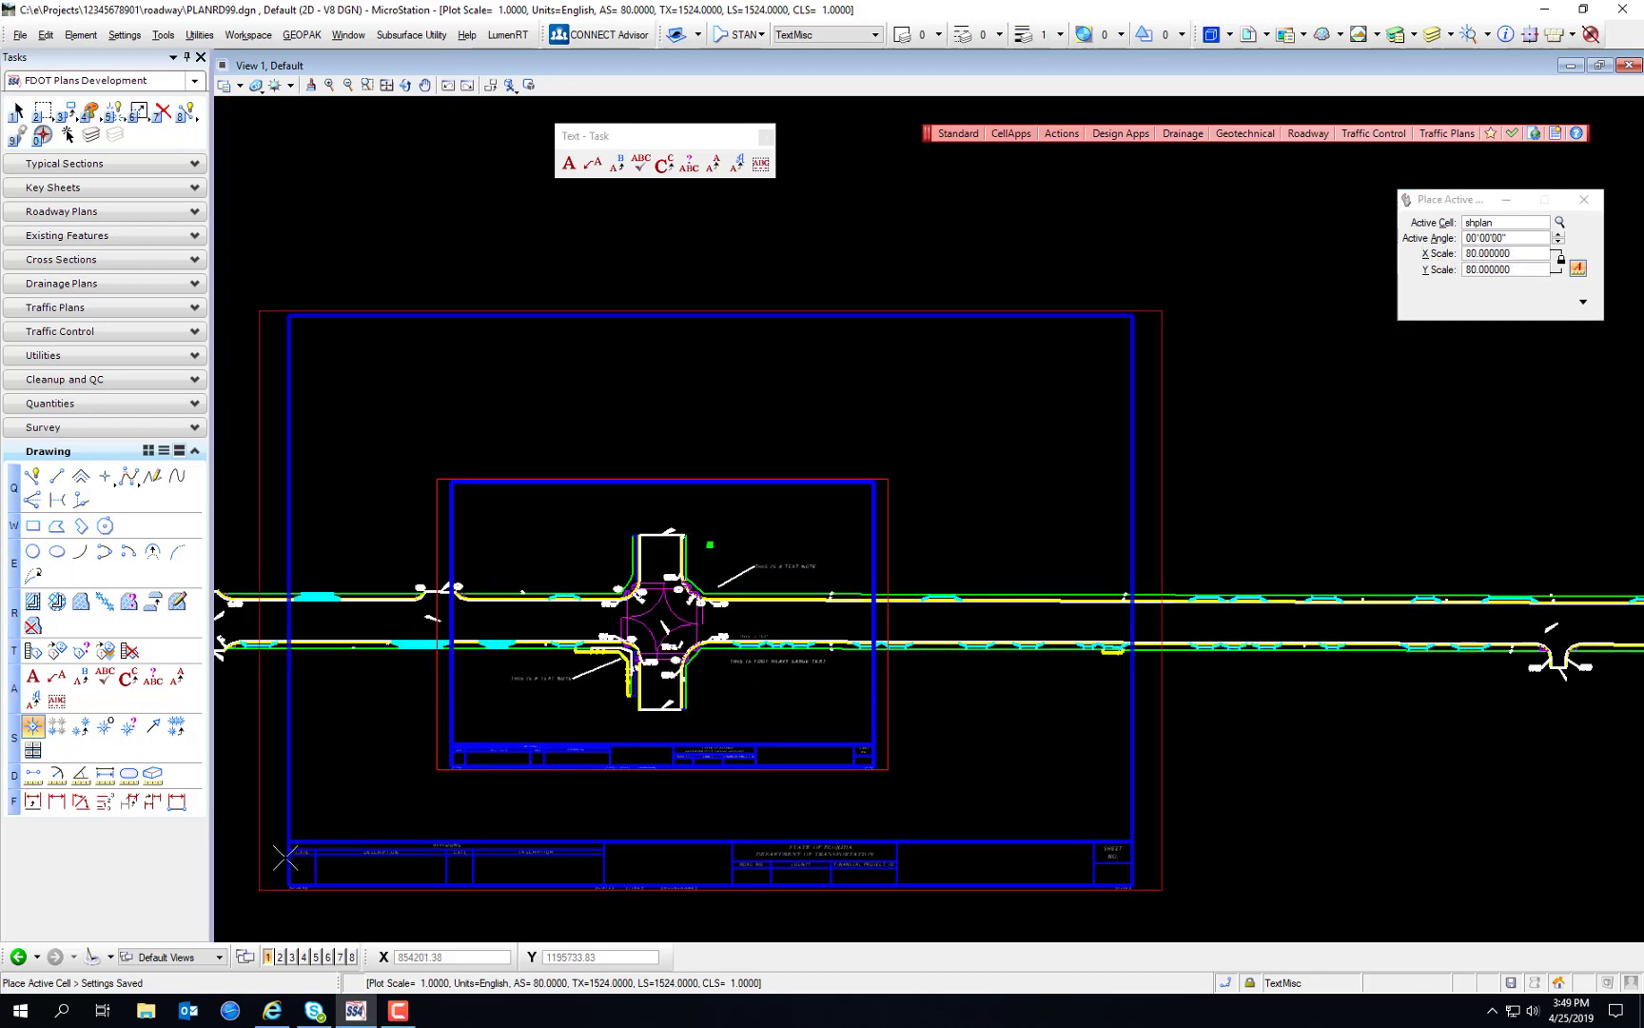
pyautogui.click(268, 857)
pyautogui.press('Escape')
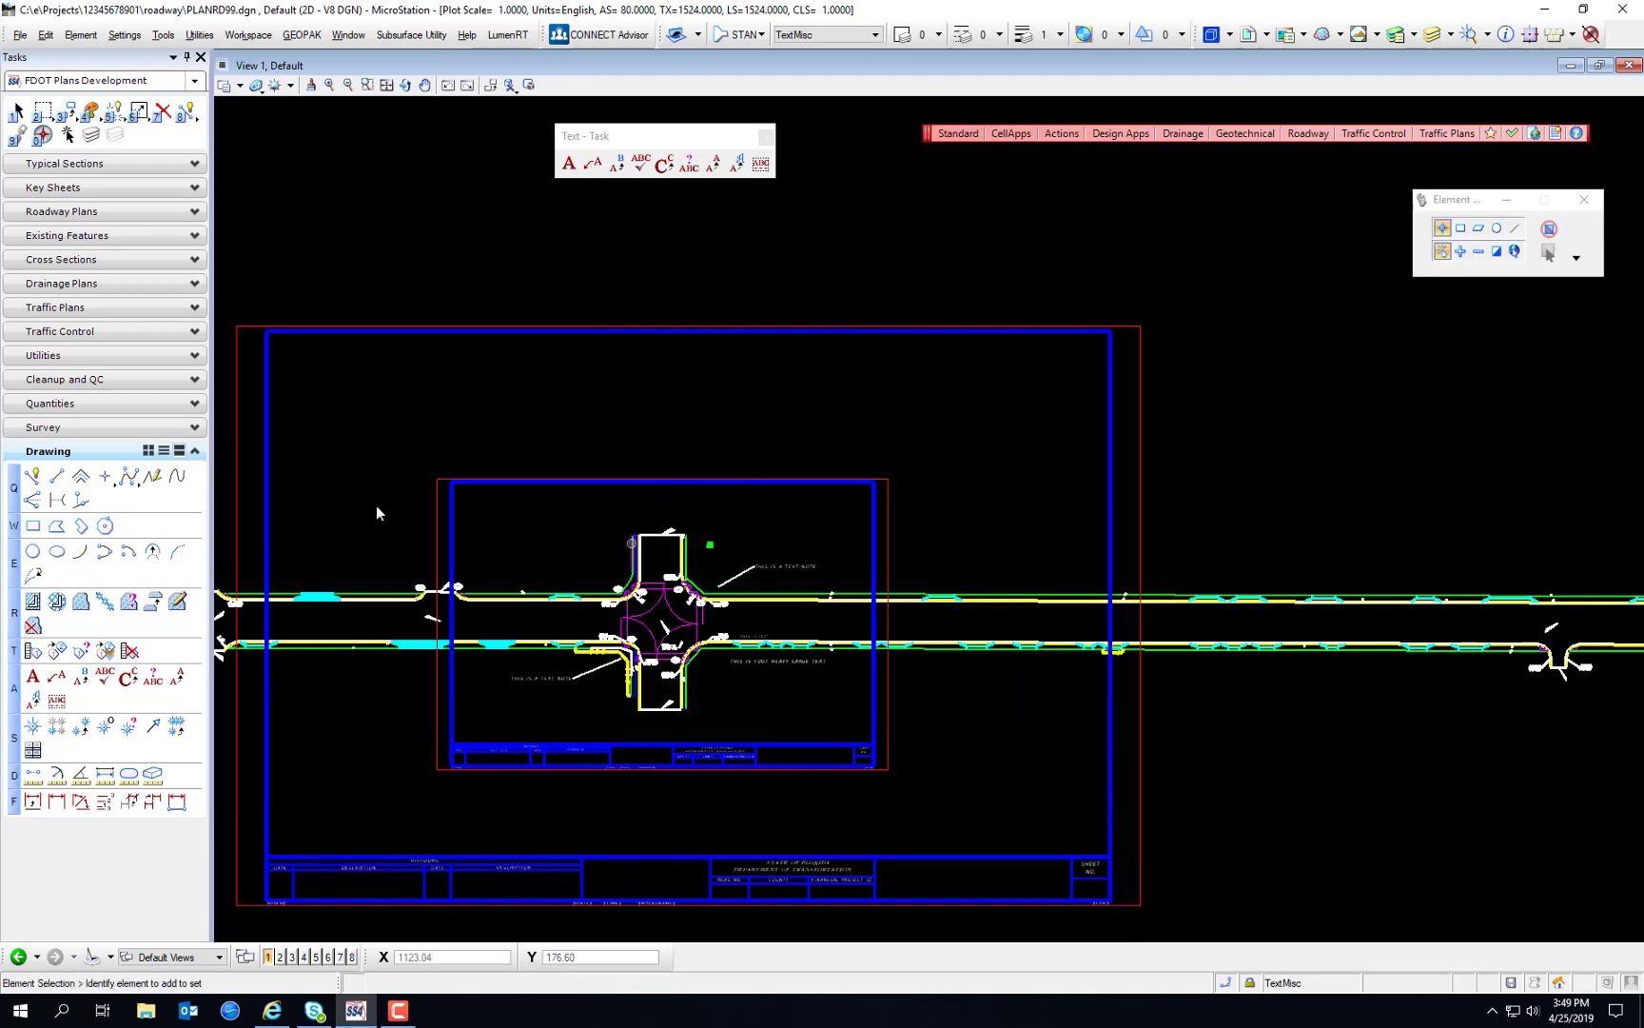
# Step: Delete the smaller original sheet border
pyautogui.click(511, 482)
pyautogui.press('Delete')
pyautogui.moveTo(458, 500); pyautogui.dragTo(774, 336, button='middle')
pyautogui.scroll(2, 815, 506)
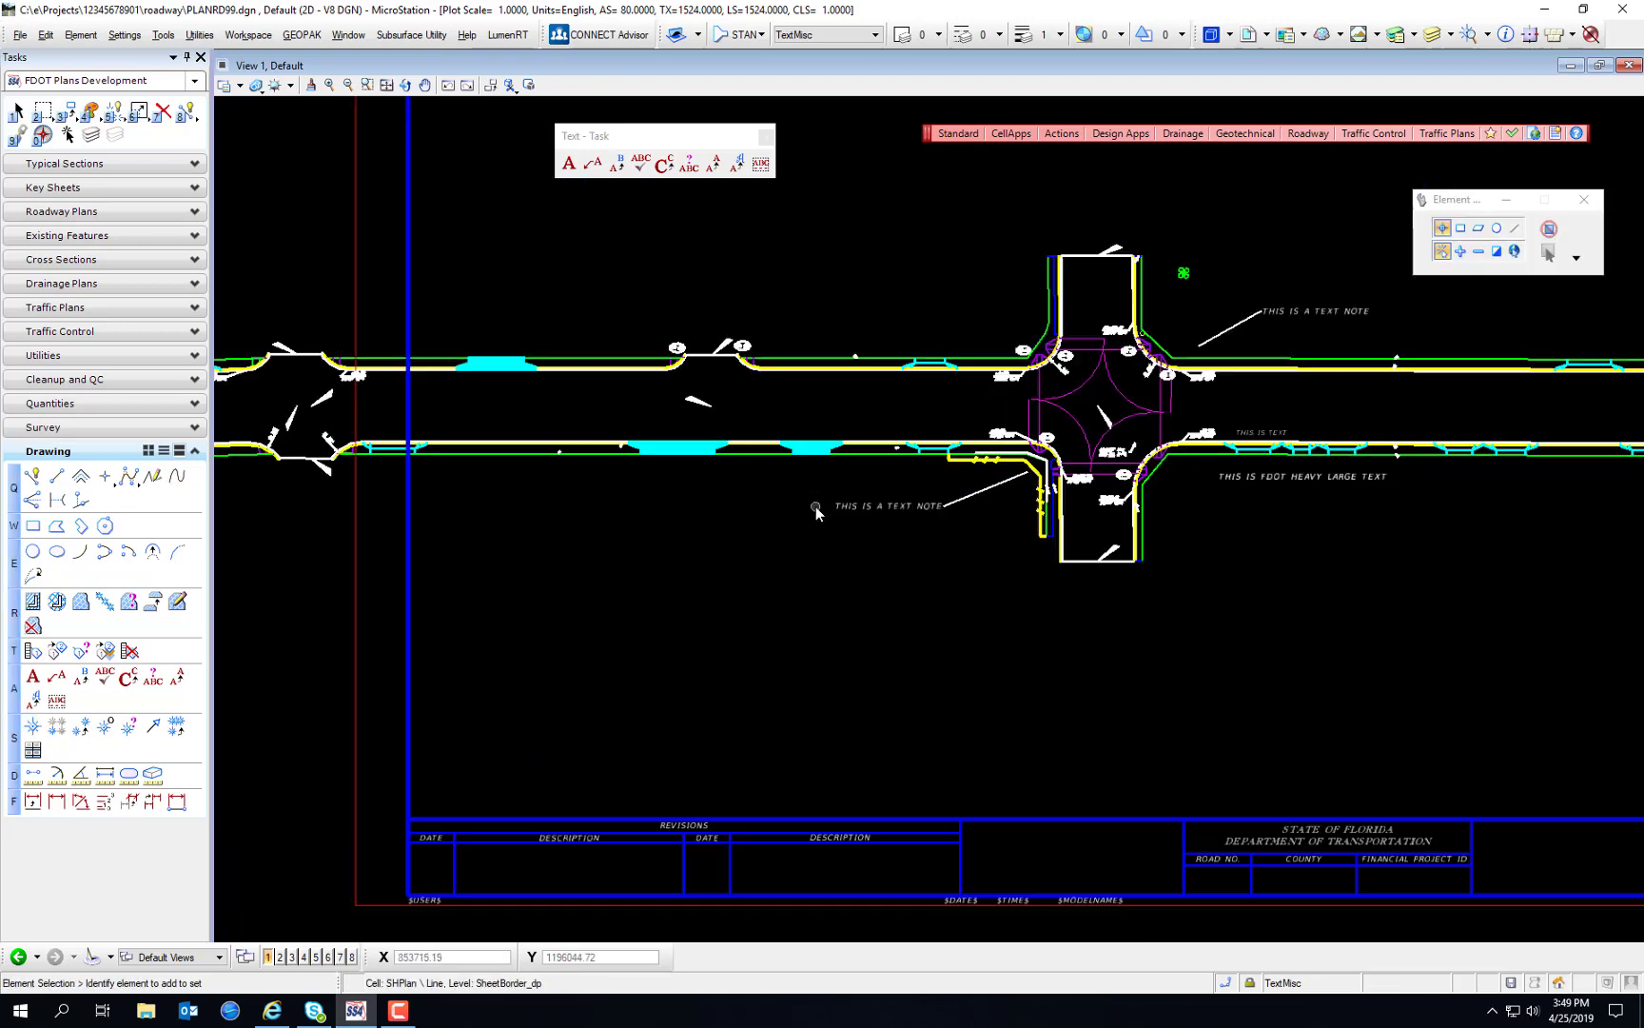
pyautogui.scroll(-2, 818, 489)
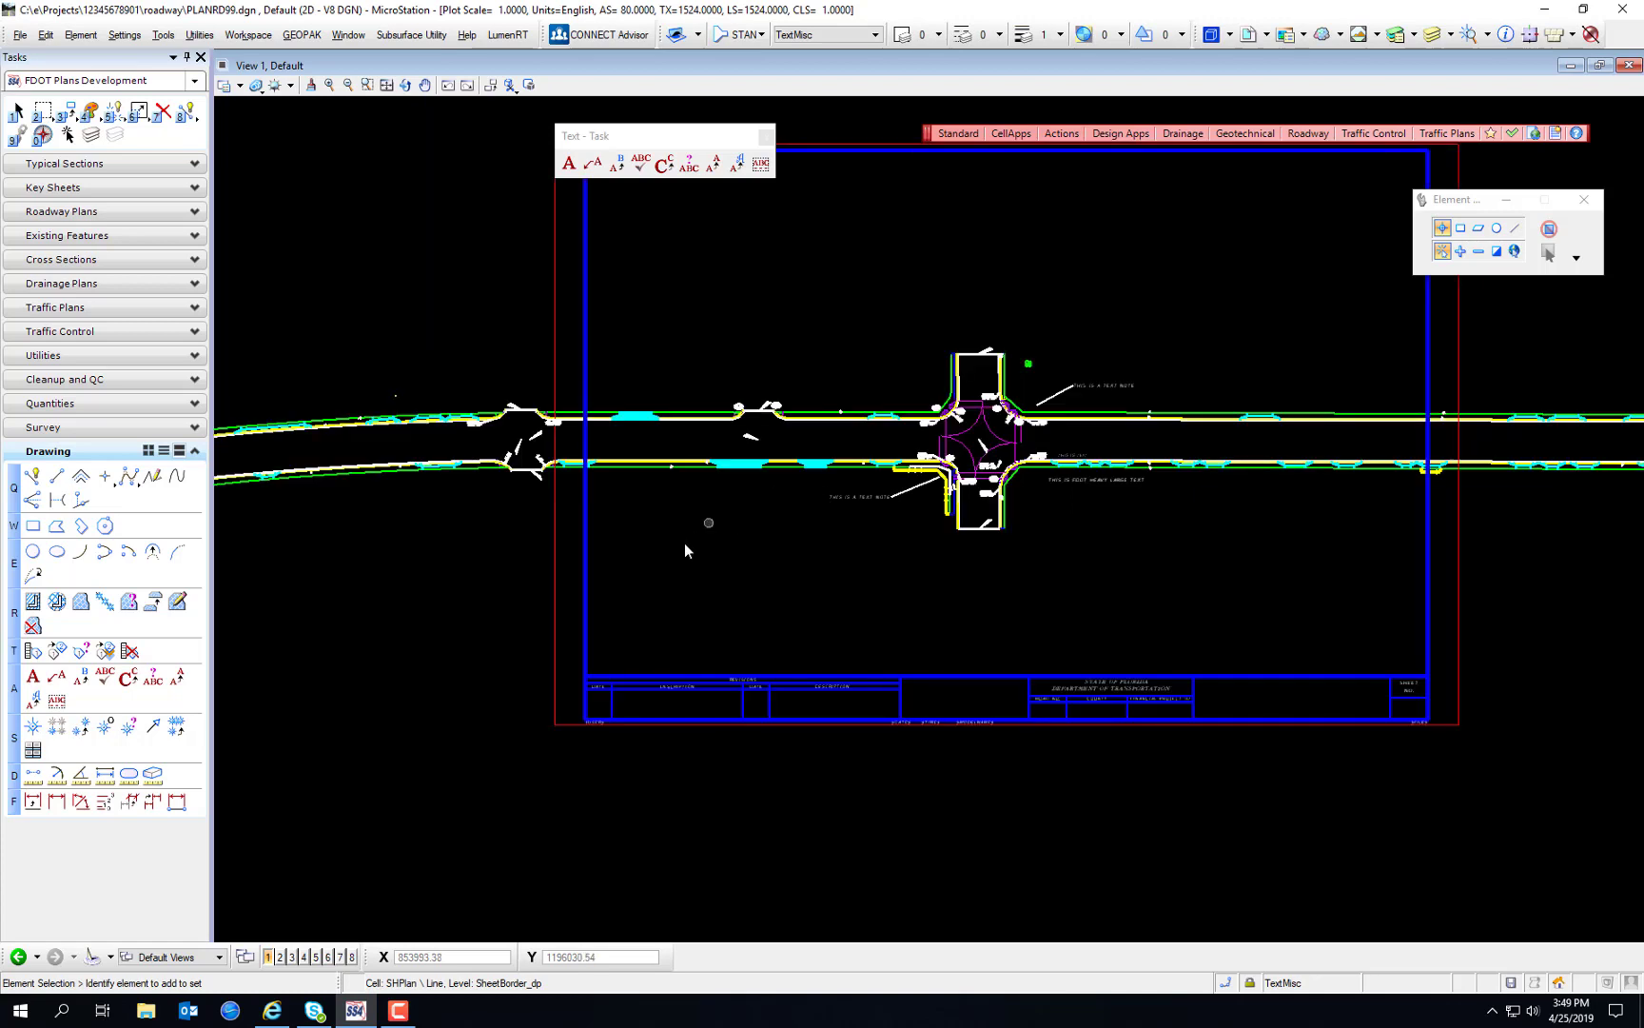
# Step: Set a custom 80:1 drawing scale (Design 80, Paper 1) and zoom to check the enlarged notes
pyautogui.click(122, 36)
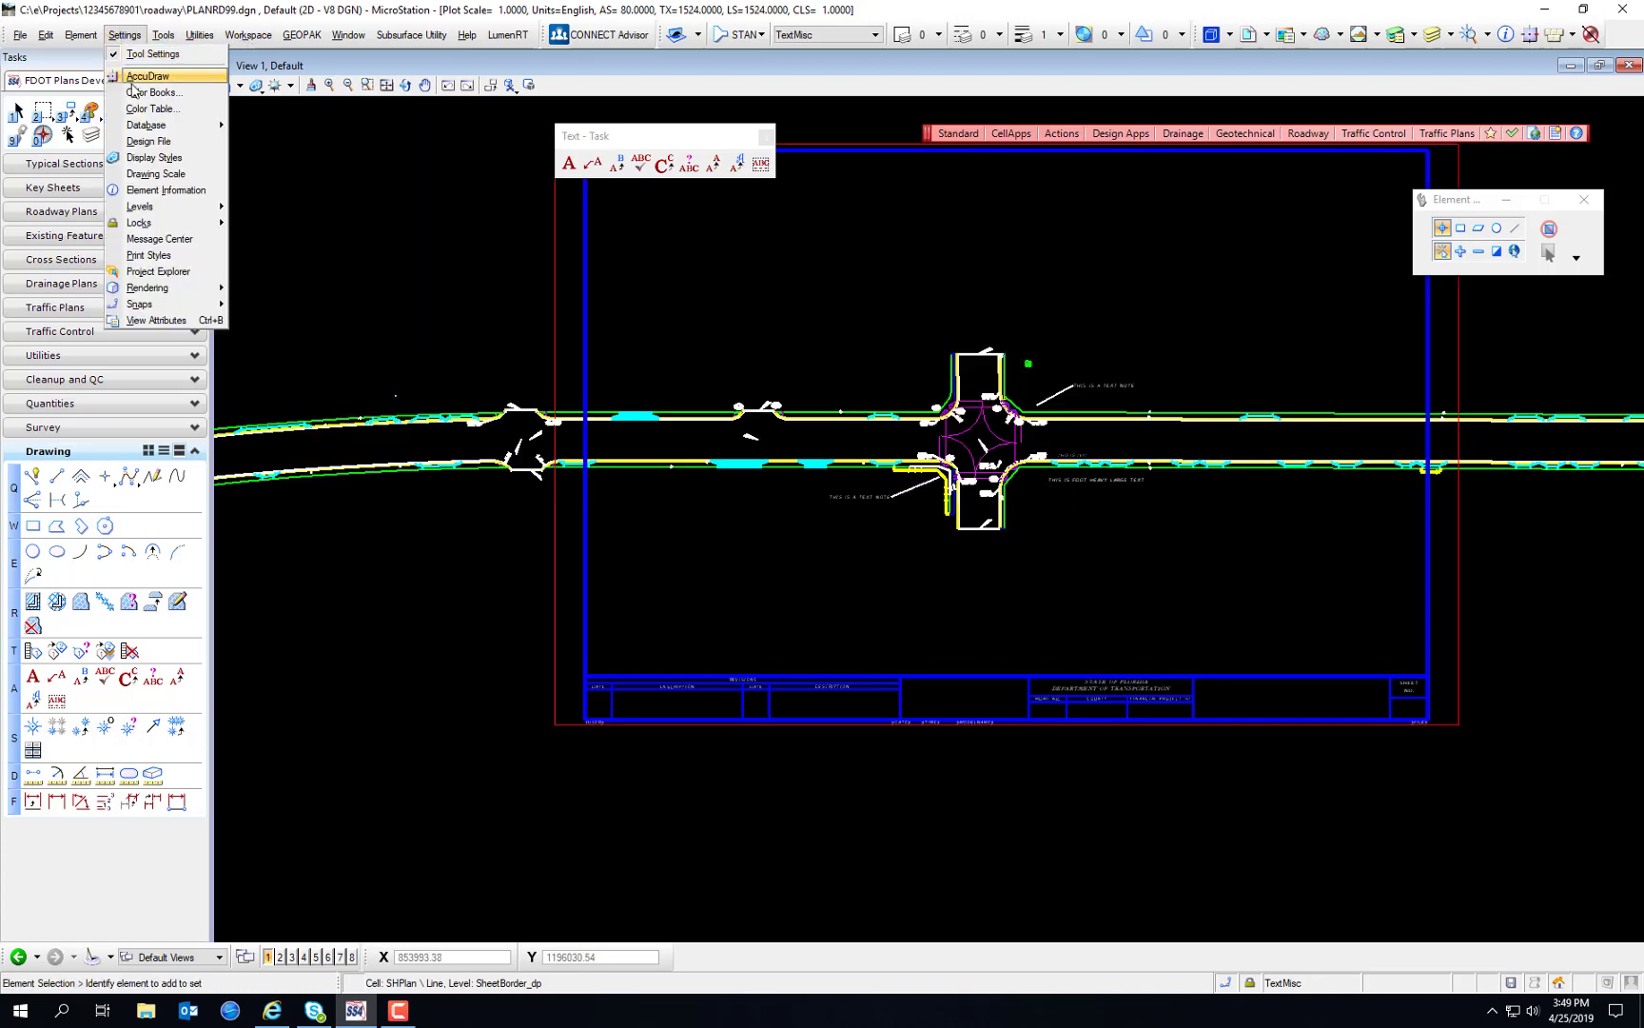
pyautogui.click(155, 174)
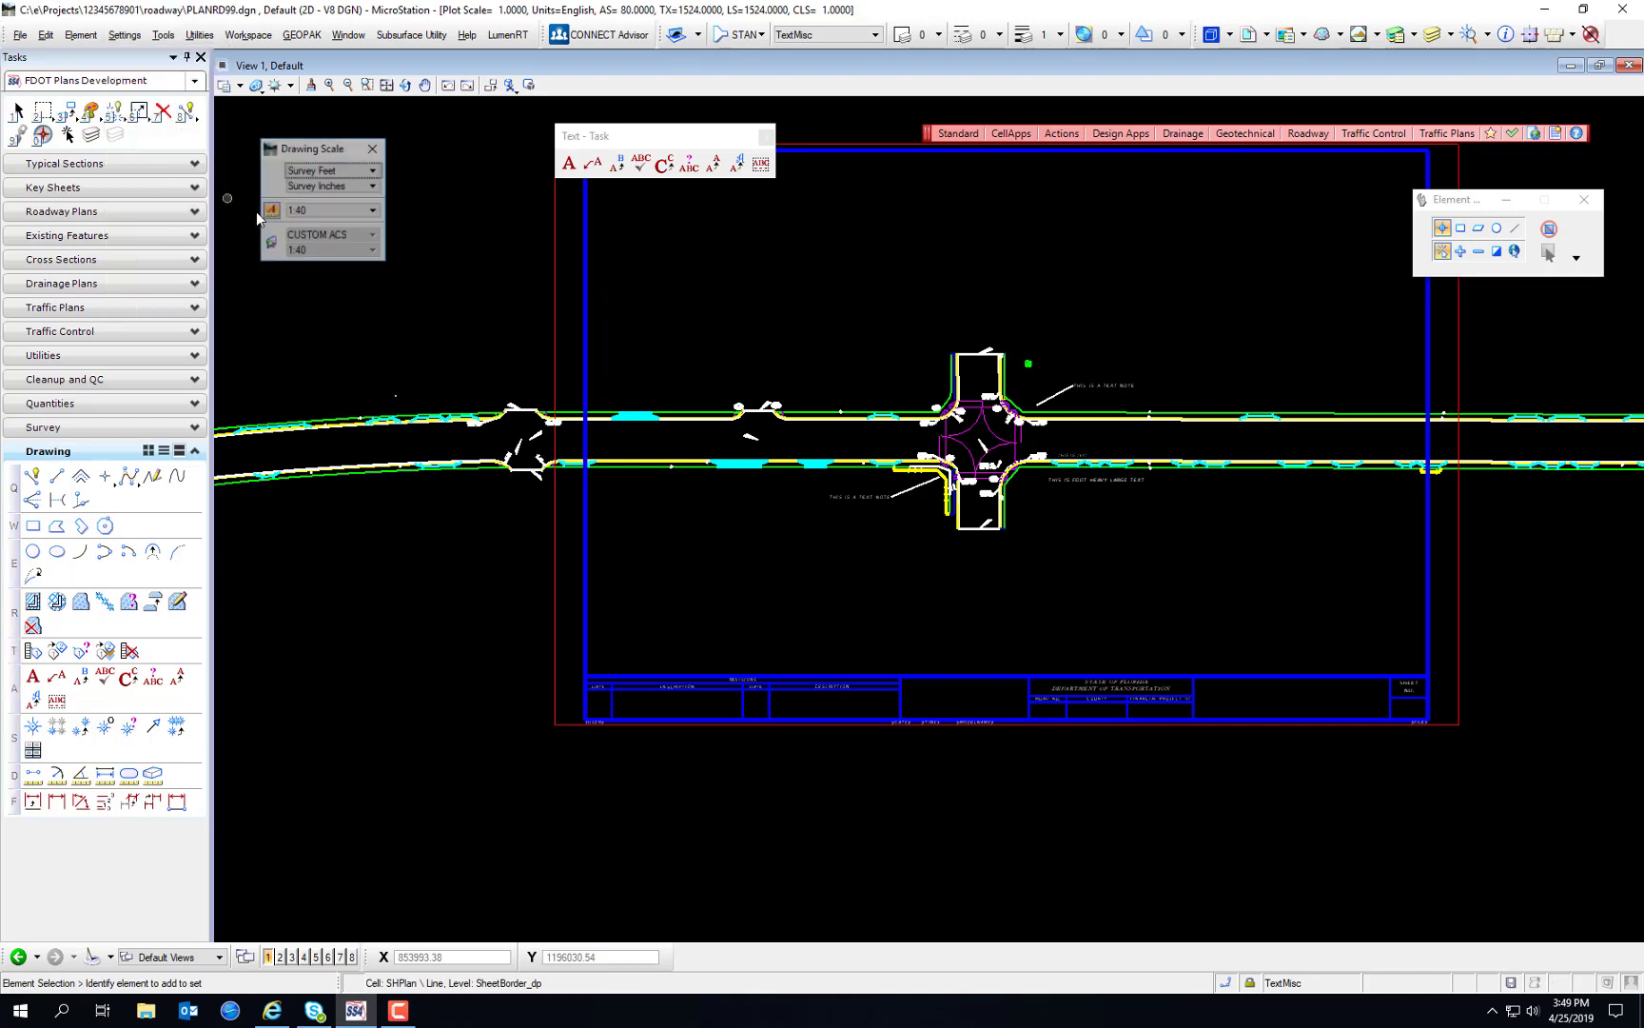
pyautogui.click(329, 213)
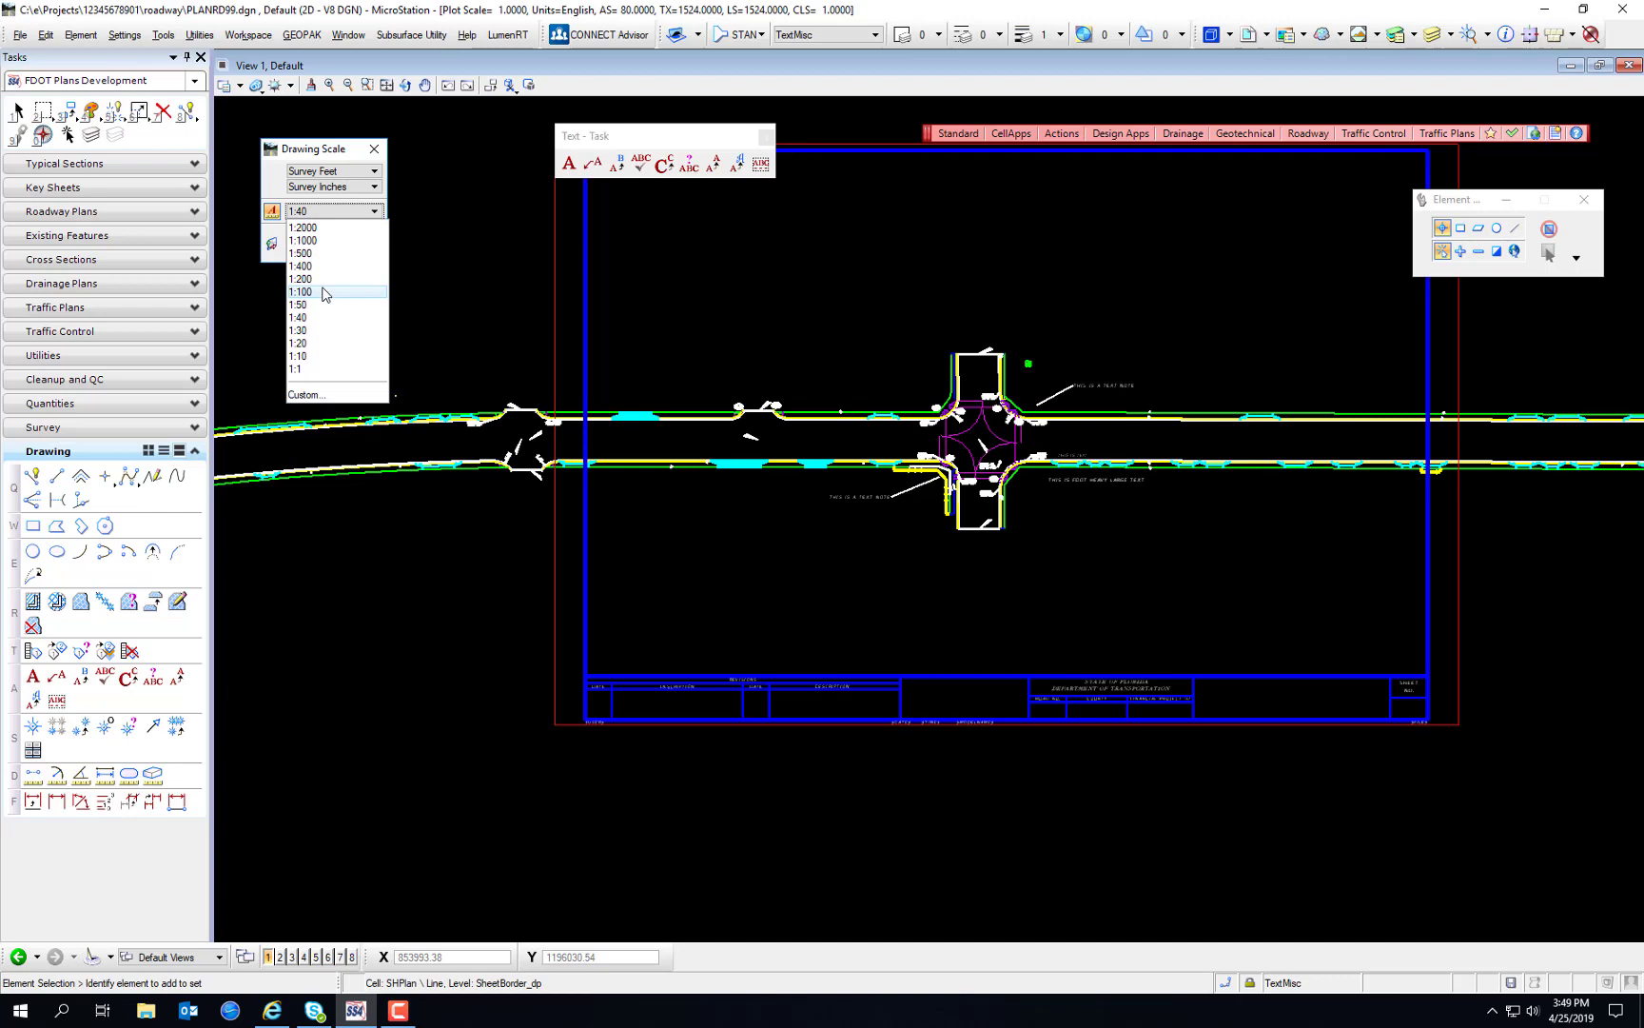
pyautogui.click(309, 170)
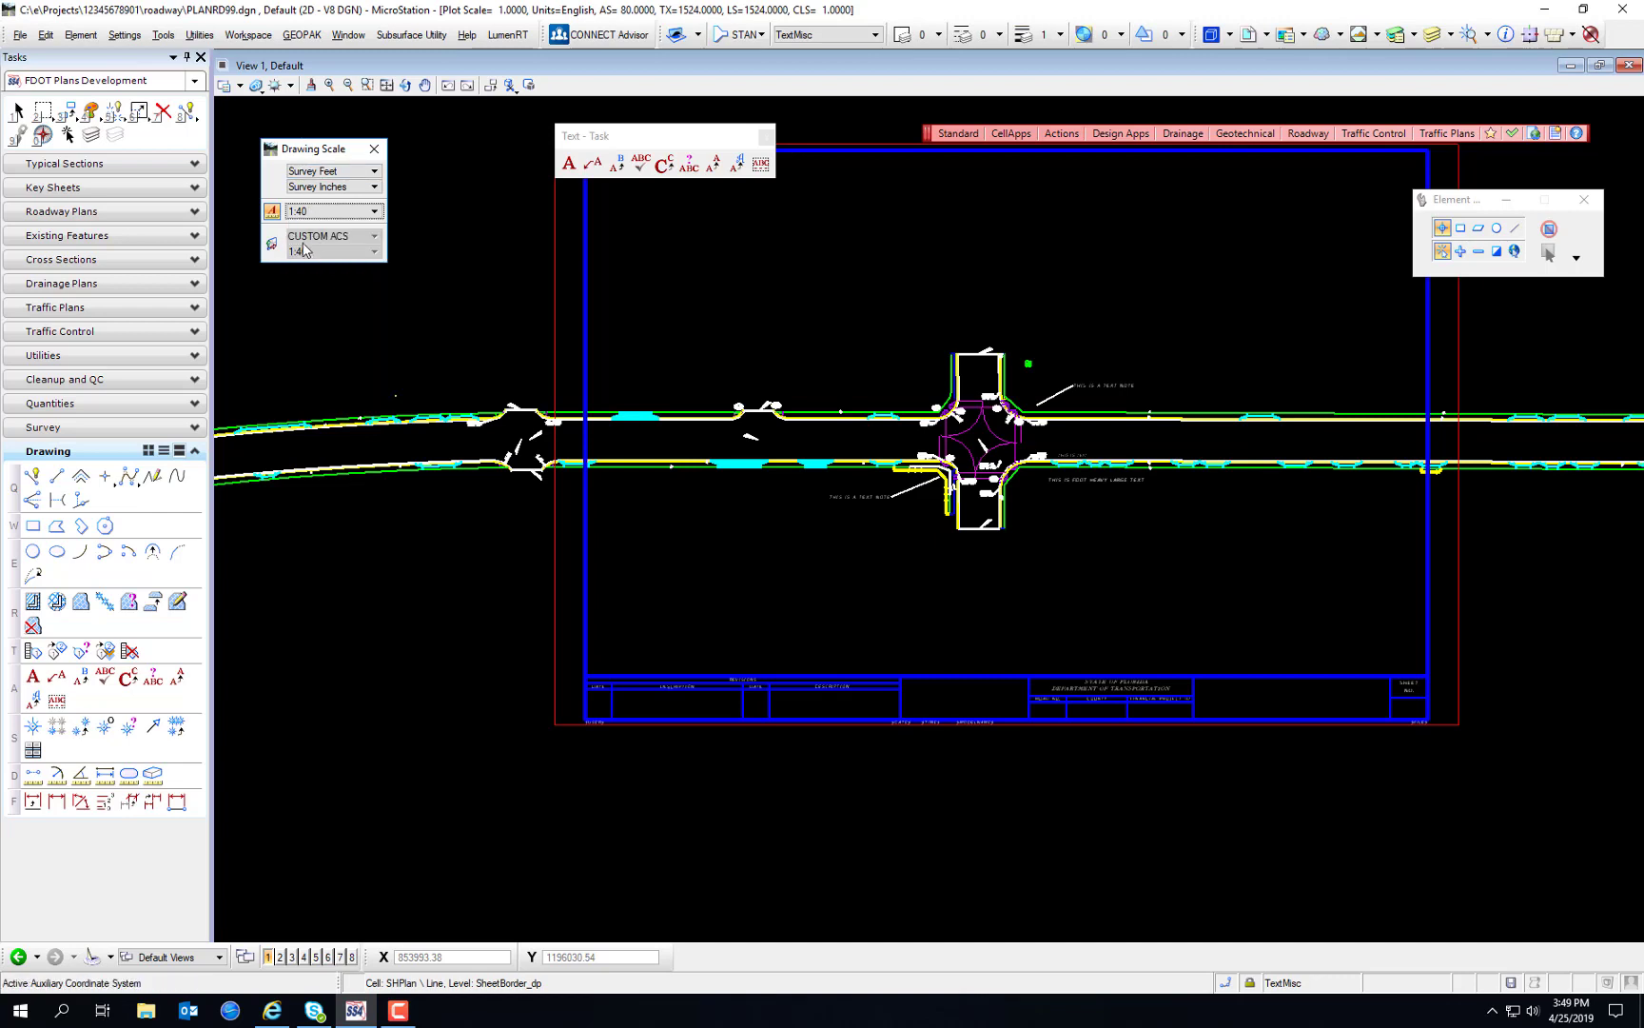
pyautogui.click(331, 210)
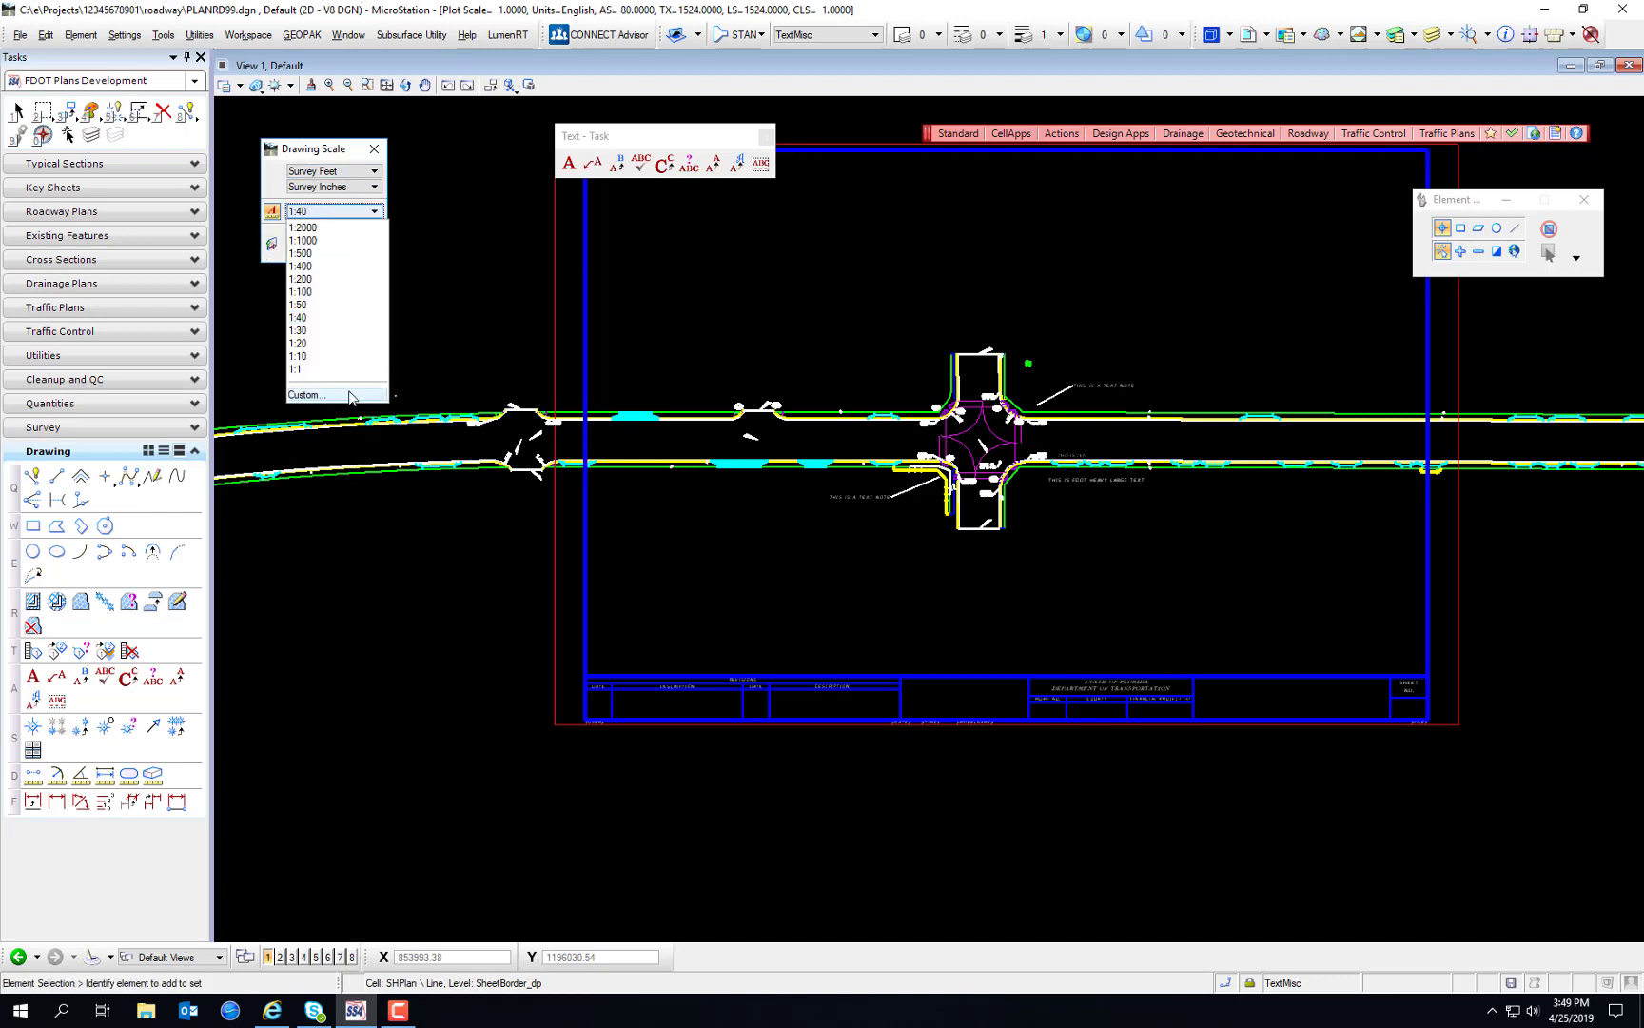
pyautogui.click(350, 395)
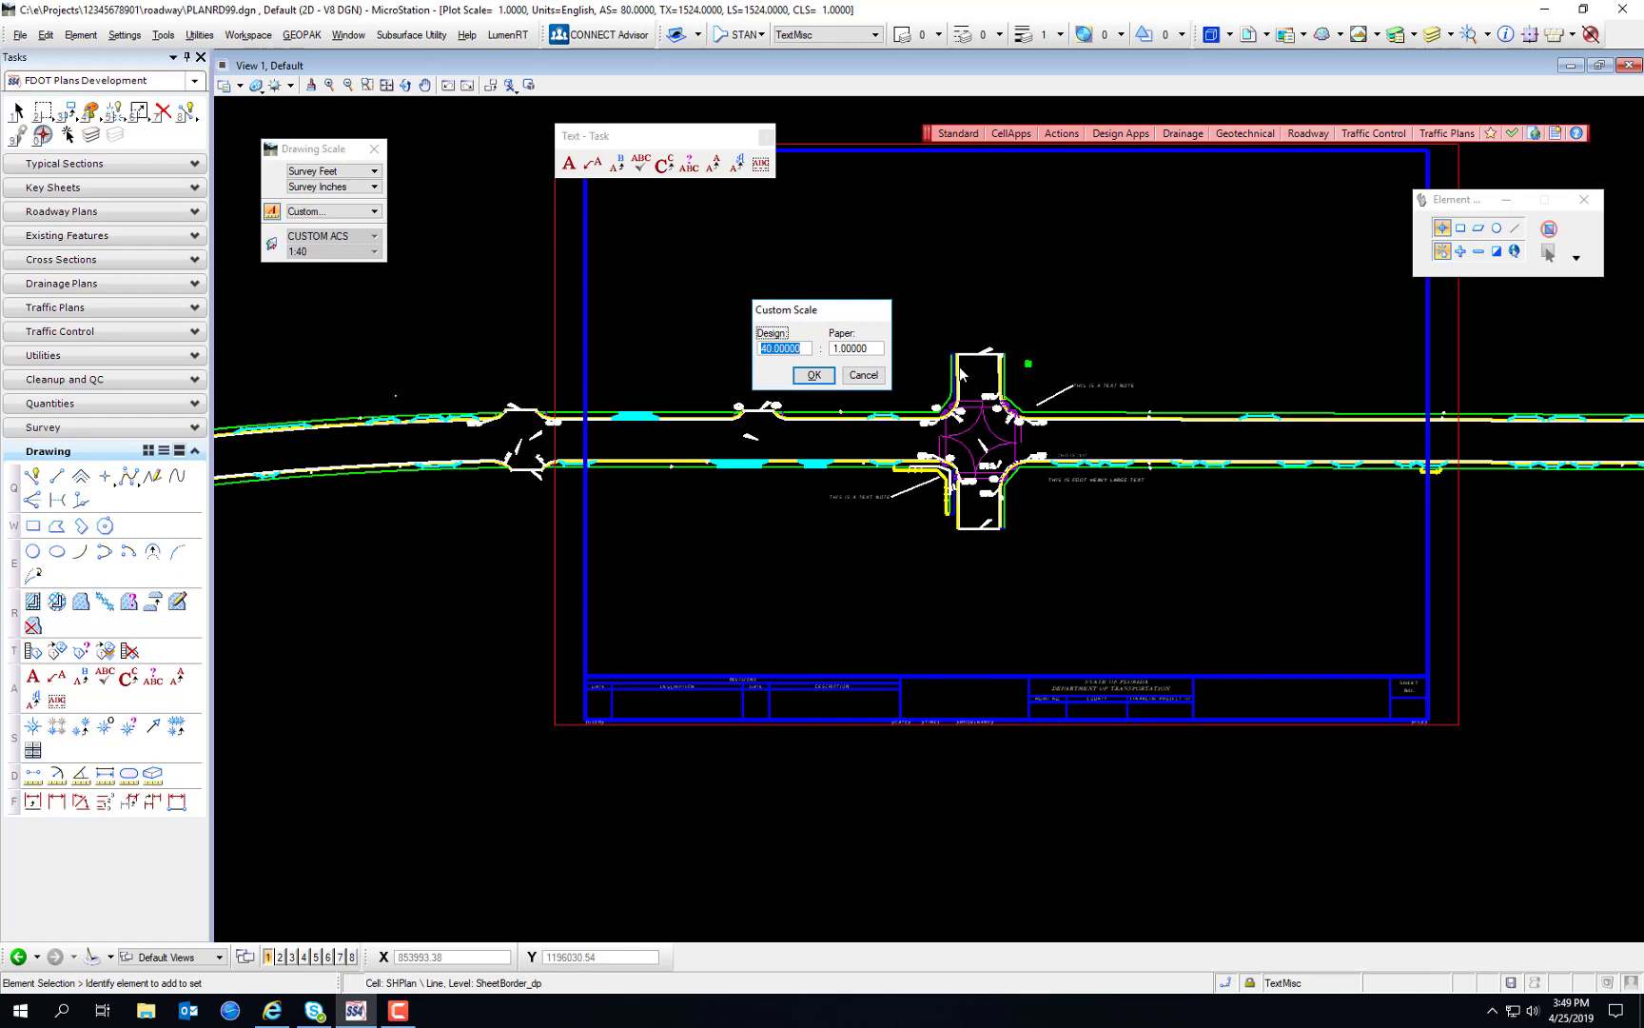
pyautogui.write('80')
pyautogui.press('Tab')
pyautogui.click(814, 375)
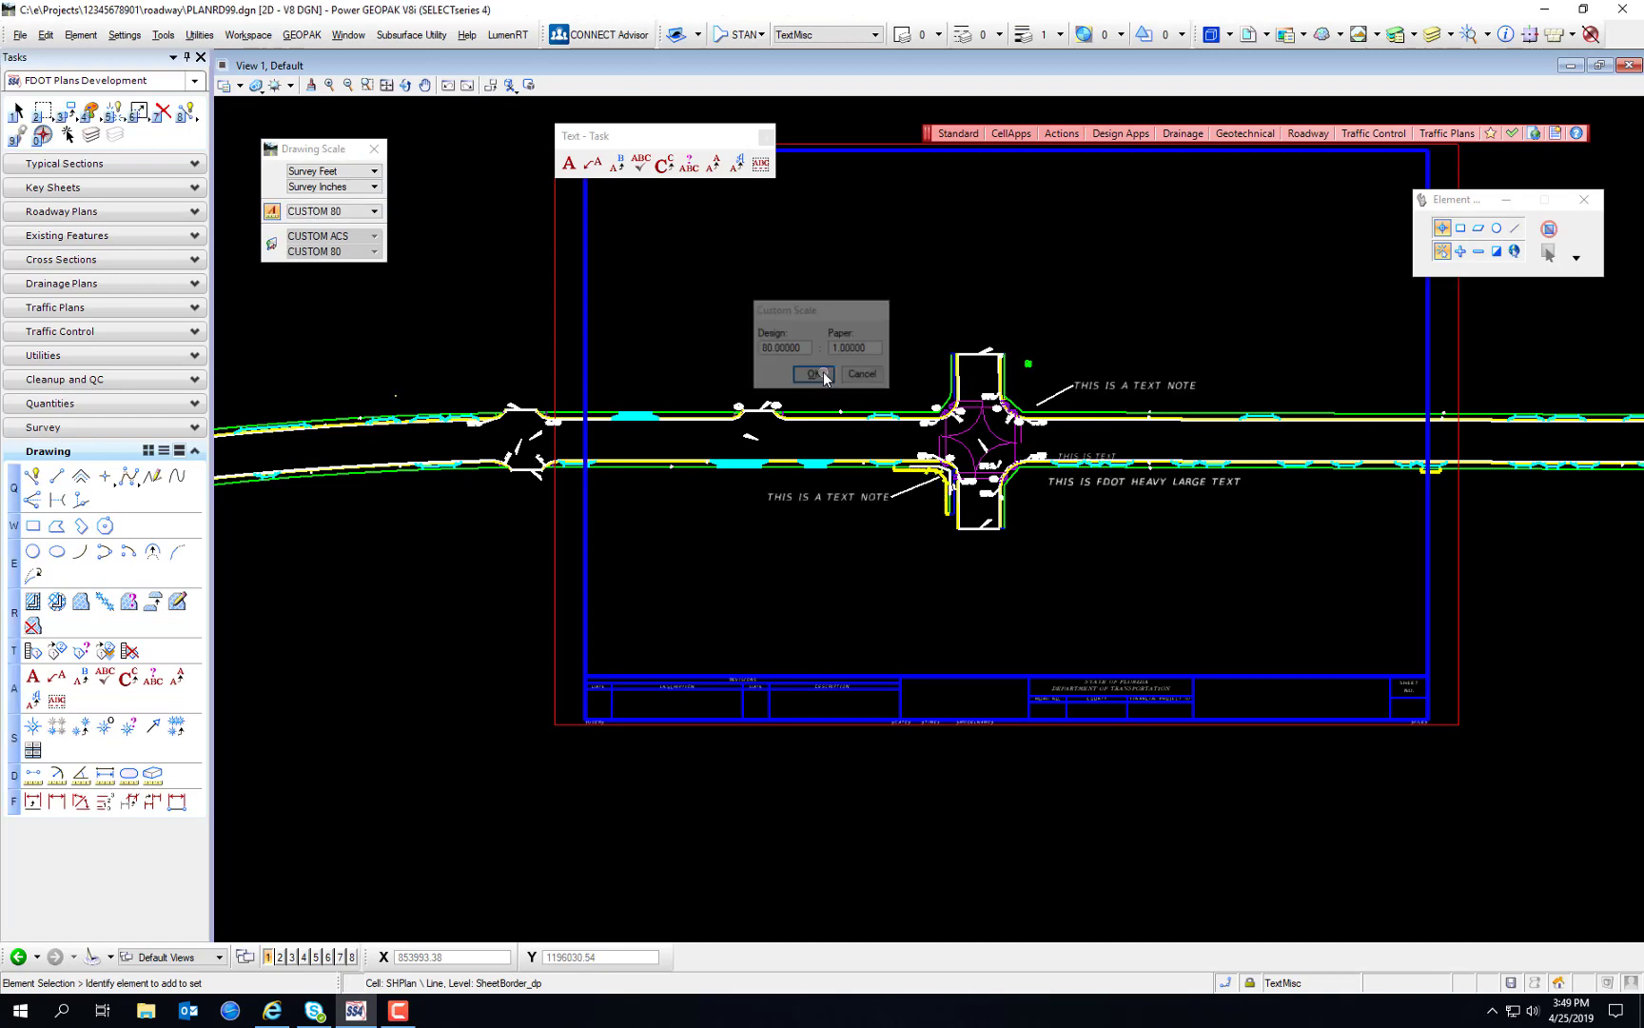
pyautogui.scroll(2, 1142, 486)
pyautogui.scroll(-2, 1103, 559)
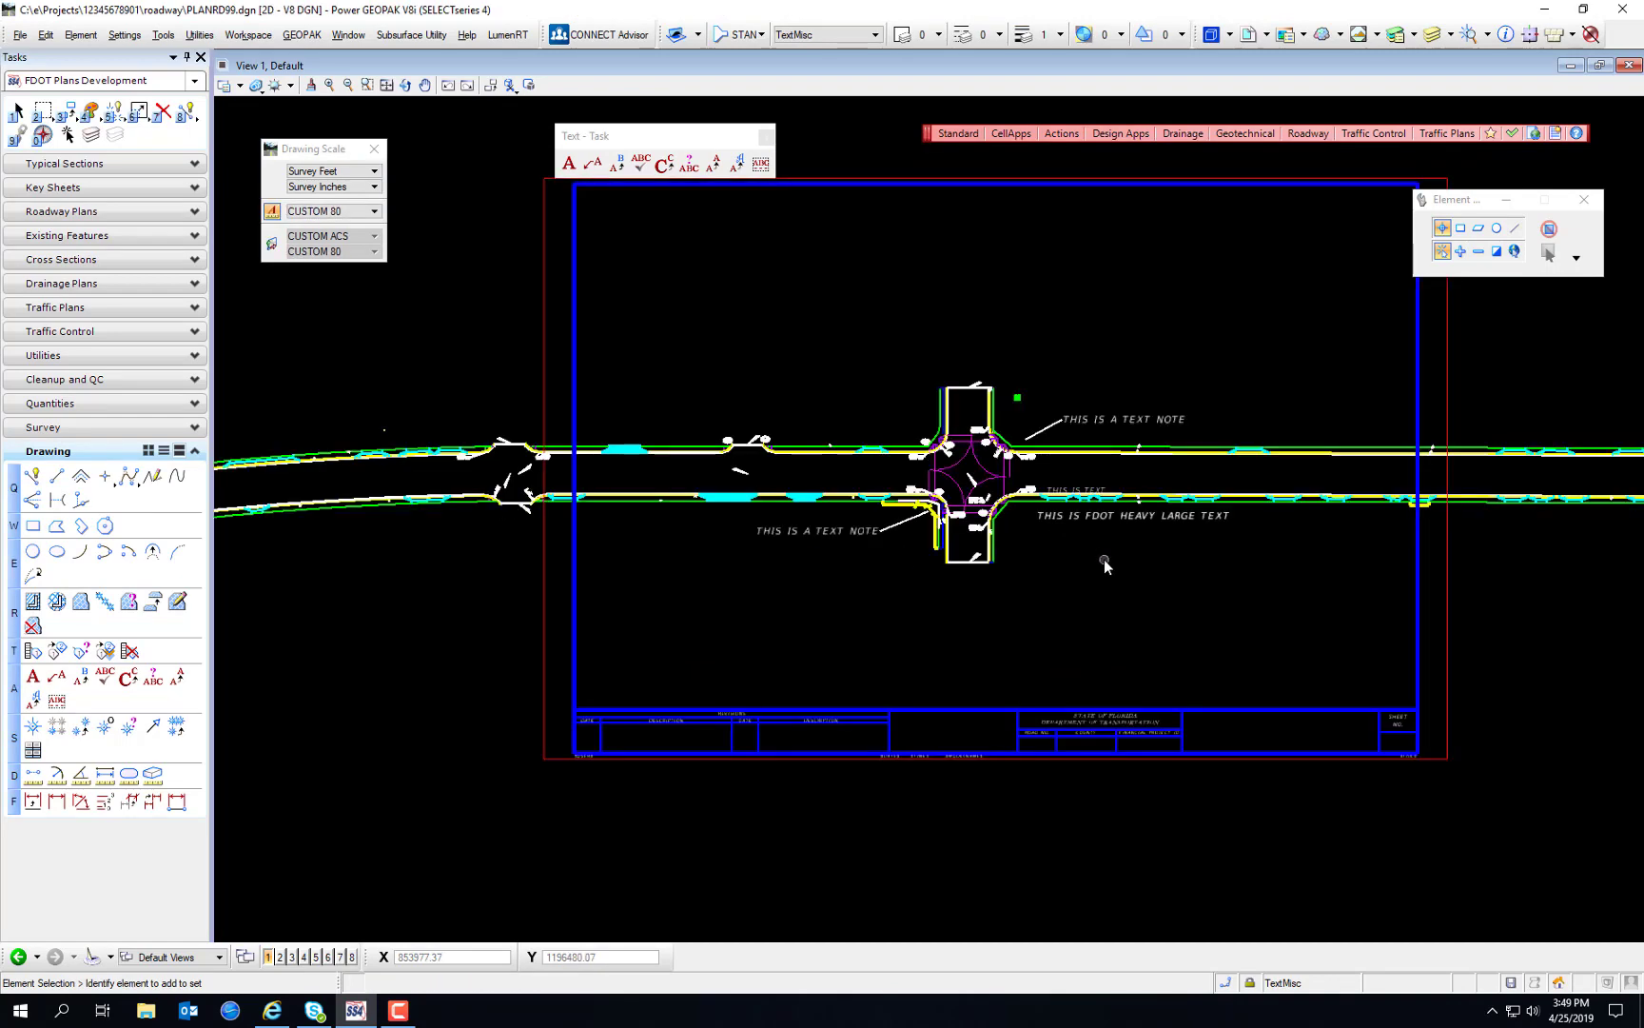
pyautogui.scroll(5, 924, 552)
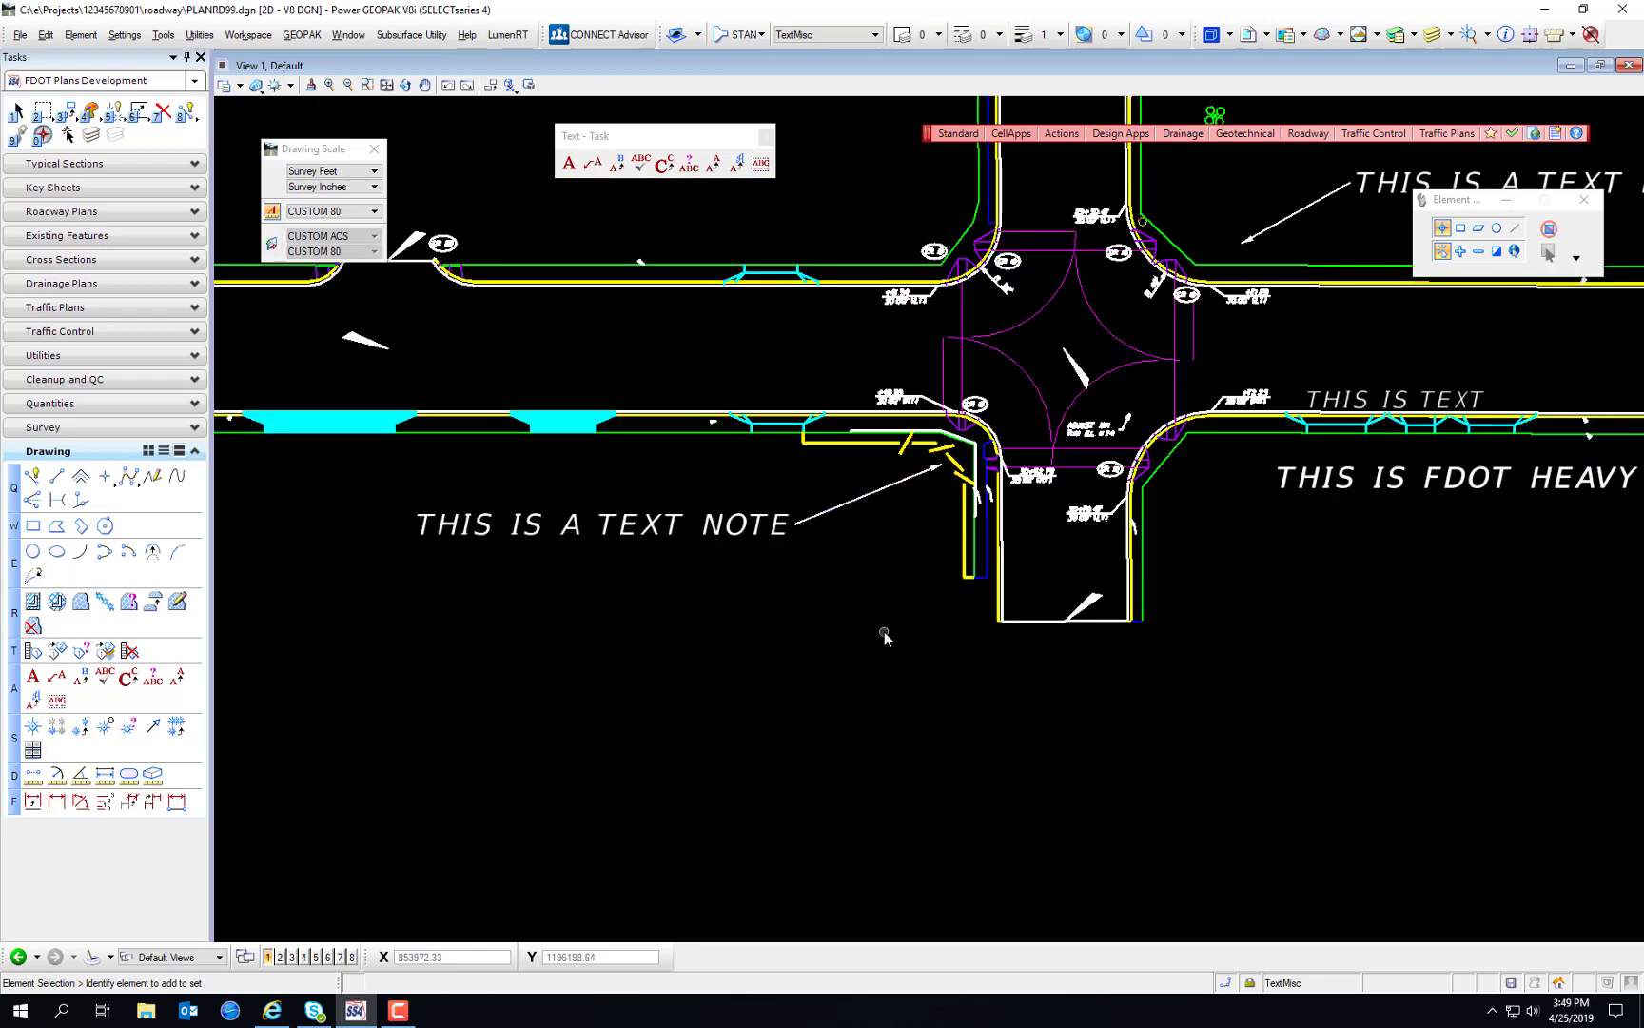
pyautogui.scroll(-2, 884, 635)
pyautogui.scroll(-3, 1161, 634)
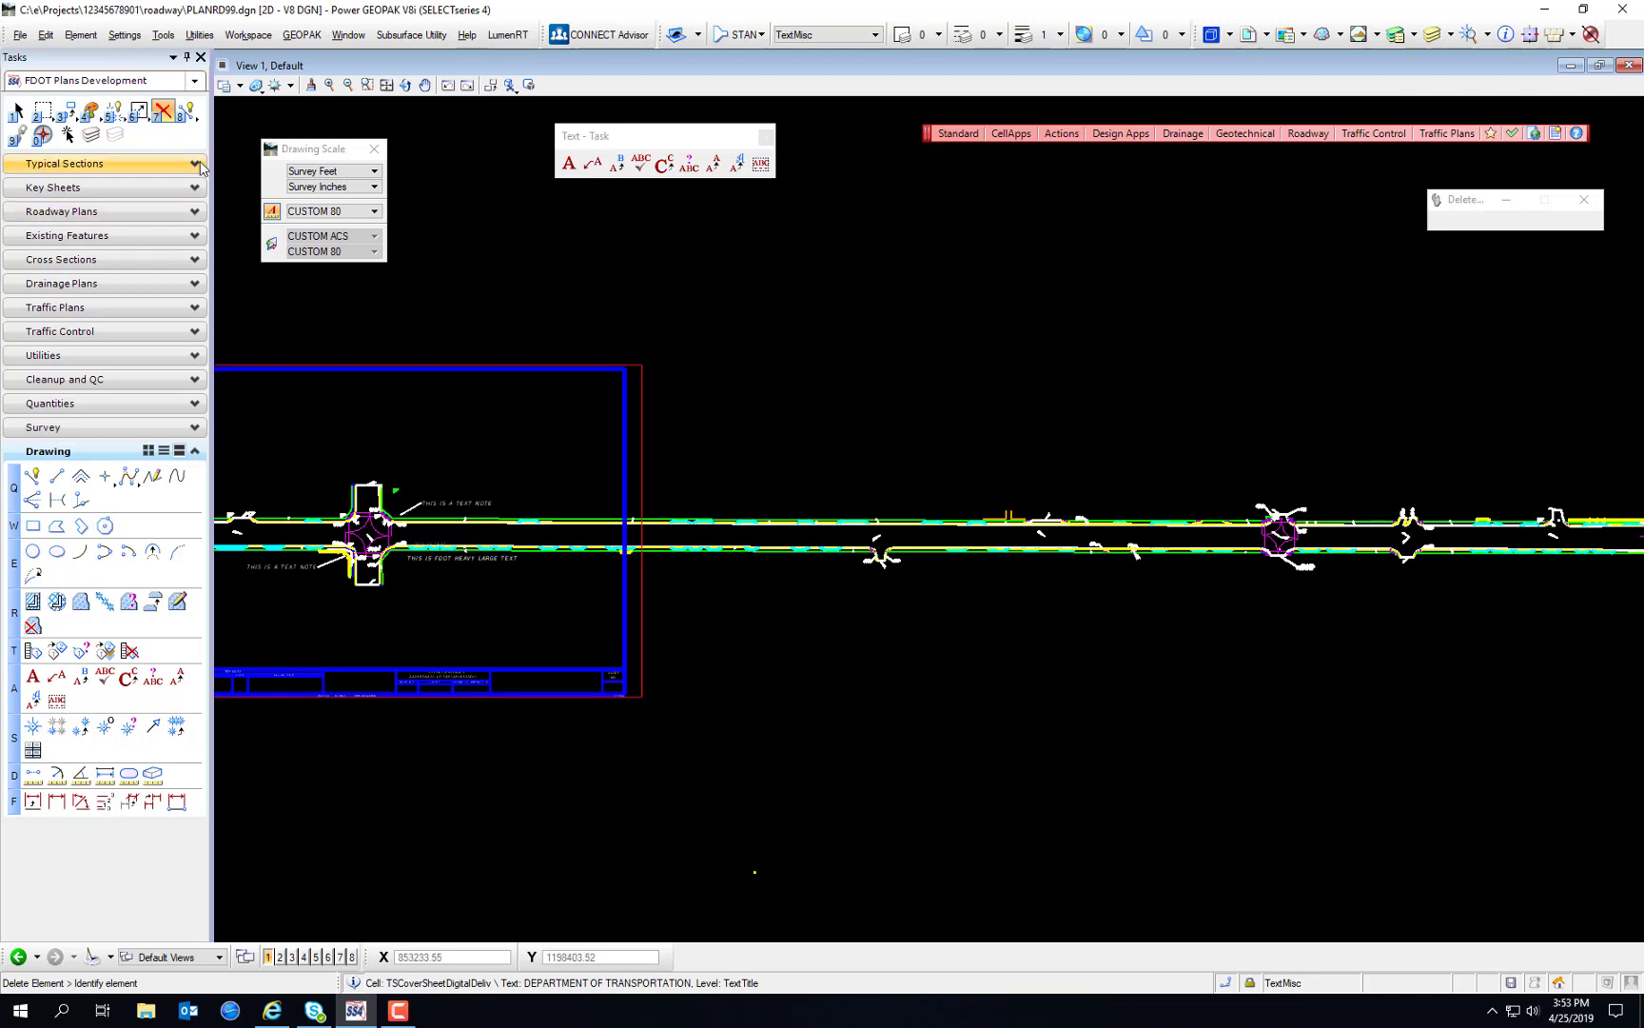
# Step: Turn on Data Fields in View Attributes and zoom into the title block
pyautogui.click(237, 88)
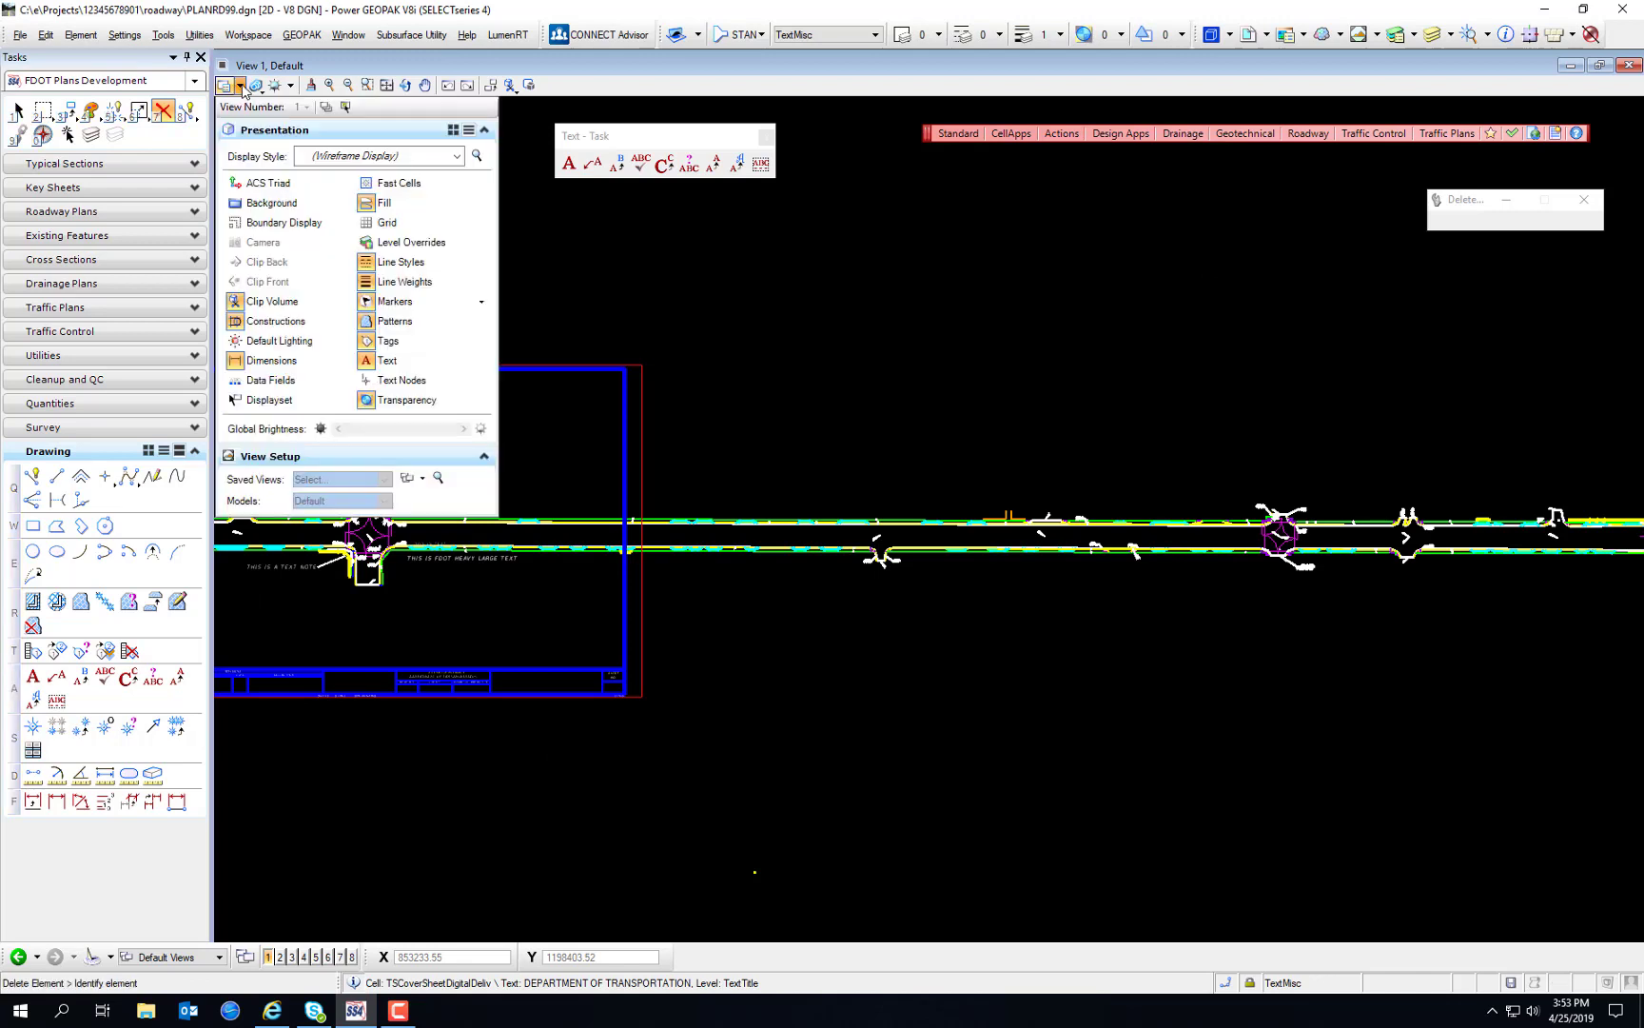
pyautogui.click(263, 381)
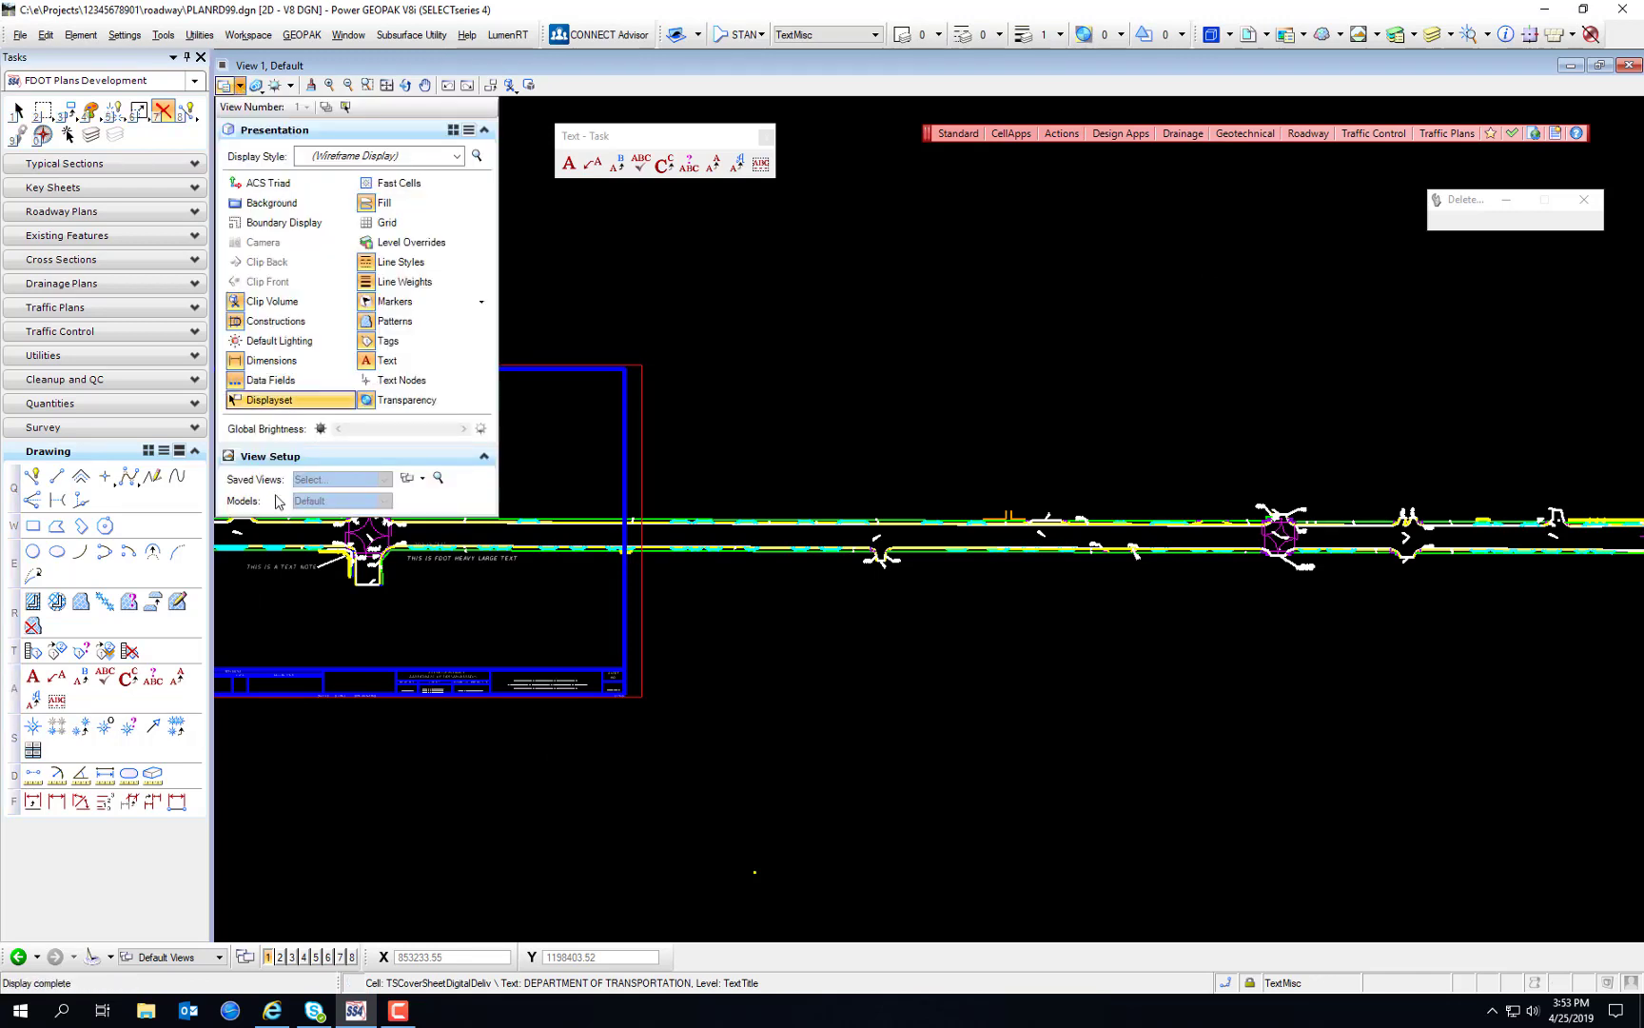
pyautogui.scroll(3, 482, 728)
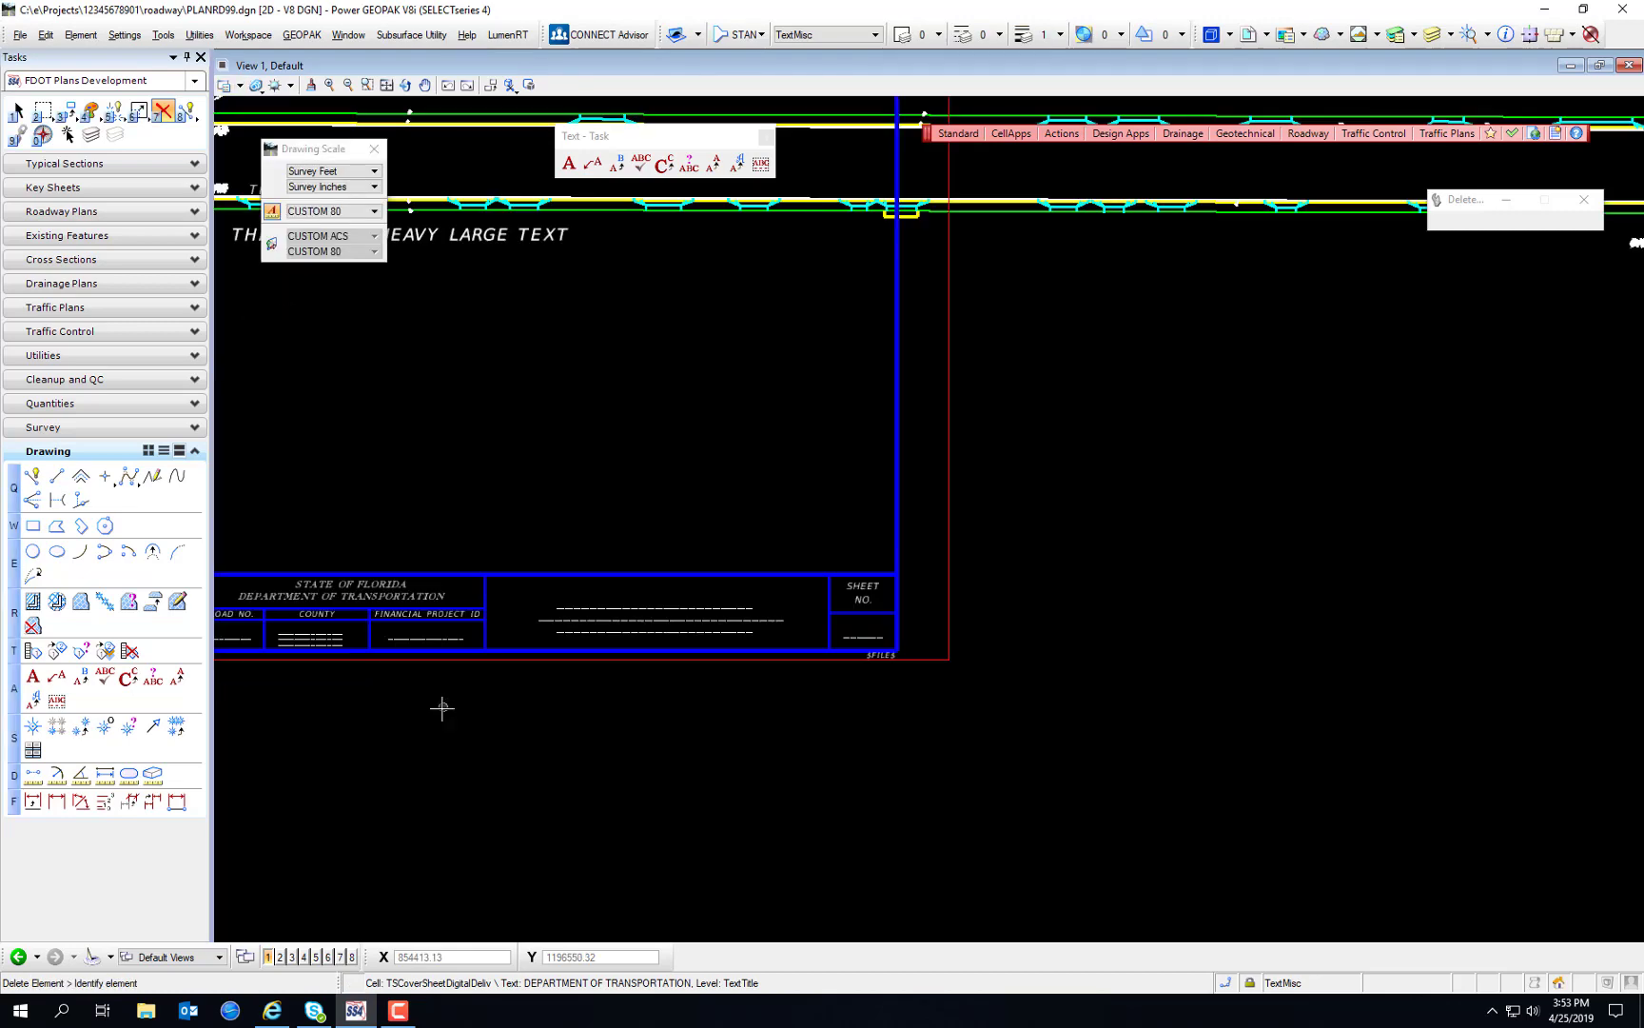
pyautogui.scroll(1, 907, 713)
pyautogui.moveTo(907, 713); pyautogui.dragTo(697, 779, button='middle')
# Step: Select the title-block cell, then clear the selection
pyautogui.press('Delete')
pyautogui.click(17, 111)
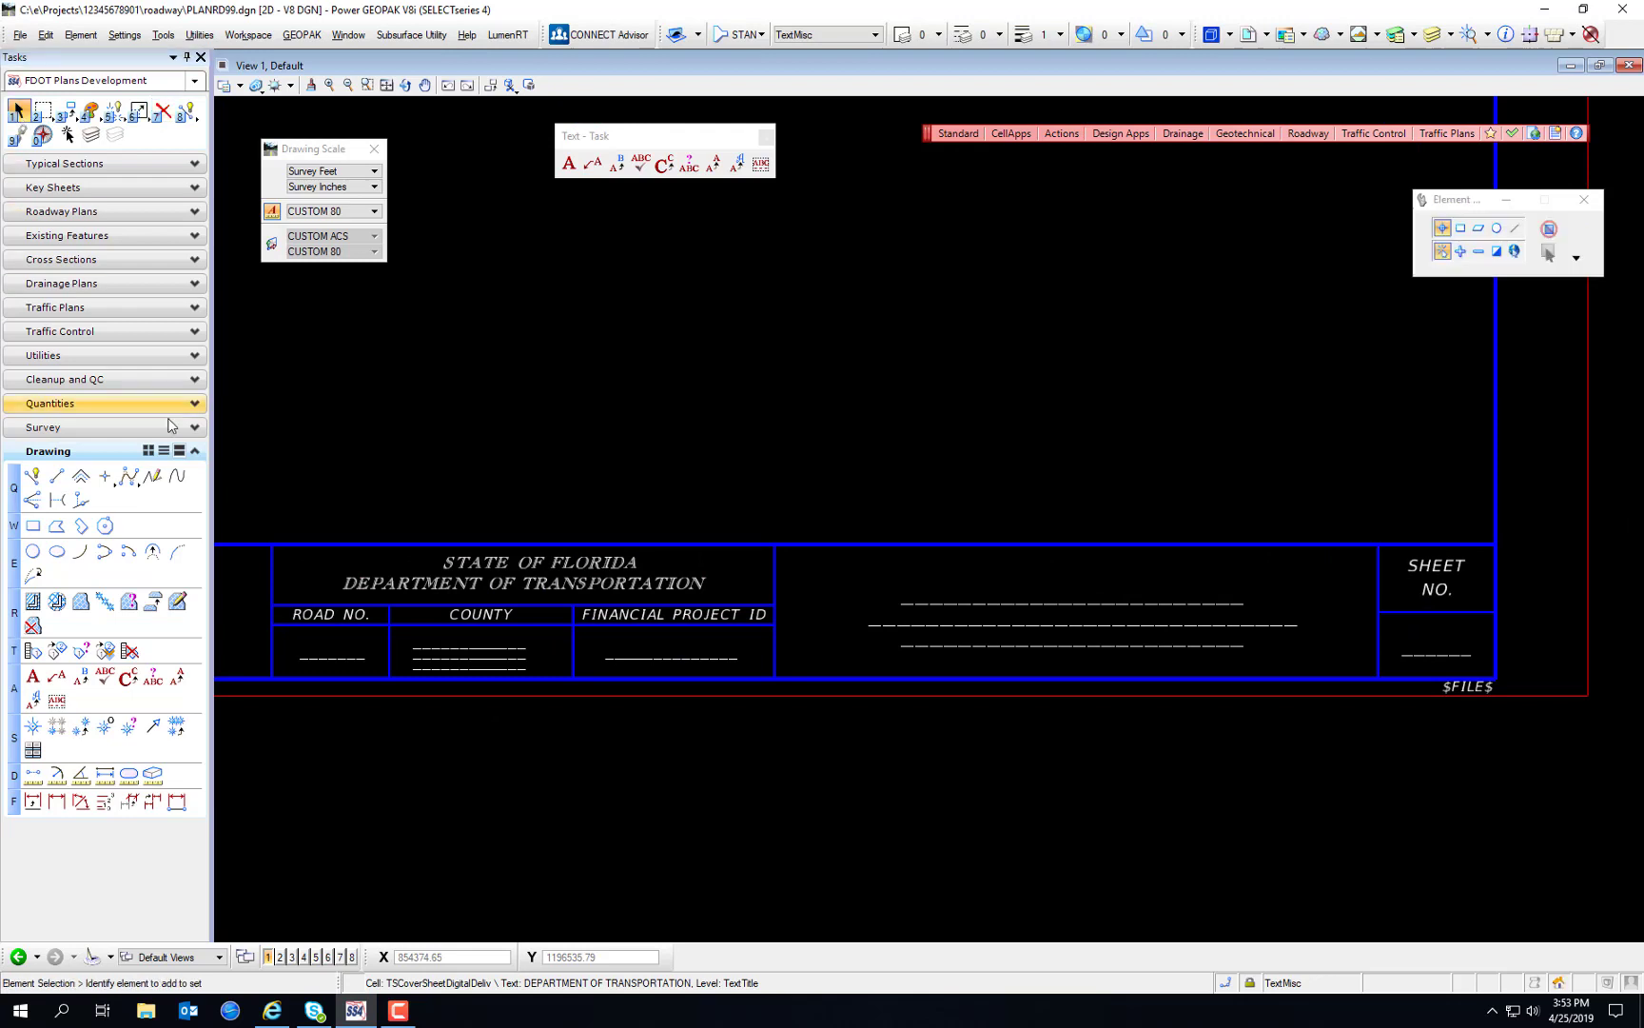
pyautogui.click(572, 644)
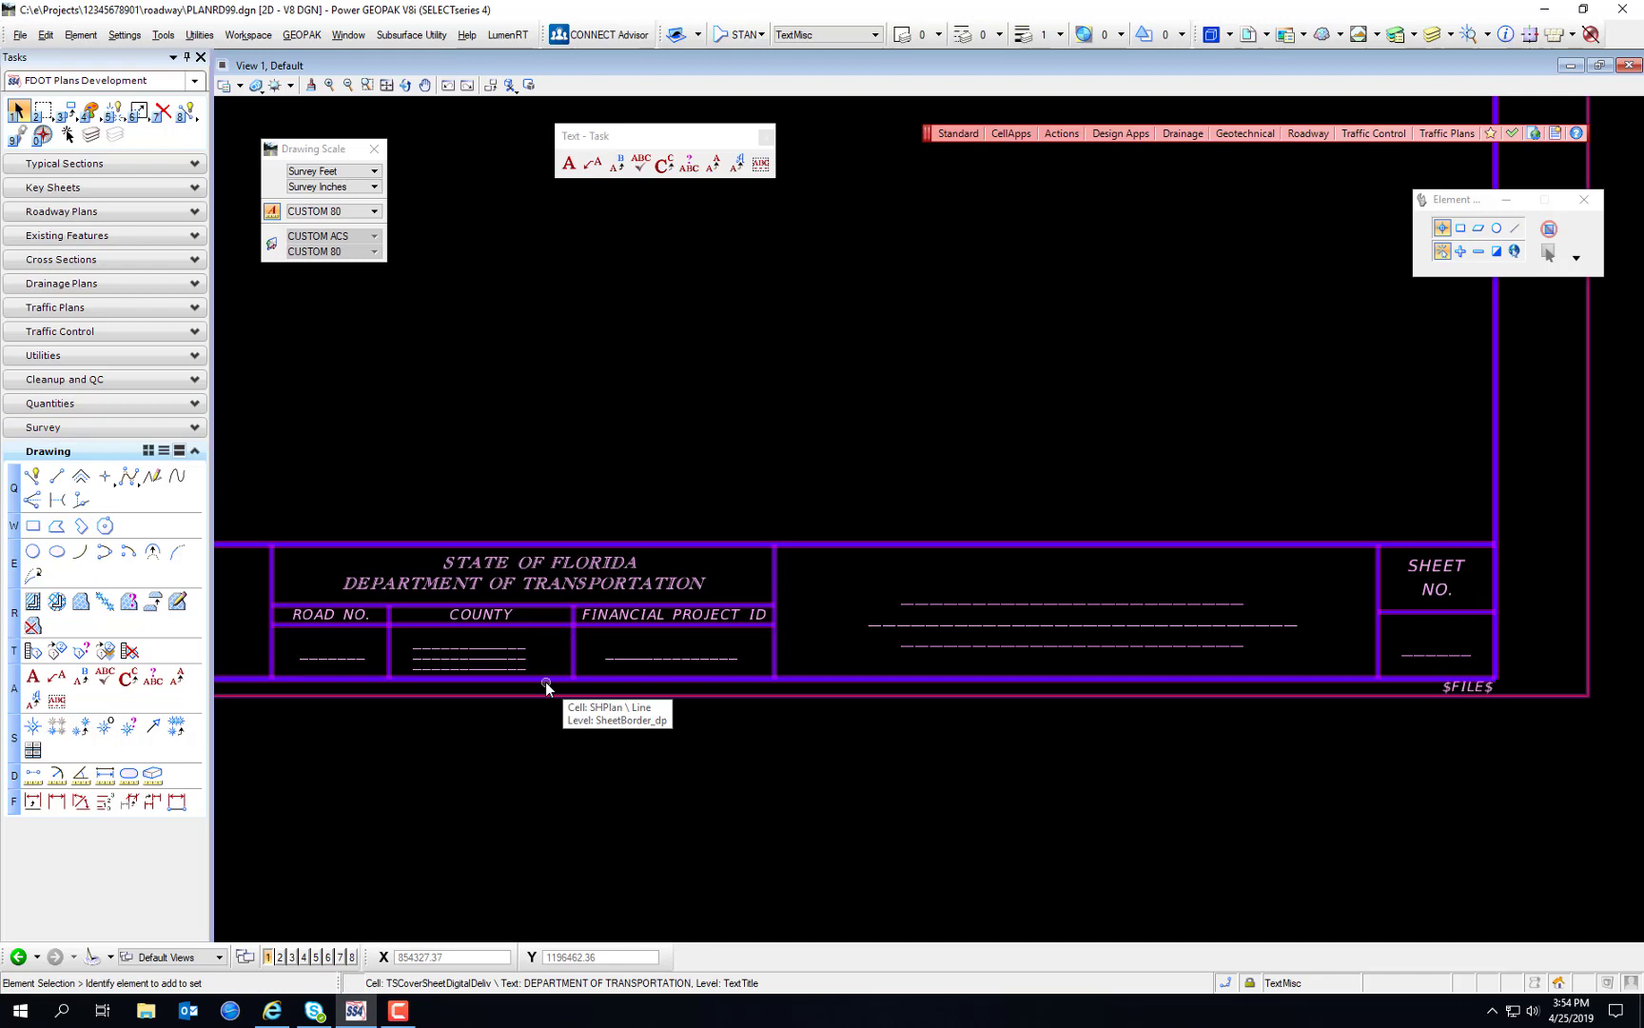
pyautogui.press('Escape')
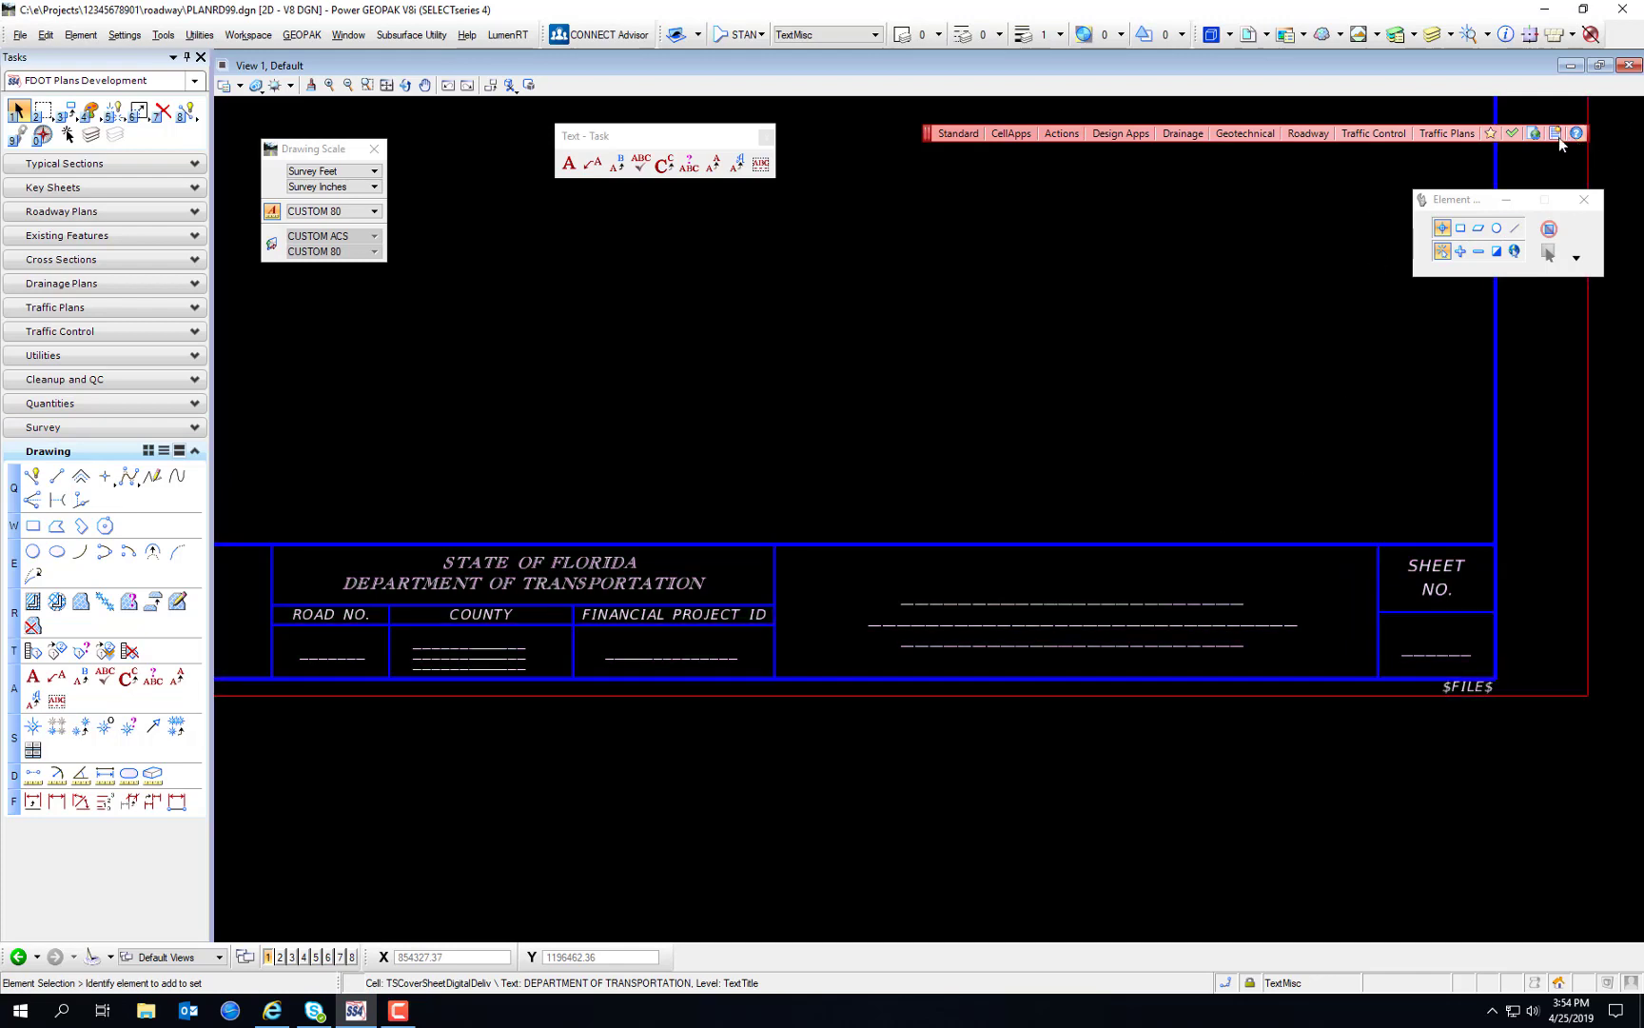
pyautogui.click(1555, 133)
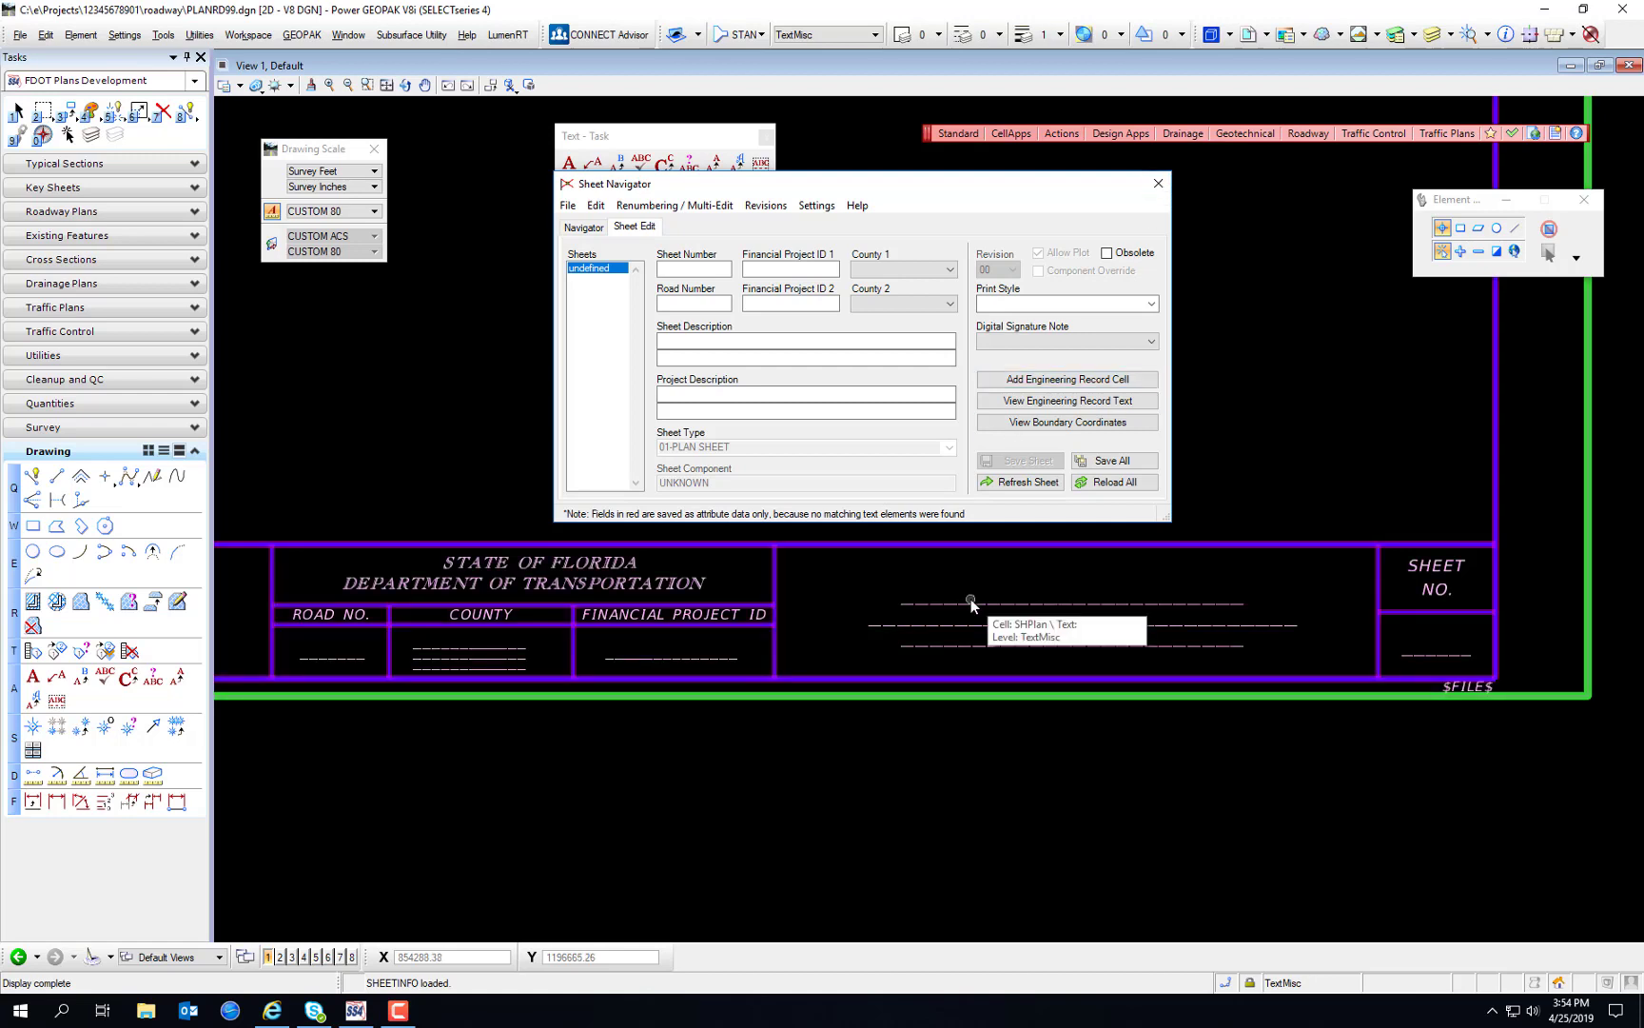
pyautogui.click(1159, 187)
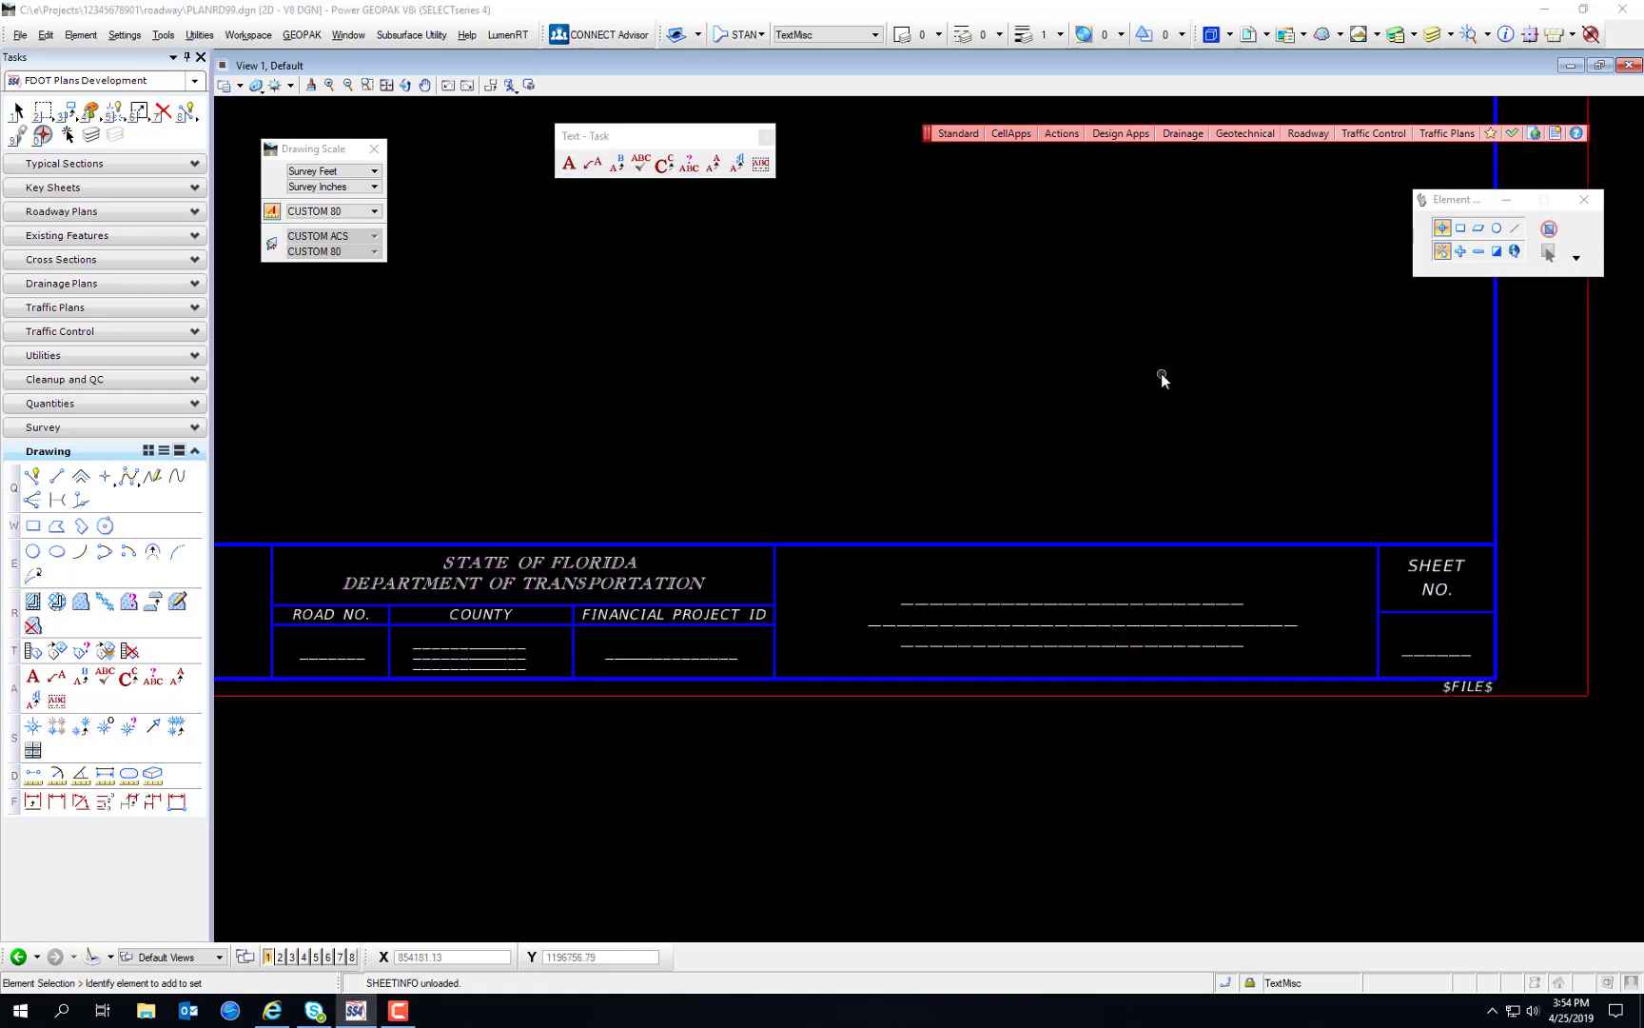
pyautogui.scroll(-2, 1031, 299)
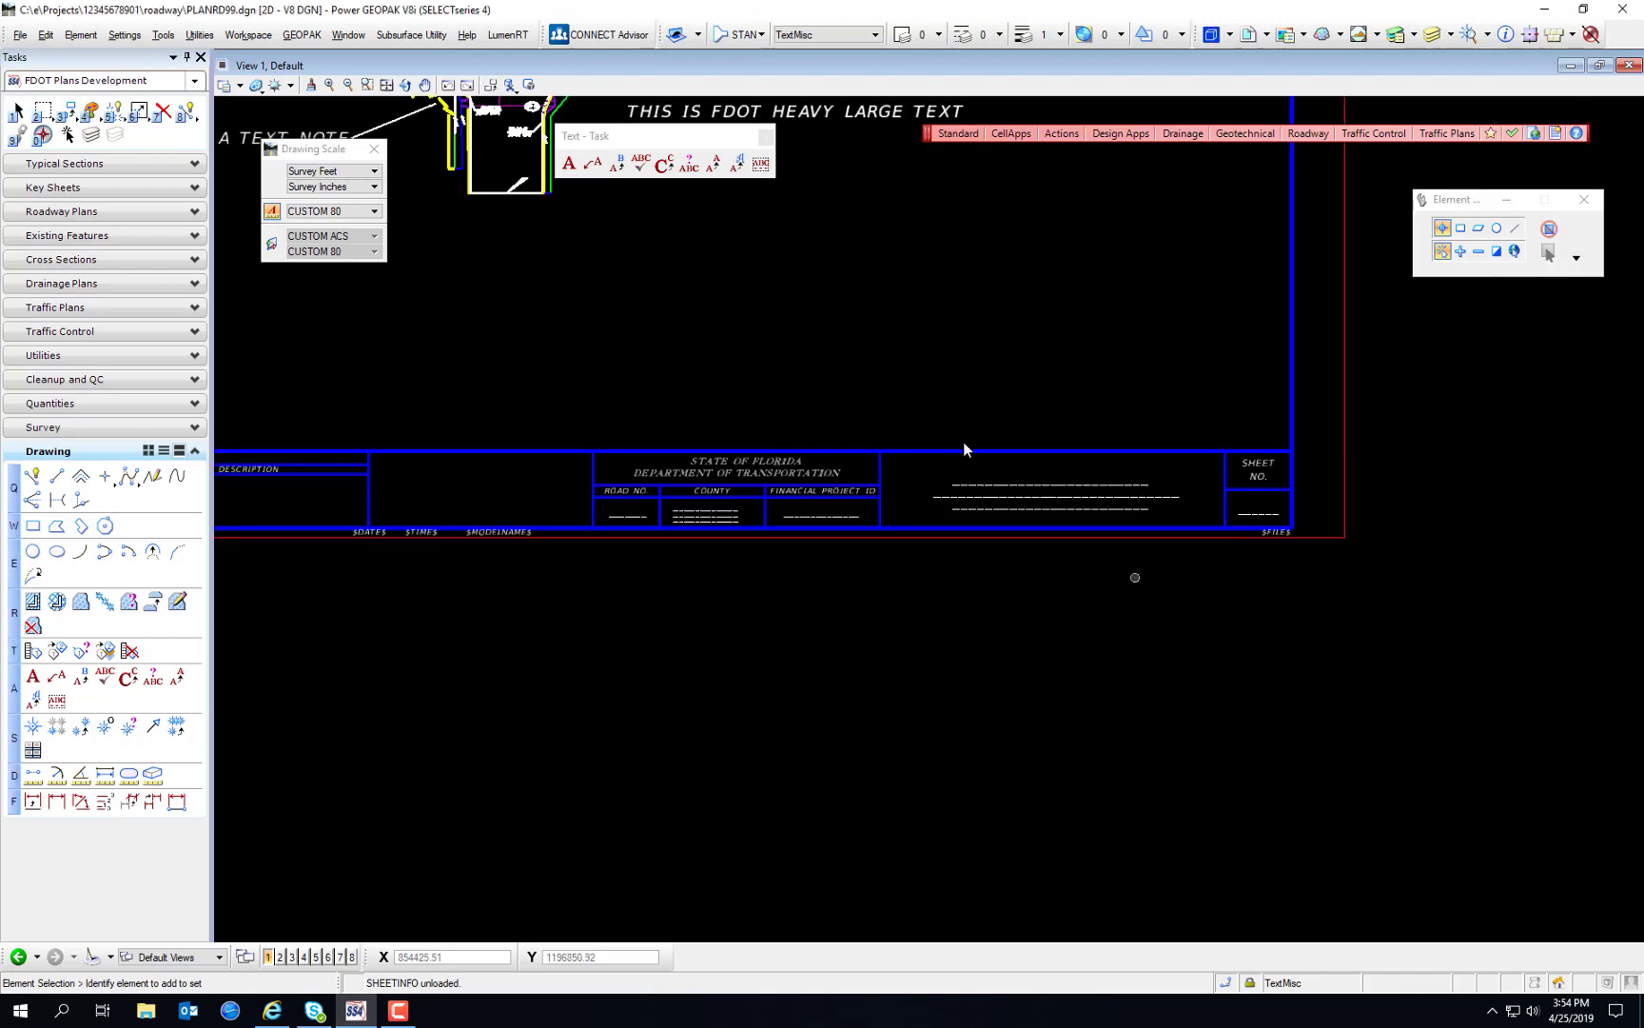
pyautogui.scroll(-4, 980, 492)
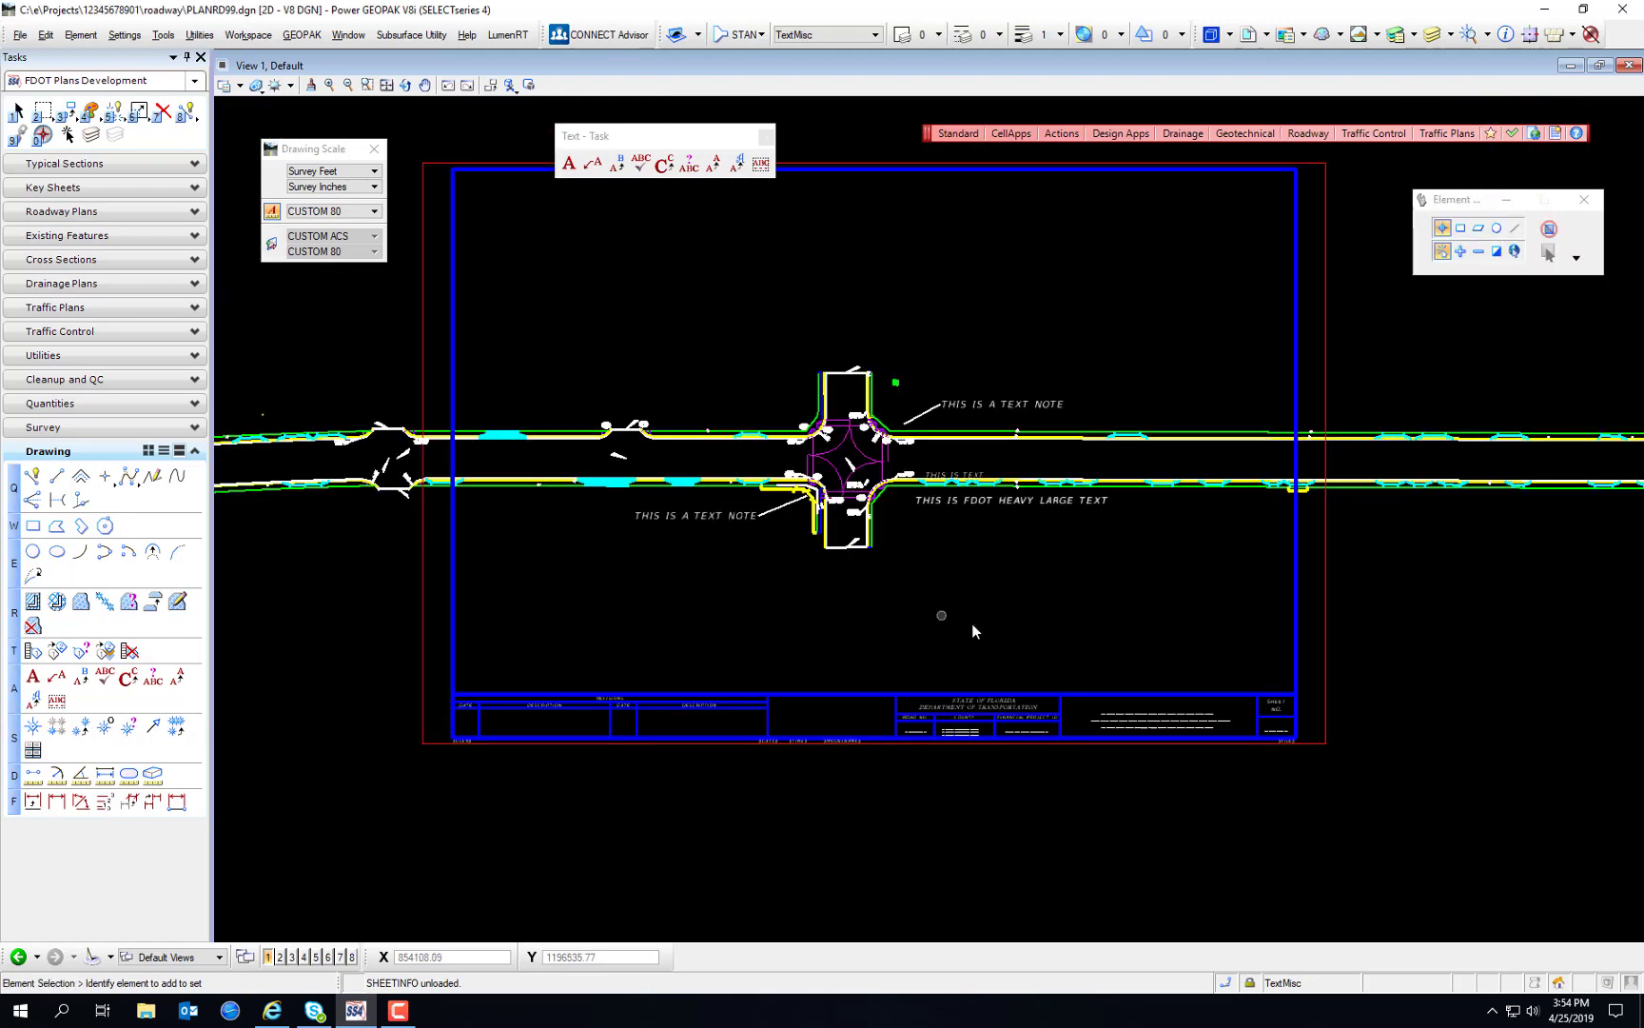
pyautogui.moveTo(1401, 625); pyautogui.dragTo(599, 681, button='middle')
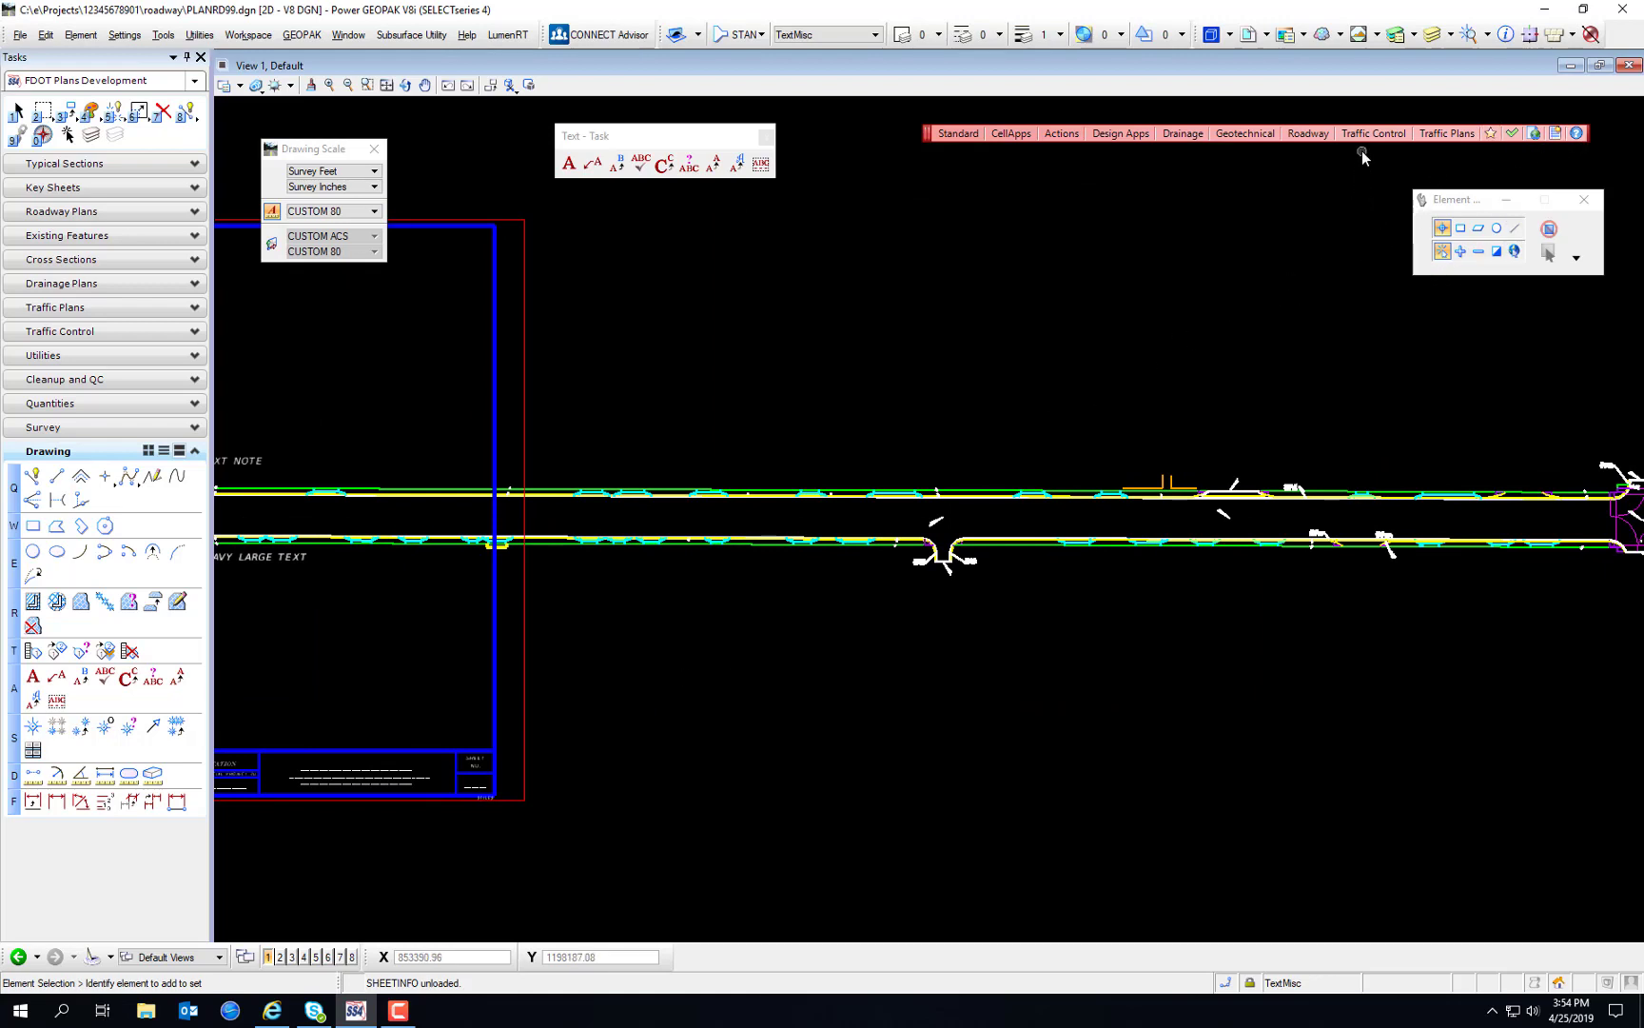
# Step: Place the Lighting Keysheet w/o Map cell from the roadway tool list
pyautogui.click(1294, 135)
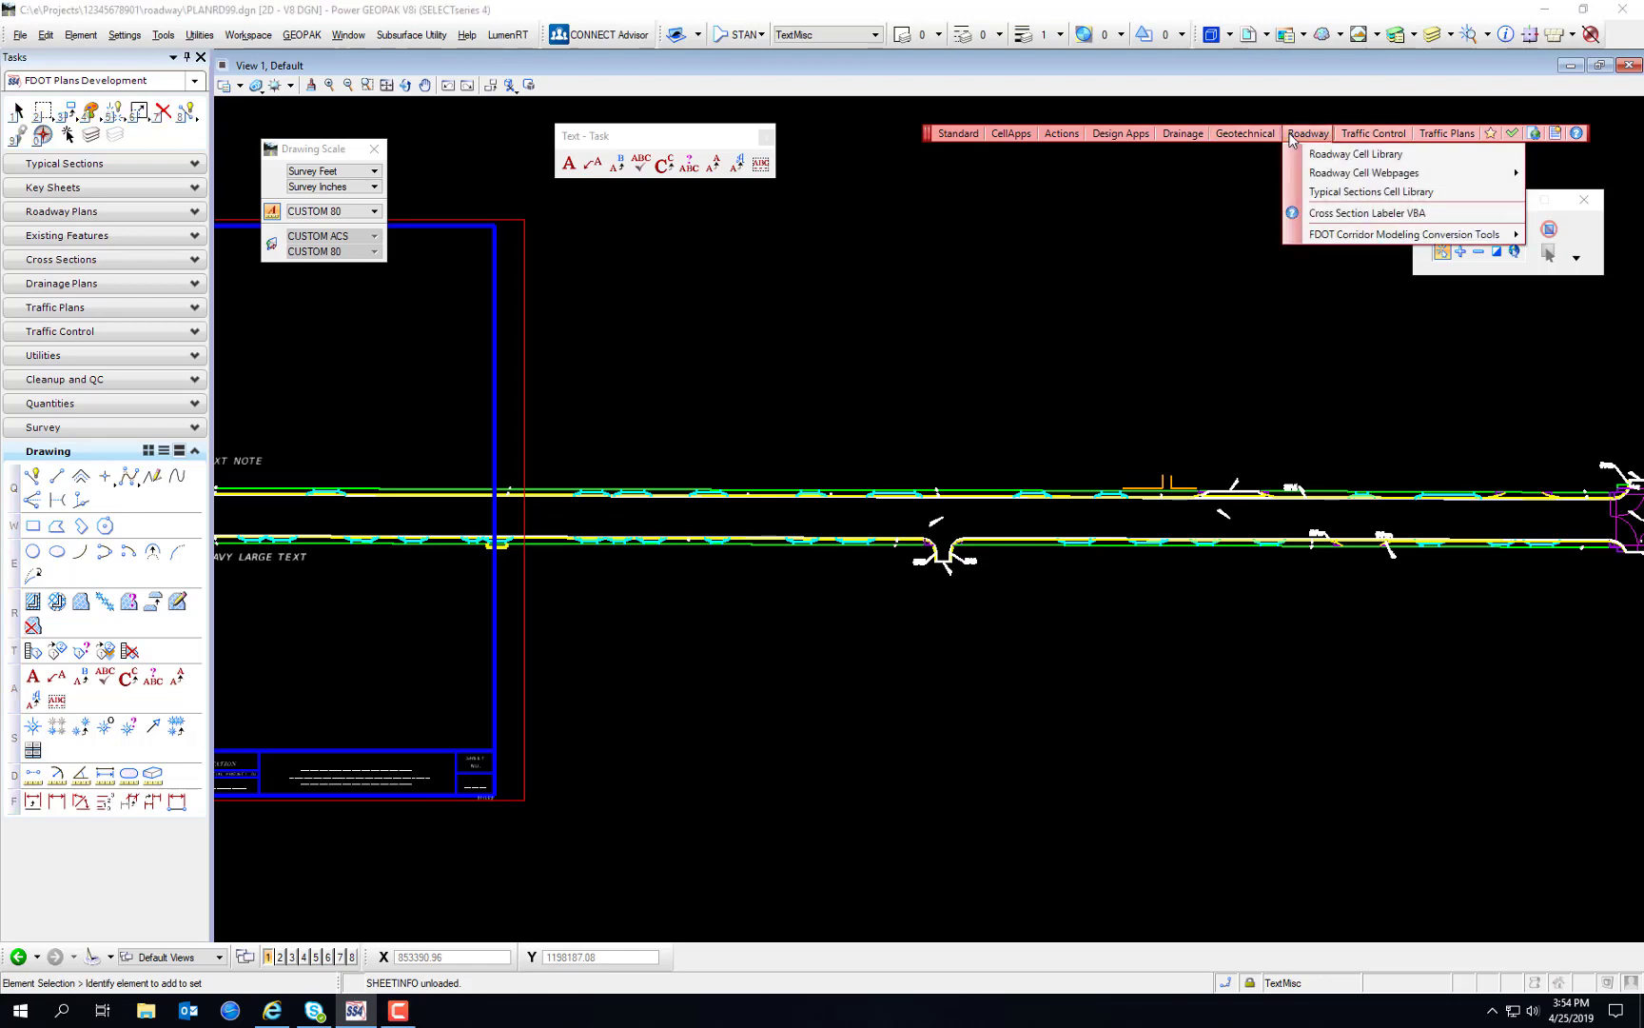
pyautogui.moveTo(1099, 271)
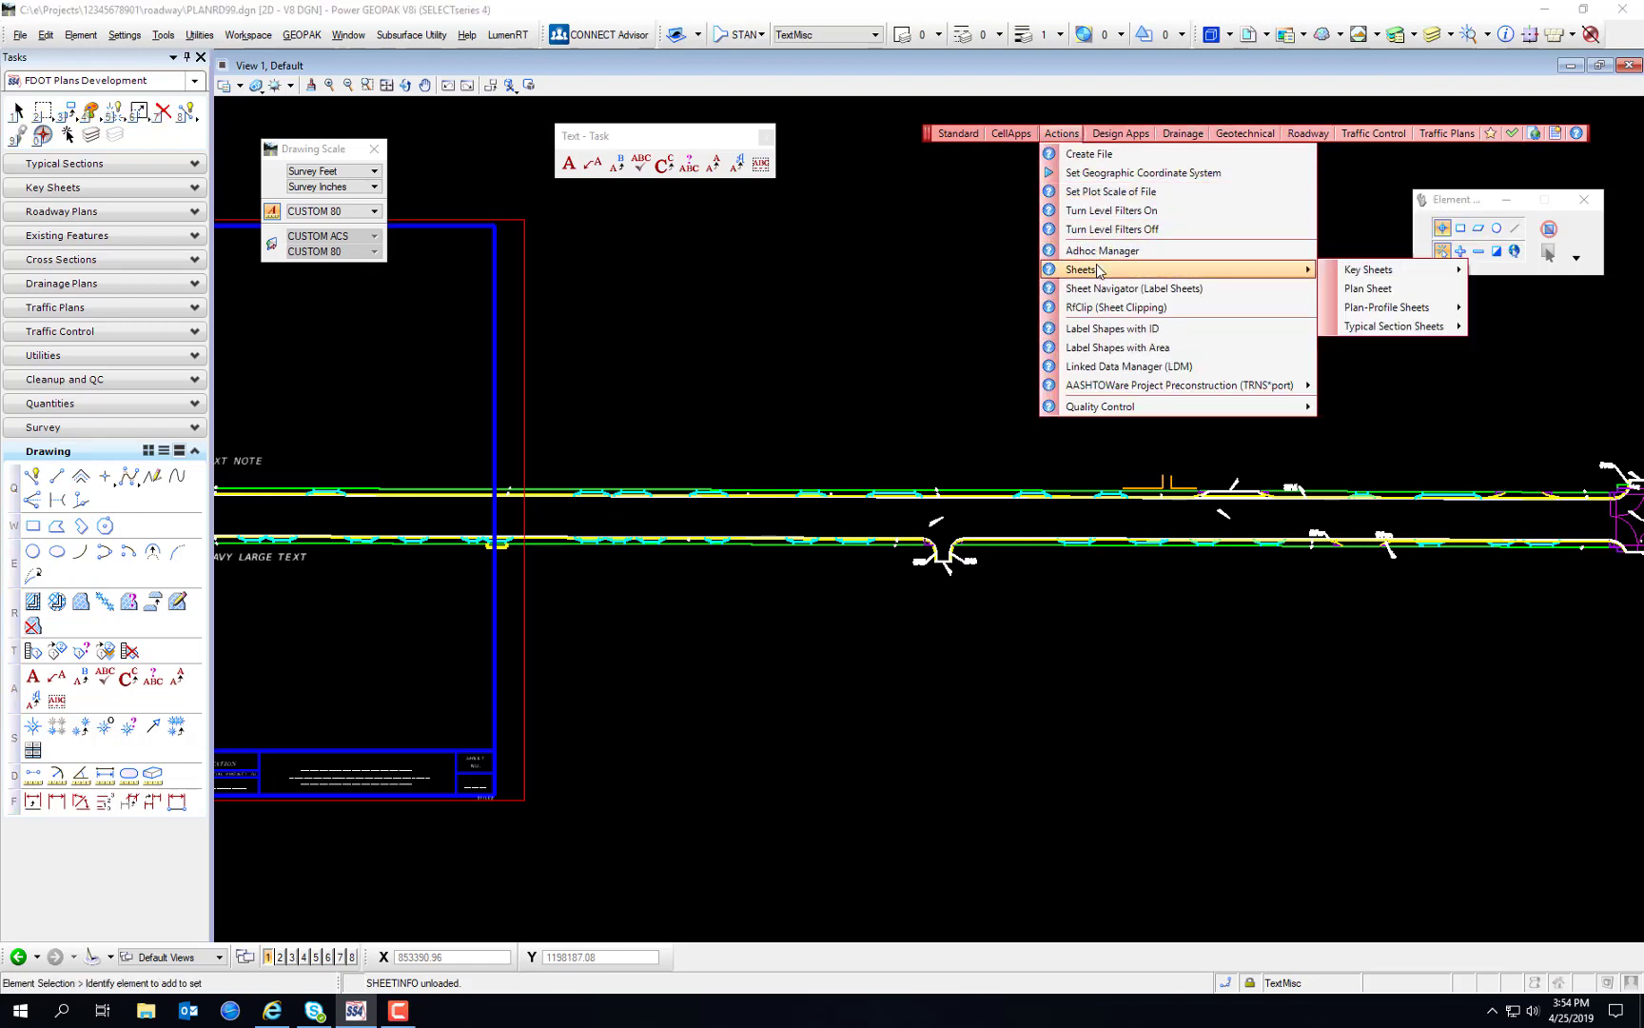
pyautogui.moveTo(1380, 271)
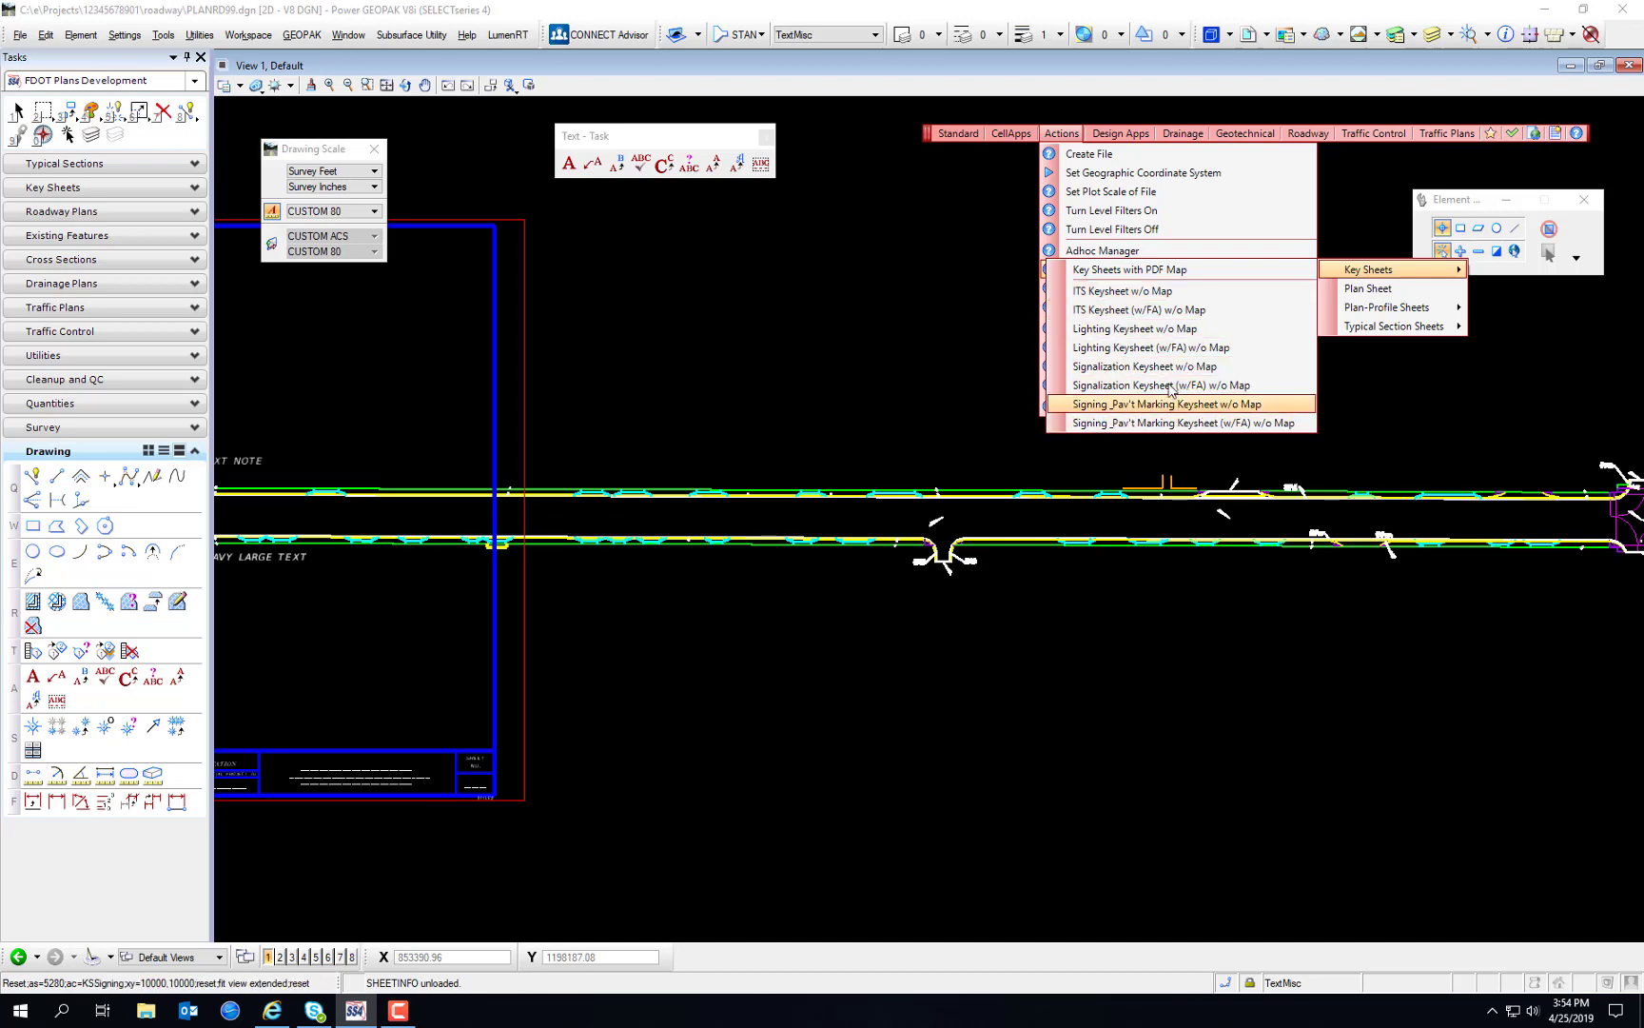
pyautogui.click(1174, 331)
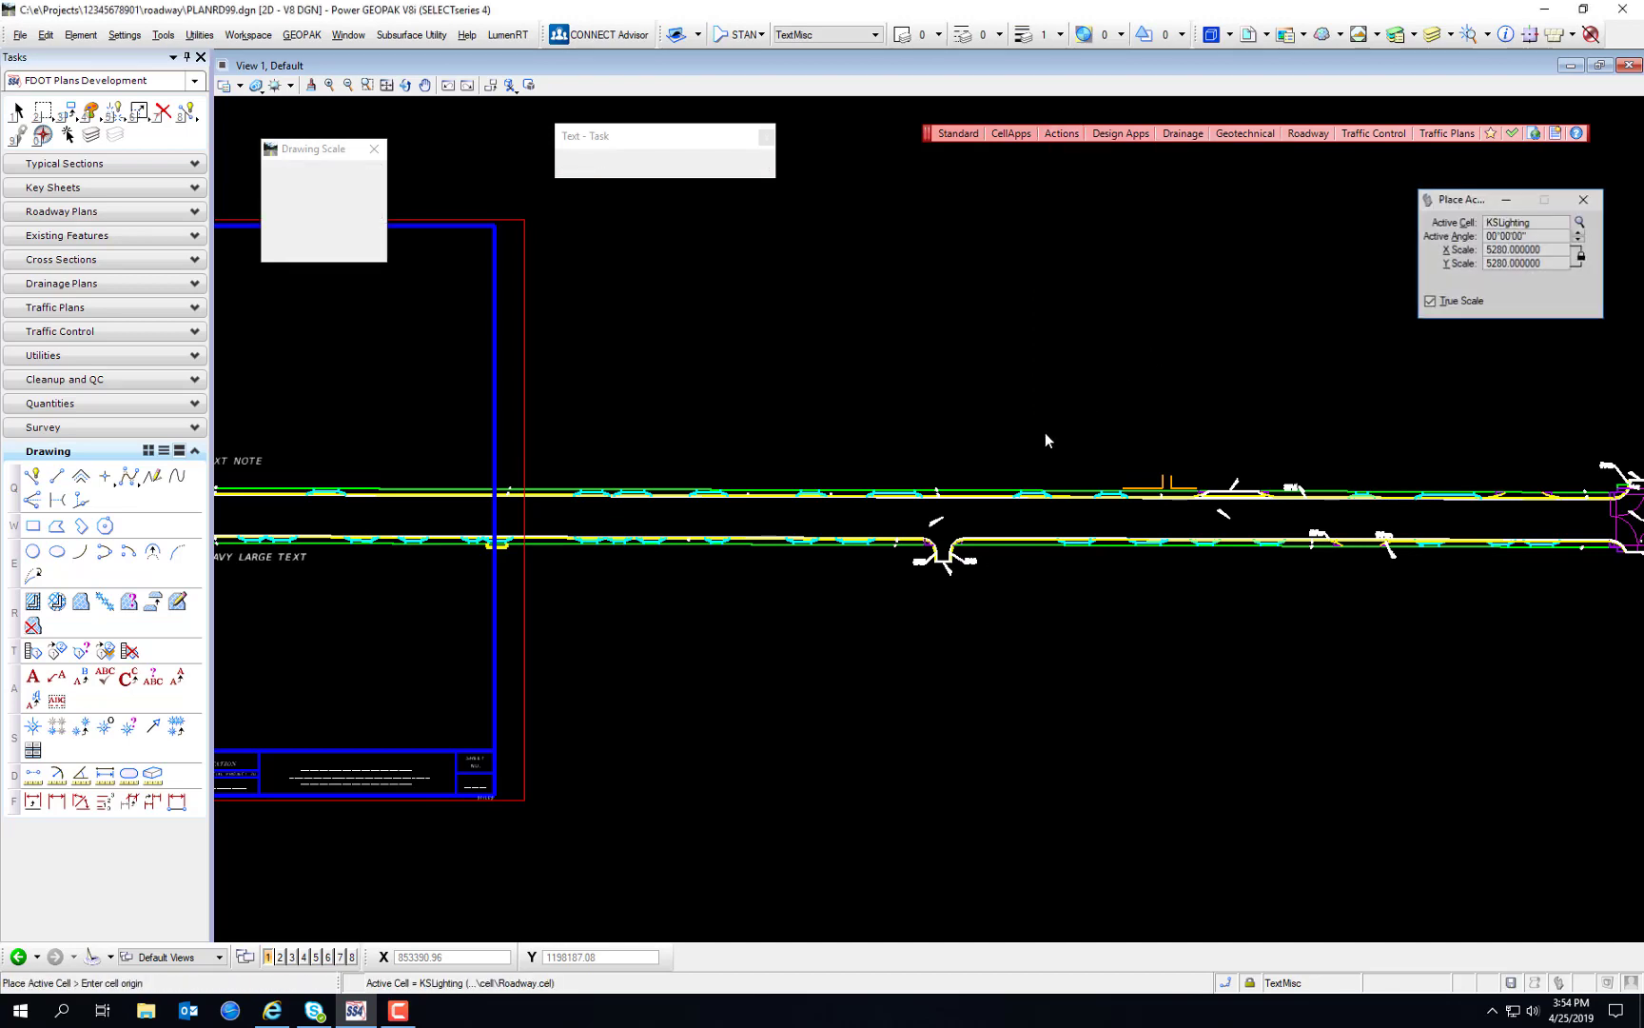
pyautogui.click(1045, 440)
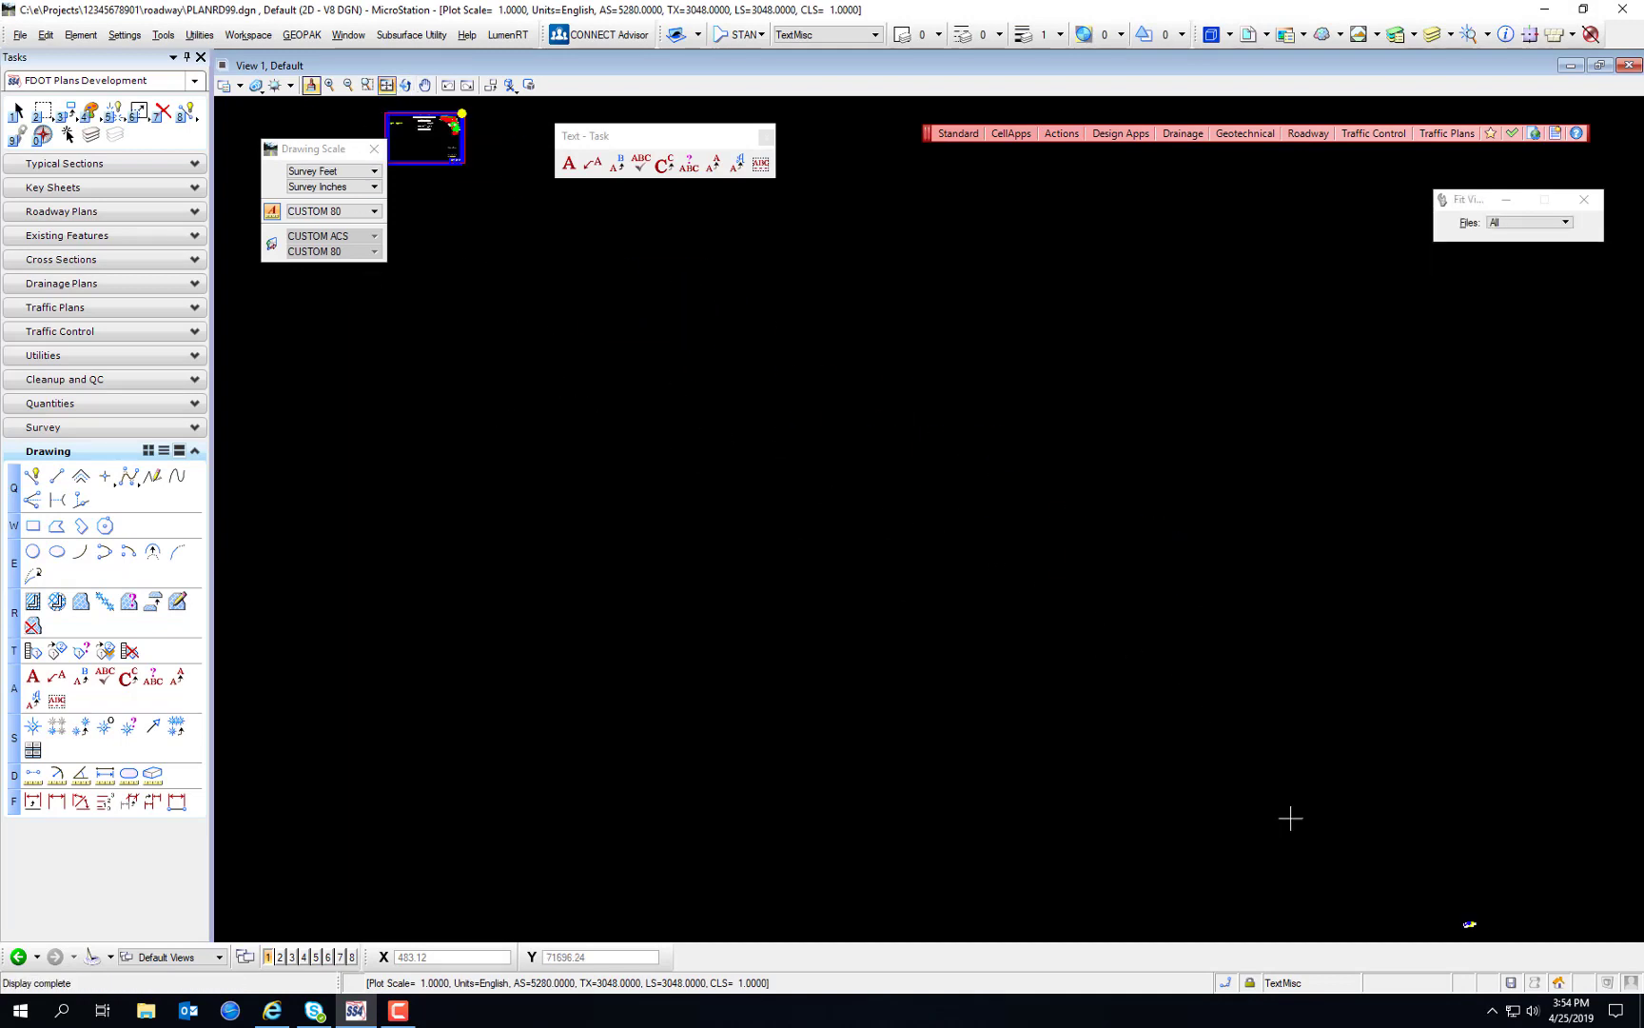
# Step: Fit and zoom the view onto the key sheet's title block
pyautogui.rightClick(449, 214)
pyautogui.moveTo(448, 214); pyautogui.dragTo(1238, 627, button='middle')
pyautogui.scroll(5, 1229, 582)
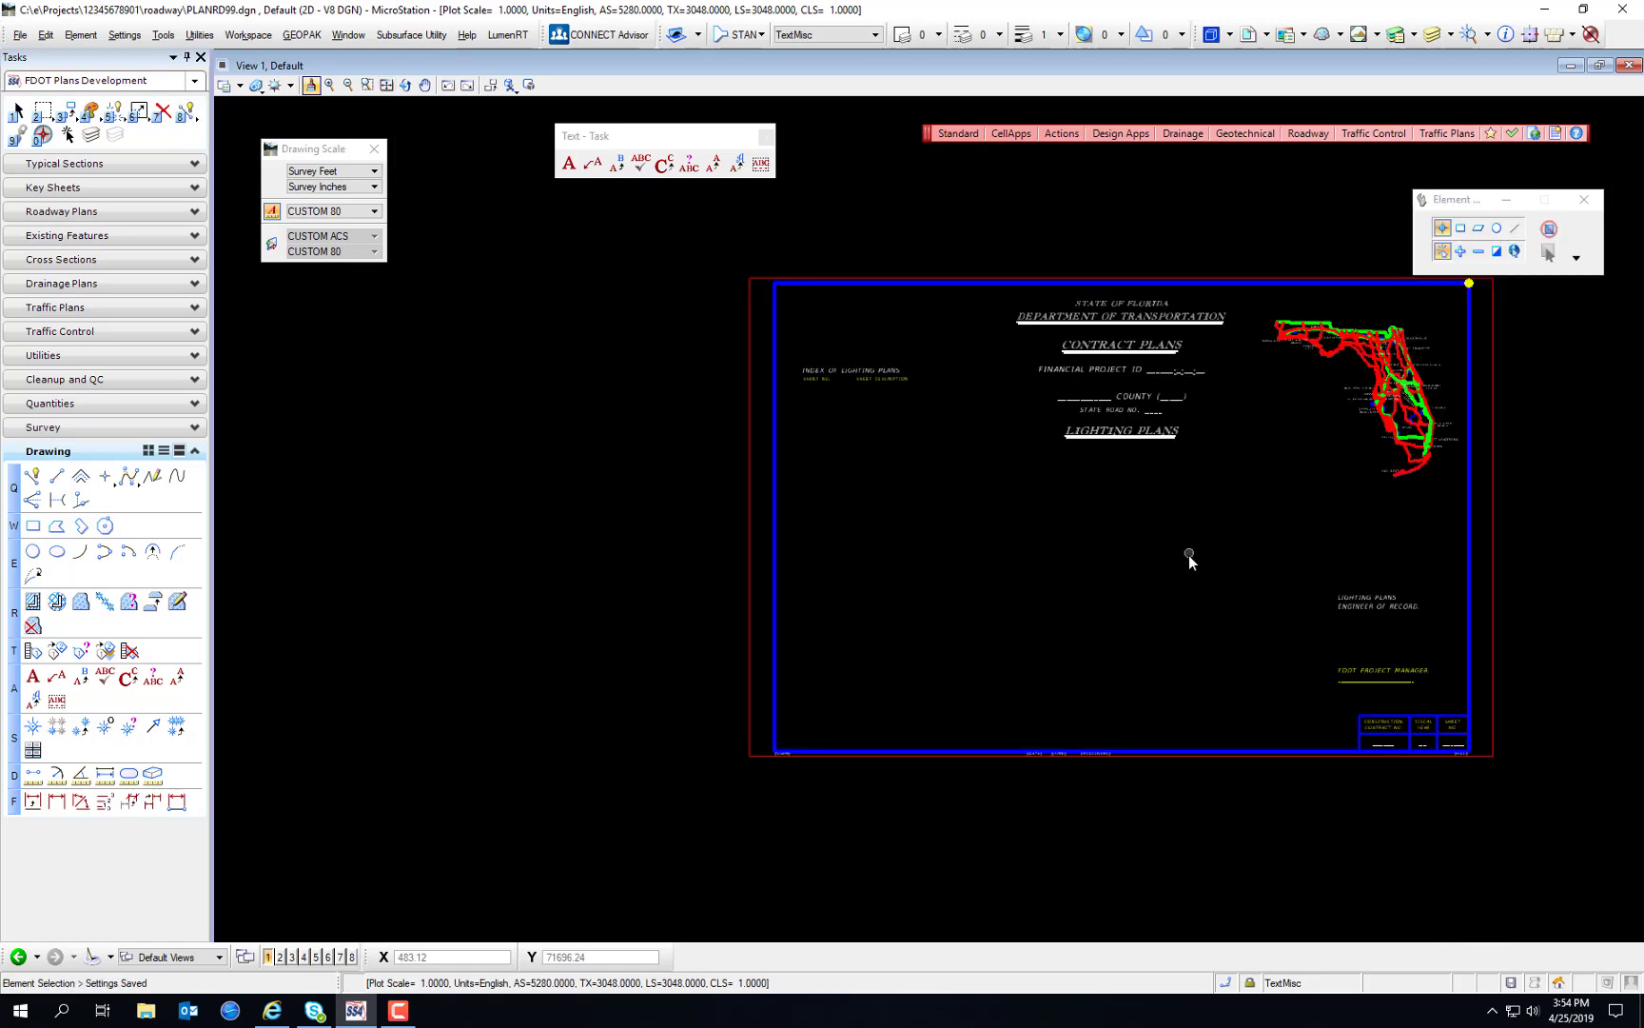
pyautogui.scroll(2, 1070, 510)
pyautogui.moveTo(1236, 414); pyautogui.dragTo(1040, 444, button='middle')
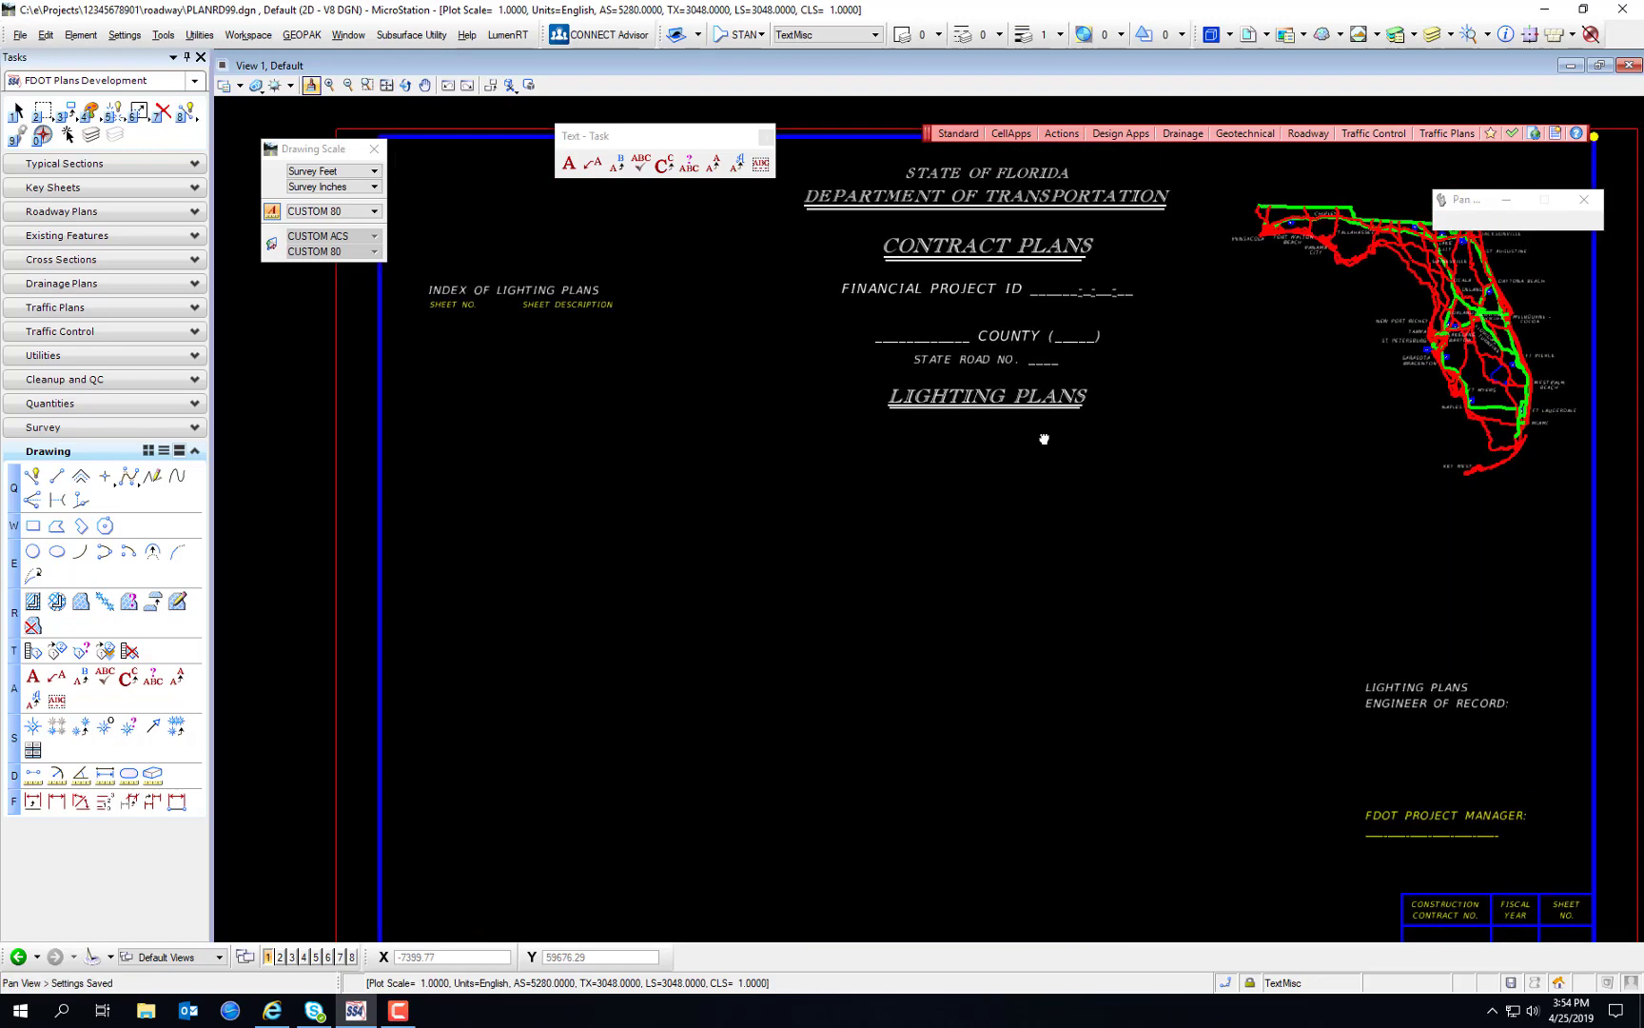
pyautogui.click(846, 353)
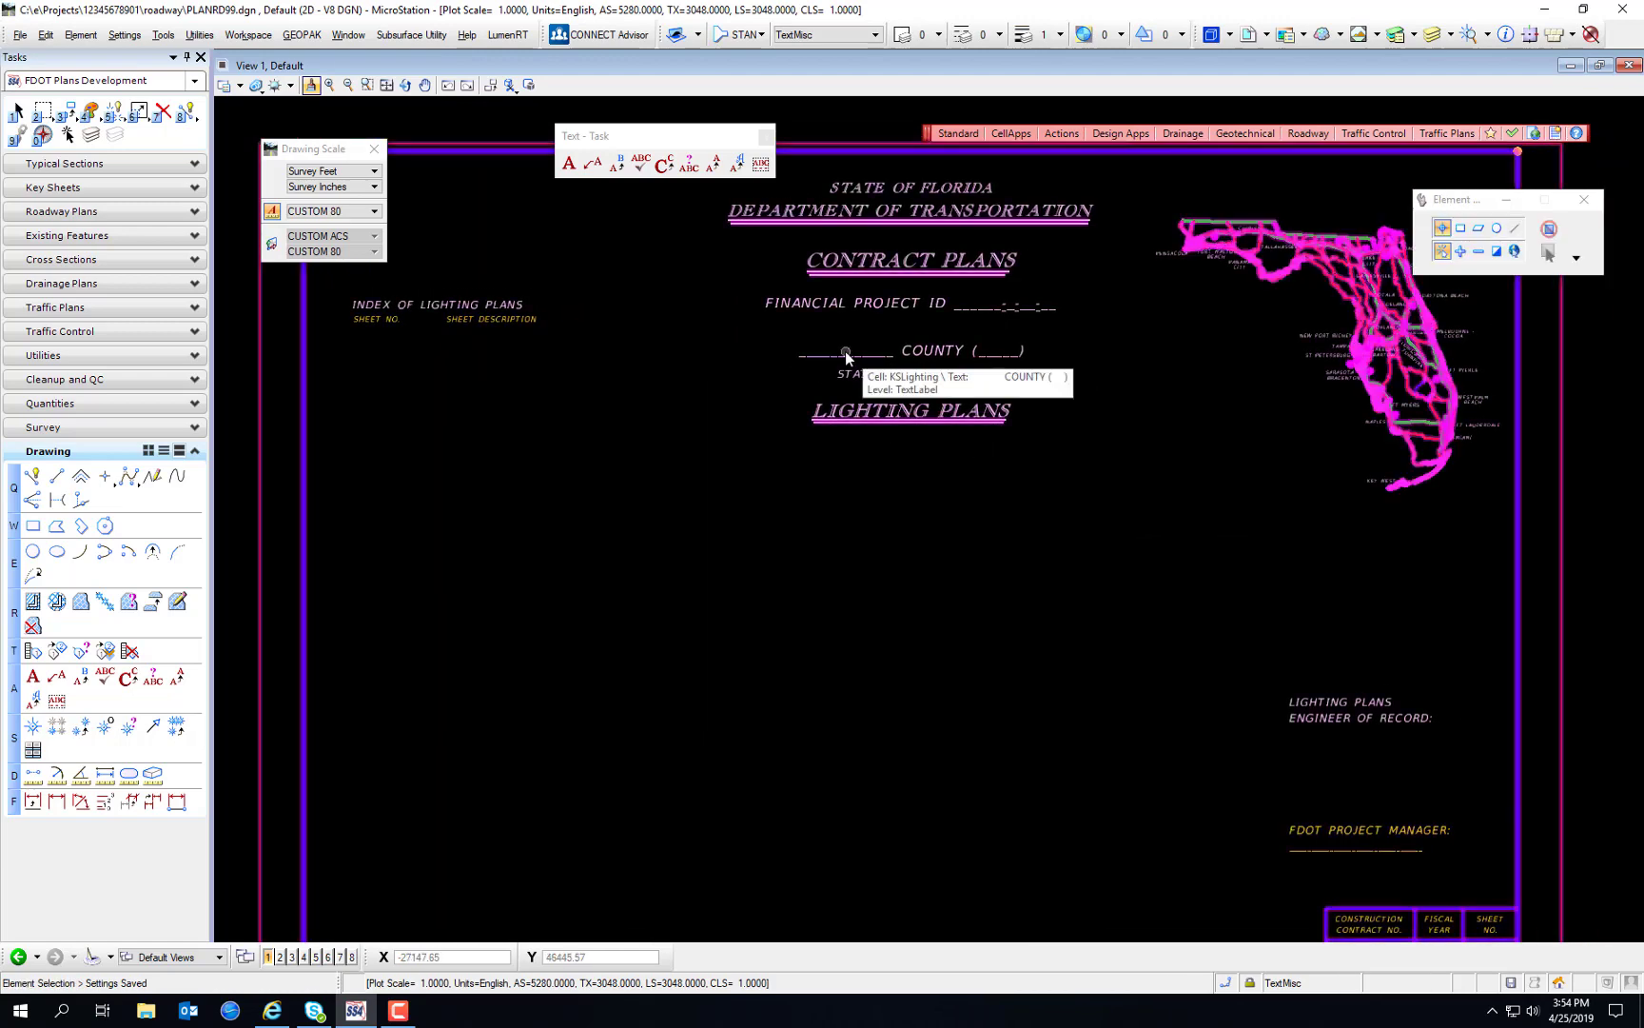
pyautogui.moveTo(1335, 845); pyautogui.dragTo(1178, 569, button='middle')
pyautogui.scroll(3, 1179, 569)
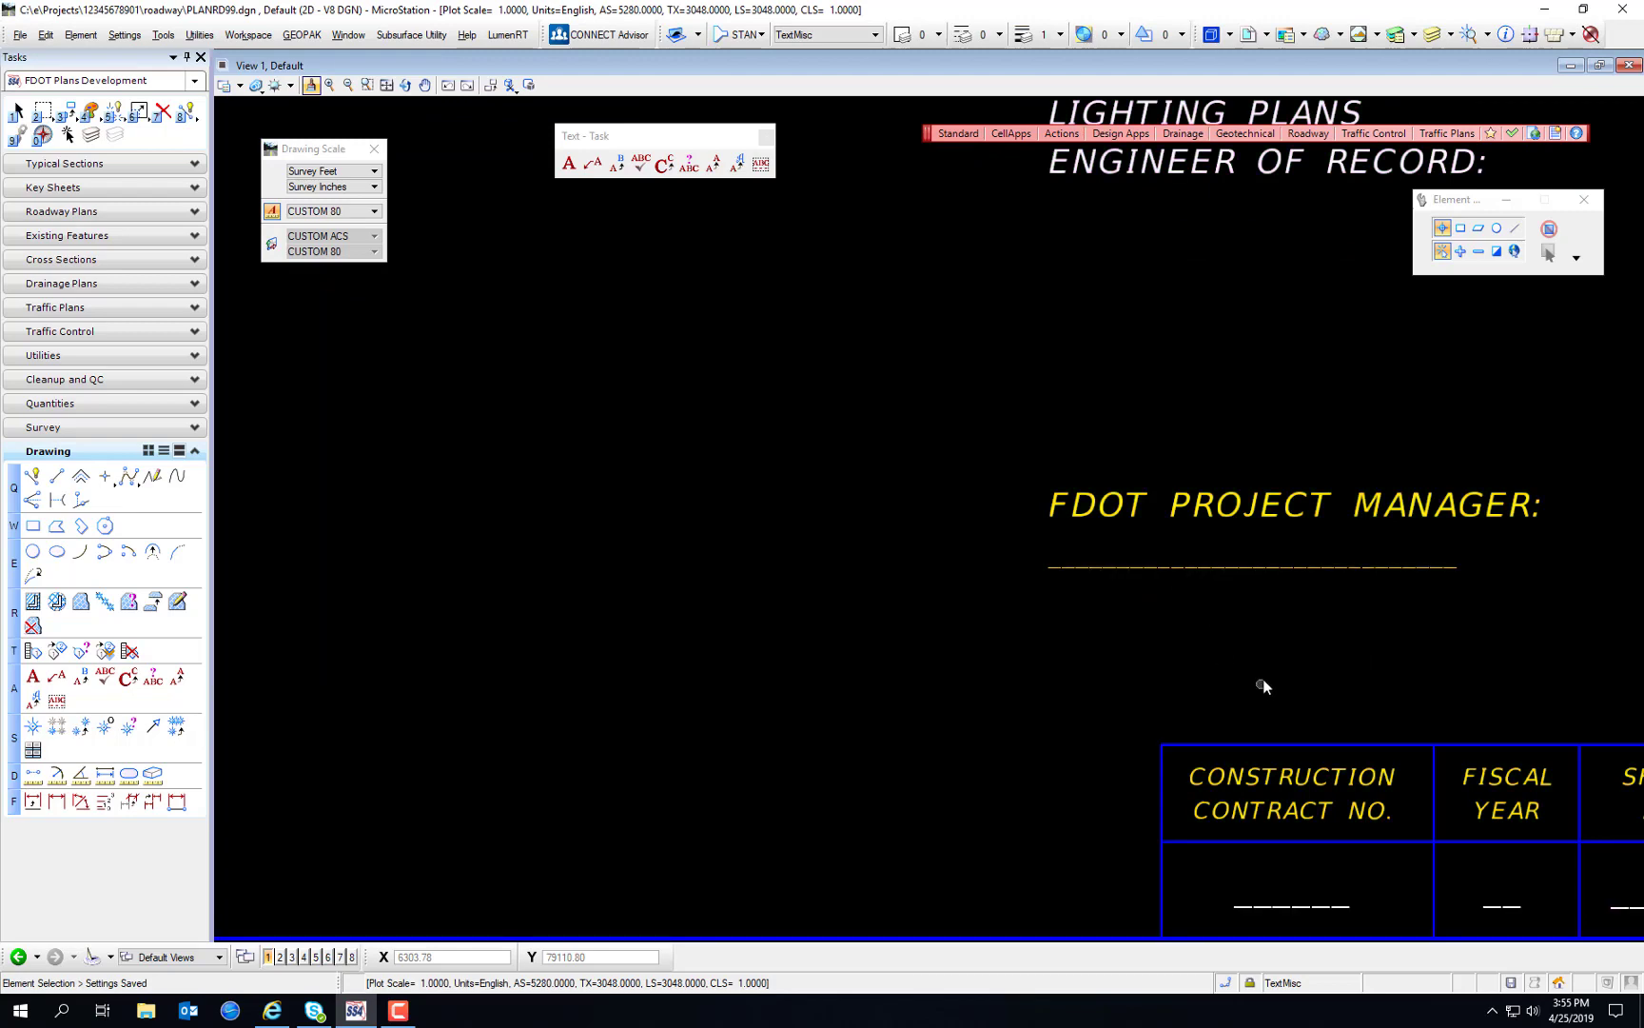
pyautogui.scroll(-3, 1266, 678)
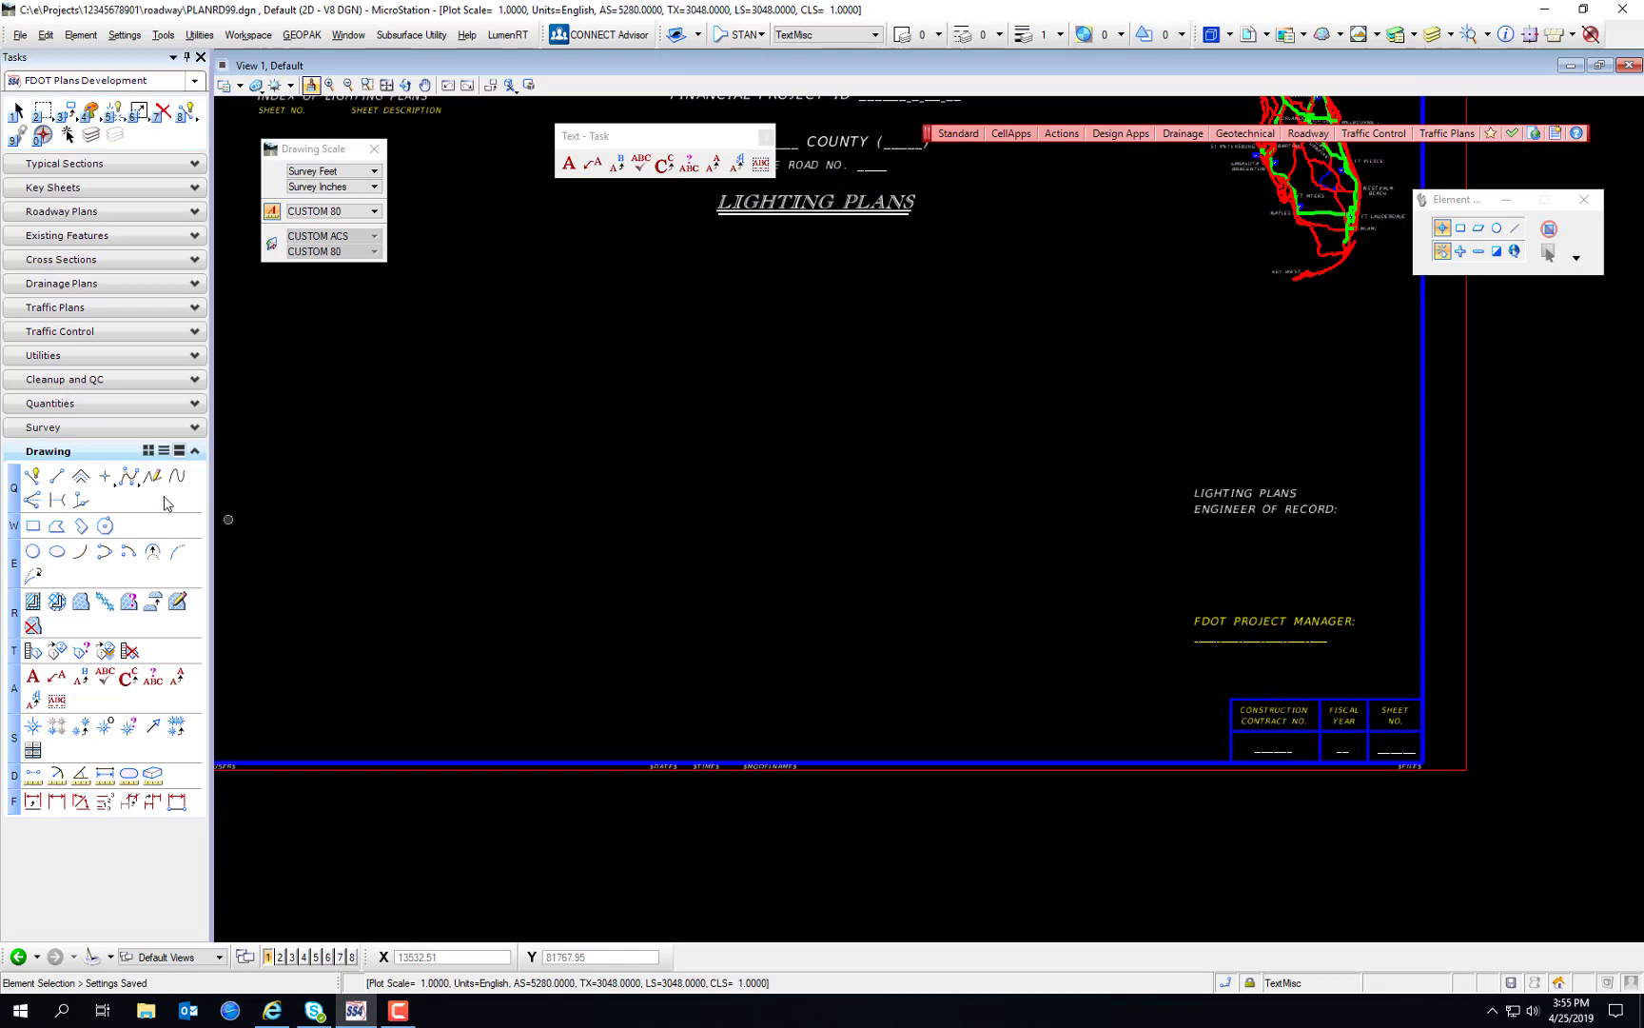
# Step: Fill the construction contract number data field with 12345
pyautogui.click(763, 167)
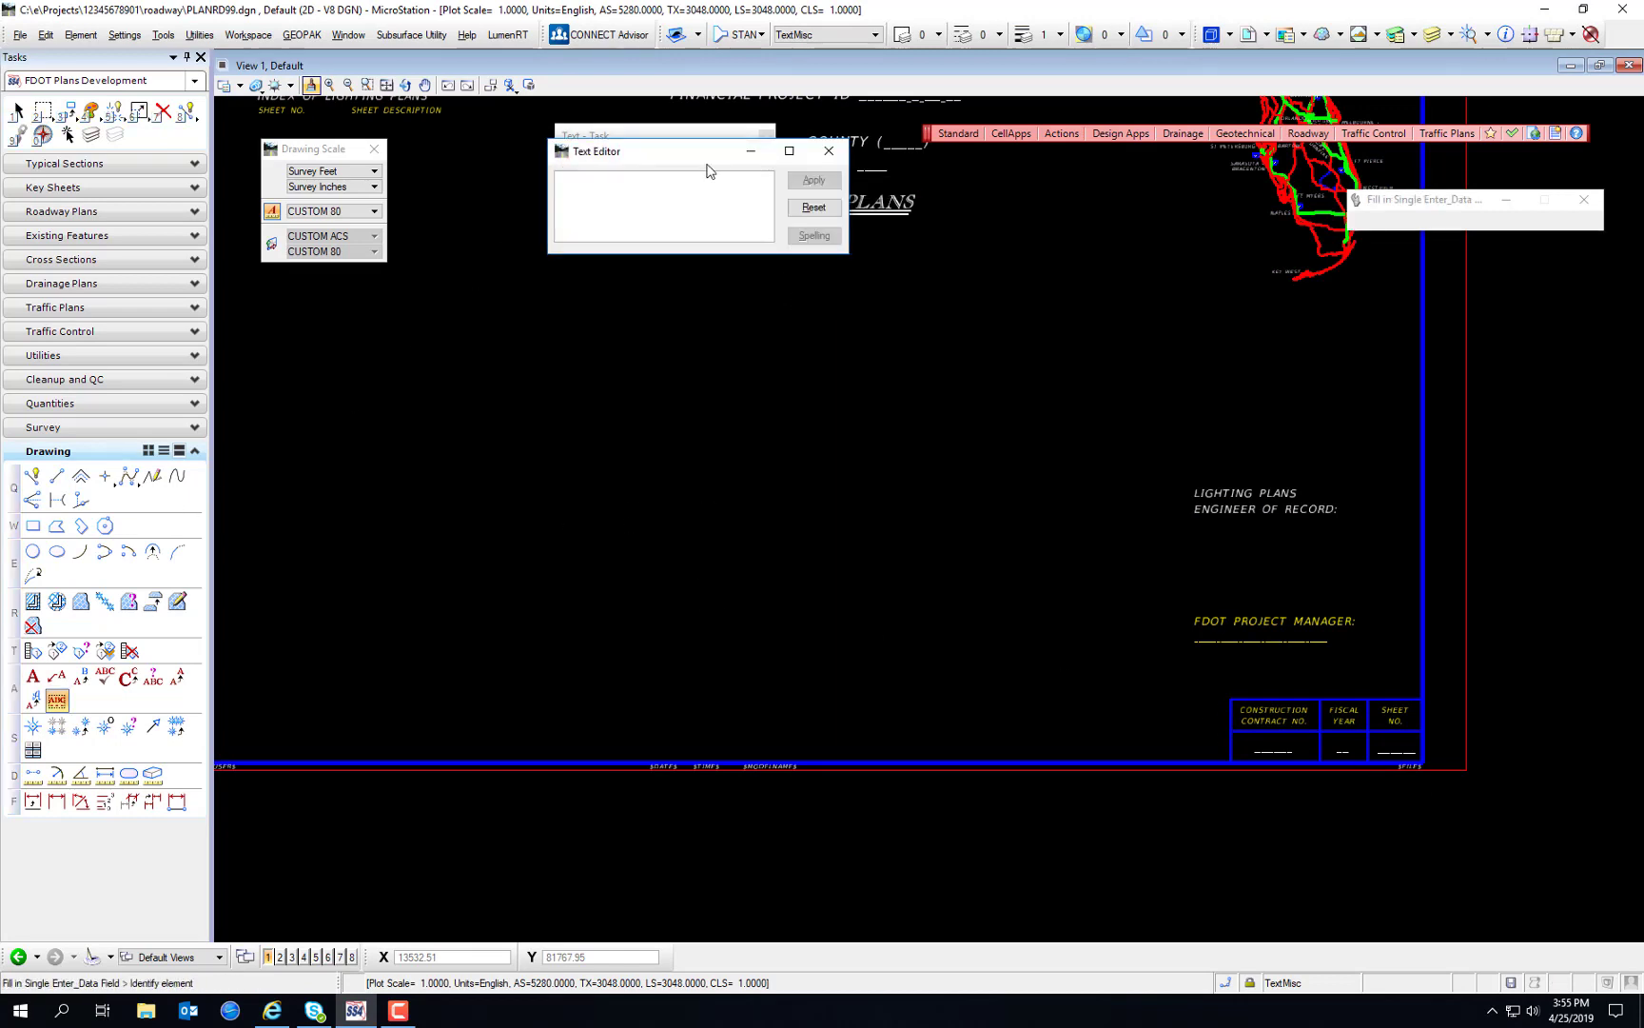
pyautogui.moveTo(679, 160); pyautogui.dragTo(749, 462)
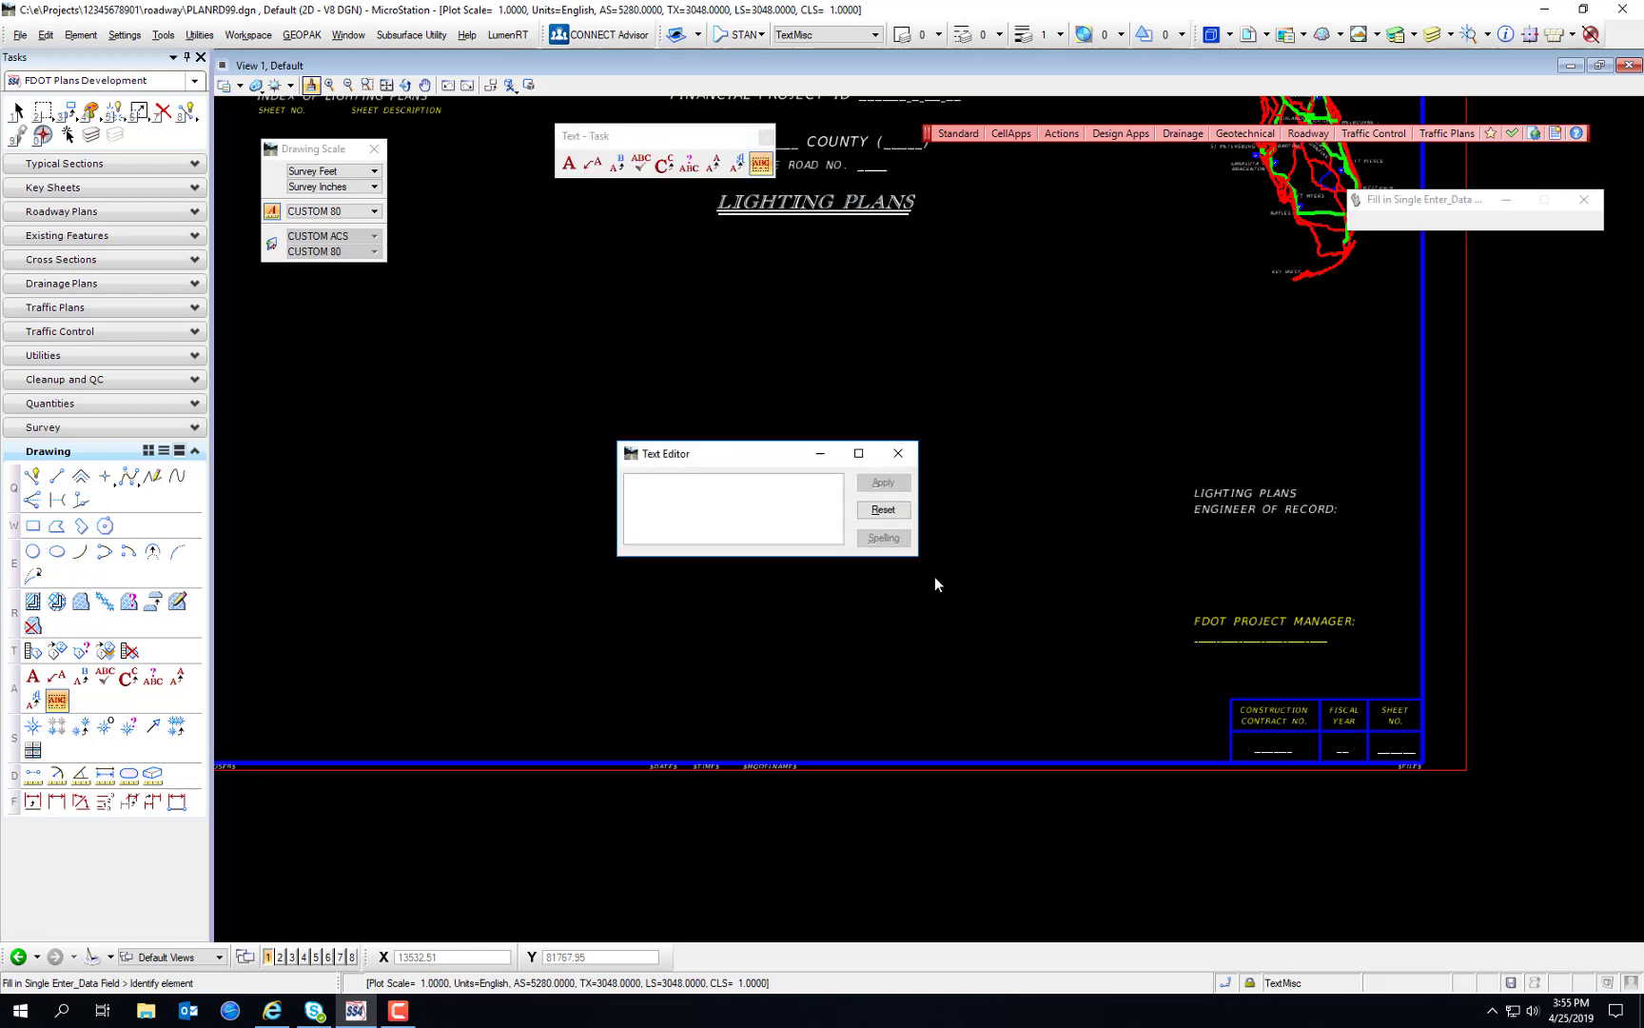
pyautogui.click(1269, 749)
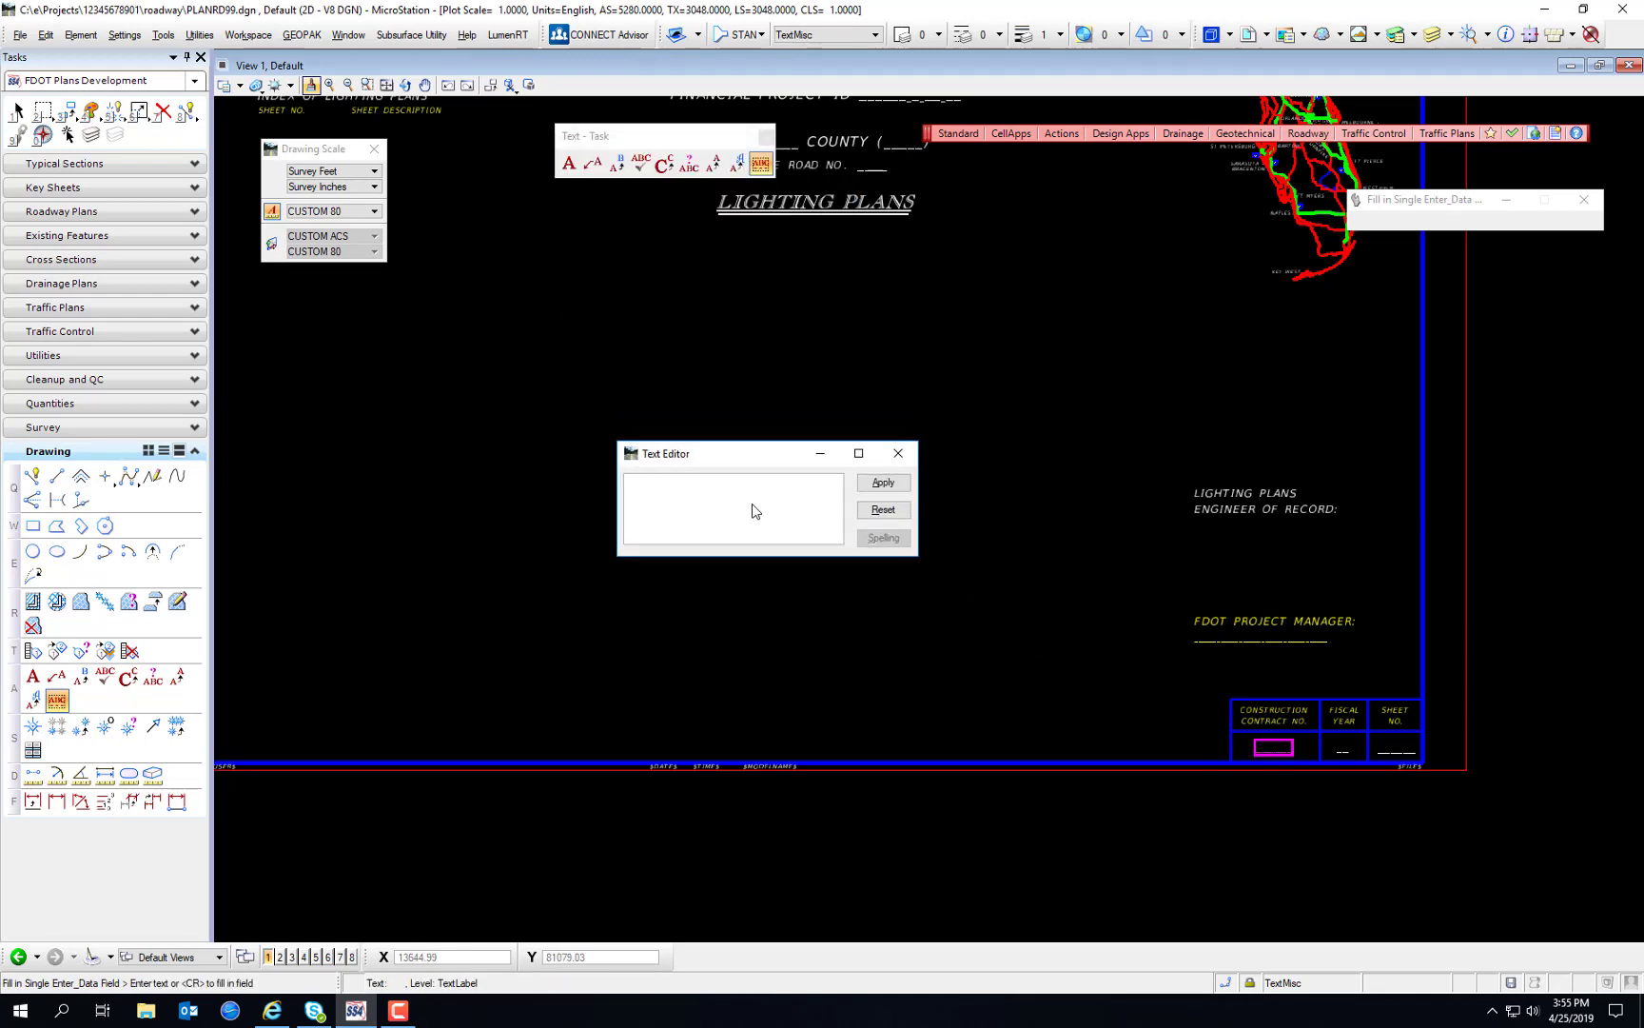
pyautogui.write('12345')
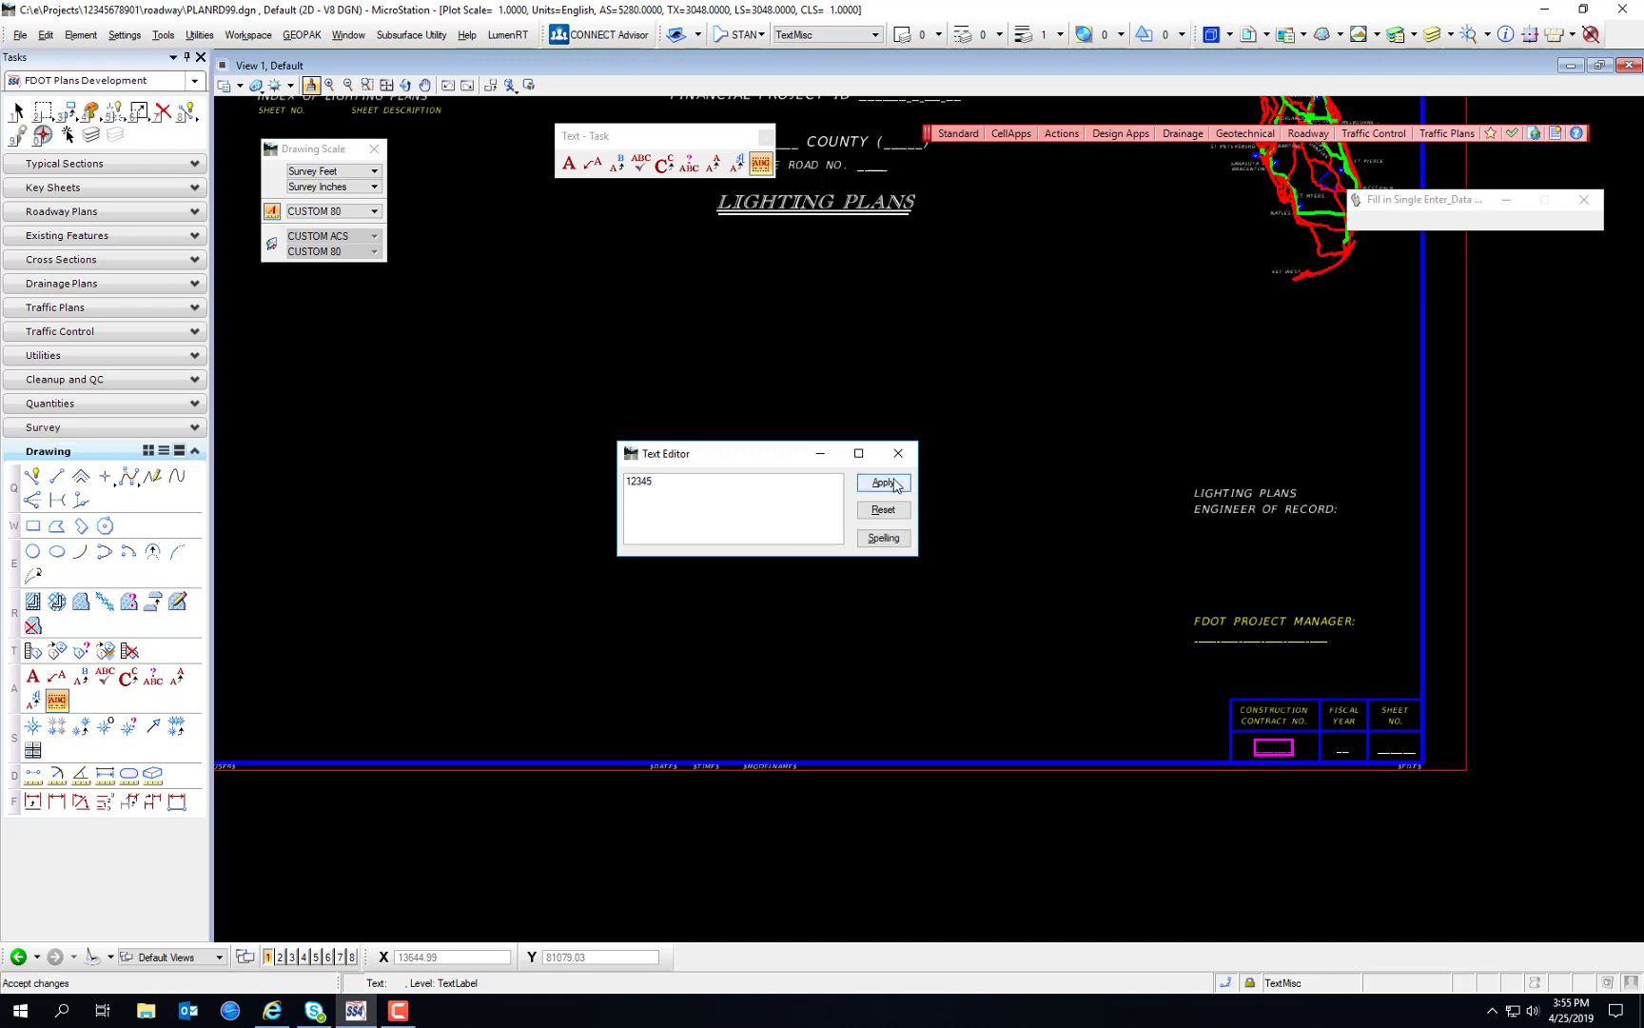
pyautogui.click(893, 487)
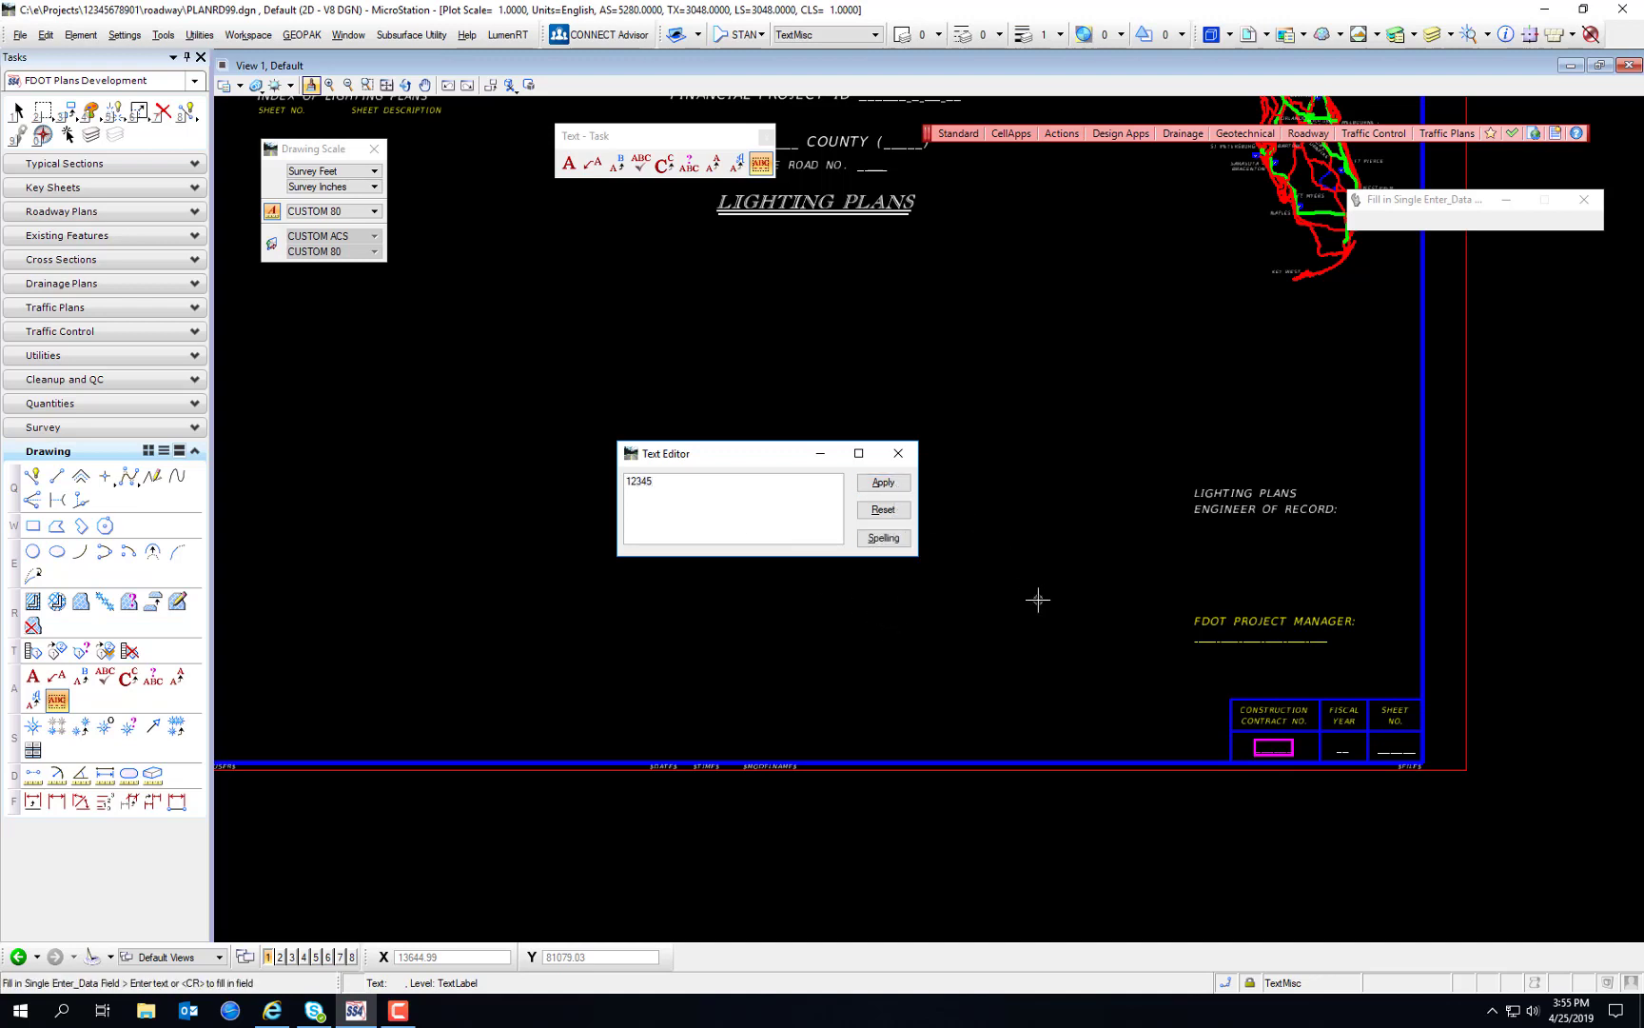
pyautogui.press('Return')
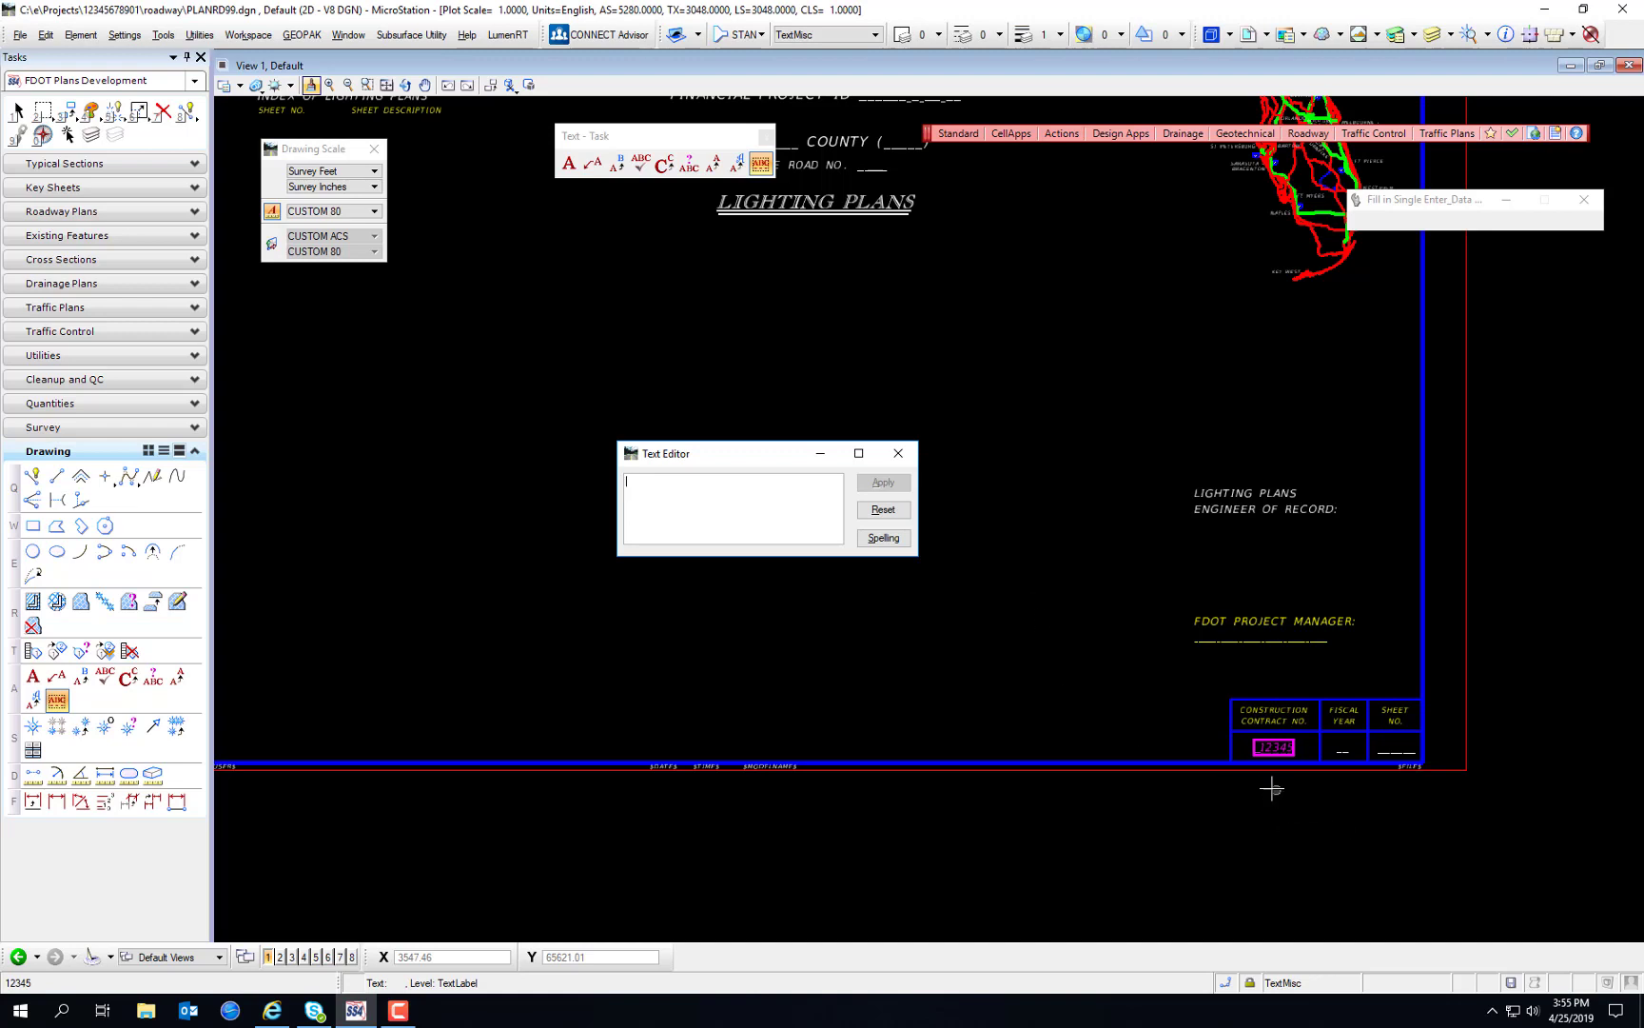
pyautogui.click(19, 111)
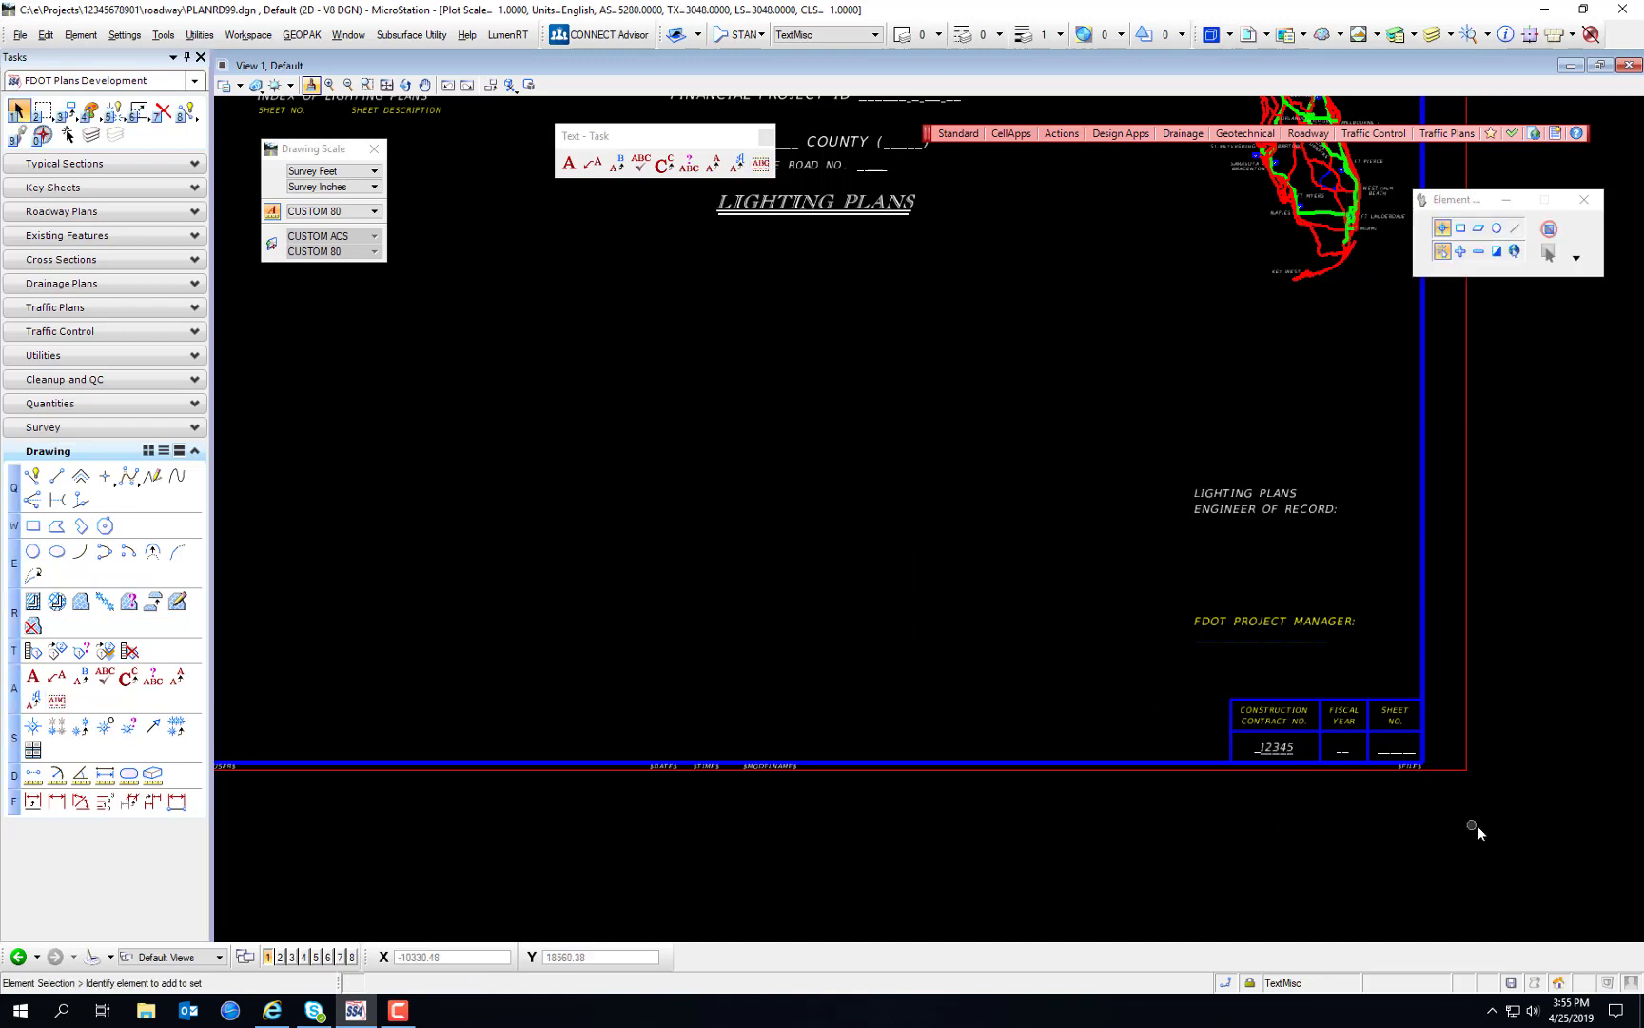
# Step: Pan and zoom to the title sheet's county area, selecting and clearing all elements
pyautogui.scroll(7, 1427, 804)
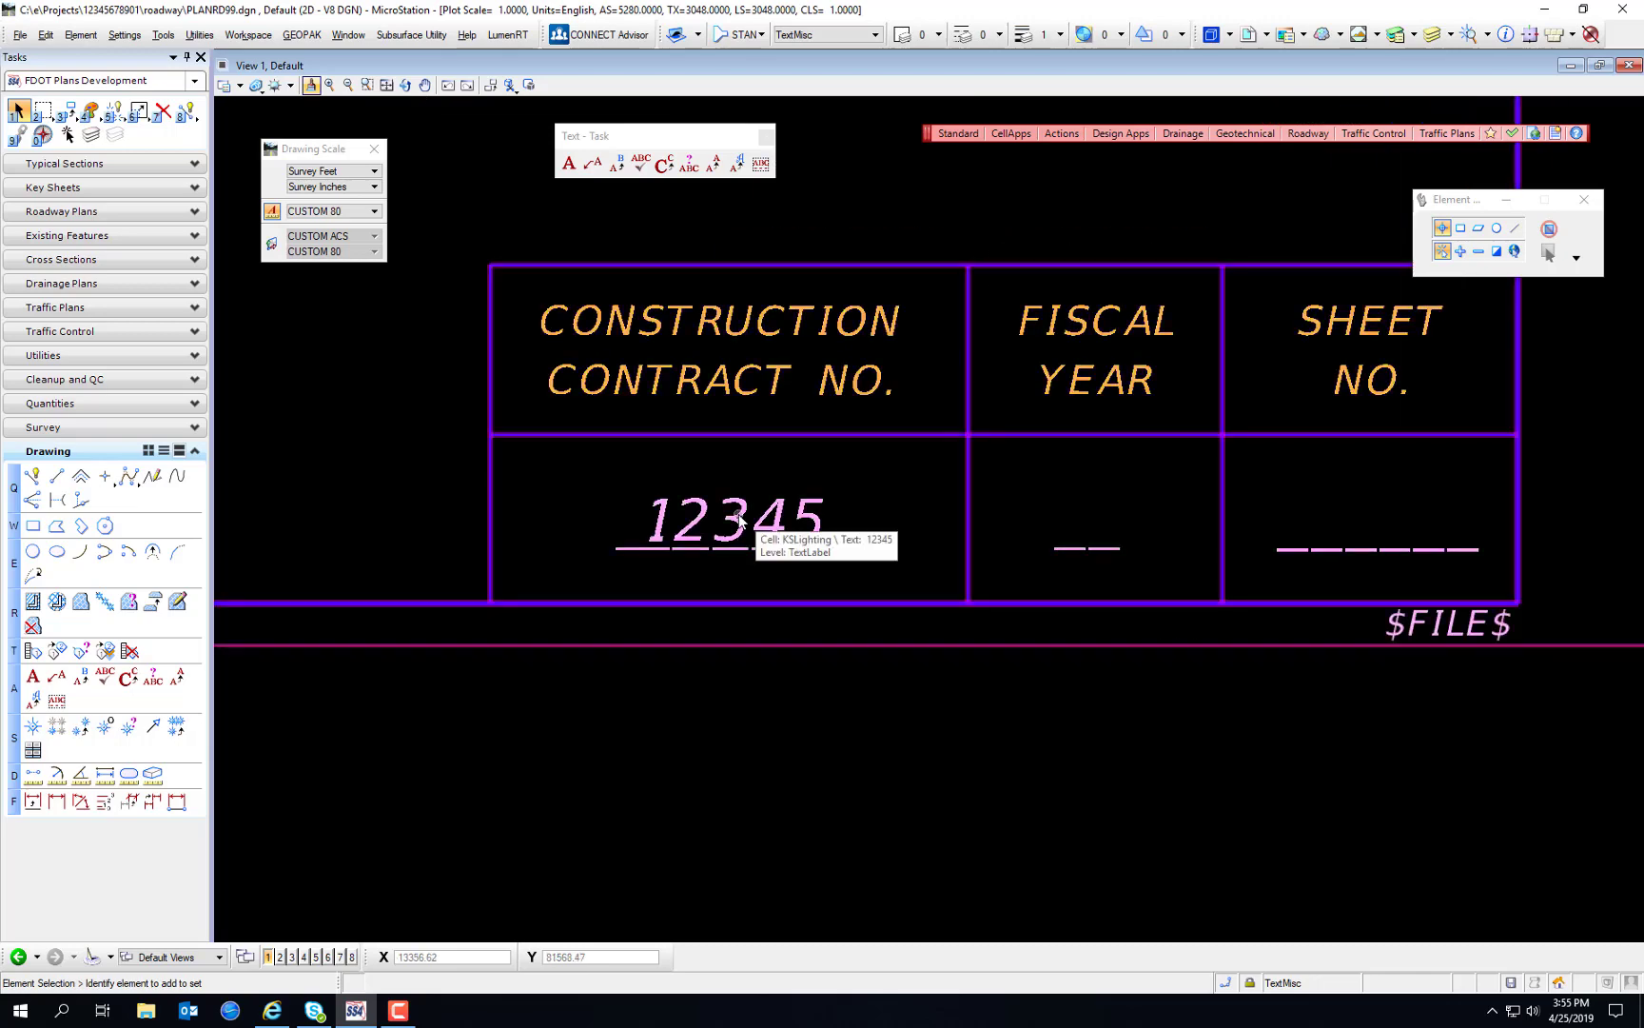
pyautogui.scroll(-4, 738, 519)
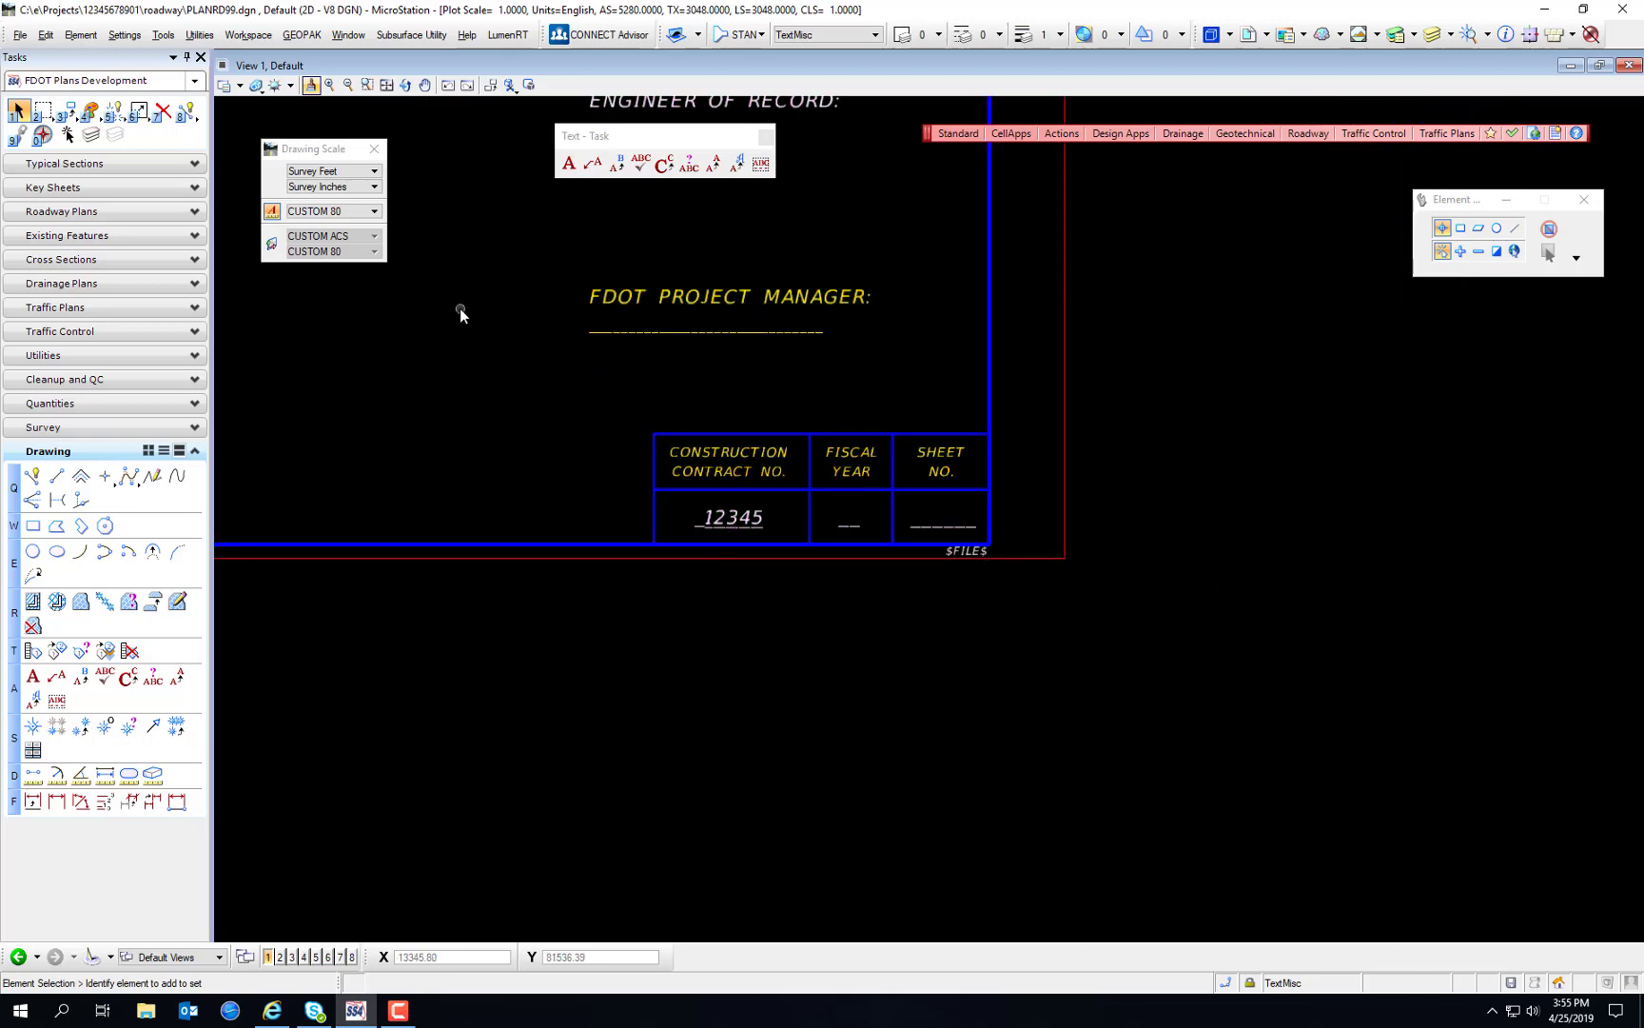
pyautogui.scroll(-2, 459, 313)
pyautogui.moveTo(451, 324); pyautogui.dragTo(1324, 876, button='middle')
pyautogui.press('Escape')
pyautogui.hotkey('ctrl', 'a')
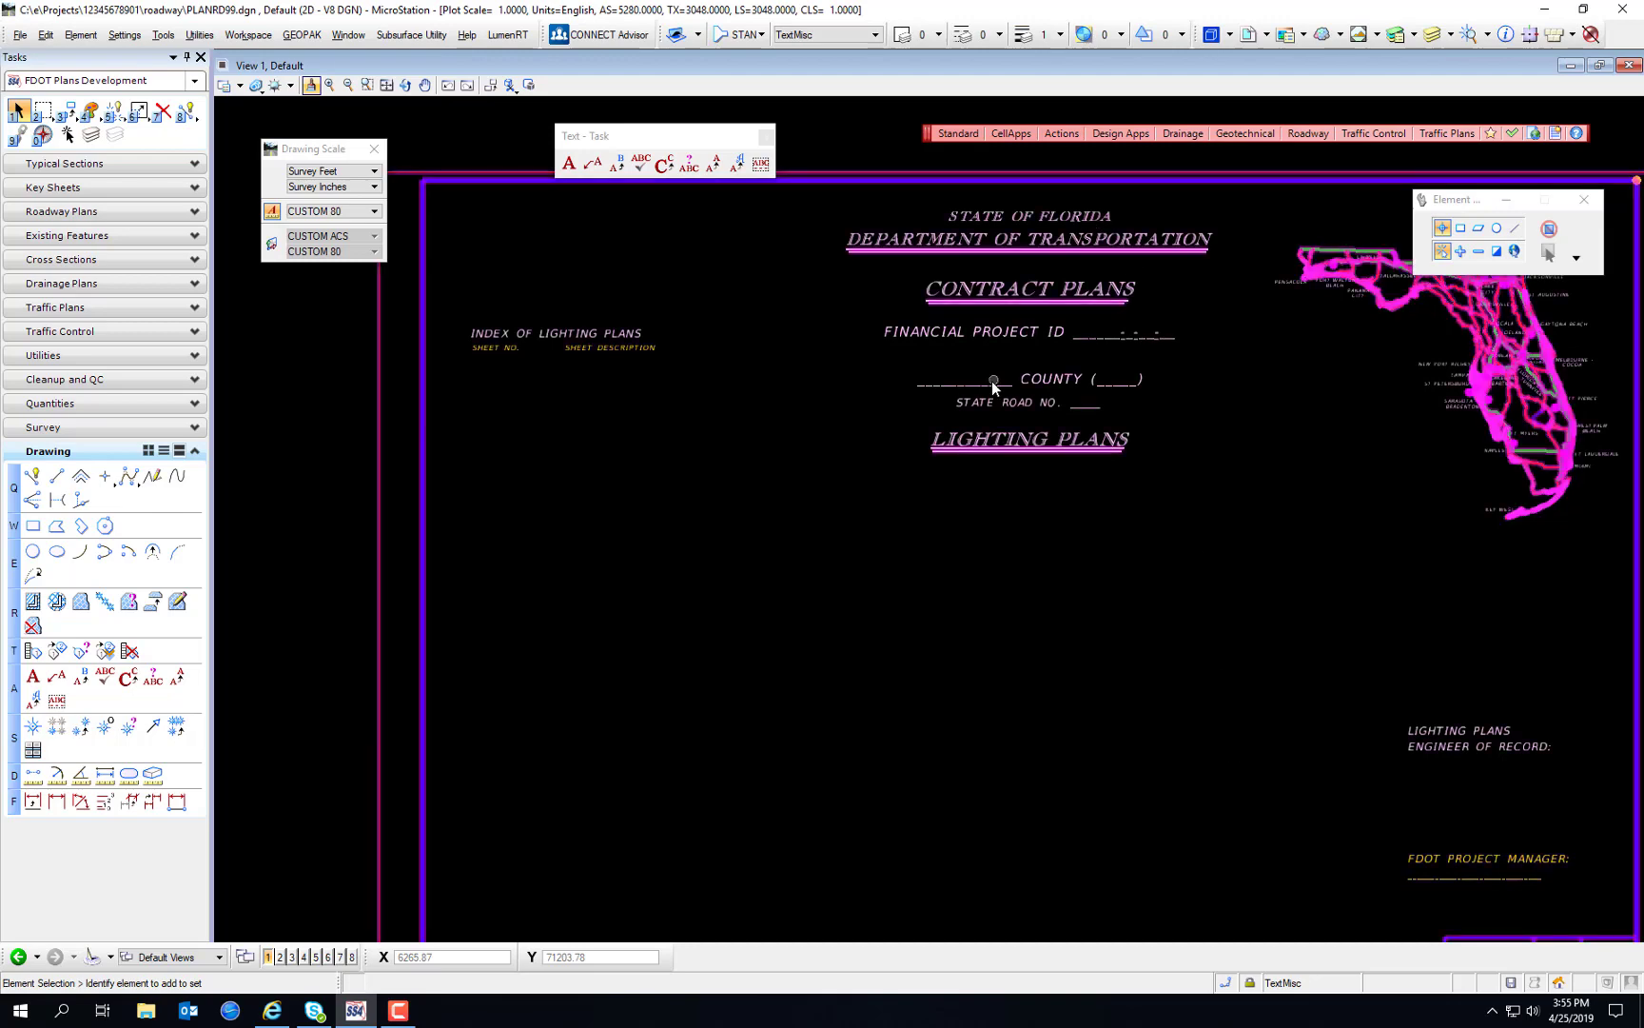
pyautogui.scroll(2, 1172, 422)
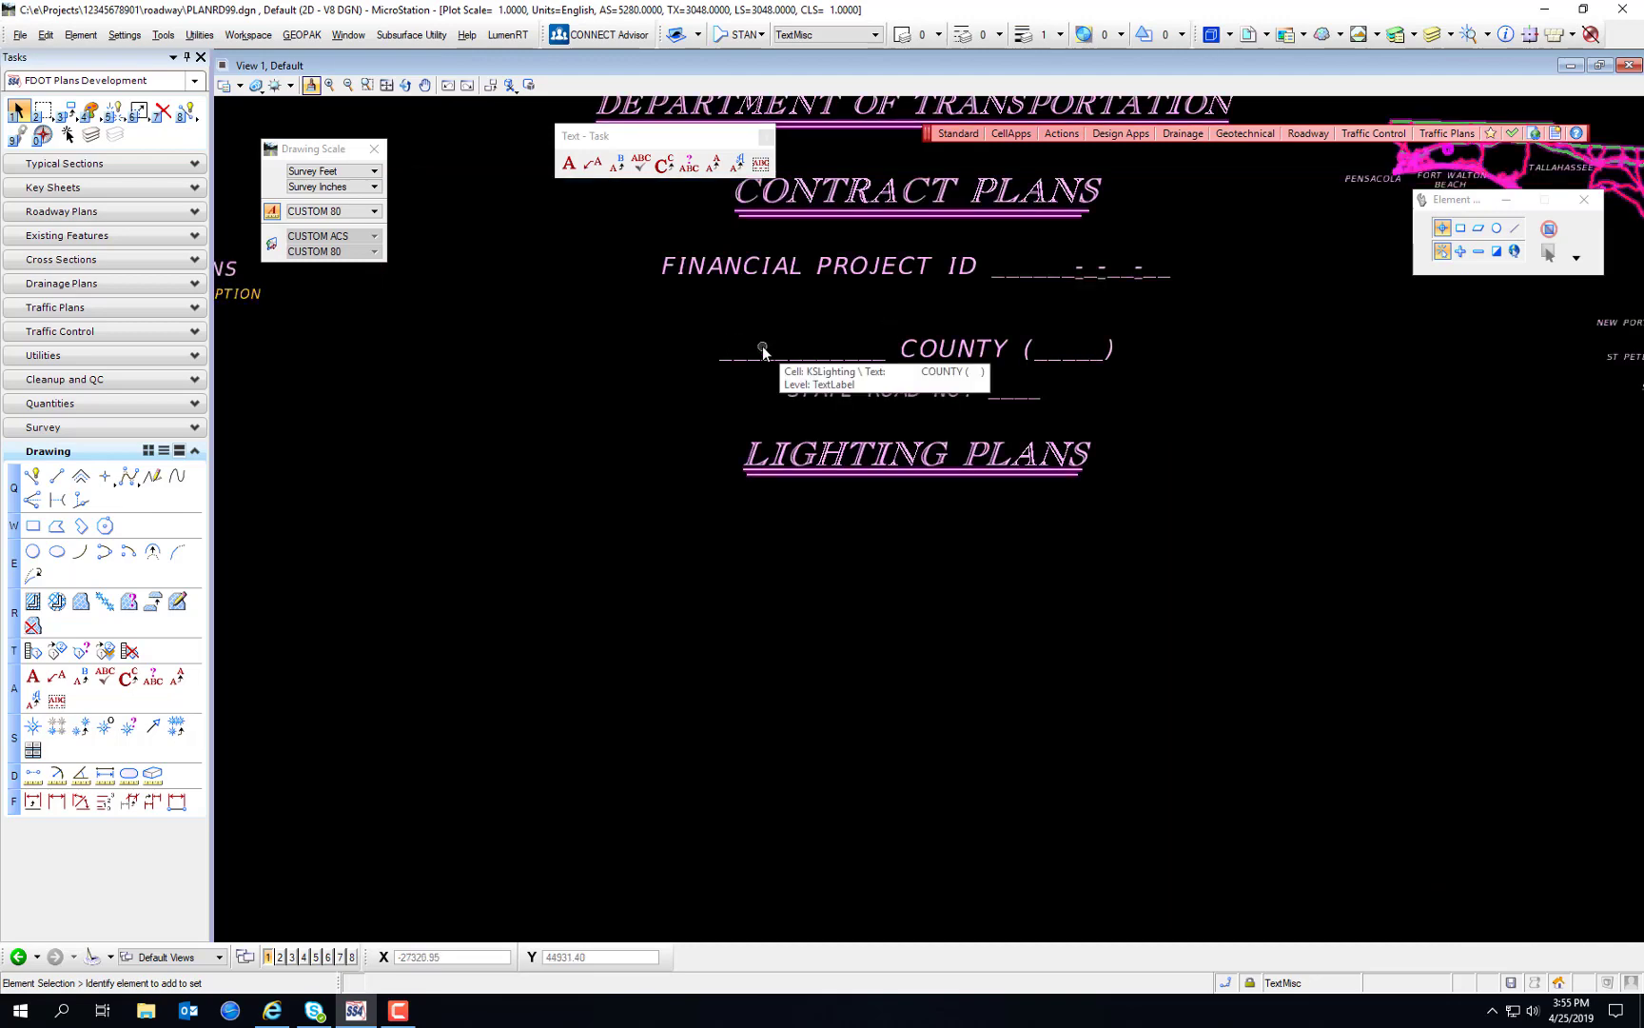
pyautogui.click(741, 508)
pyautogui.scroll(-2, 1249, 415)
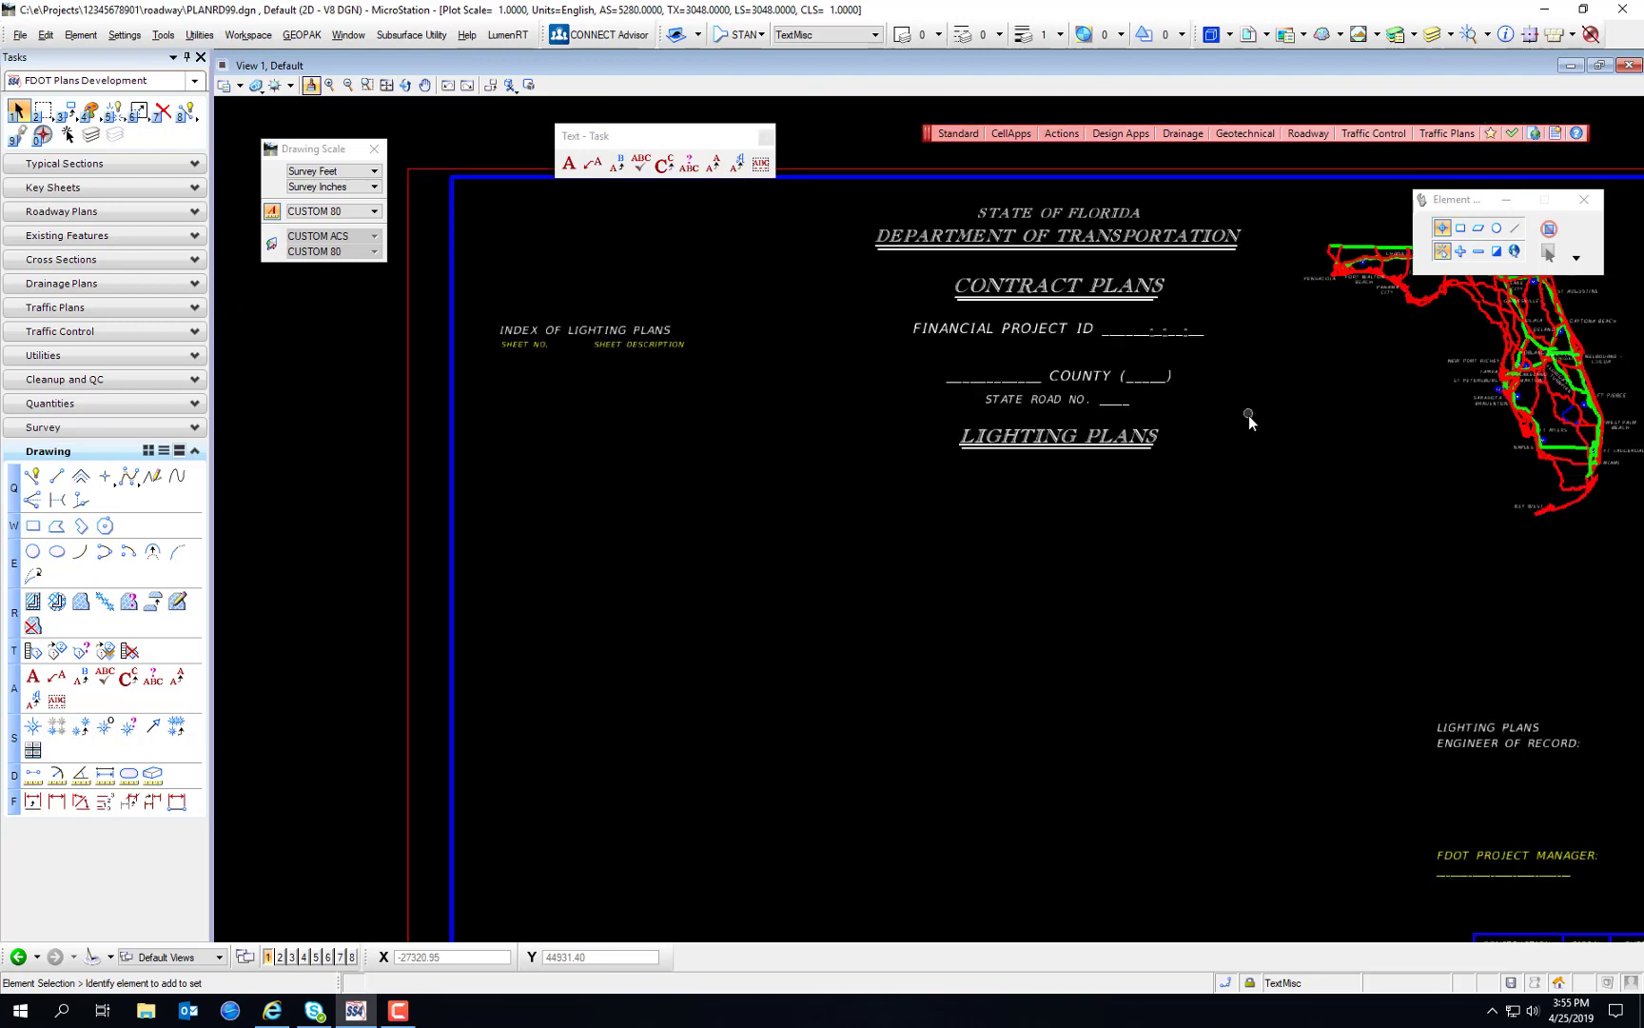
pyautogui.moveTo(1271, 454); pyautogui.dragTo(892, 396, button='middle')
pyautogui.hotkey('ctrl', 'a')
pyautogui.moveTo(756, 360); pyautogui.dragTo(1335, 614, button='middle')
pyautogui.scroll(3, 1208, 608)
pyautogui.click(1307, 236)
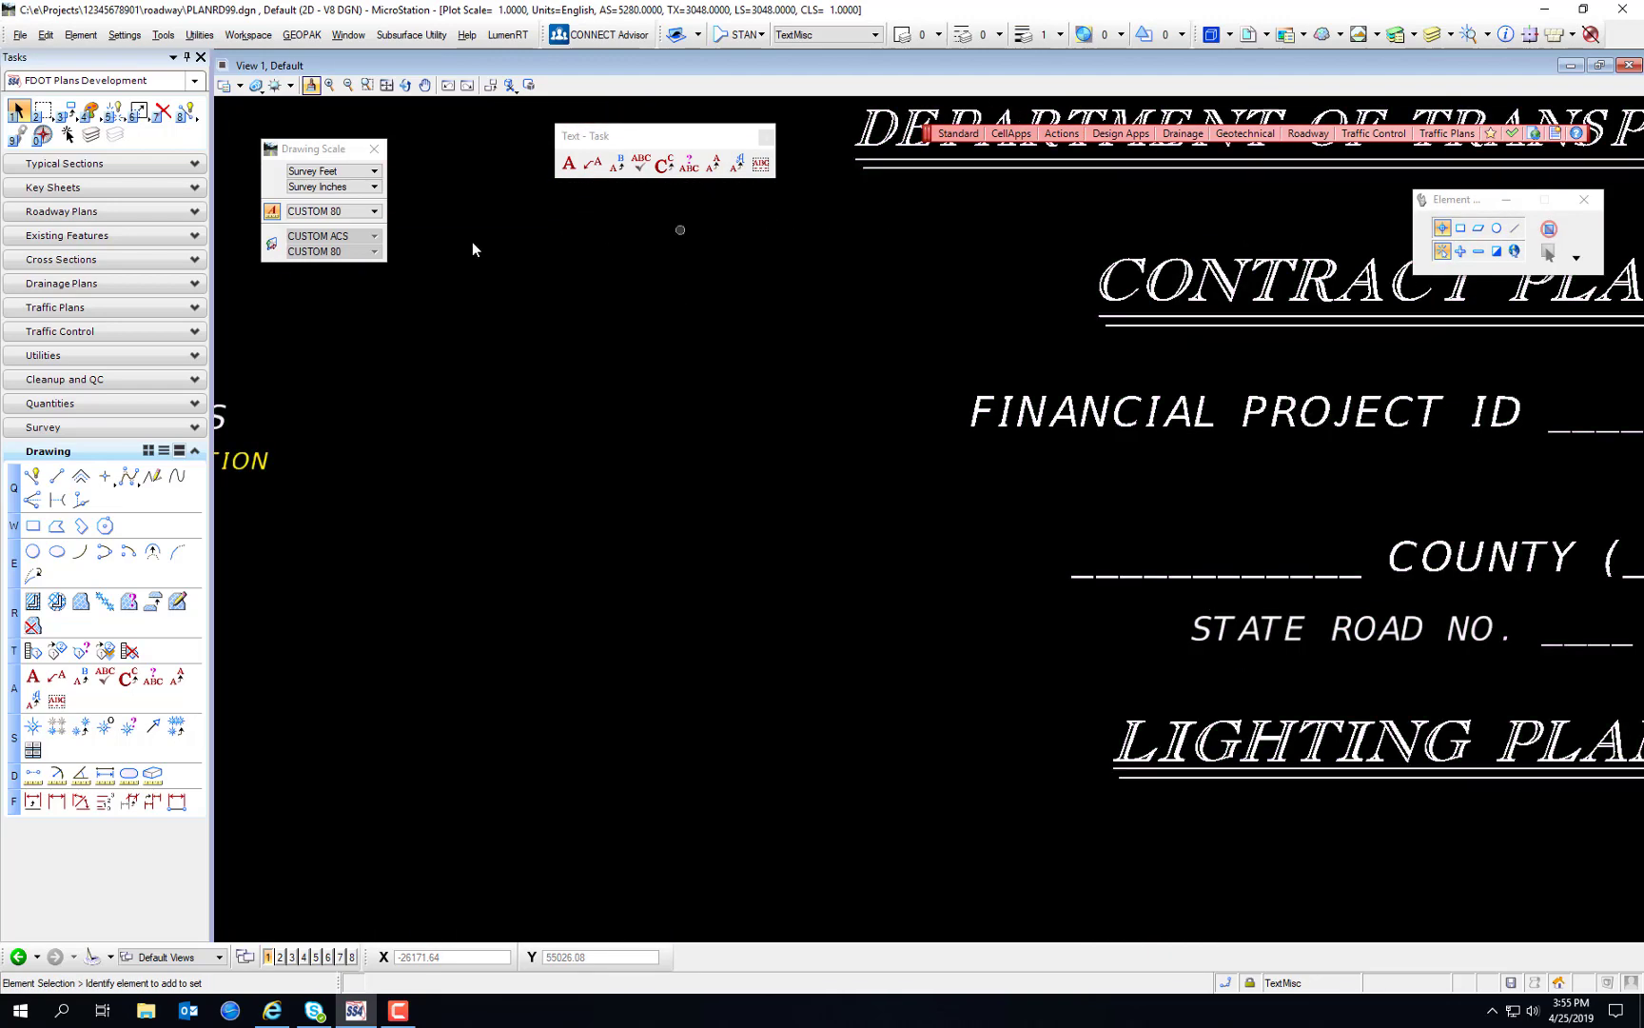
# Step: Fill the blank data field before COUNTY with LEON
pyautogui.click(761, 164)
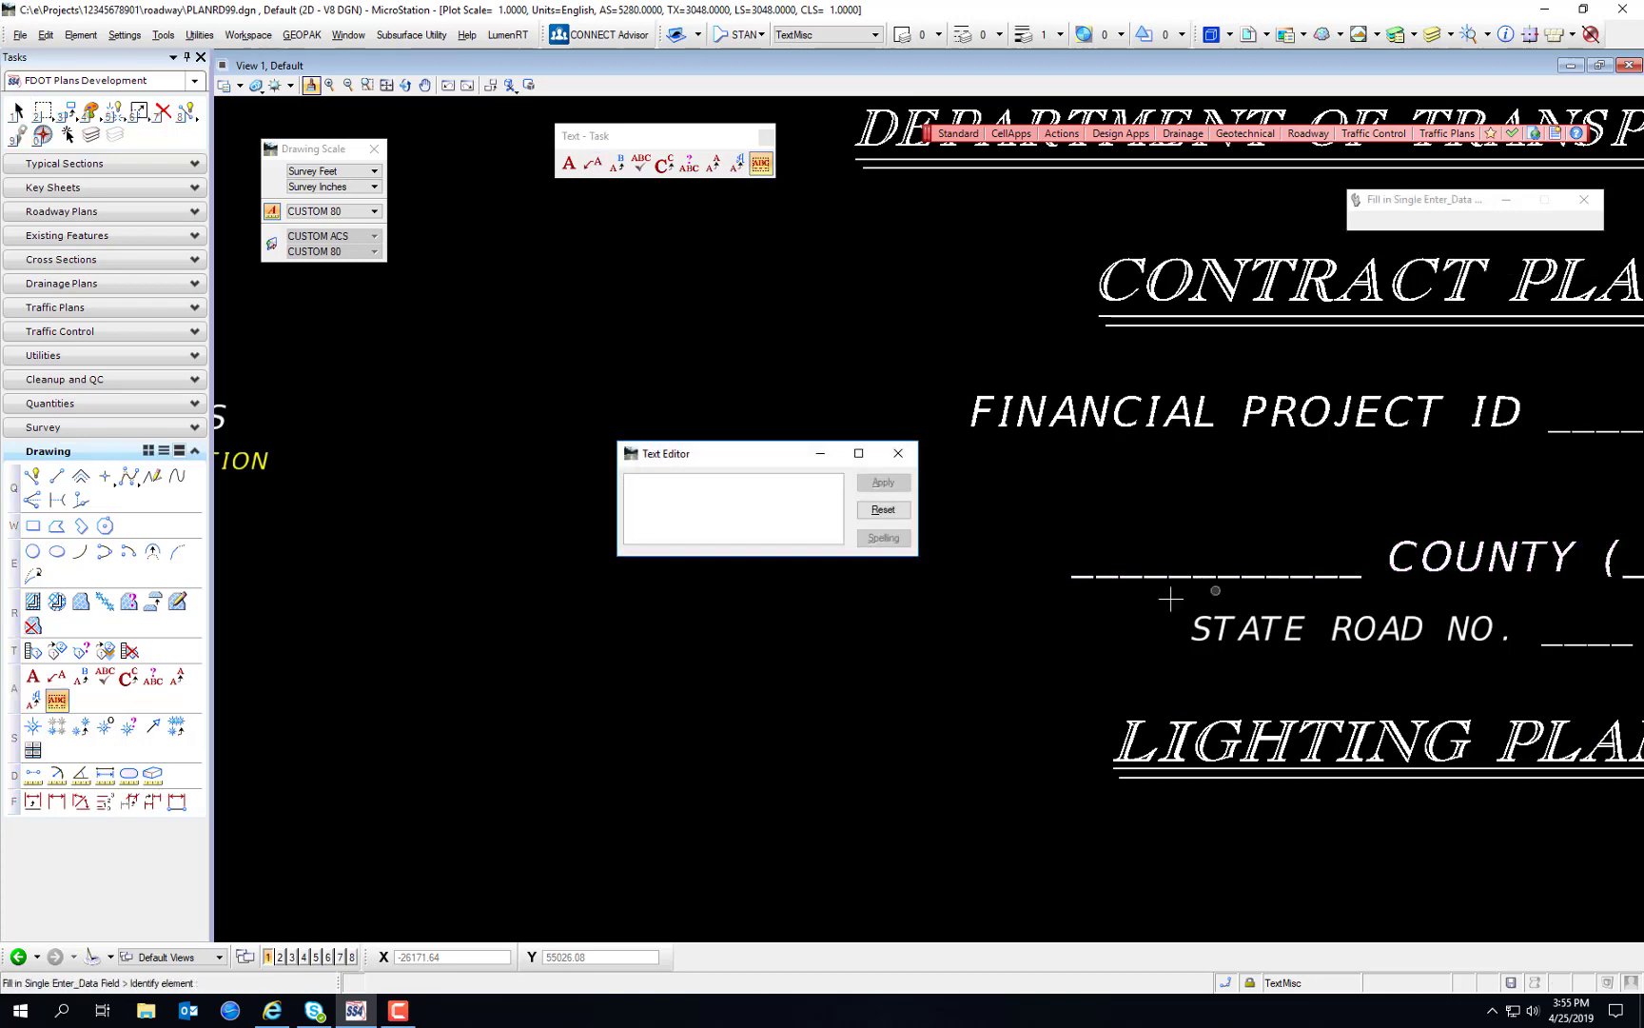
pyautogui.click(1166, 569)
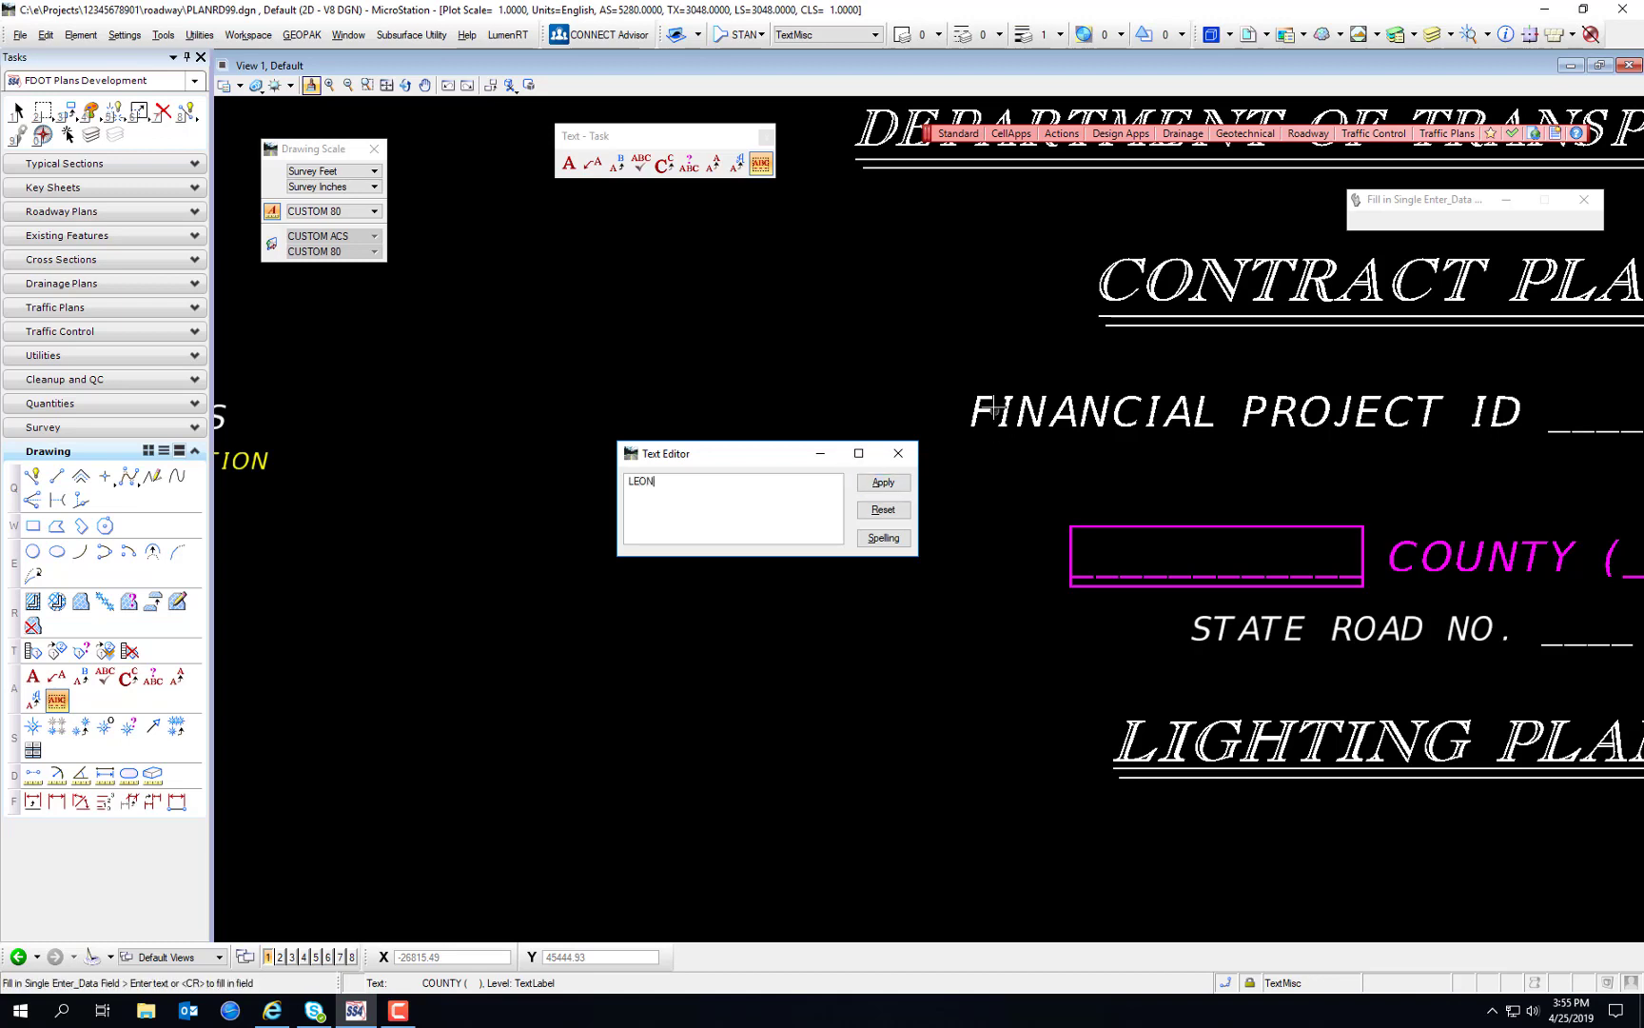
pyautogui.click(966, 465)
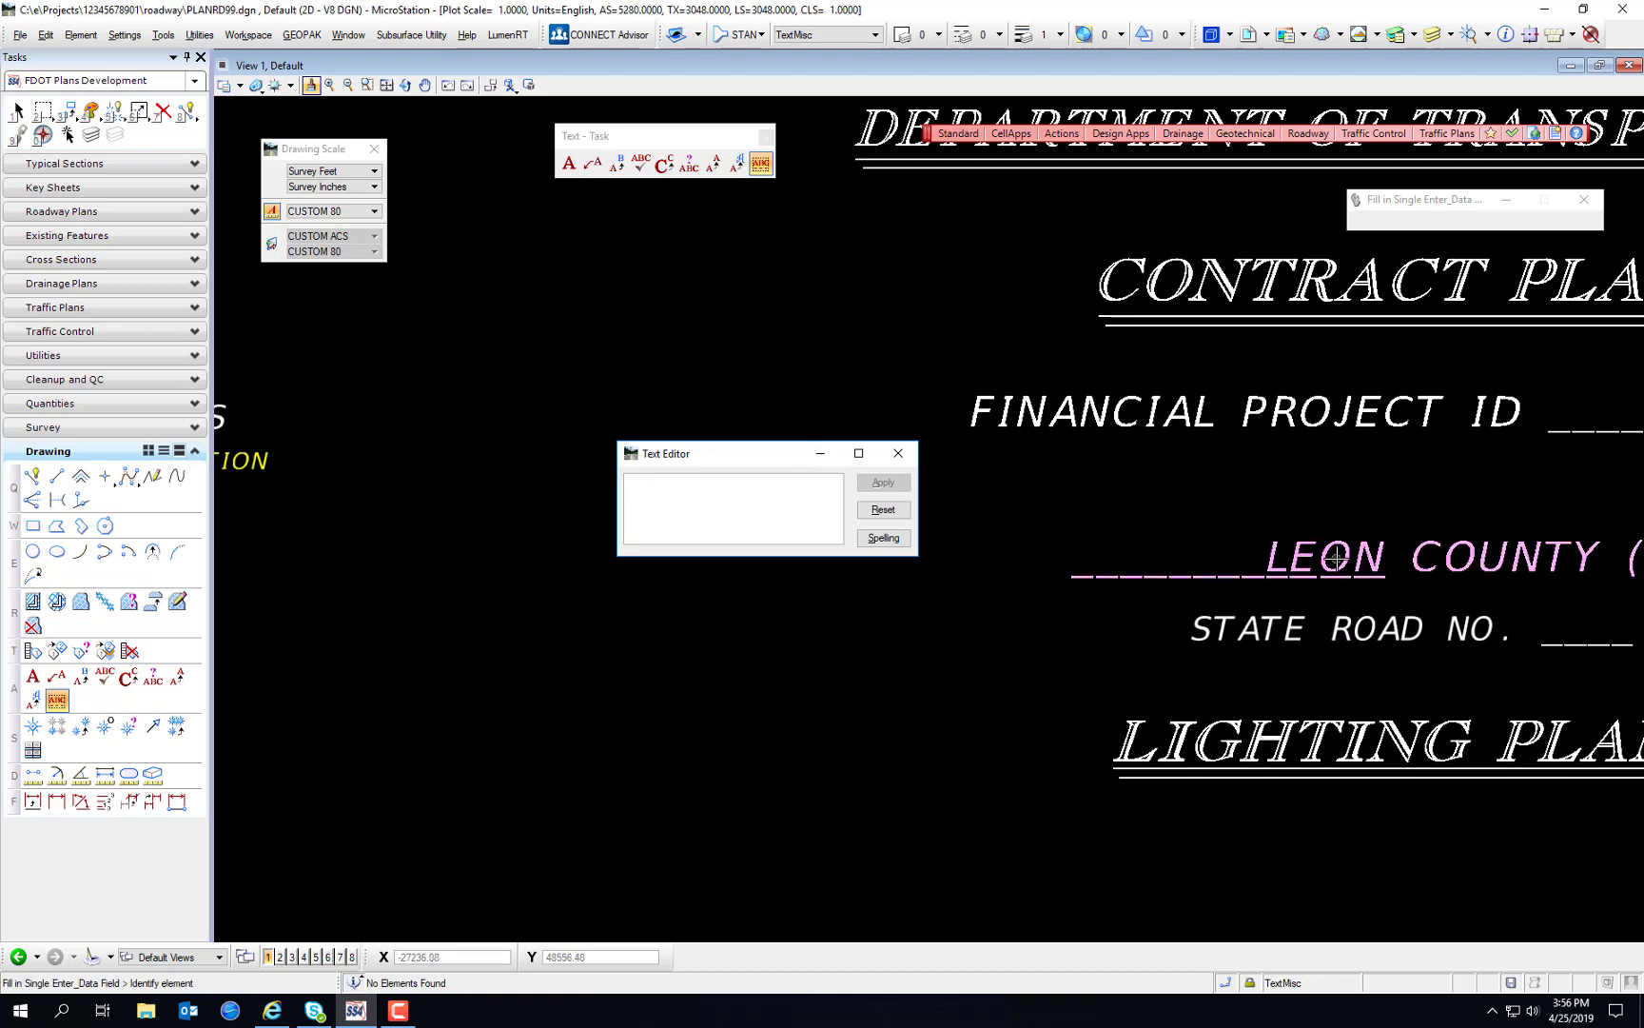
pyautogui.scroll(-3, 1123, 503)
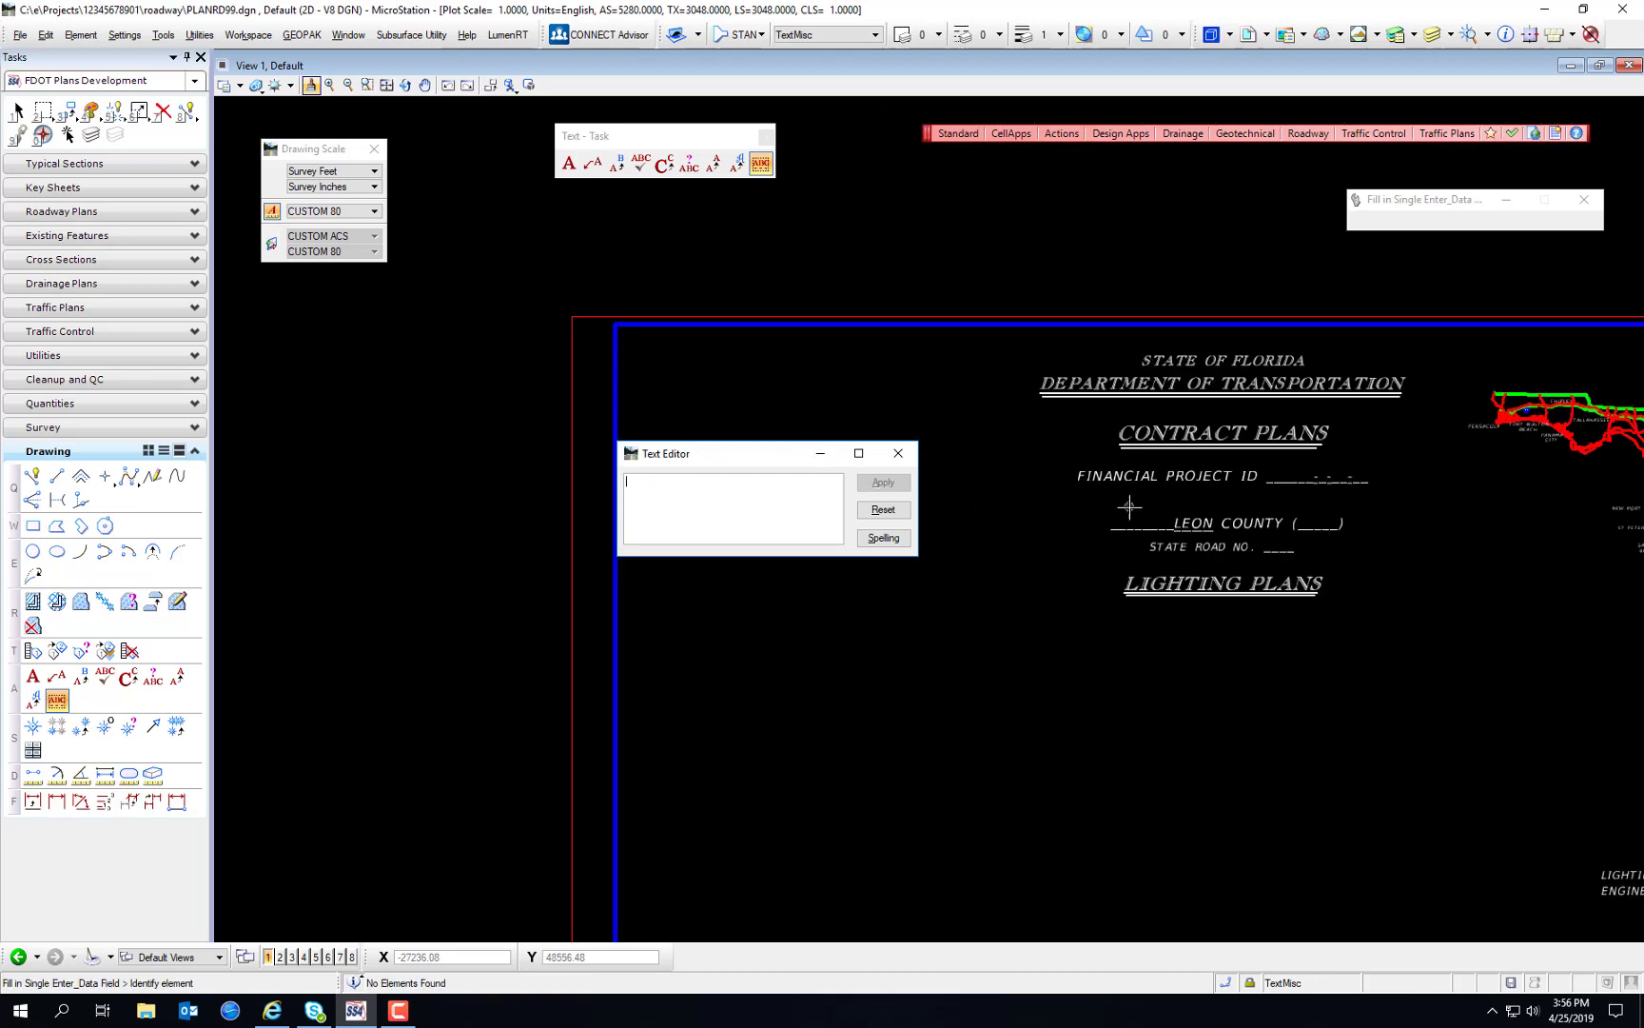
pyautogui.scroll(2, 1237, 523)
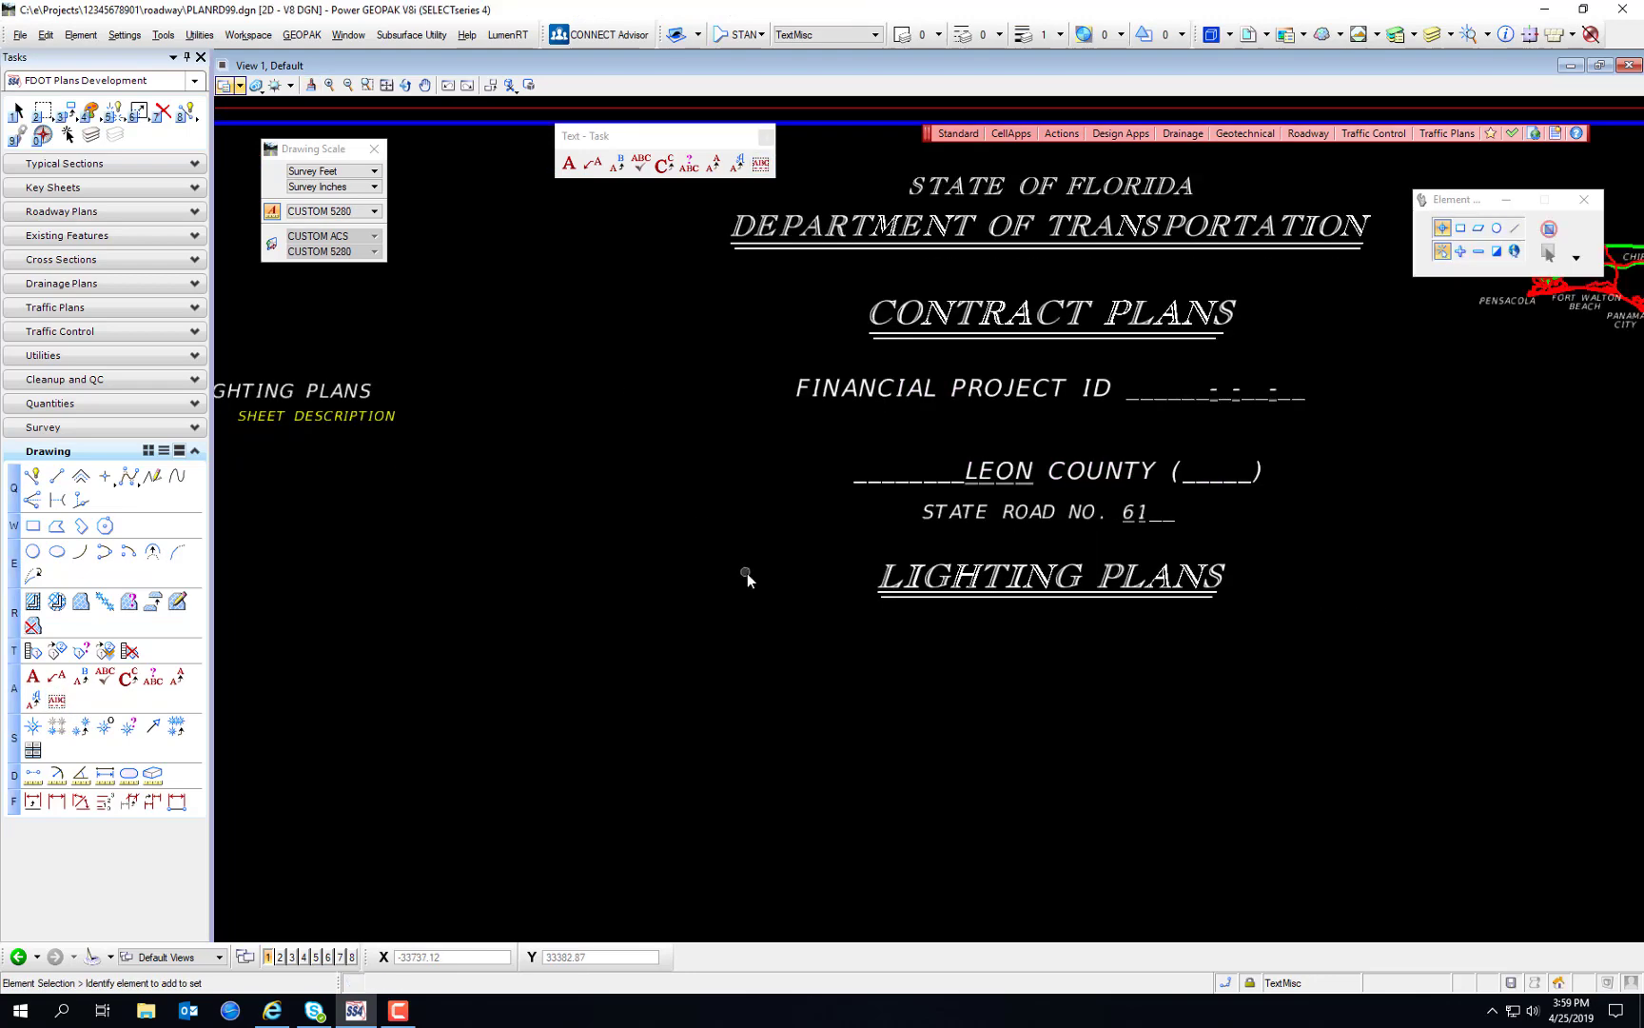
# Step: Start Place Text and type the label 'FILL IN THE BLANK:'
pyautogui.scroll(-2, 752, 553)
pyautogui.click(569, 163)
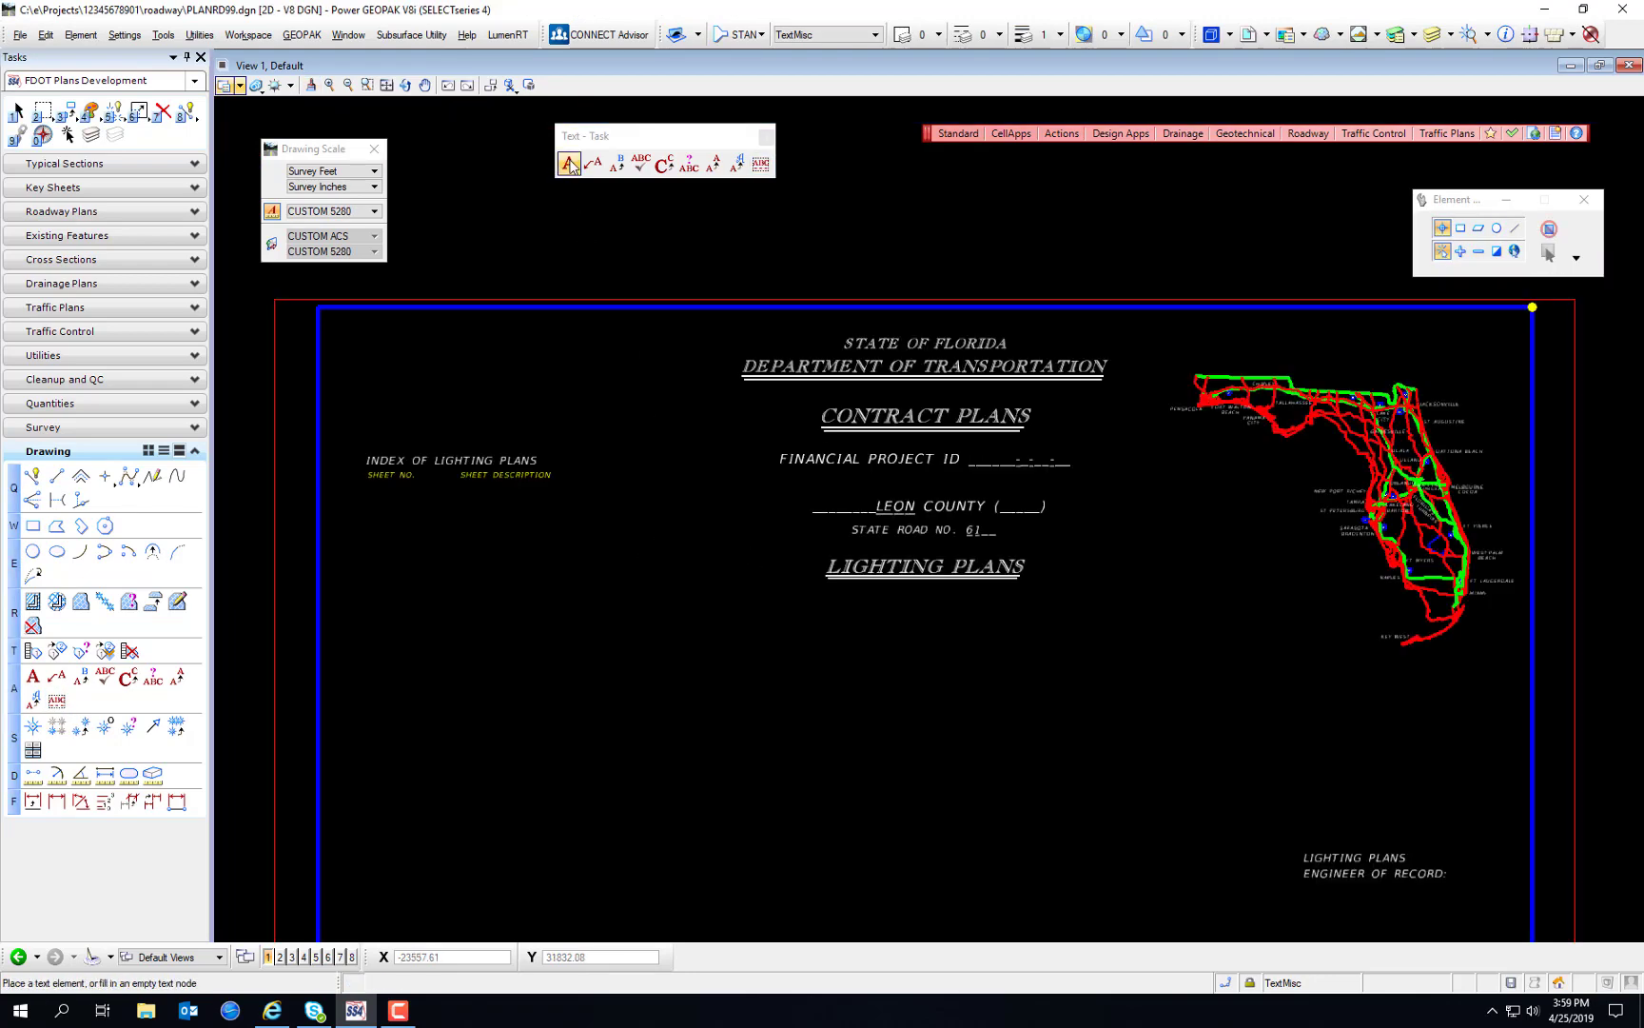
pyautogui.click(571, 165)
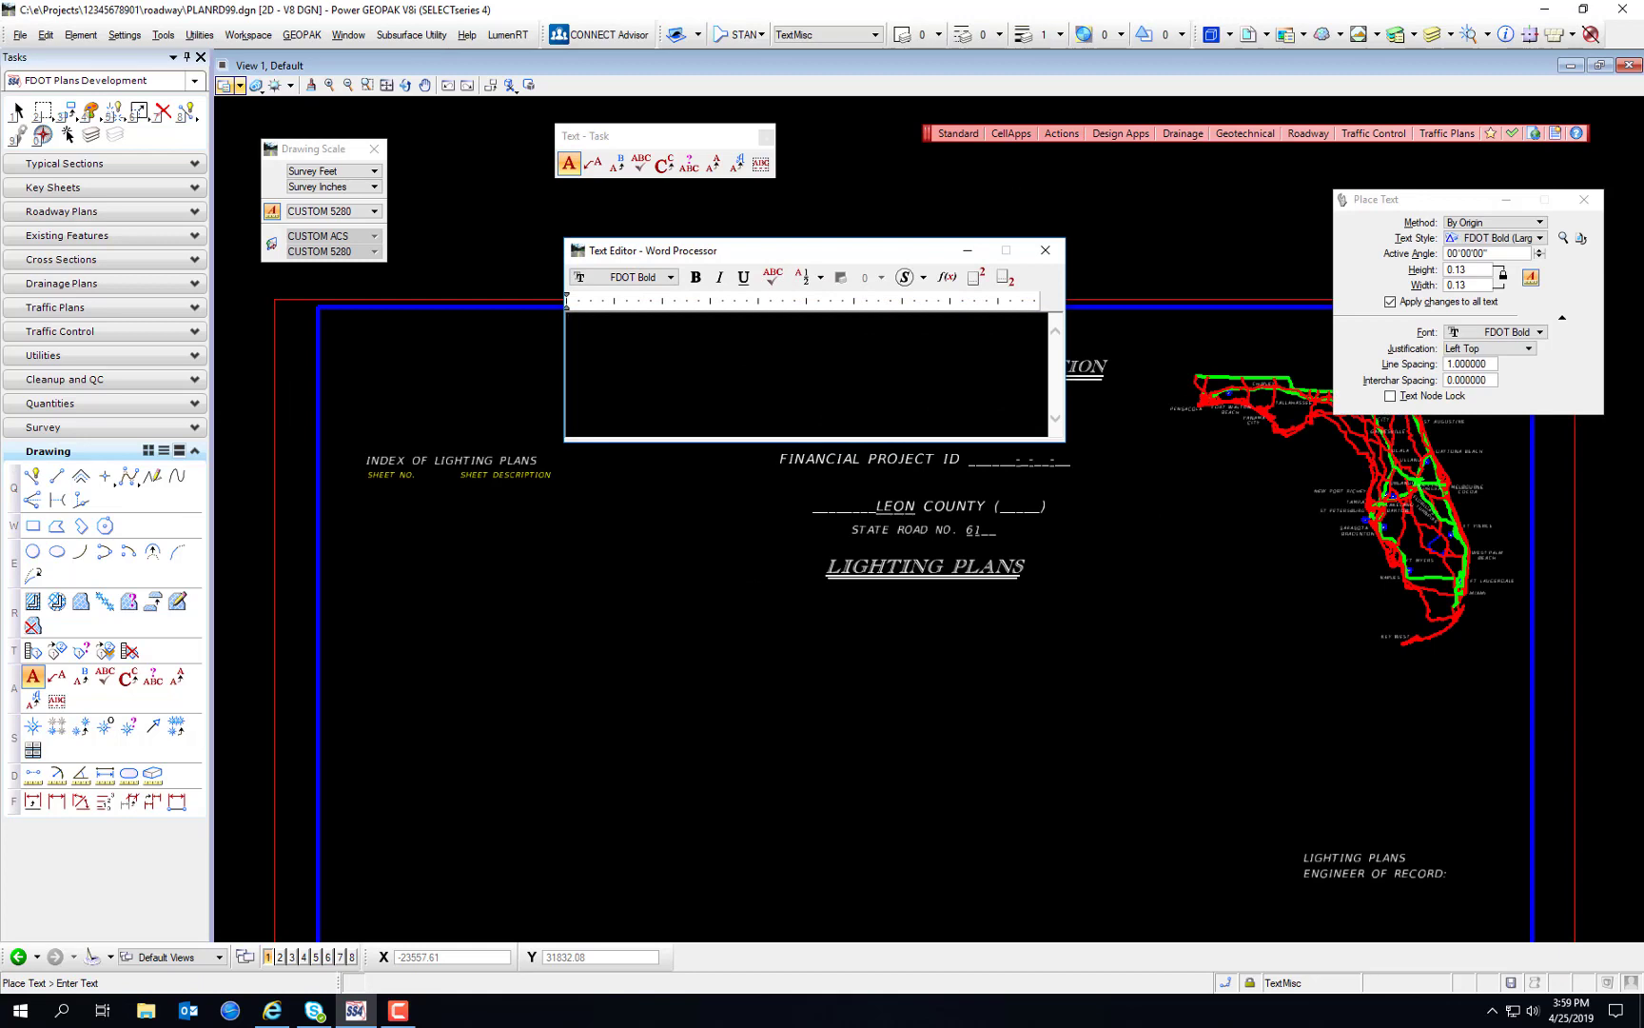
pyautogui.write('P')
pyautogui.press('BackSpace')
pyautogui.press('BackSpace')
pyautogui.press('BackSpace')
pyautogui.write('FILL IN THE BLANK:')
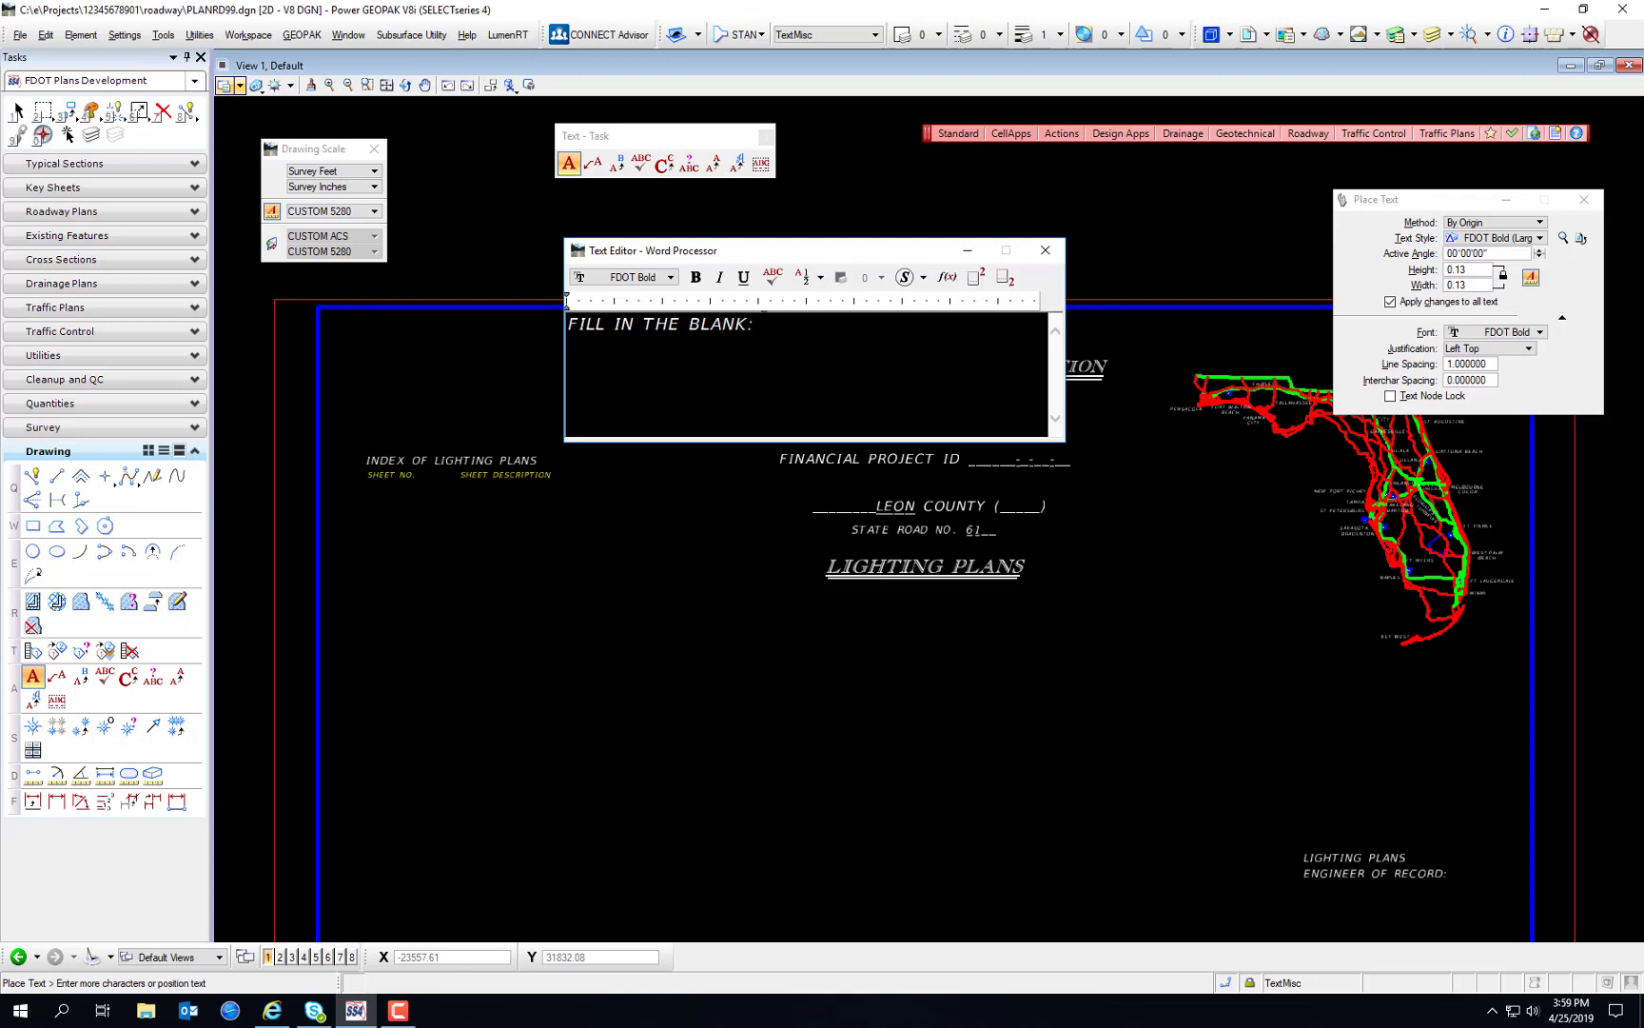
# Step: Insert a 12-character, Left-justified enter-data field after the label
pyautogui.rightClick(777, 289)
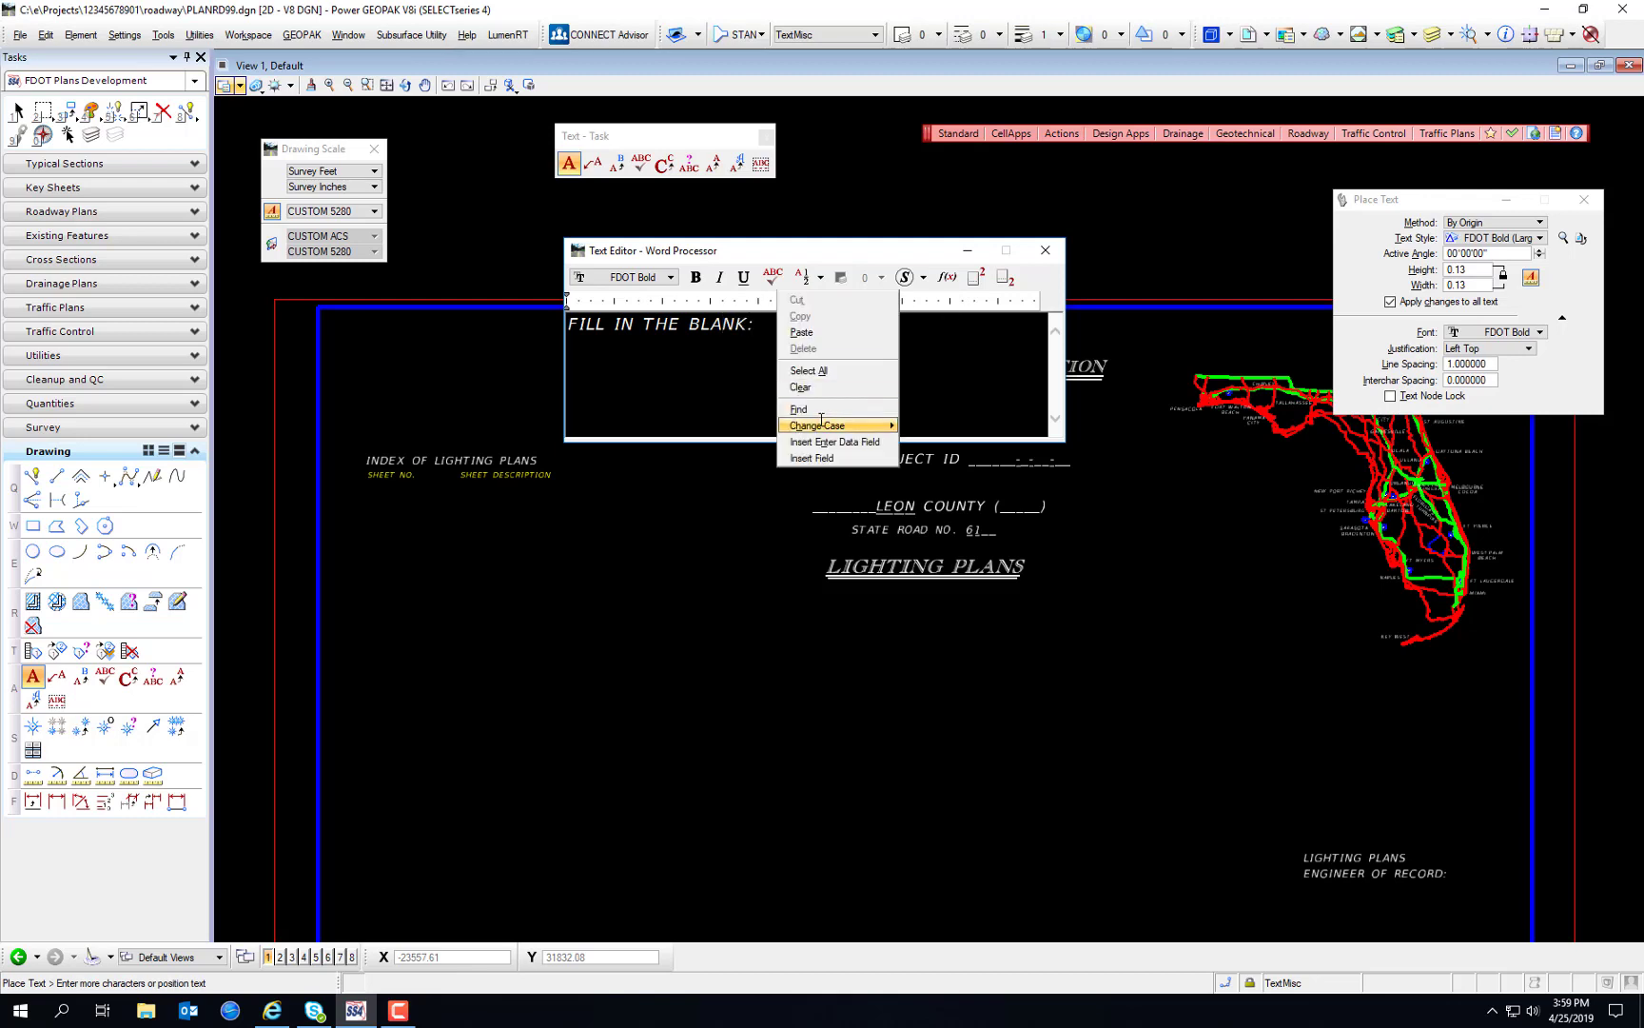
pyautogui.click(834, 445)
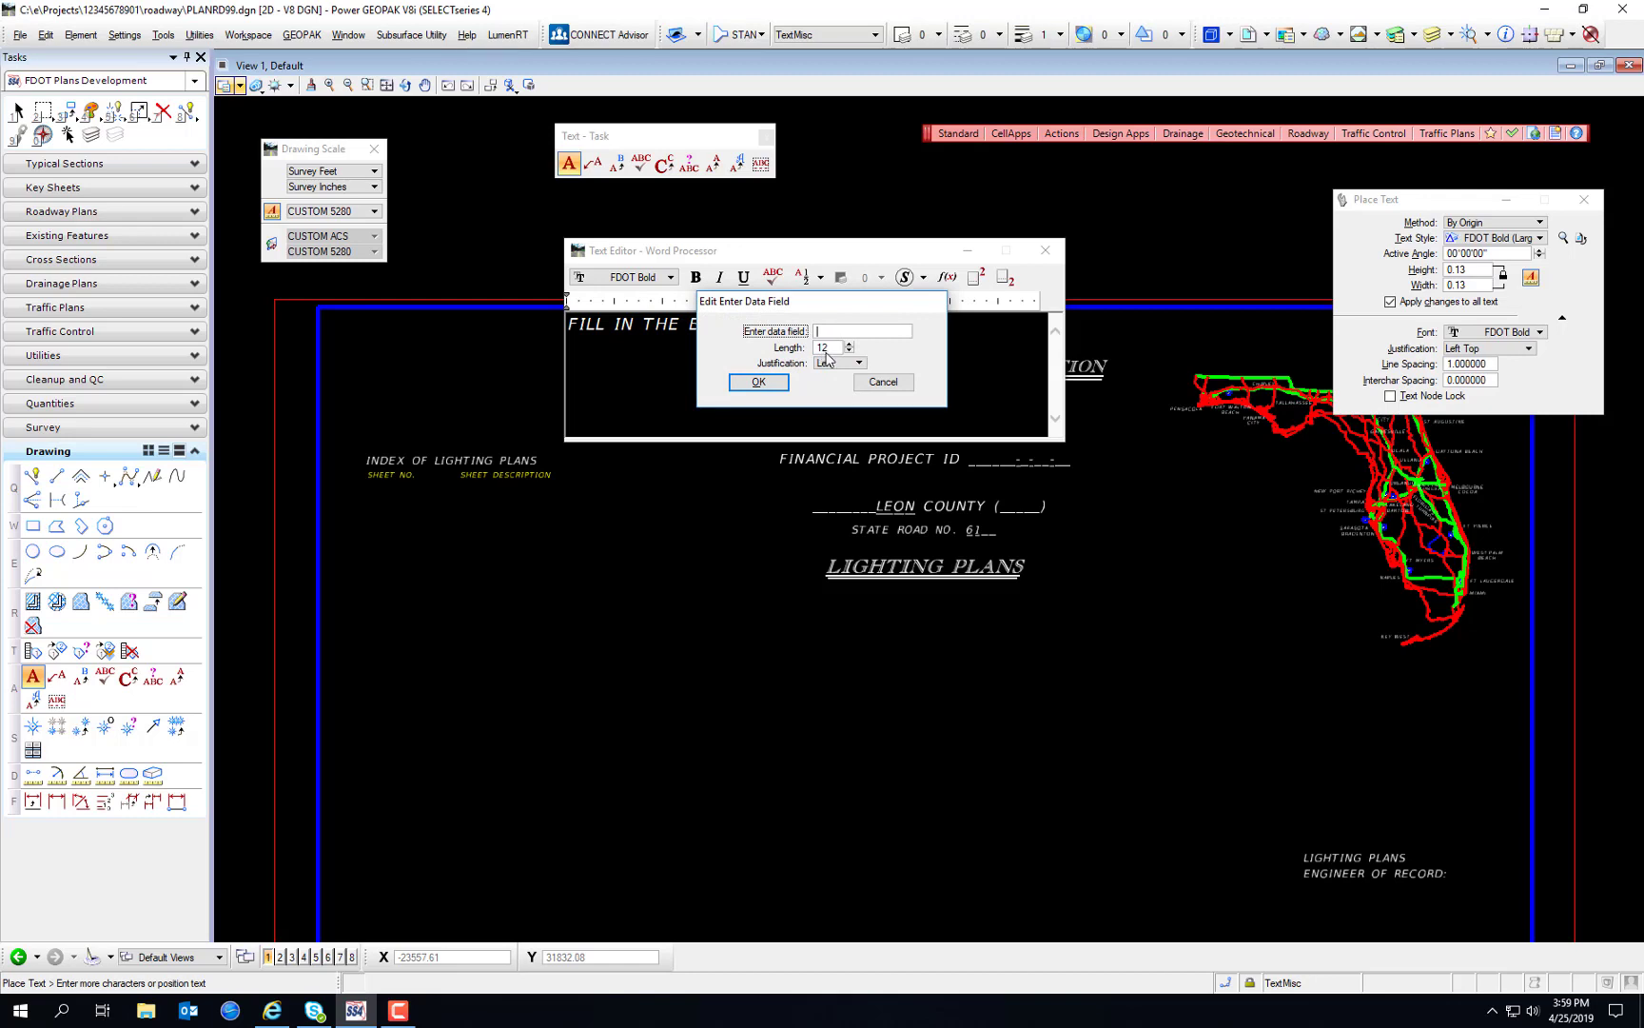
pyautogui.click(830, 363)
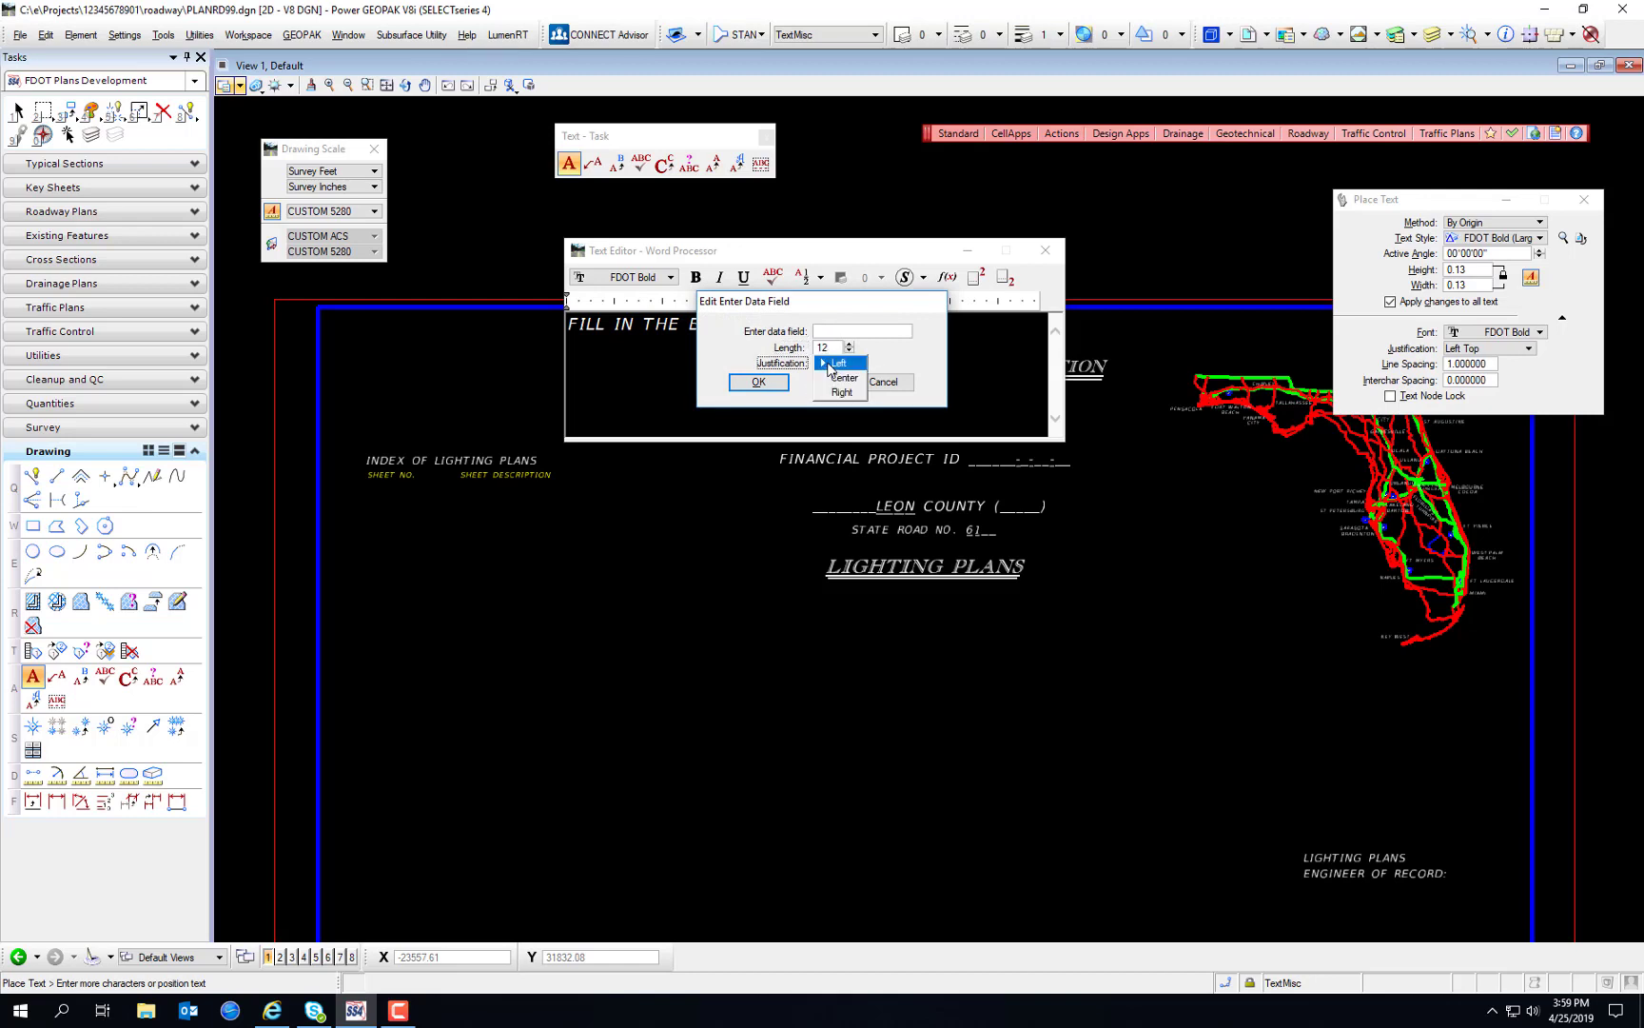
pyautogui.click(829, 364)
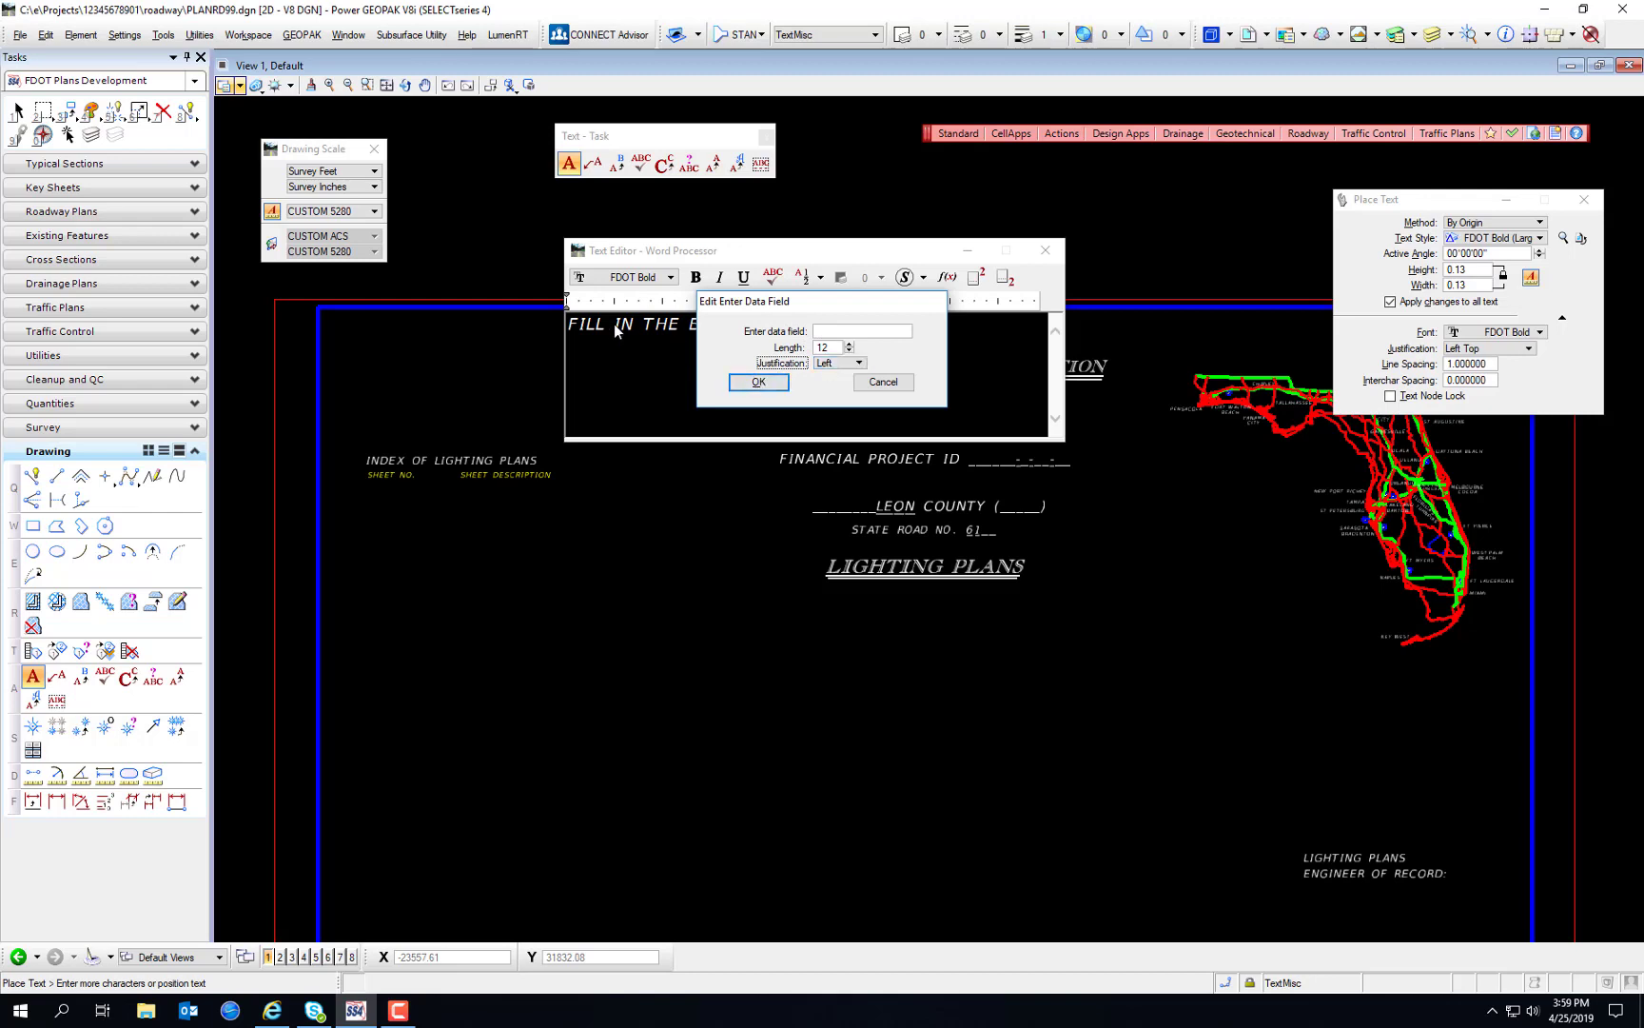
pyautogui.click(759, 382)
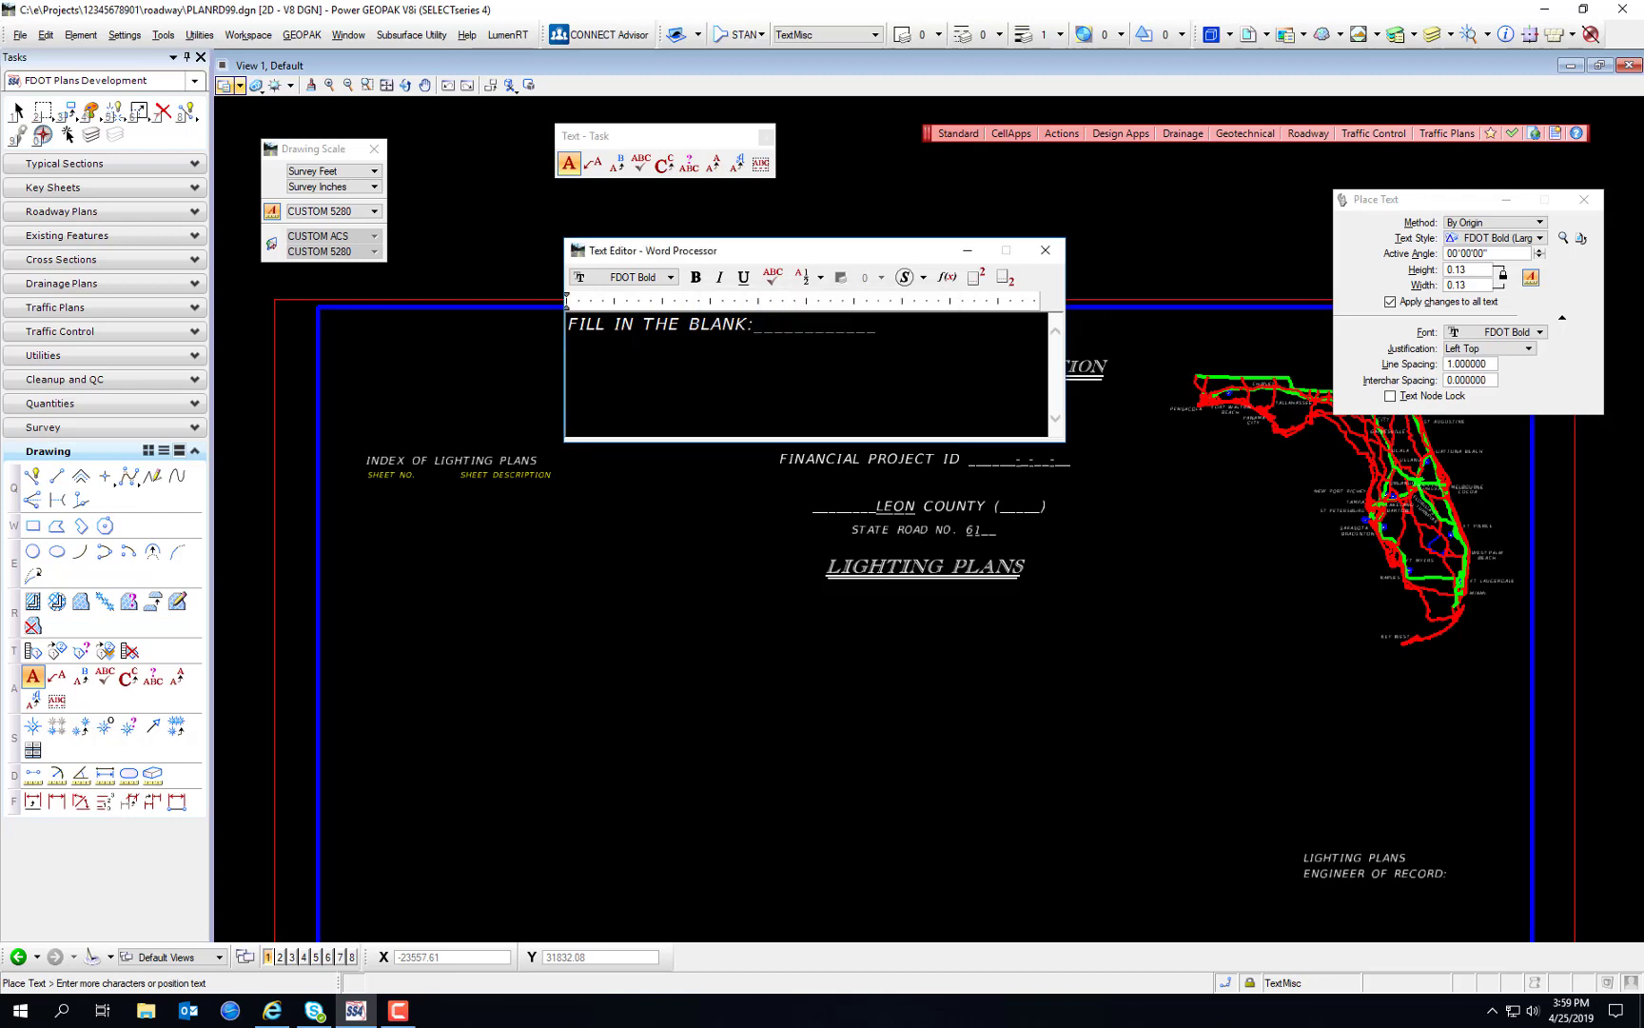
pyautogui.doubleClick(780, 325)
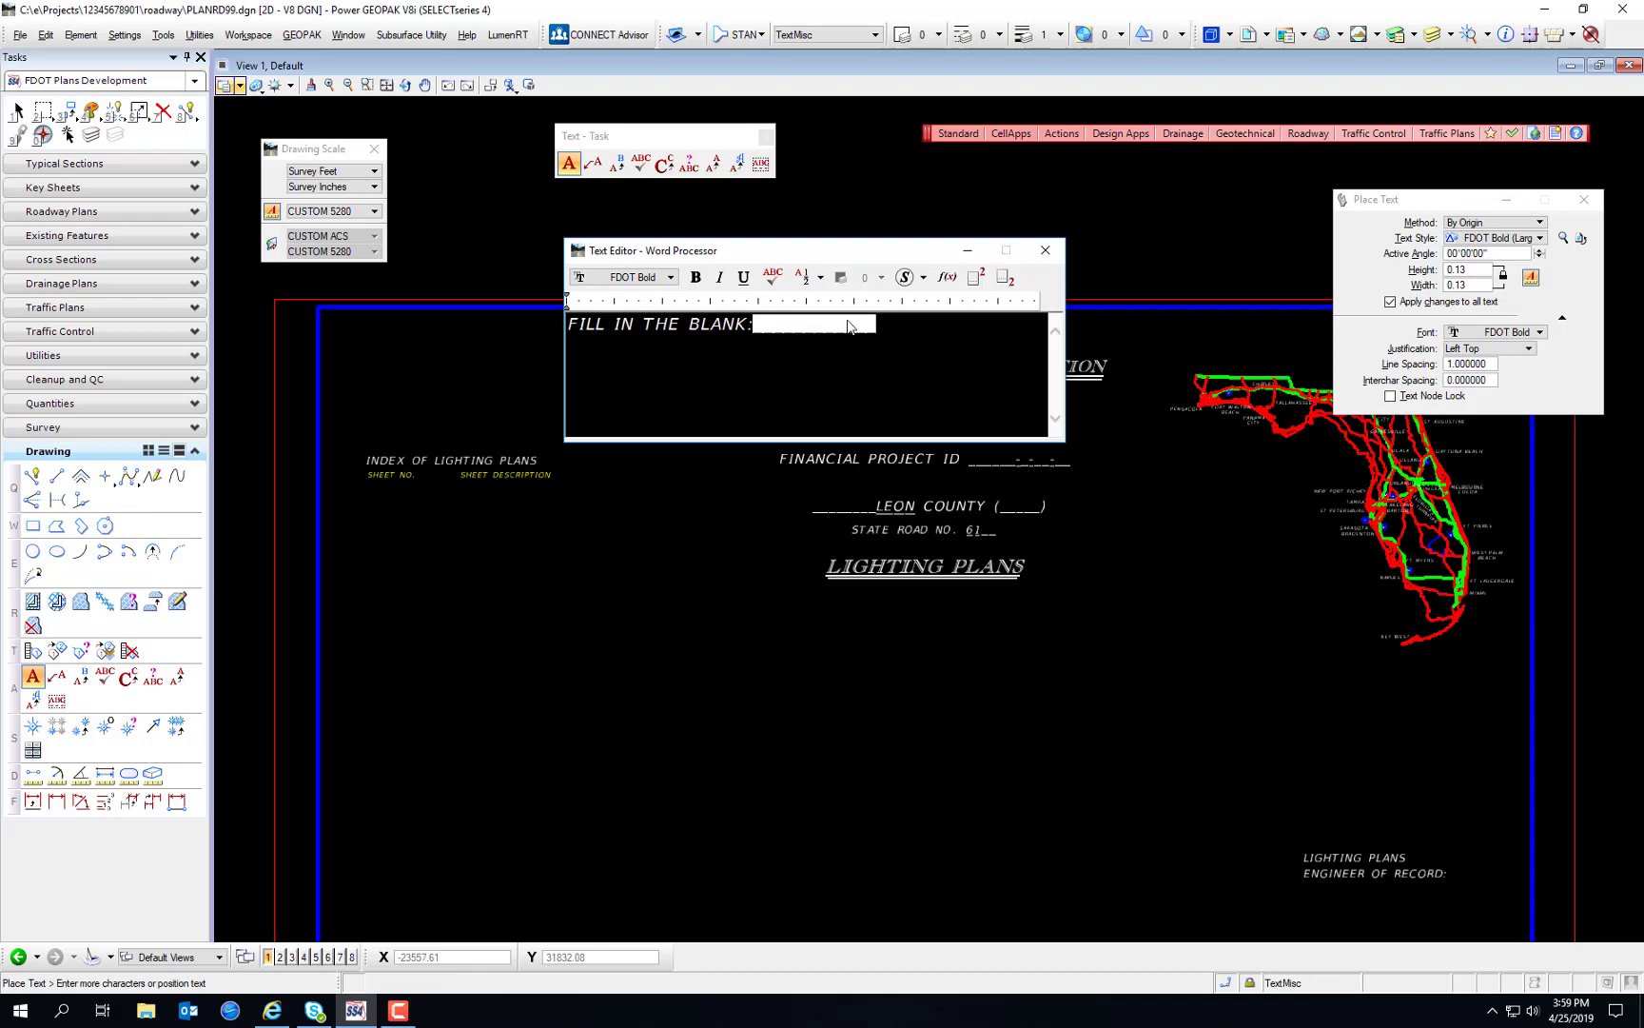
pyautogui.click(715, 324)
pyautogui.doubleClick(831, 325)
pyautogui.click(691, 324)
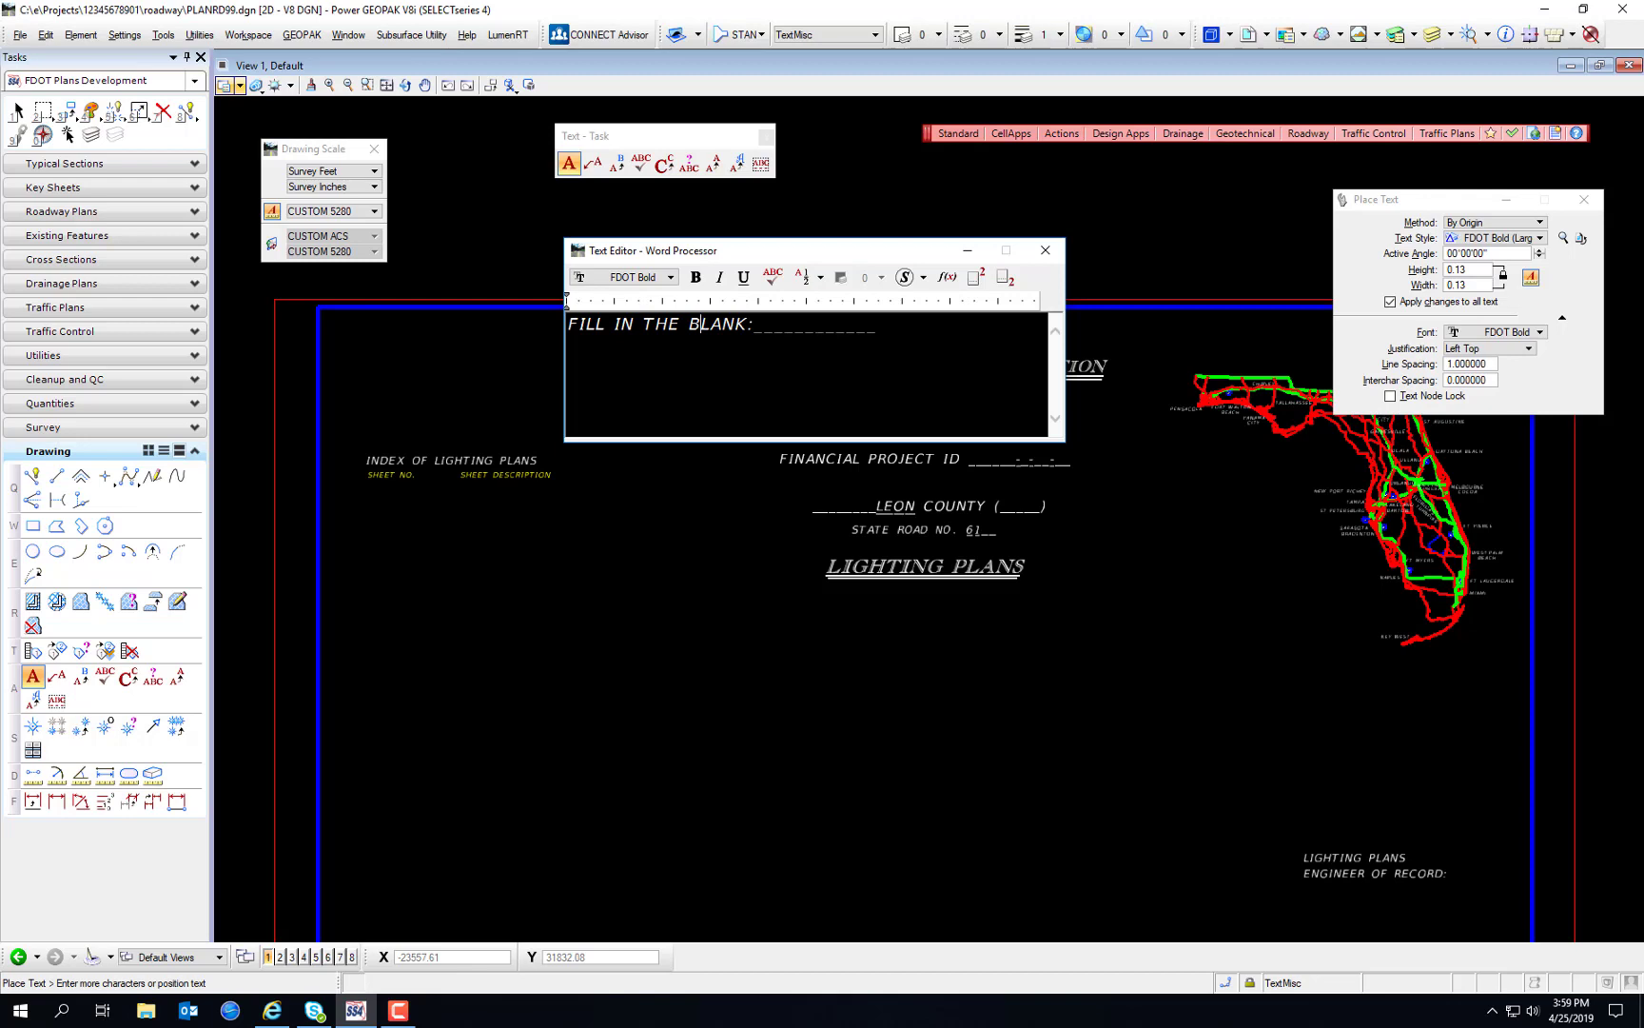
pyautogui.doubleClick(766, 337)
pyautogui.click(766, 338)
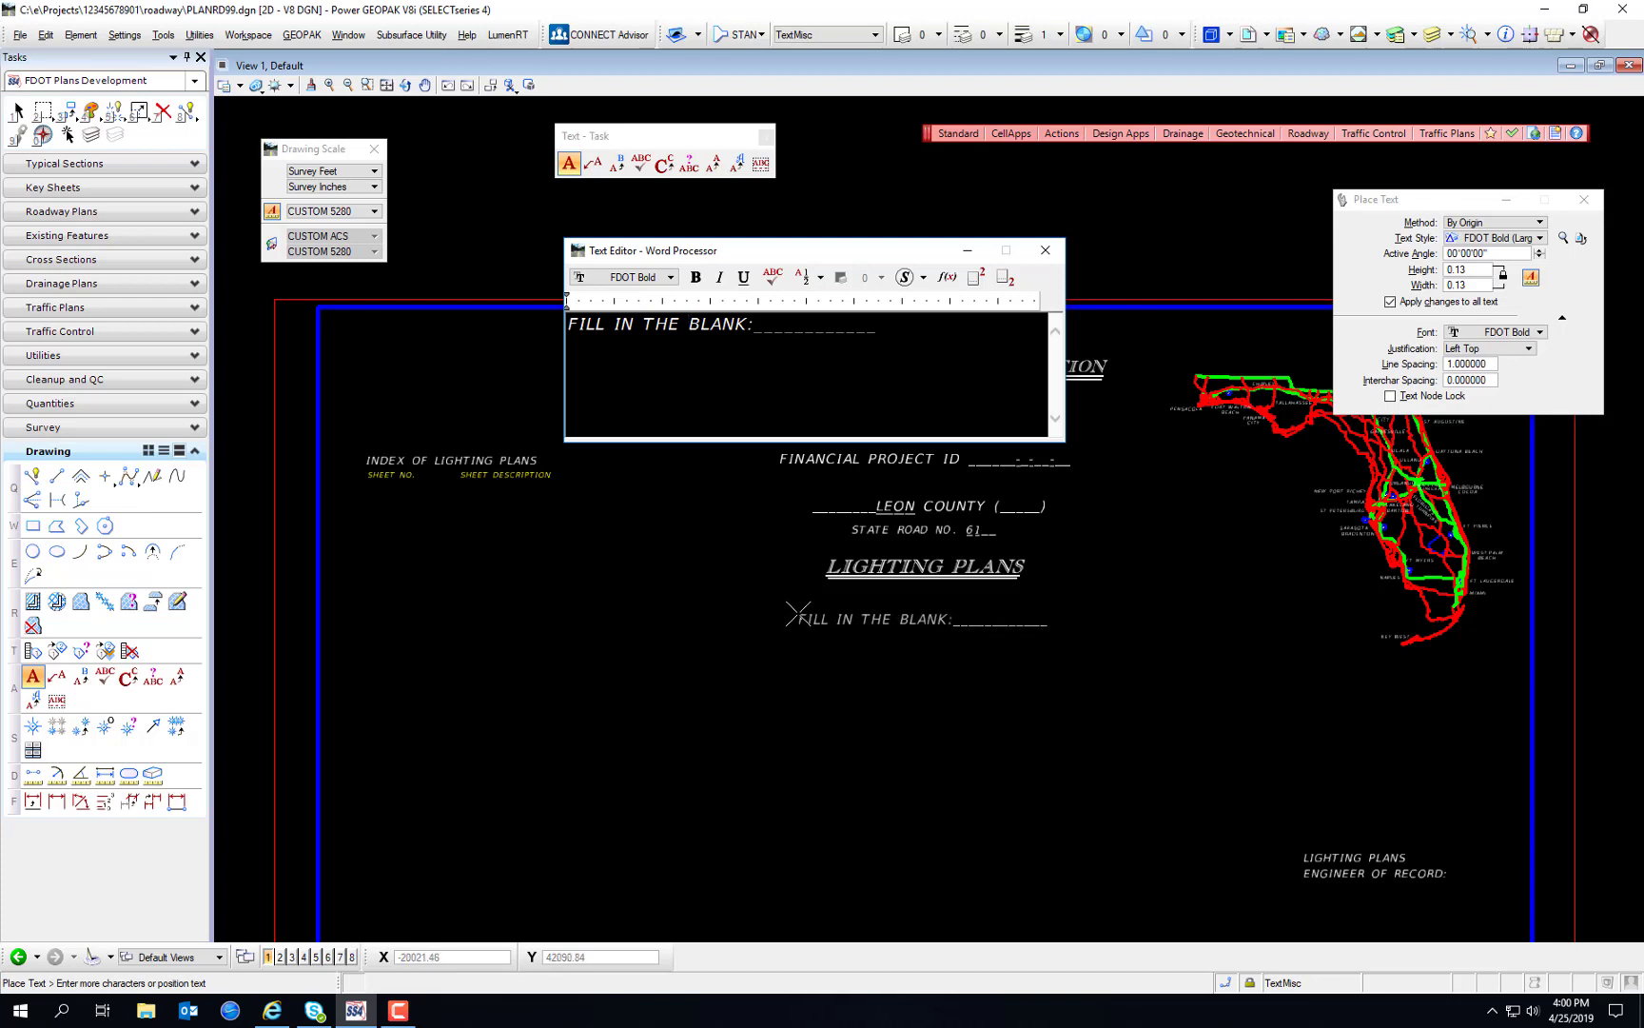
# Step: Place the new text line just below LIGHTING PLANS
pyautogui.click(796, 615)
pyautogui.rightClick(812, 497)
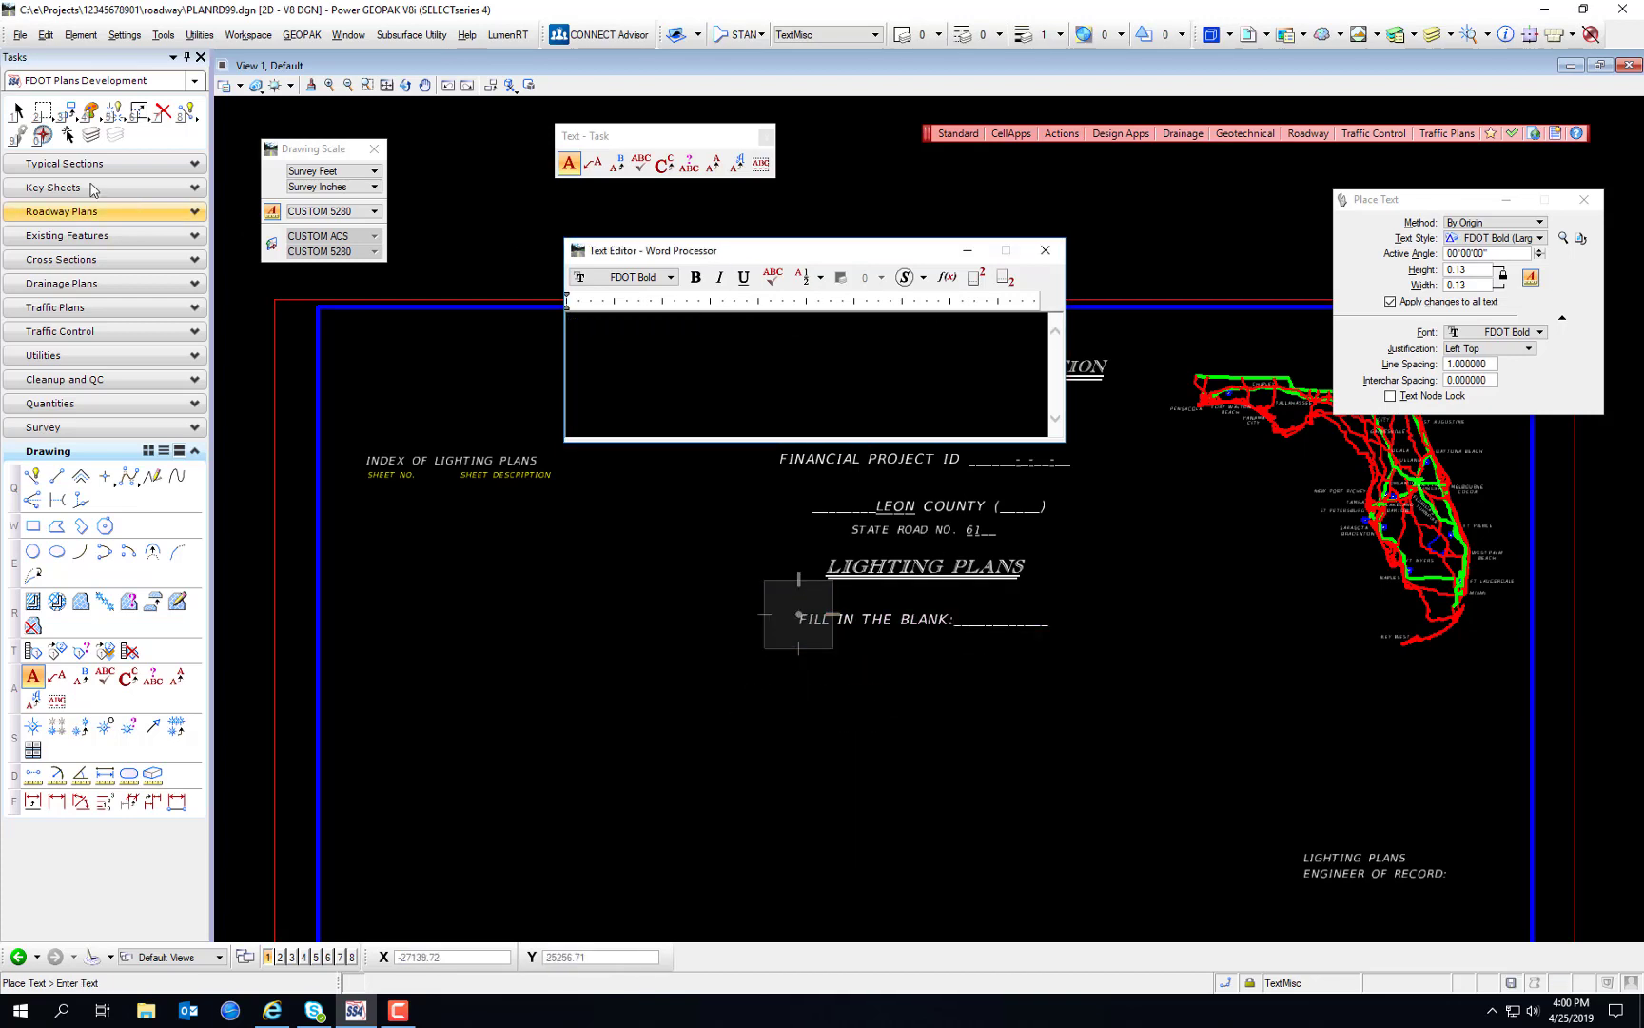
pyautogui.click(17, 112)
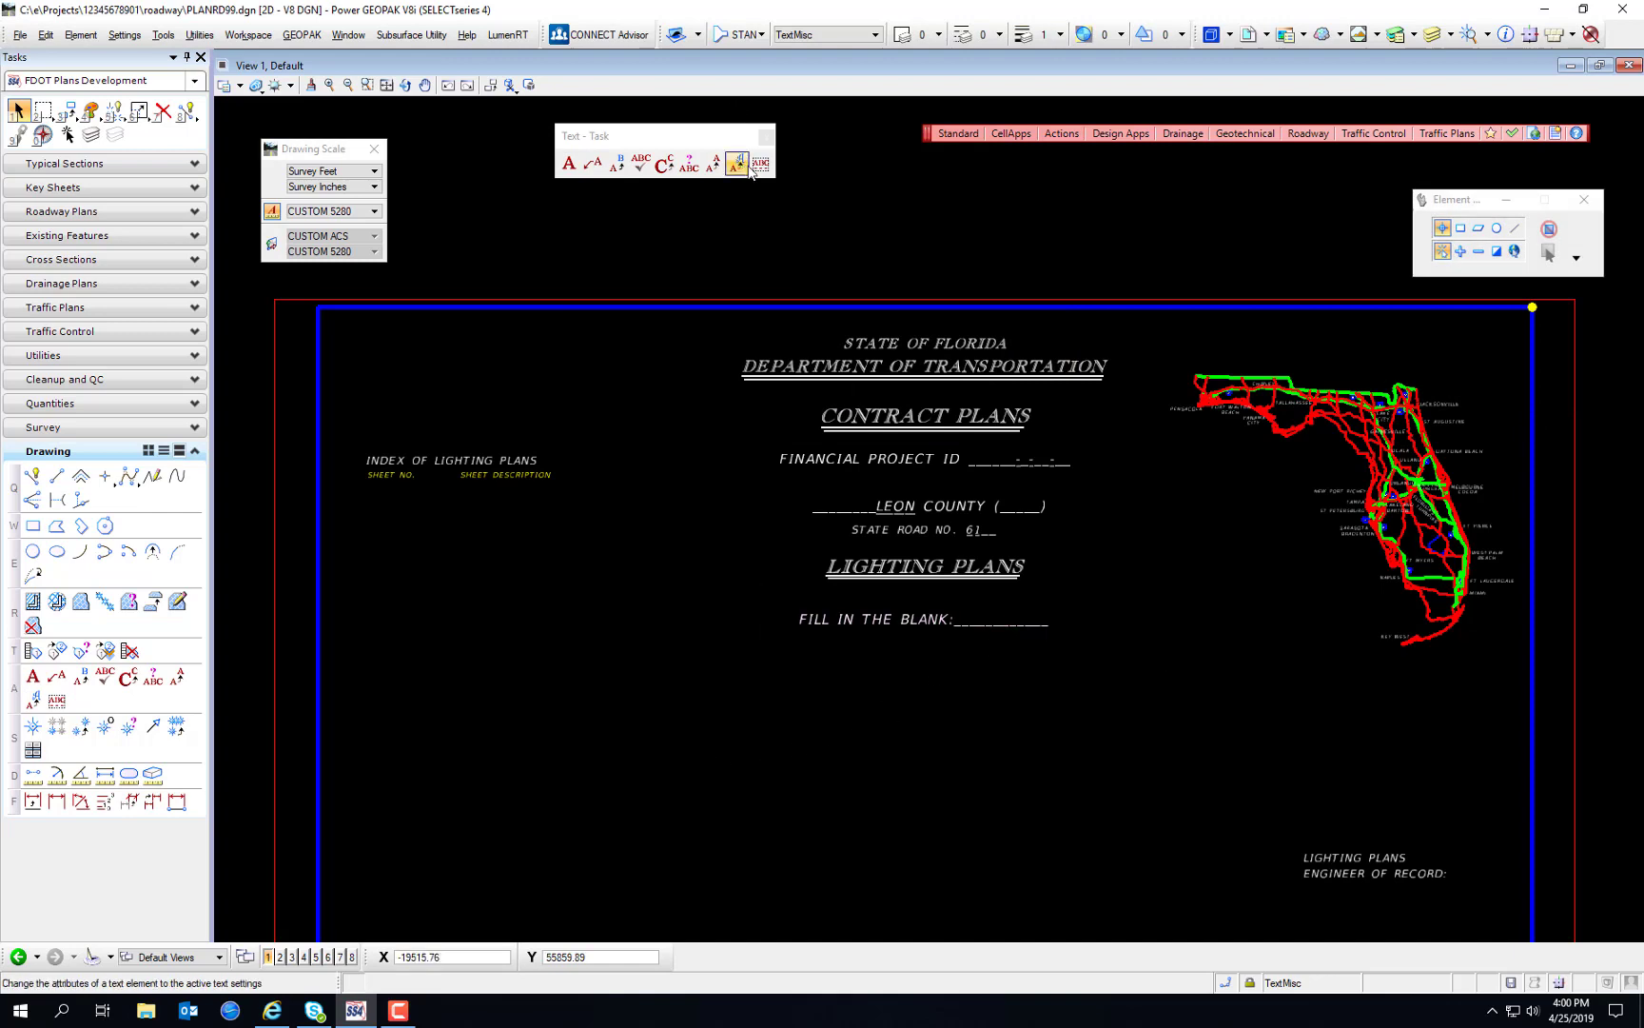
# Step: Fill the new blank field with TEXT, close the editor, and zoom over the title sheet
pyautogui.click(760, 163)
pyautogui.click(999, 623)
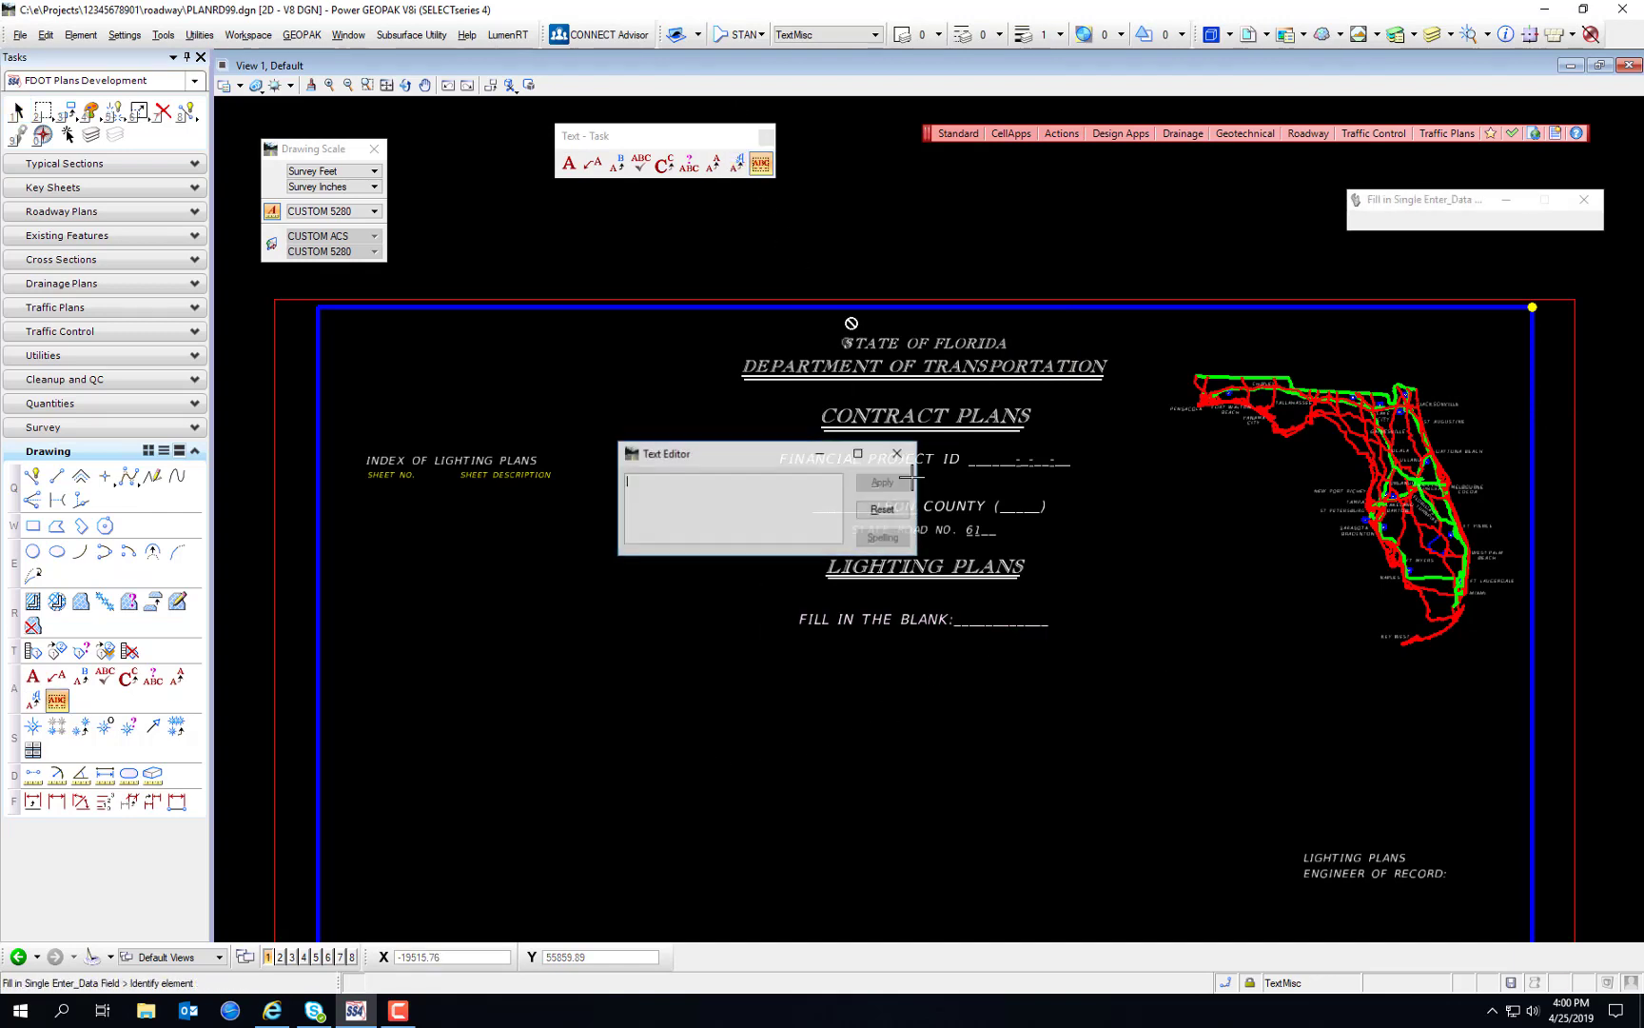
pyautogui.click(1002, 623)
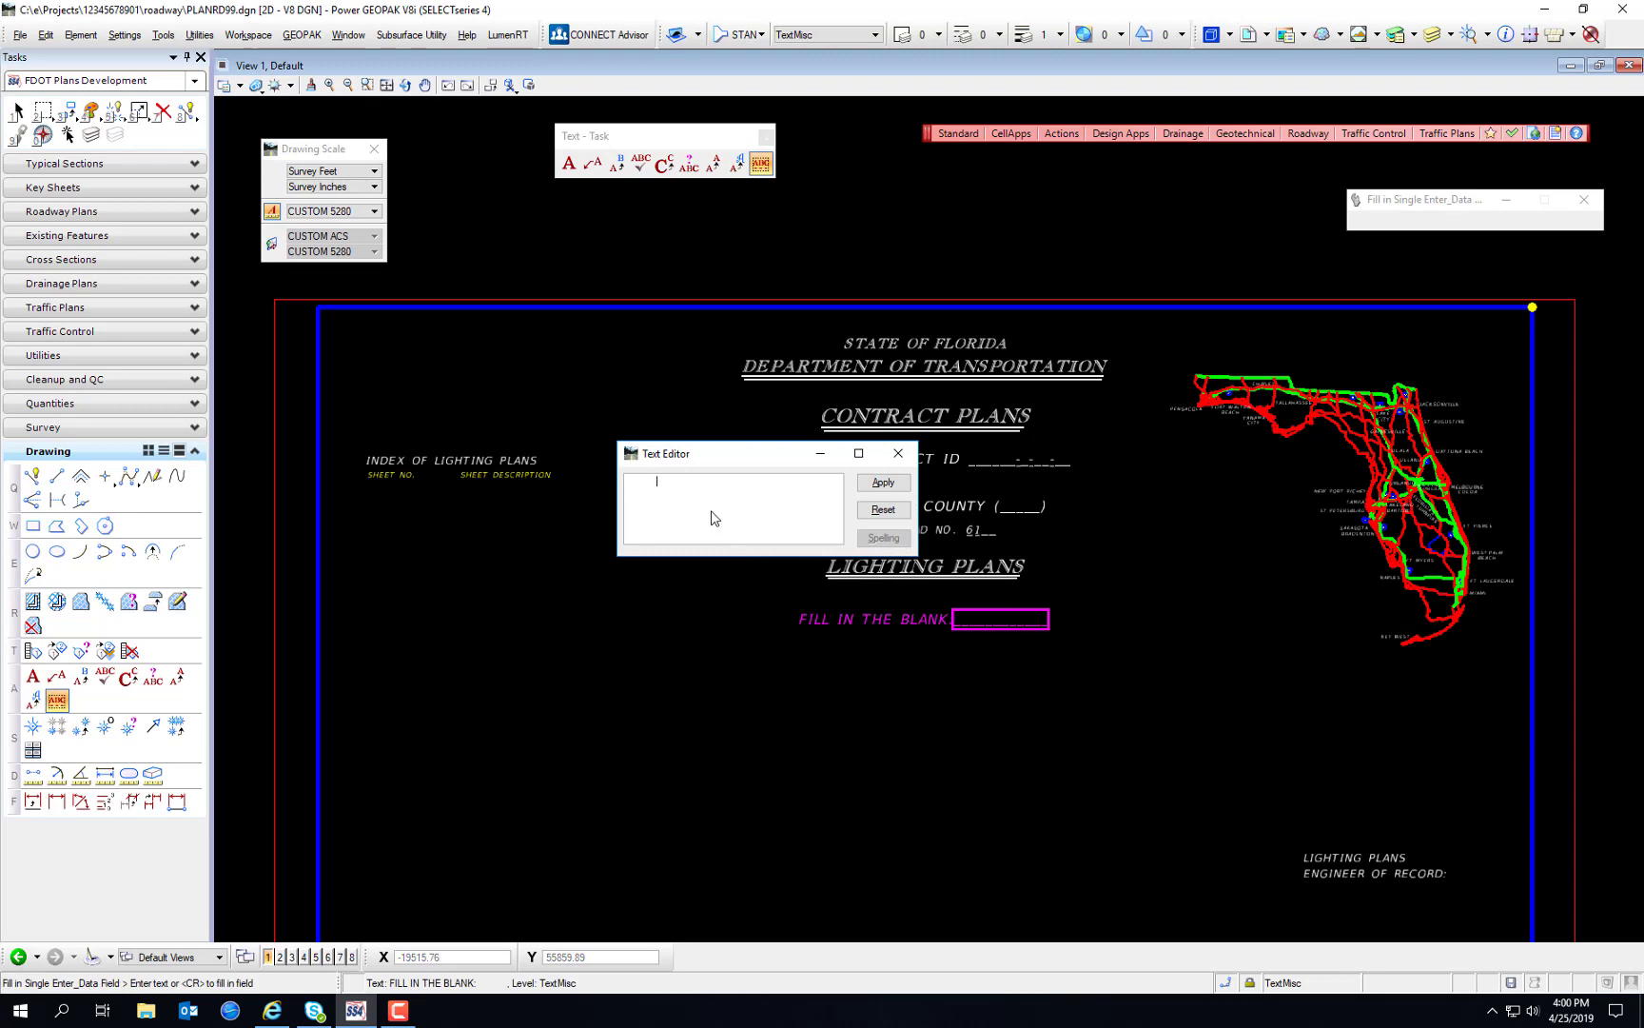
pyautogui.write('Light')
pyautogui.press('BackSpace')
pyautogui.press('BackSpace')
pyautogui.press('BackSpace')
pyautogui.press('BackSpace')
pyautogui.press('BackSpace')
pyautogui.write('TEXT')
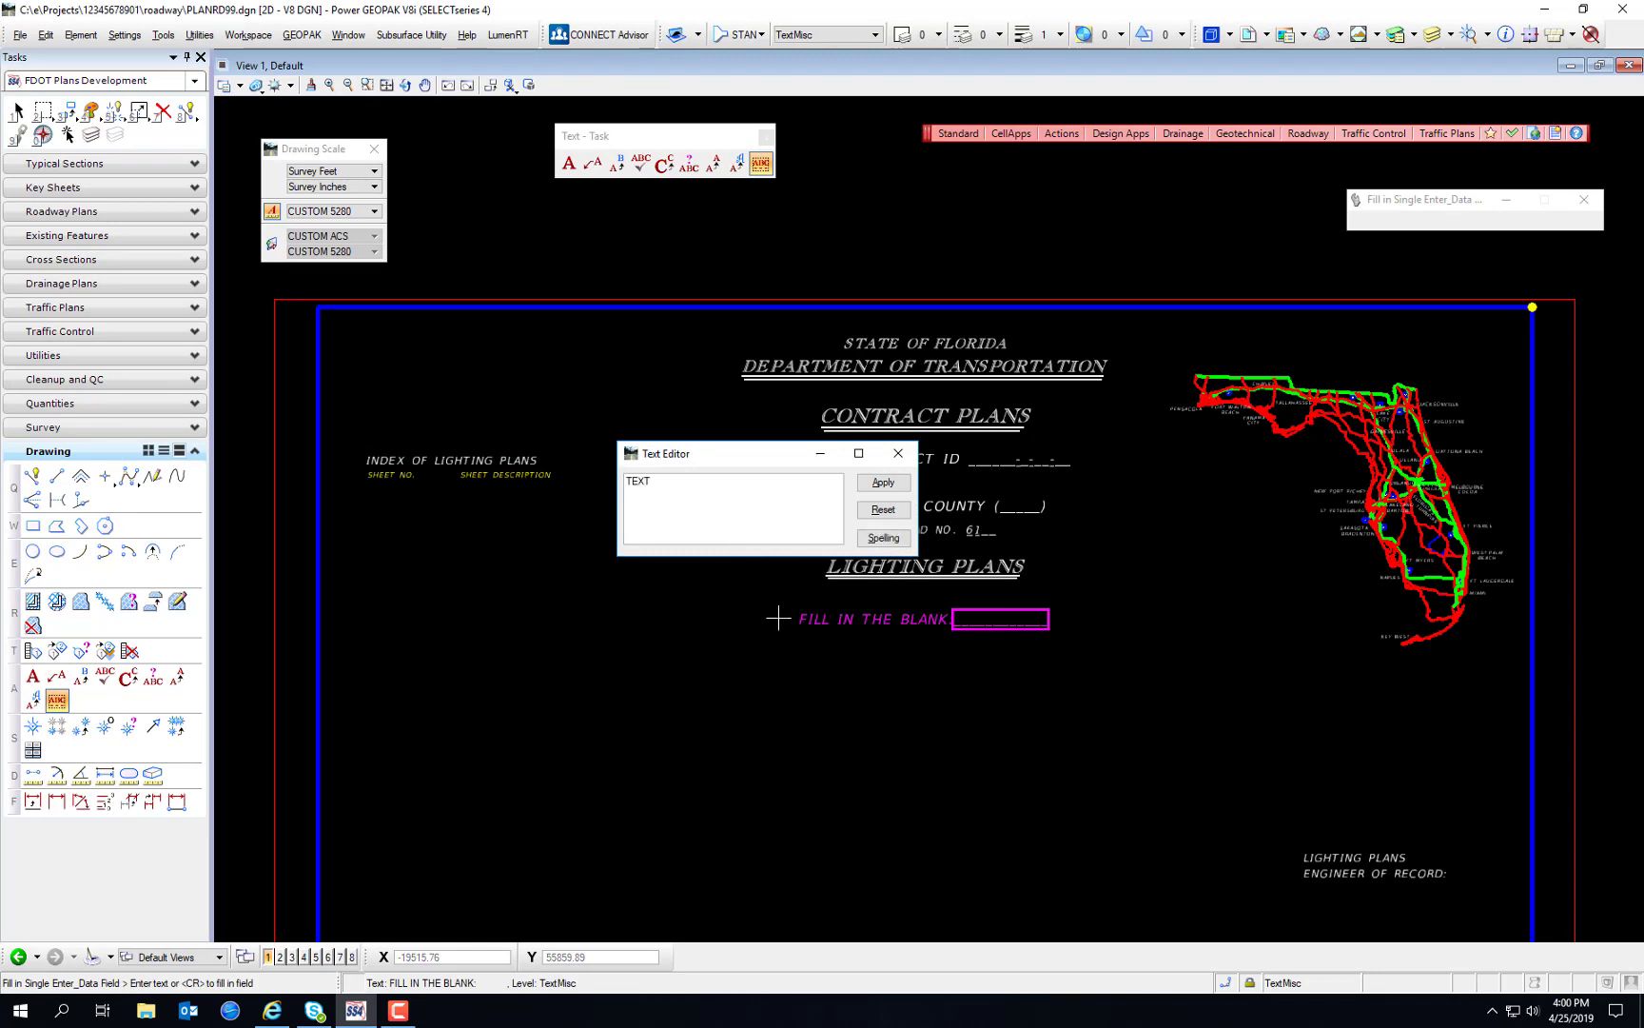
pyautogui.click(903, 695)
pyautogui.click(898, 453)
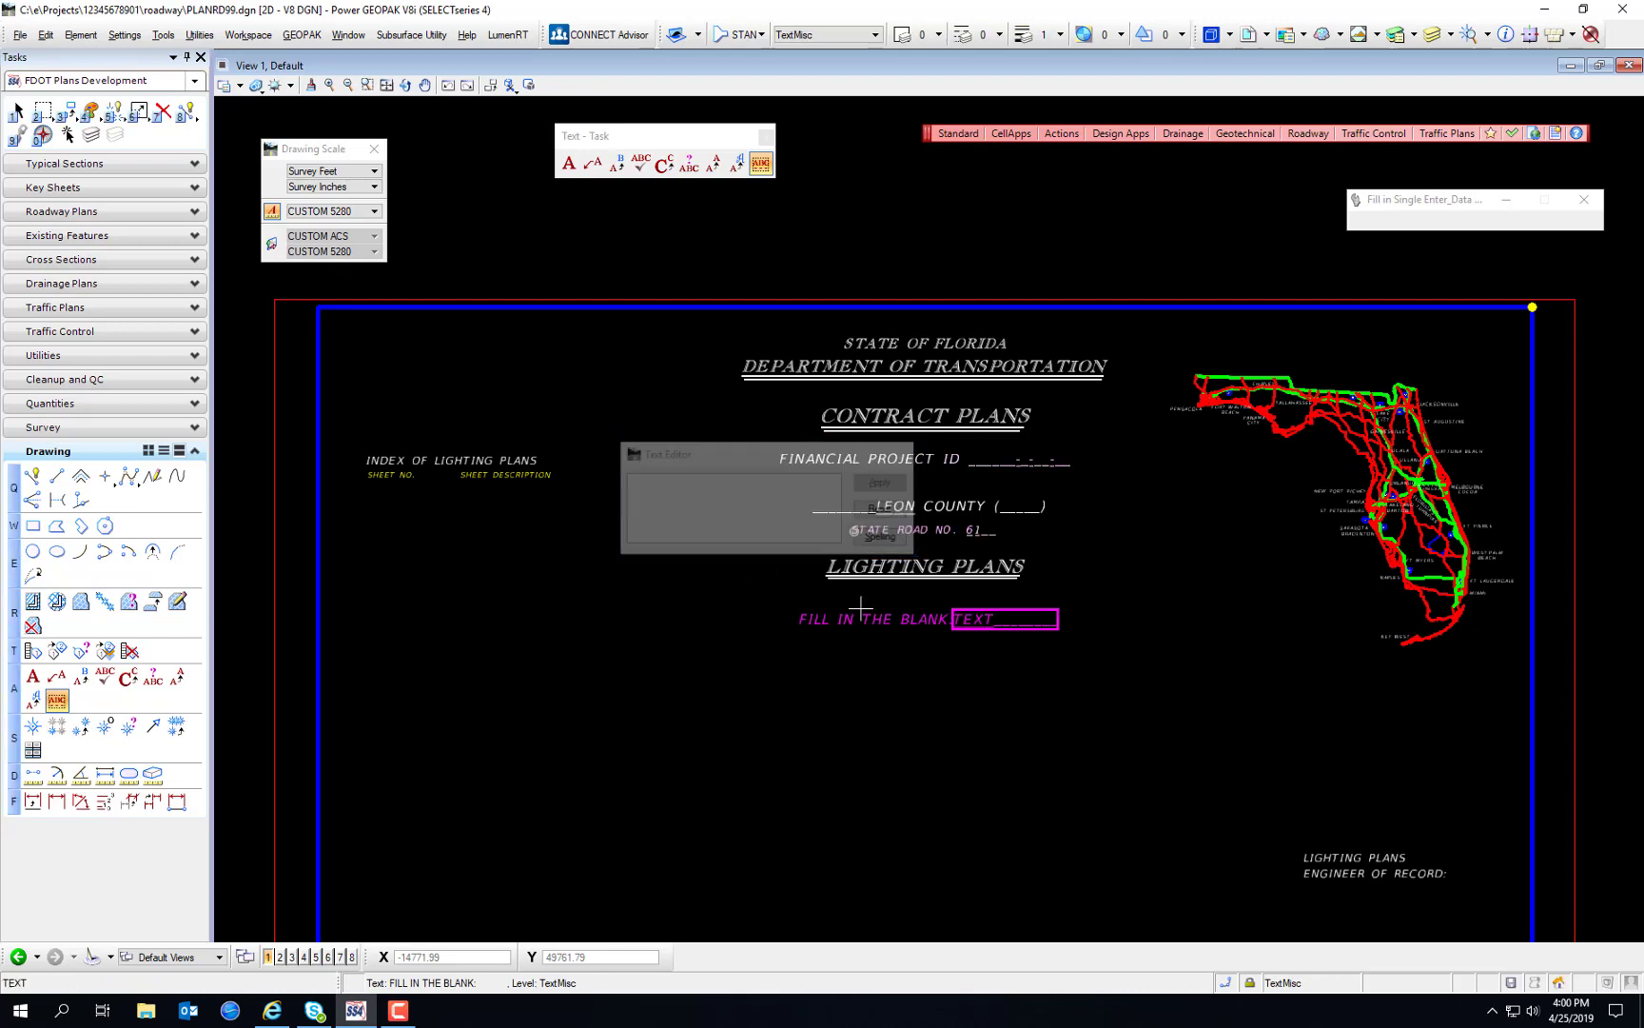
pyautogui.click(18, 109)
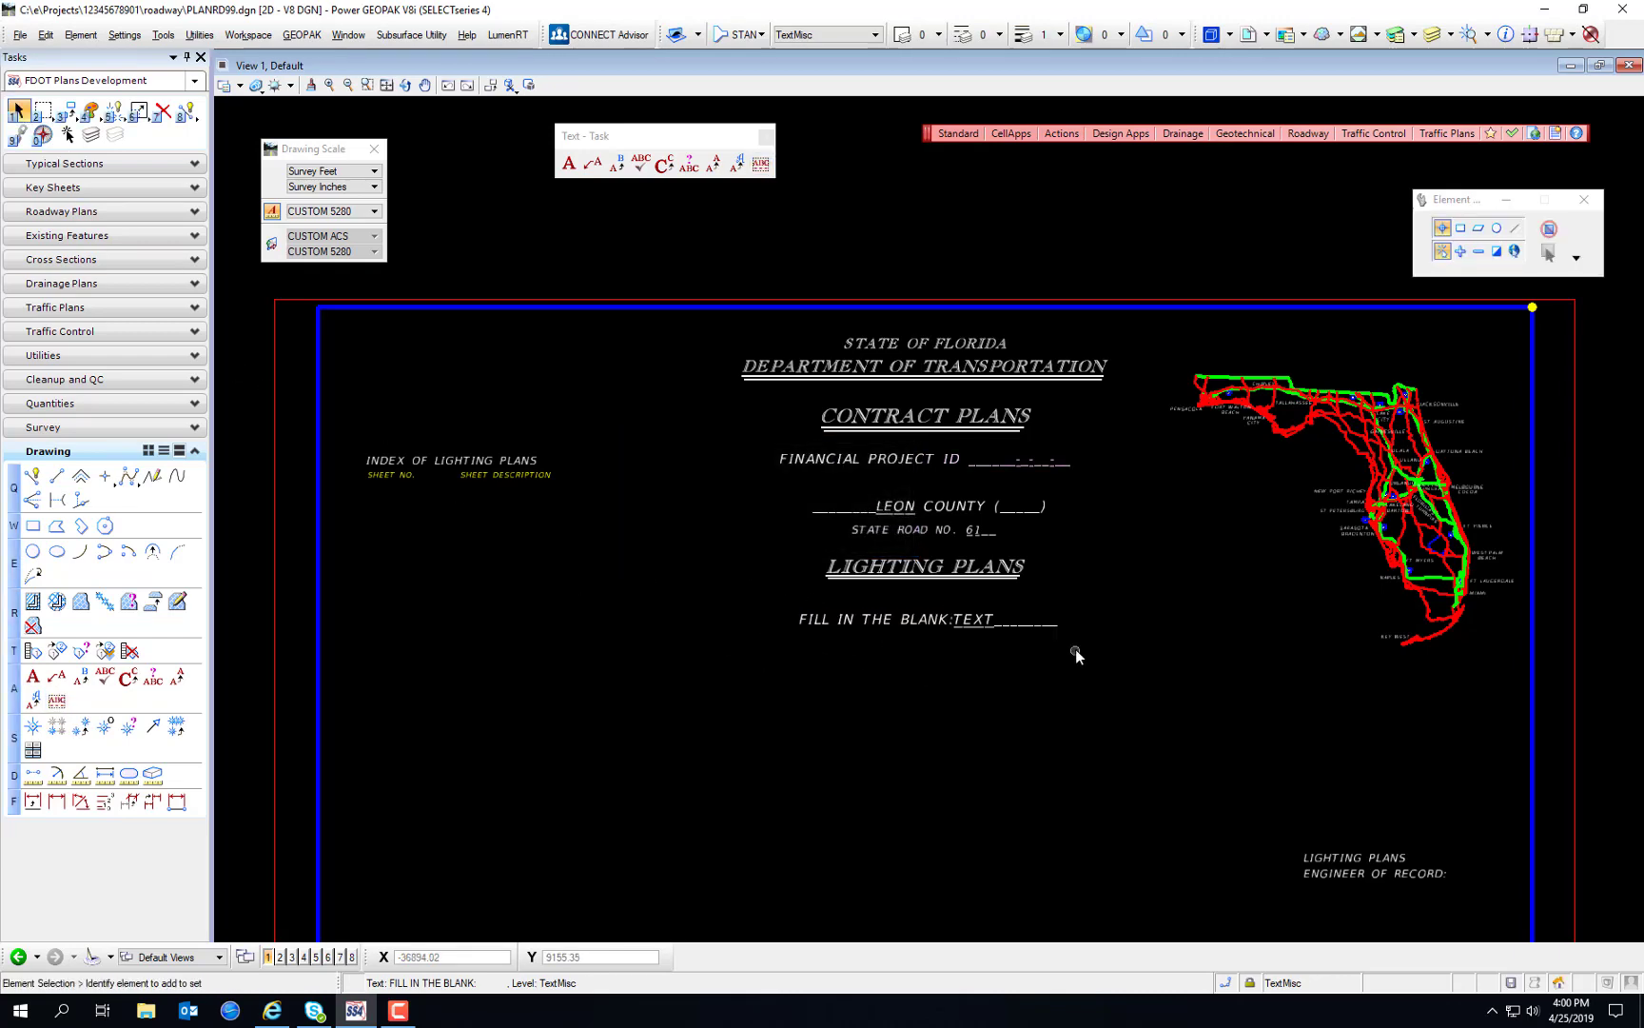
pyautogui.scroll(4, 1027, 630)
pyautogui.scroll(-5, 961, 636)
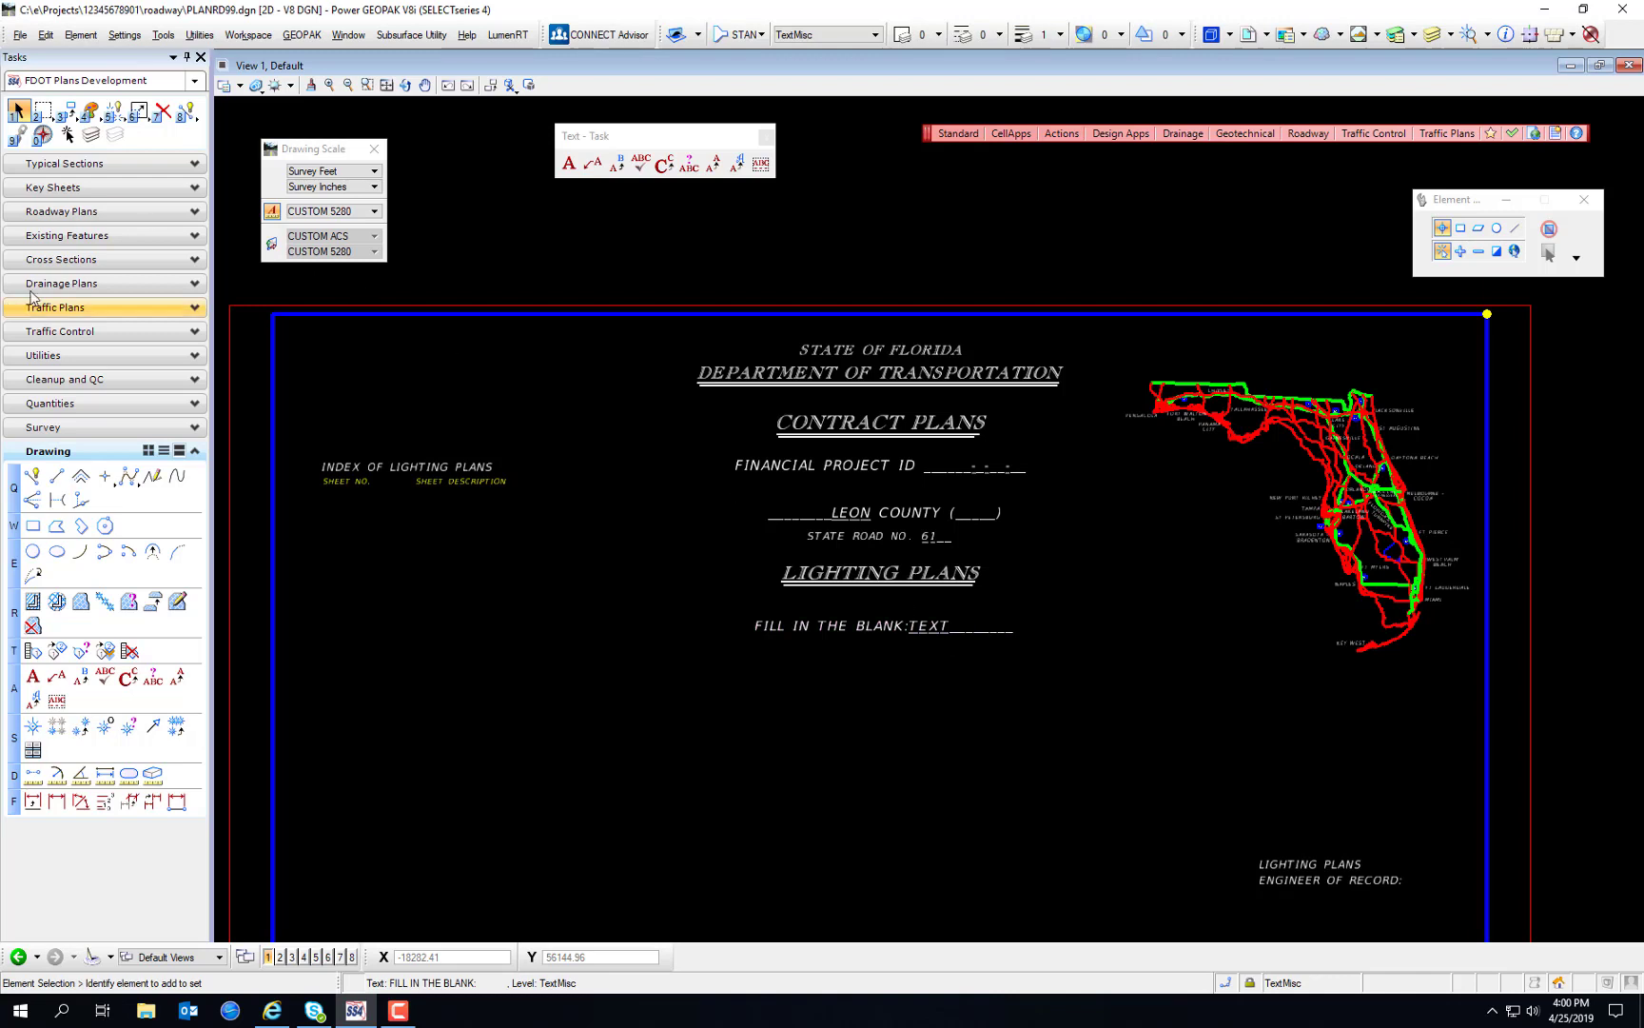
# Step: Open Edit > Find/Replace Text and click into the Find field
pyautogui.click(45, 34)
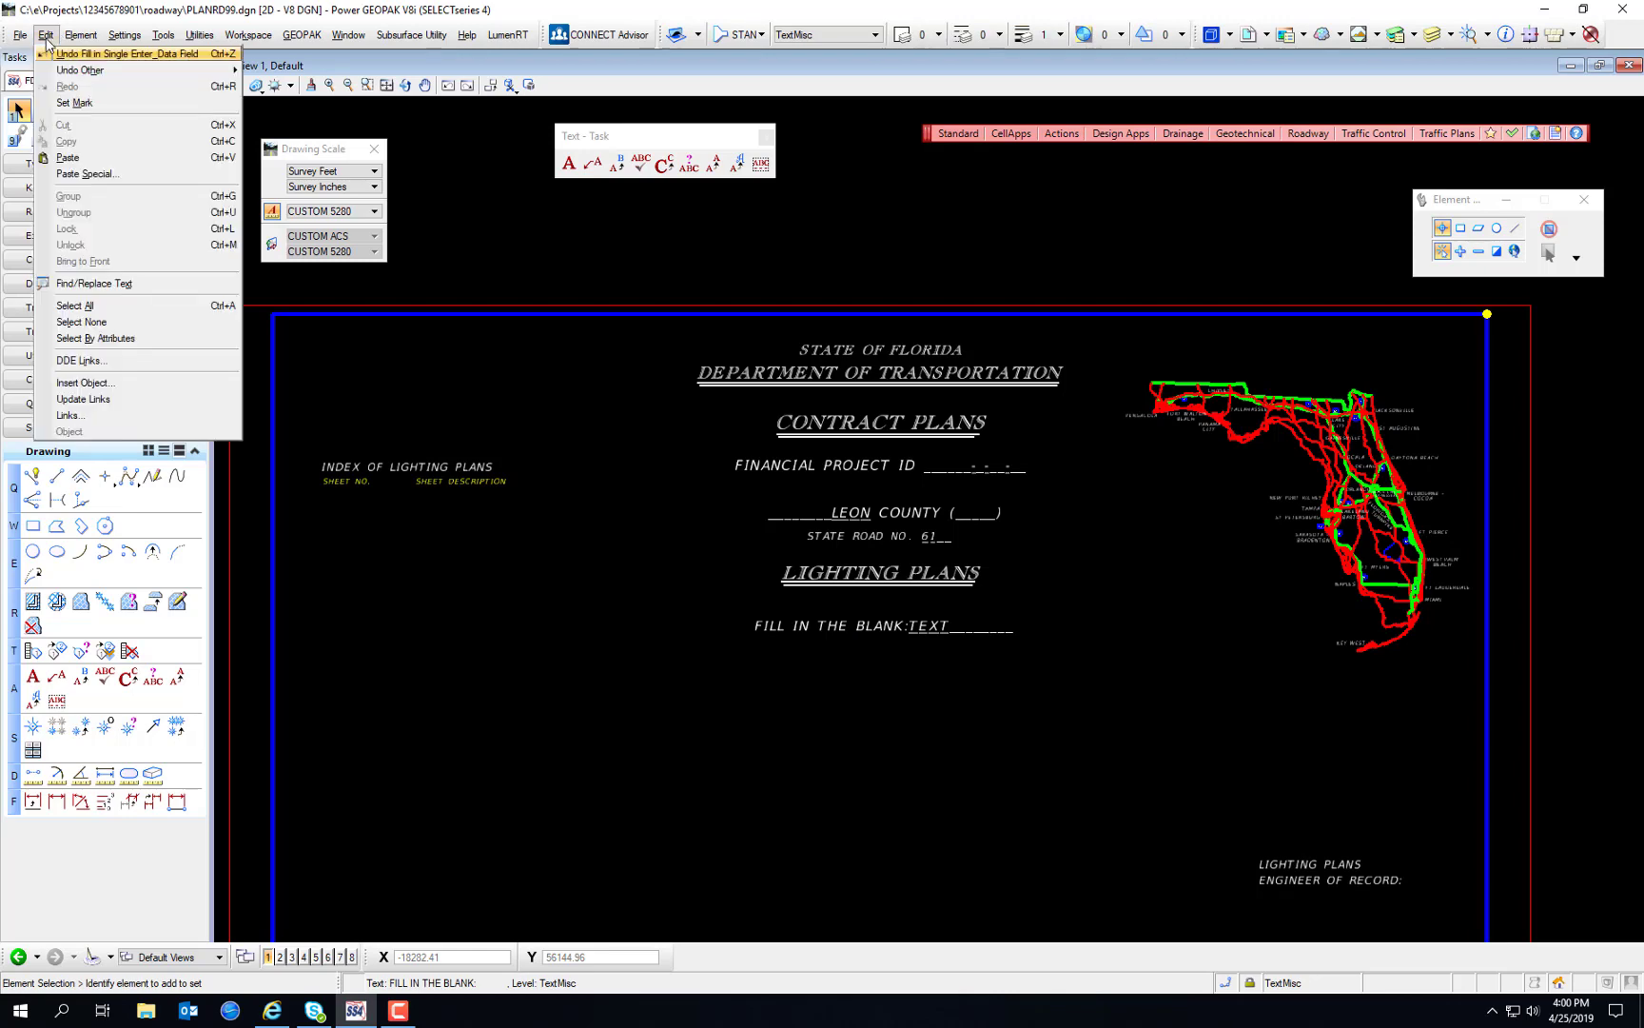
pyautogui.click(93, 283)
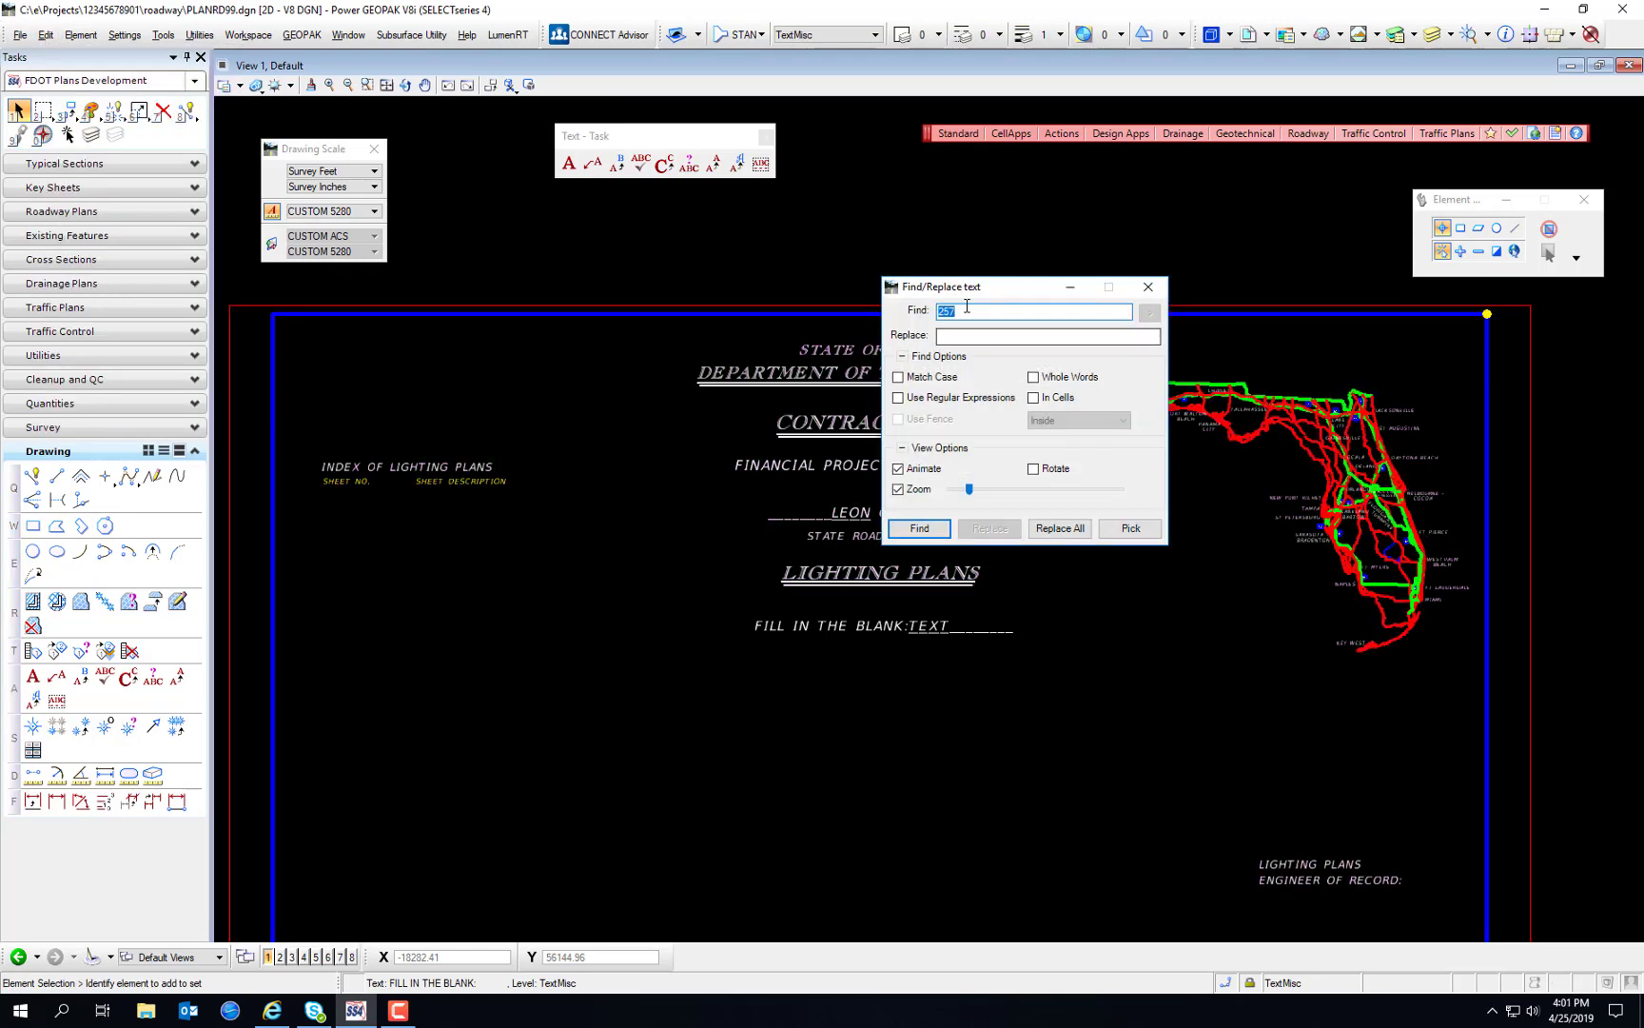
pyautogui.click(965, 313)
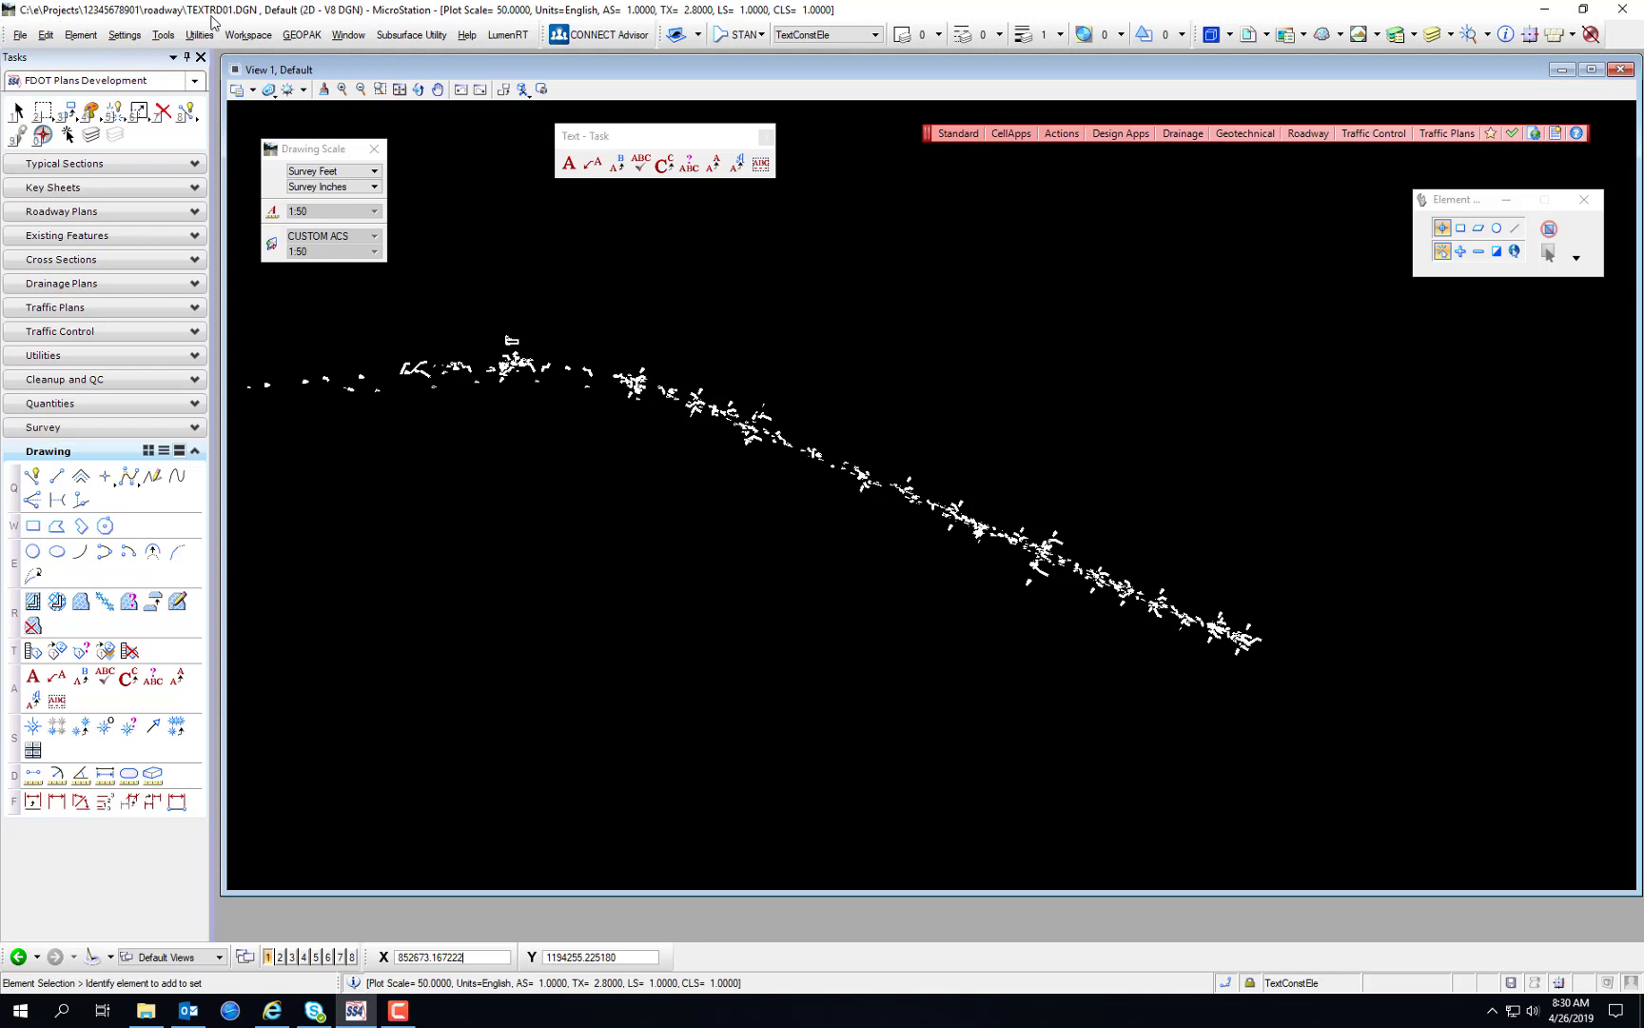
# Step: Apply the 'Using Text Tools' saved view from View Attributes' View Setup section
pyautogui.click(380, 89)
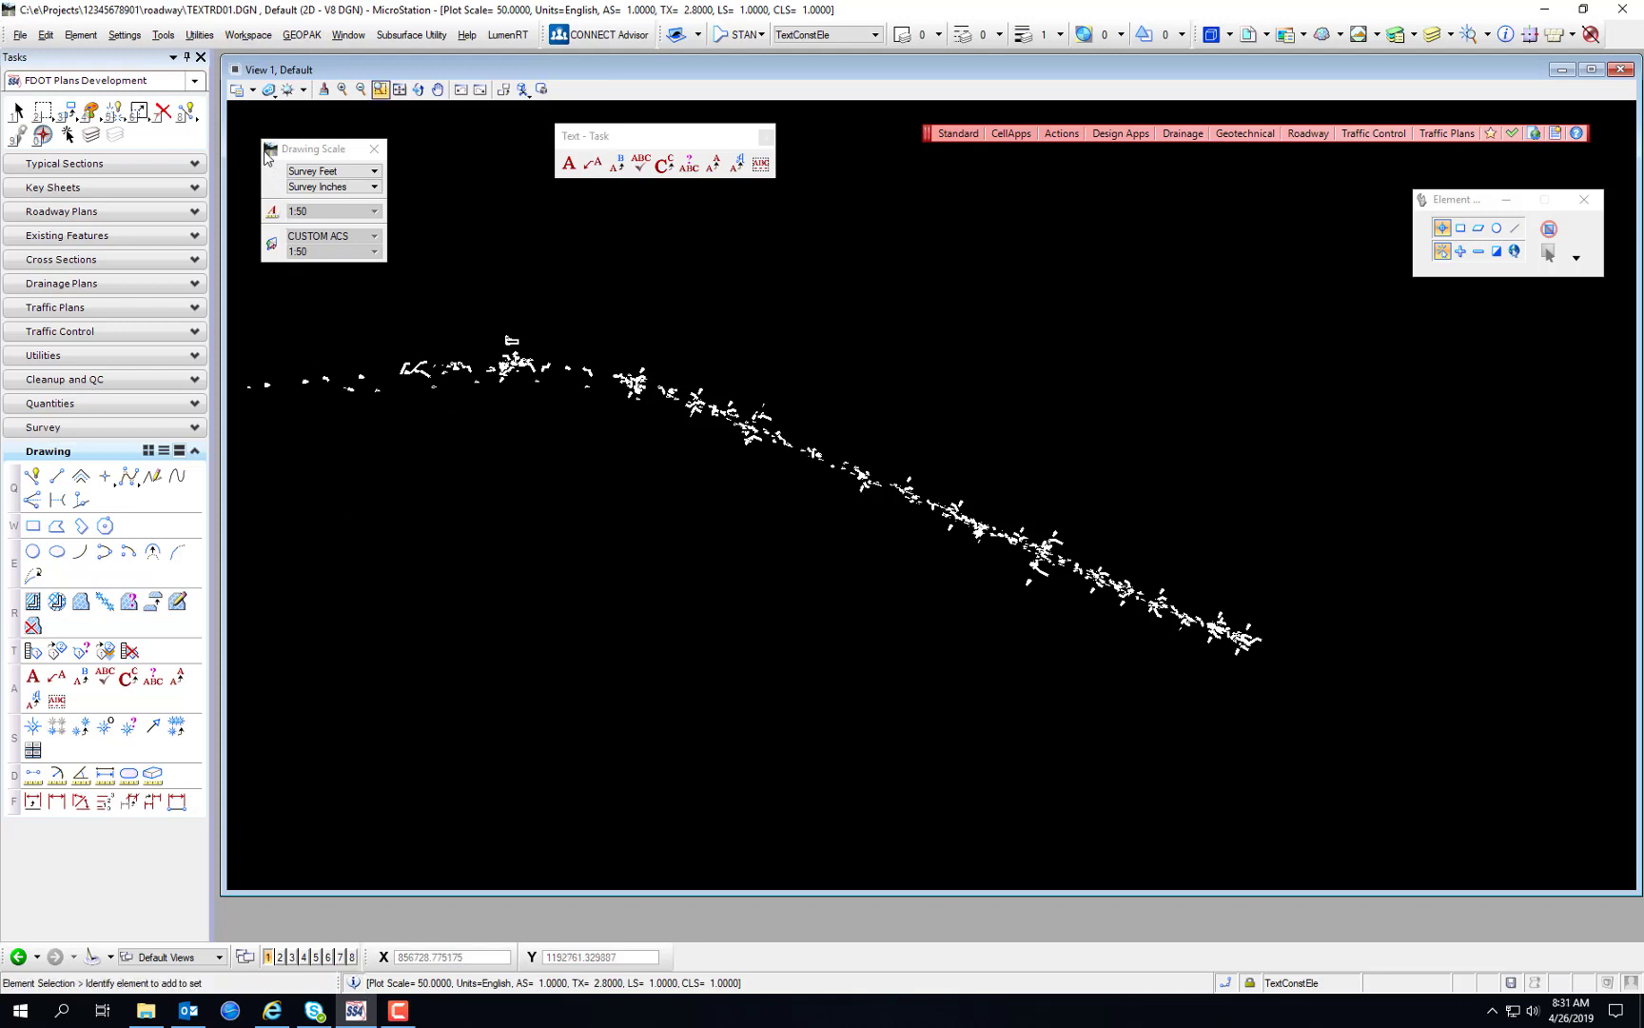
pyautogui.click(253, 90)
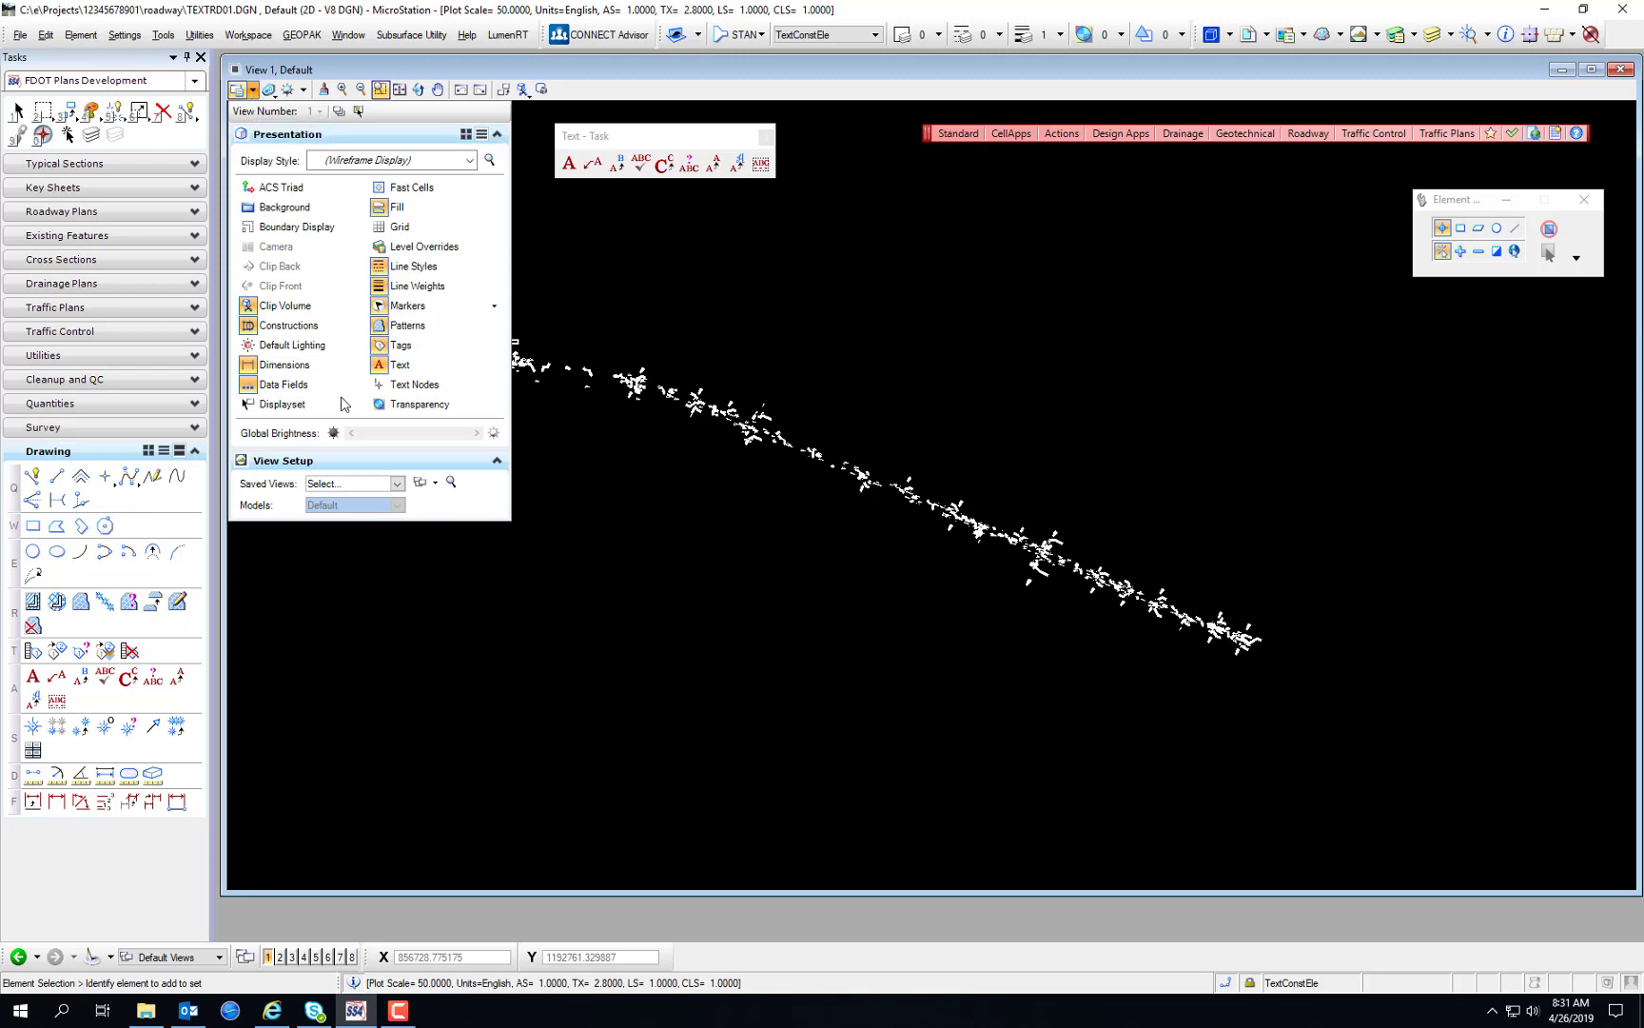
pyautogui.click(497, 462)
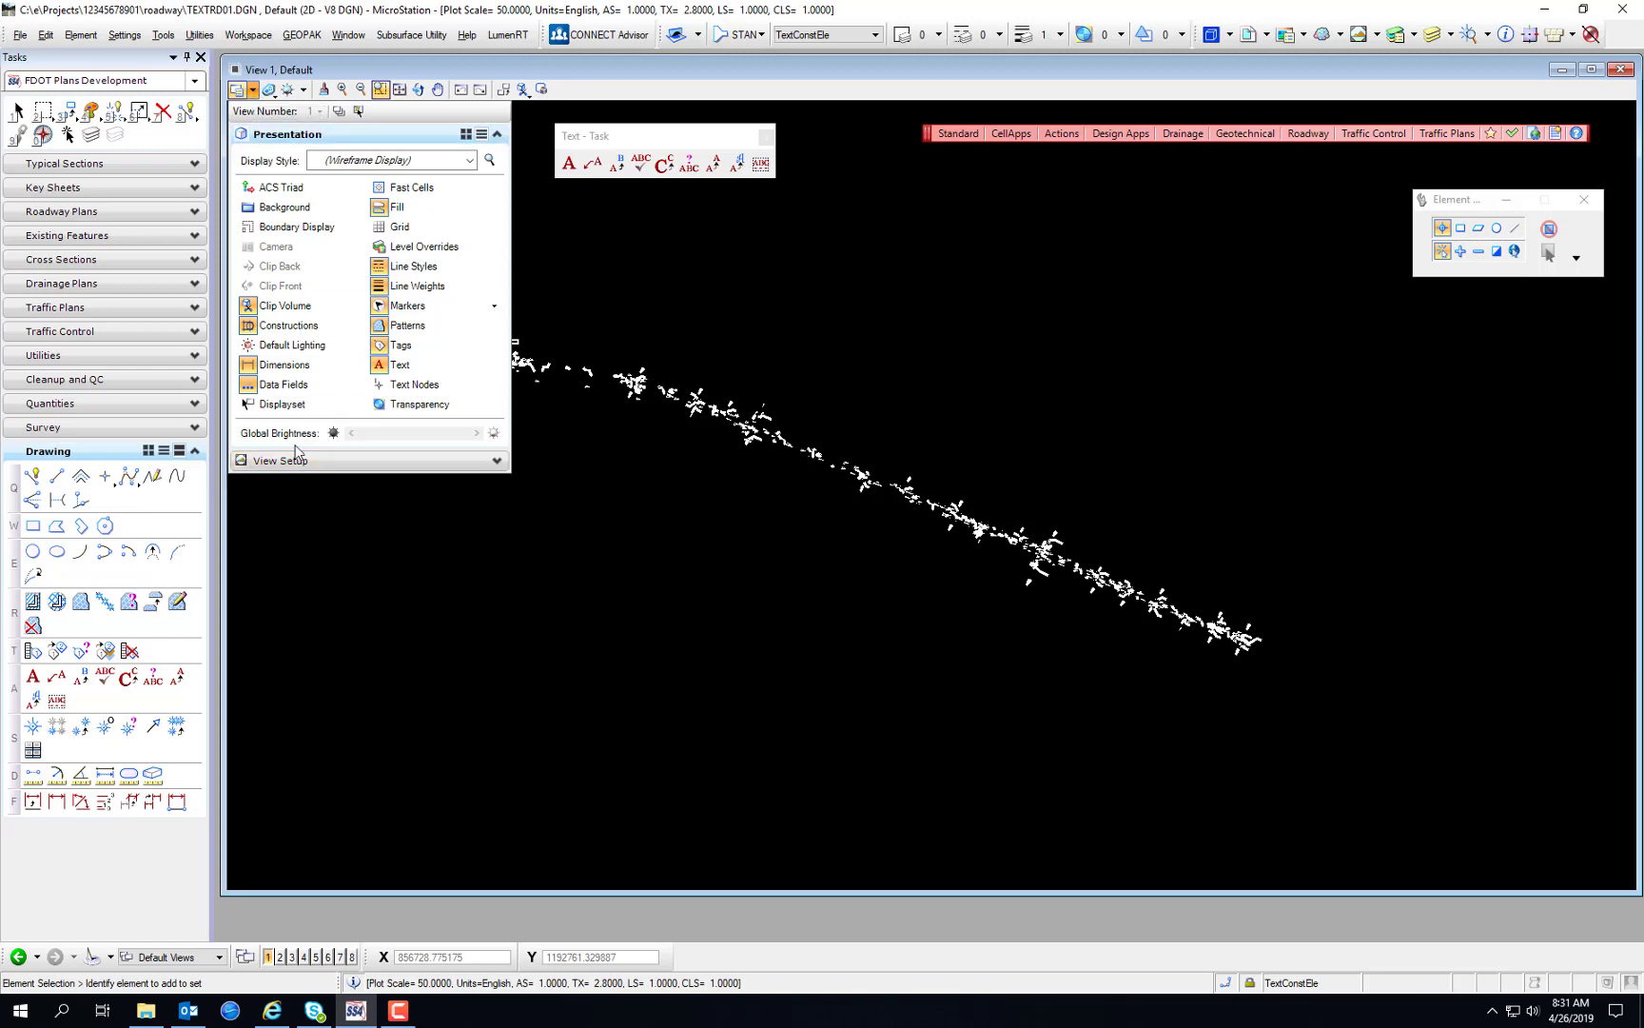
pyautogui.click(497, 461)
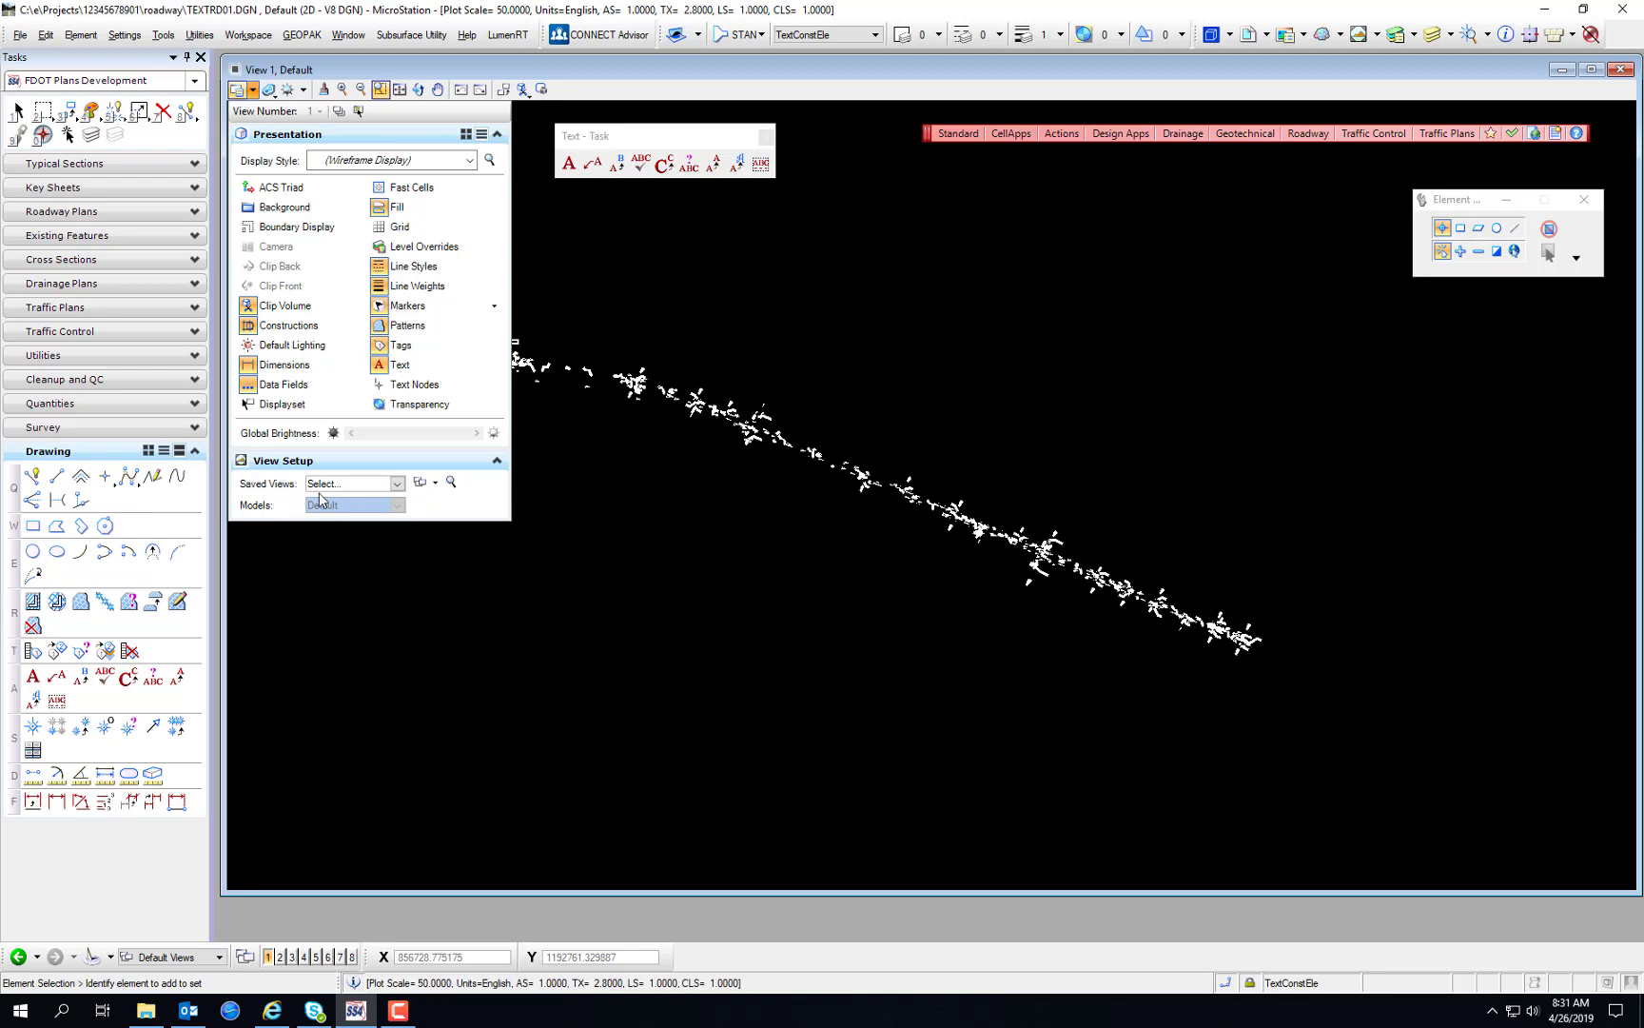
pyautogui.click(398, 486)
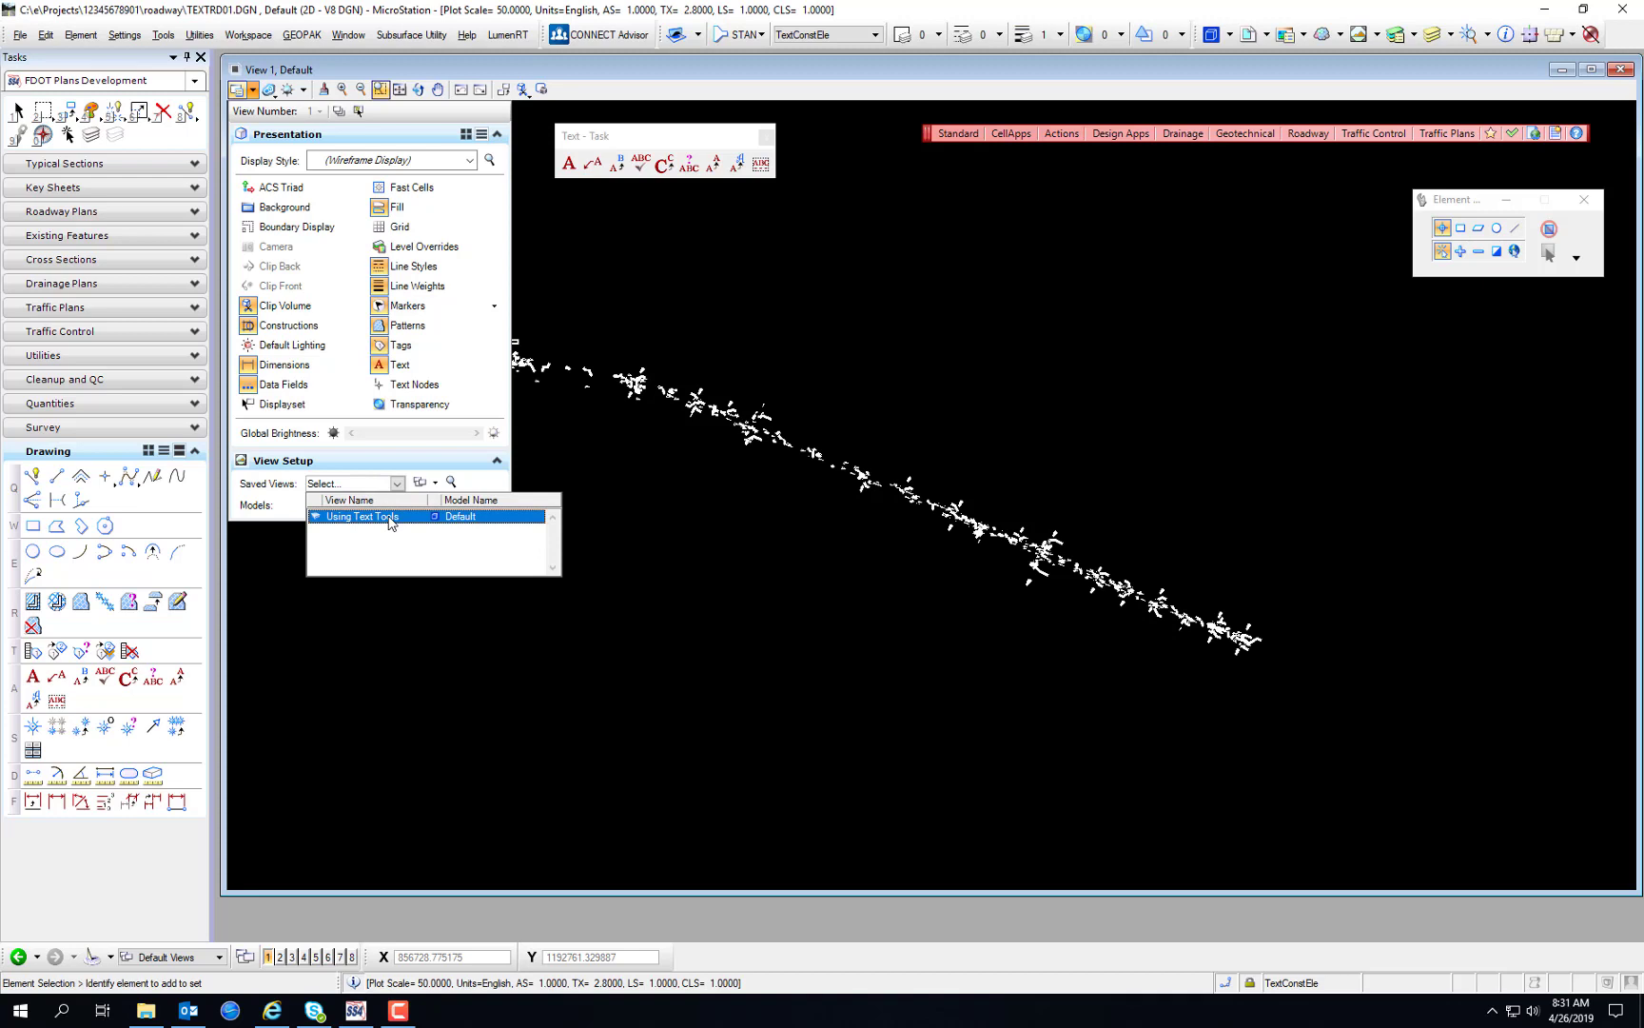
pyautogui.click(390, 517)
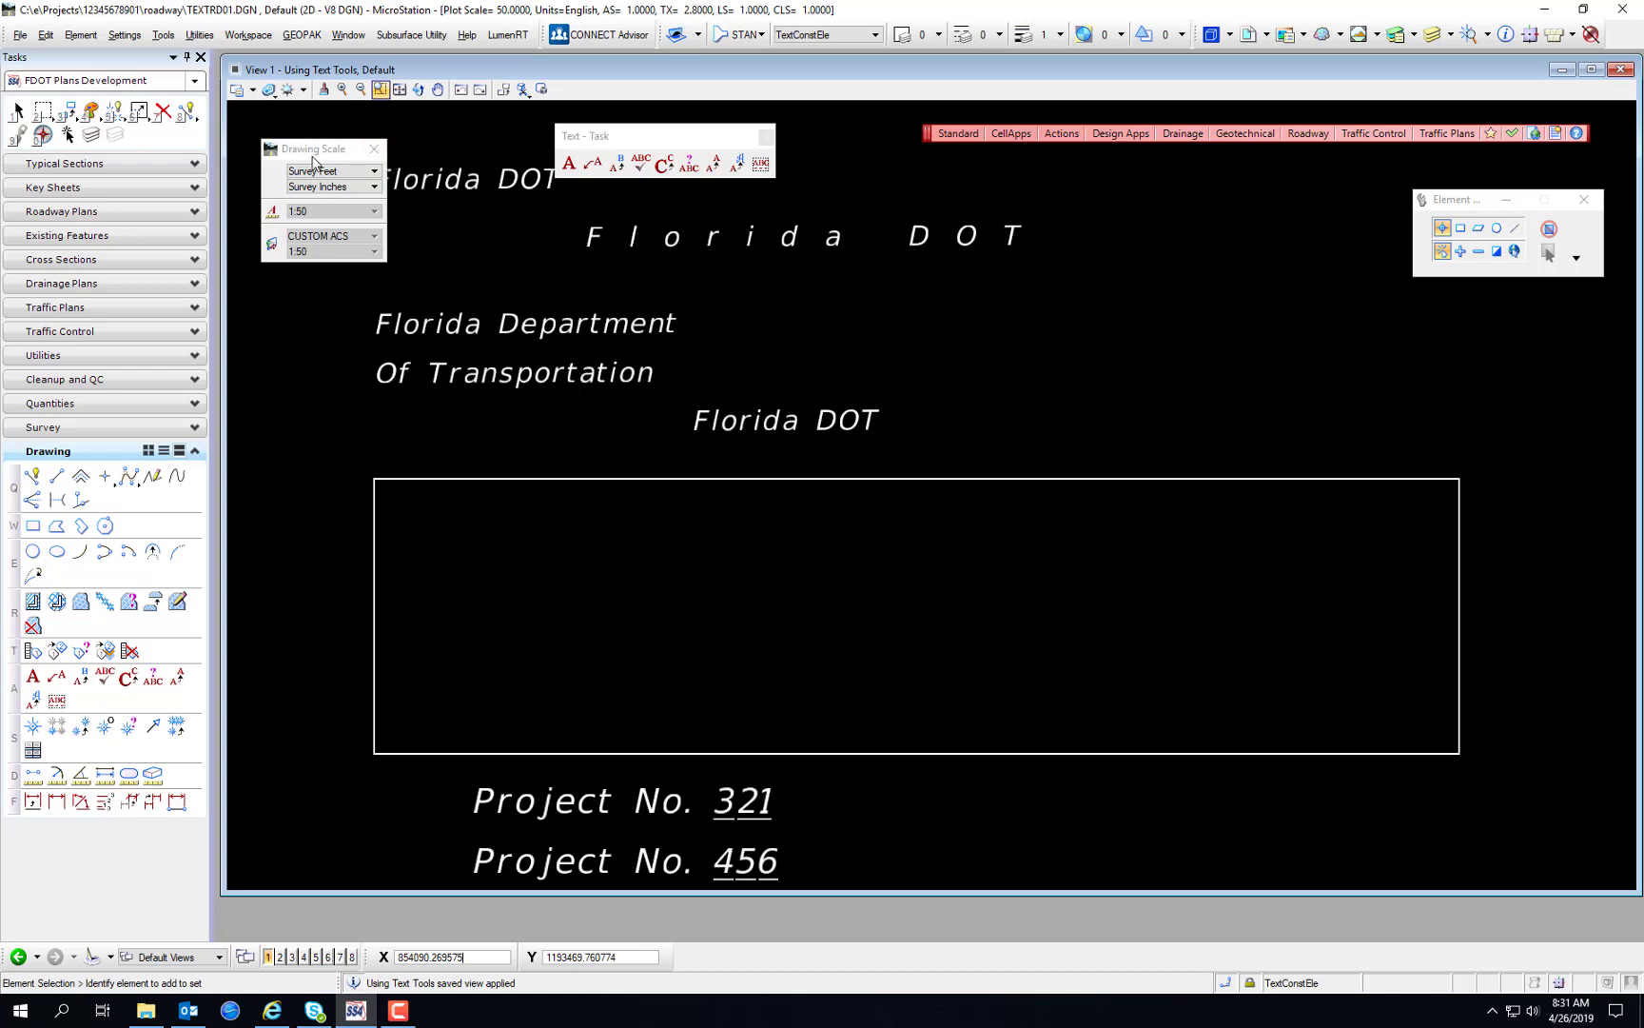
# Step: Move Drawing Scale right and float the Text tools as a toolbox at upper right
pyautogui.moveTo(312, 152); pyautogui.dragTo(1227, 307)
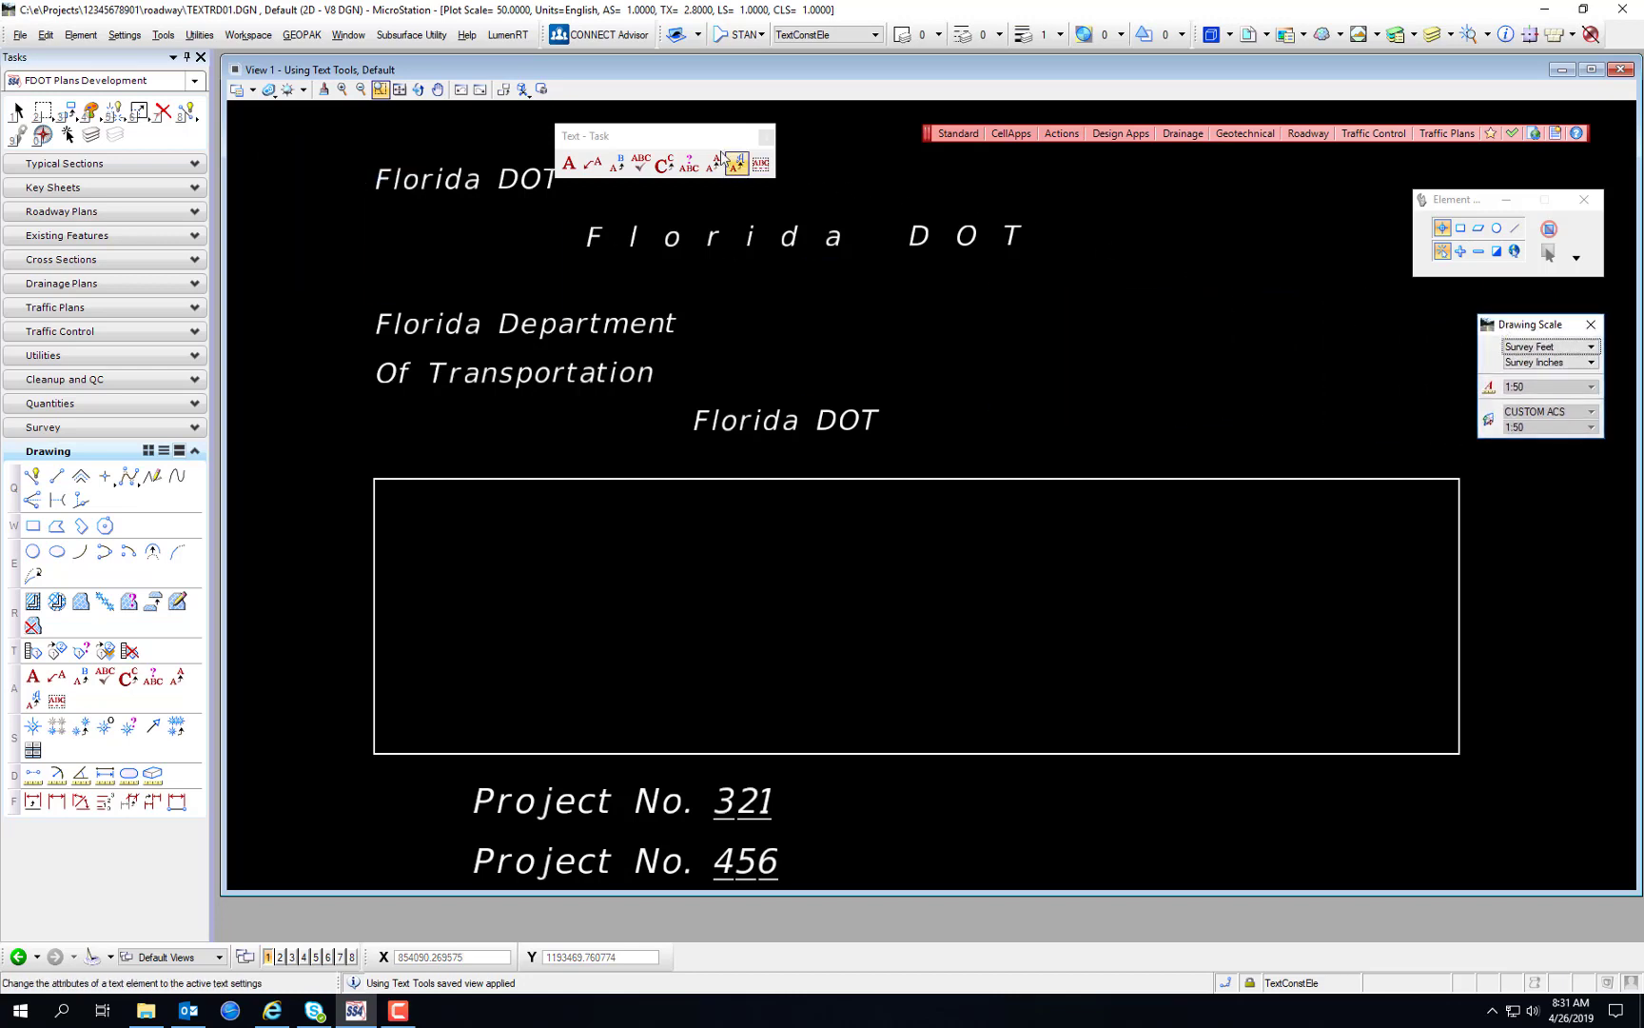
pyautogui.moveTo(700, 141); pyautogui.dragTo(1350, 367)
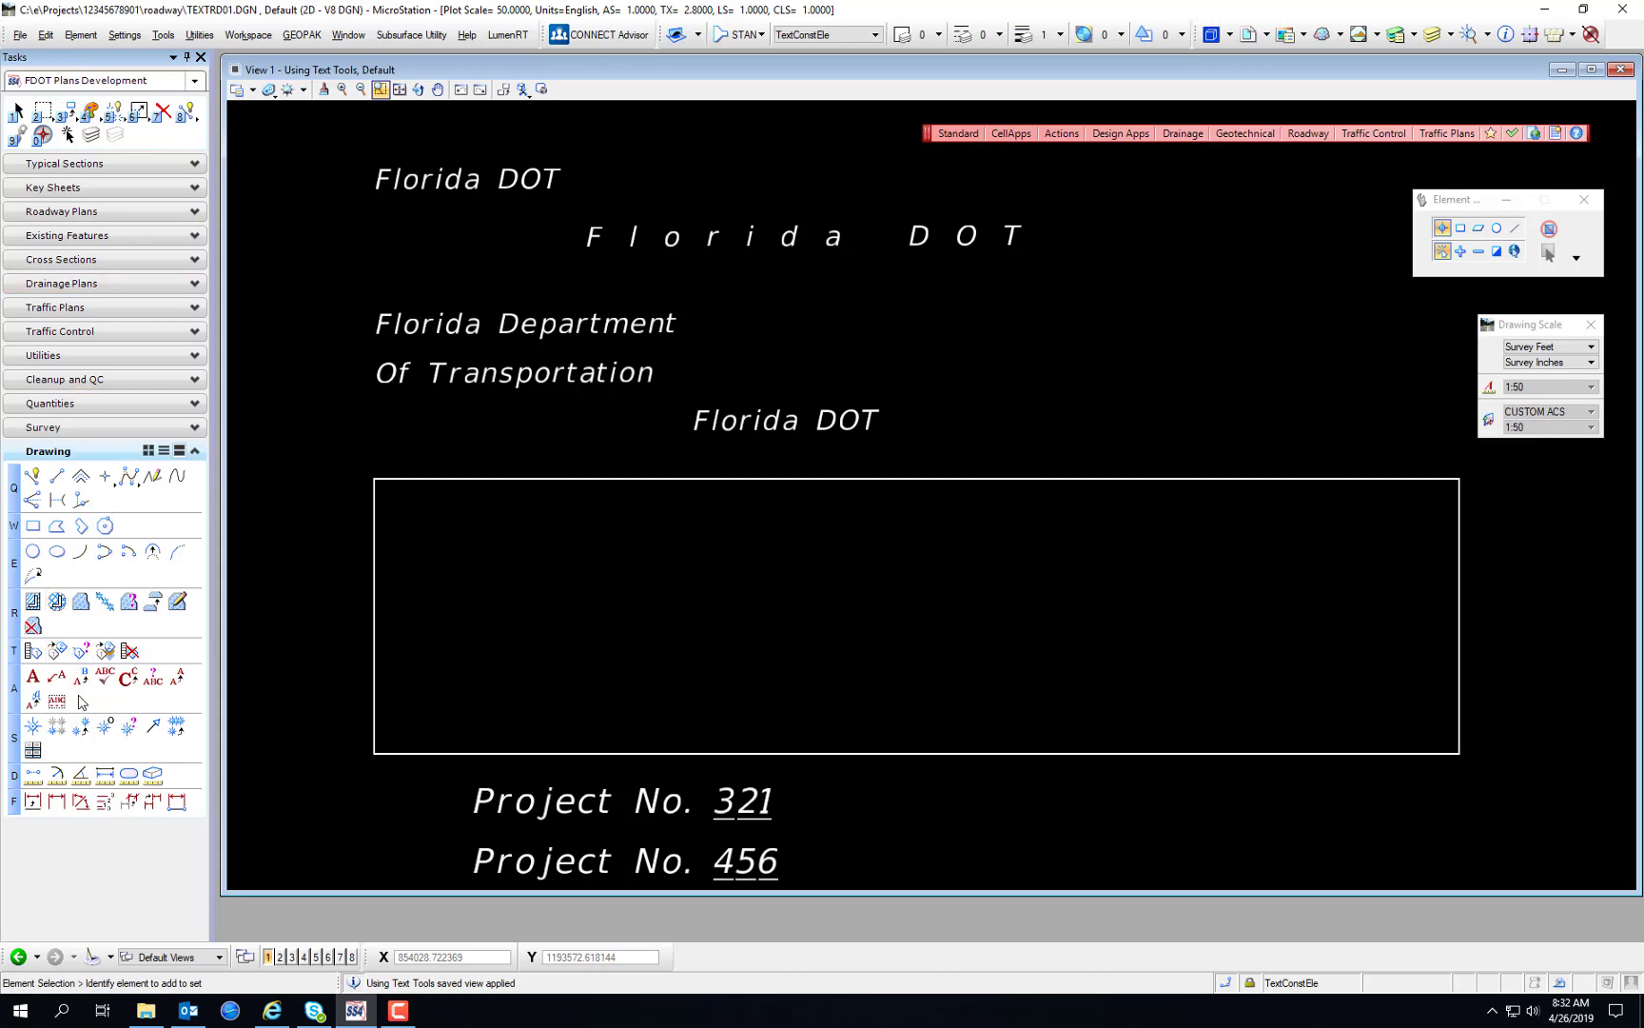
pyautogui.rightClick(128, 699)
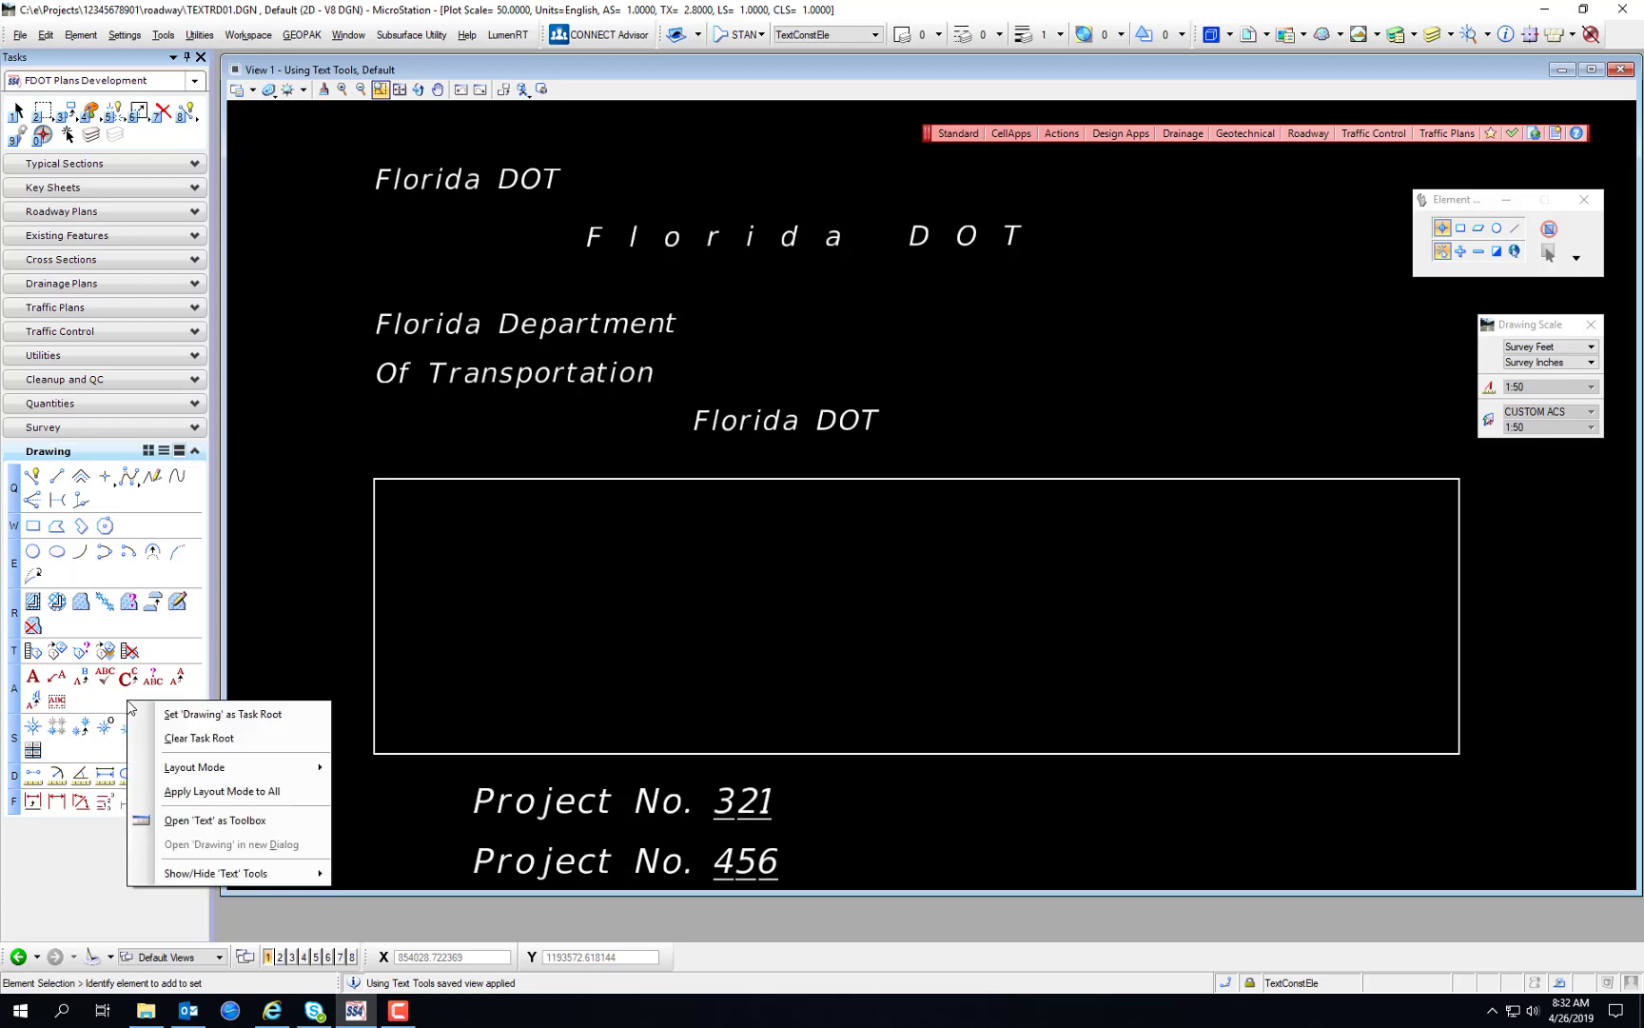
pyautogui.click(175, 821)
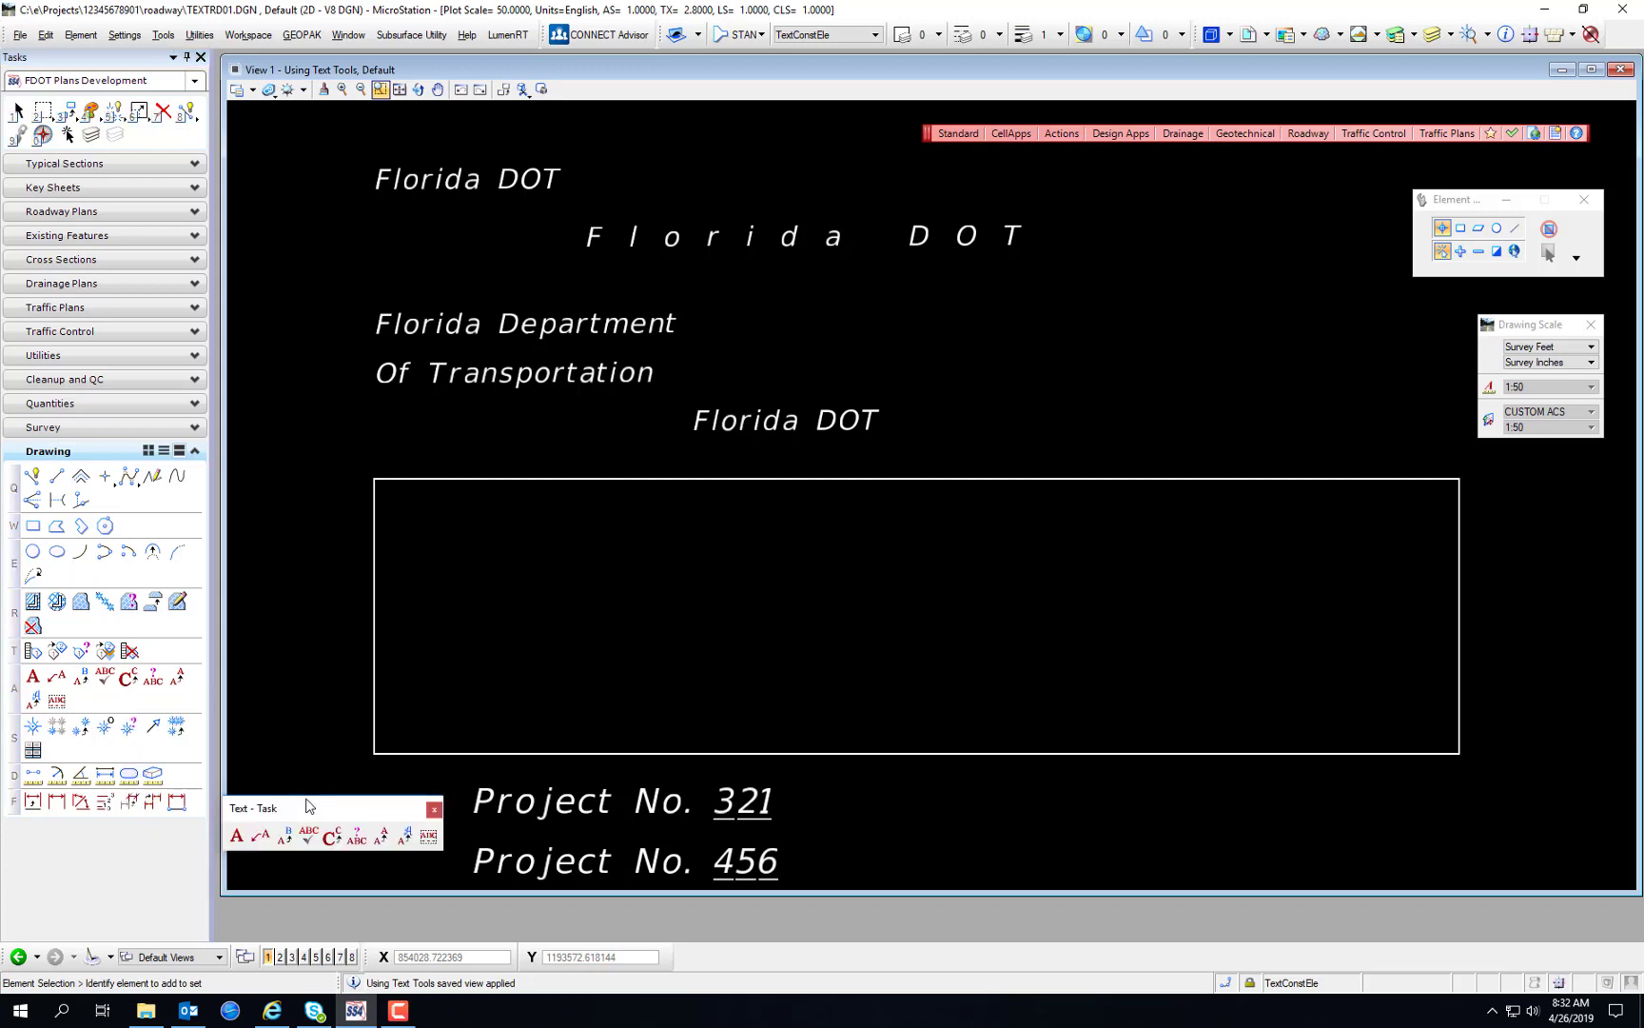
pyautogui.moveTo(315, 801); pyautogui.dragTo(1168, 277)
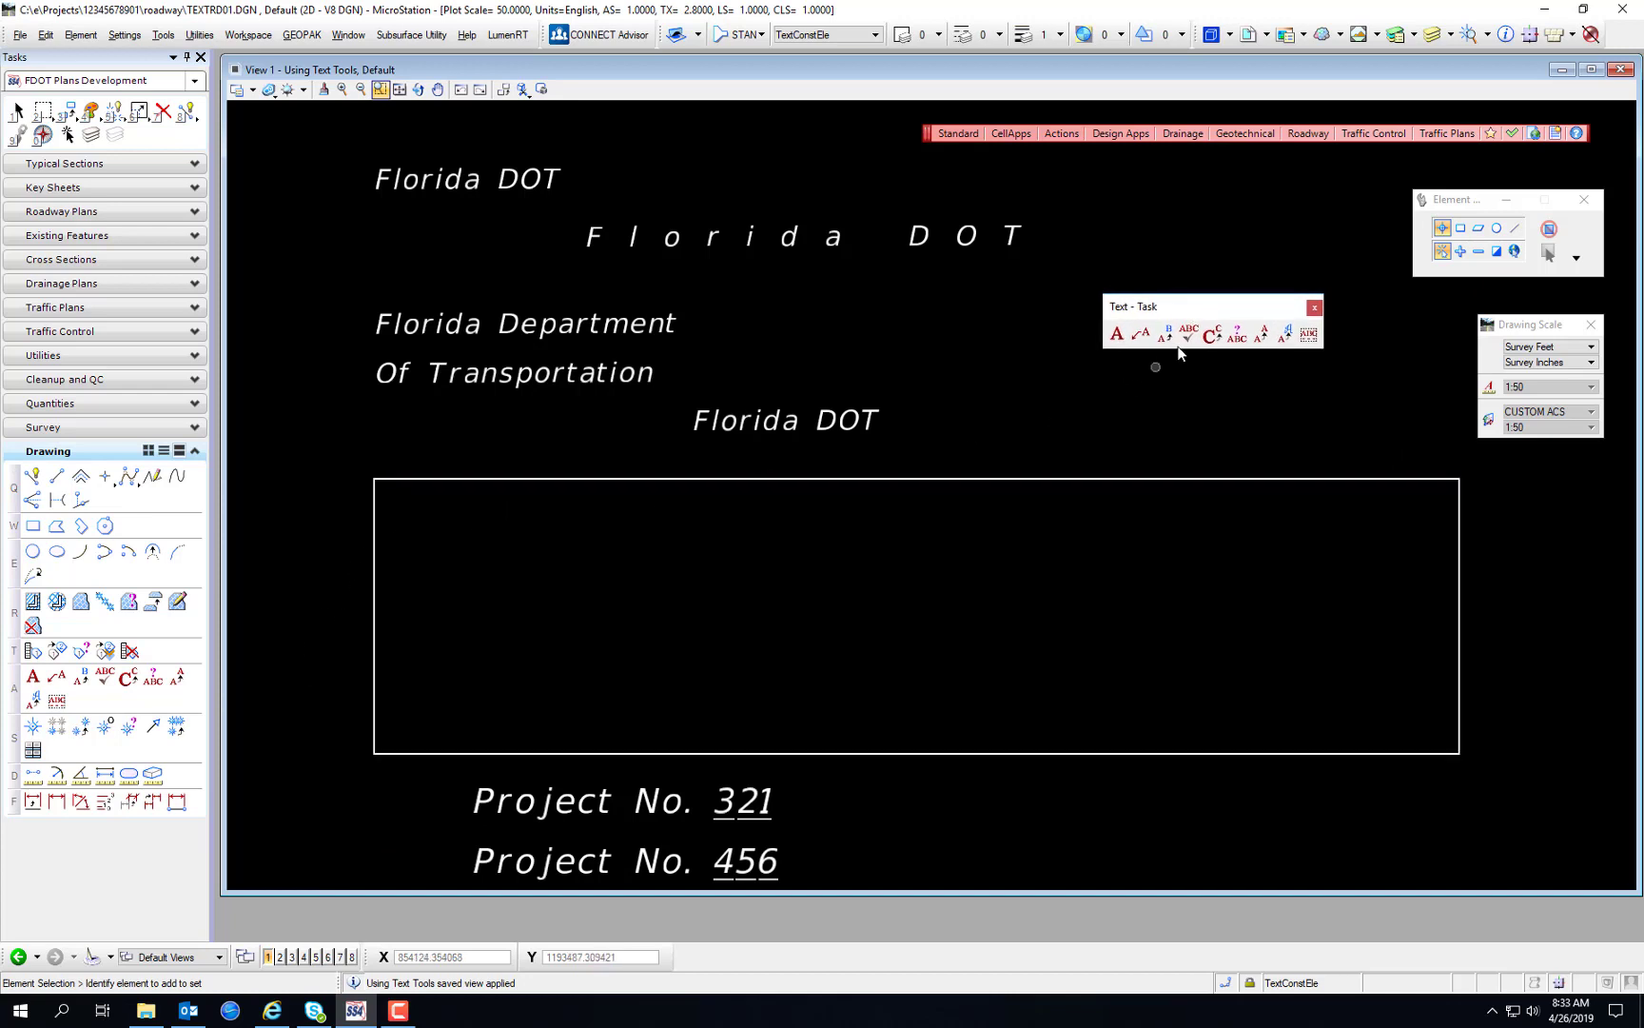
# Step: Start Place Text with annotation scale locked and the FDOT Bold (Medium) style
pyautogui.click(1118, 333)
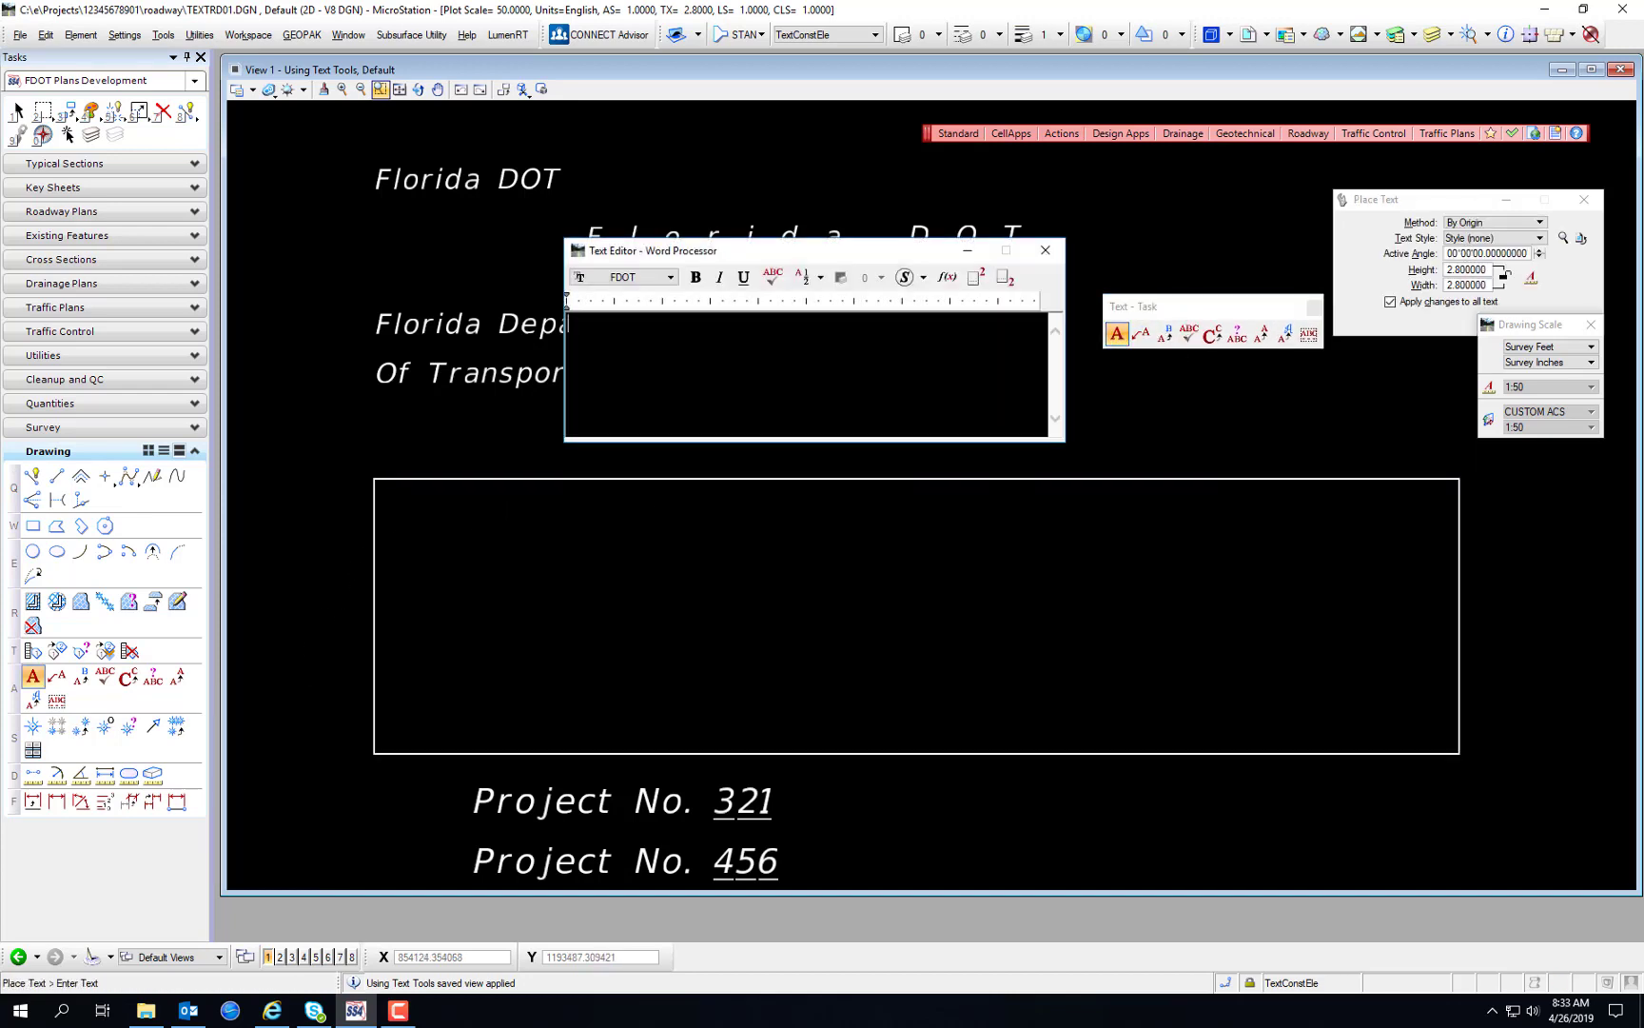
pyautogui.moveTo(842, 253); pyautogui.dragTo(1153, 396)
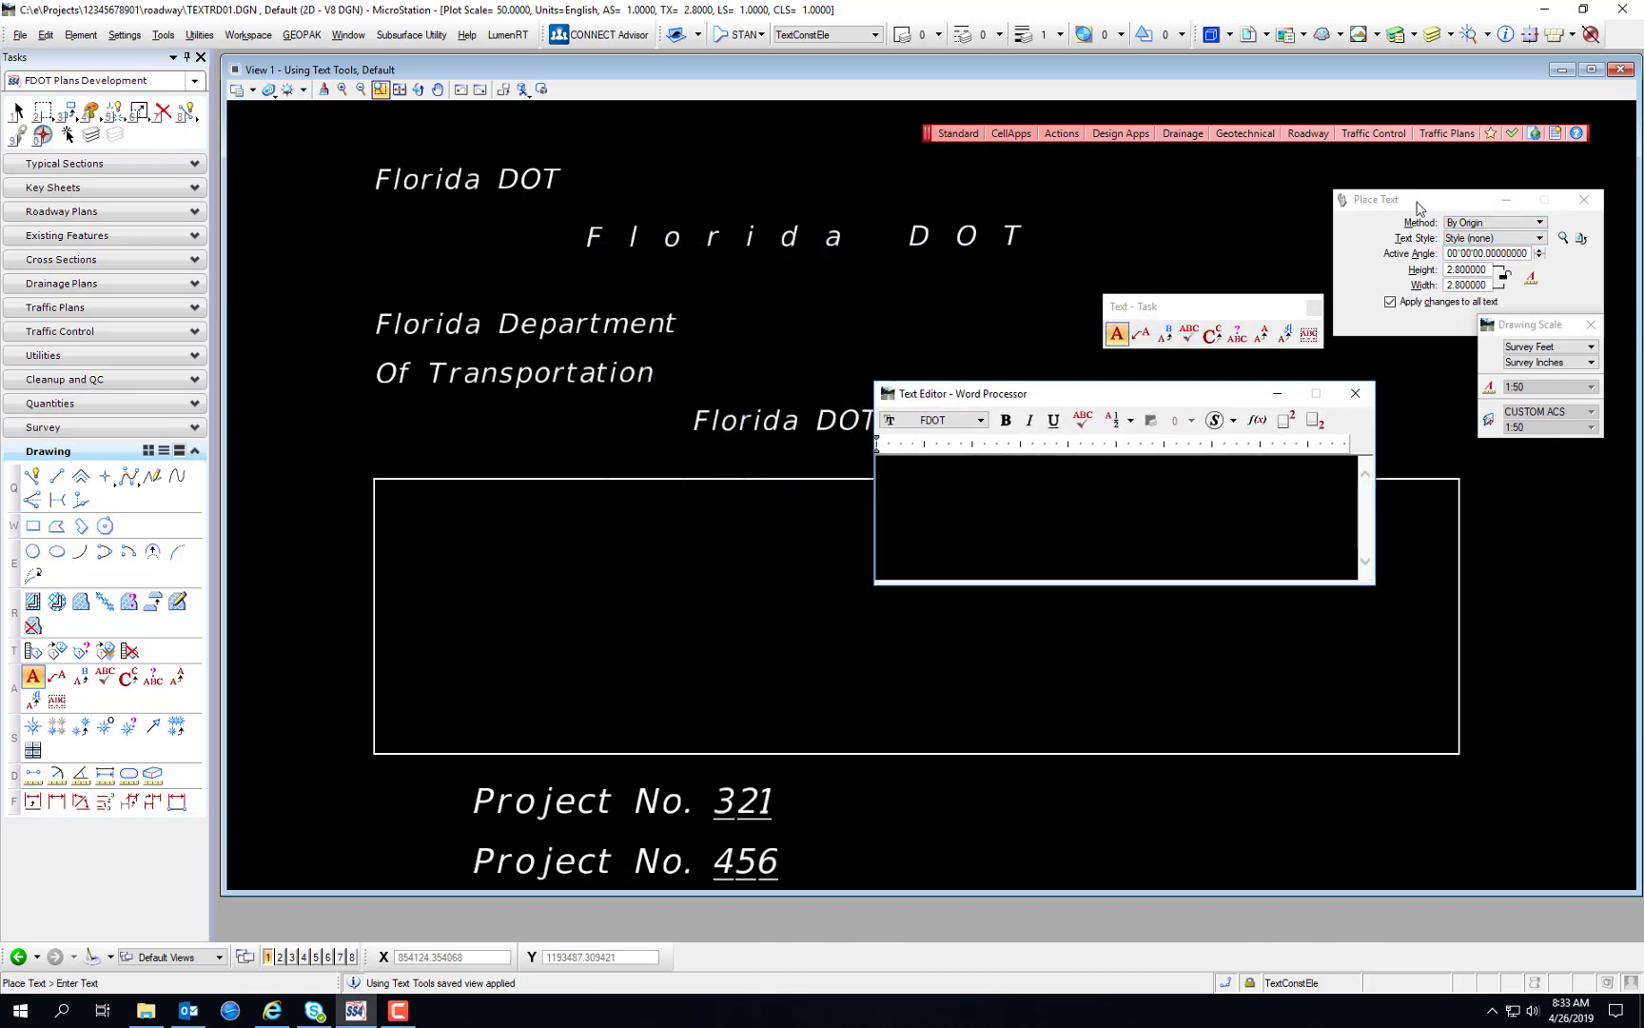
pyautogui.moveTo(1530, 326)
pyautogui.mouseDown()
pyautogui.moveTo(1533, 430)
pyautogui.moveTo(1534, 380)
pyautogui.mouseUp()
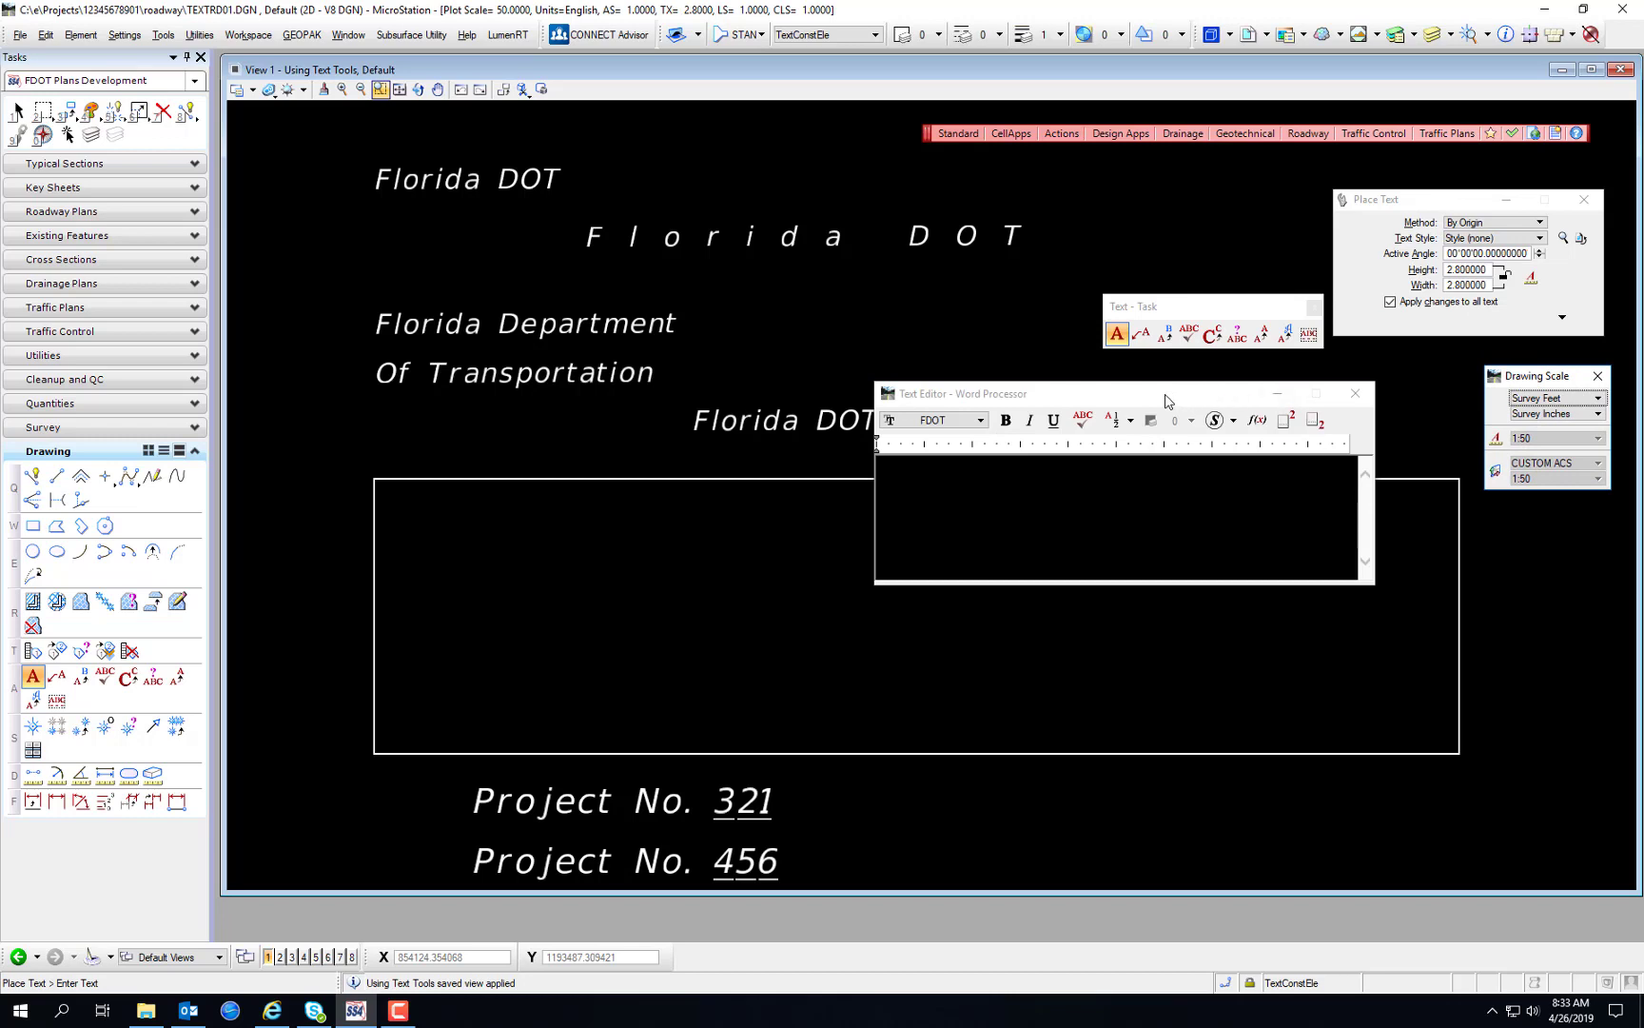
pyautogui.moveTo(1160, 396)
pyautogui.mouseDown()
pyautogui.moveTo(789, 269)
pyautogui.moveTo(864, 194)
pyautogui.moveTo(771, 203)
pyautogui.mouseUp()
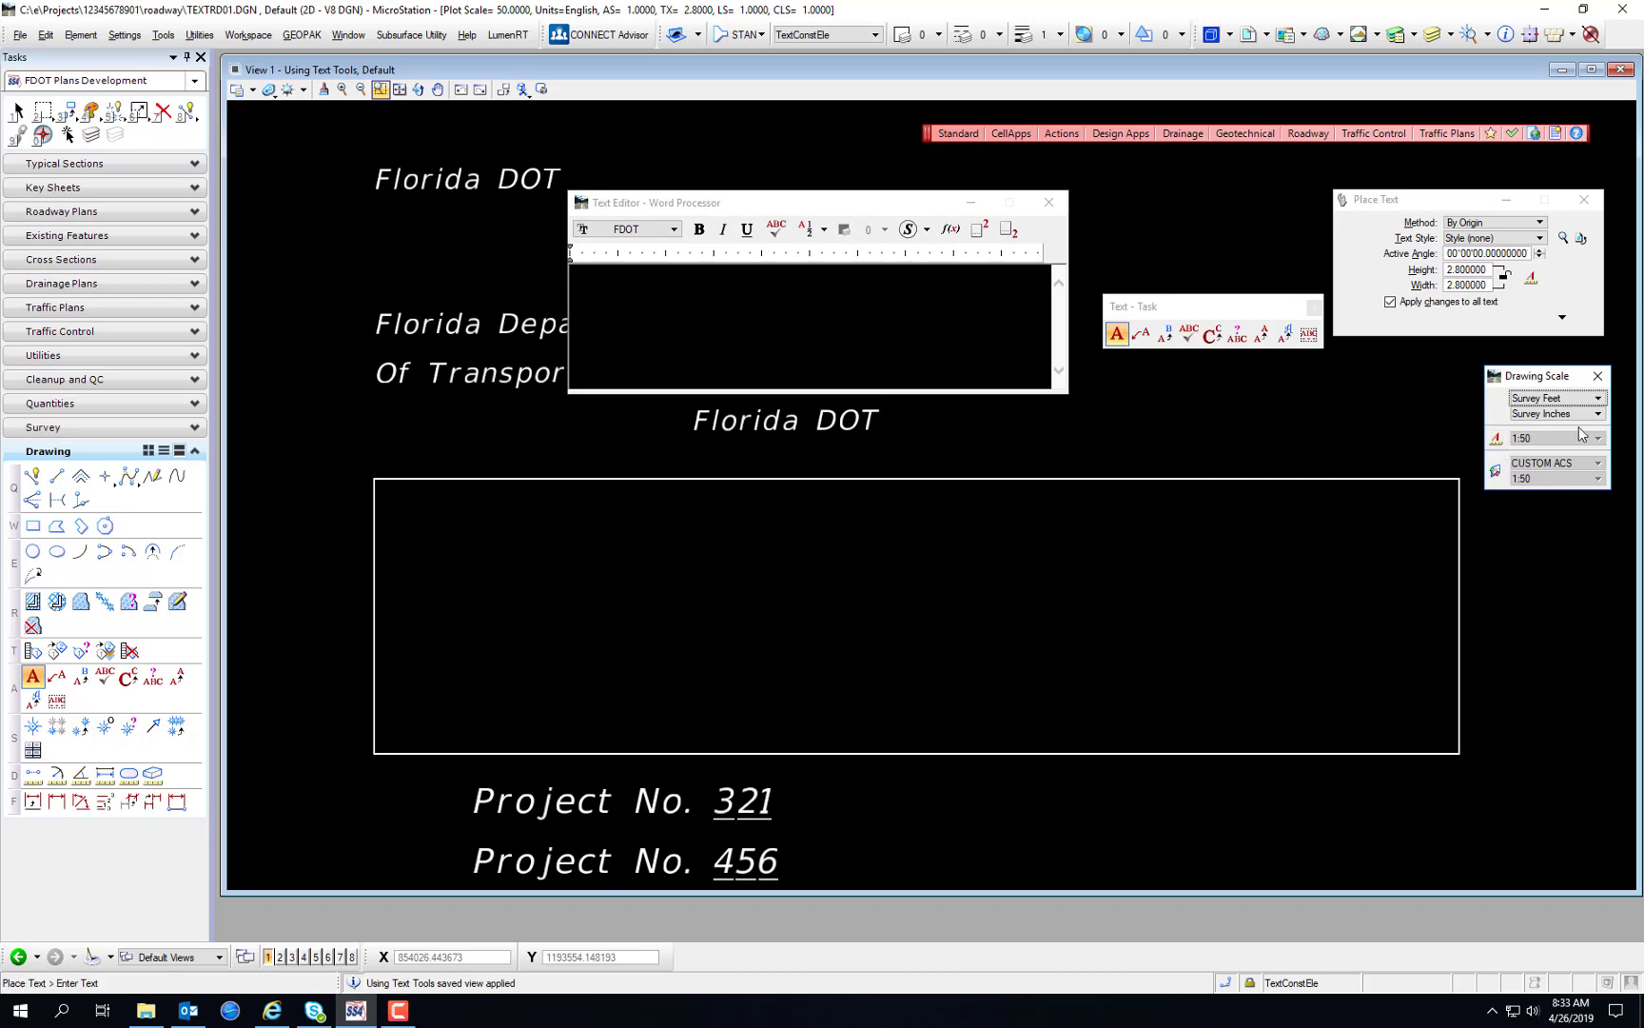
pyautogui.click(1497, 440)
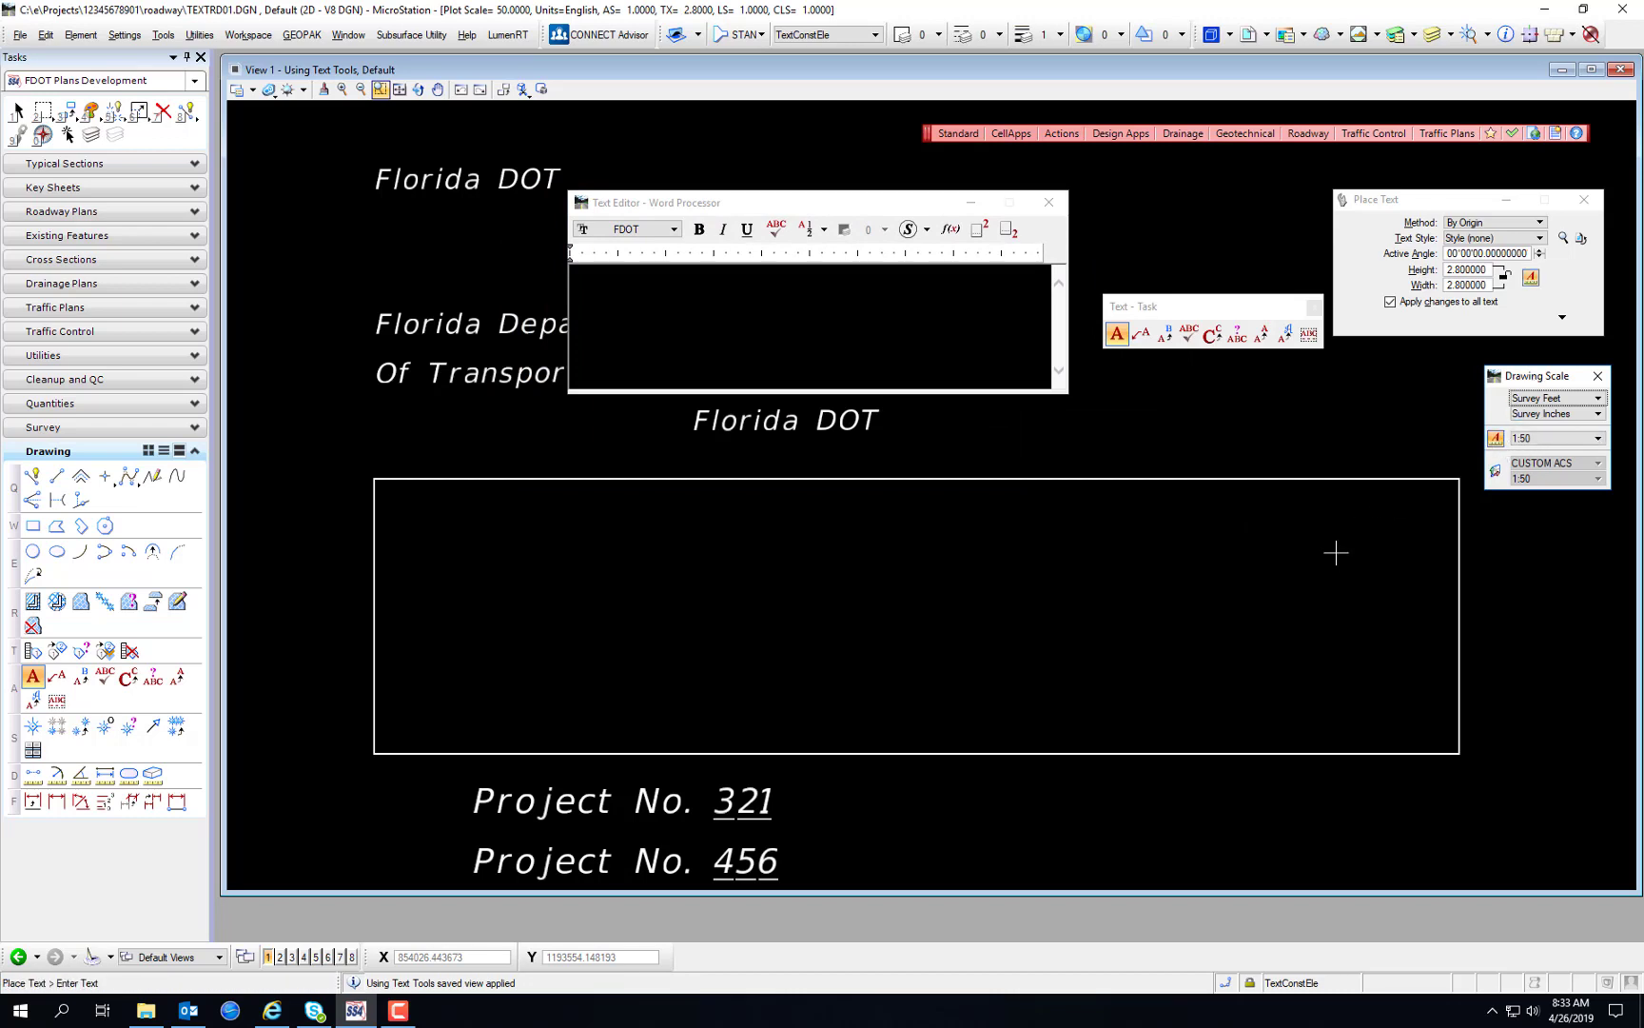
pyautogui.click(1488, 239)
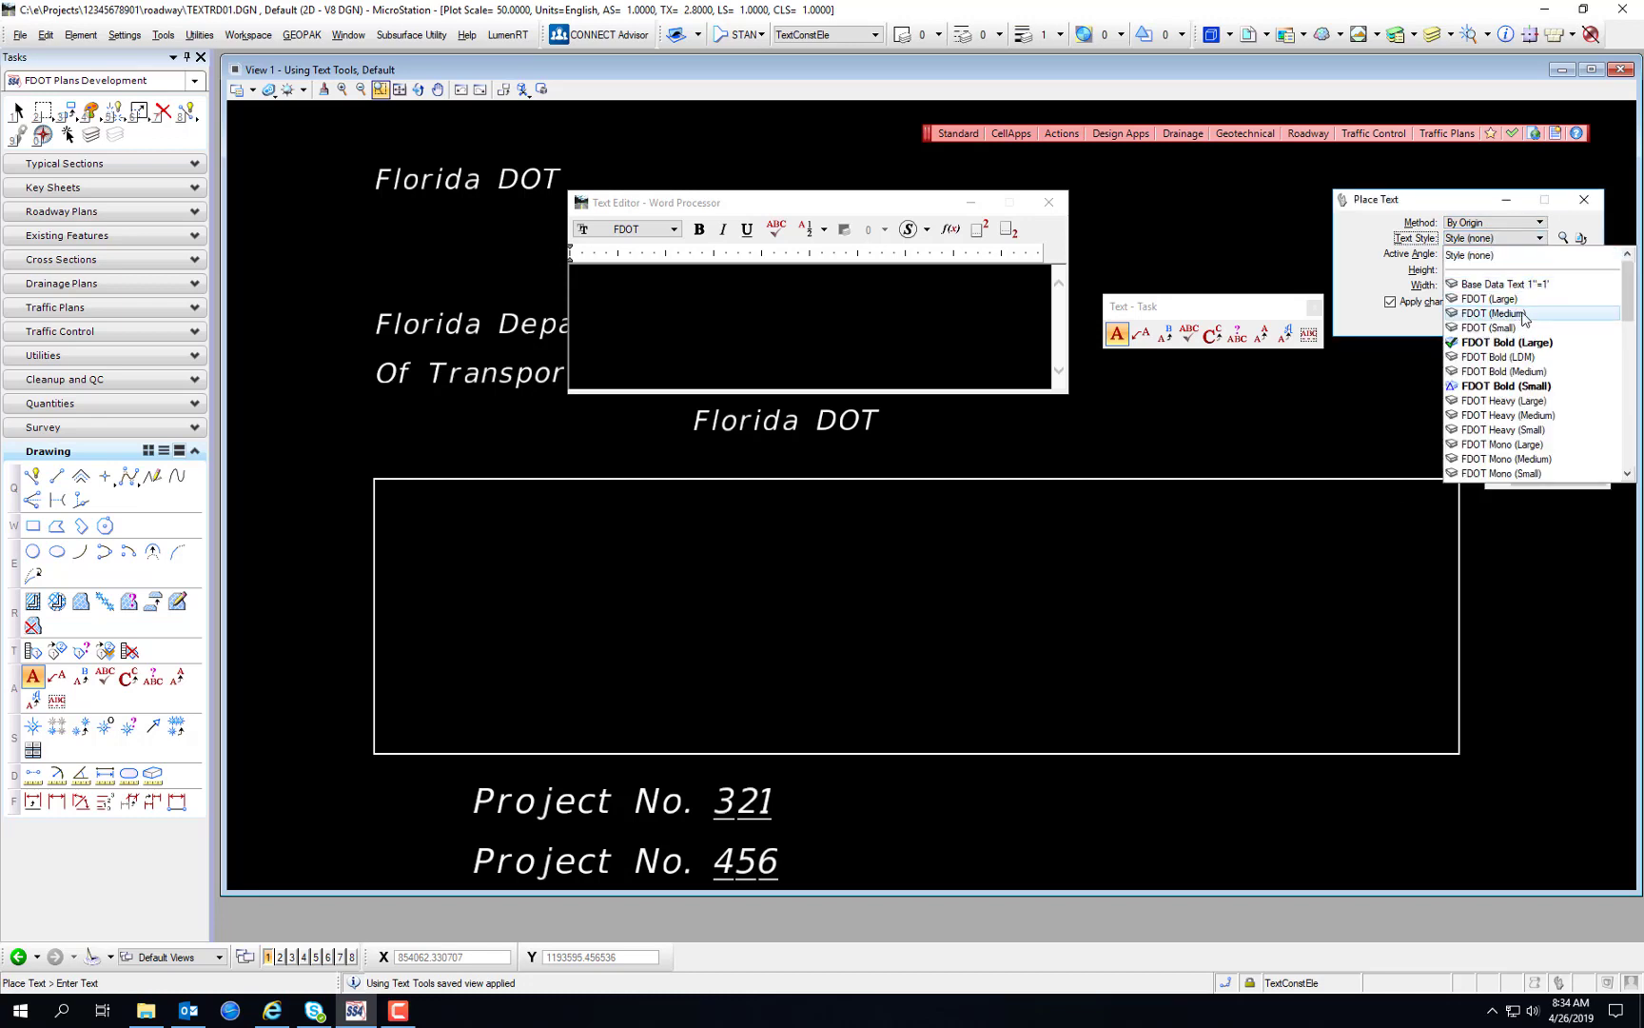
pyautogui.click(1521, 372)
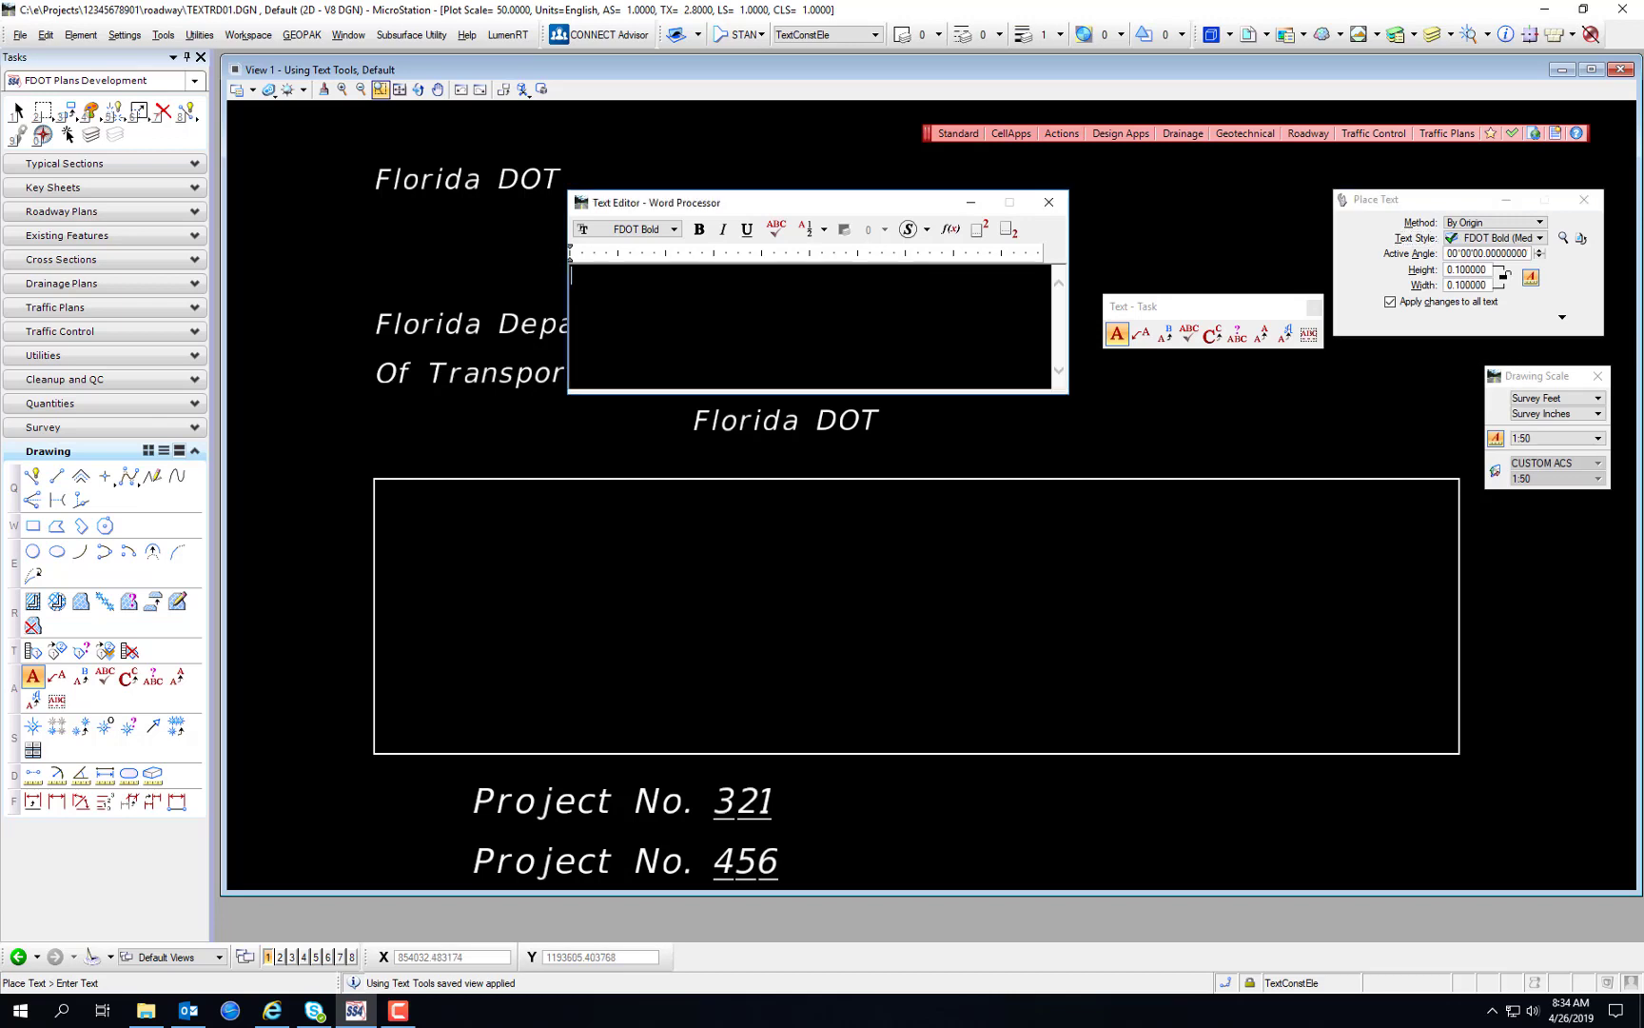
# Step: Enter 'State of Florida' / 'Department of Transportation' with Center Center justification
pyautogui.write('State of Florida')
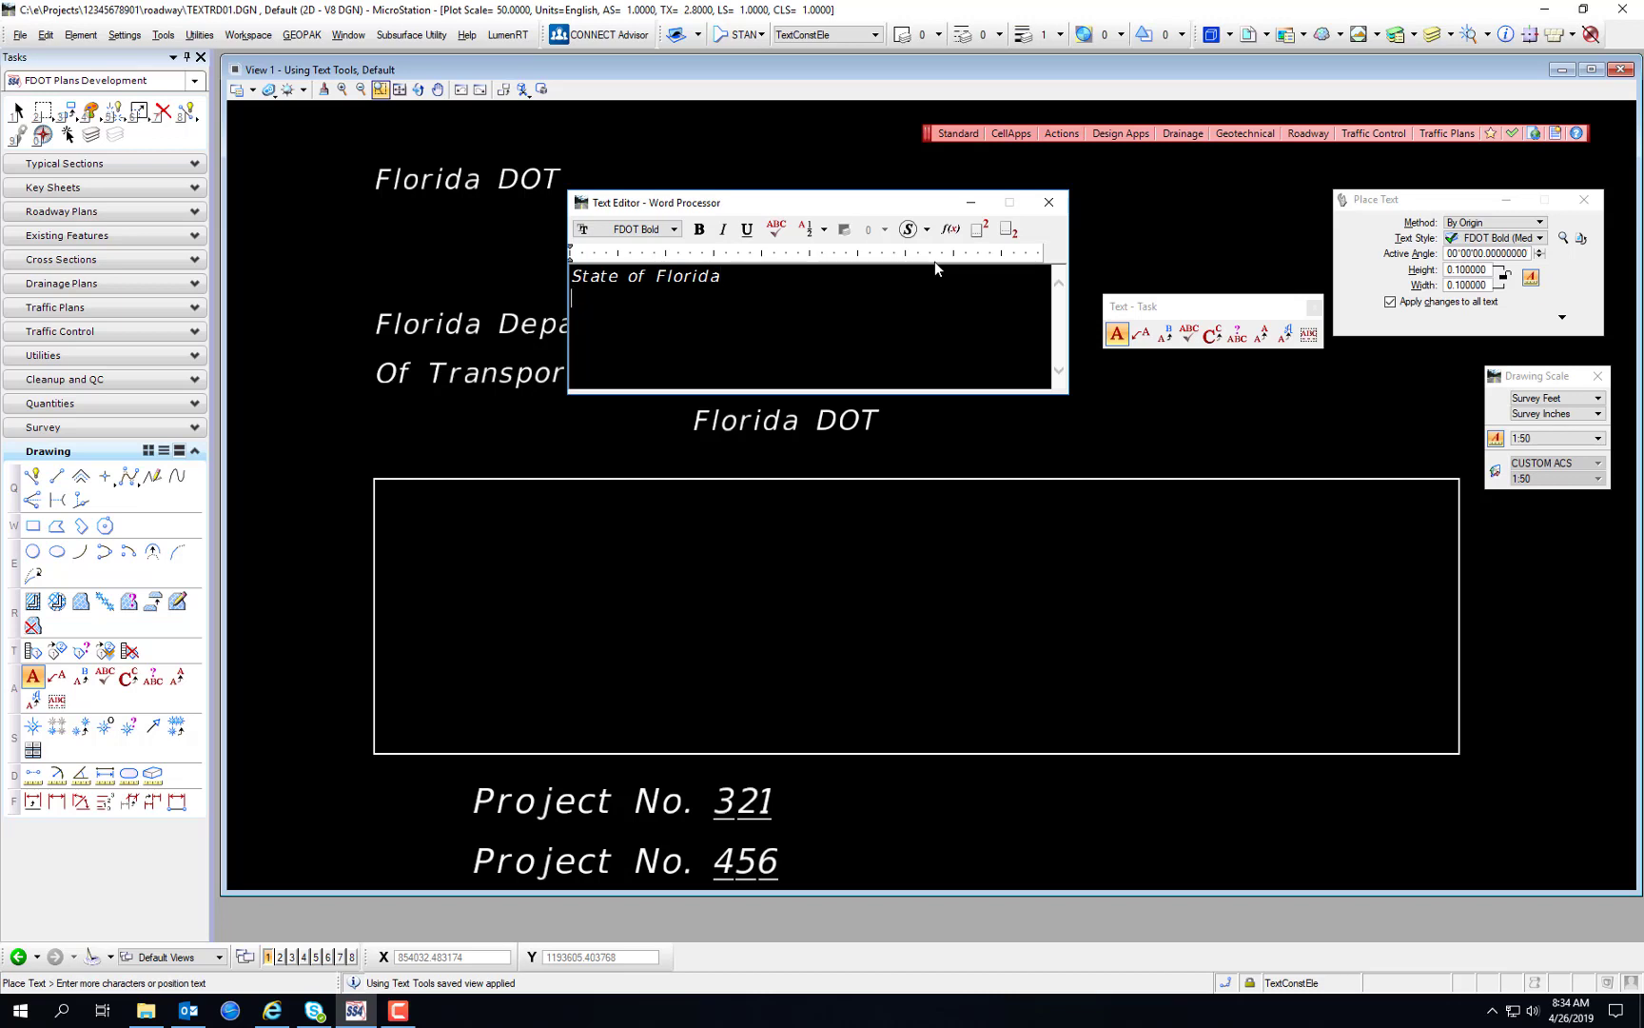
pyautogui.write('Department of Transportation')
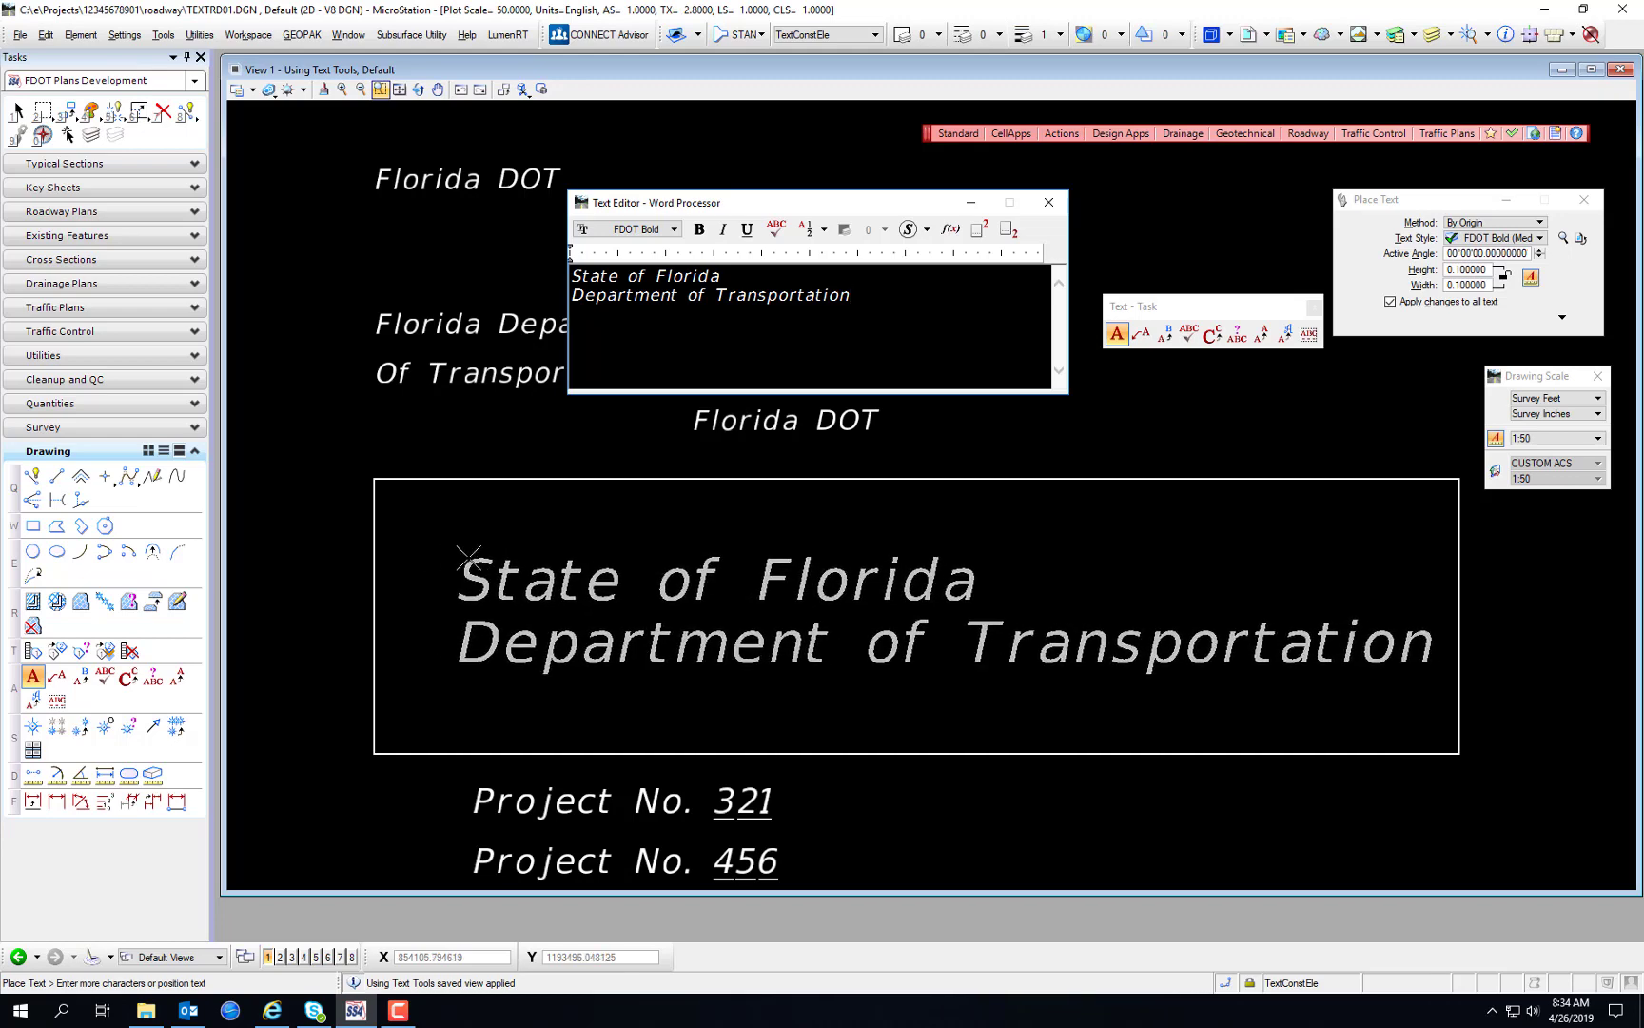
pyautogui.click(1562, 317)
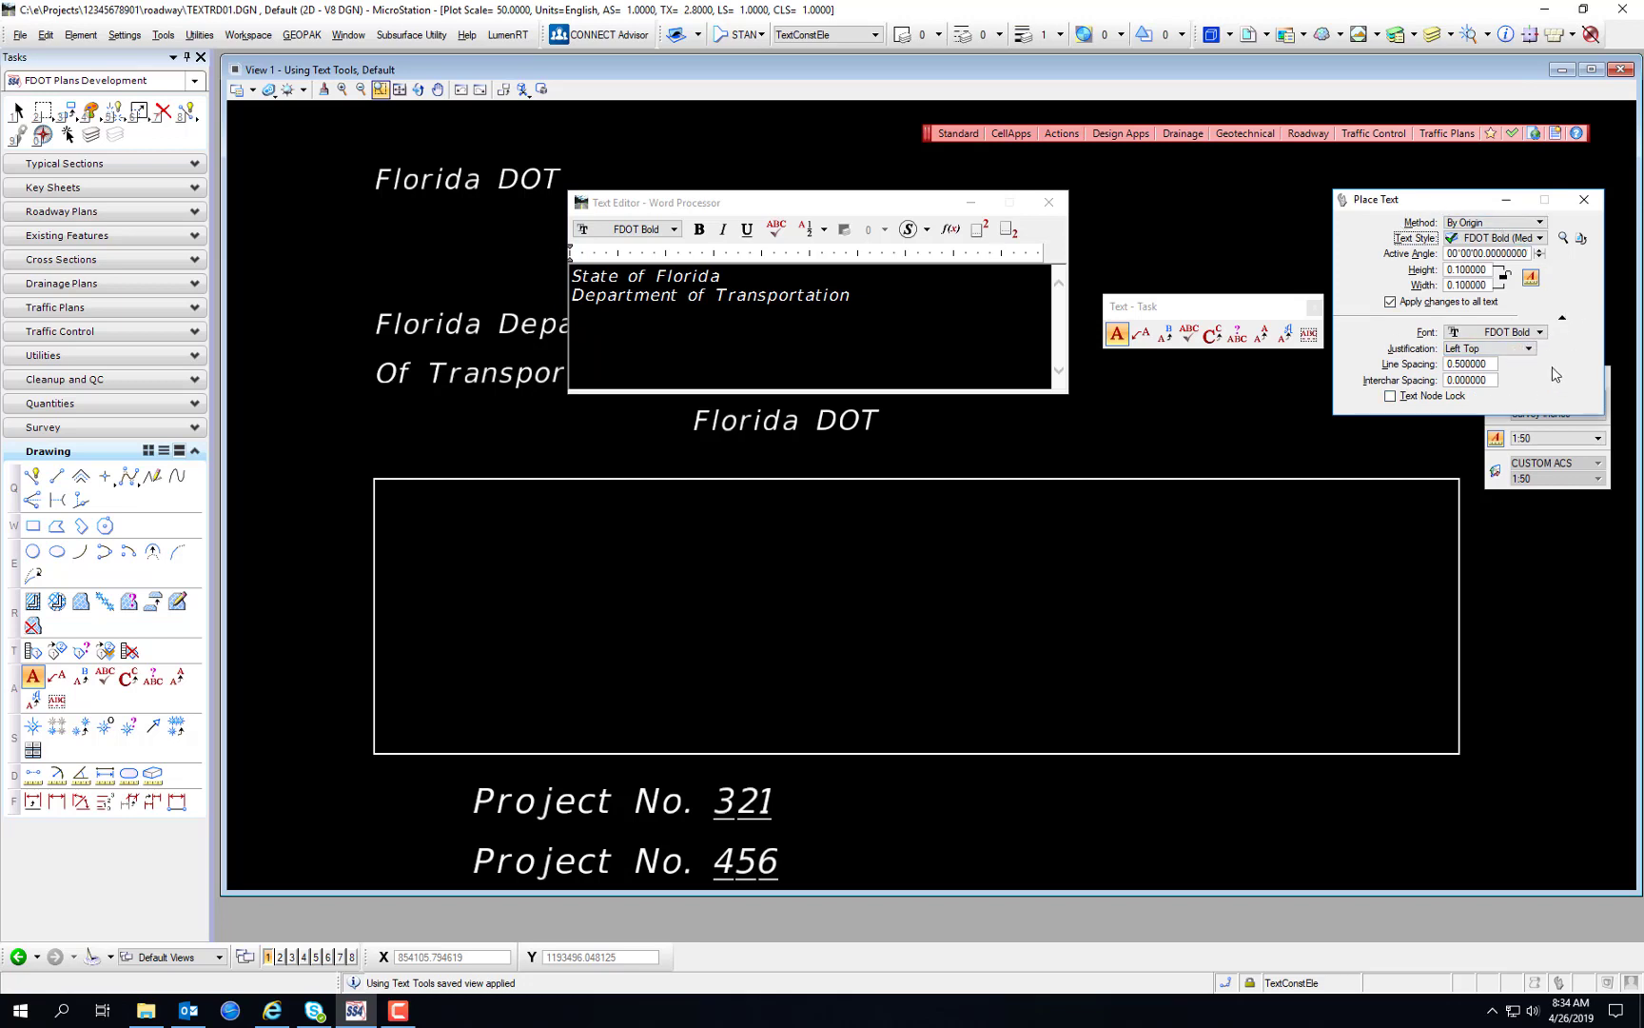
pyautogui.click(1517, 352)
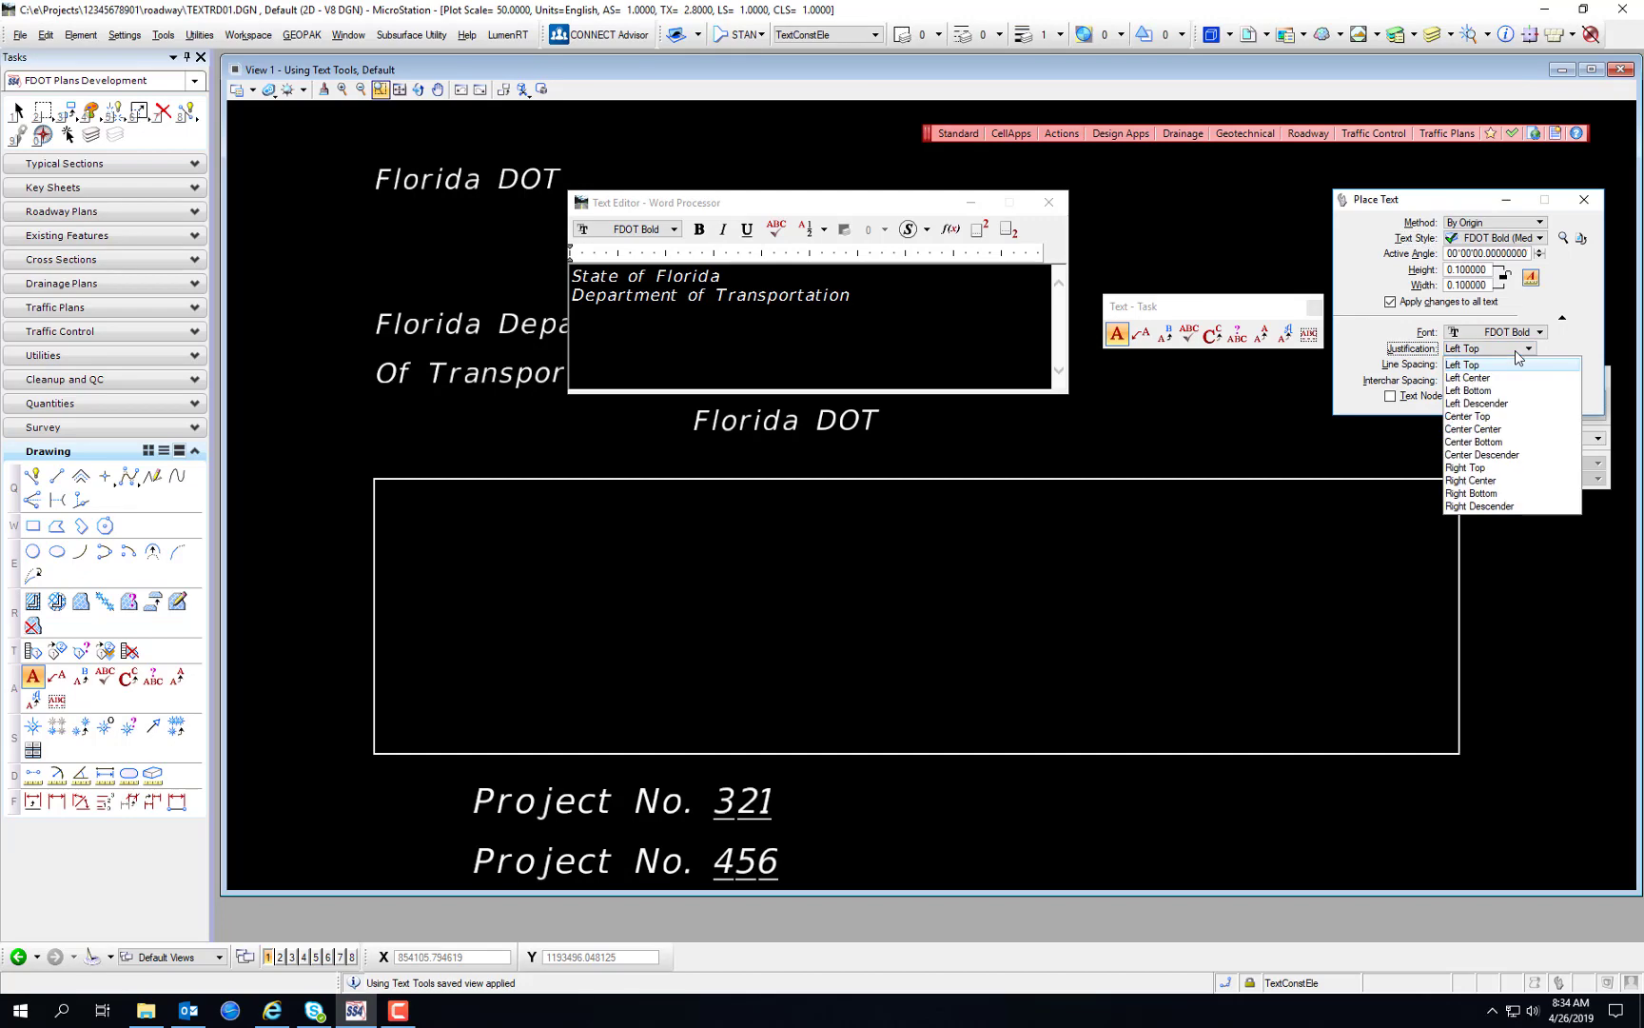
pyautogui.click(1499, 429)
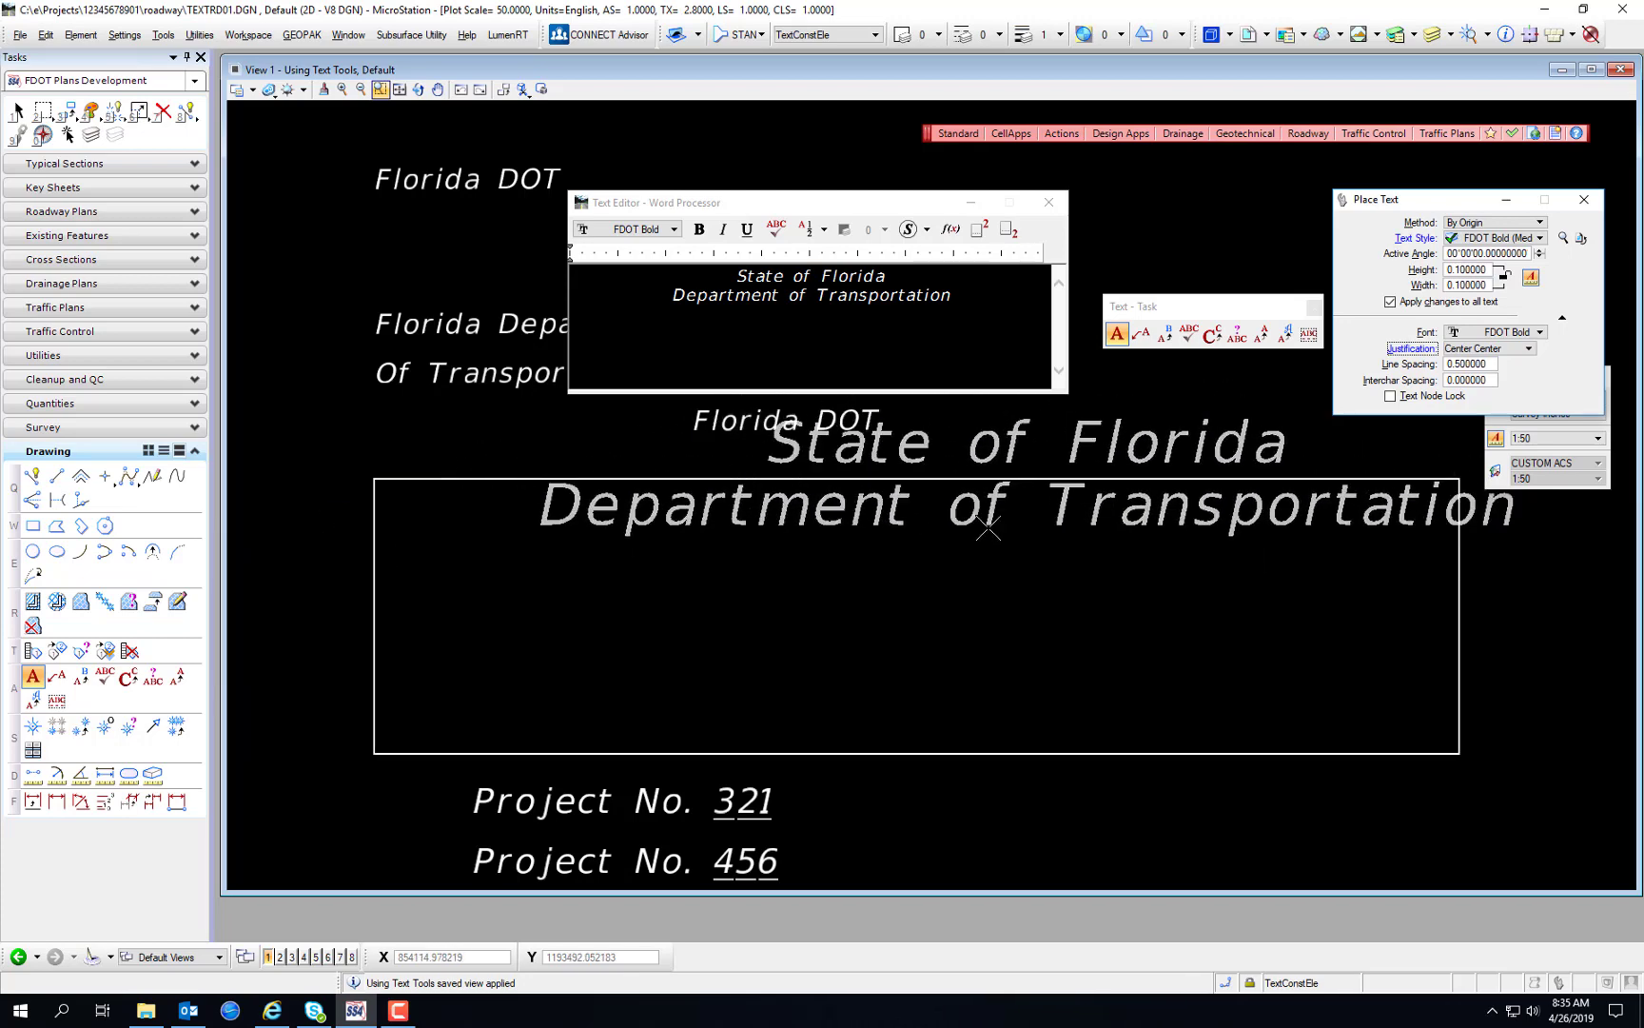
# Step: Place the two-line State of Florida / Department of Transportation text 2 units inside the rectangle's top edge
pyautogui.click(368, 959)
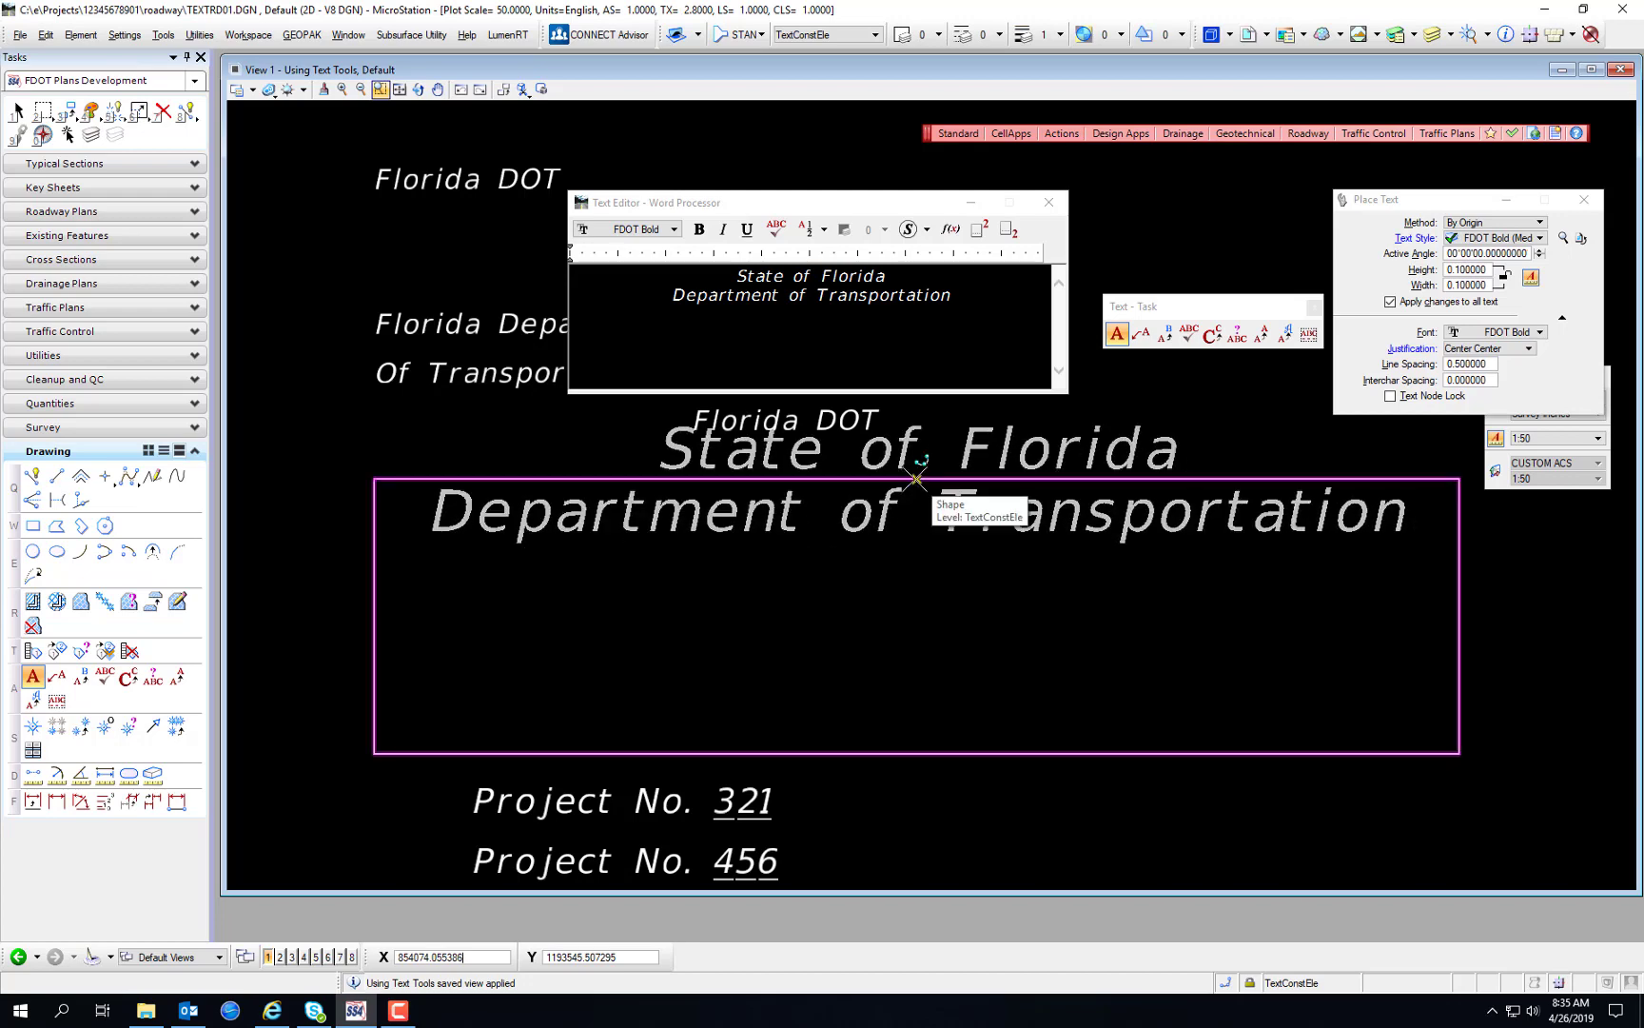
pyautogui.click(916, 479)
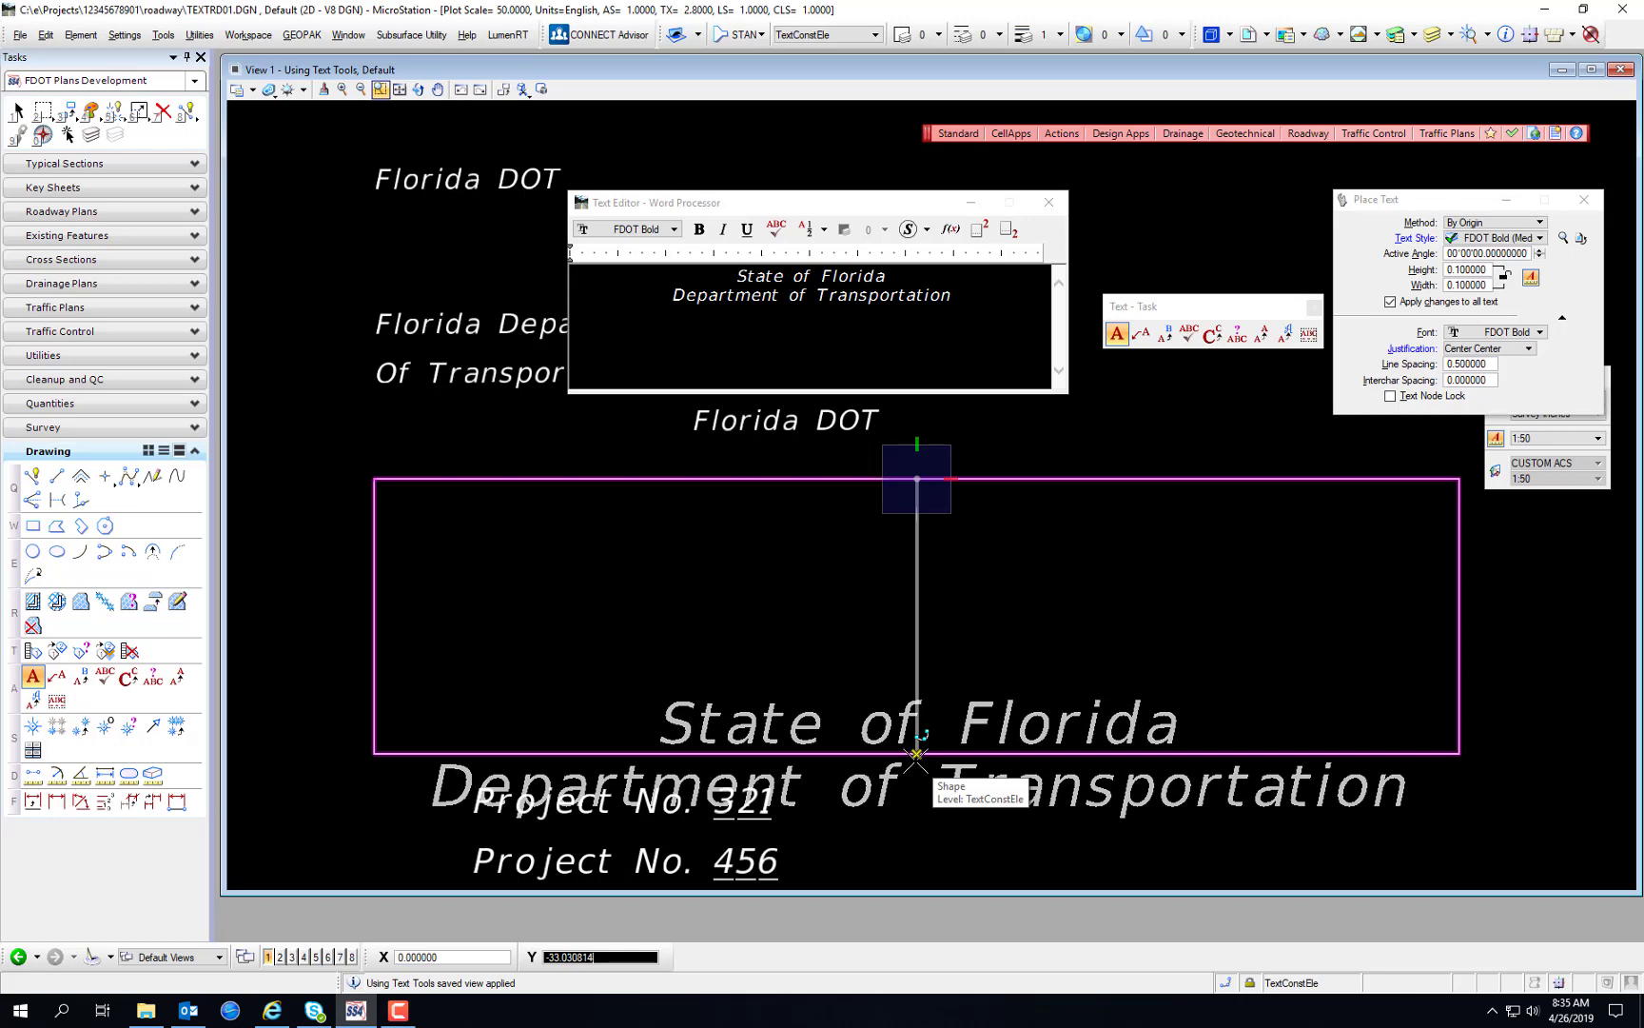
pyautogui.press('Return')
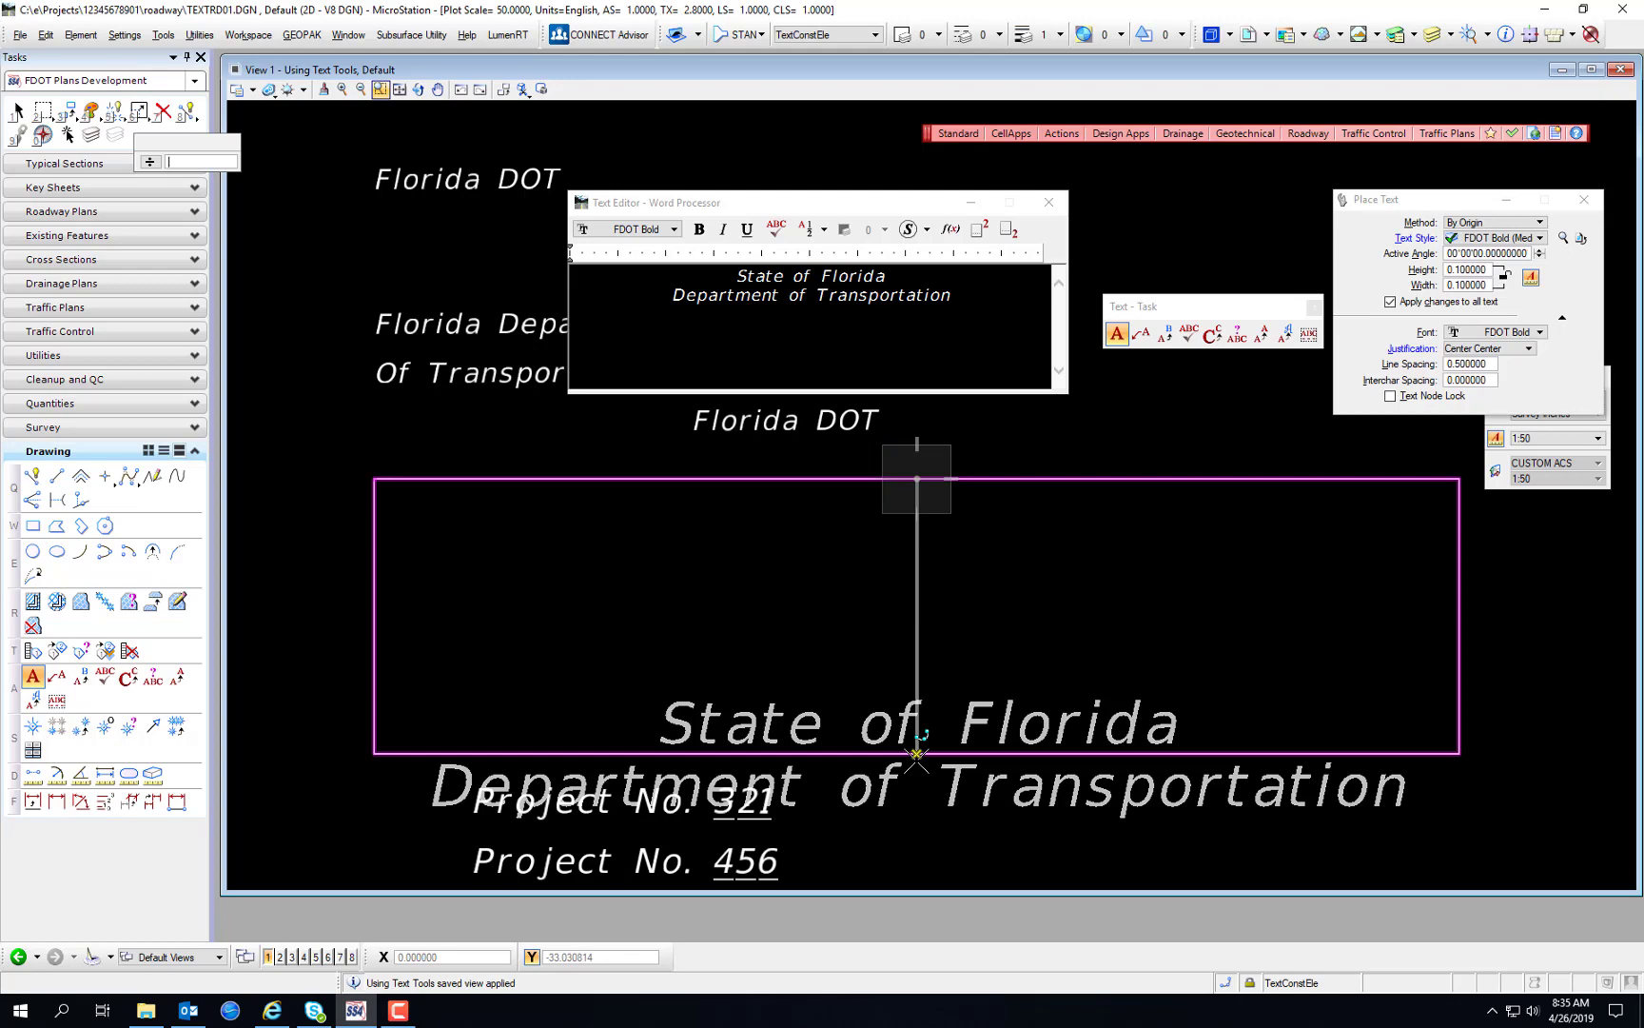
pyautogui.write('2')
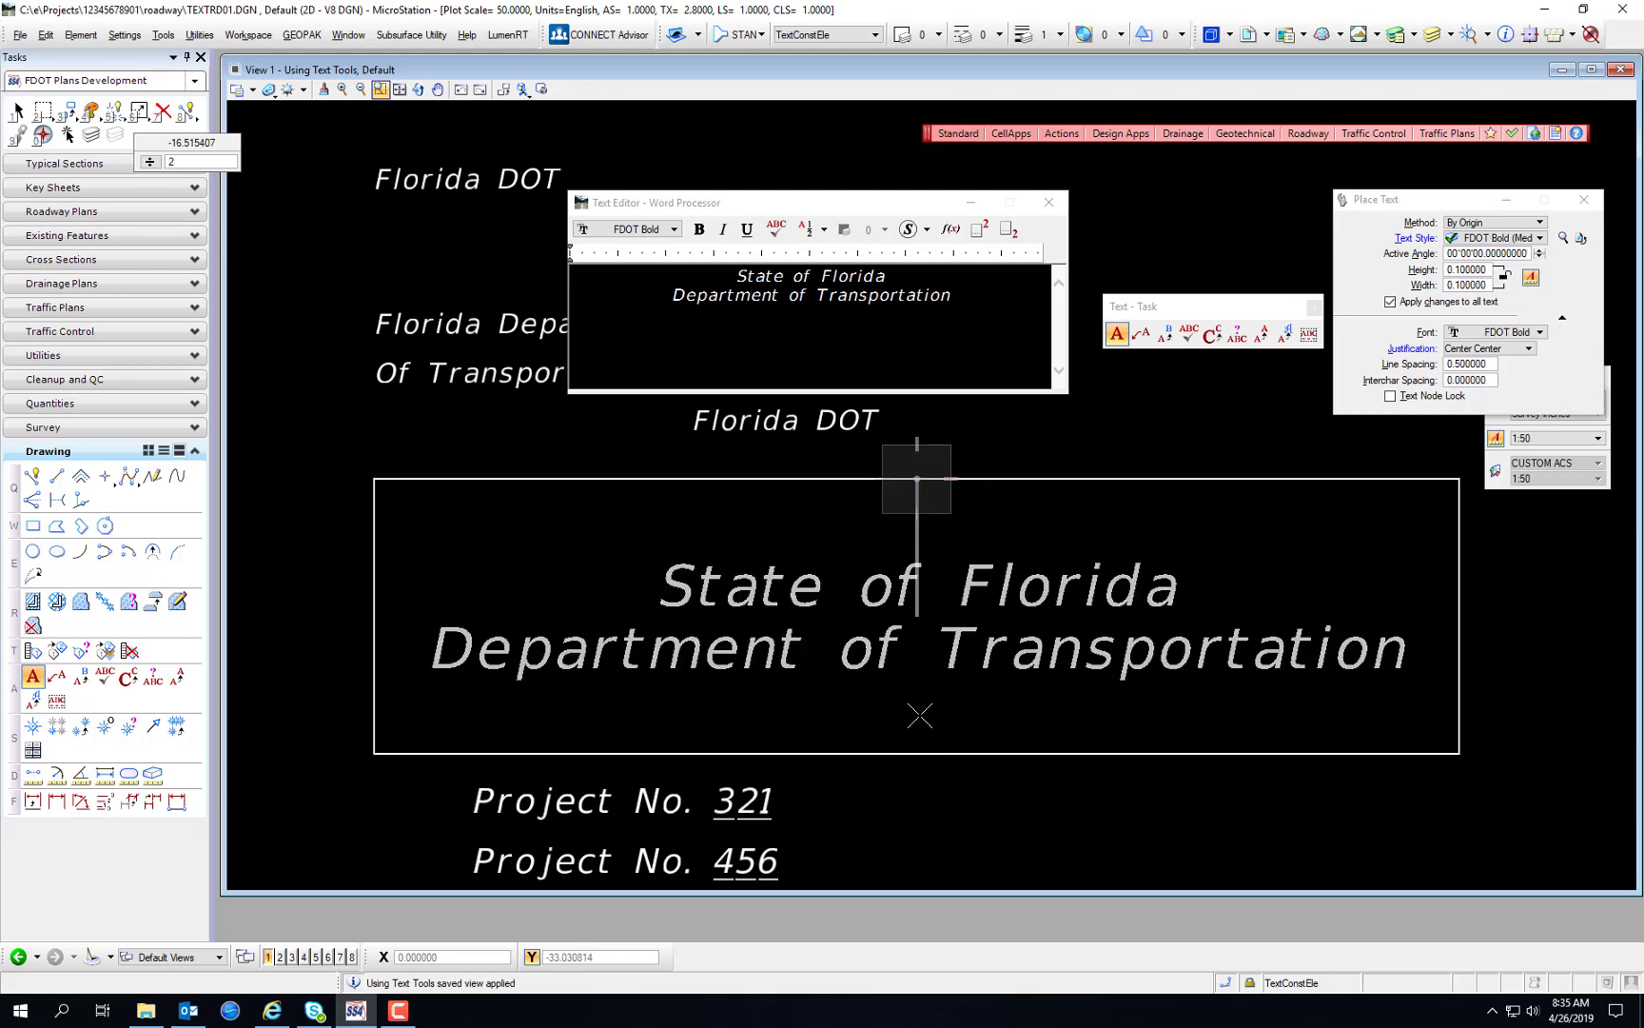
pyautogui.click(917, 442)
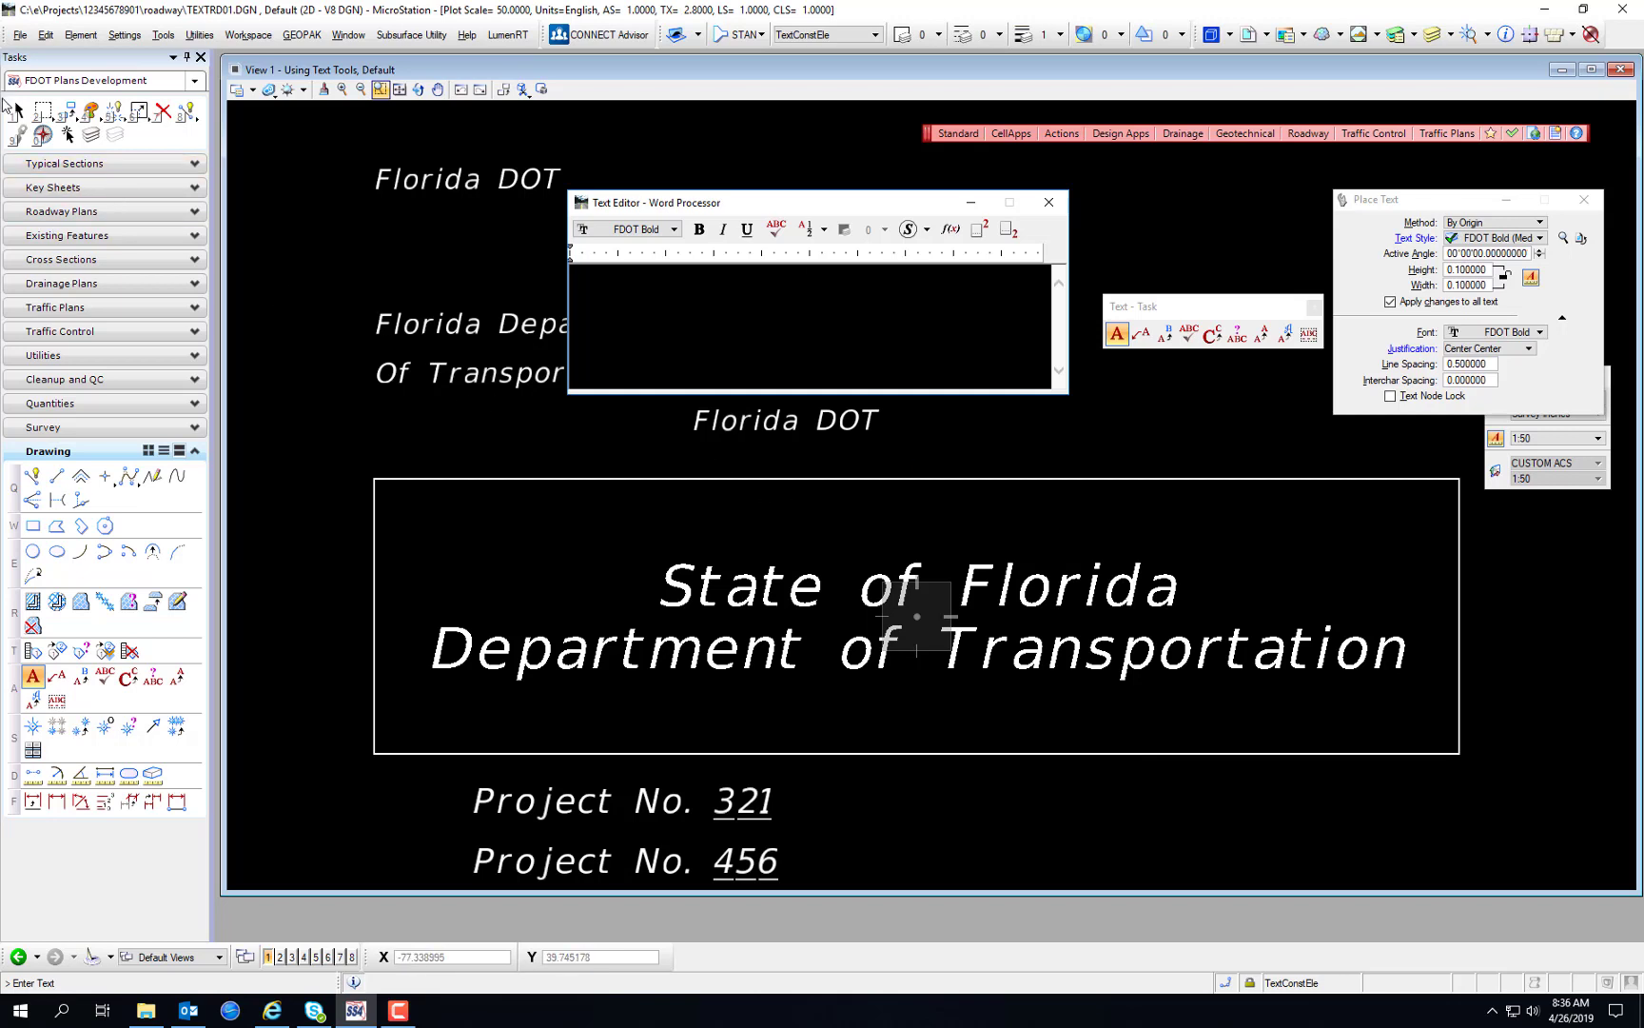
# Step: Drag the State of Florida text above and right of the rectangle, leaving the box empty
pyautogui.click(14, 110)
pyautogui.click(871, 576)
pyautogui.moveTo(870, 575); pyautogui.dragTo(1051, 302)
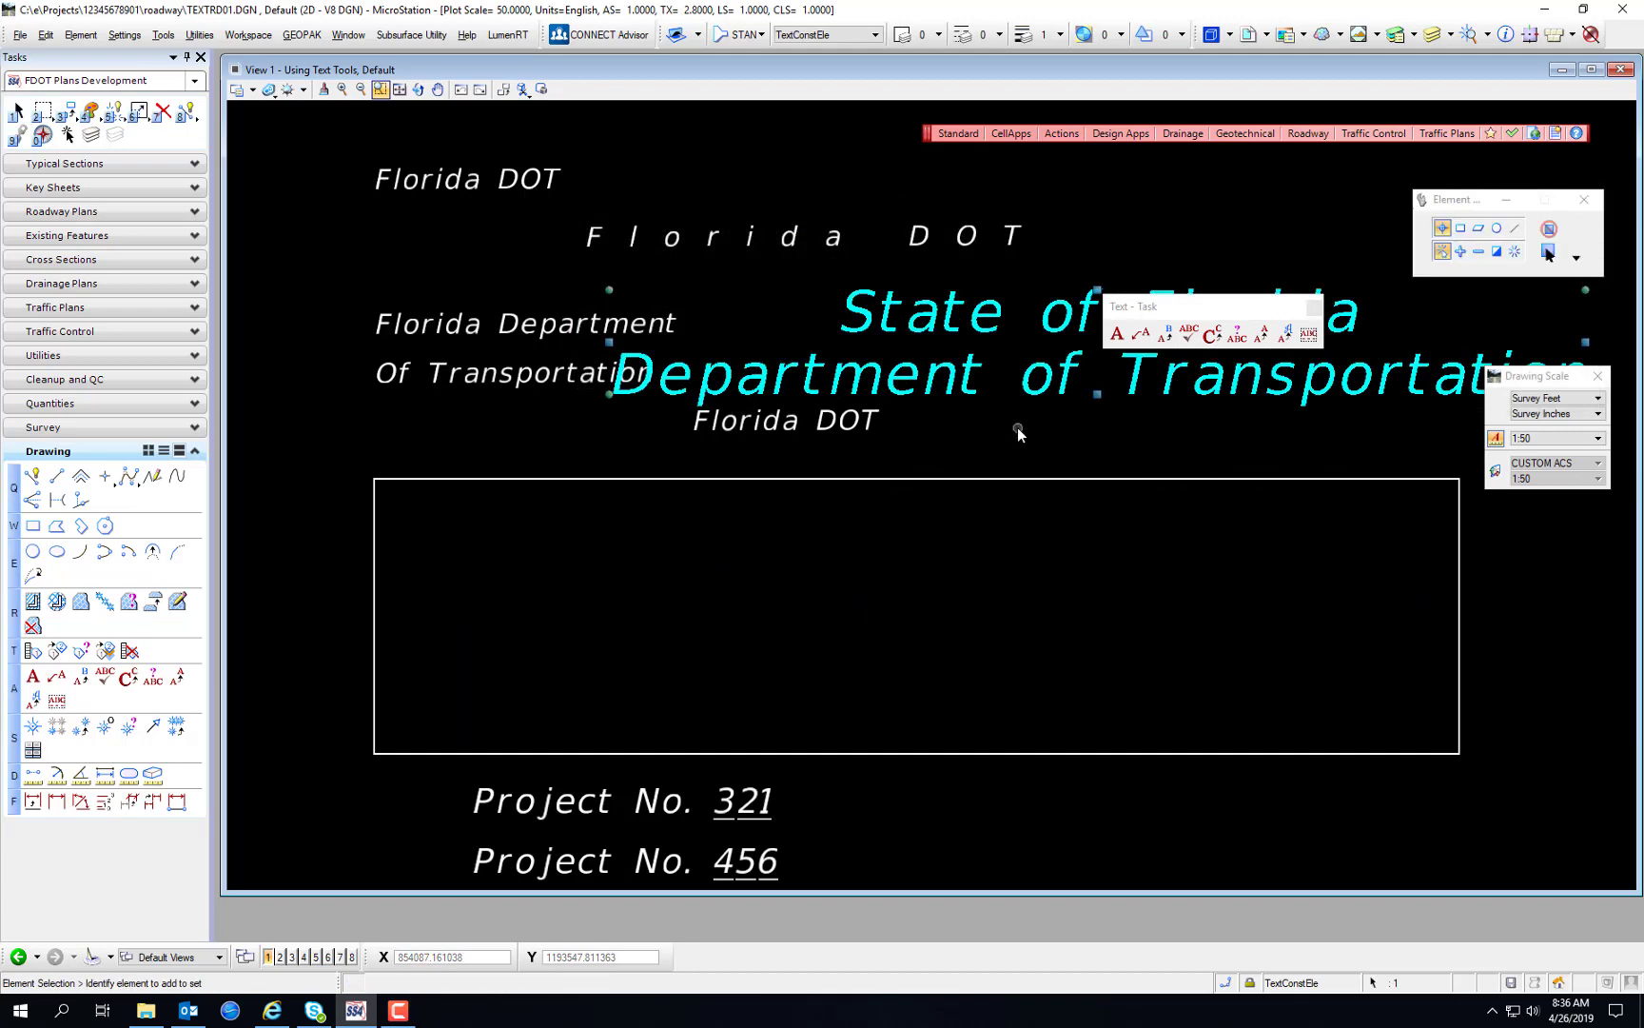
pyautogui.click(1017, 431)
pyautogui.moveTo(1199, 306); pyautogui.dragTo(1243, 165)
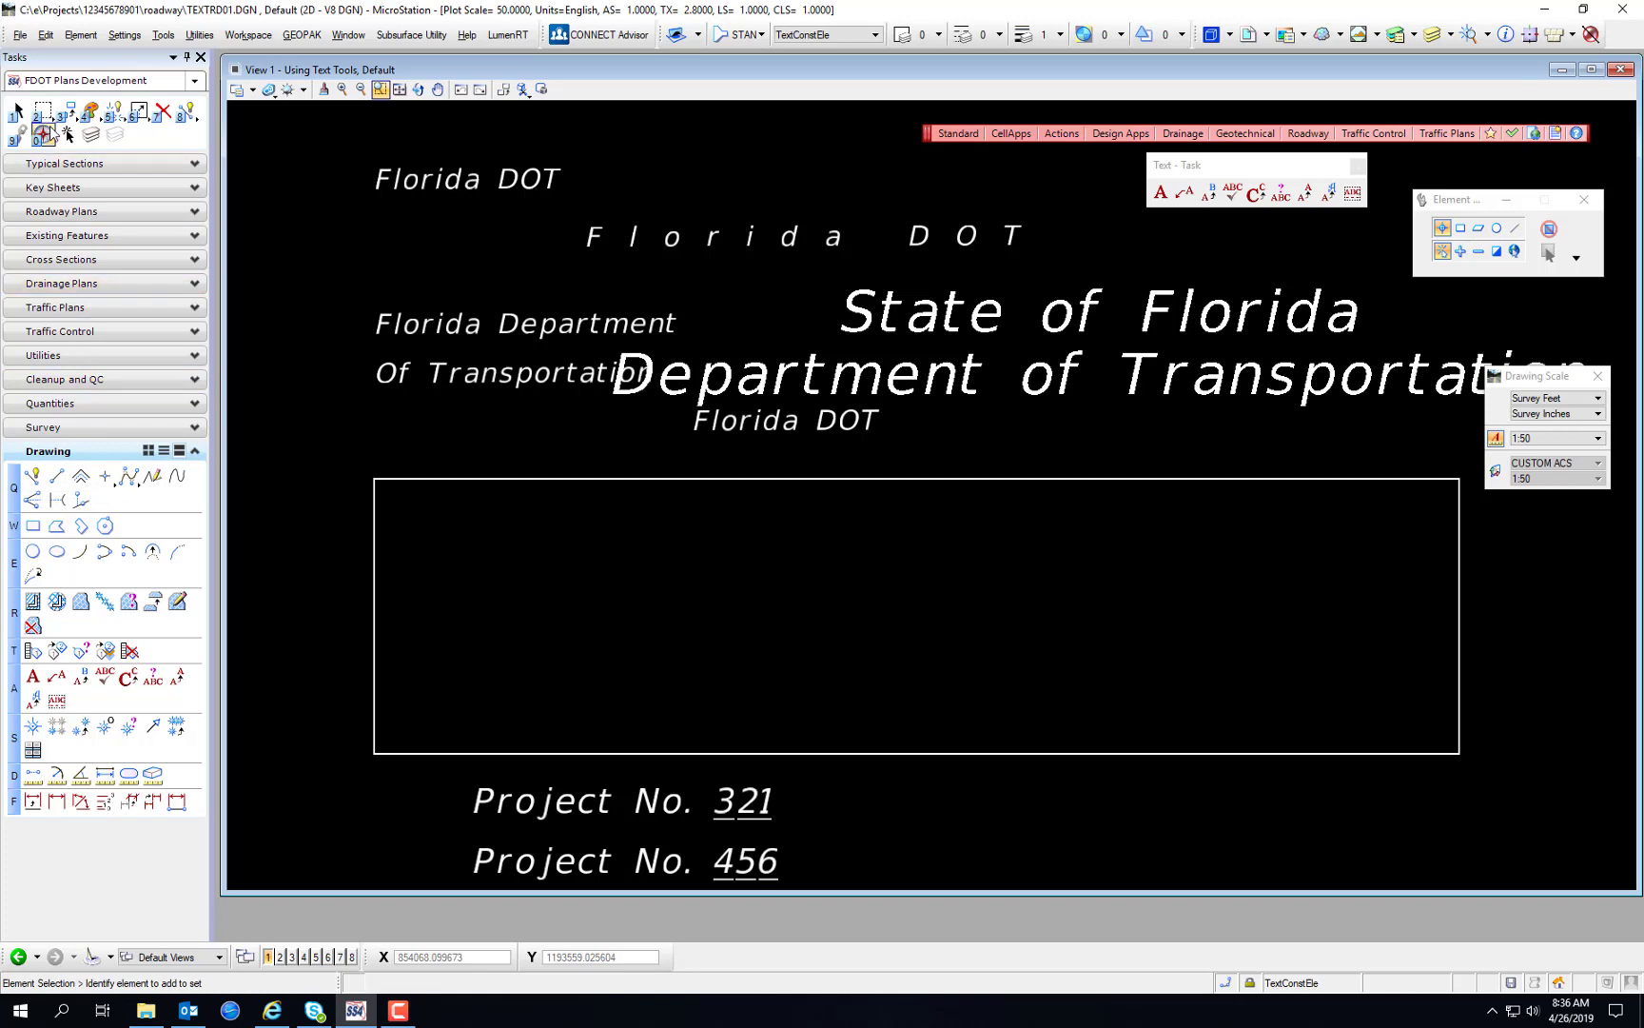
pyautogui.moveTo(68, 112); pyautogui.dragTo(95, 145)
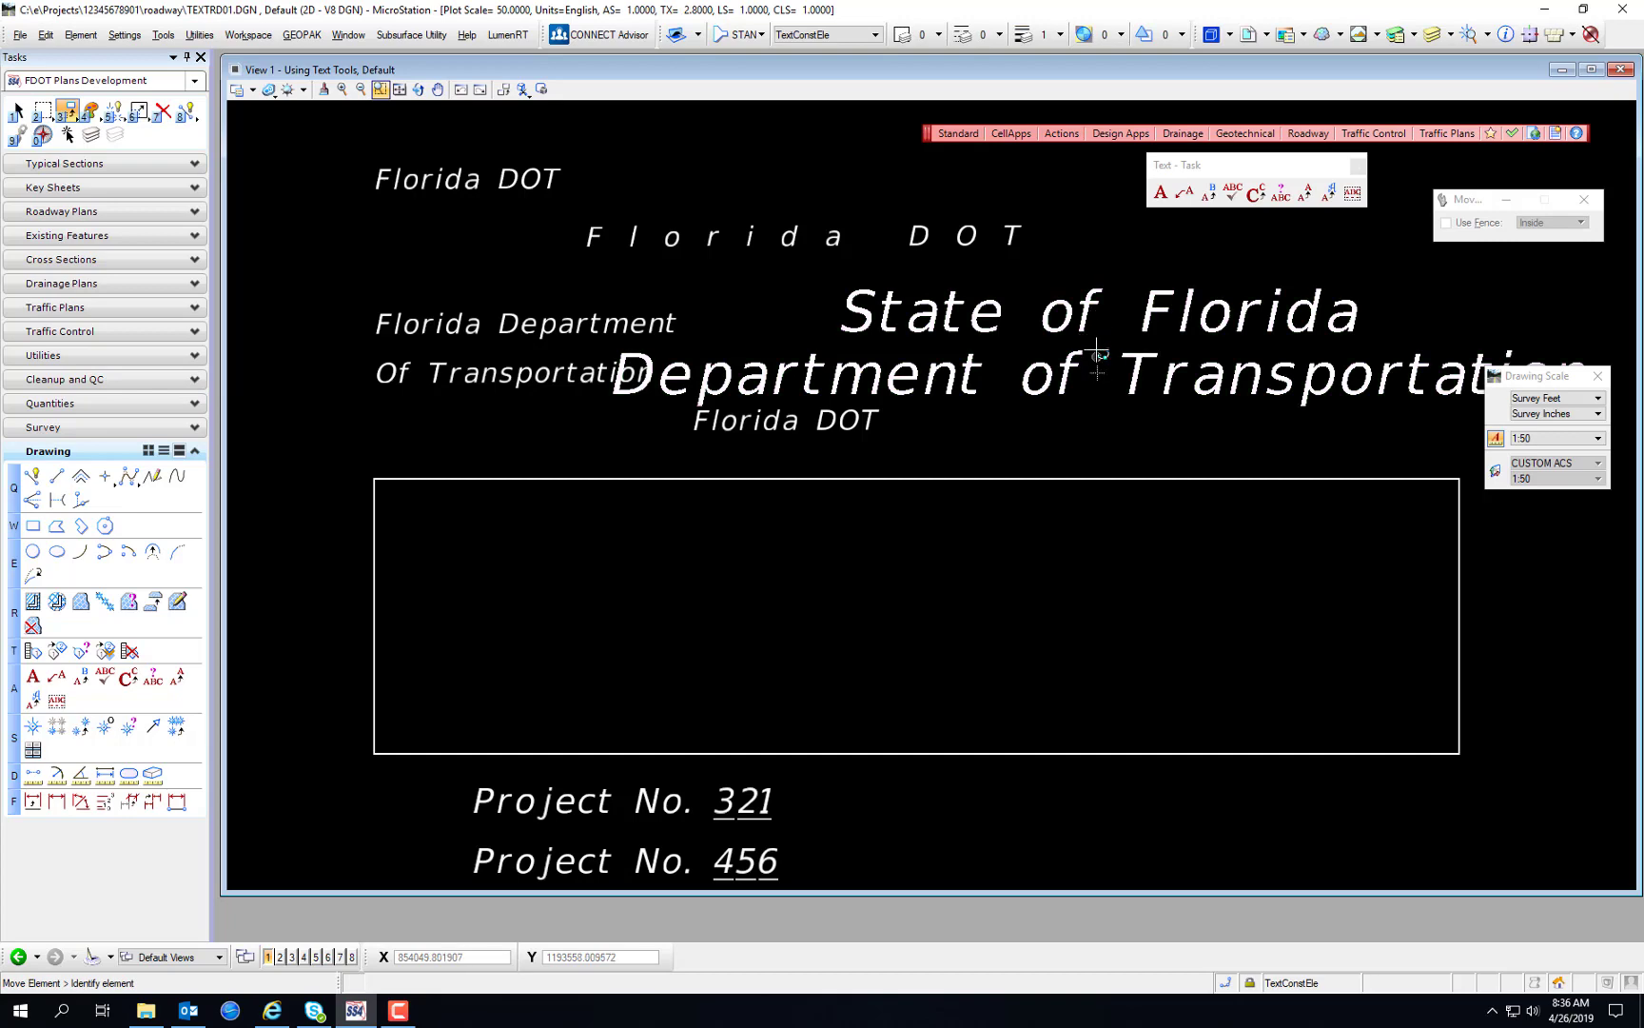
# Step: Set the snap mode to Center and move the State of Florida text to the rectangle's centre
pyautogui.click(1099, 343)
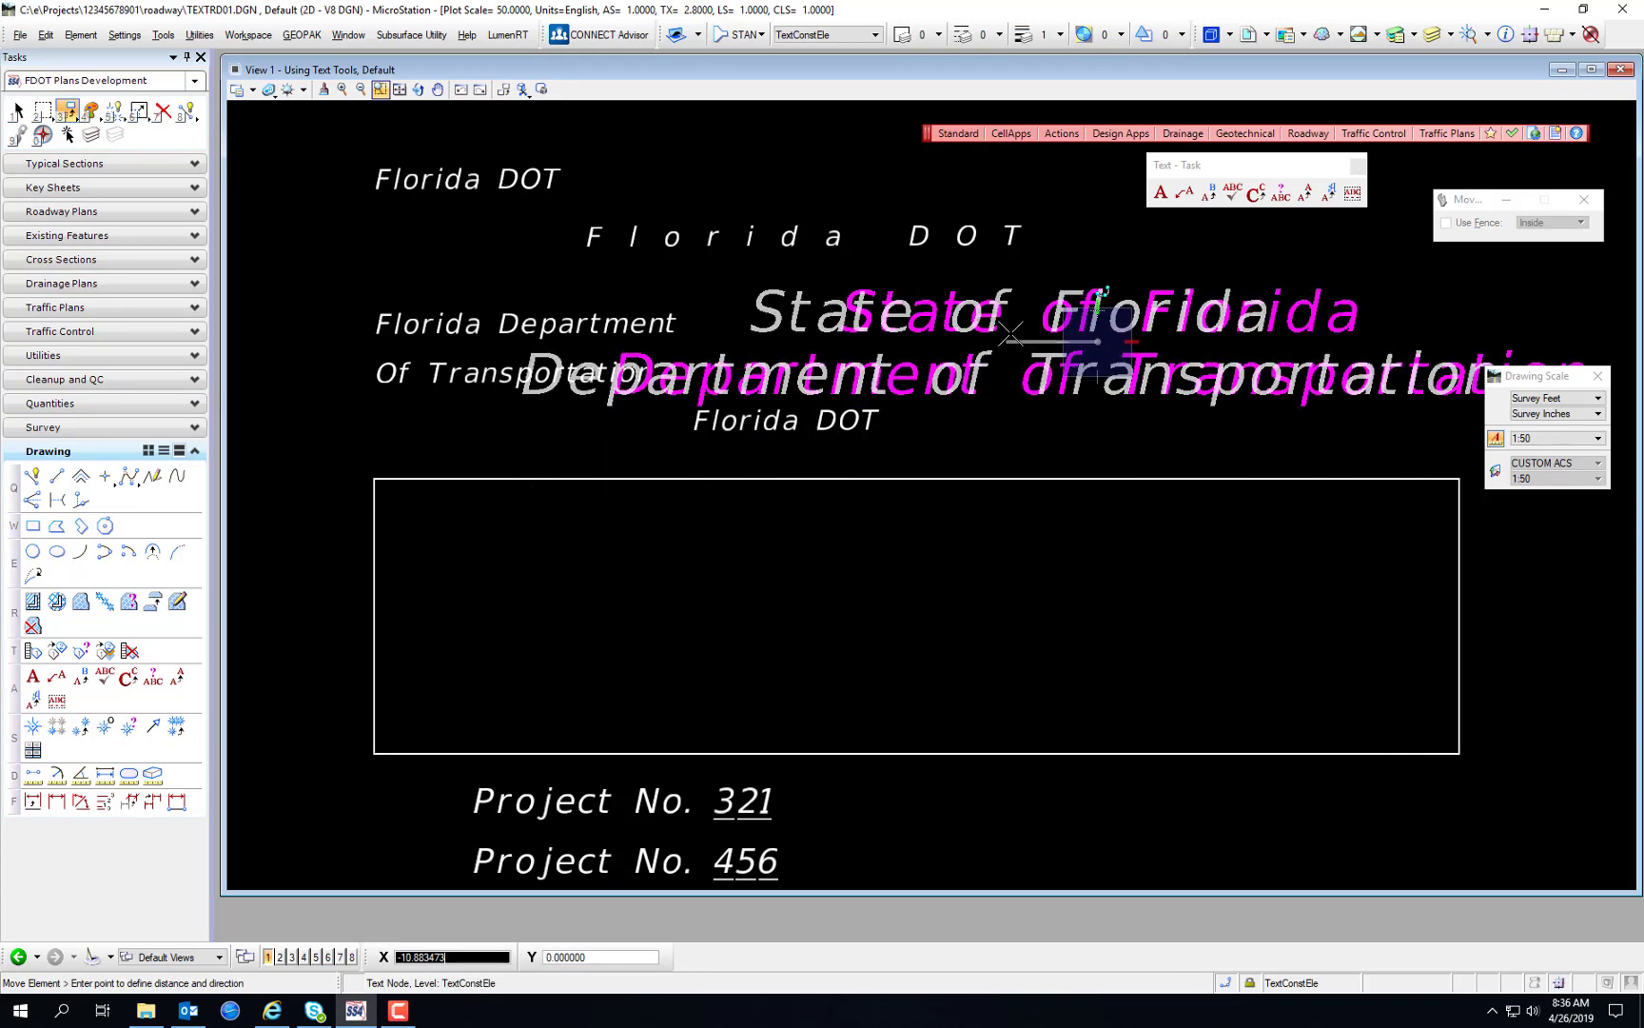
pyautogui.click(1085, 376)
pyautogui.click(1233, 980)
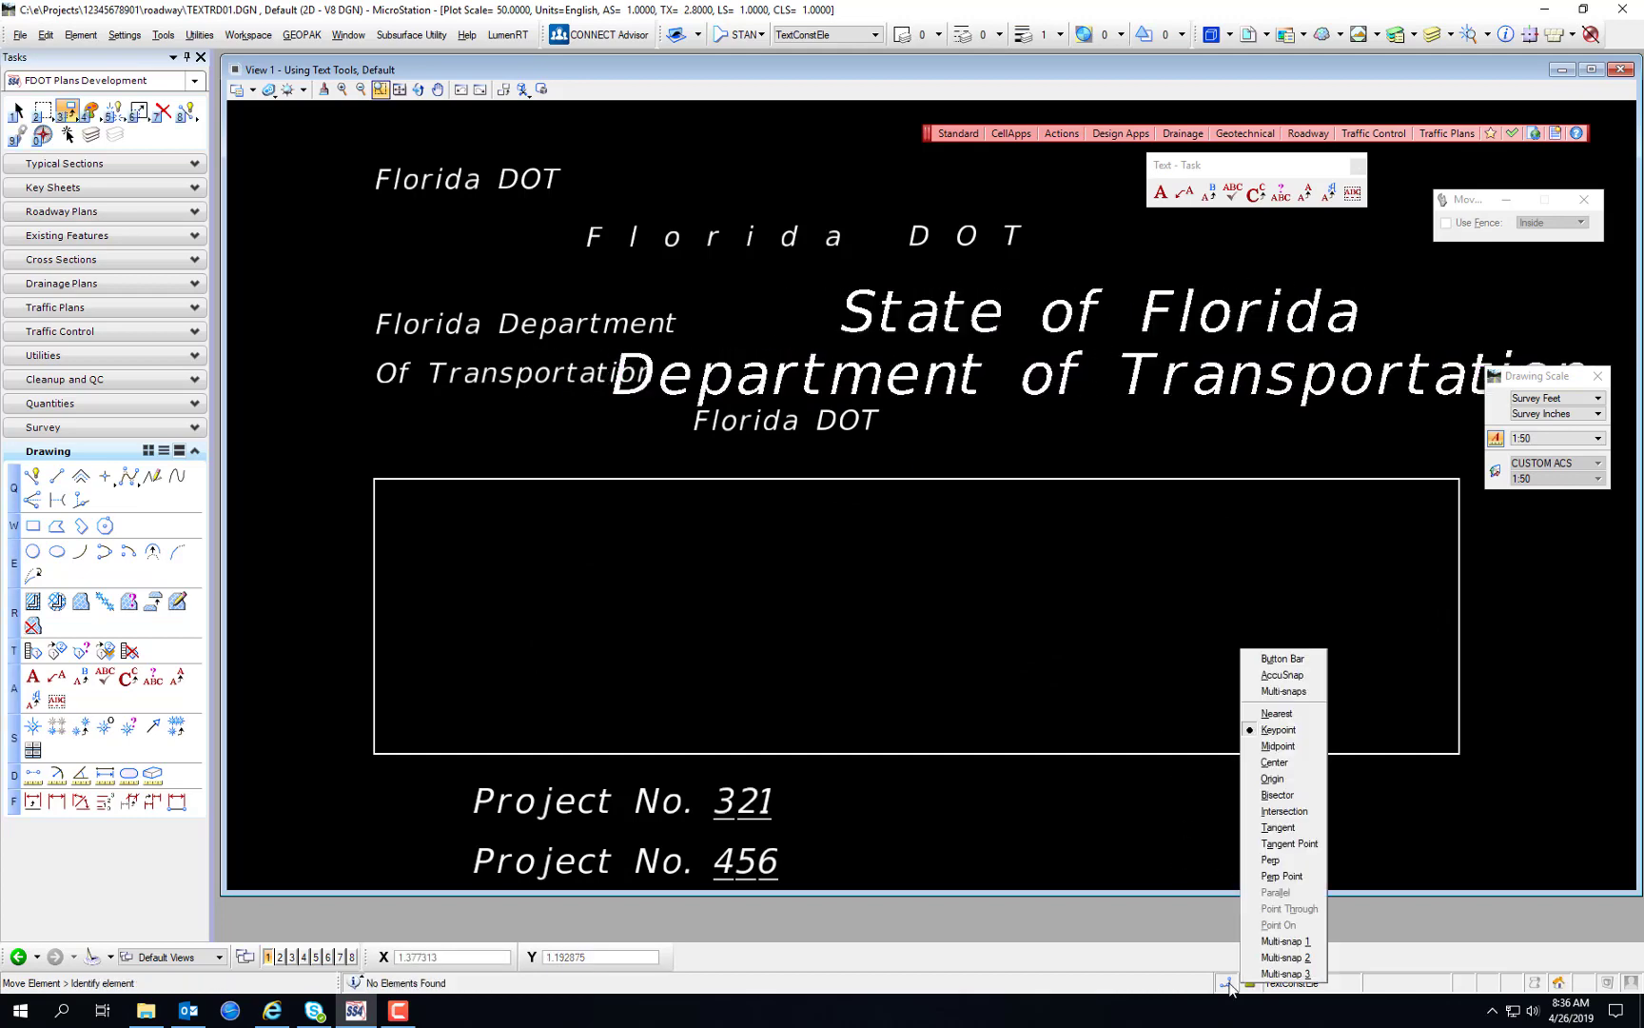
pyautogui.click(1300, 768)
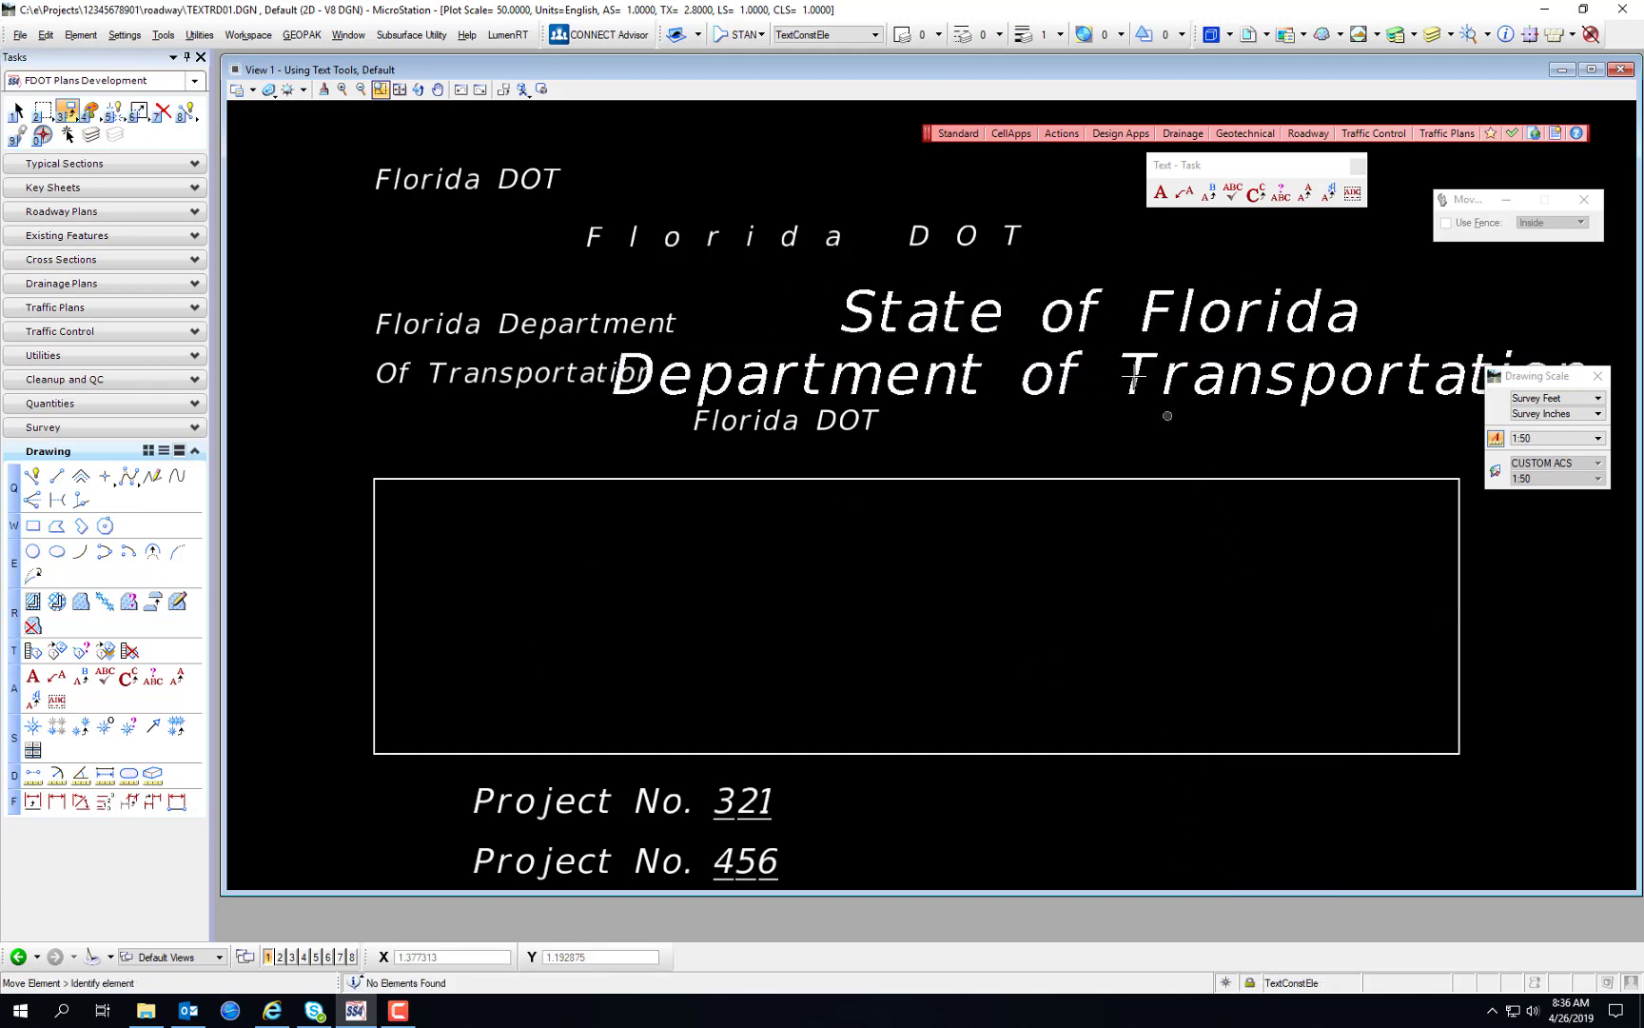
pyautogui.click(1099, 345)
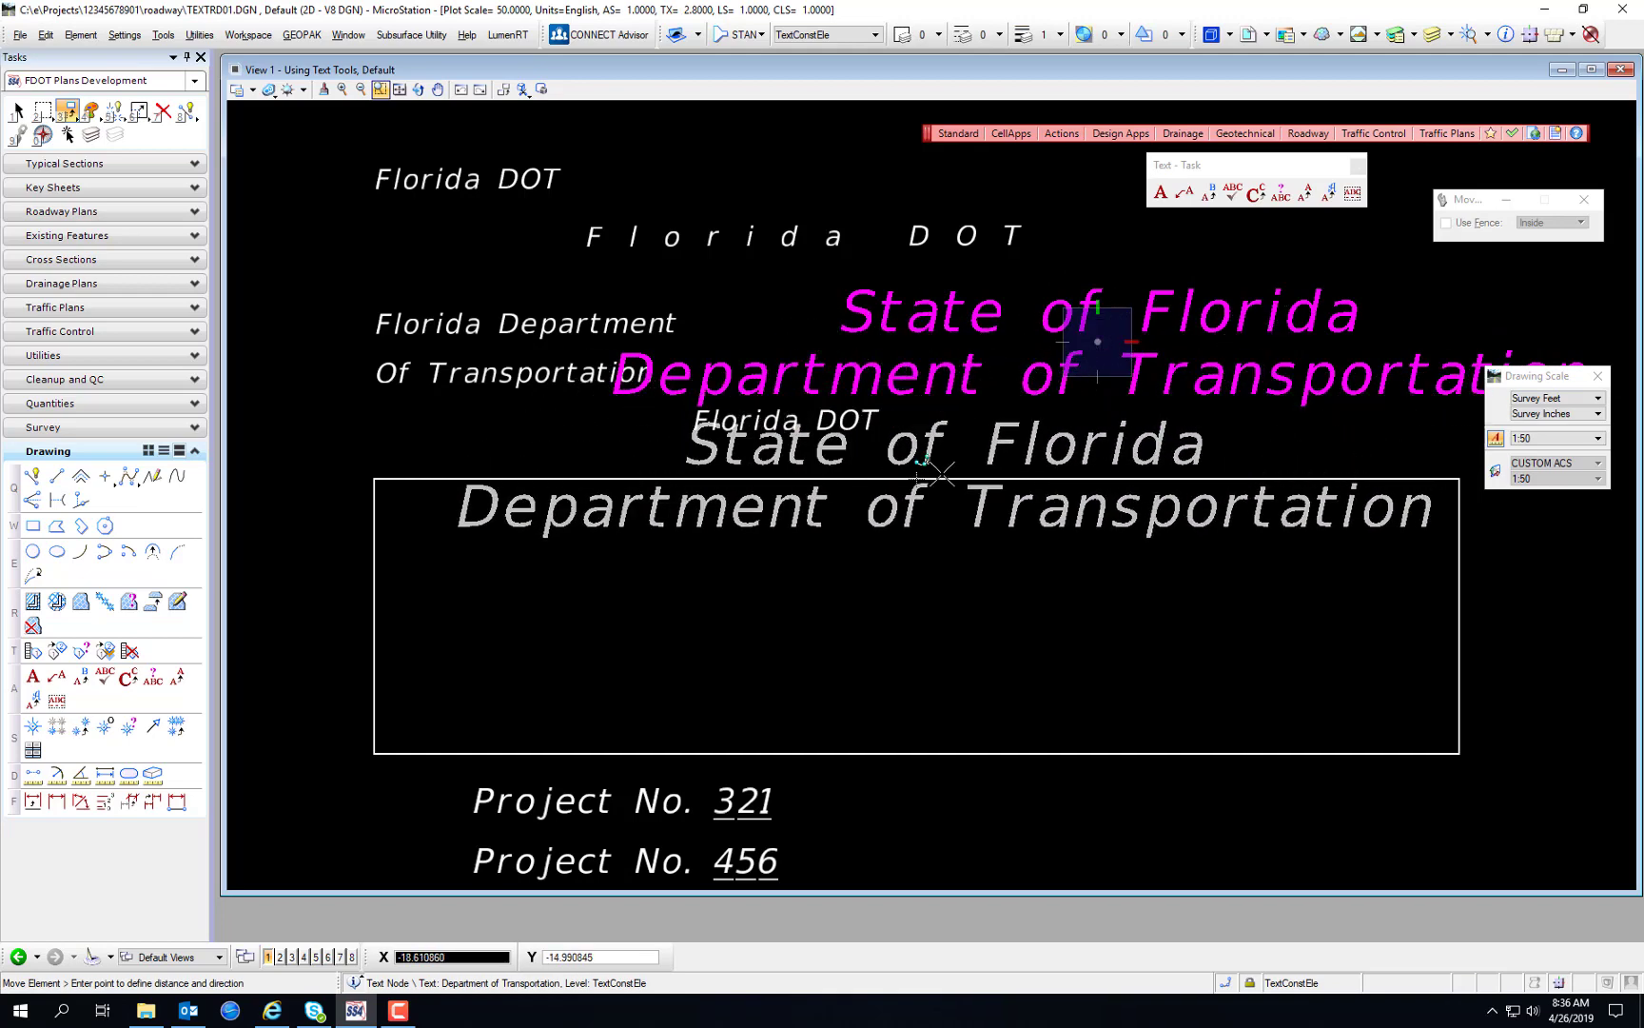
pyautogui.click(1226, 986)
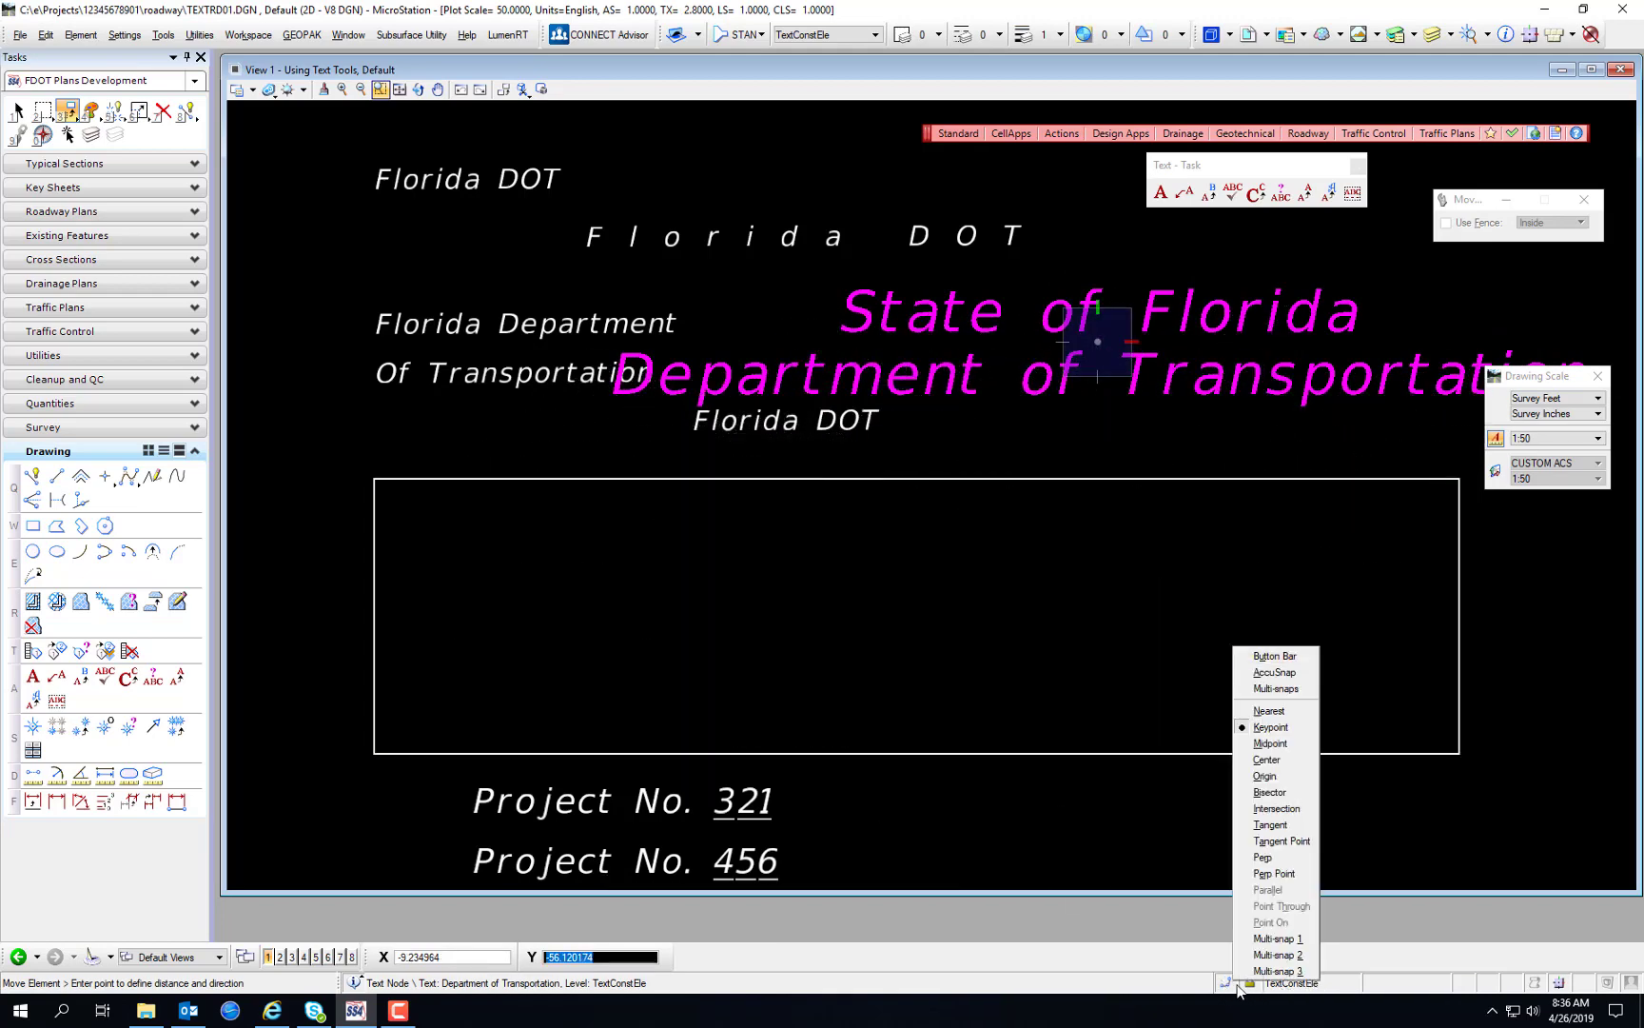
pyautogui.click(1267, 759)
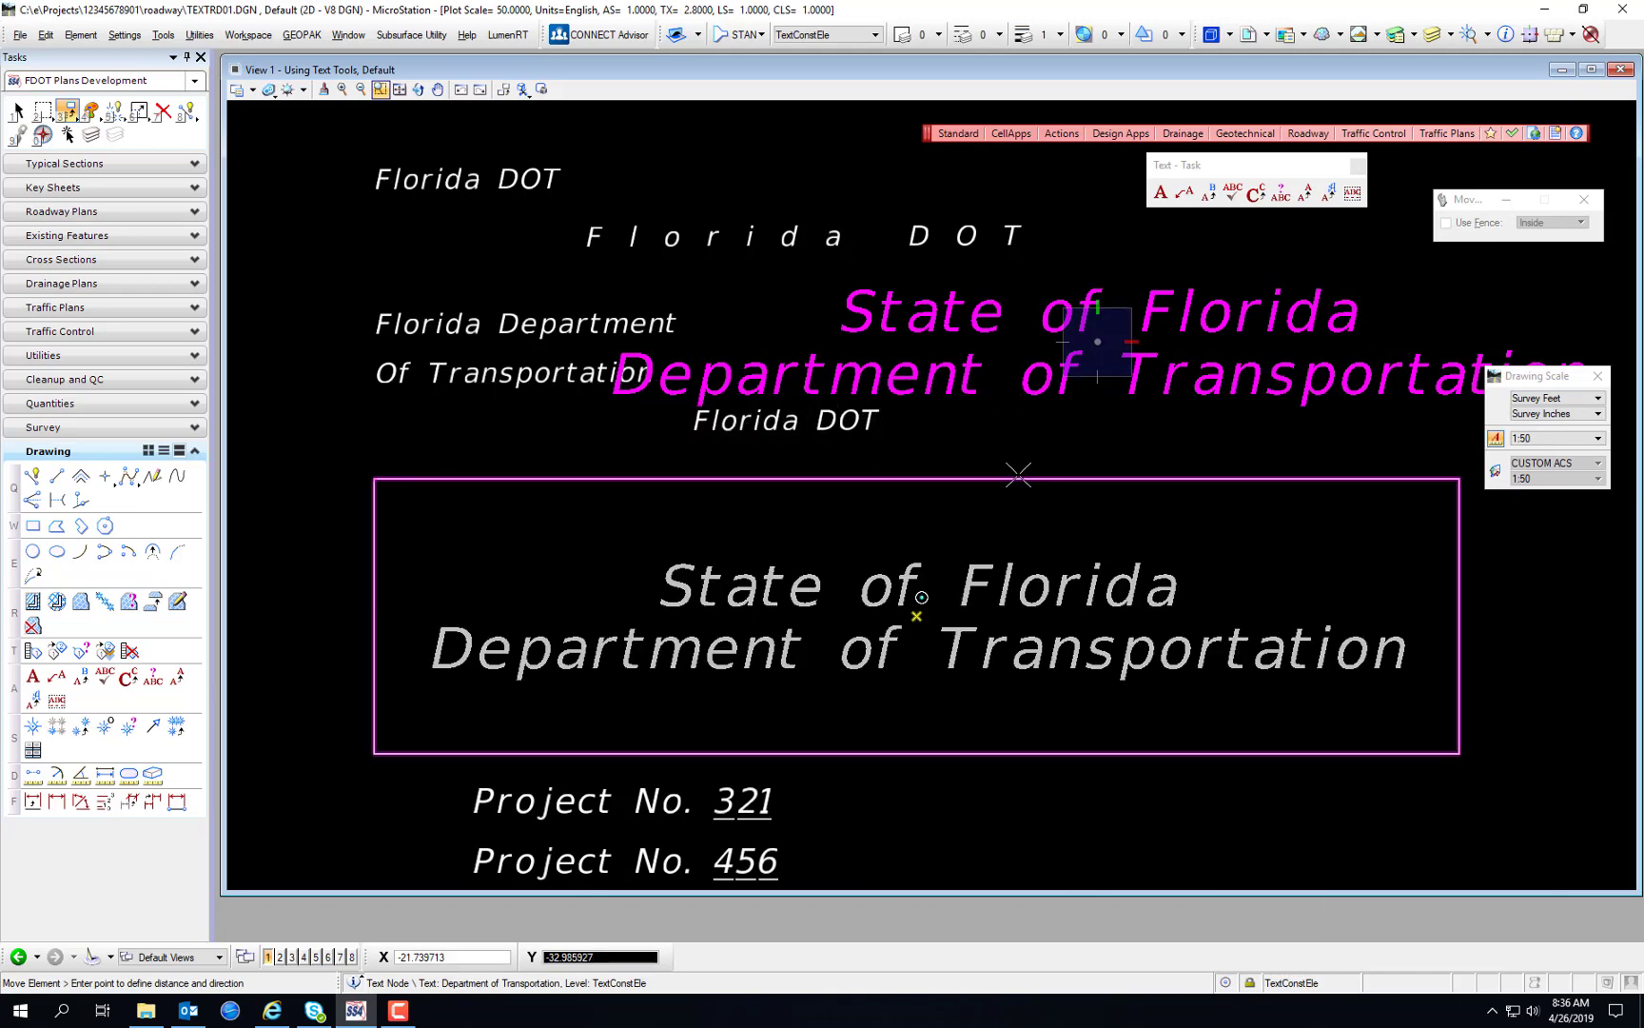
pyautogui.click(370, 571)
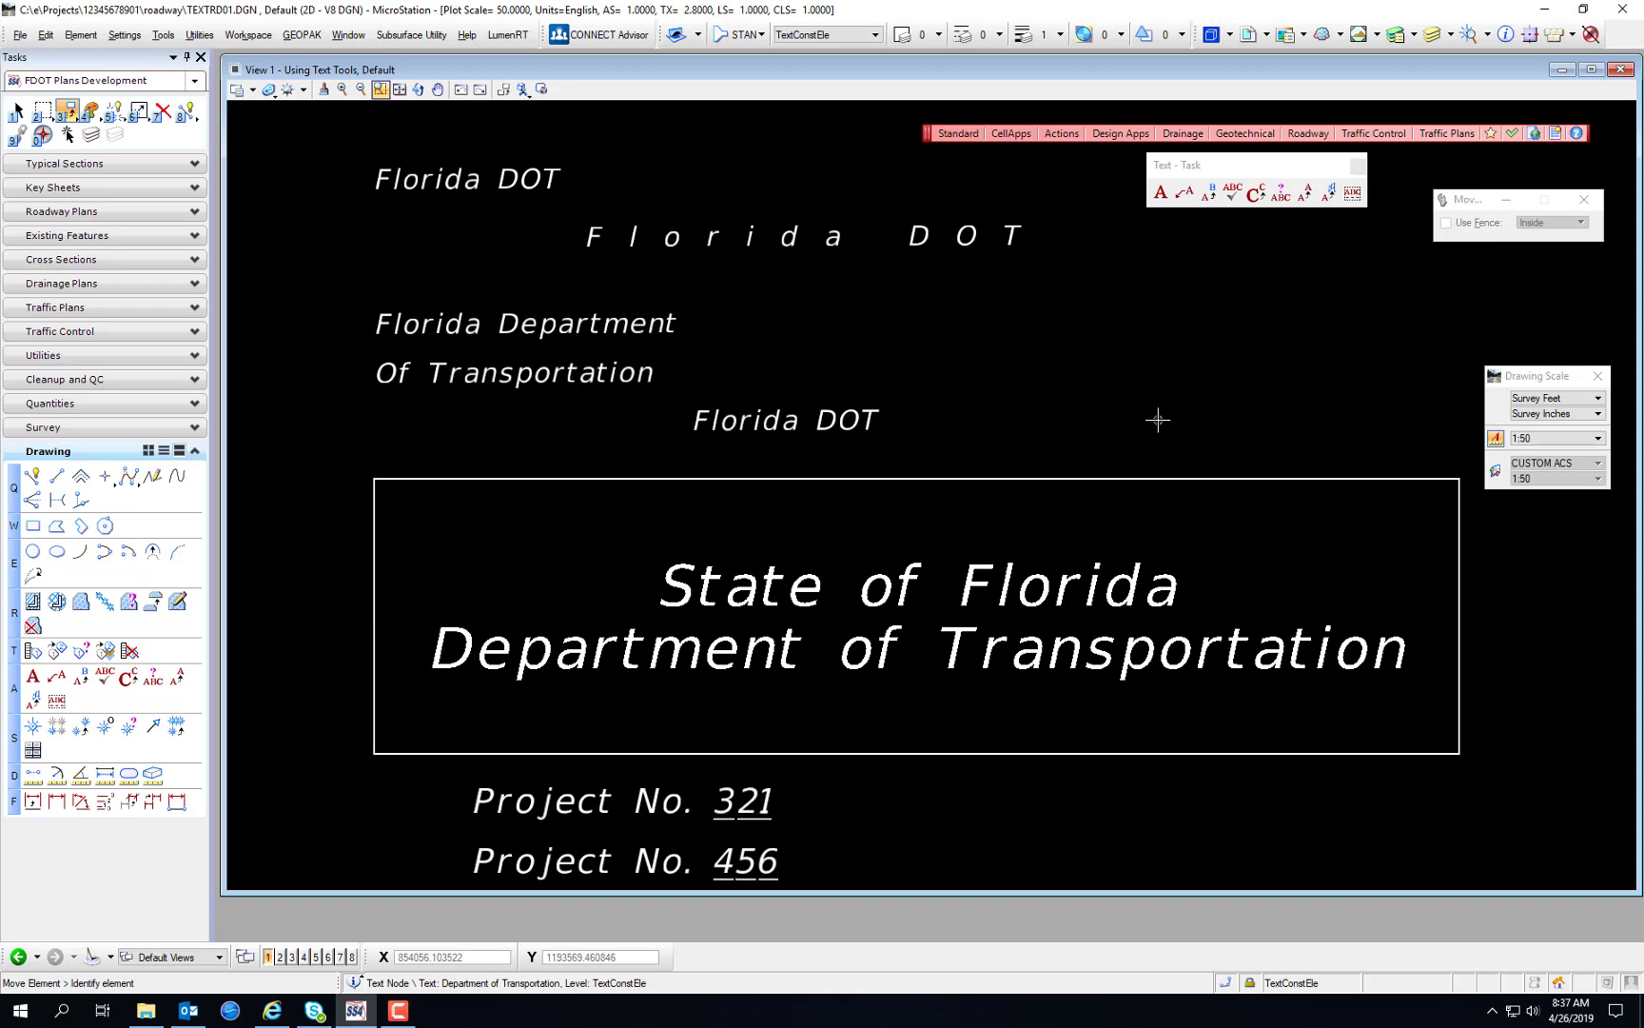
# Step: Apply a line spacing of 1 to the Florida Department / Of Transportation text
pyautogui.moveTo(1158, 420); pyautogui.dragTo(1291, 537, button='middle')
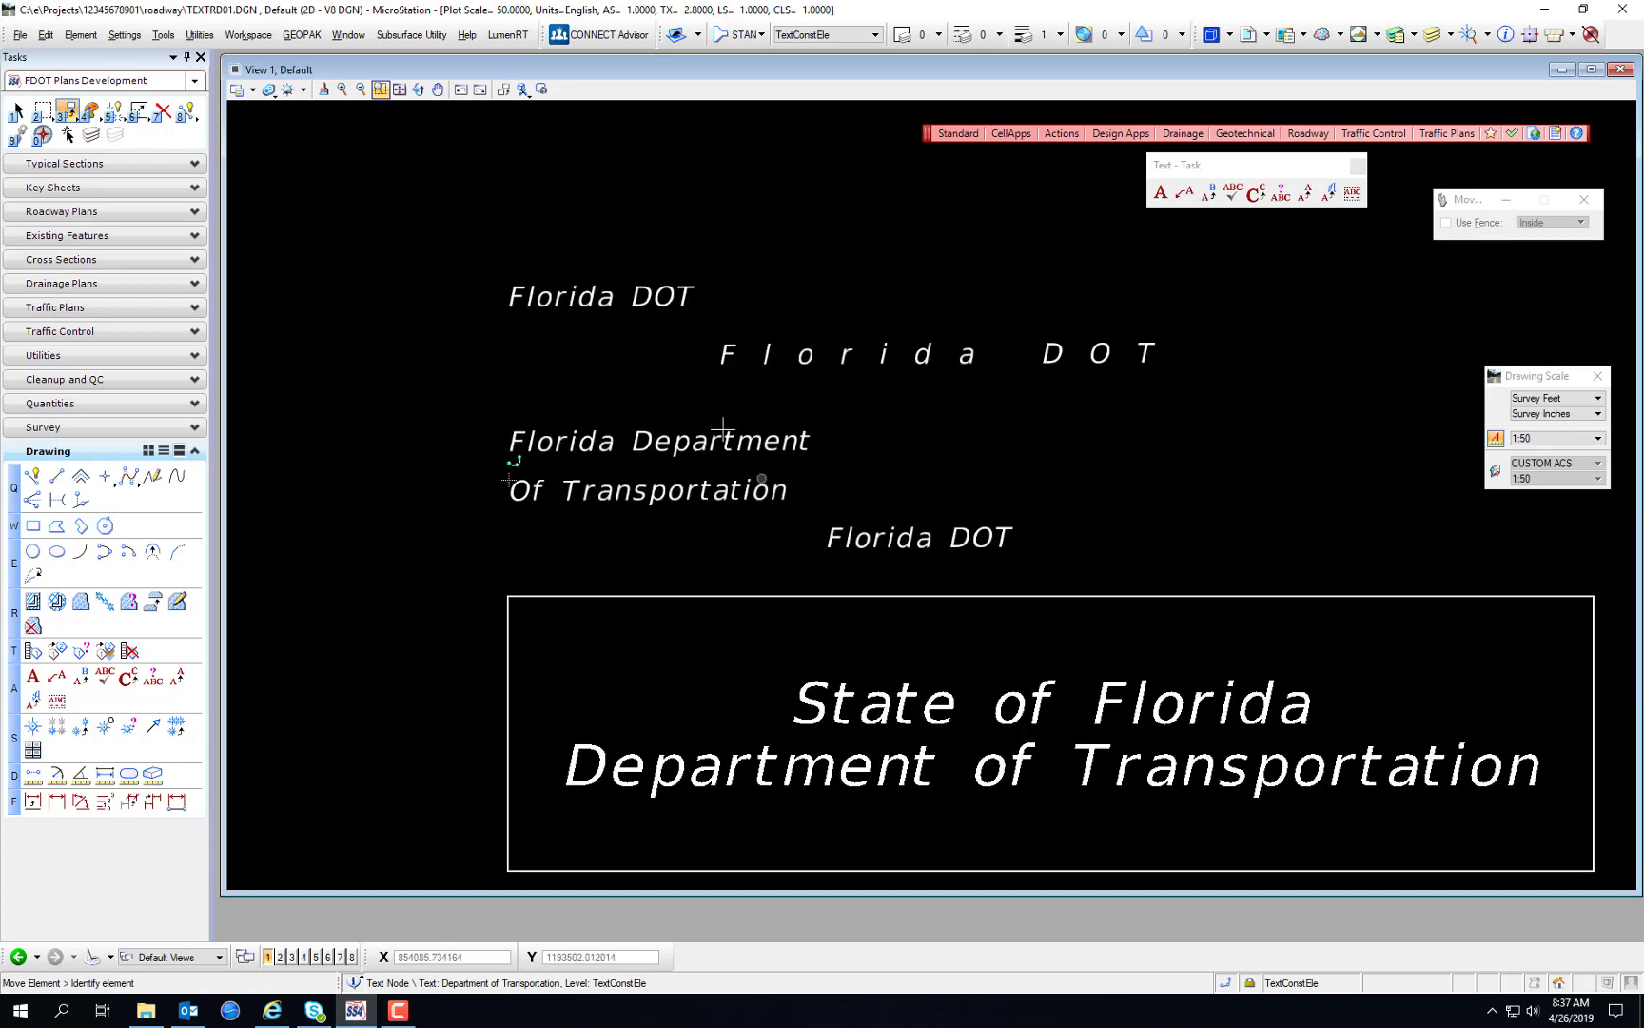
pyautogui.click(17, 111)
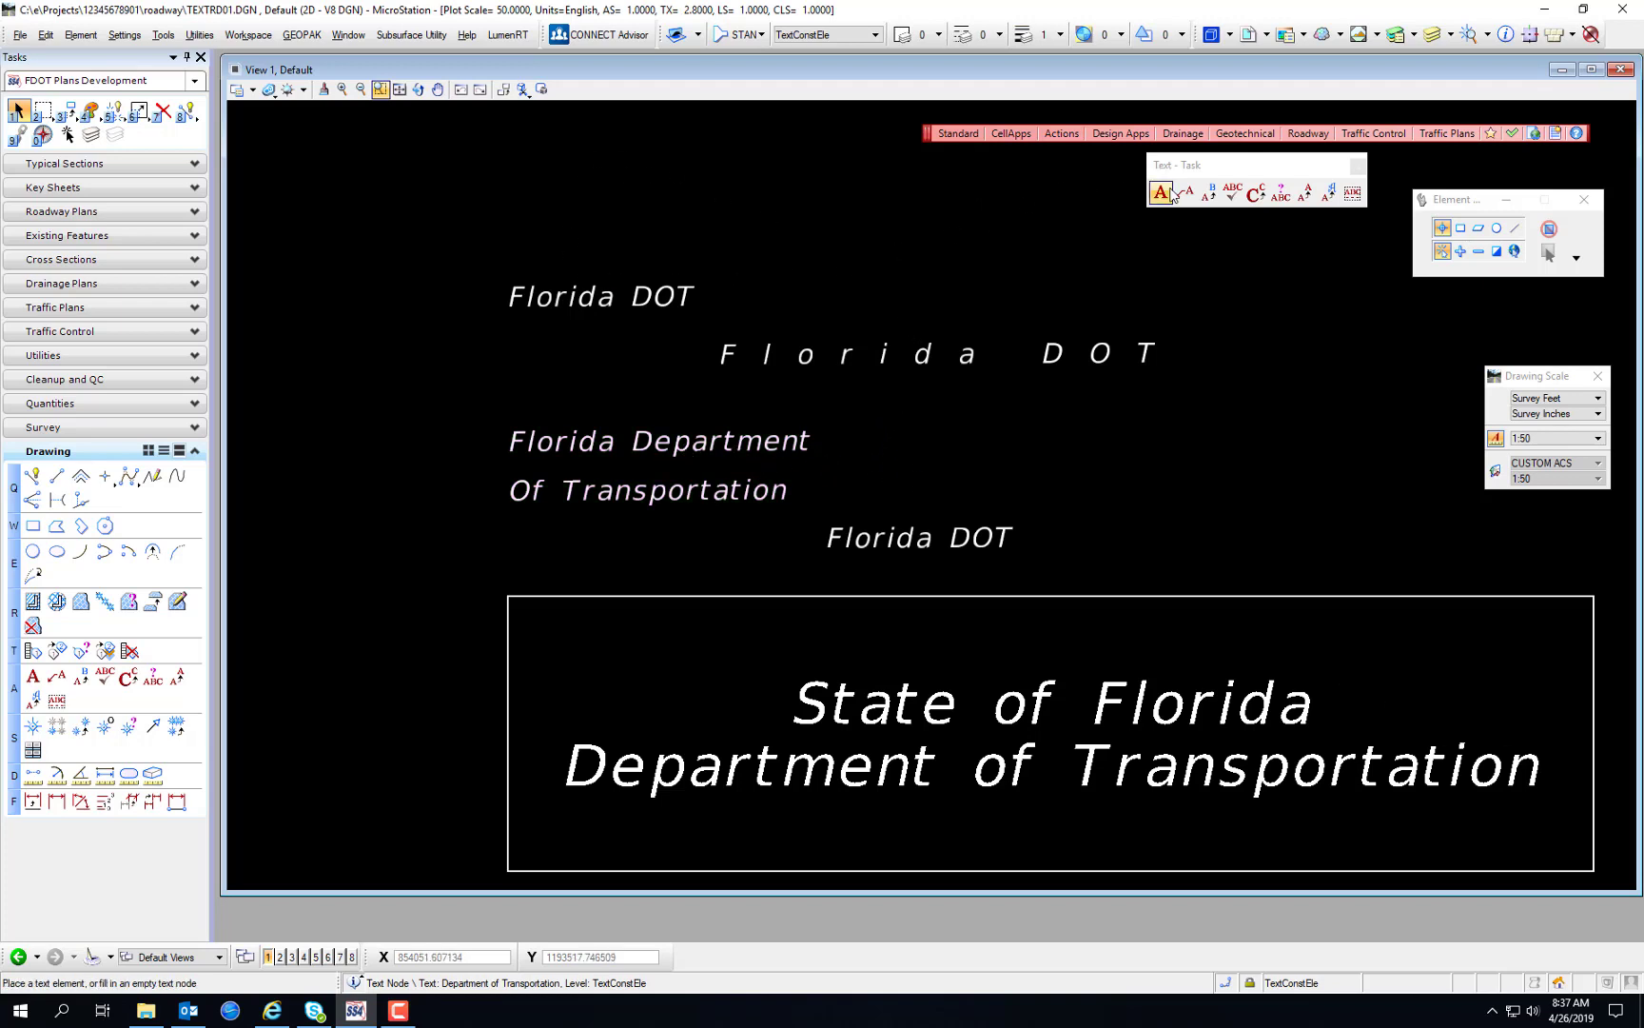
pyautogui.click(1330, 195)
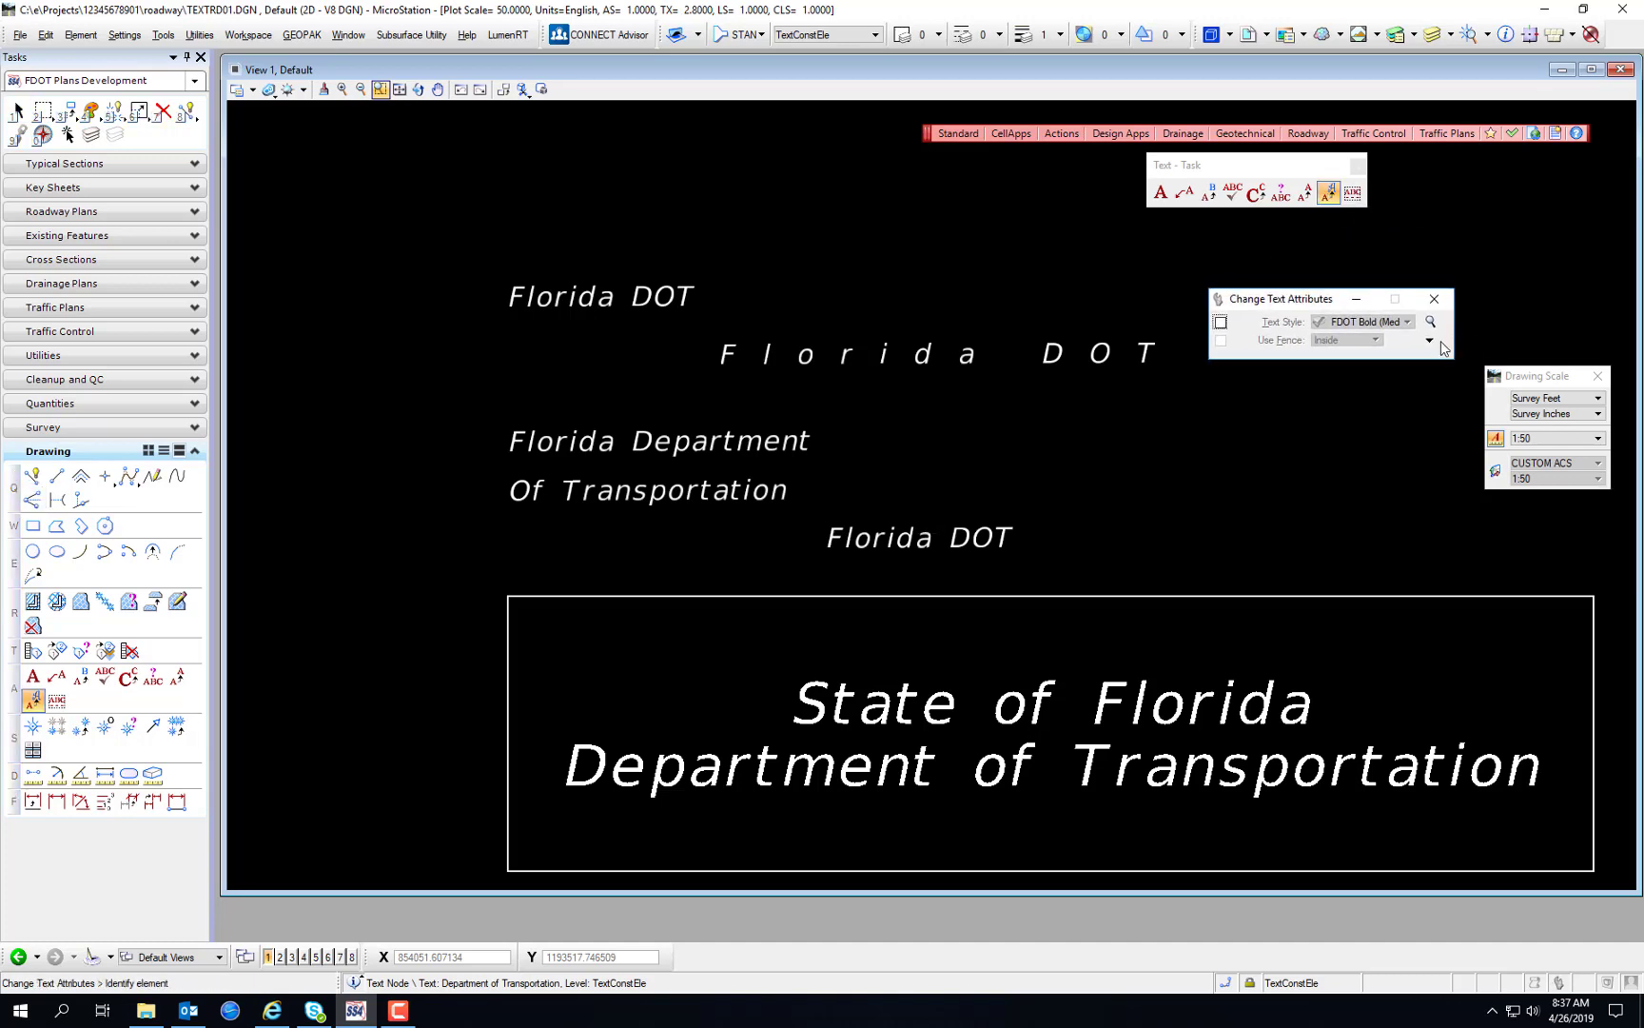
pyautogui.click(1429, 341)
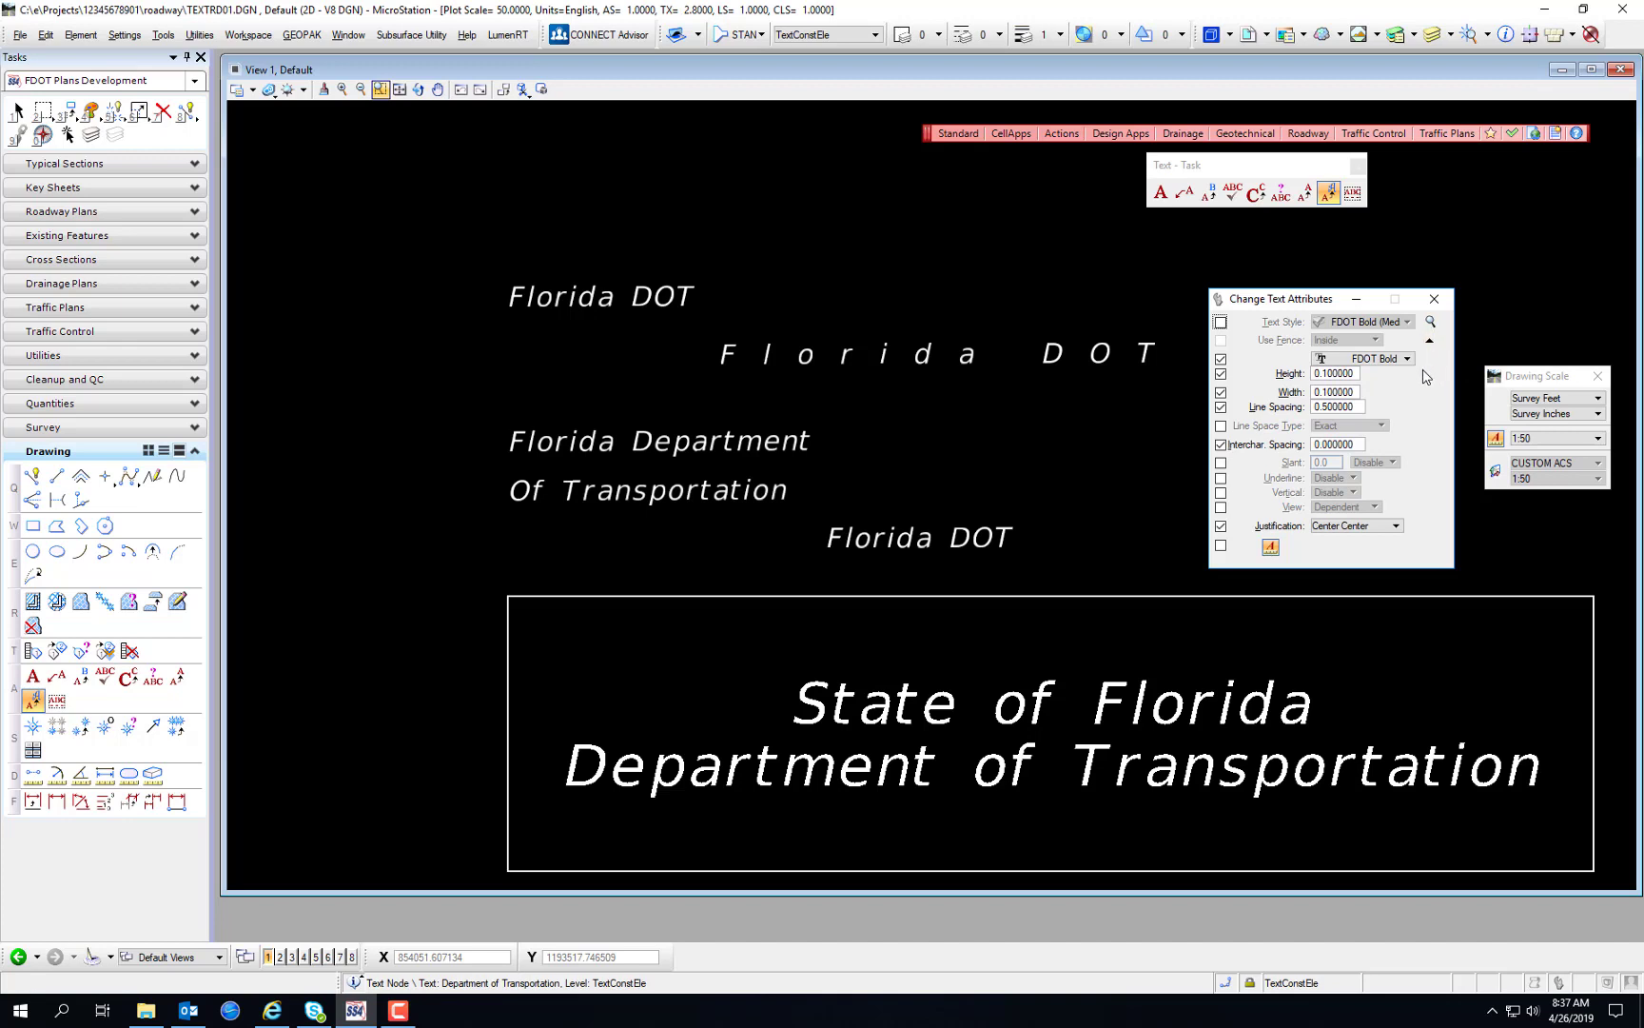
pyautogui.click(1221, 407)
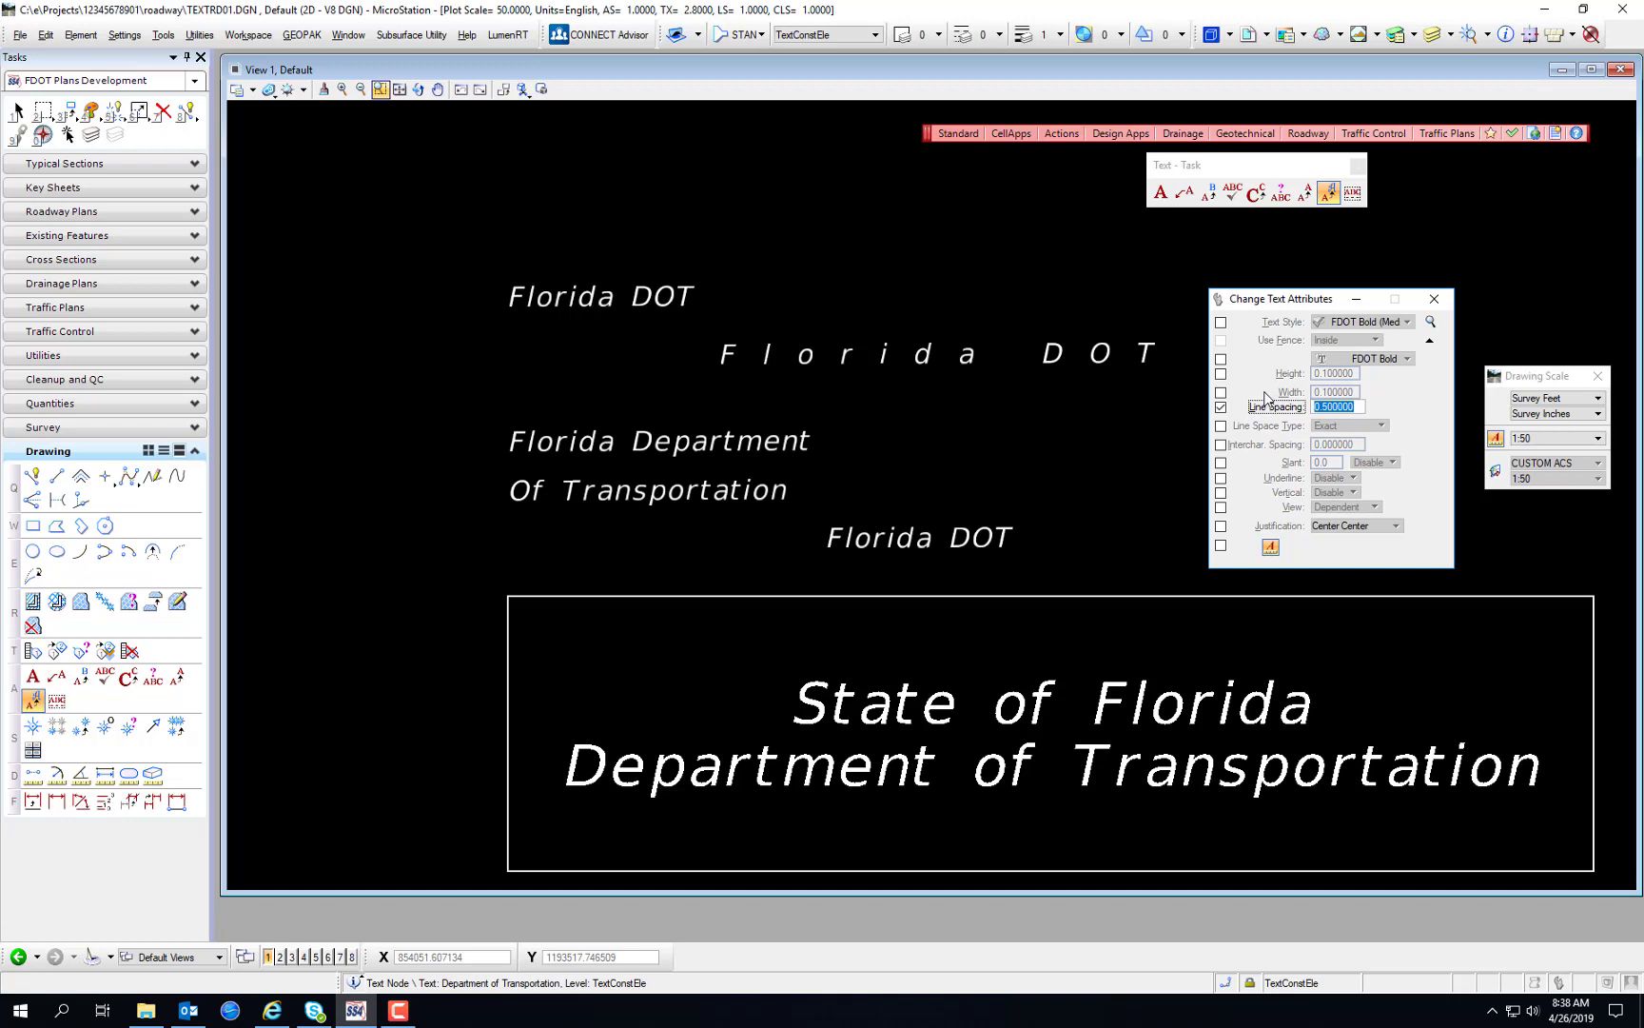
pyautogui.write('1')
pyautogui.press('Tab')
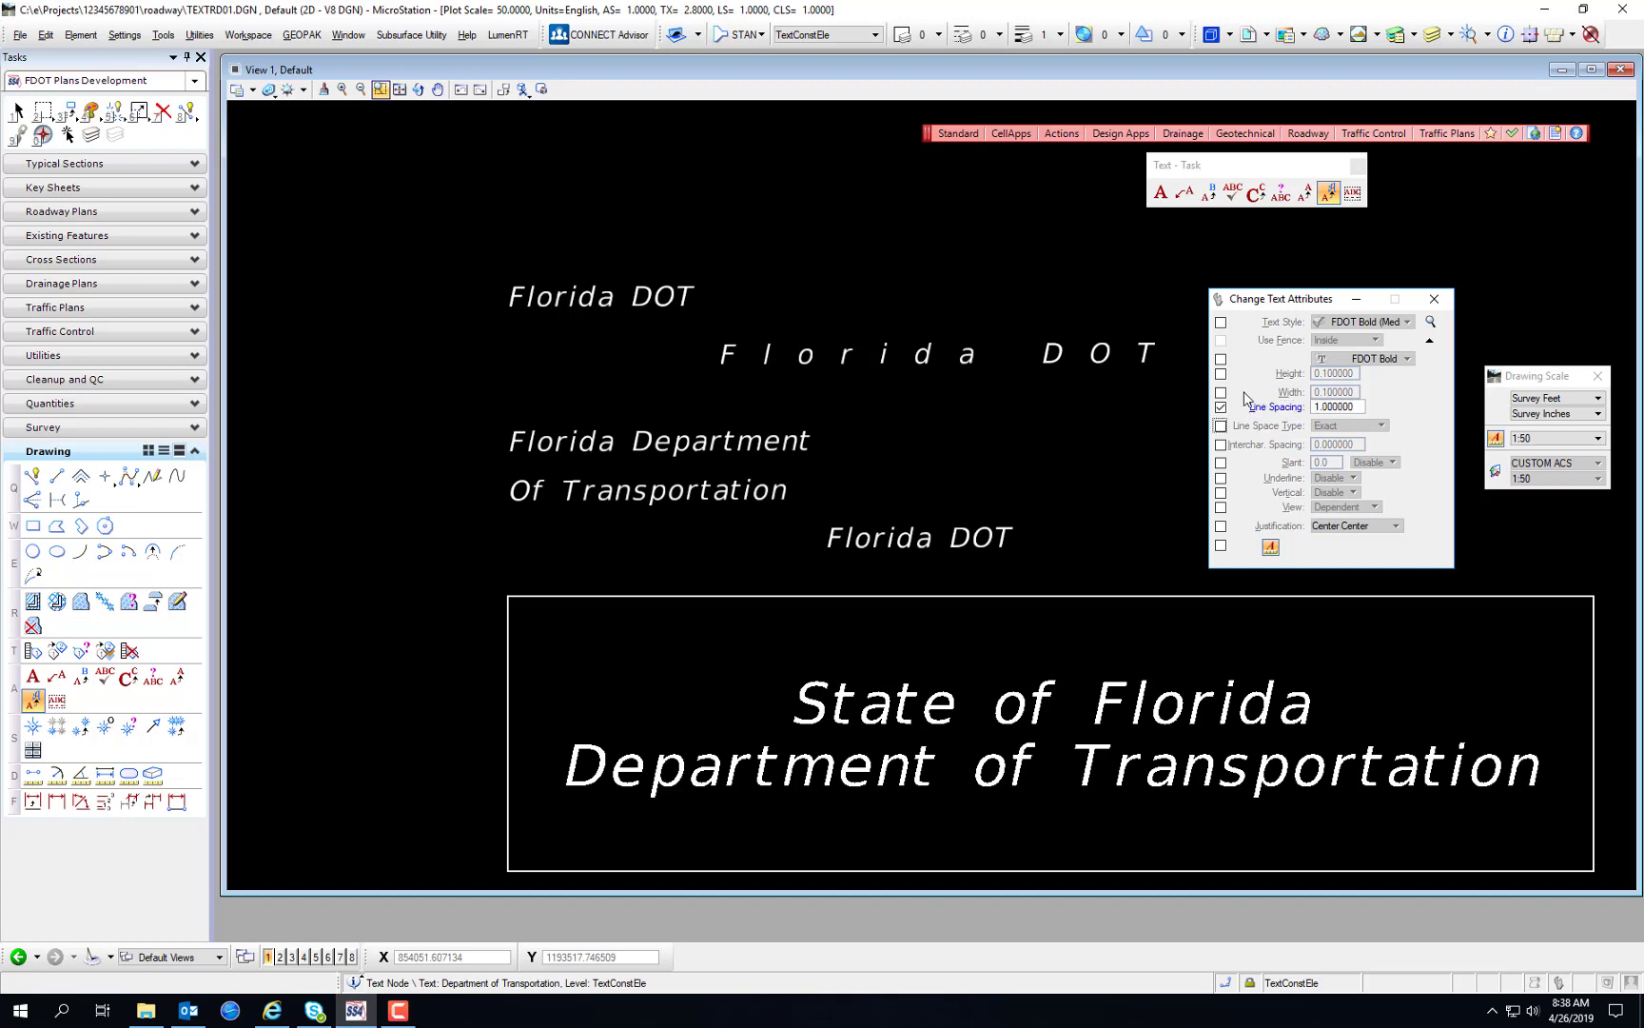
pyautogui.click(638, 442)
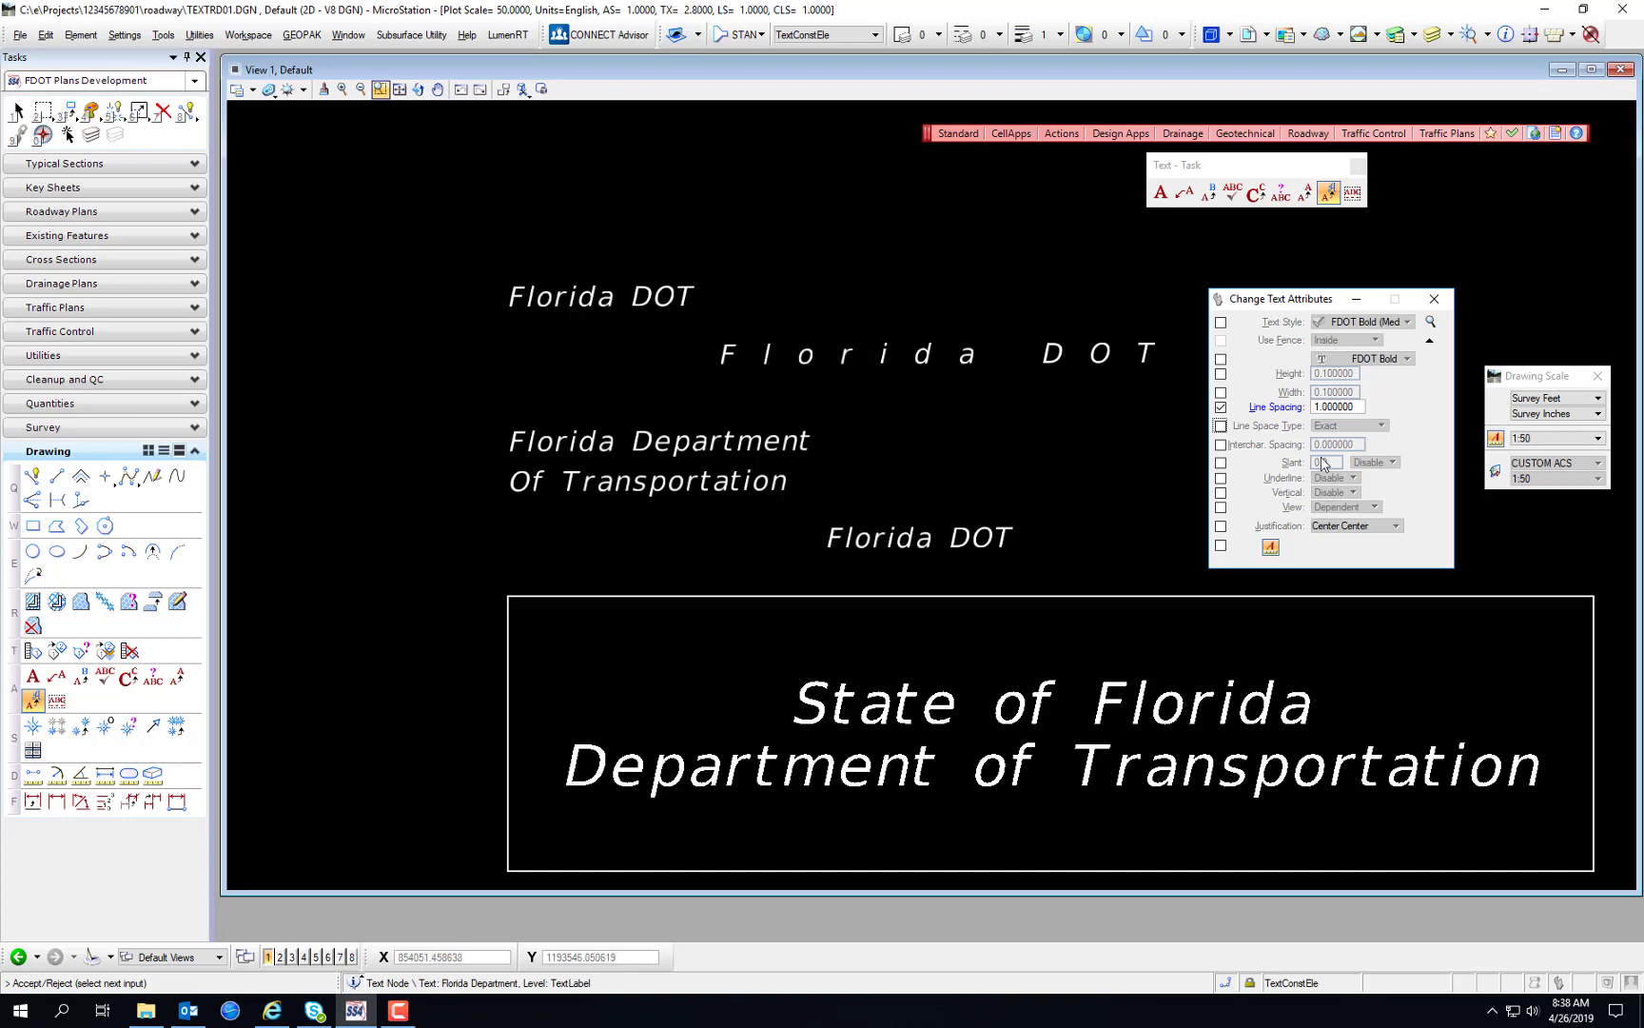
# Step: Switch from line spacing to intercharacter spacing and apply 0.25 to the spaced Florida DOT line
pyautogui.click(1221, 407)
pyautogui.click(1221, 444)
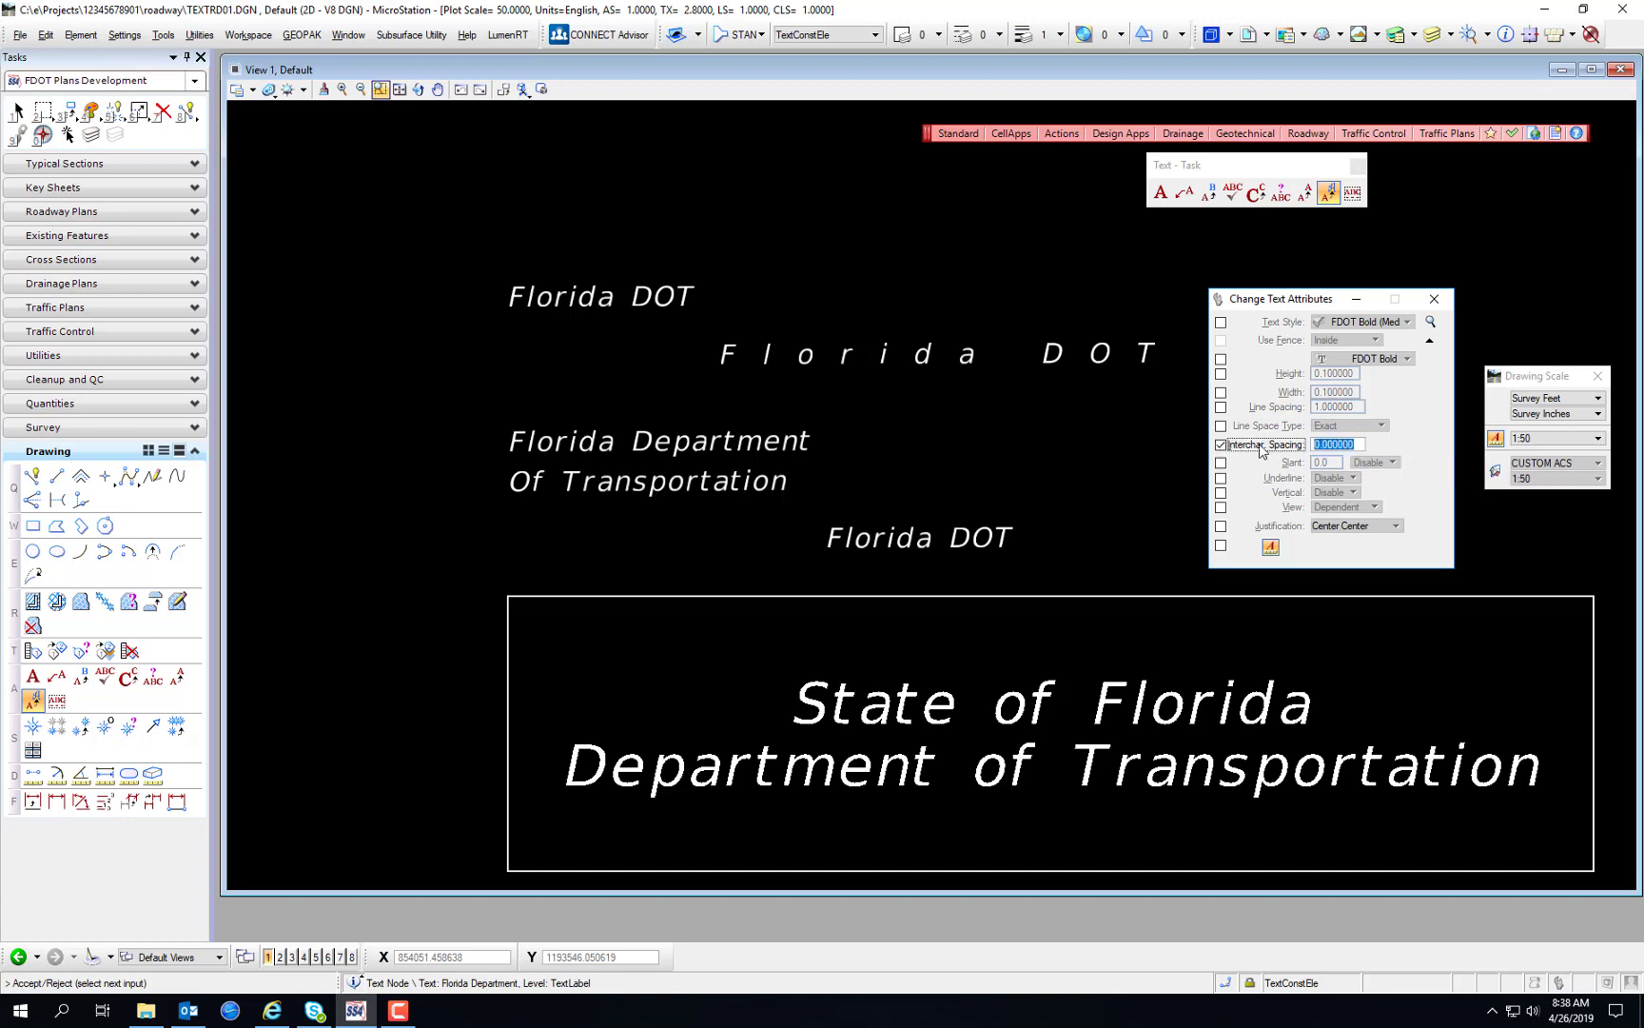
pyautogui.press('BackSpace')
pyautogui.press('Tab')
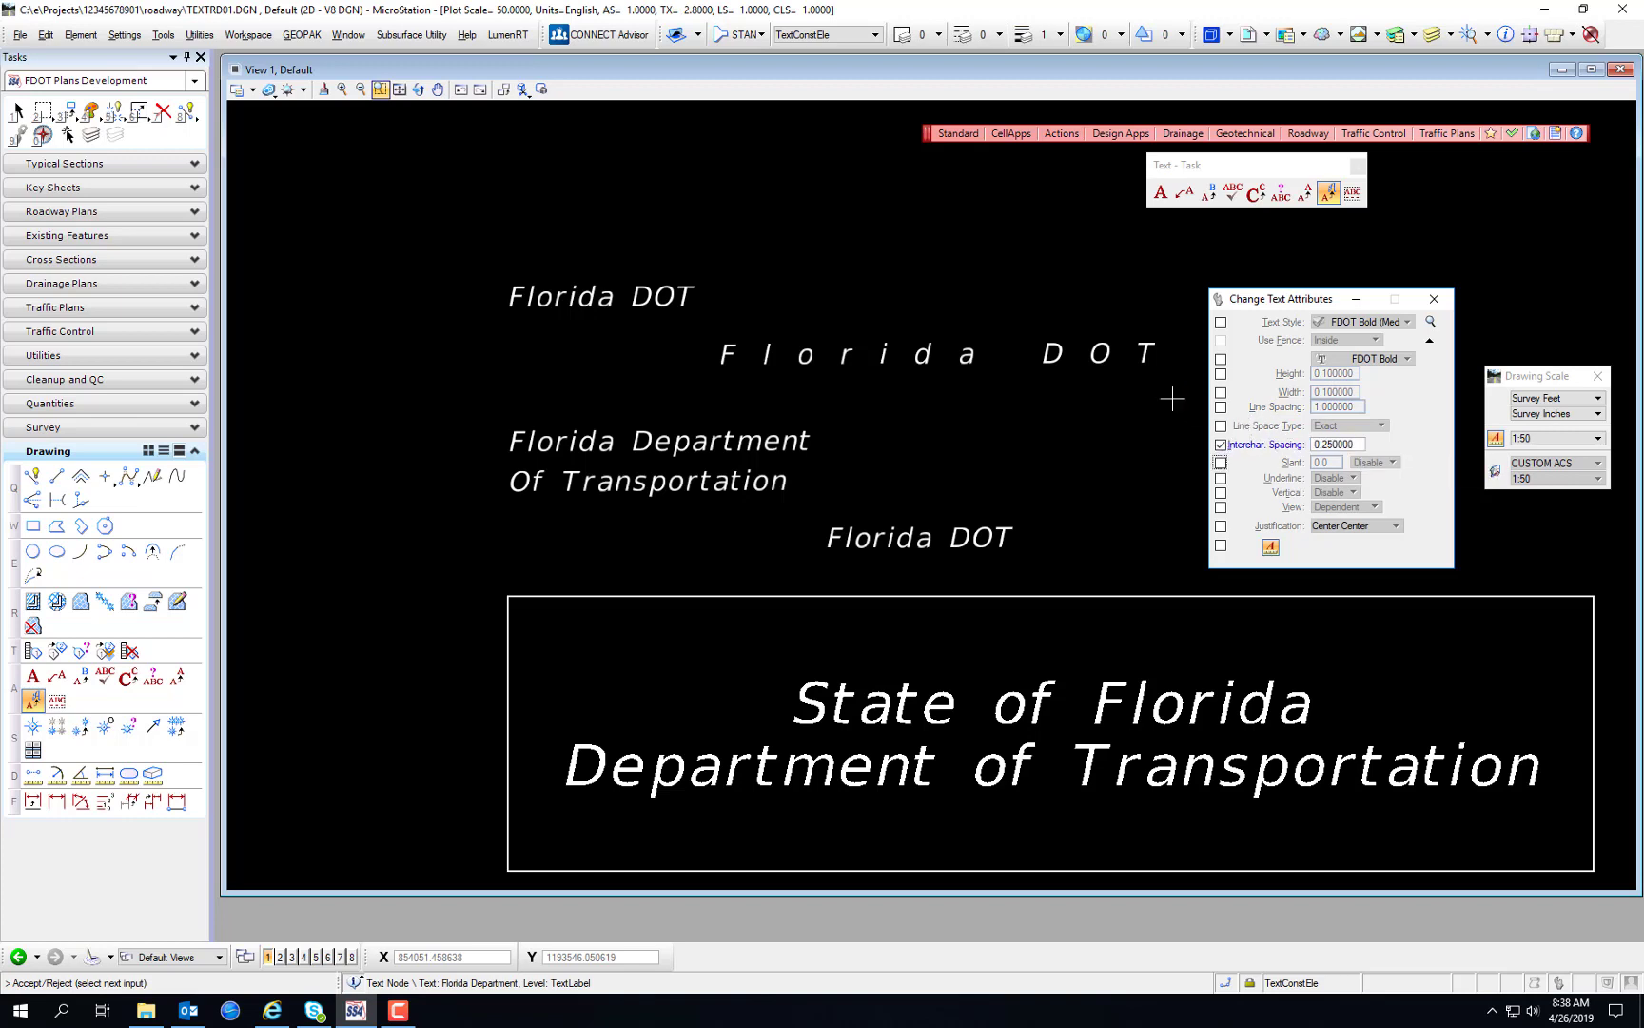
pyautogui.click(921, 365)
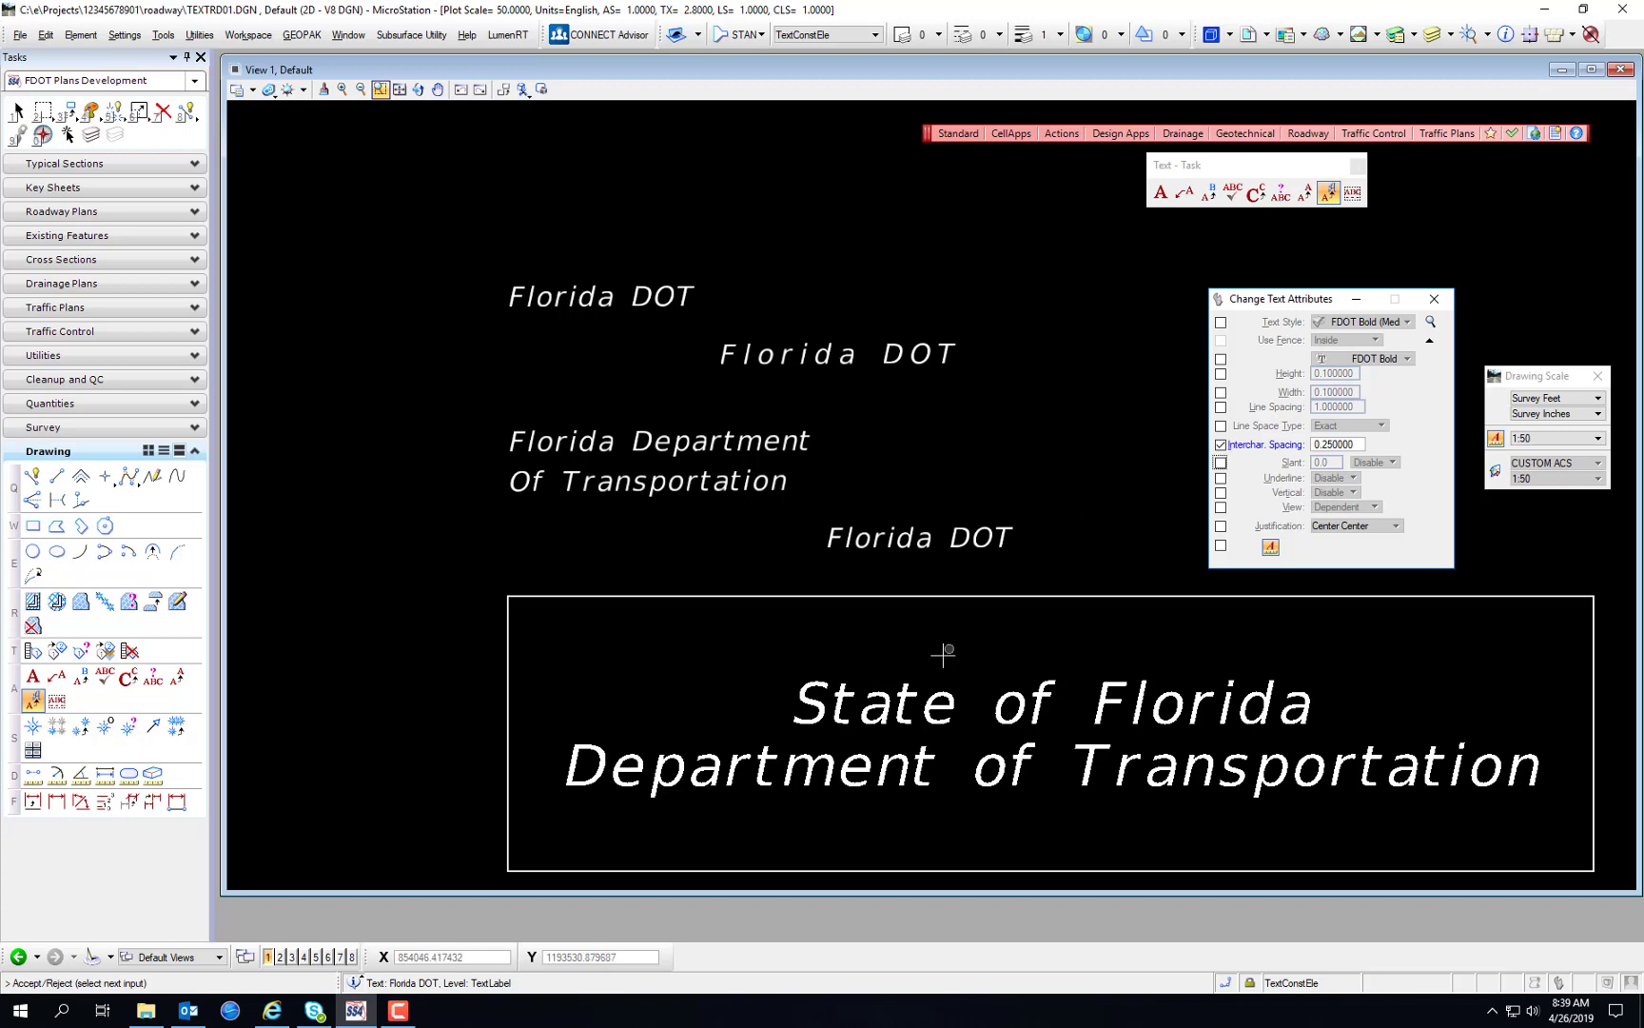
# Step: Apply 0.125 intercharacter spacing to the State of Florida text
pyautogui.doubleClick(1337, 444)
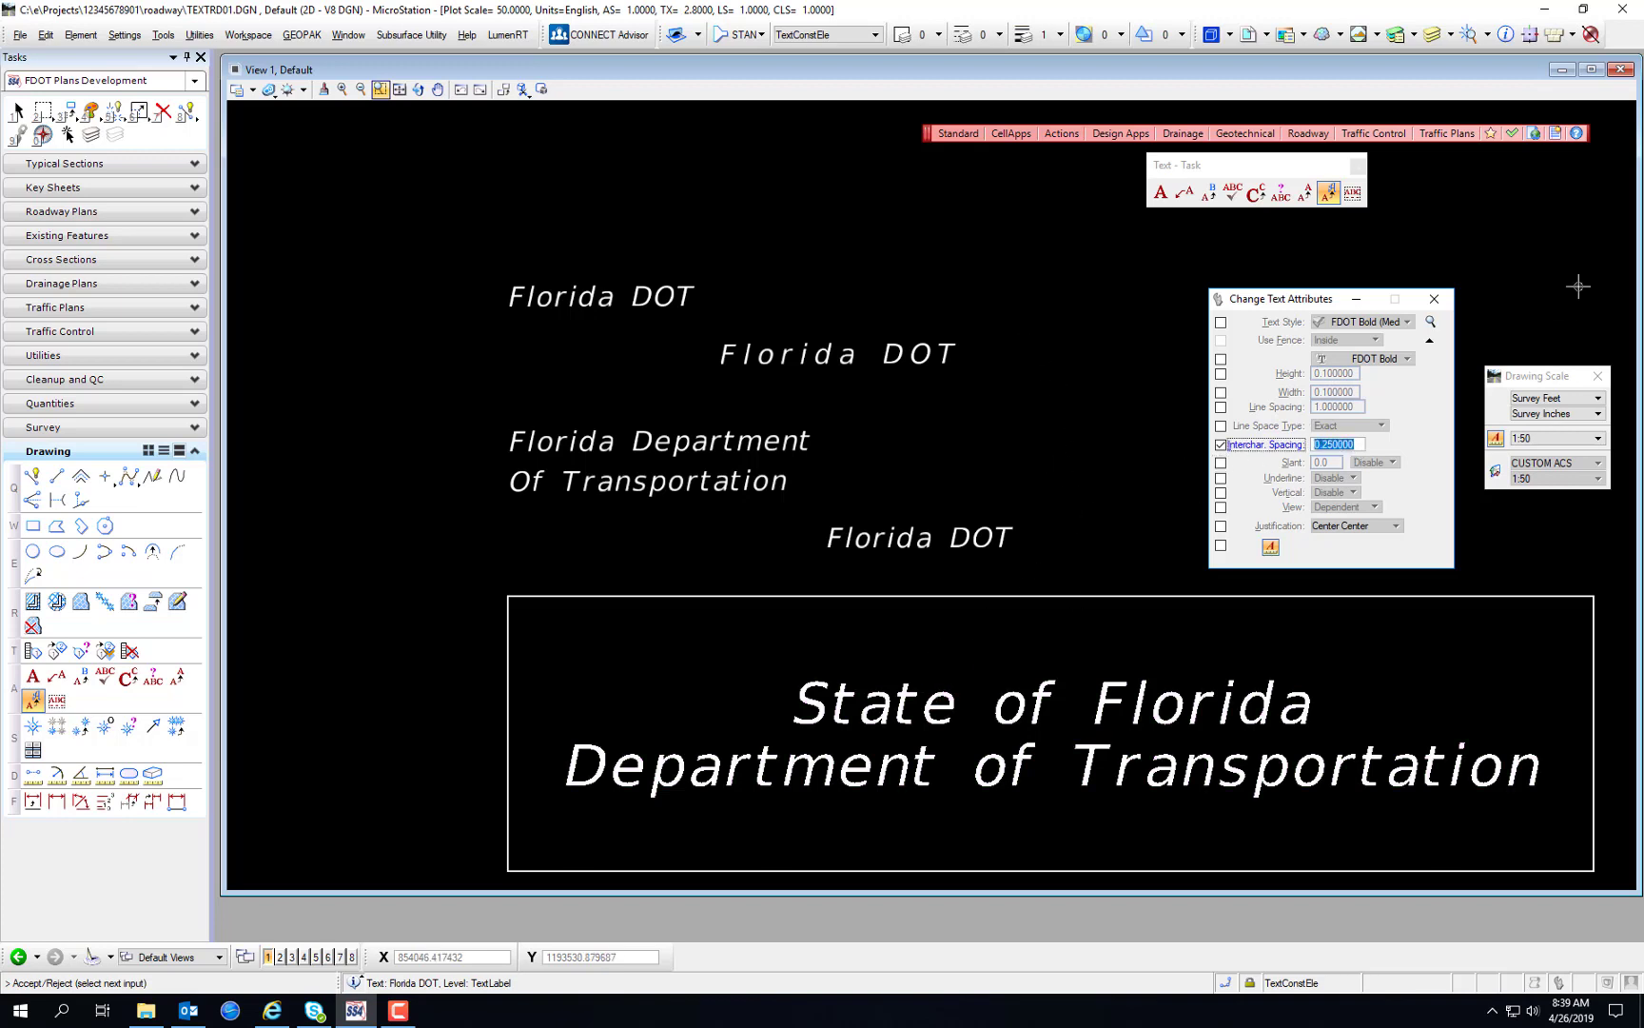
pyautogui.press('BackSpace')
pyautogui.press('Tab')
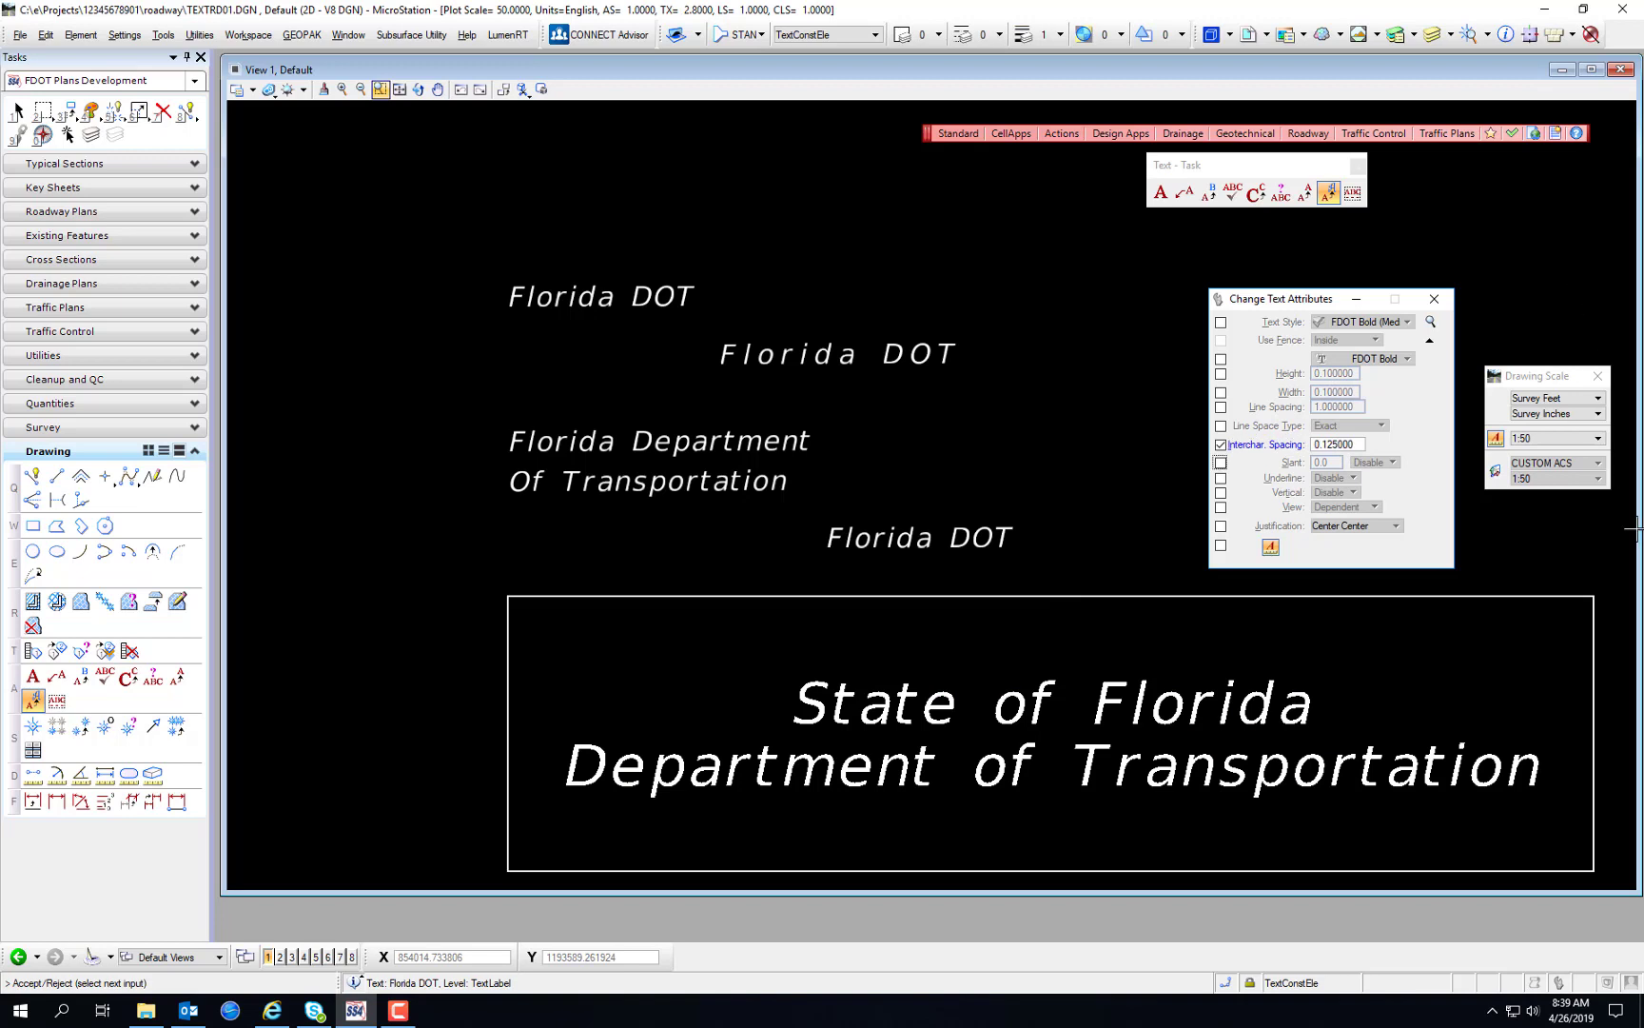
pyautogui.click(1044, 699)
pyautogui.click(1098, 640)
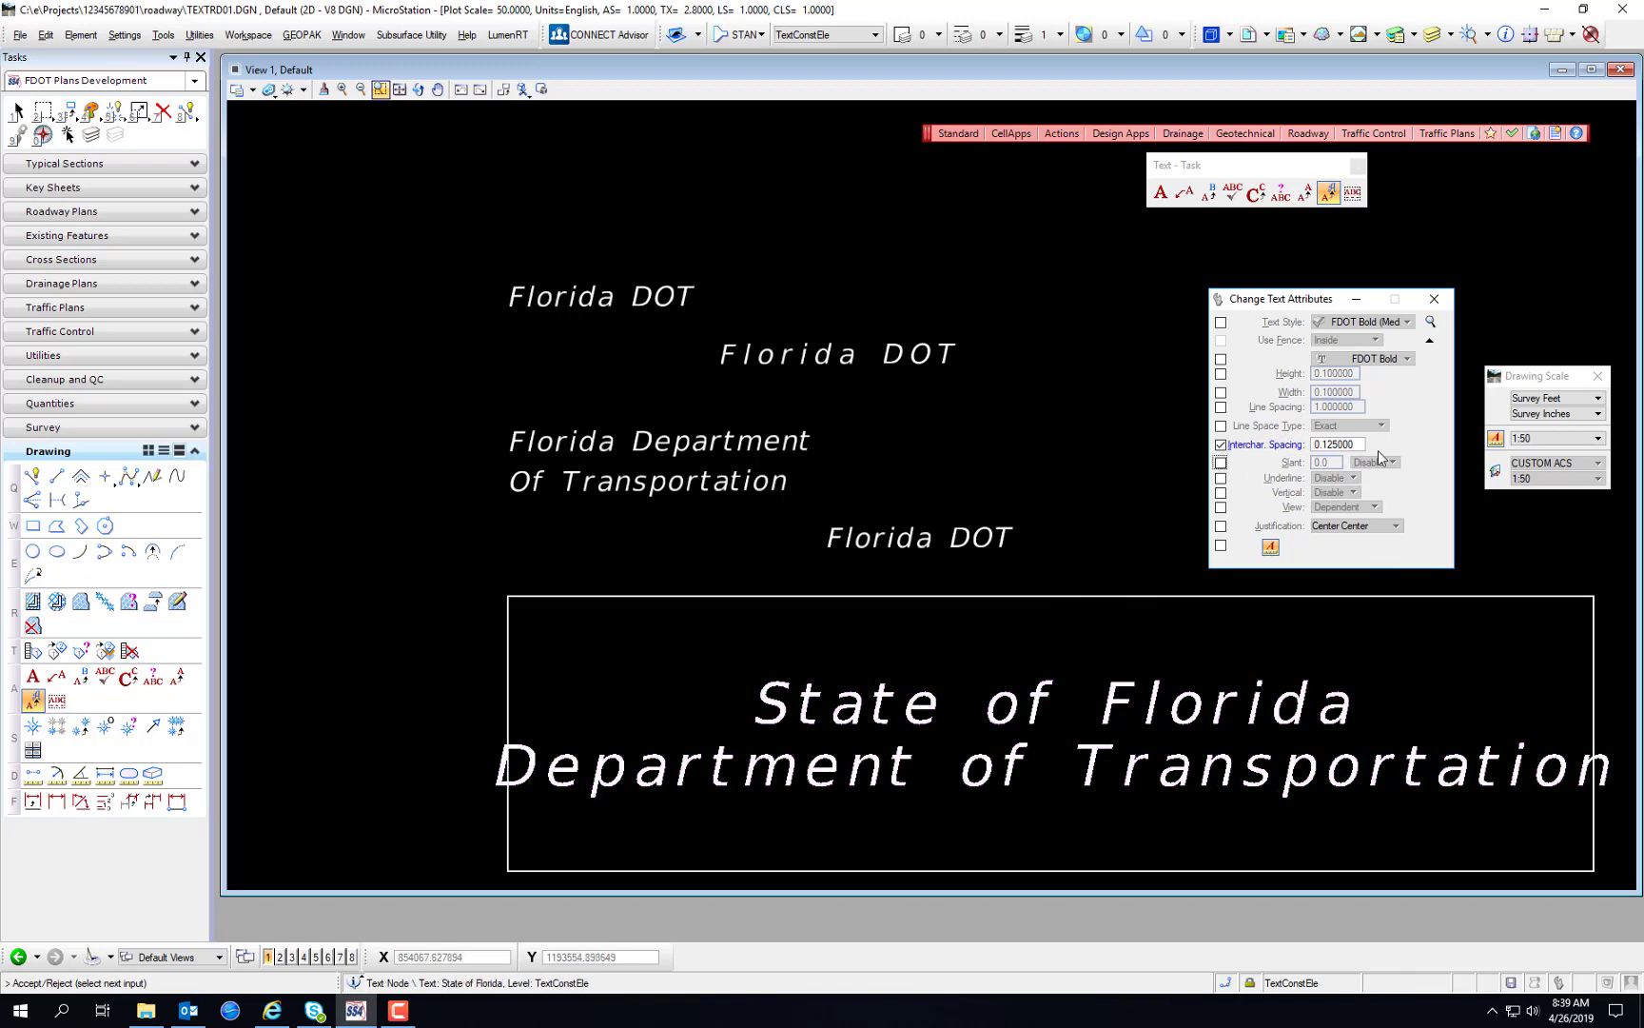
# Step: Set intercharacter spacing to 0 on State of Florida and pick the Florida DOT line
pyautogui.click(1254, 447)
pyautogui.press('Tab')
pyautogui.write('0')
pyautogui.press('Tab')
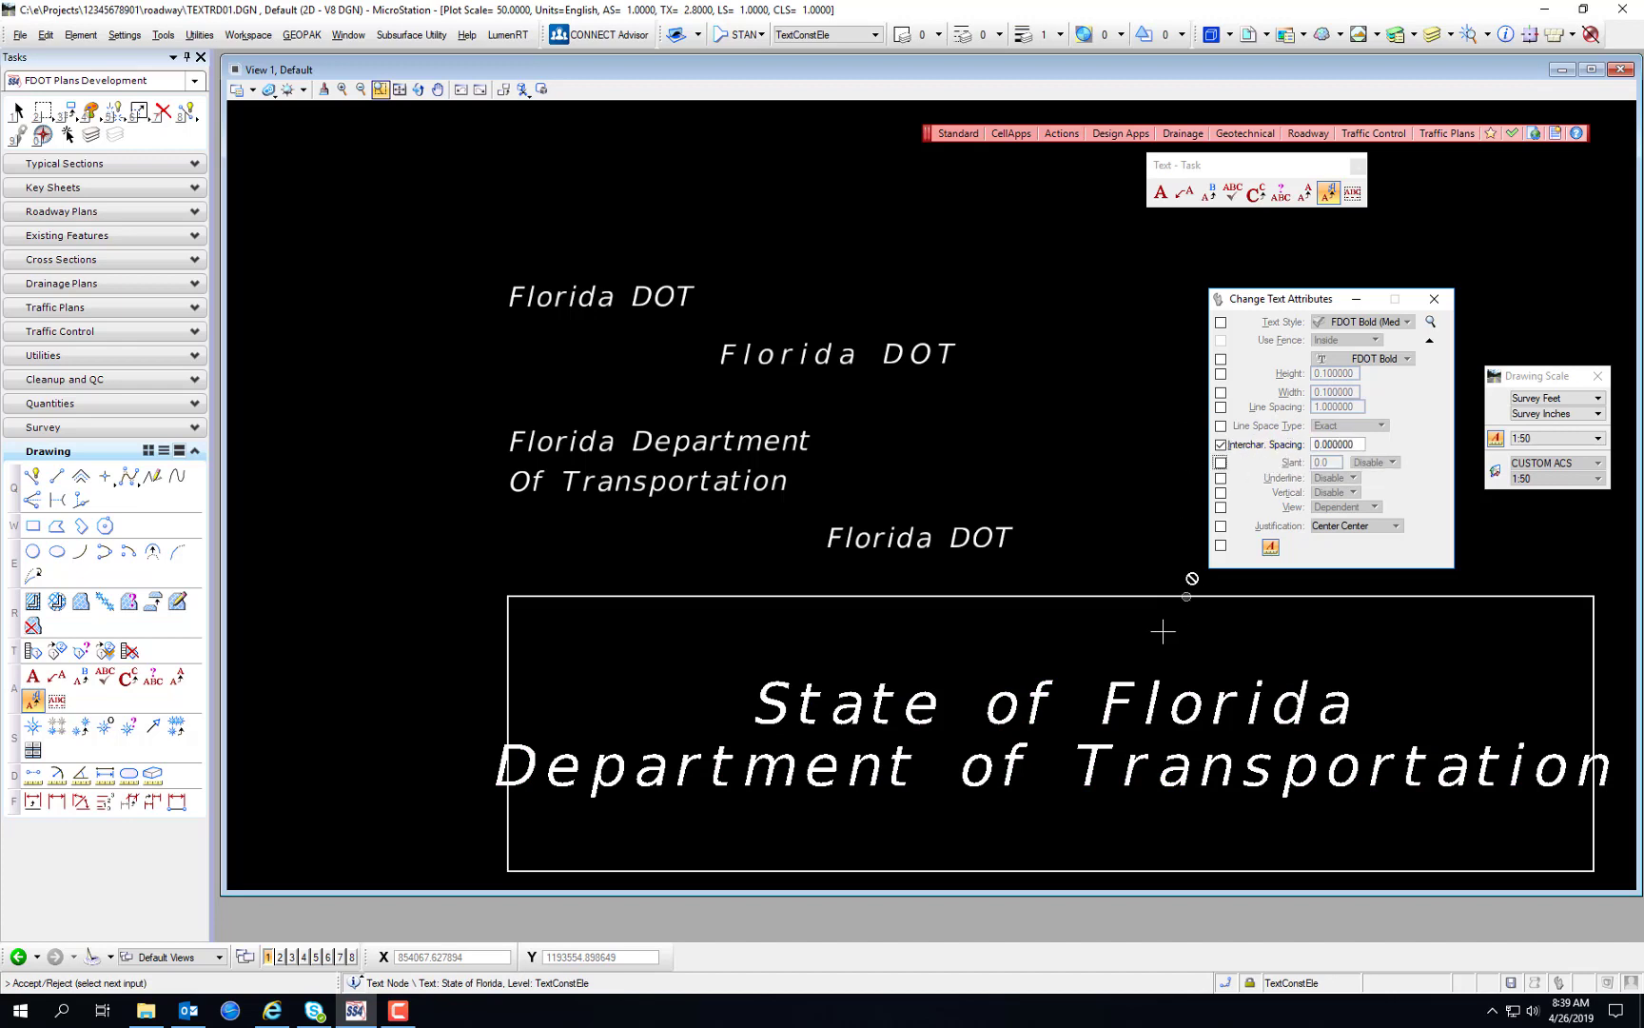
pyautogui.click(1123, 695)
pyautogui.click(1099, 549)
pyautogui.click(938, 367)
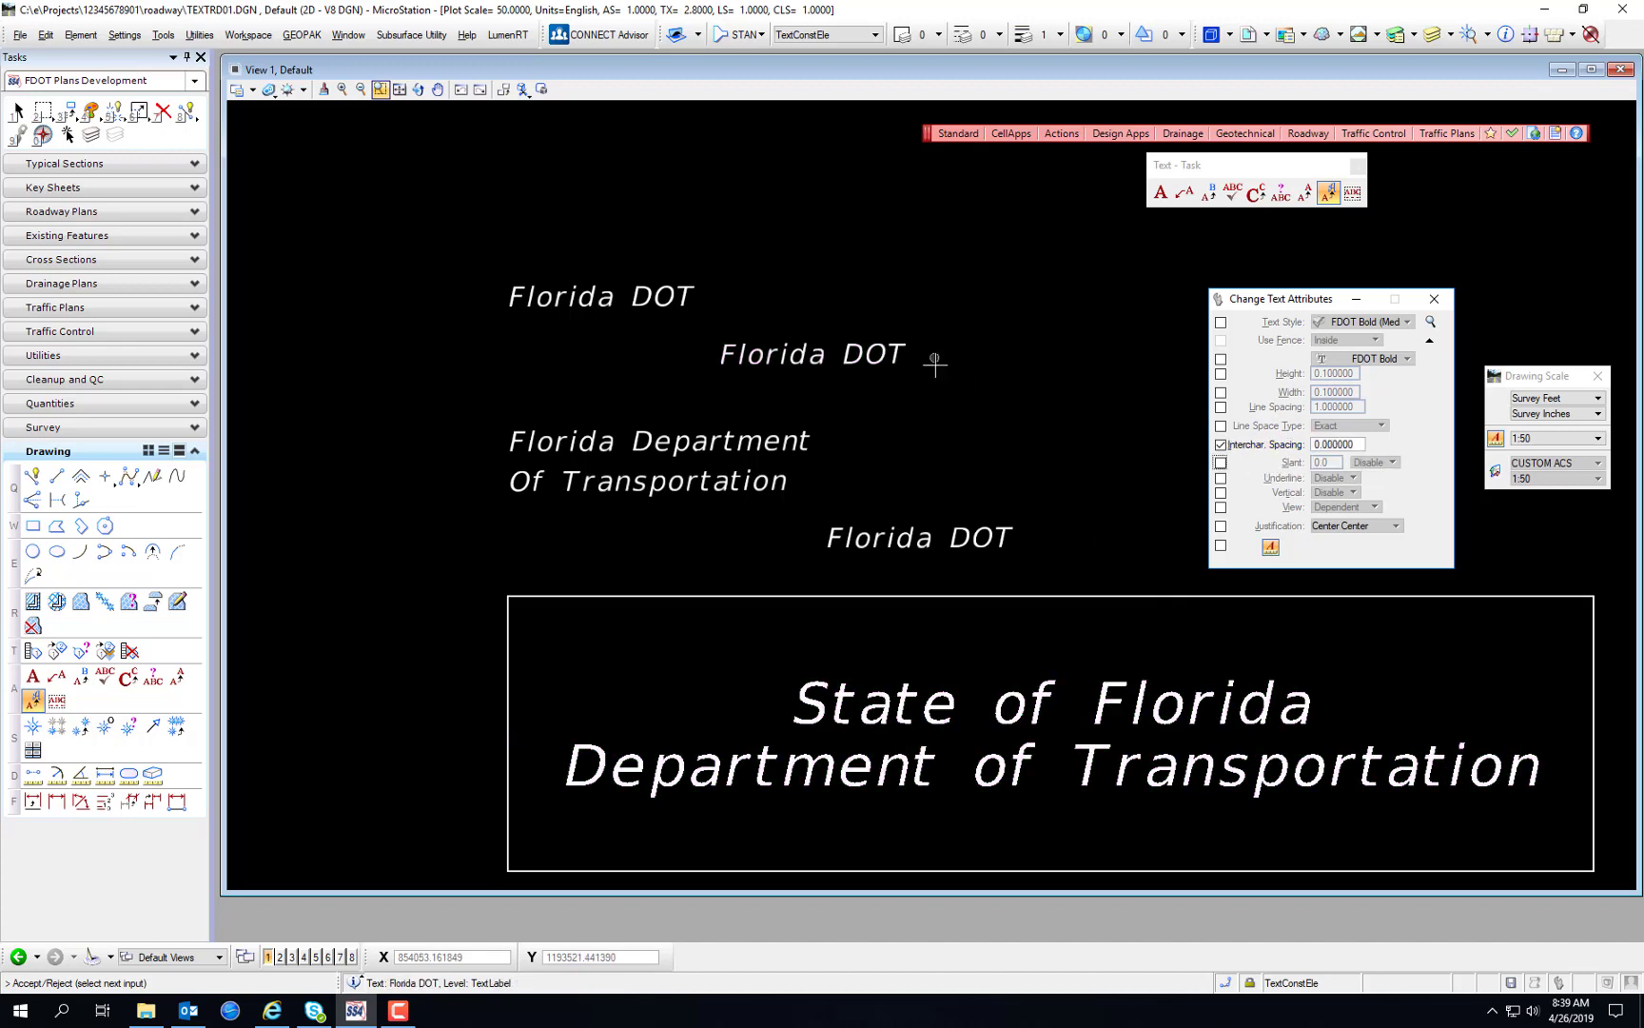
# Step: Accept zero spacing on the Florida DOT line and bring up Find/Replace Text
pyautogui.click(1036, 523)
pyautogui.click(47, 36)
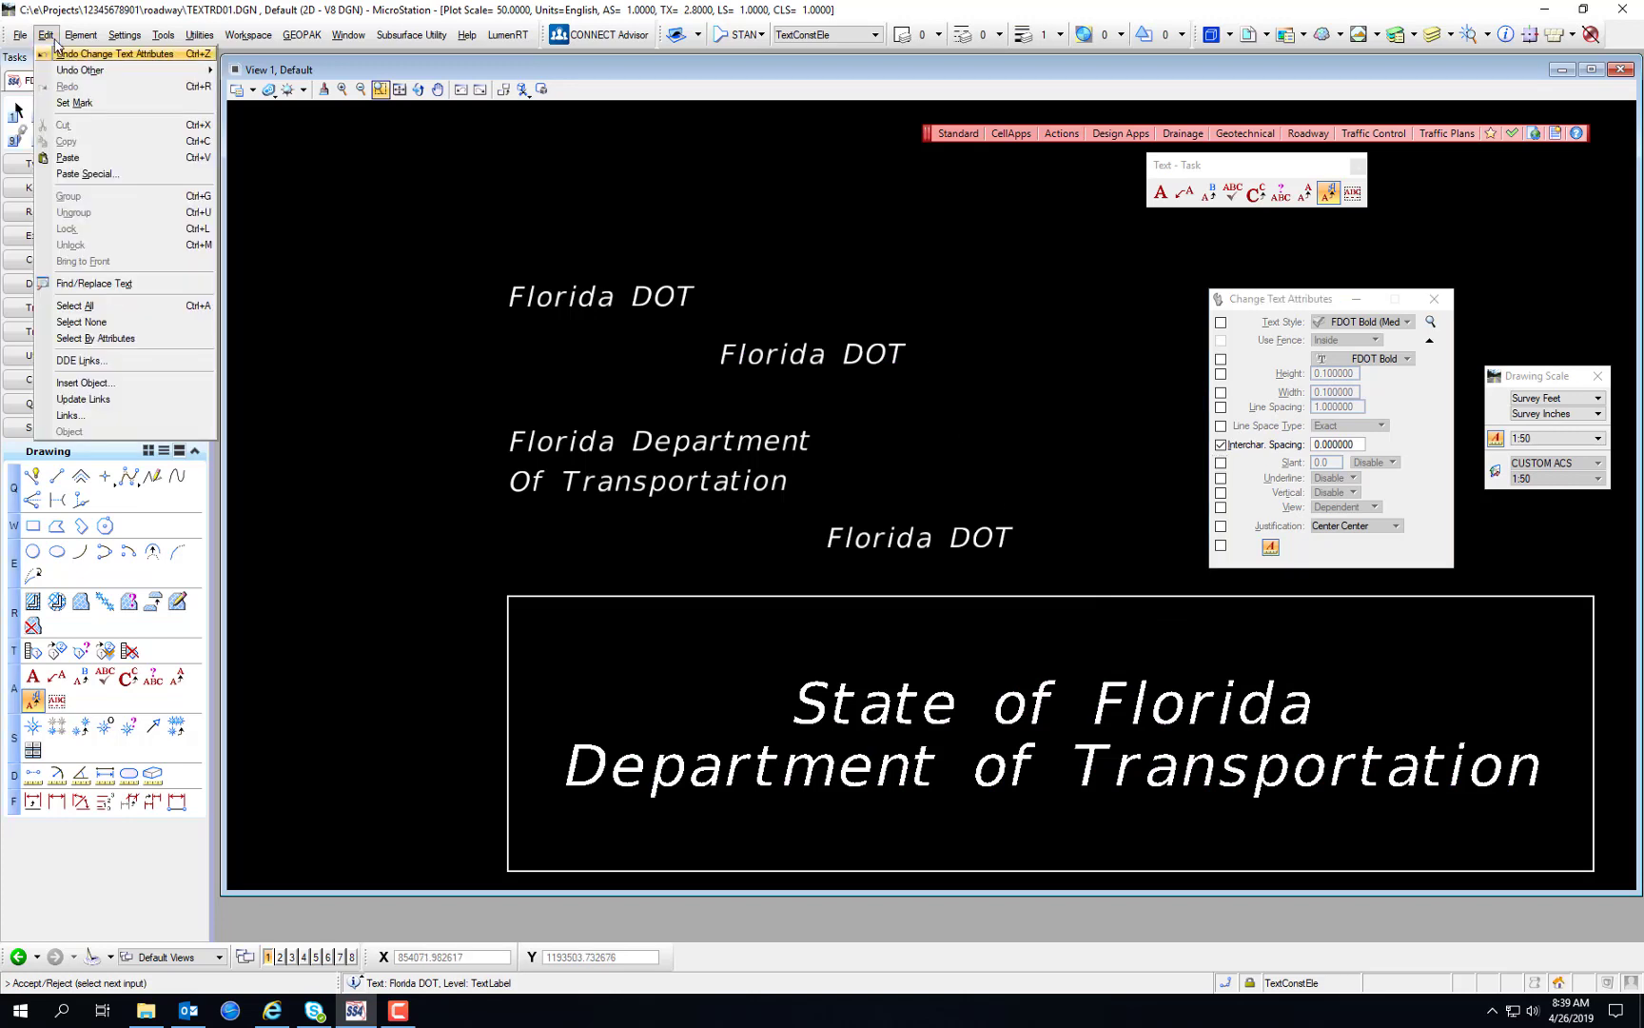
pyautogui.click(94, 284)
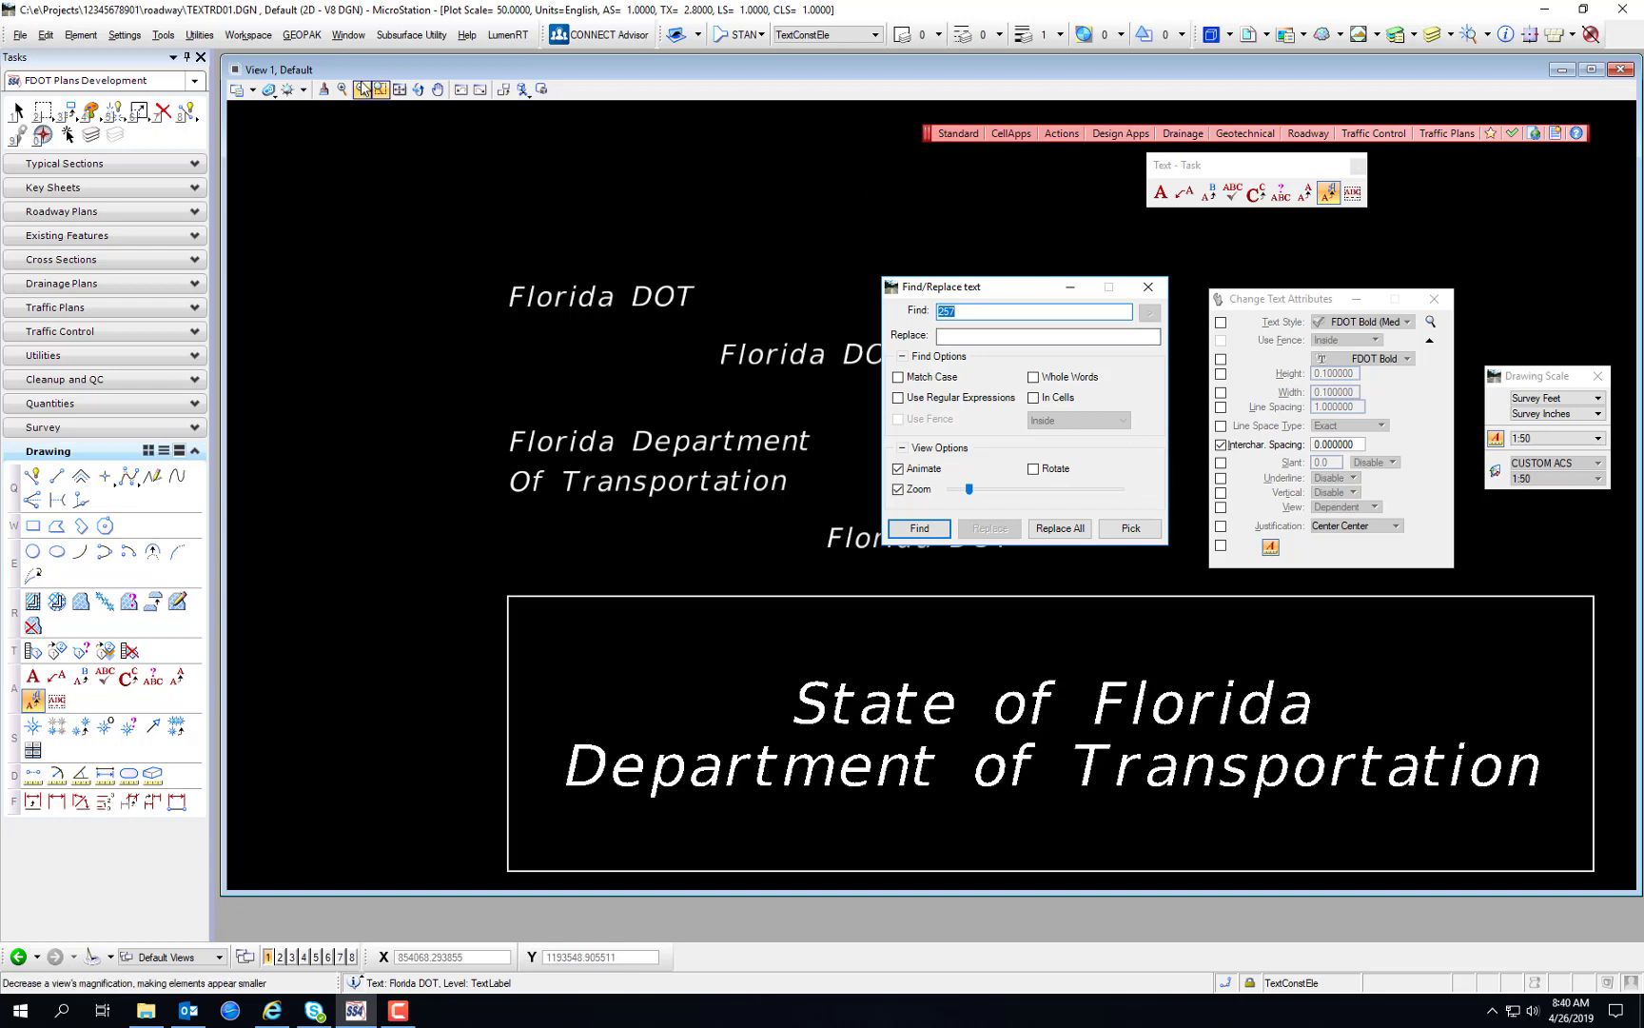
# Step: Zoom into the SURVEY 12th ST label and change the Find value from 257 to a closing brace
pyautogui.click(398, 89)
pyautogui.moveTo(980, 289); pyautogui.dragTo(717, 550)
pyautogui.scroll(3, 945, 430)
pyautogui.scroll(3, 942, 429)
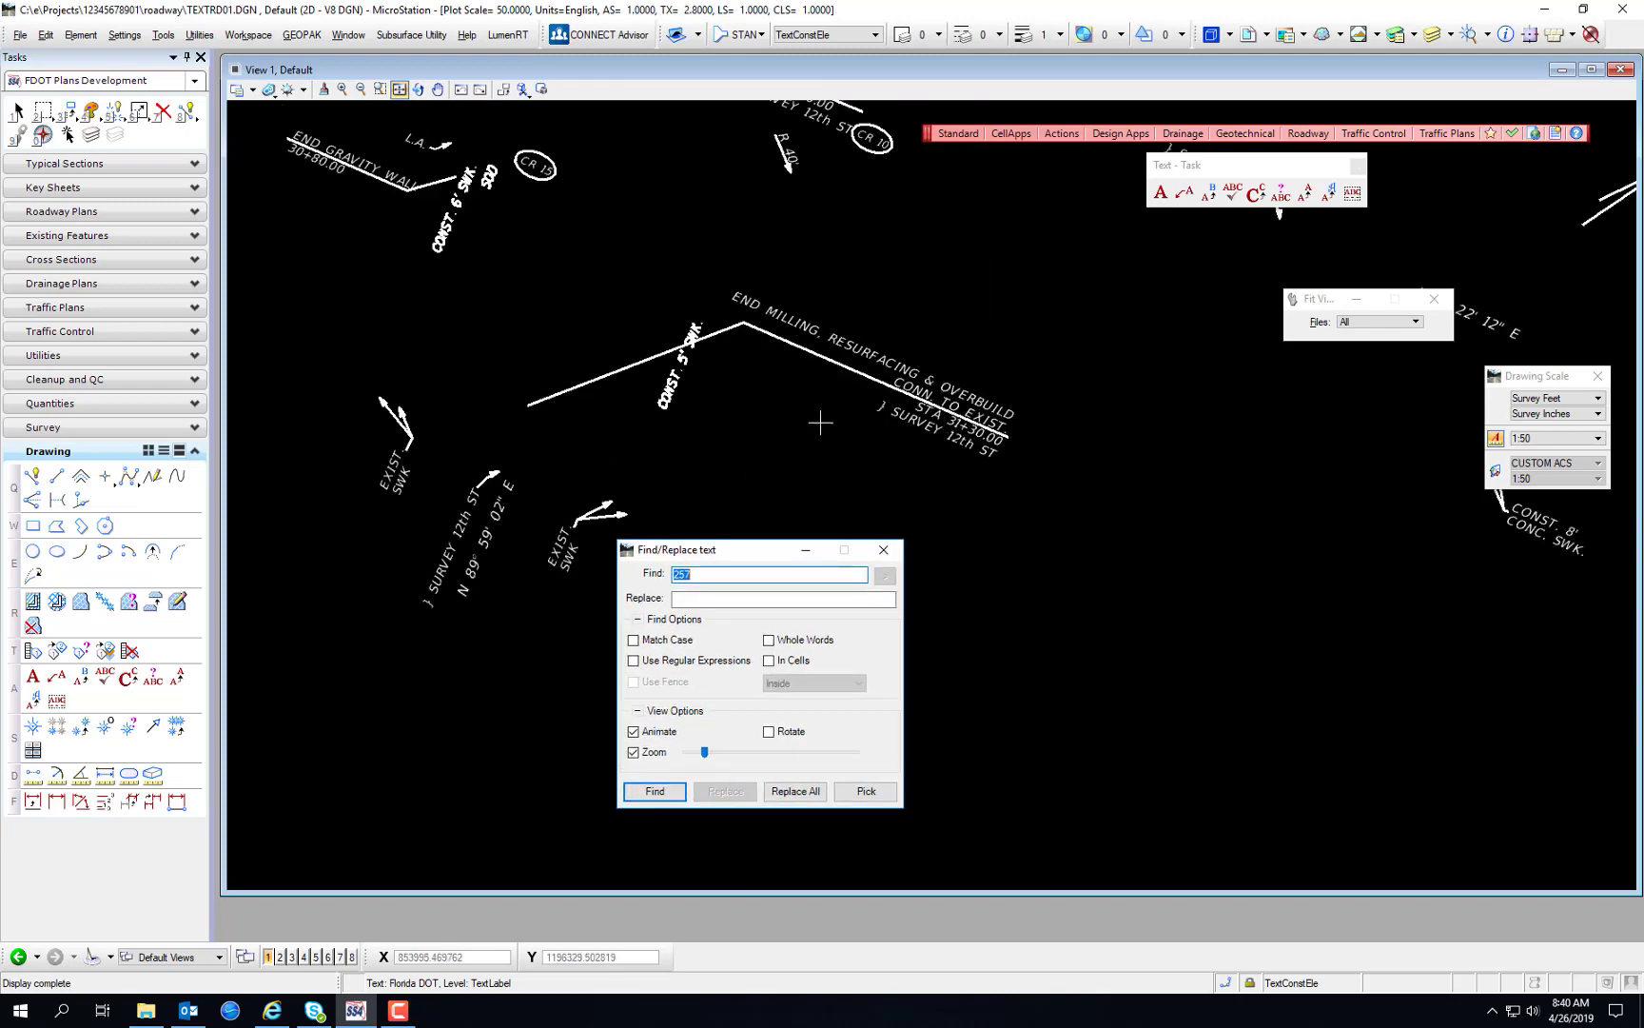
pyautogui.scroll(3, 885, 414)
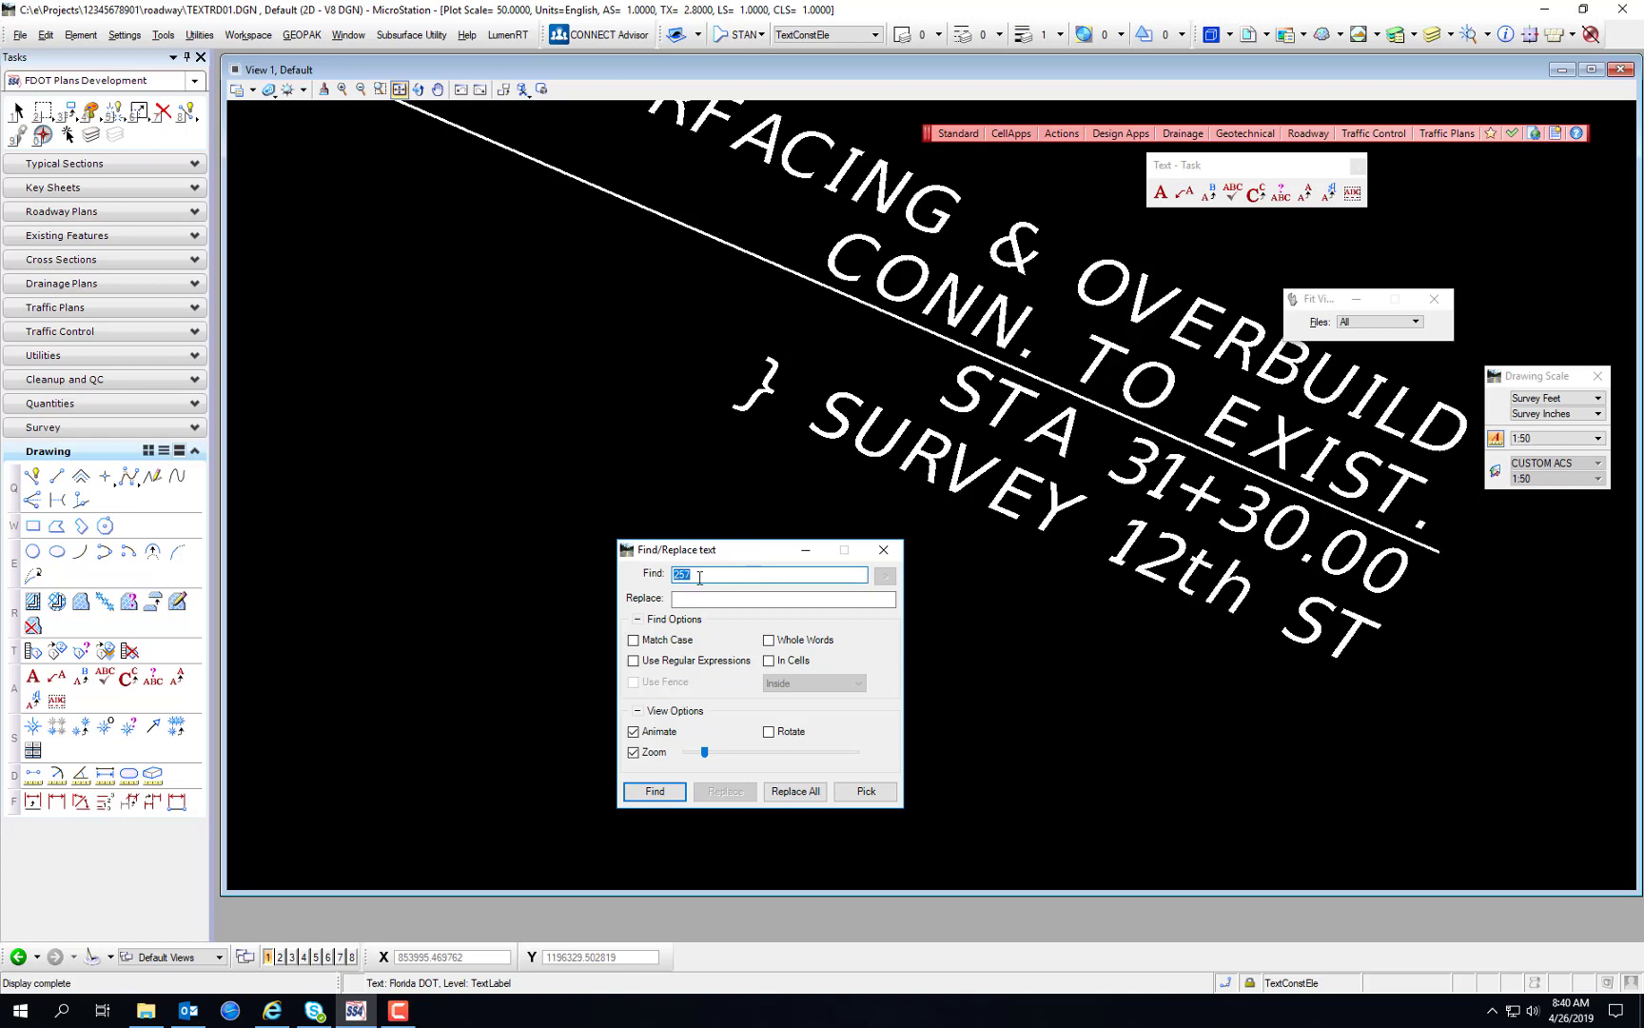
pyautogui.press('BackSpace')
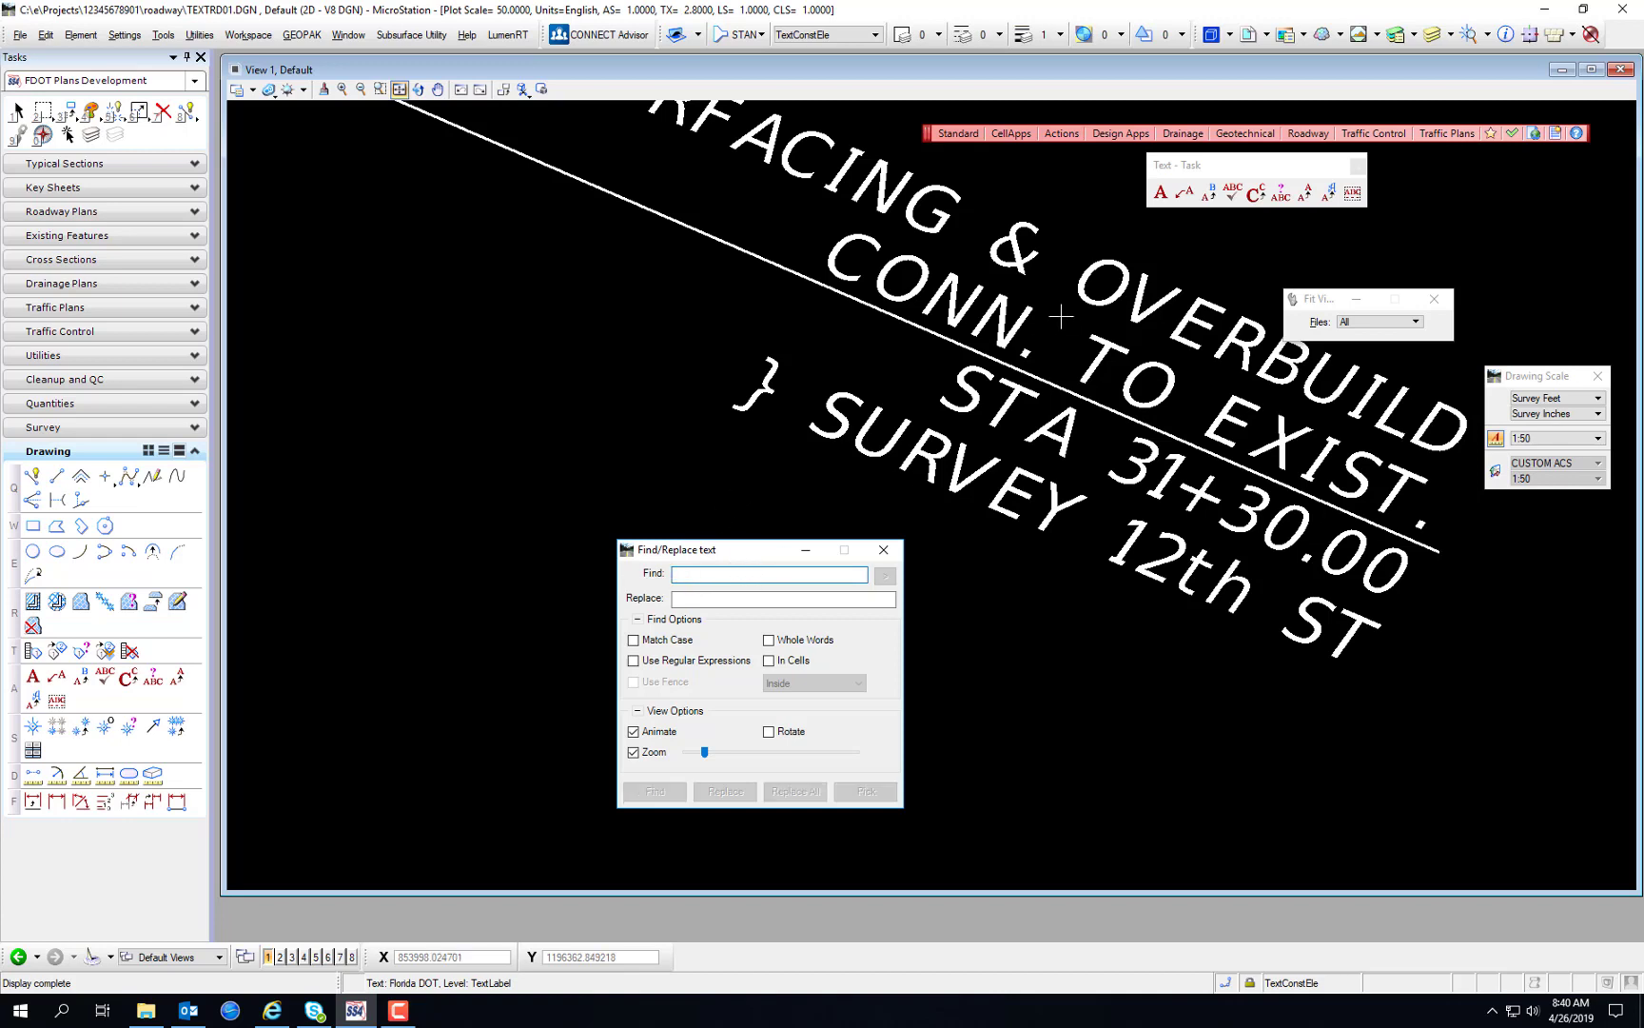
pyautogui.write('}')
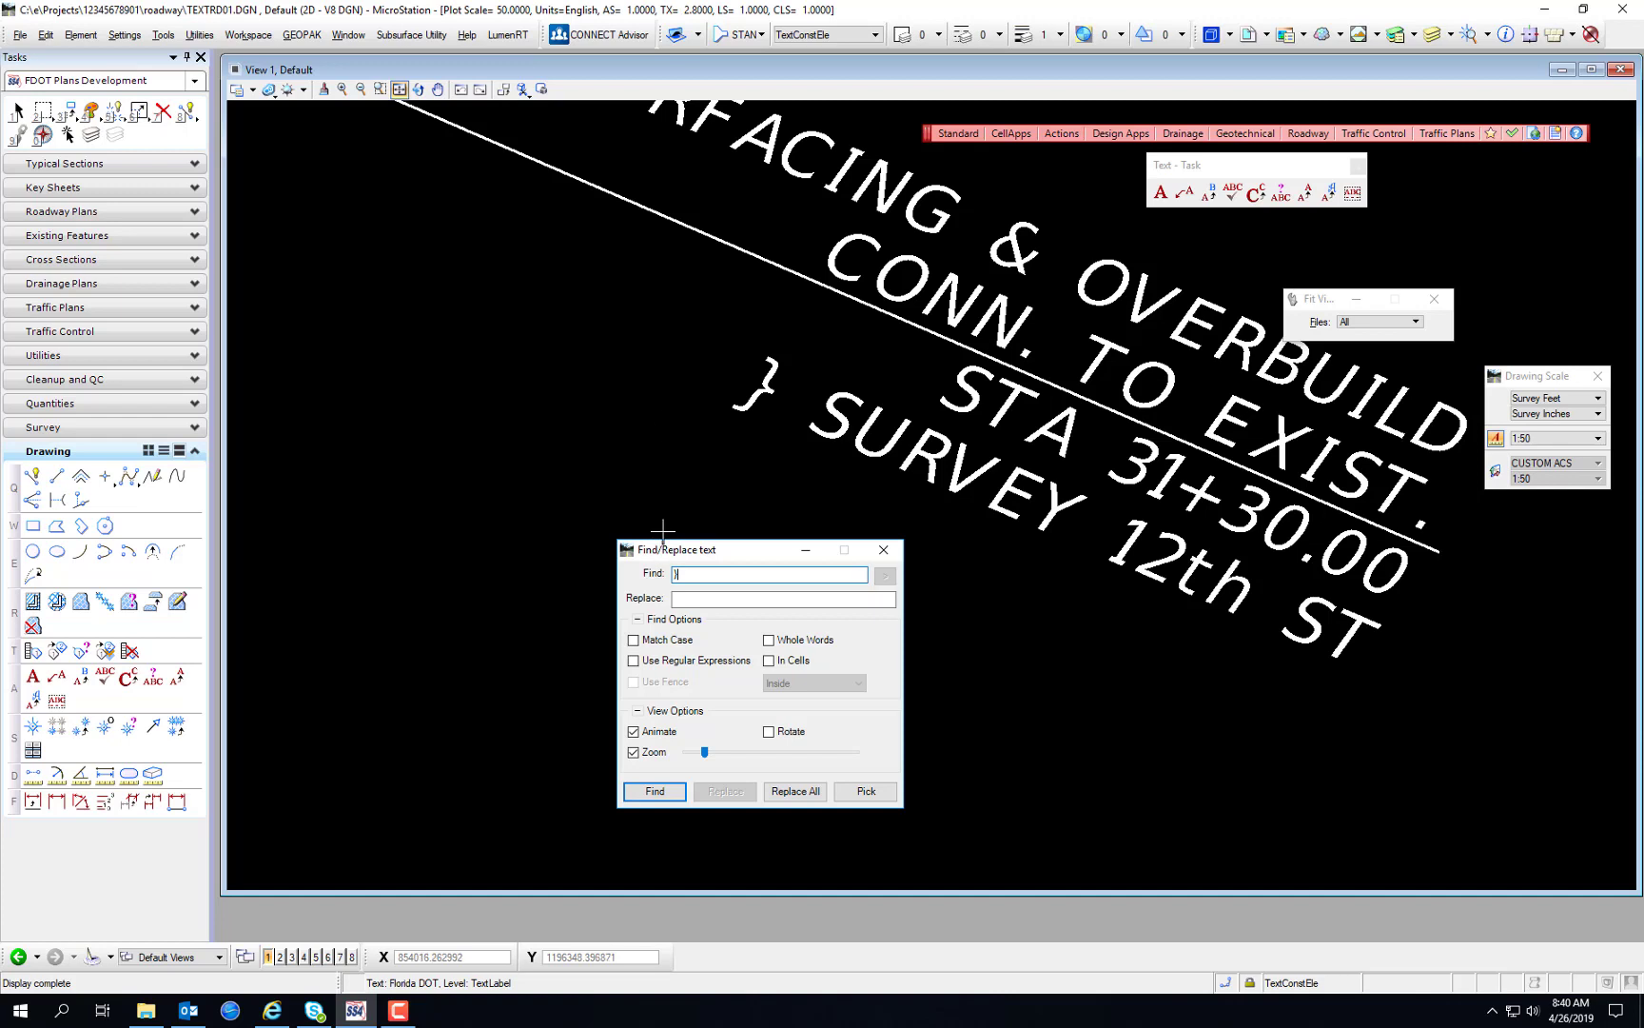
pyautogui.click(692, 601)
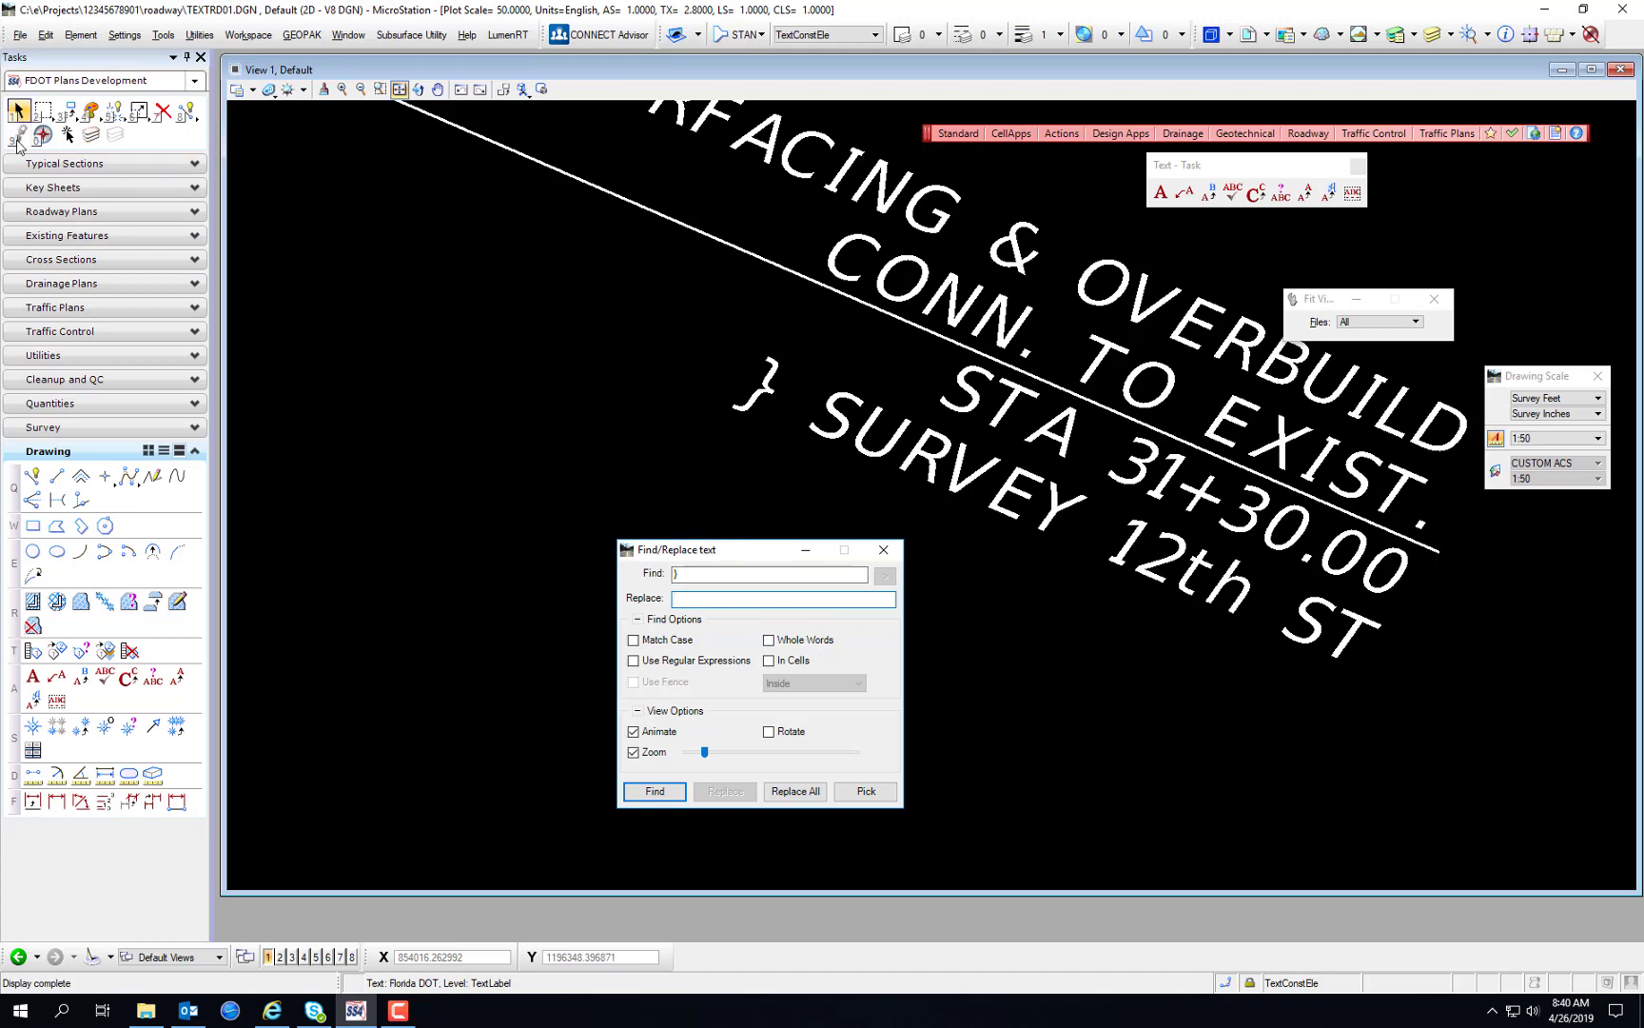
pyautogui.click(32, 676)
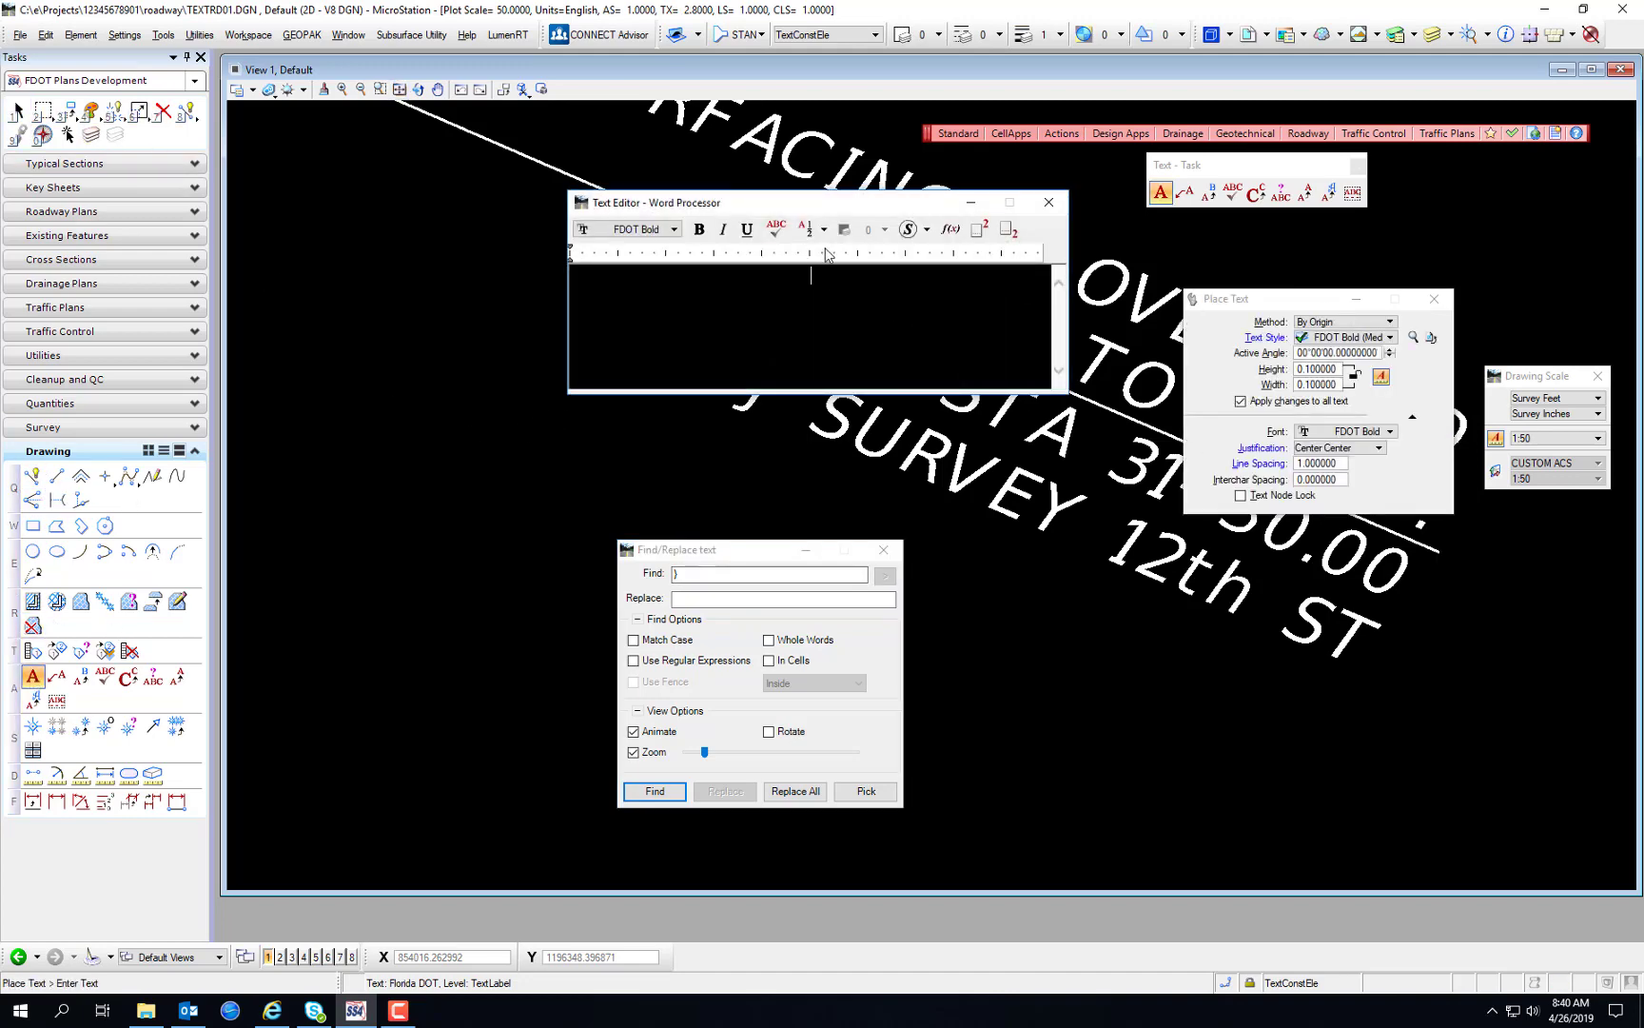
pyautogui.click(926, 229)
pyautogui.click(937, 281)
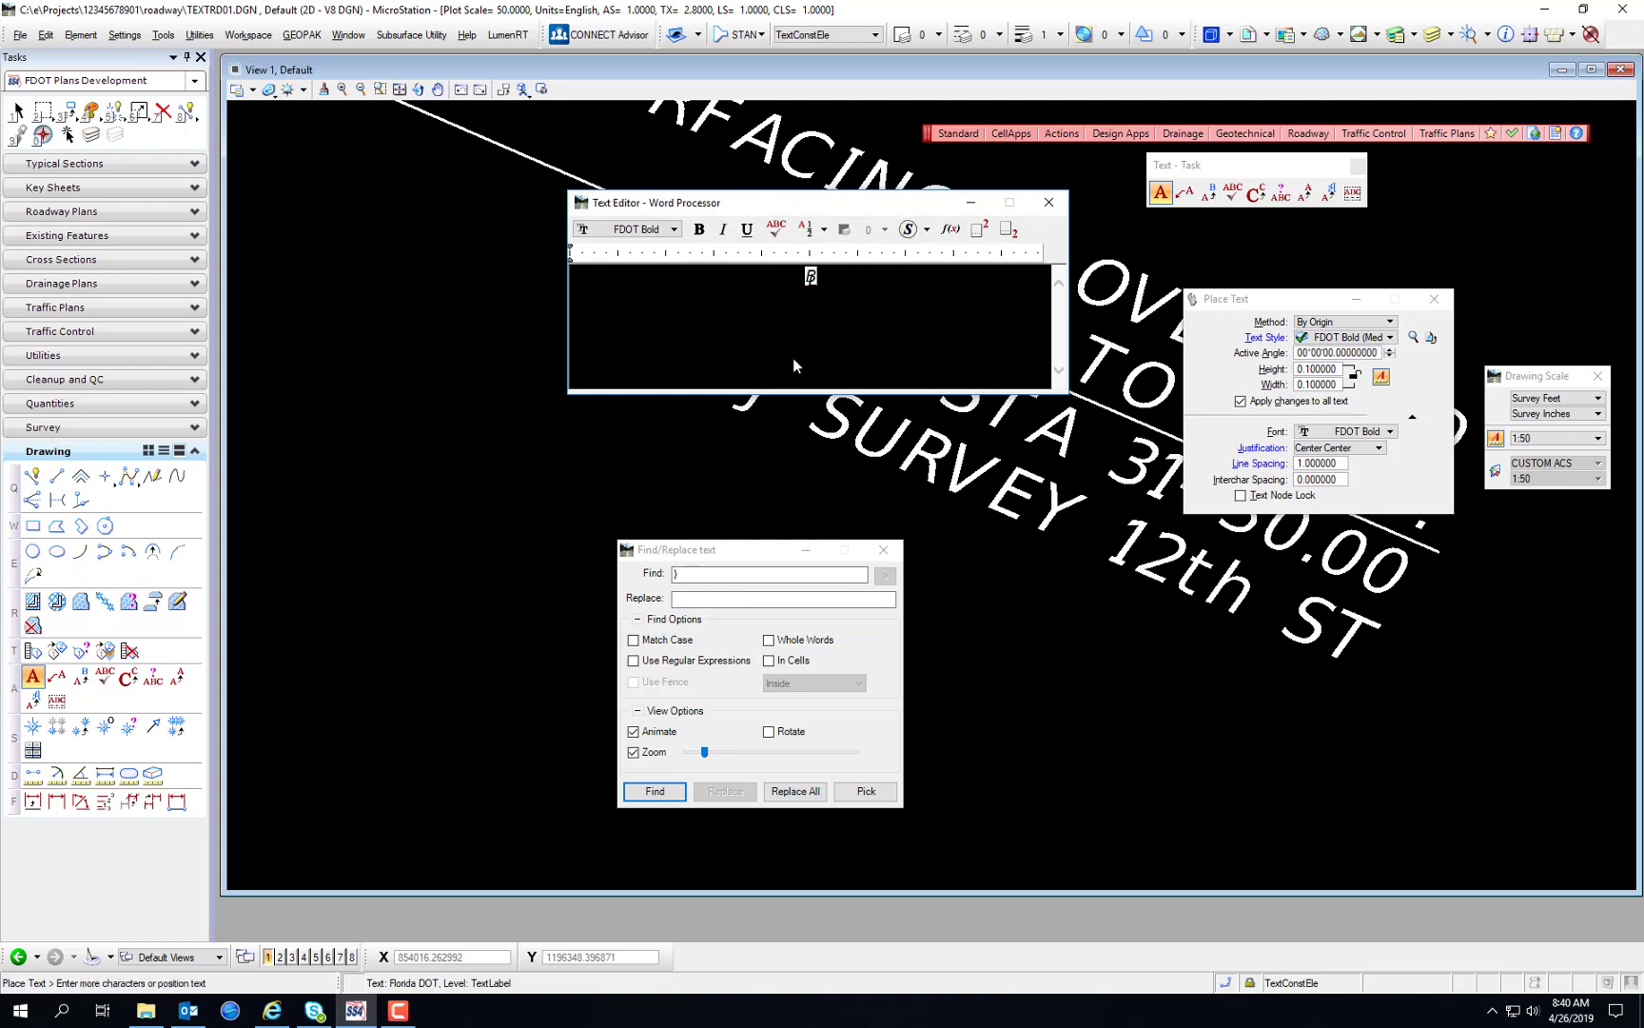
pyautogui.rightClick(812, 274)
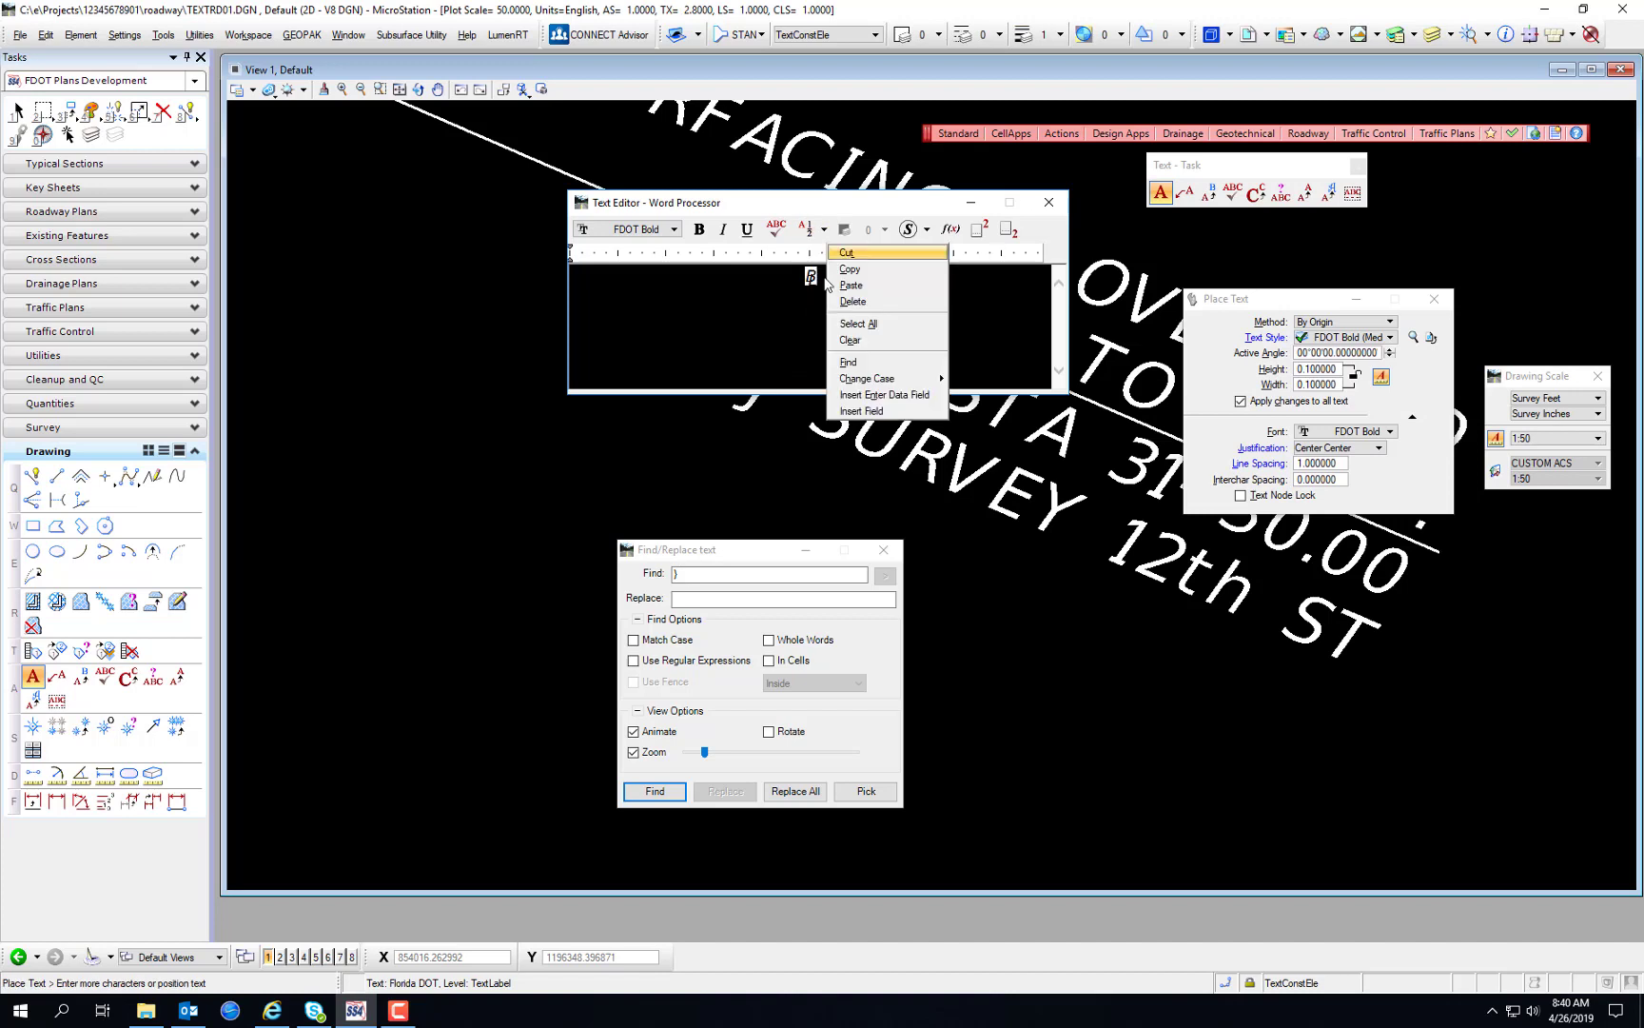
pyautogui.click(856, 268)
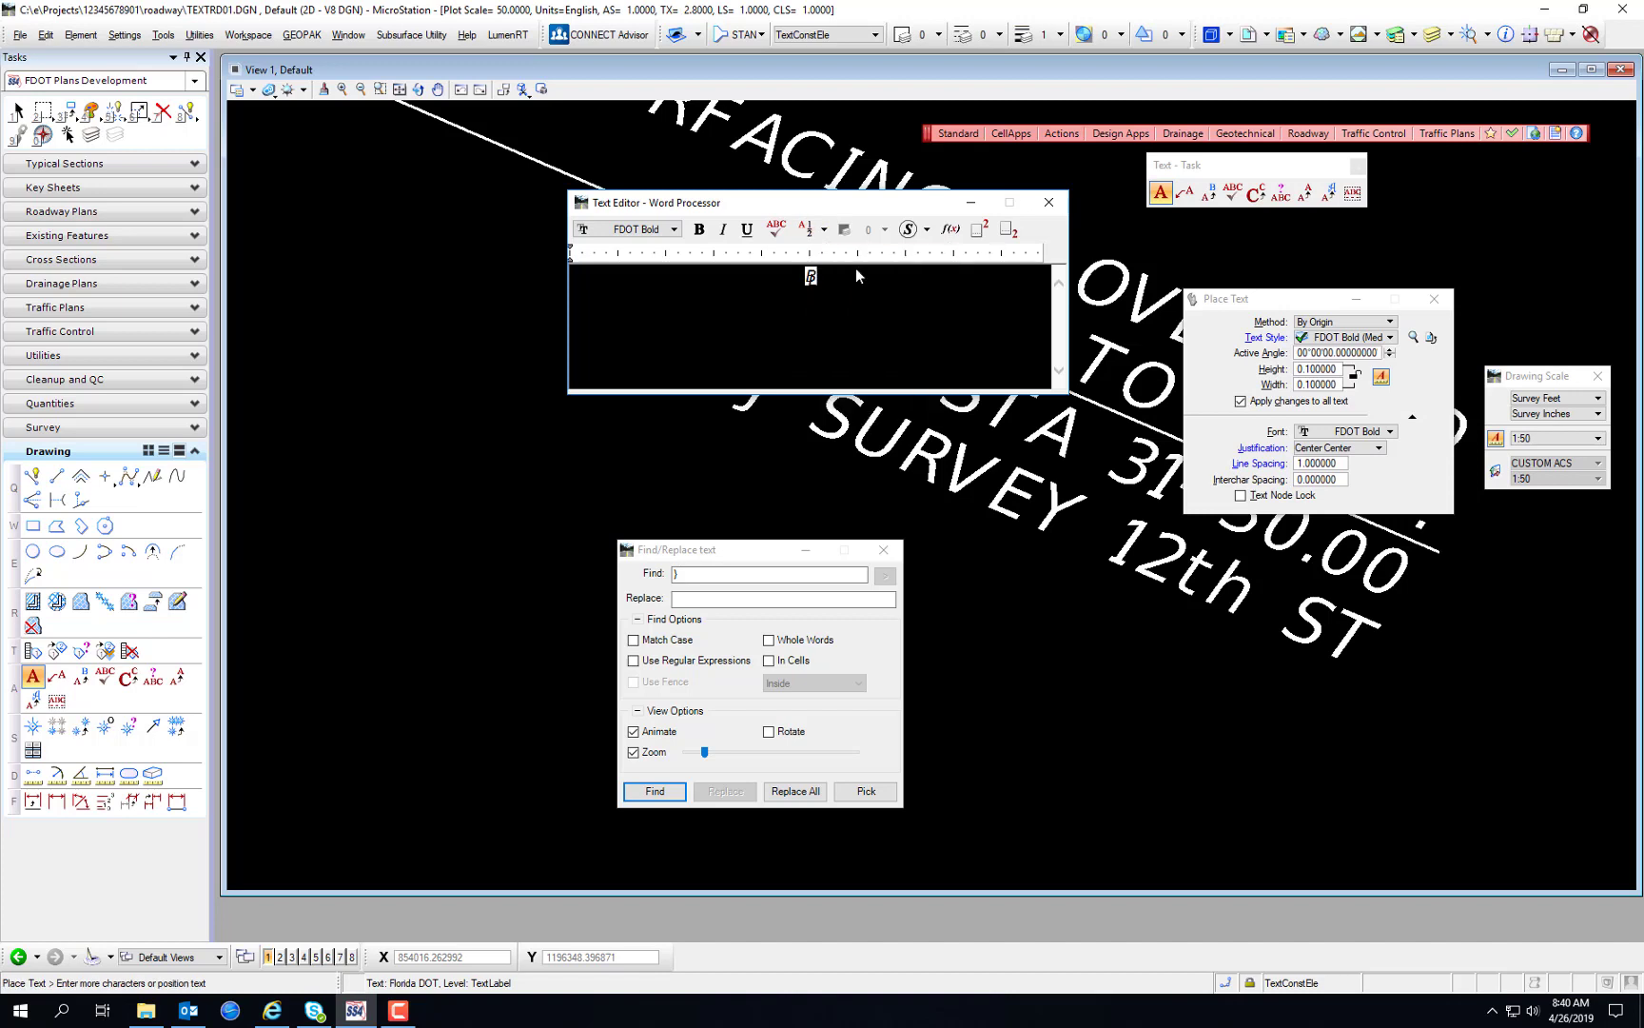
pyautogui.click(1049, 202)
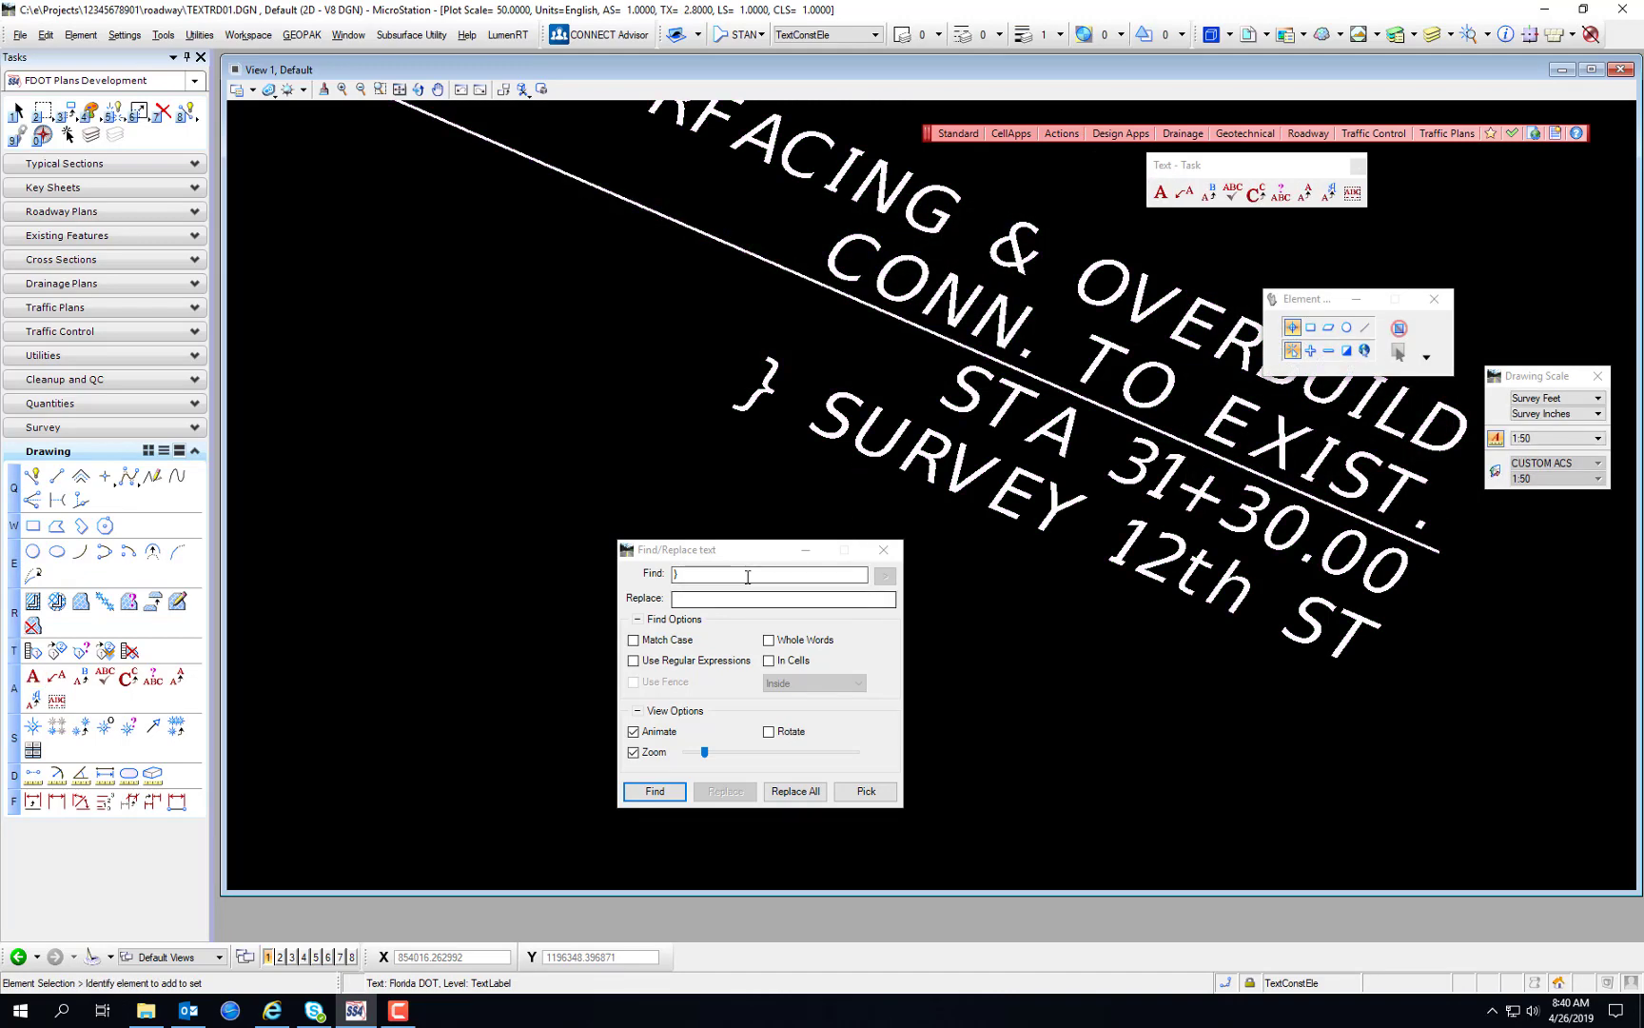
pyautogui.click(721, 598)
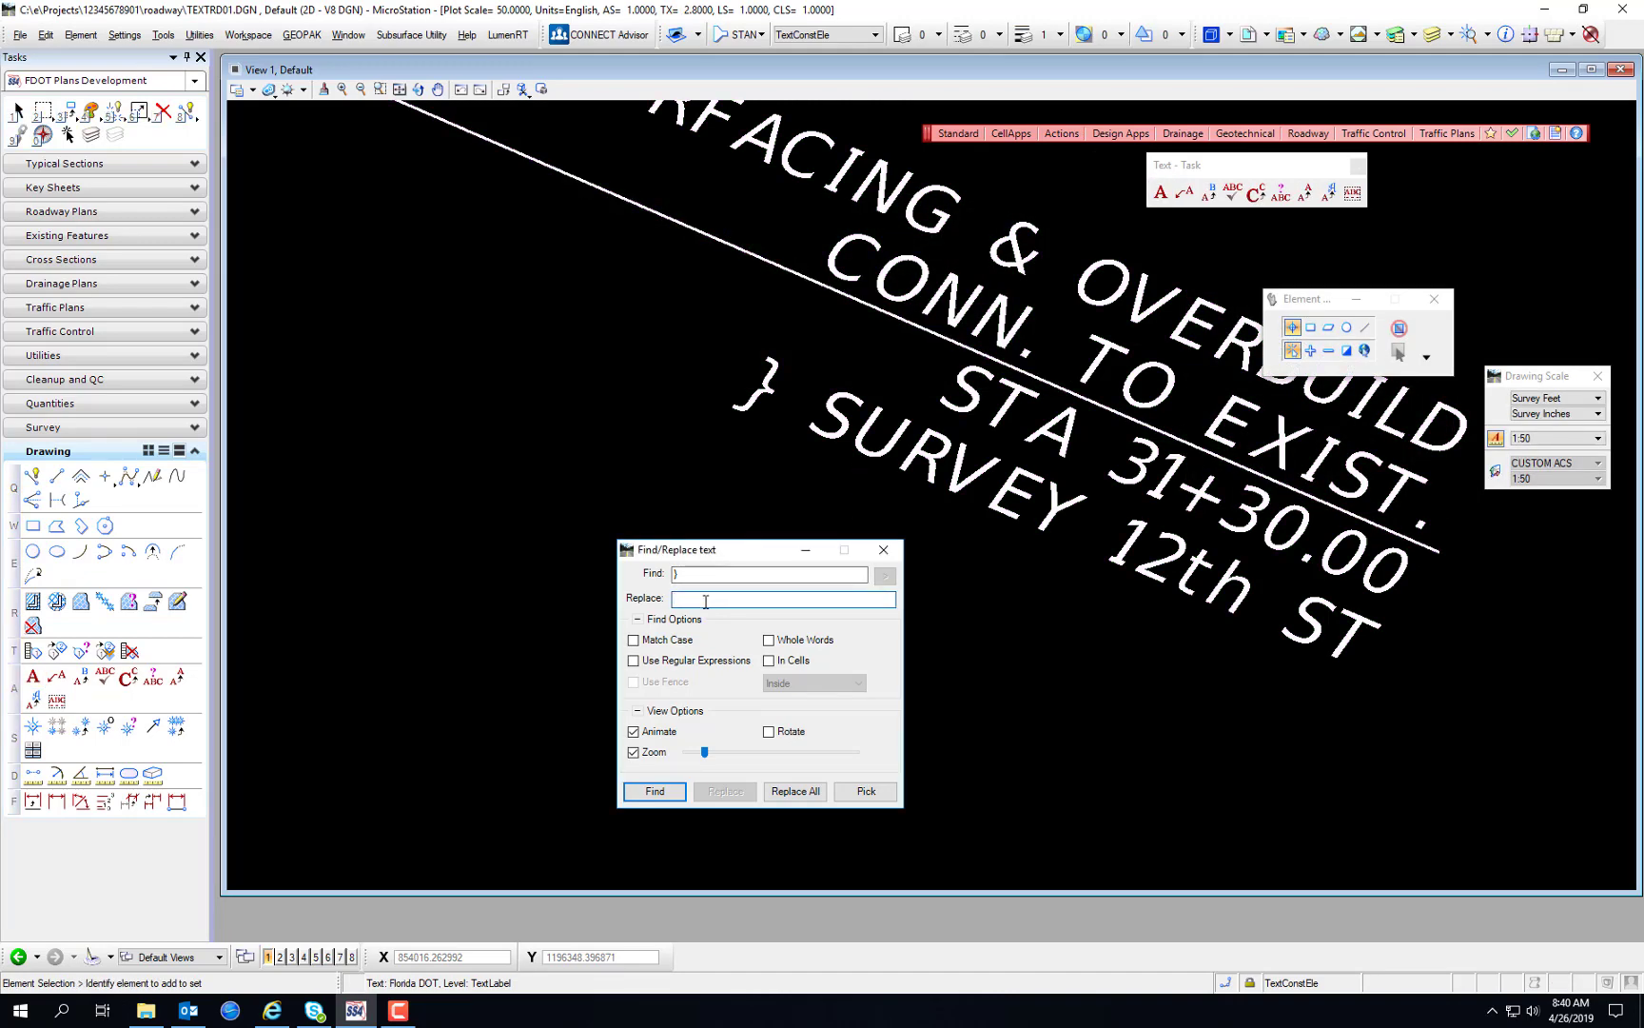
pyautogui.rightClick(705, 601)
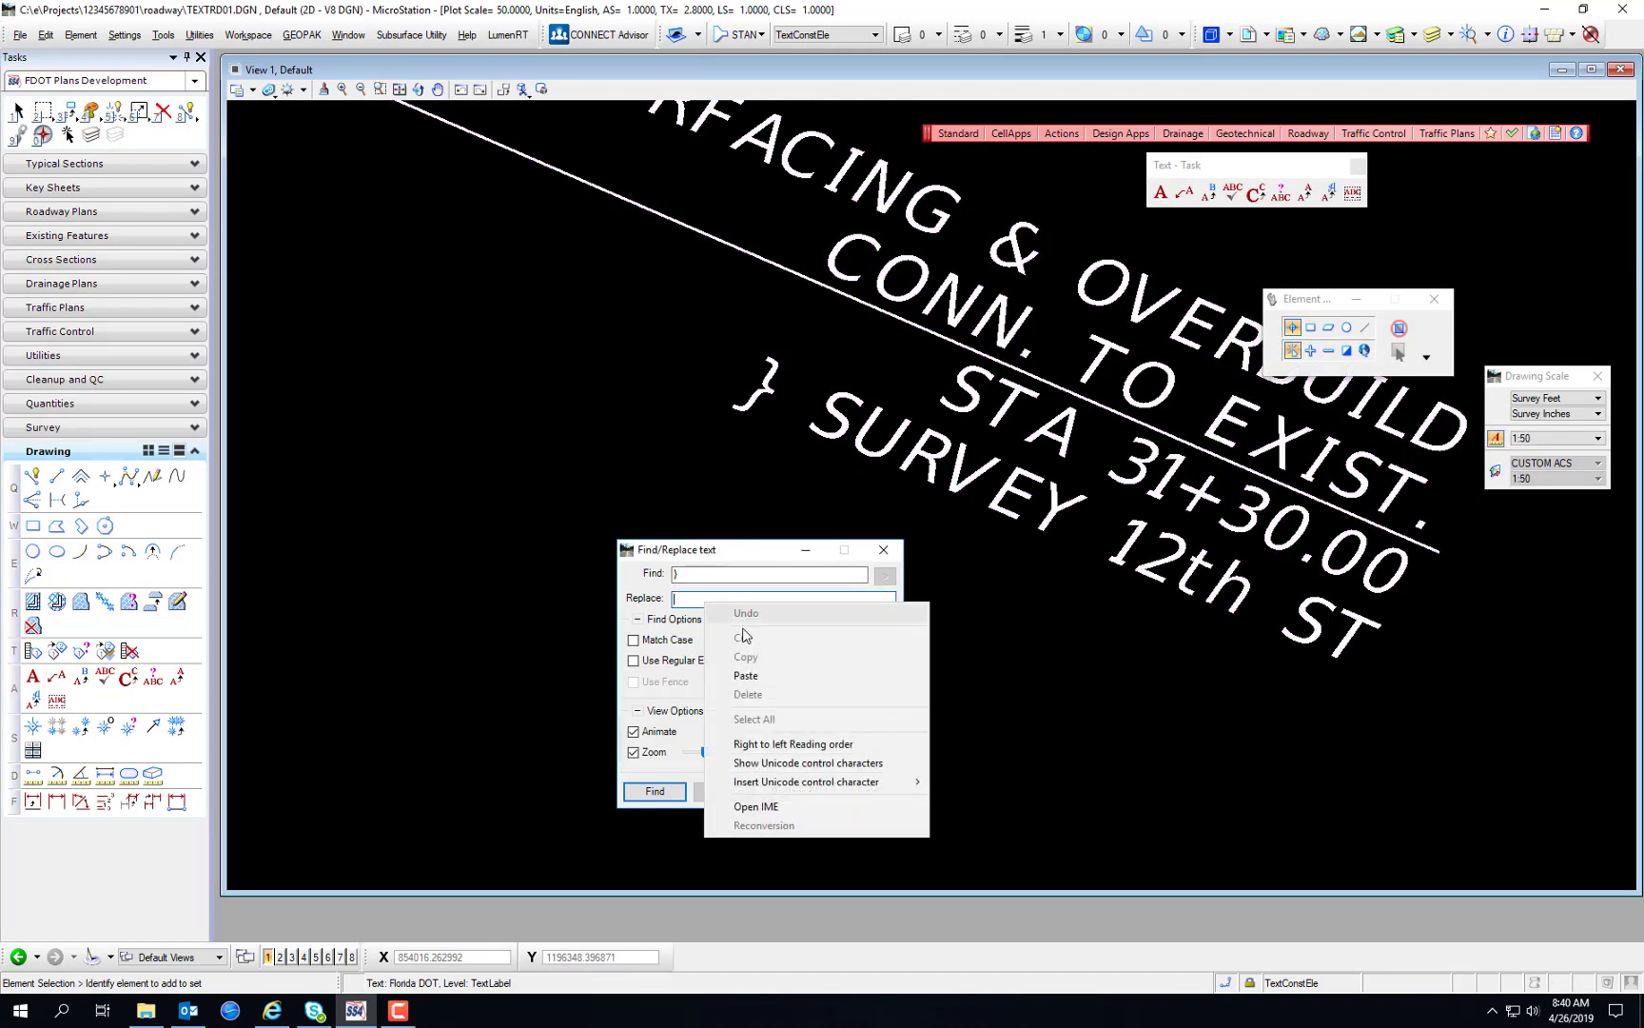
# Step: Replace all 126 closing braces with the centerline symbol, including text inside cells
pyautogui.click(681, 605)
pyautogui.write('£')
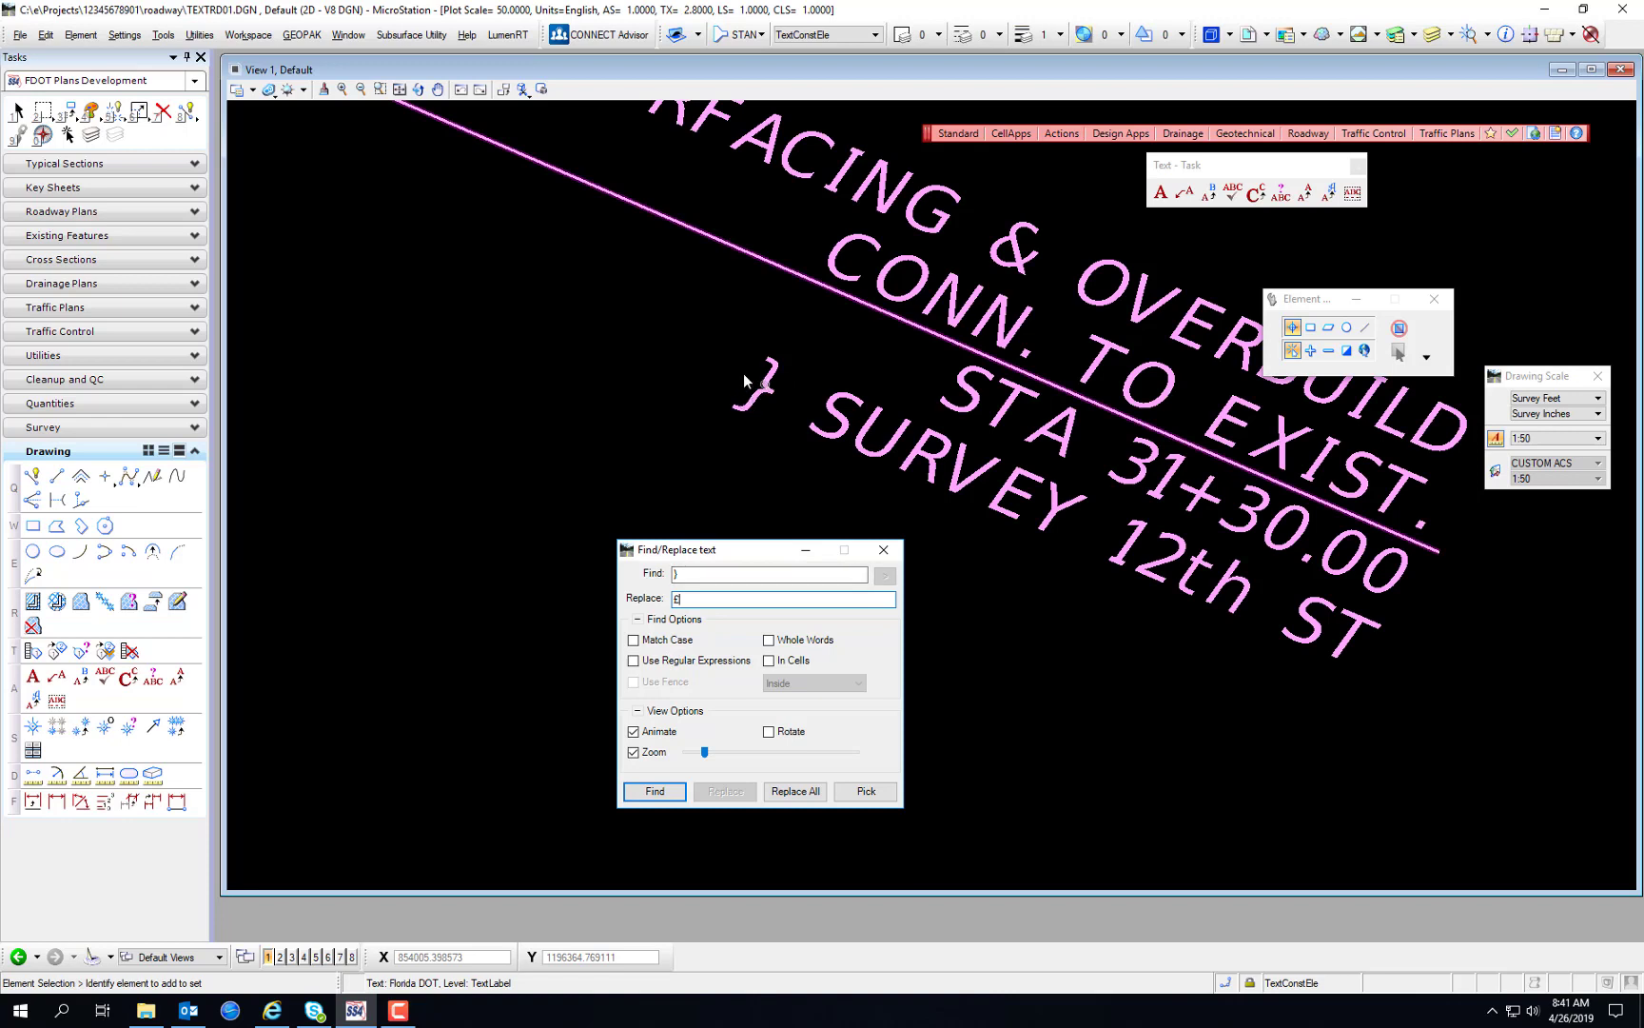
pyautogui.click(768, 661)
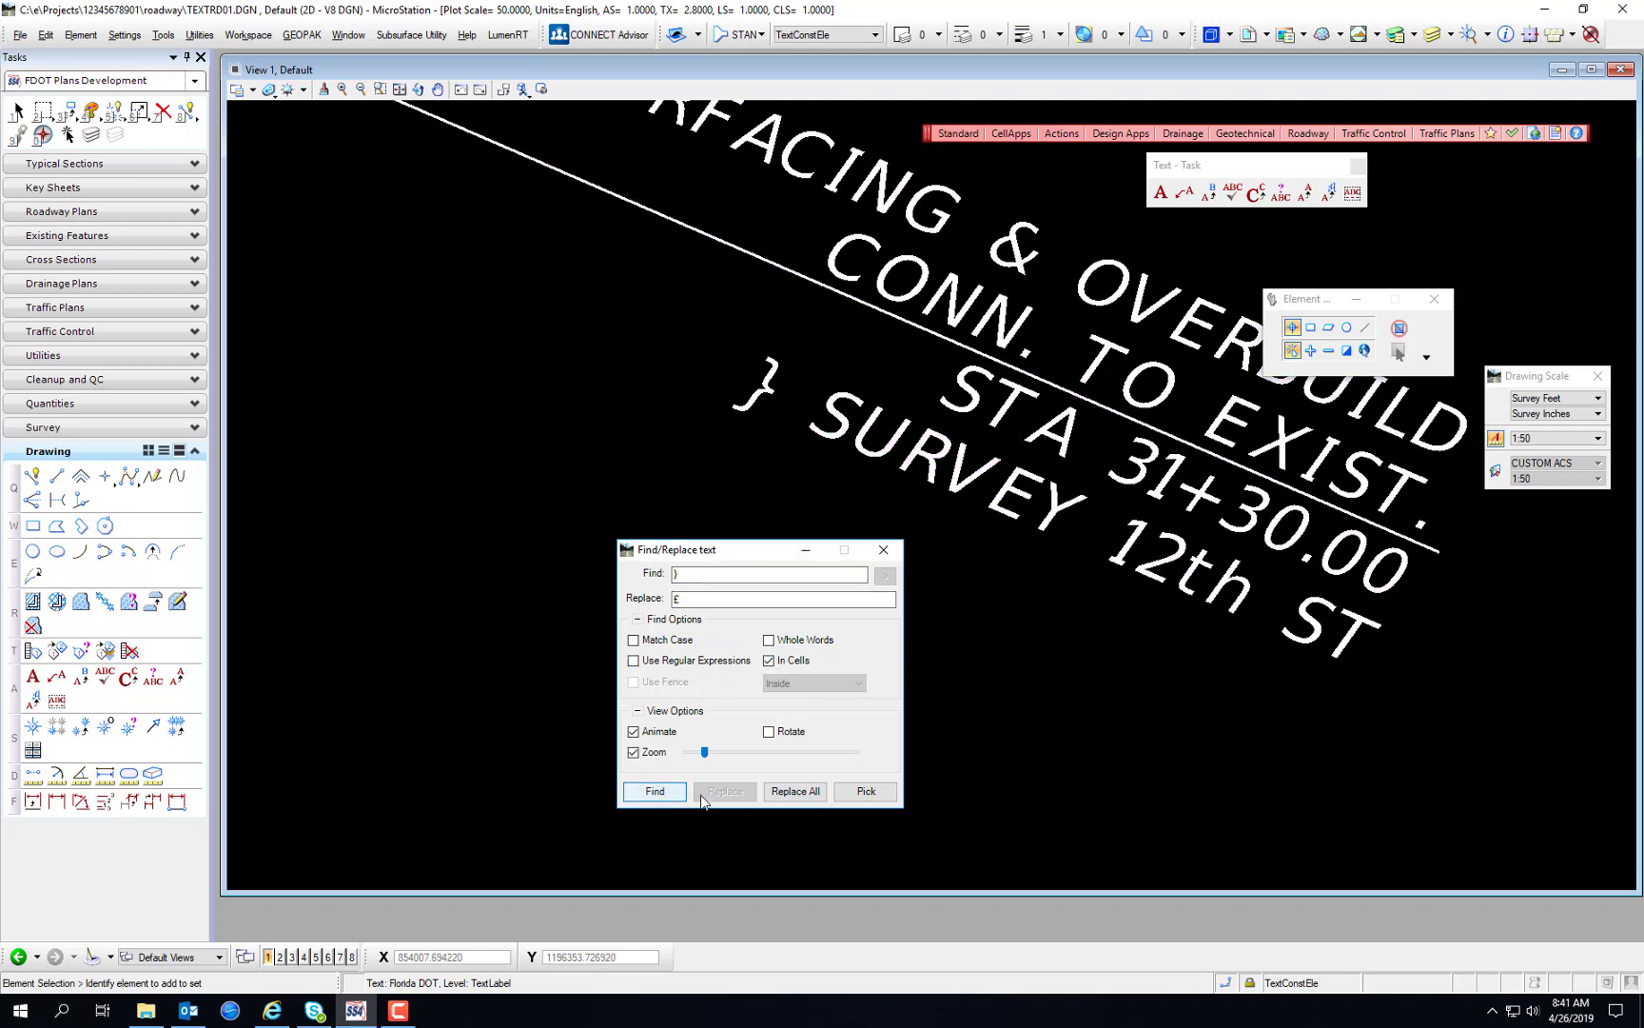
pyautogui.click(797, 792)
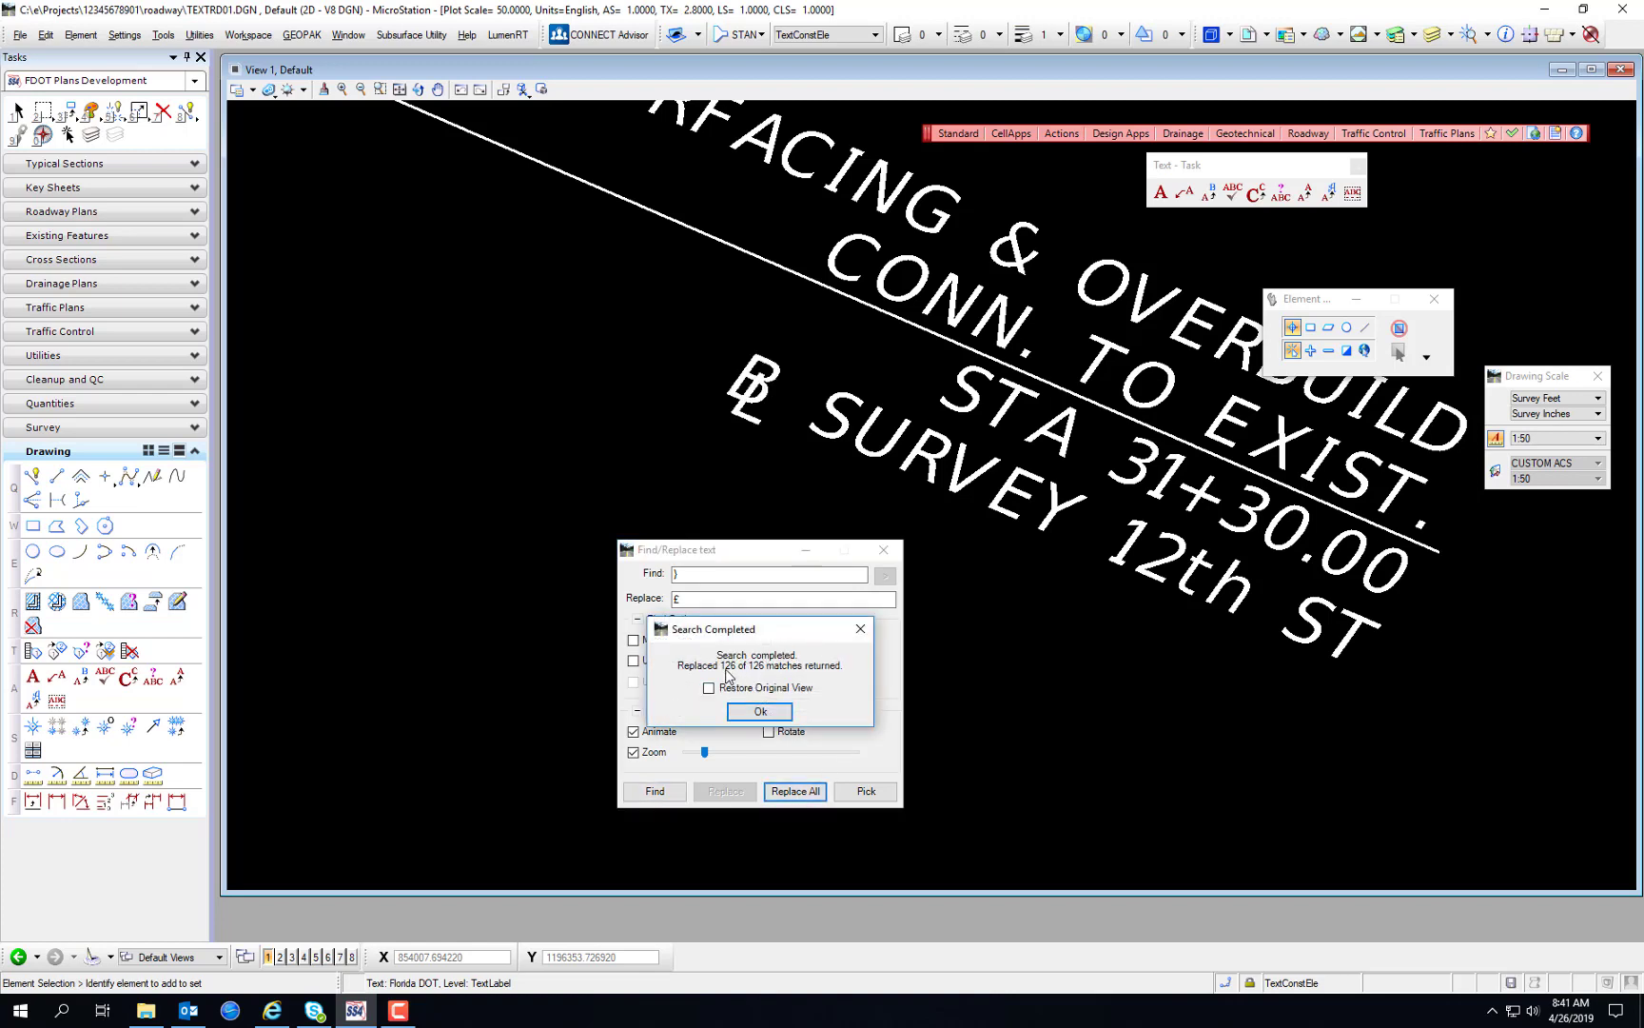
pyautogui.click(762, 709)
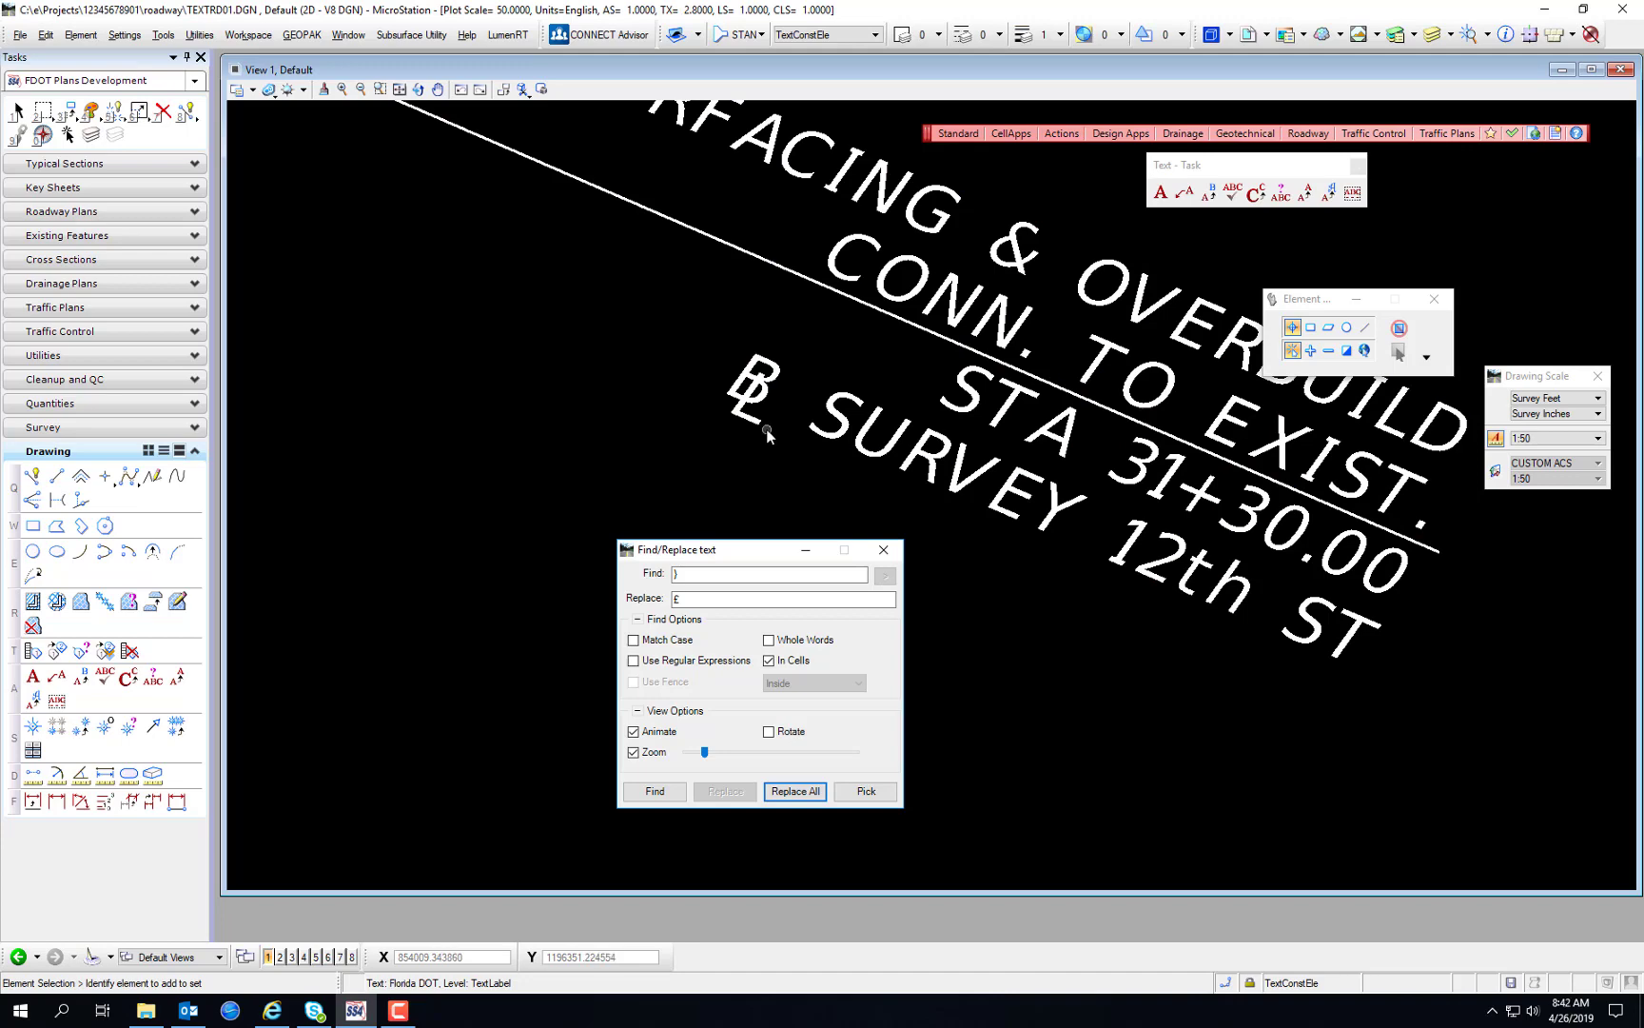
# Step: Close Find/Replace and restore the 'Using Text Tools' saved view from View Attributes
pyautogui.click(882, 551)
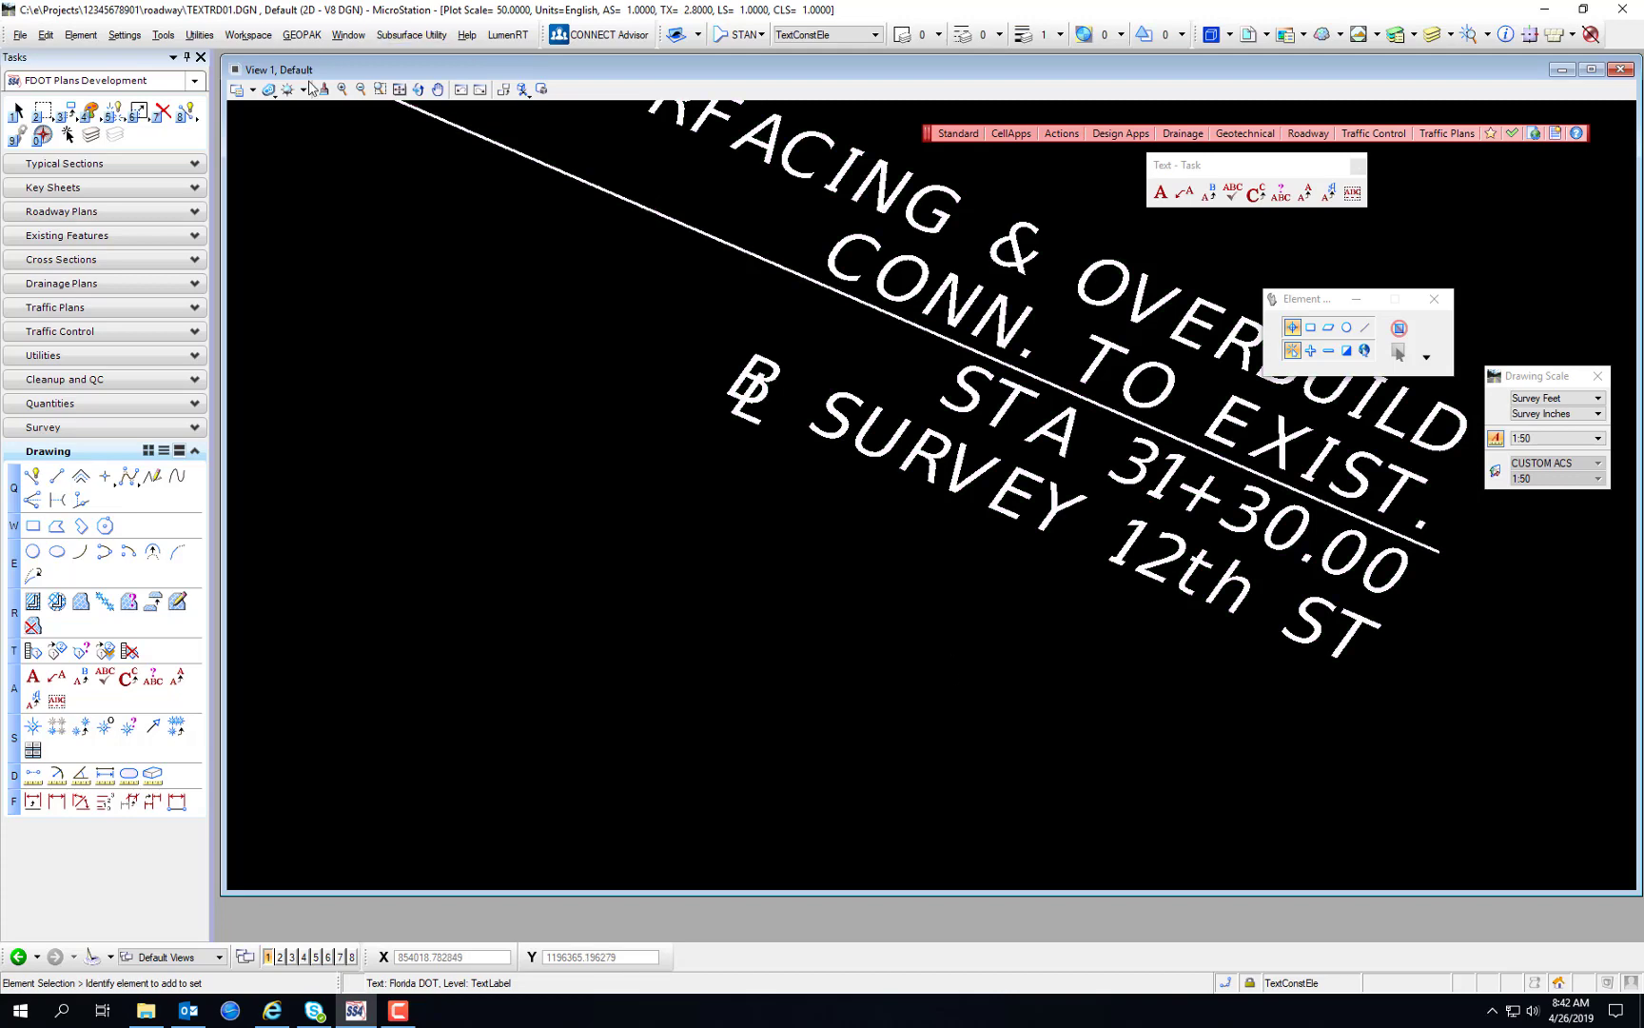
pyautogui.click(253, 92)
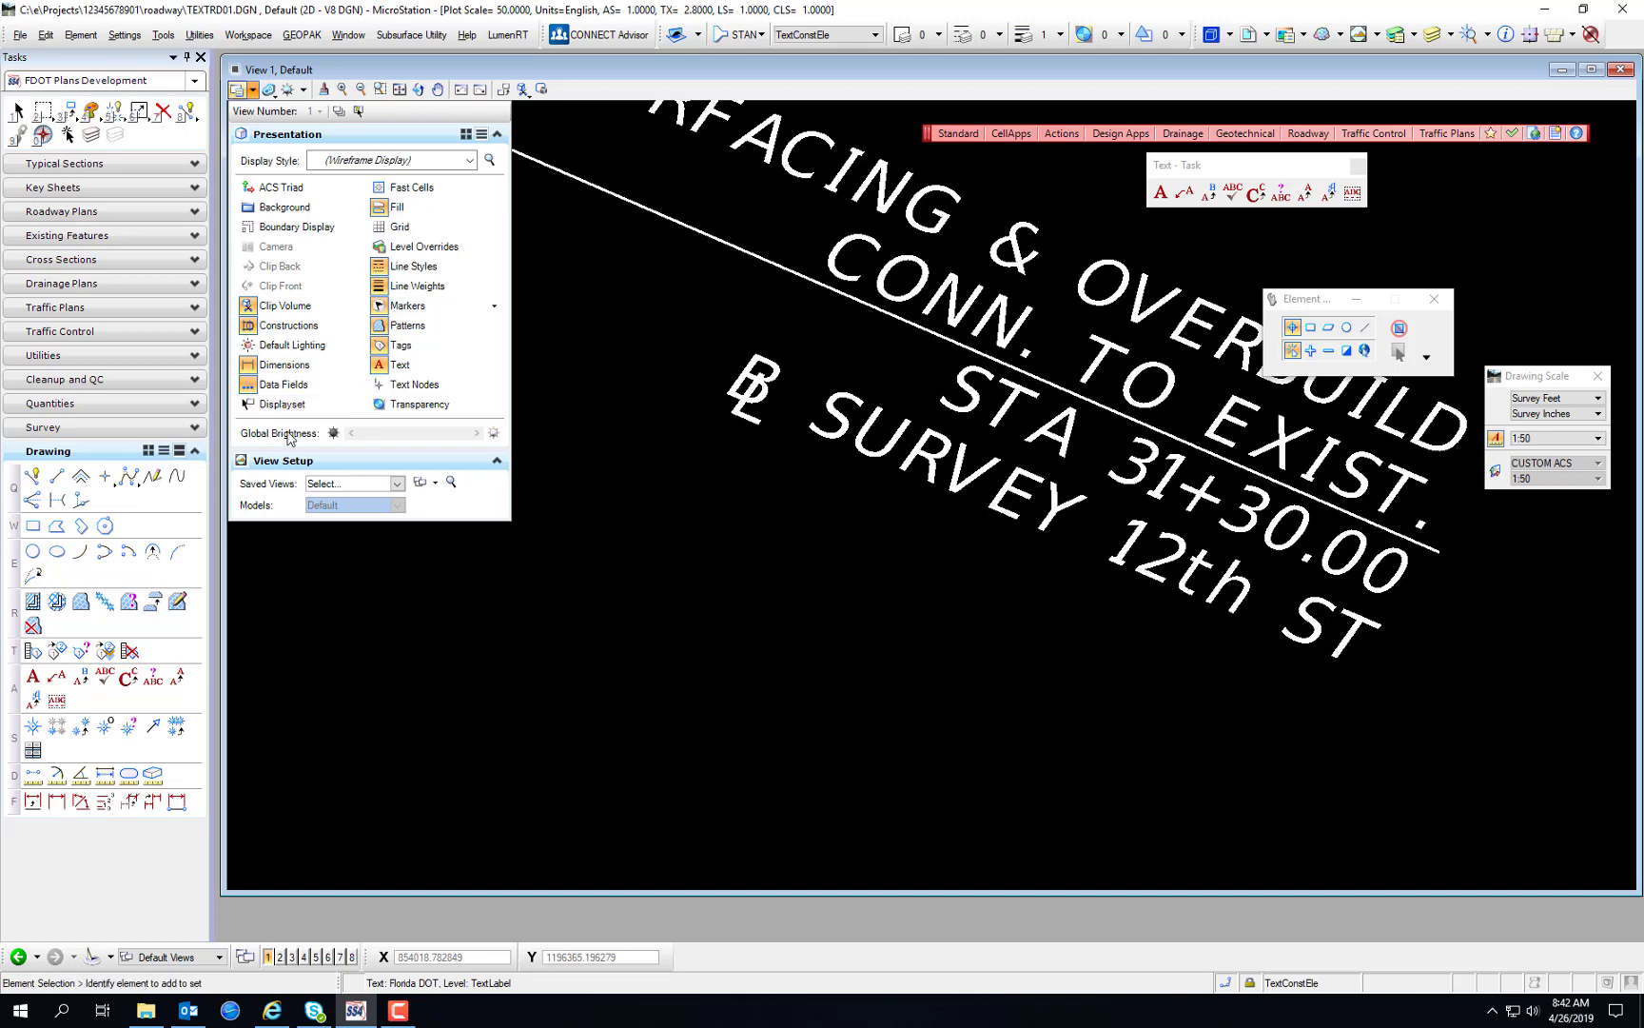
pyautogui.click(251, 88)
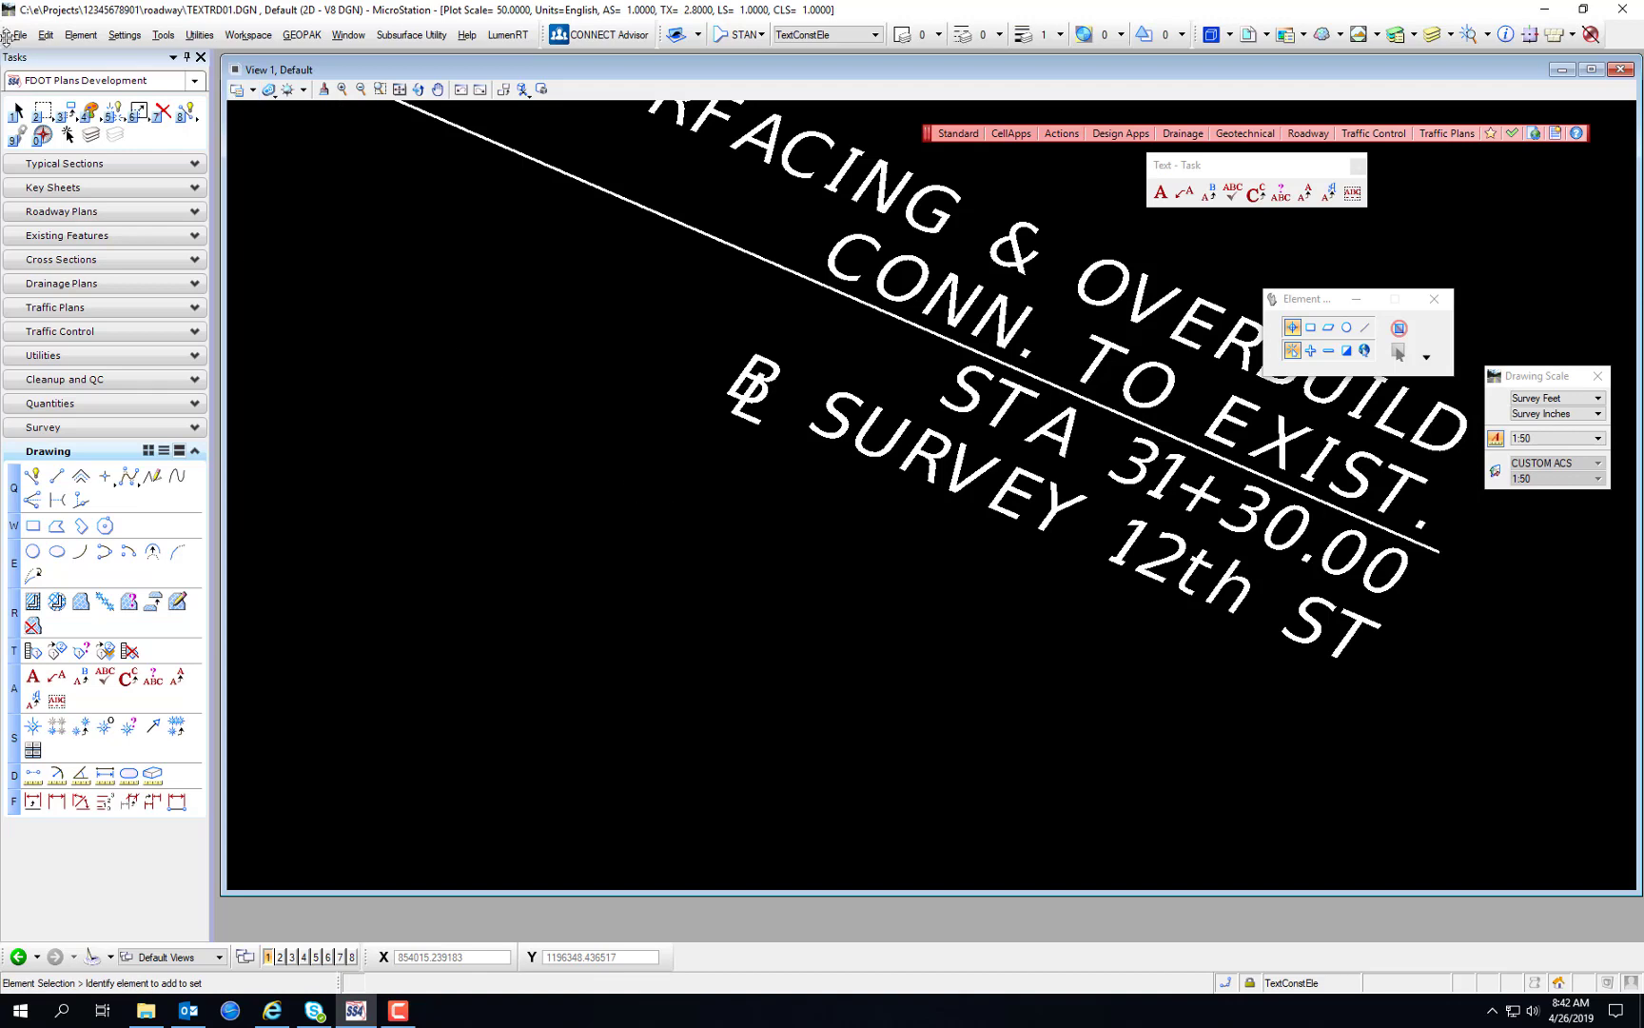
pyautogui.click(252, 91)
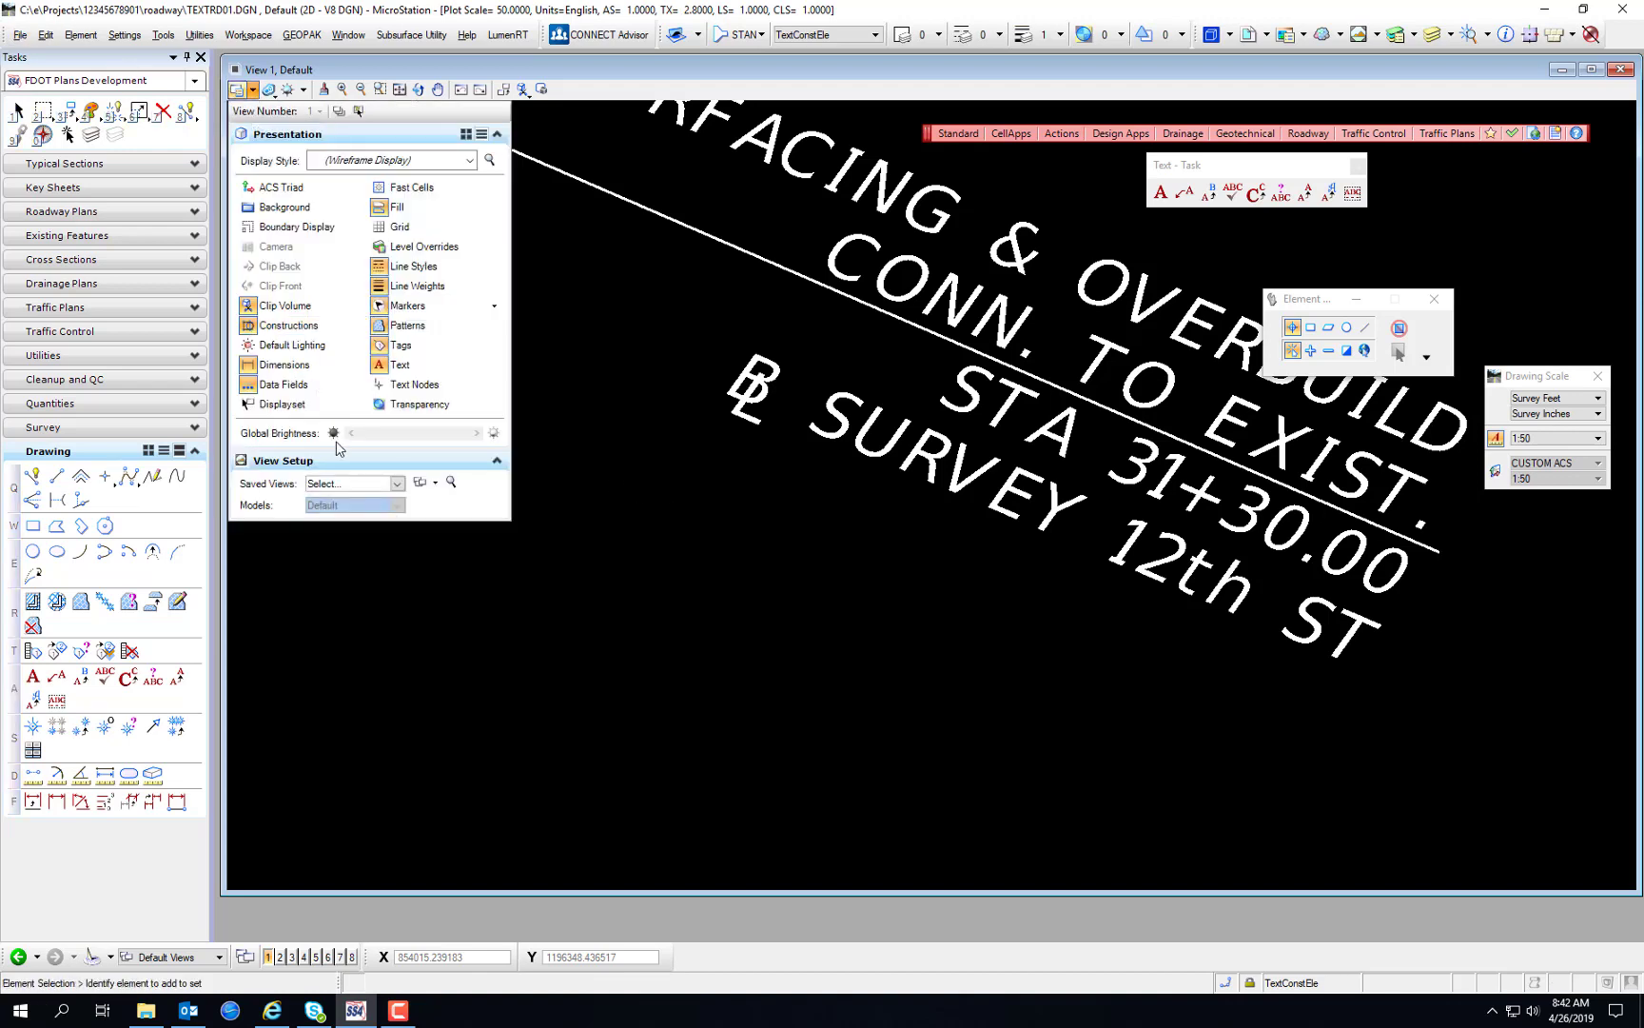
pyautogui.click(396, 484)
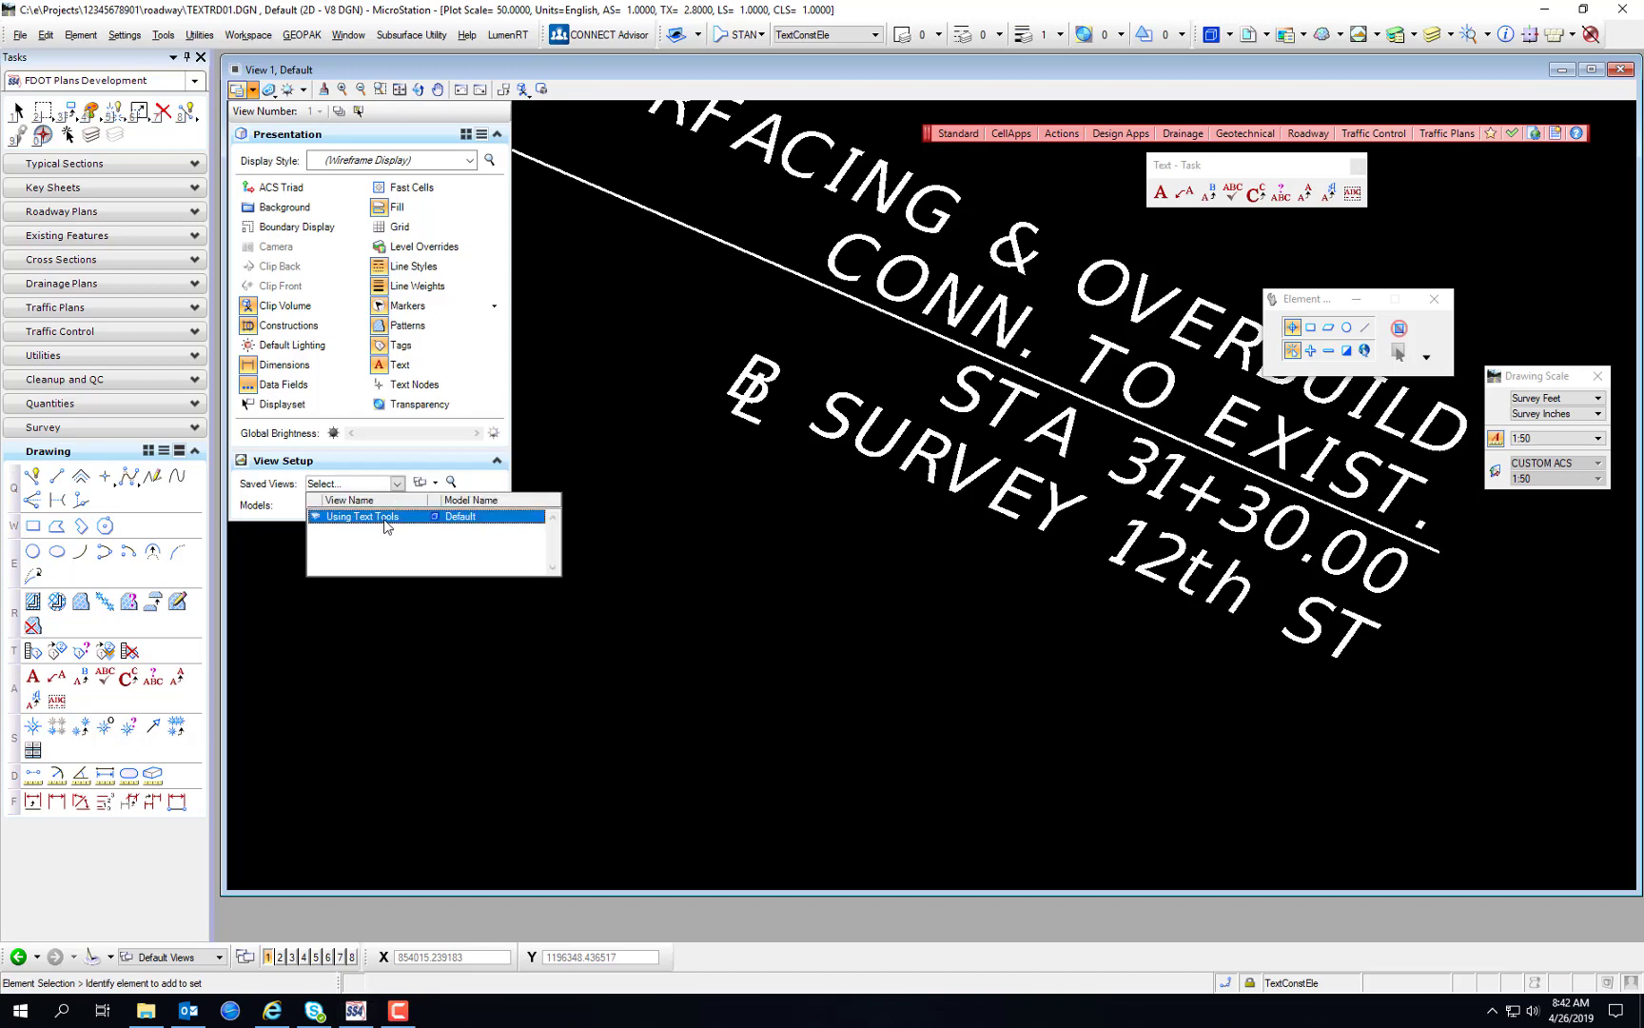
pyautogui.click(385, 517)
pyautogui.click(238, 90)
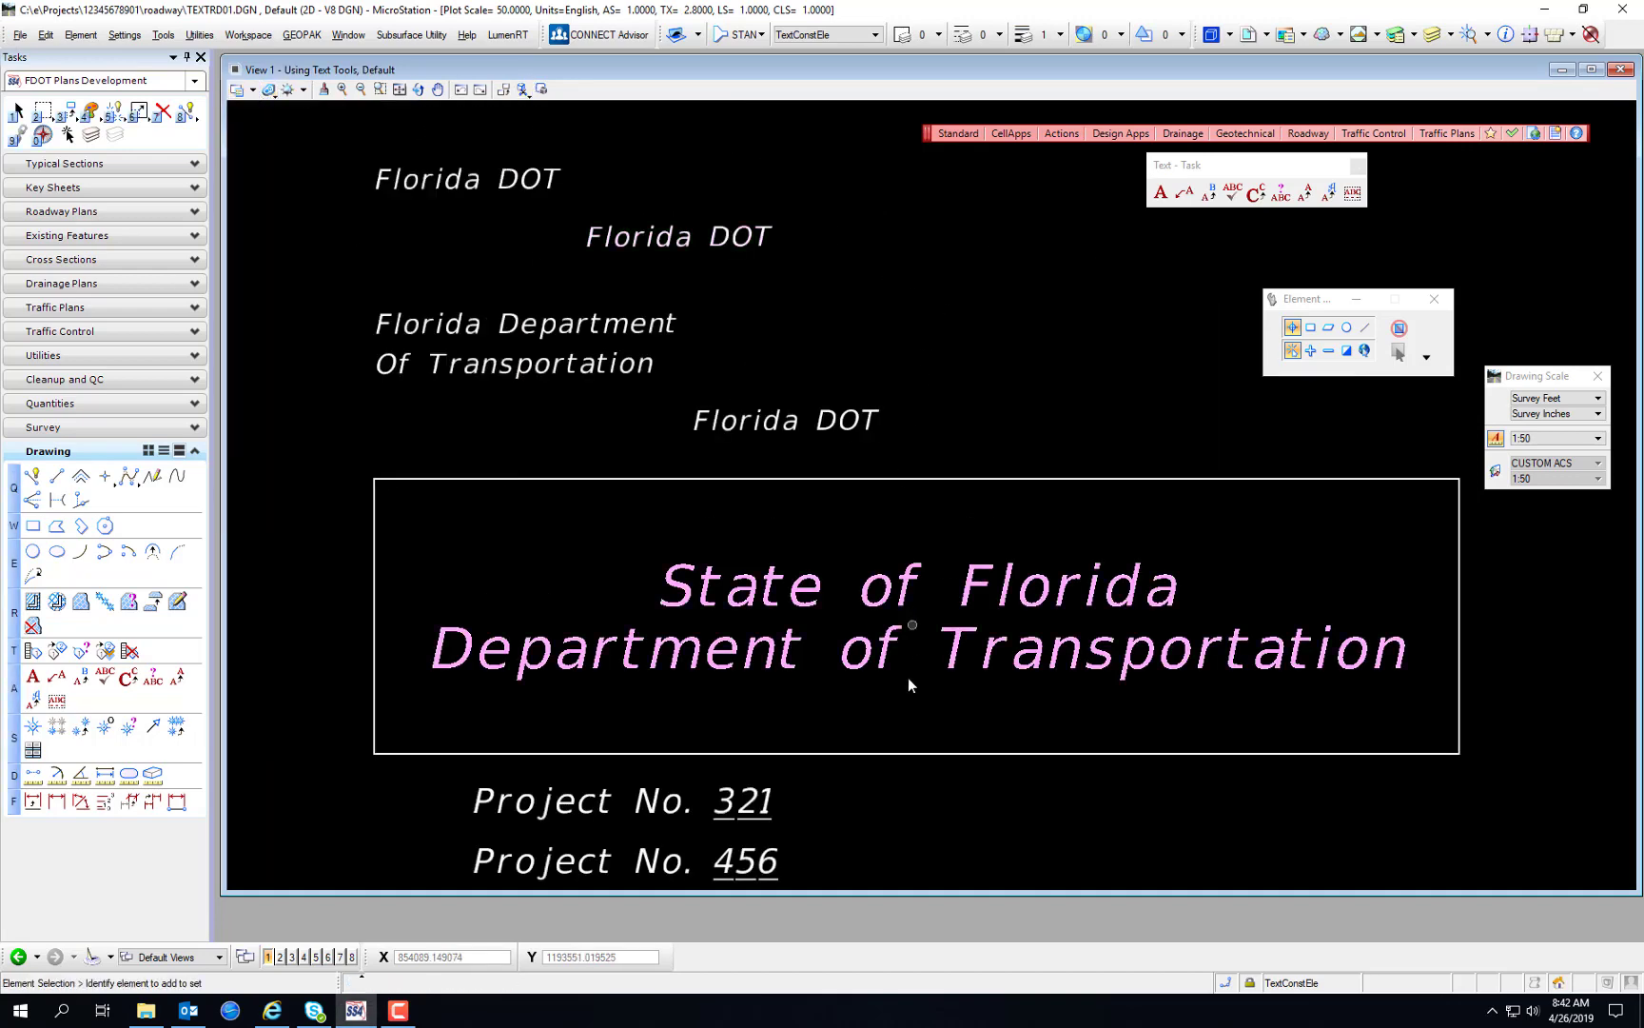
# Step: Pan to the Project No. 321, 456 and 678 lines and toggle Data Fields display off and on
pyautogui.moveTo(895, 695); pyautogui.dragTo(902, 430, button='middle')
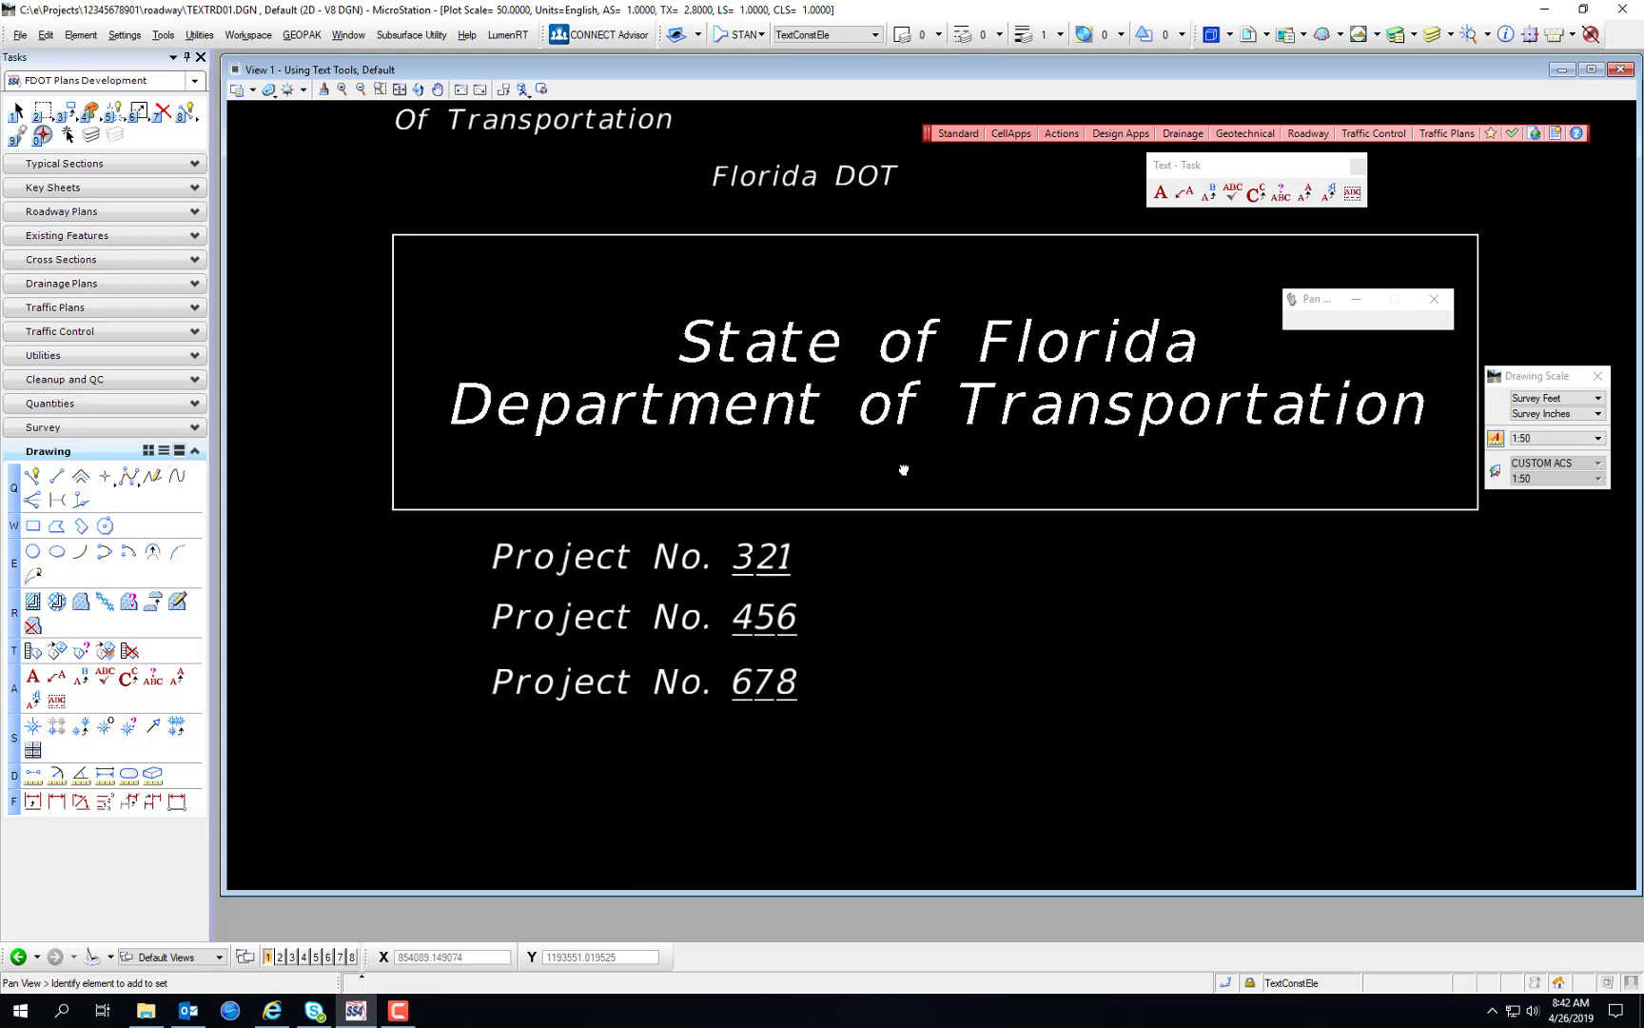
pyautogui.click(252, 90)
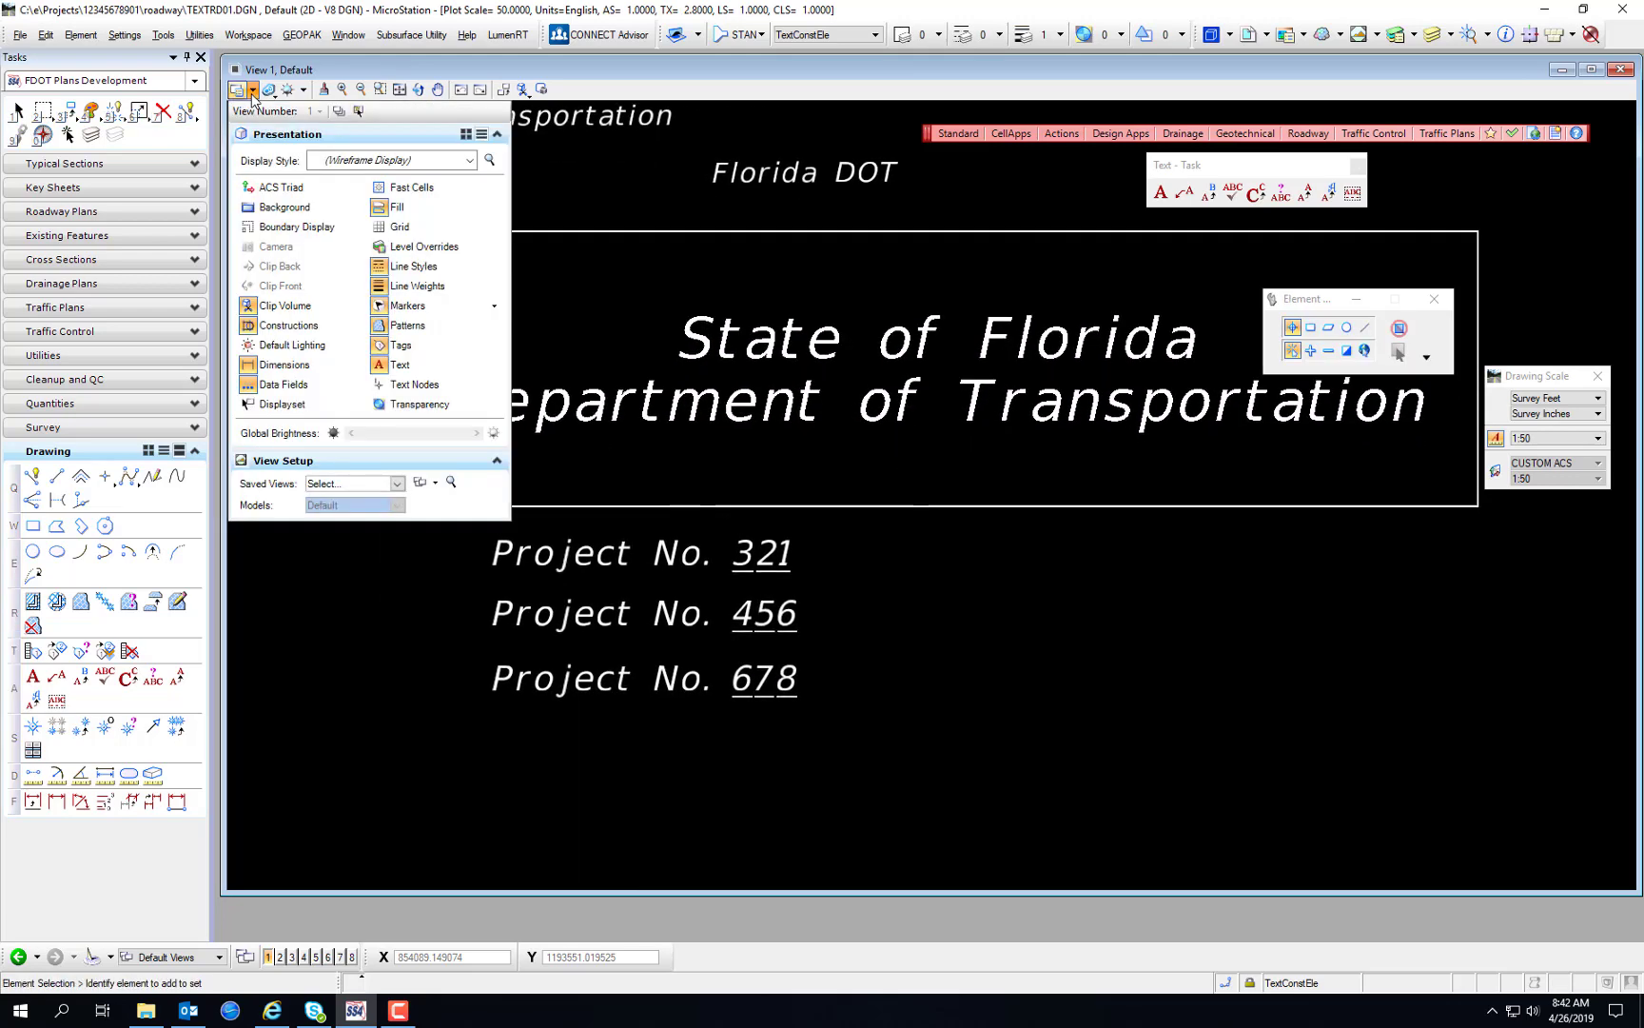
pyautogui.click(267, 385)
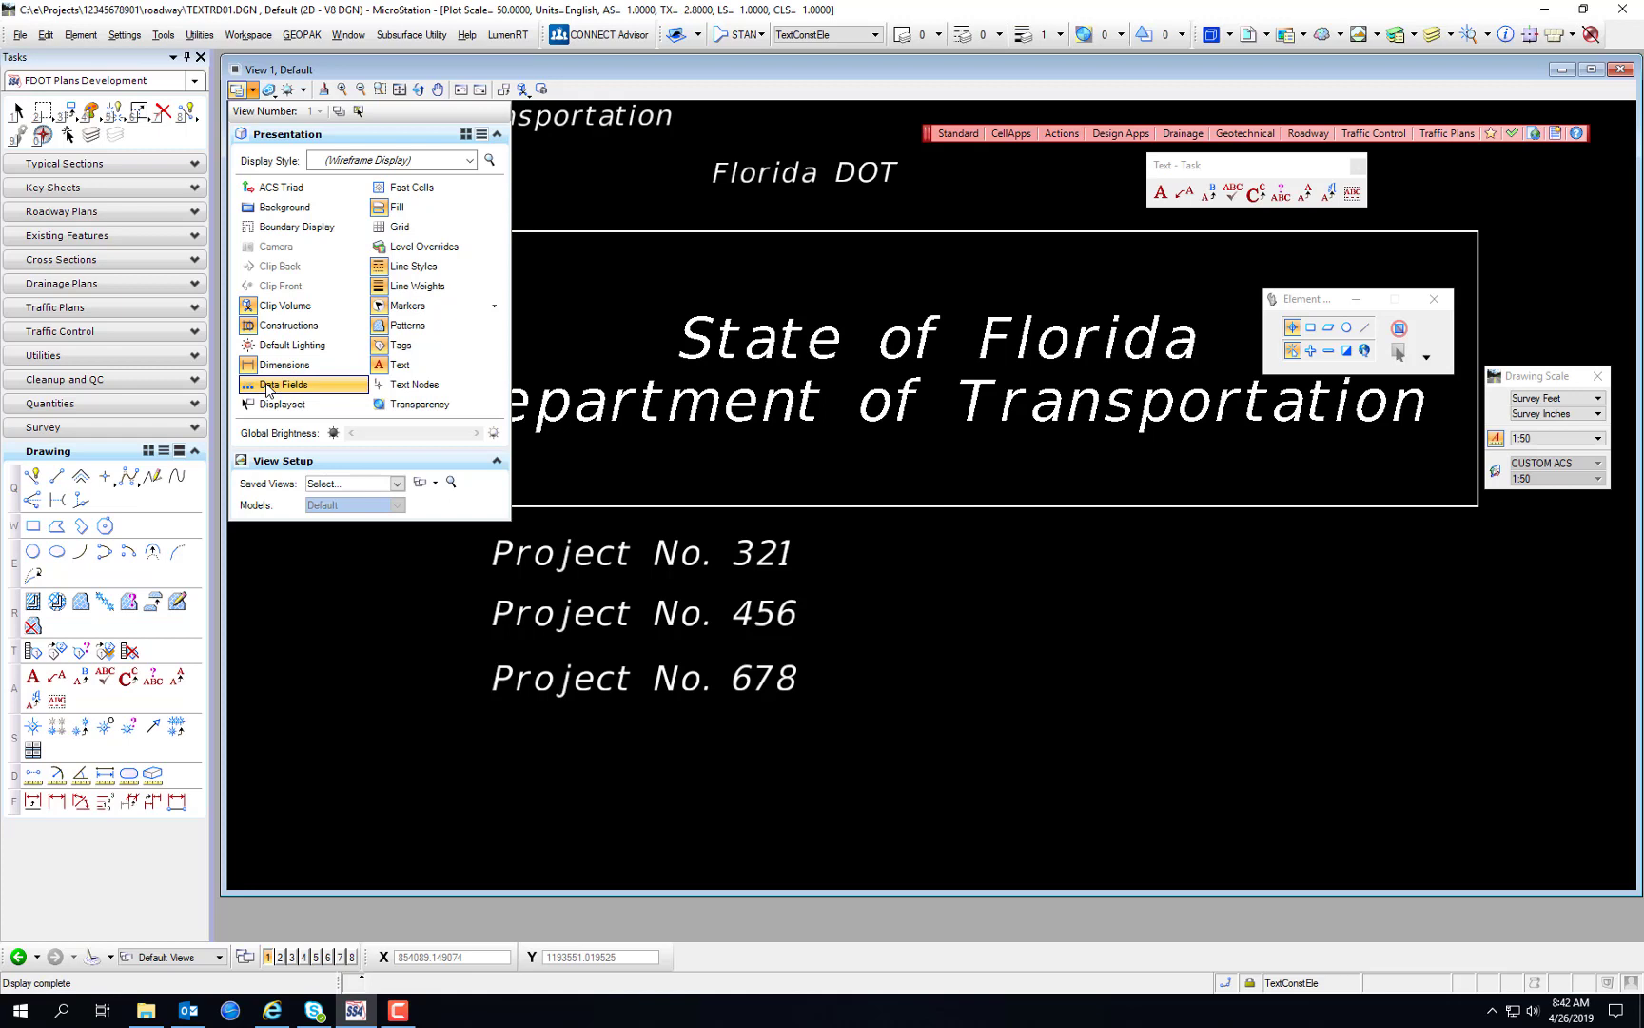
pyautogui.click(267, 386)
pyautogui.click(267, 386)
pyautogui.click(267, 386)
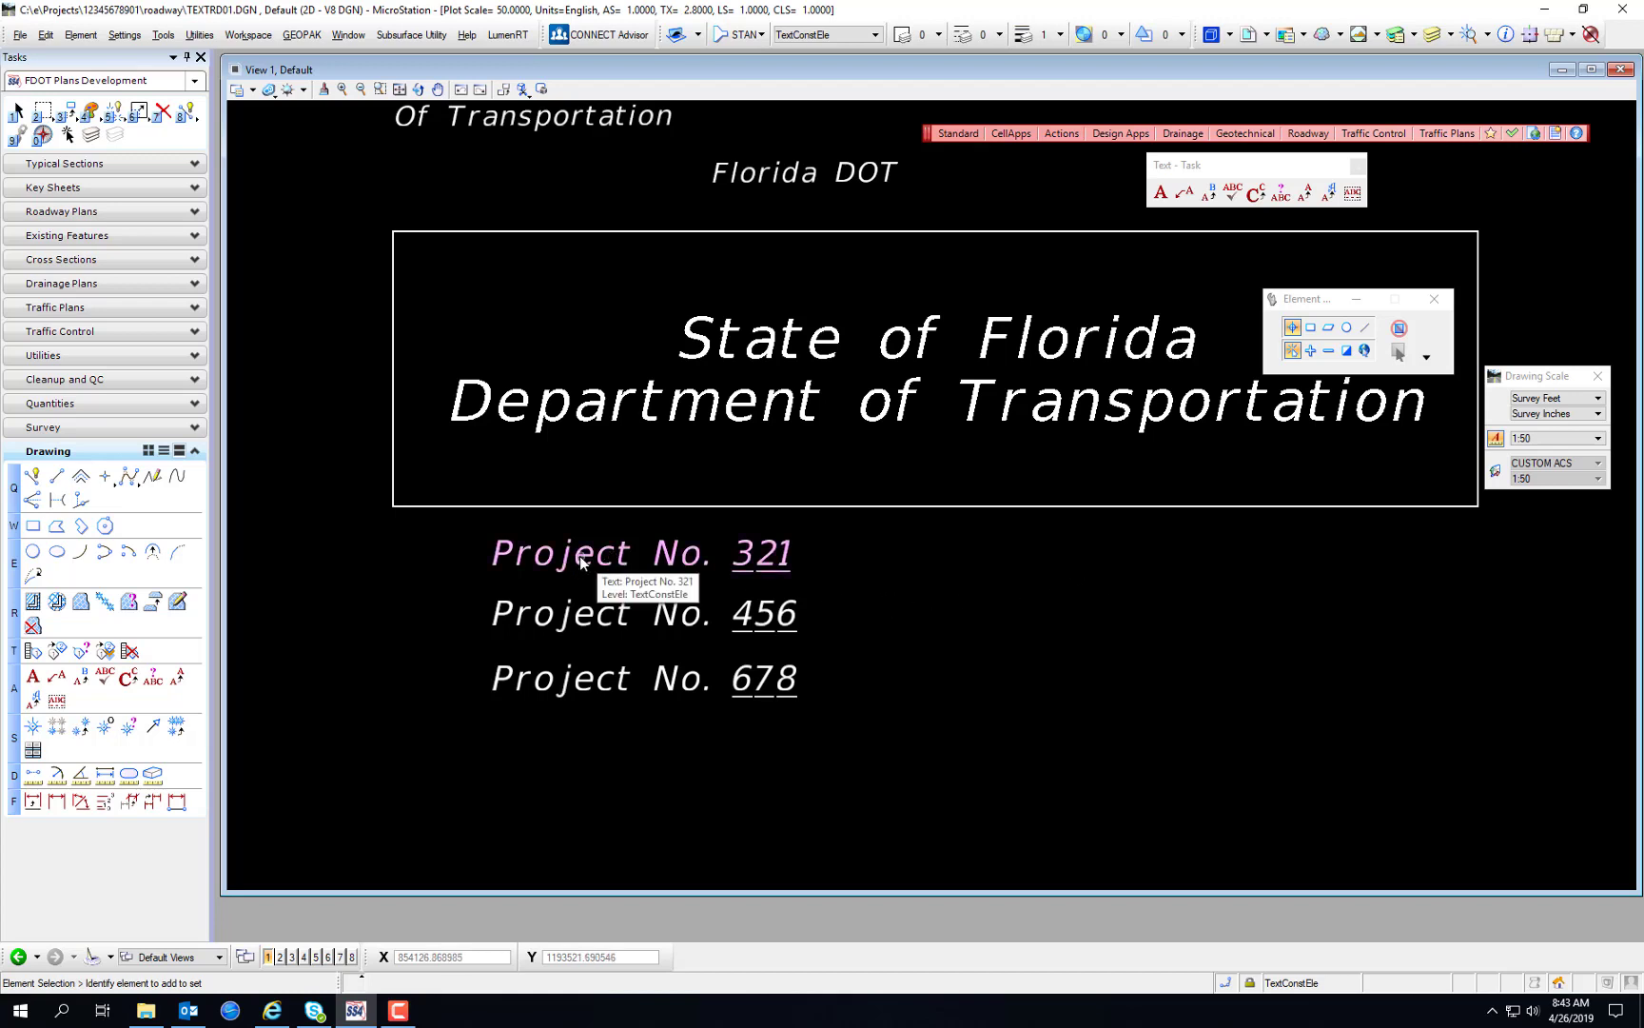
pyautogui.click(506, 552)
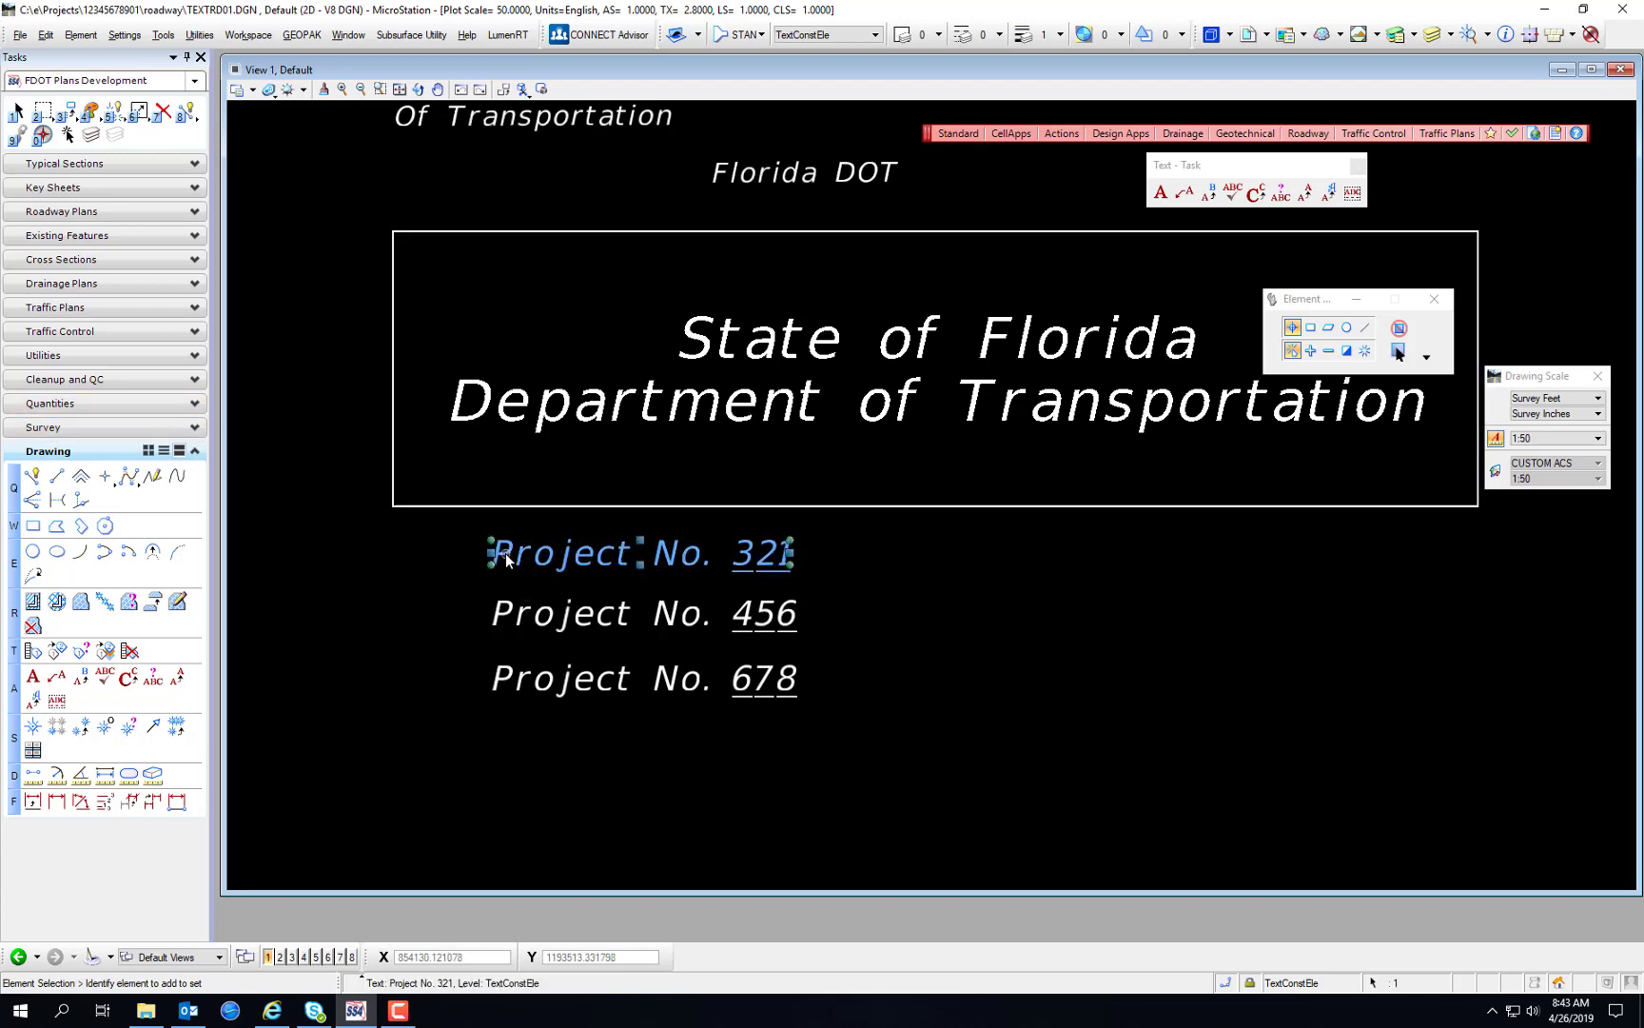
pyautogui.click(401, 543)
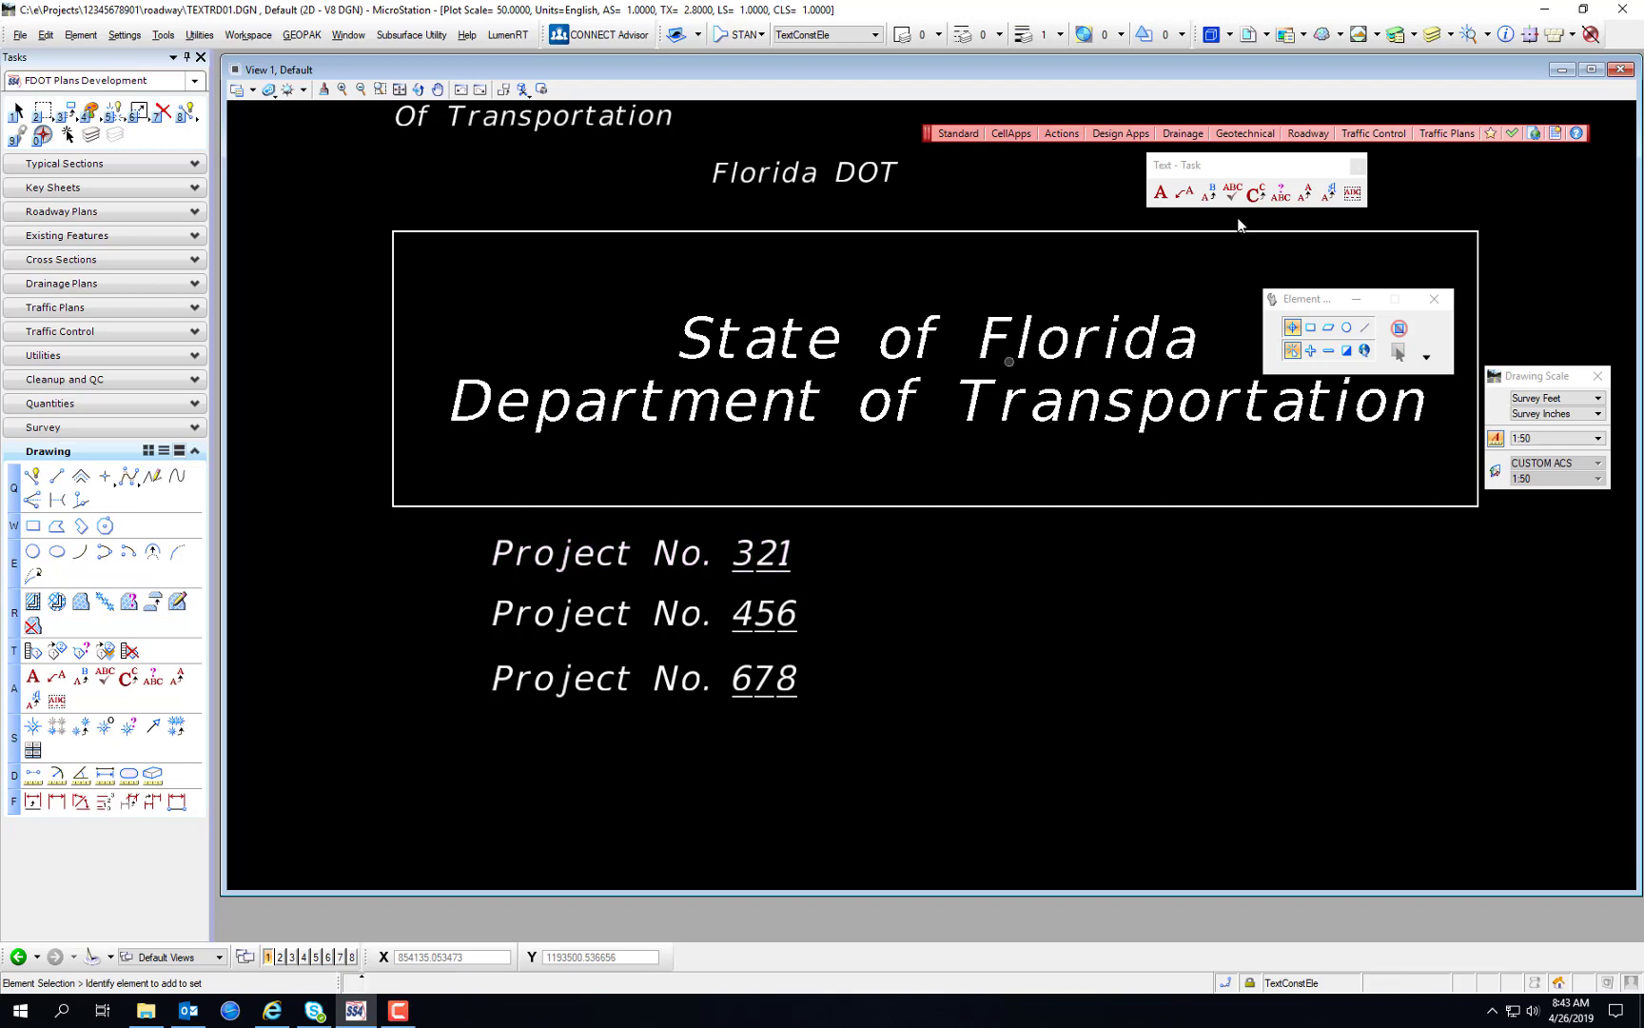
# Step: Match text attributes from Project No. 321, then enter 'Project No.' in the Place Text editor
pyautogui.click(1306, 195)
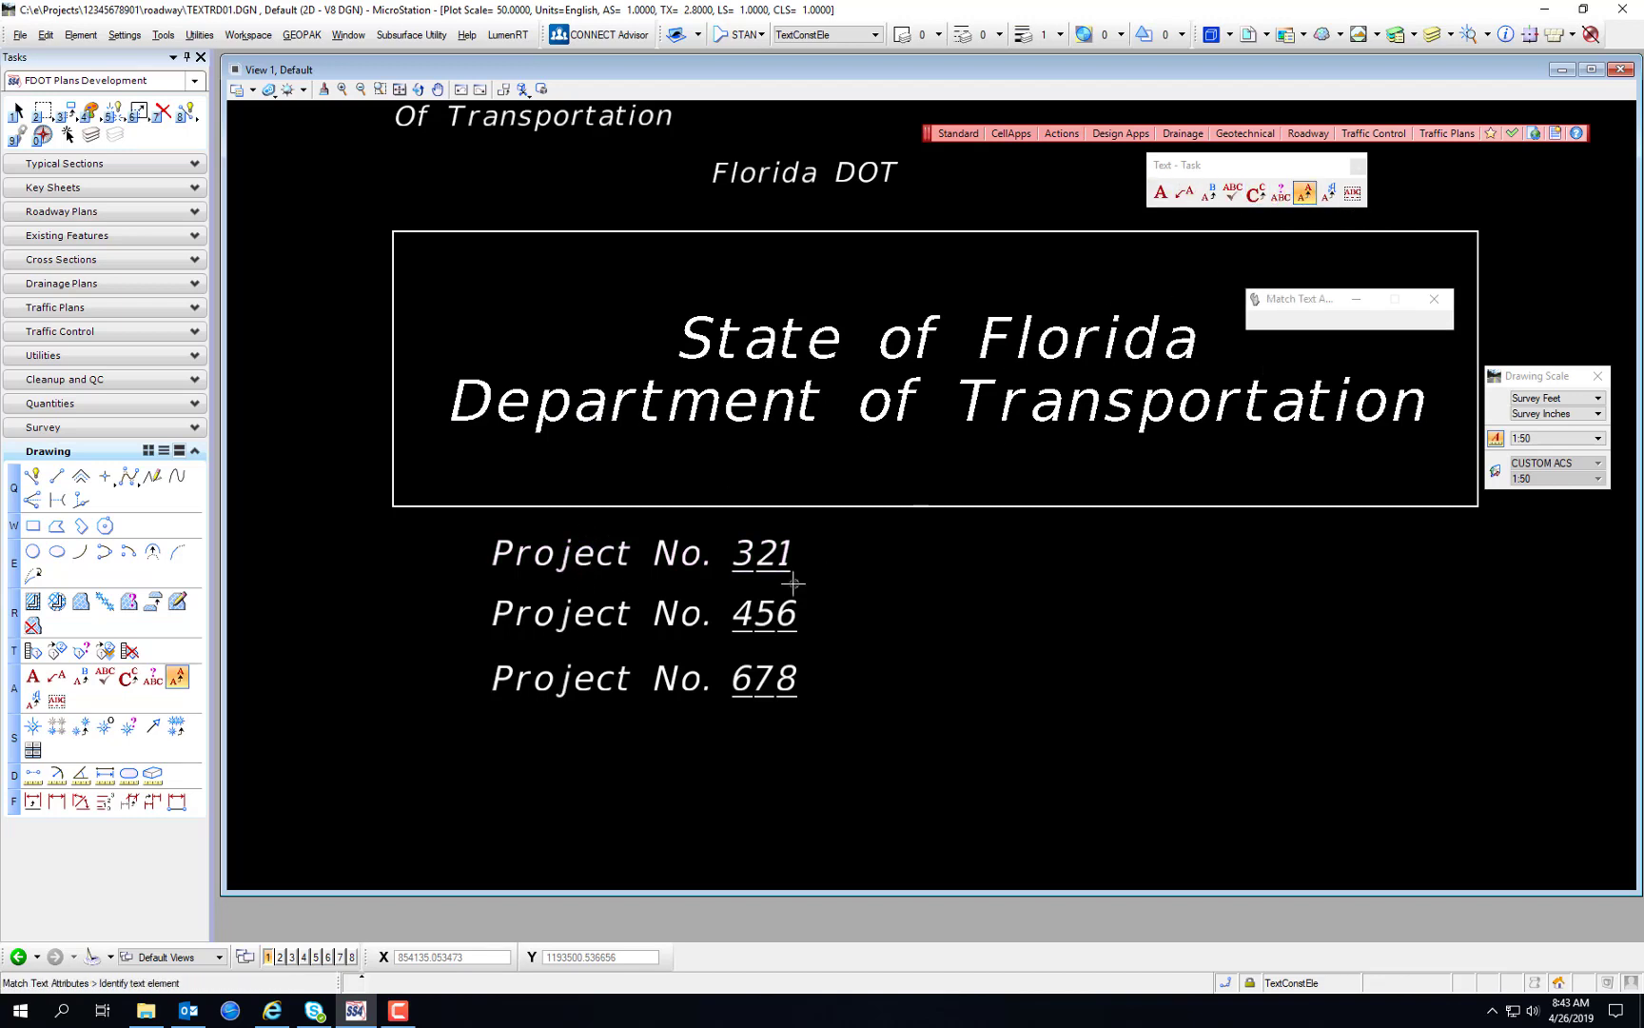
pyautogui.click(622, 559)
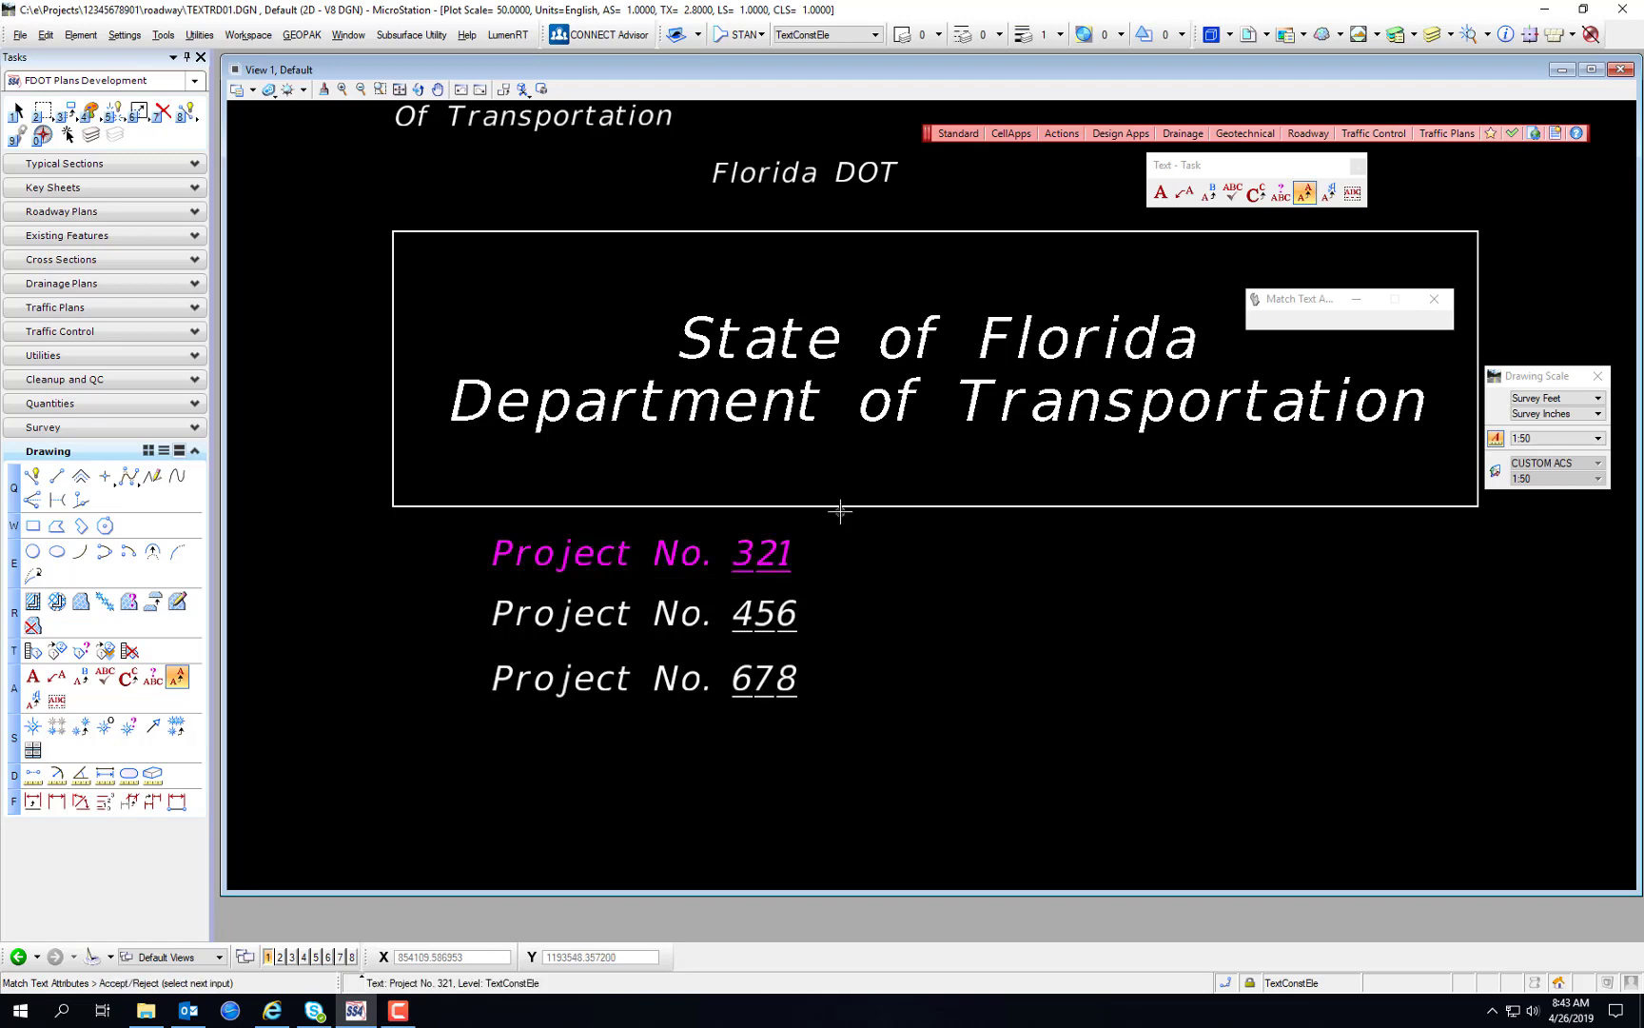
pyautogui.click(1165, 193)
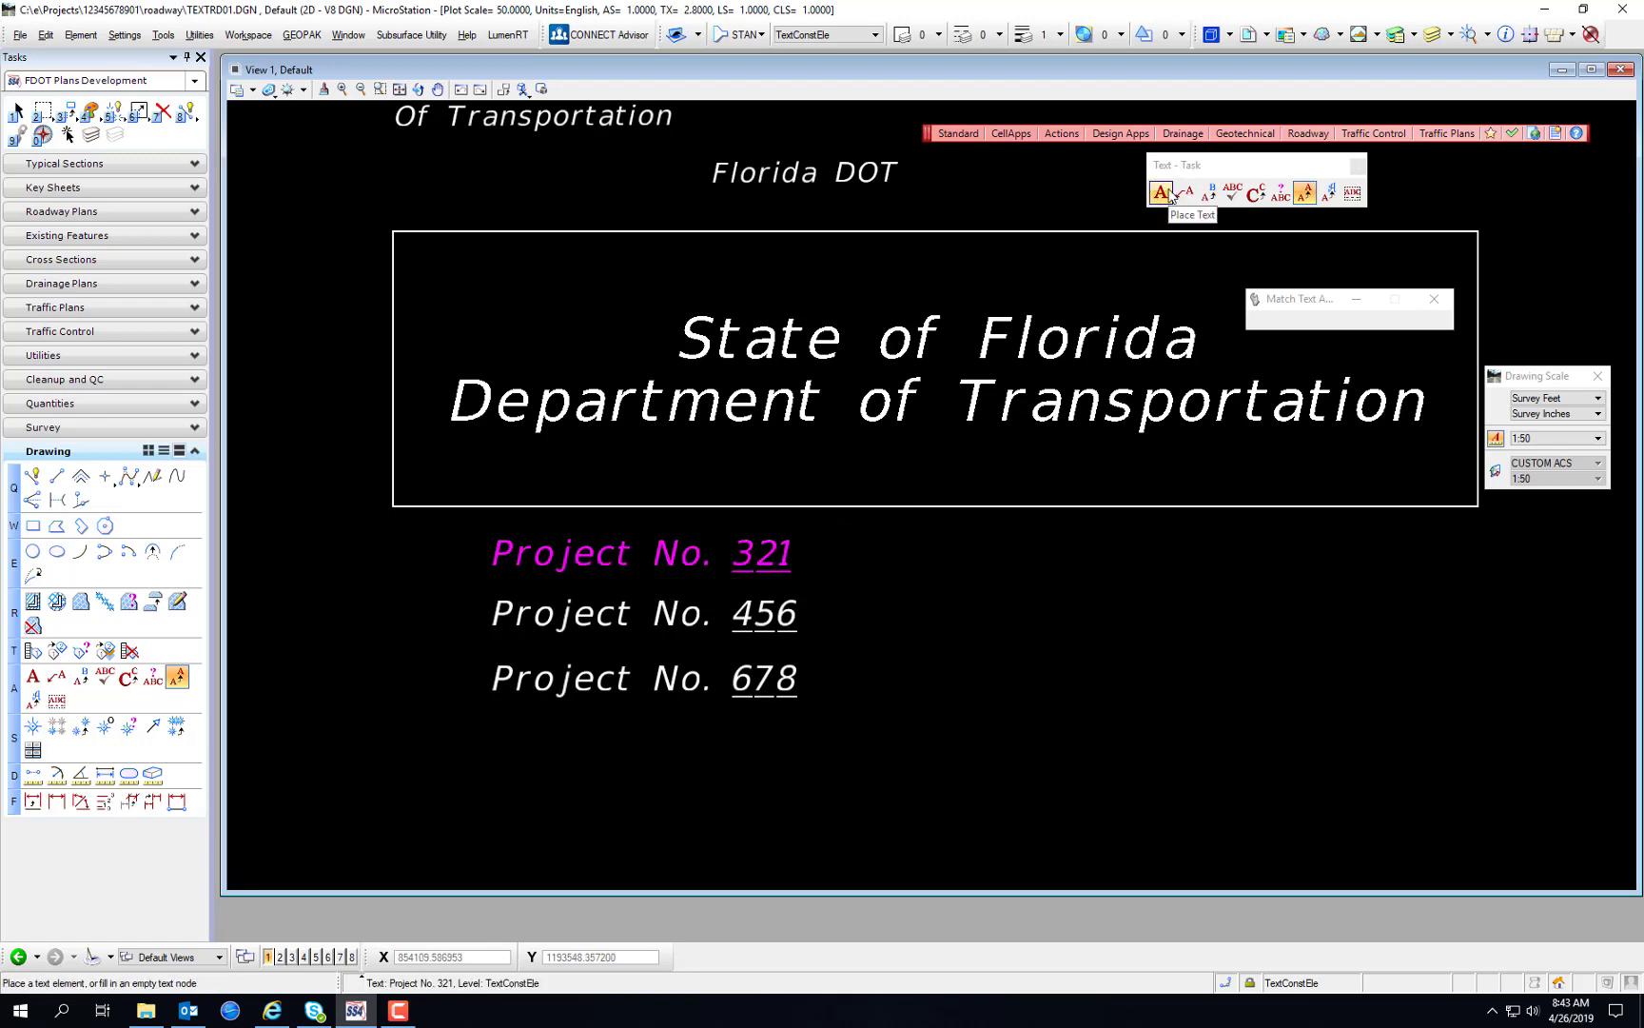
pyautogui.click(1163, 194)
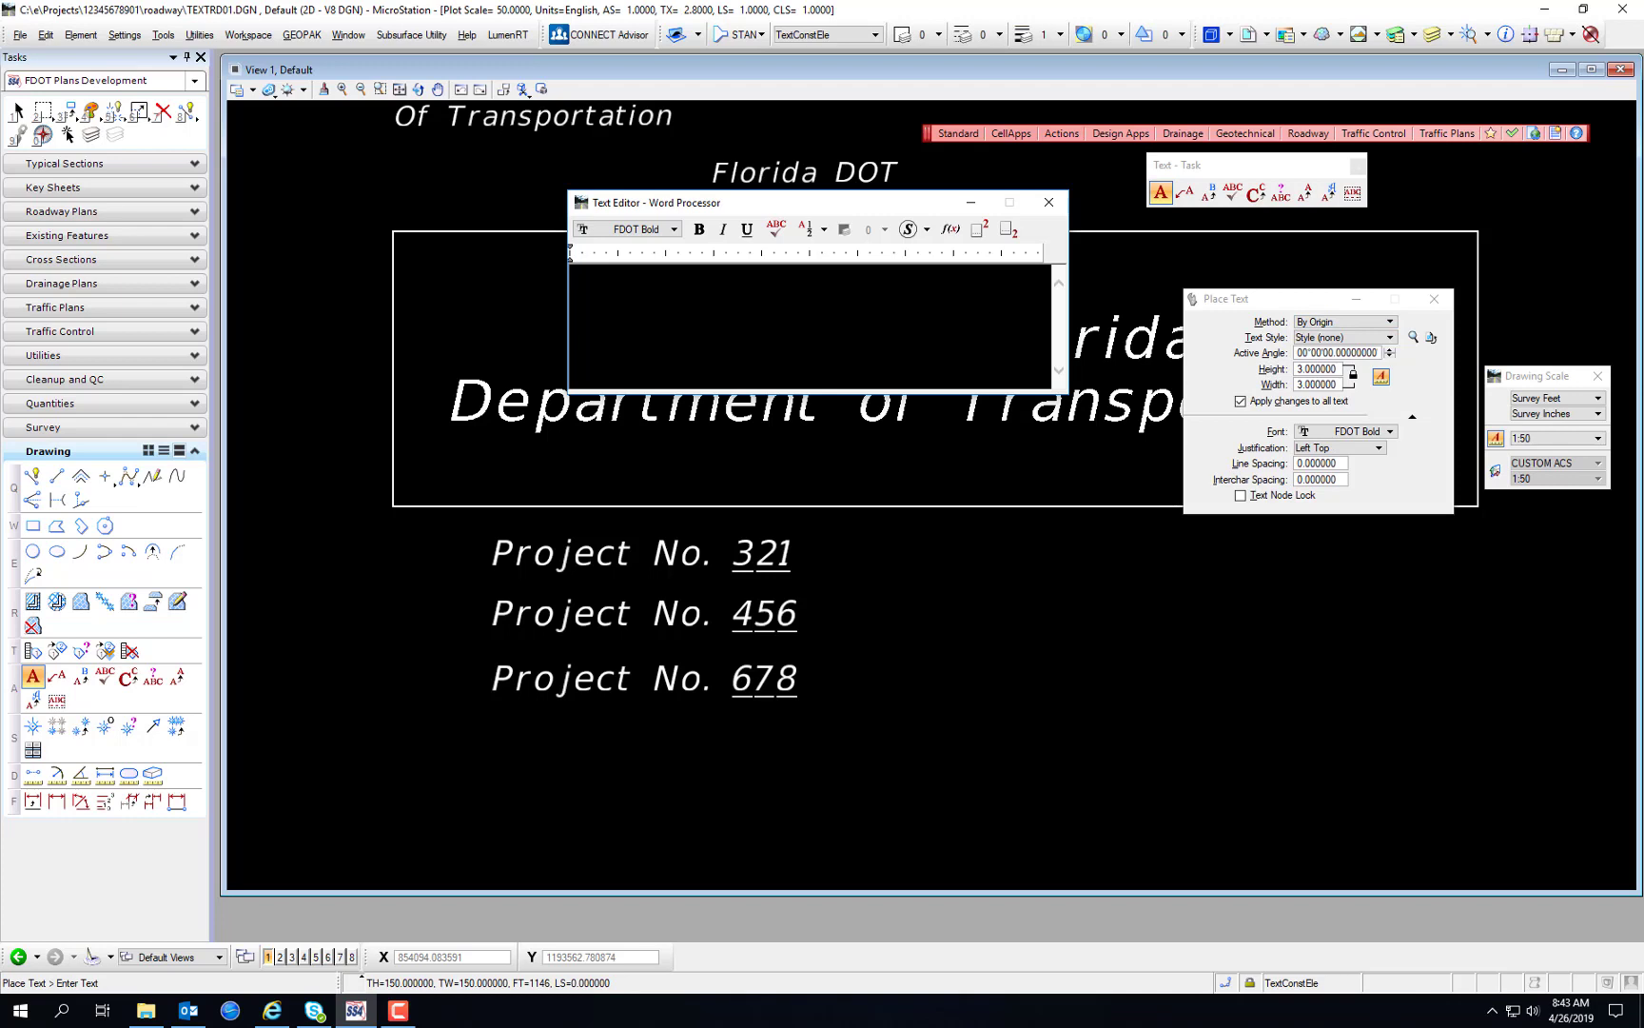
pyautogui.write('Project No.')
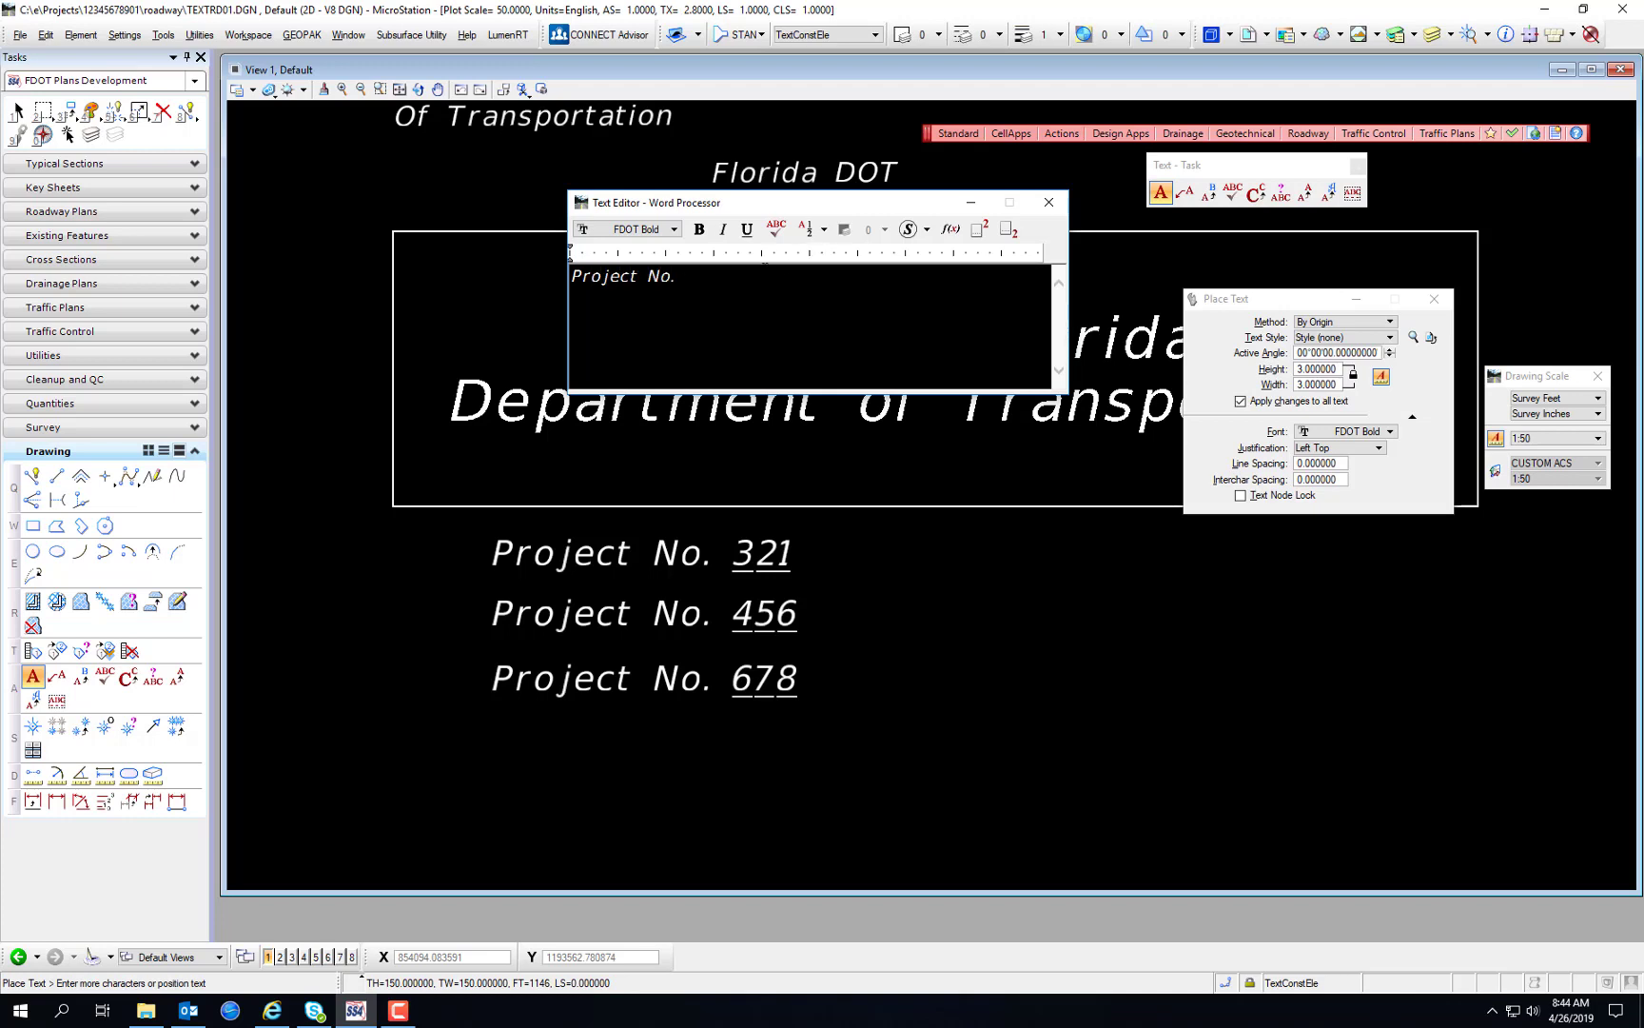
# Step: Add a three-character, left-justified enter data field after the 'Project No.' text
pyautogui.rightClick(707, 246)
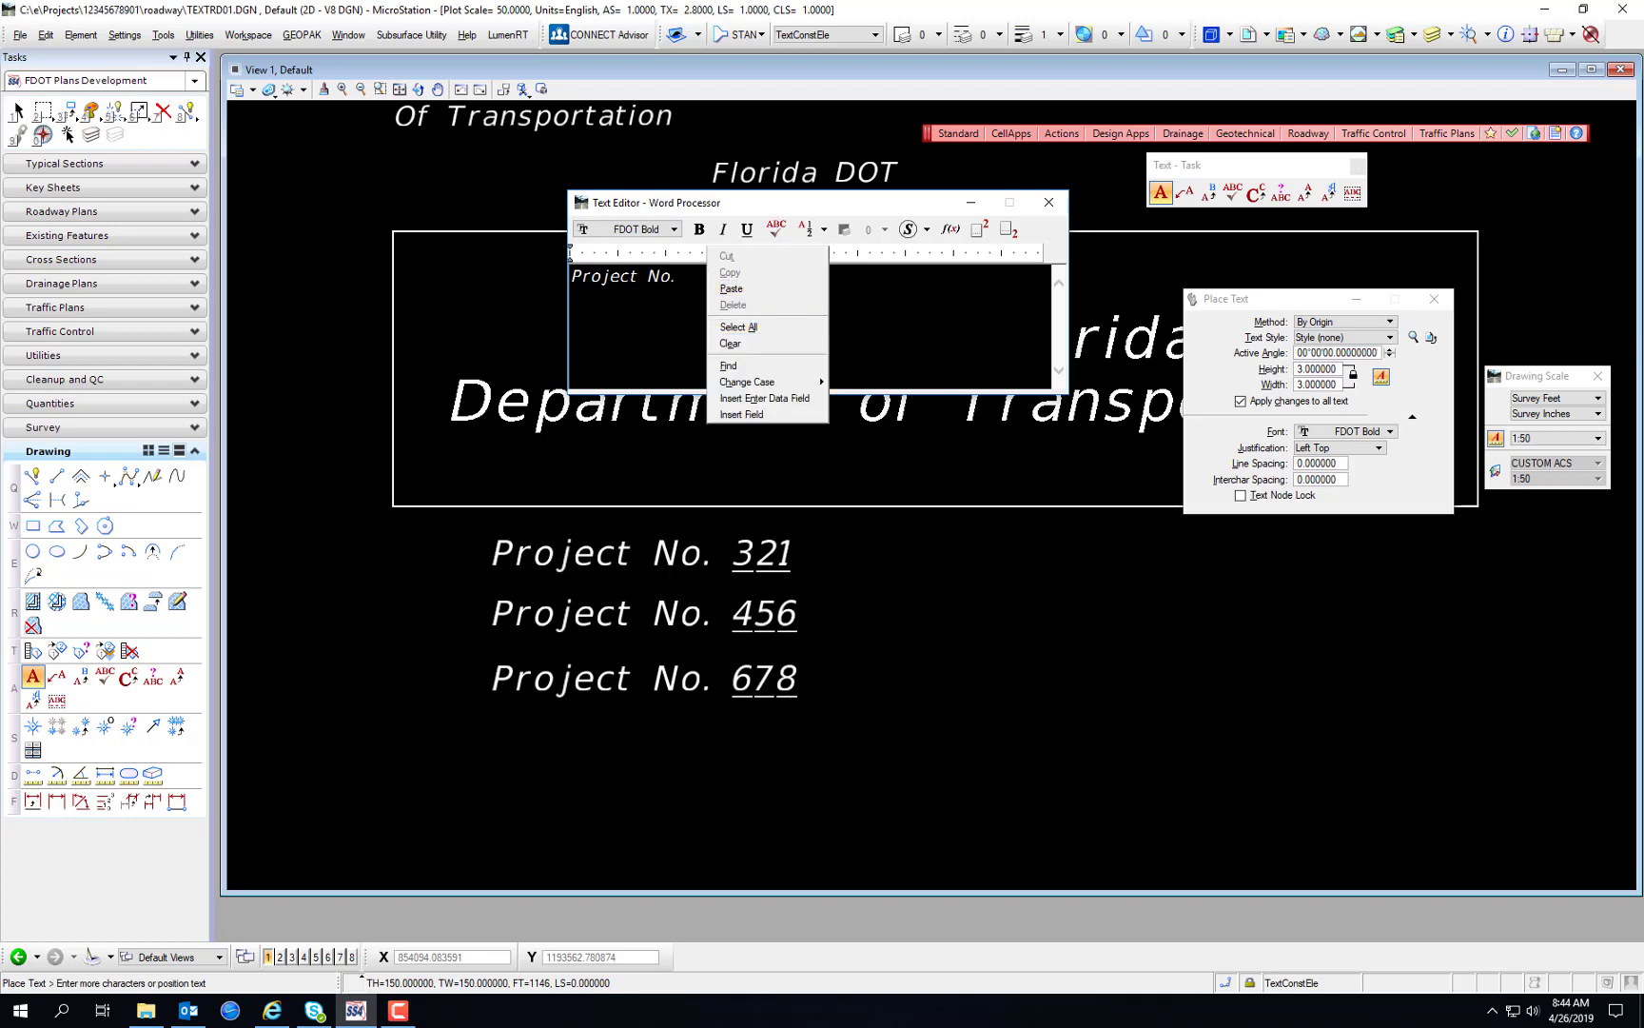
pyautogui.click(776, 398)
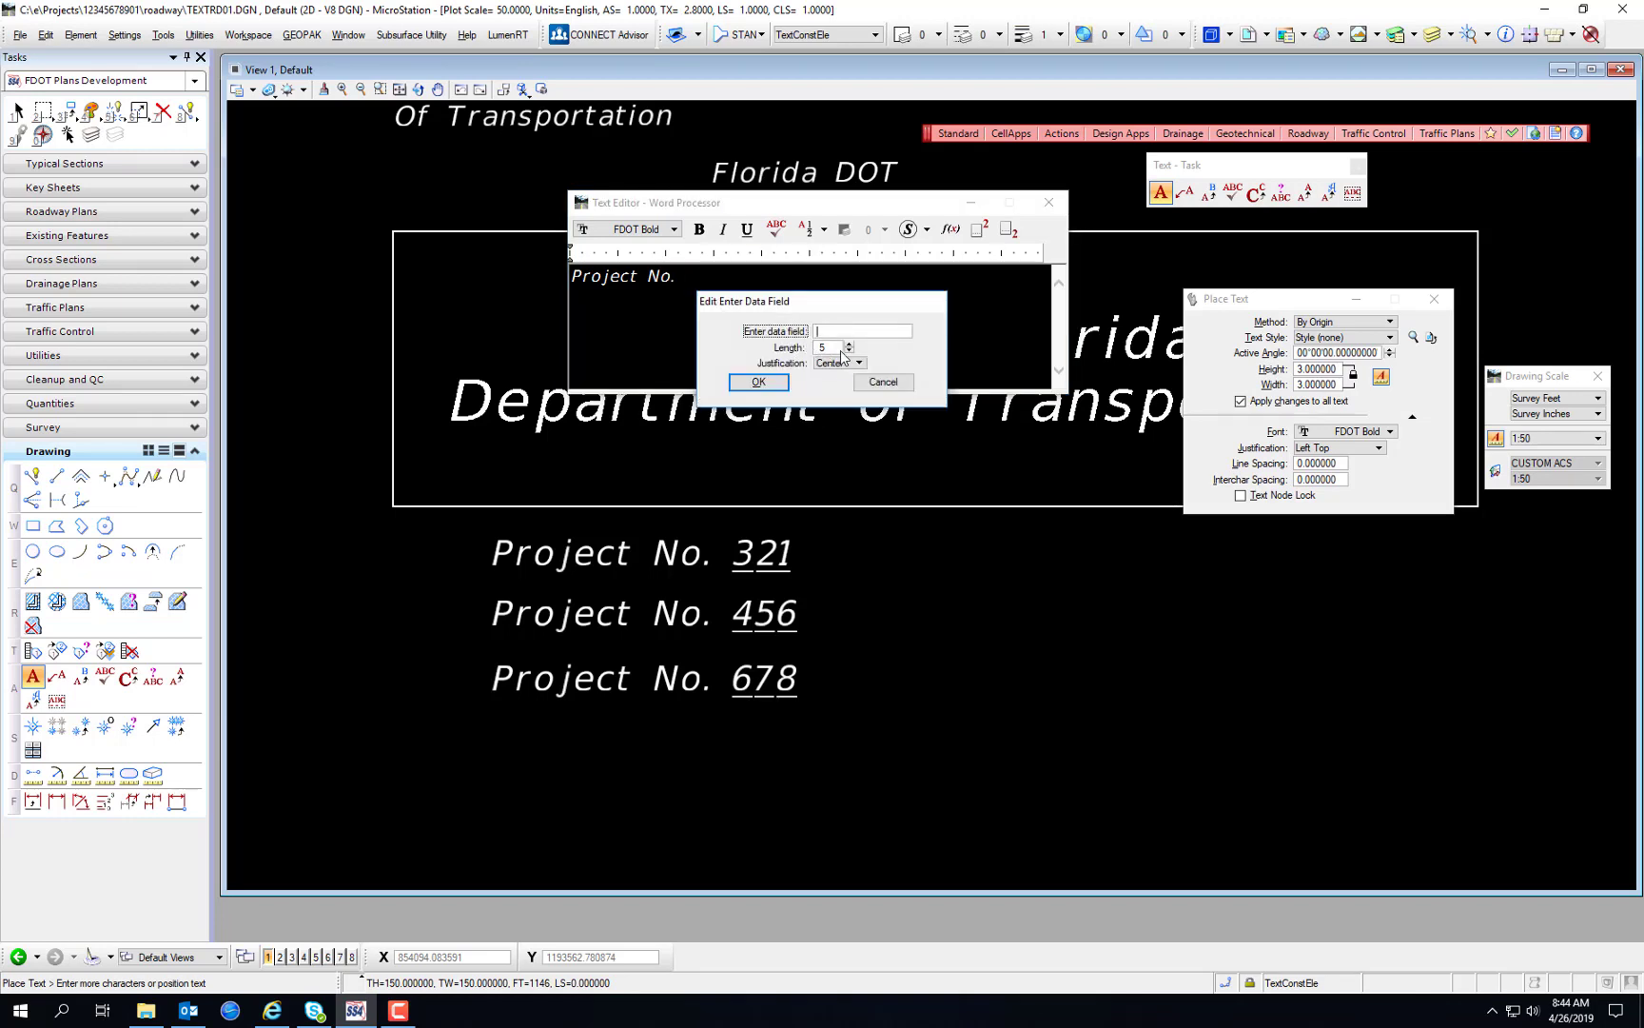
pyautogui.click(839, 364)
pyautogui.click(842, 350)
pyautogui.click(758, 381)
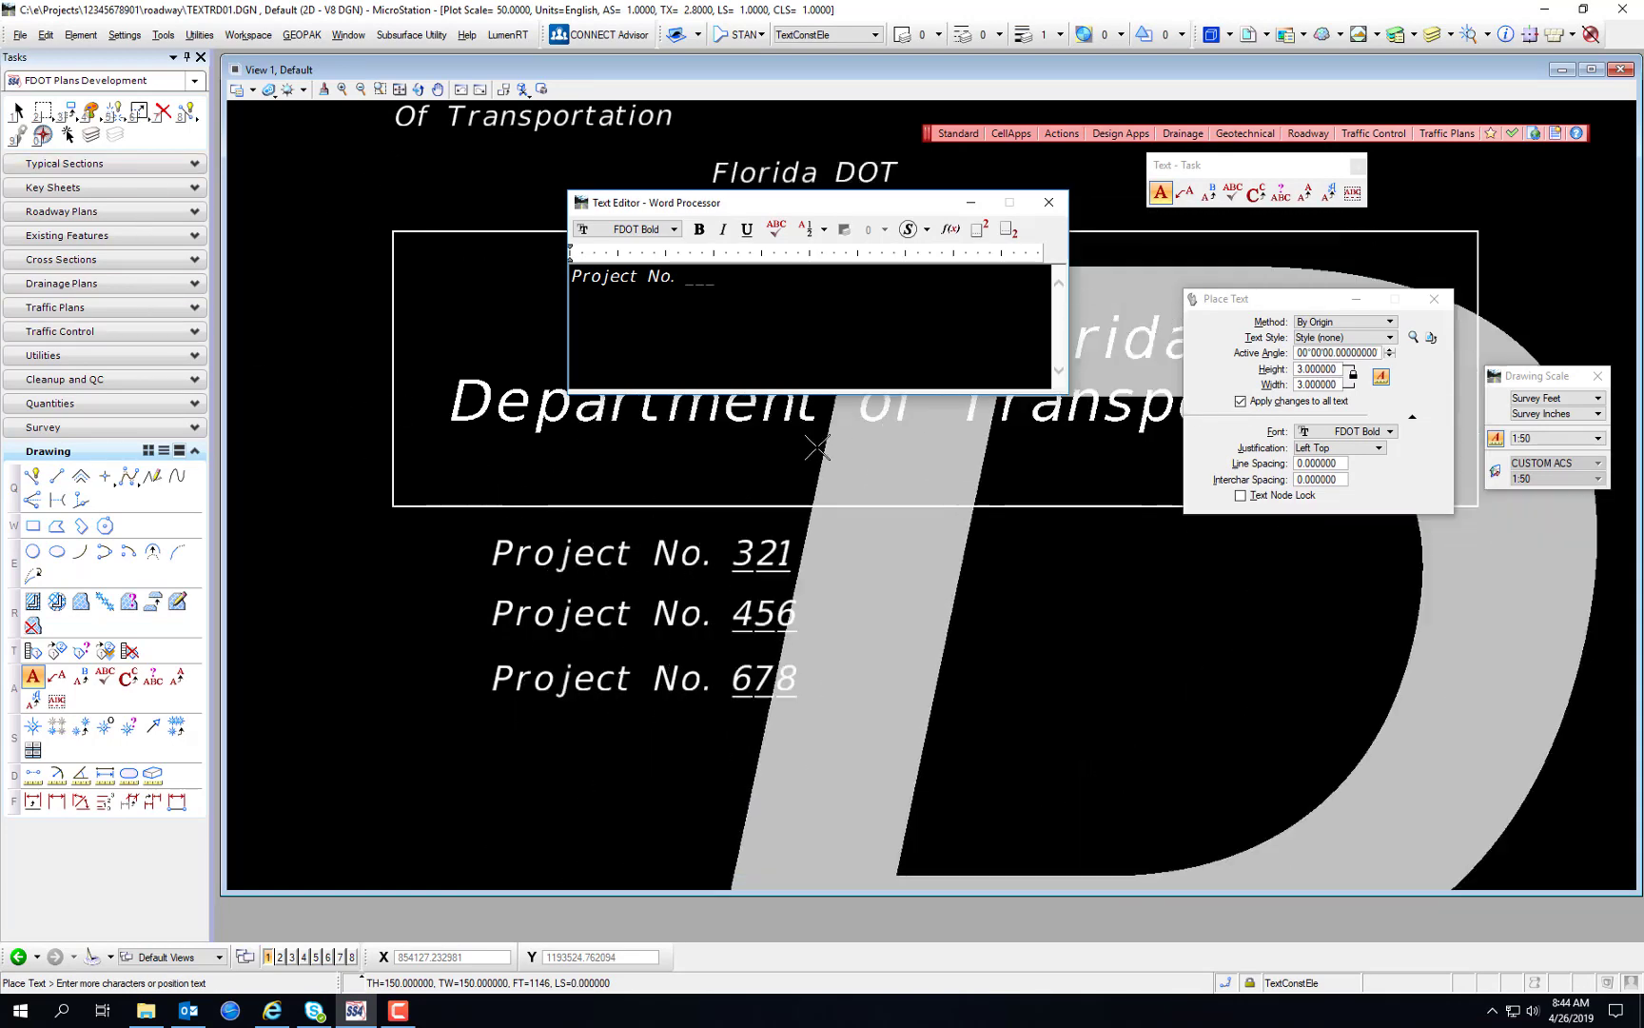
# Step: With annotation scale off, place the line below Project No. 678, aligned with the 321 line
pyautogui.click(1496, 440)
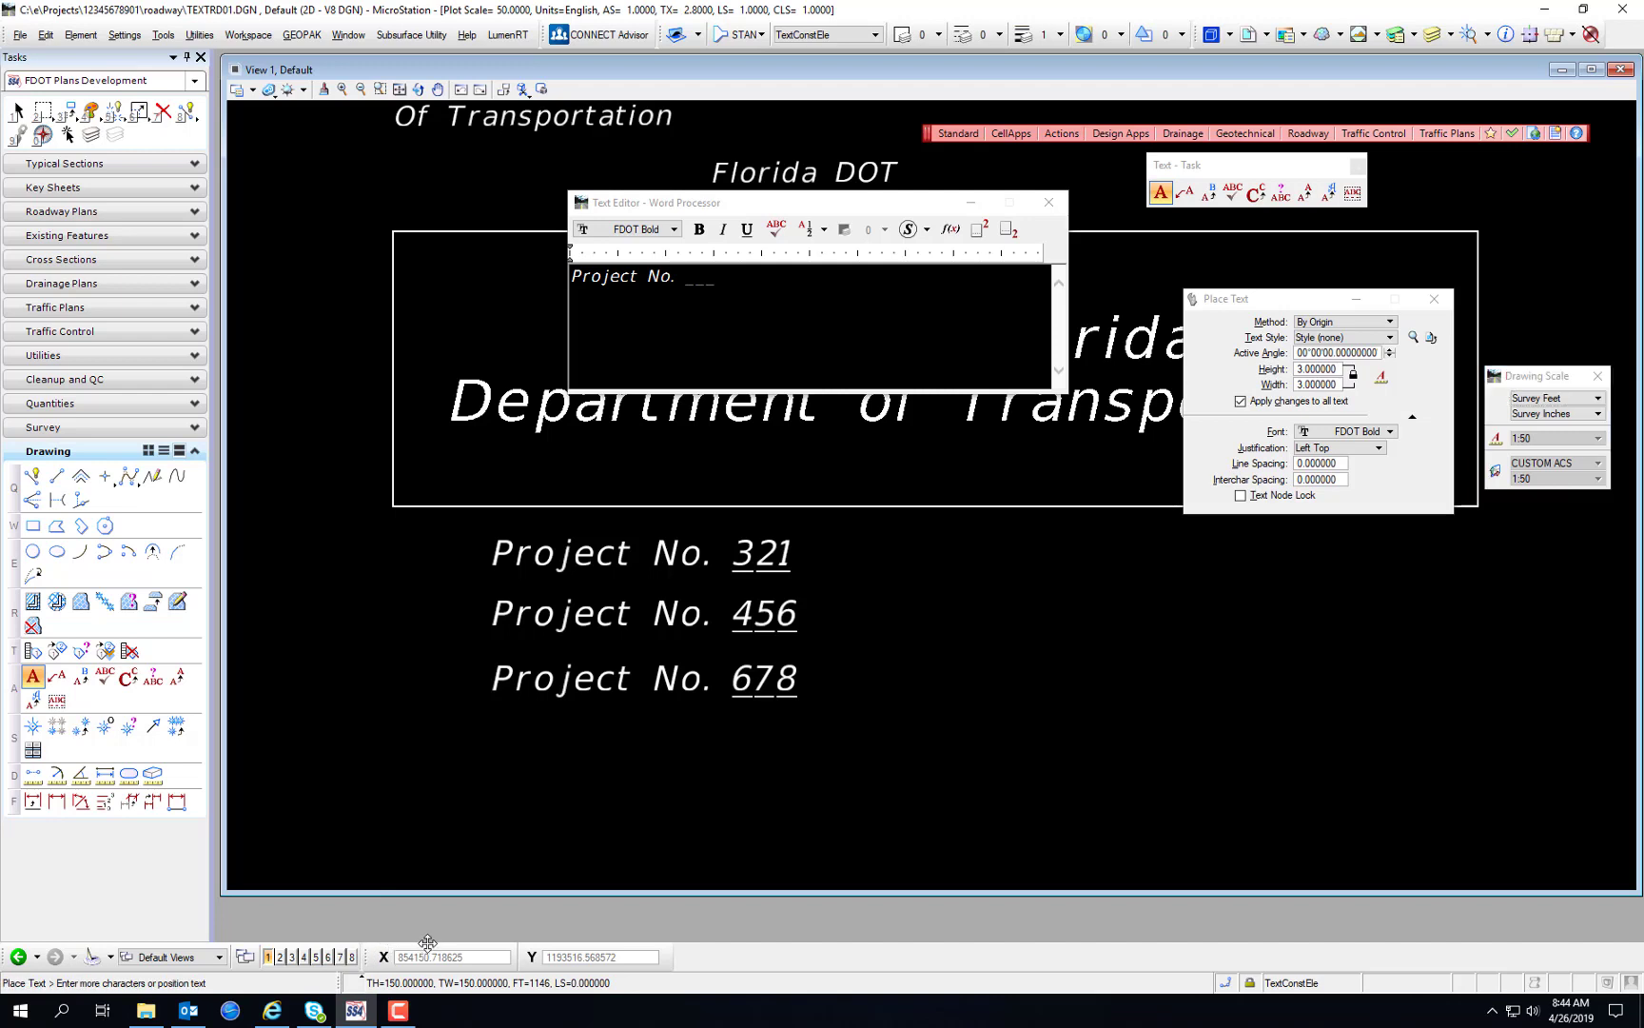
pyautogui.click(491, 540)
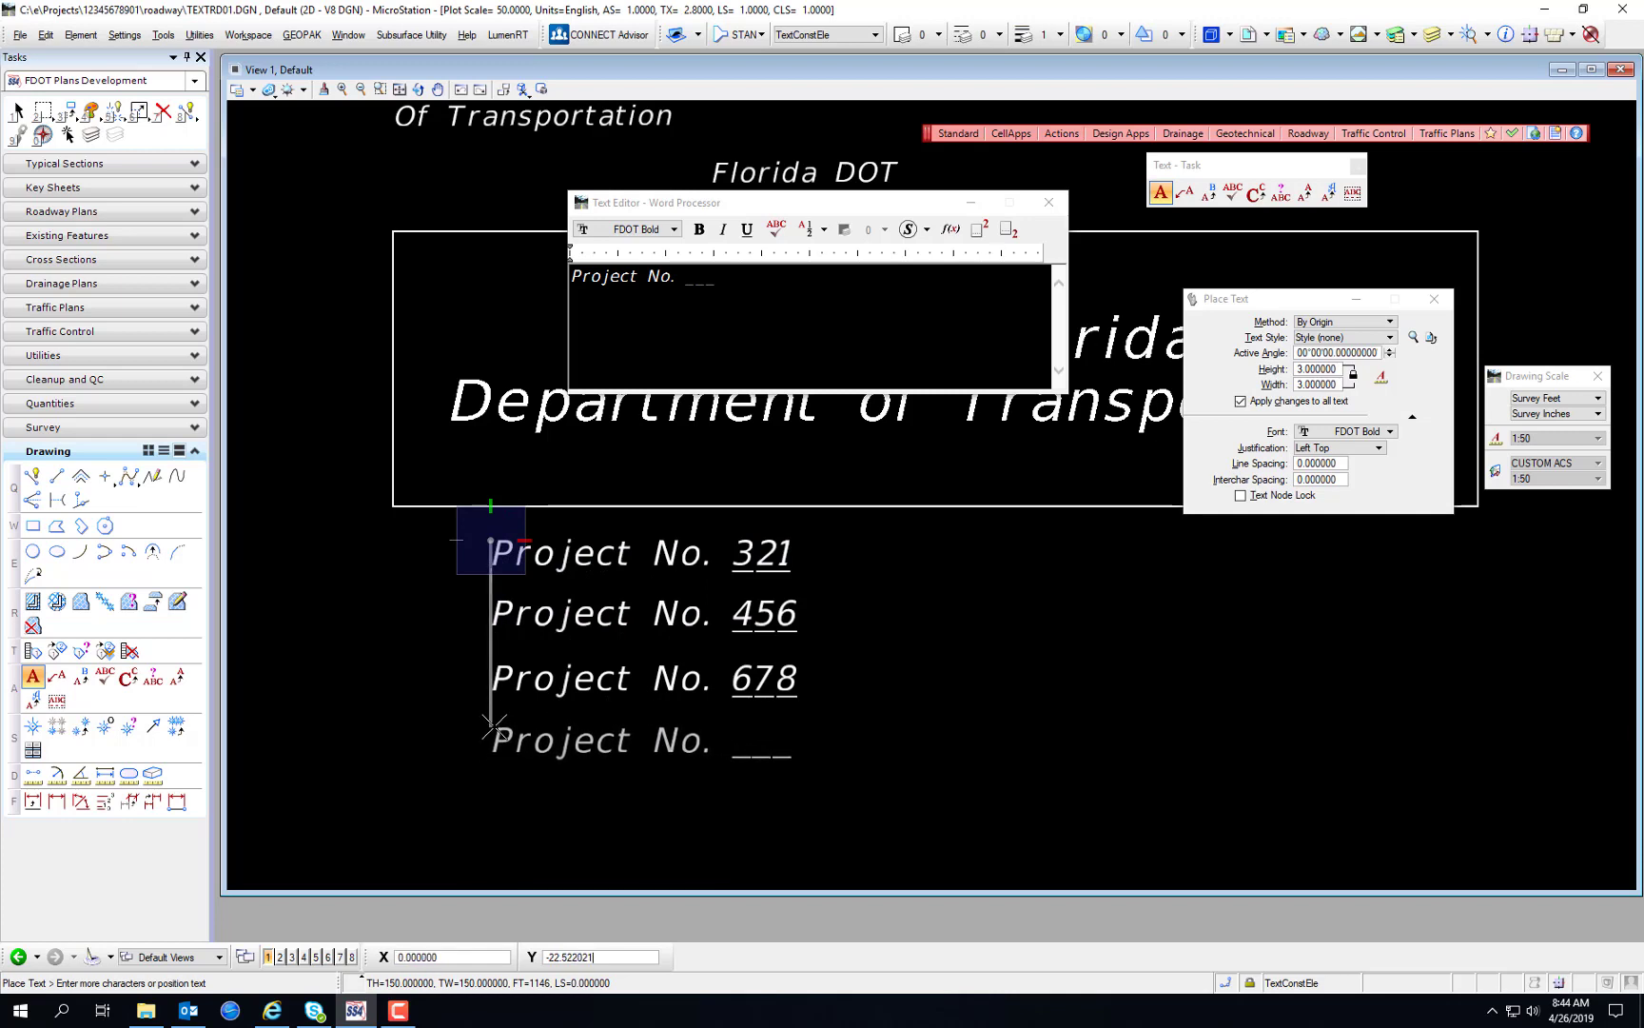
pyautogui.click(492, 726)
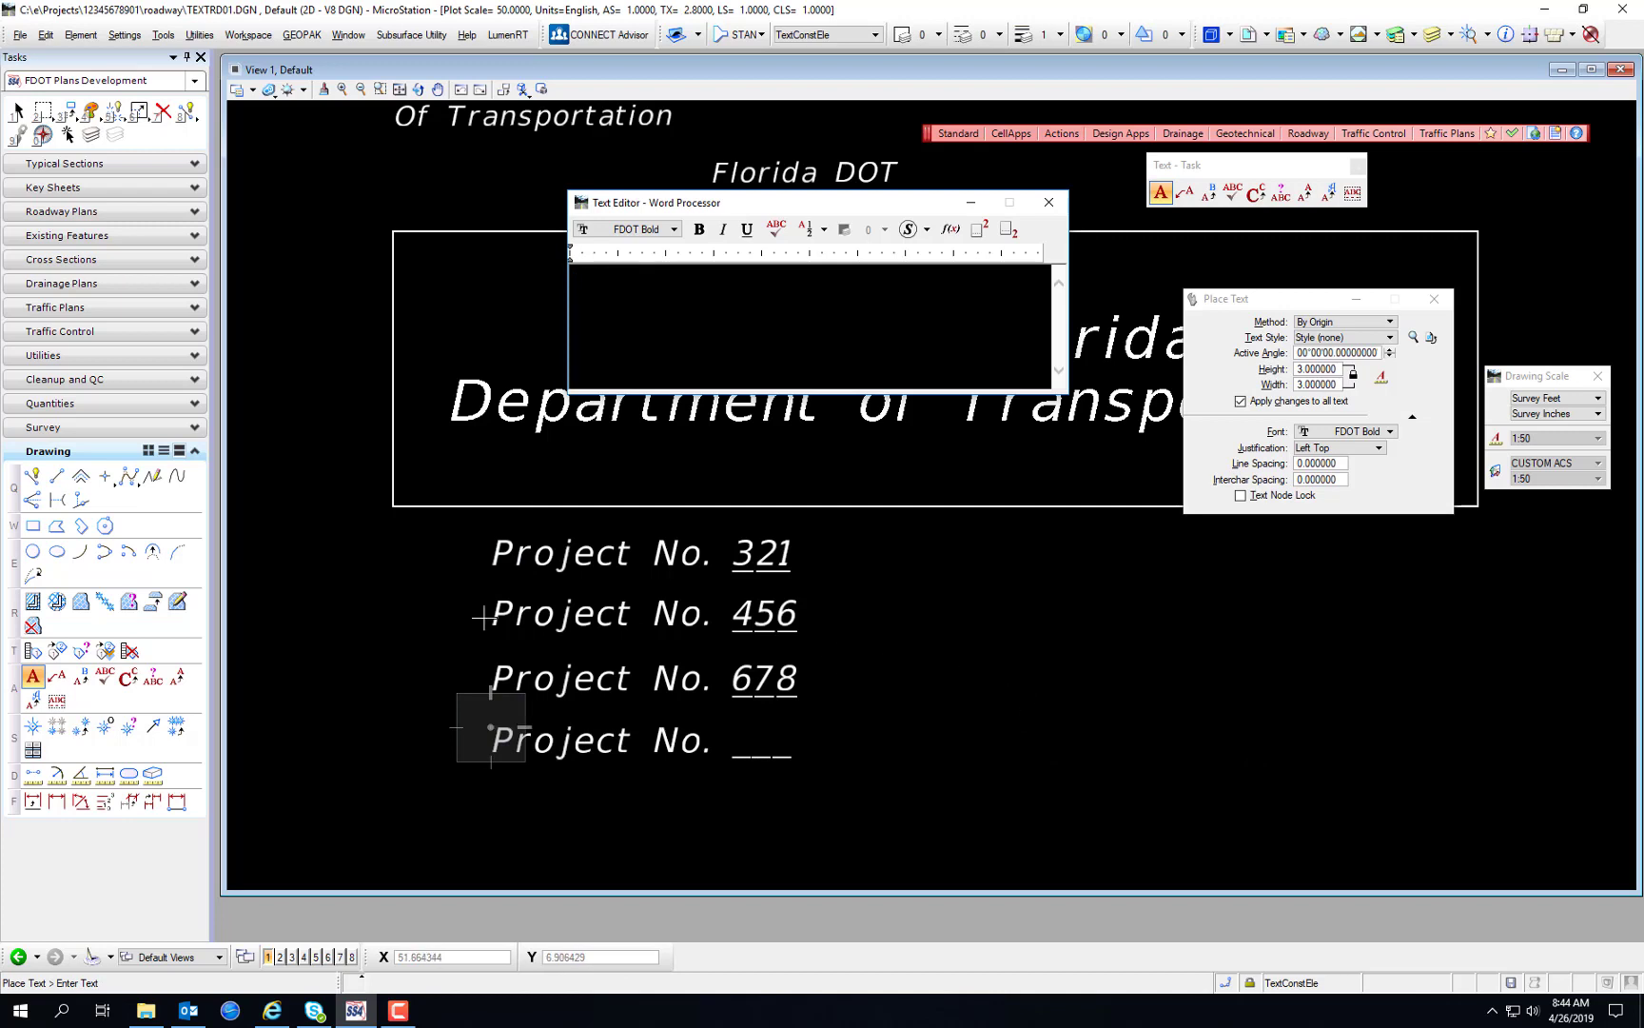
pyautogui.click(1352, 192)
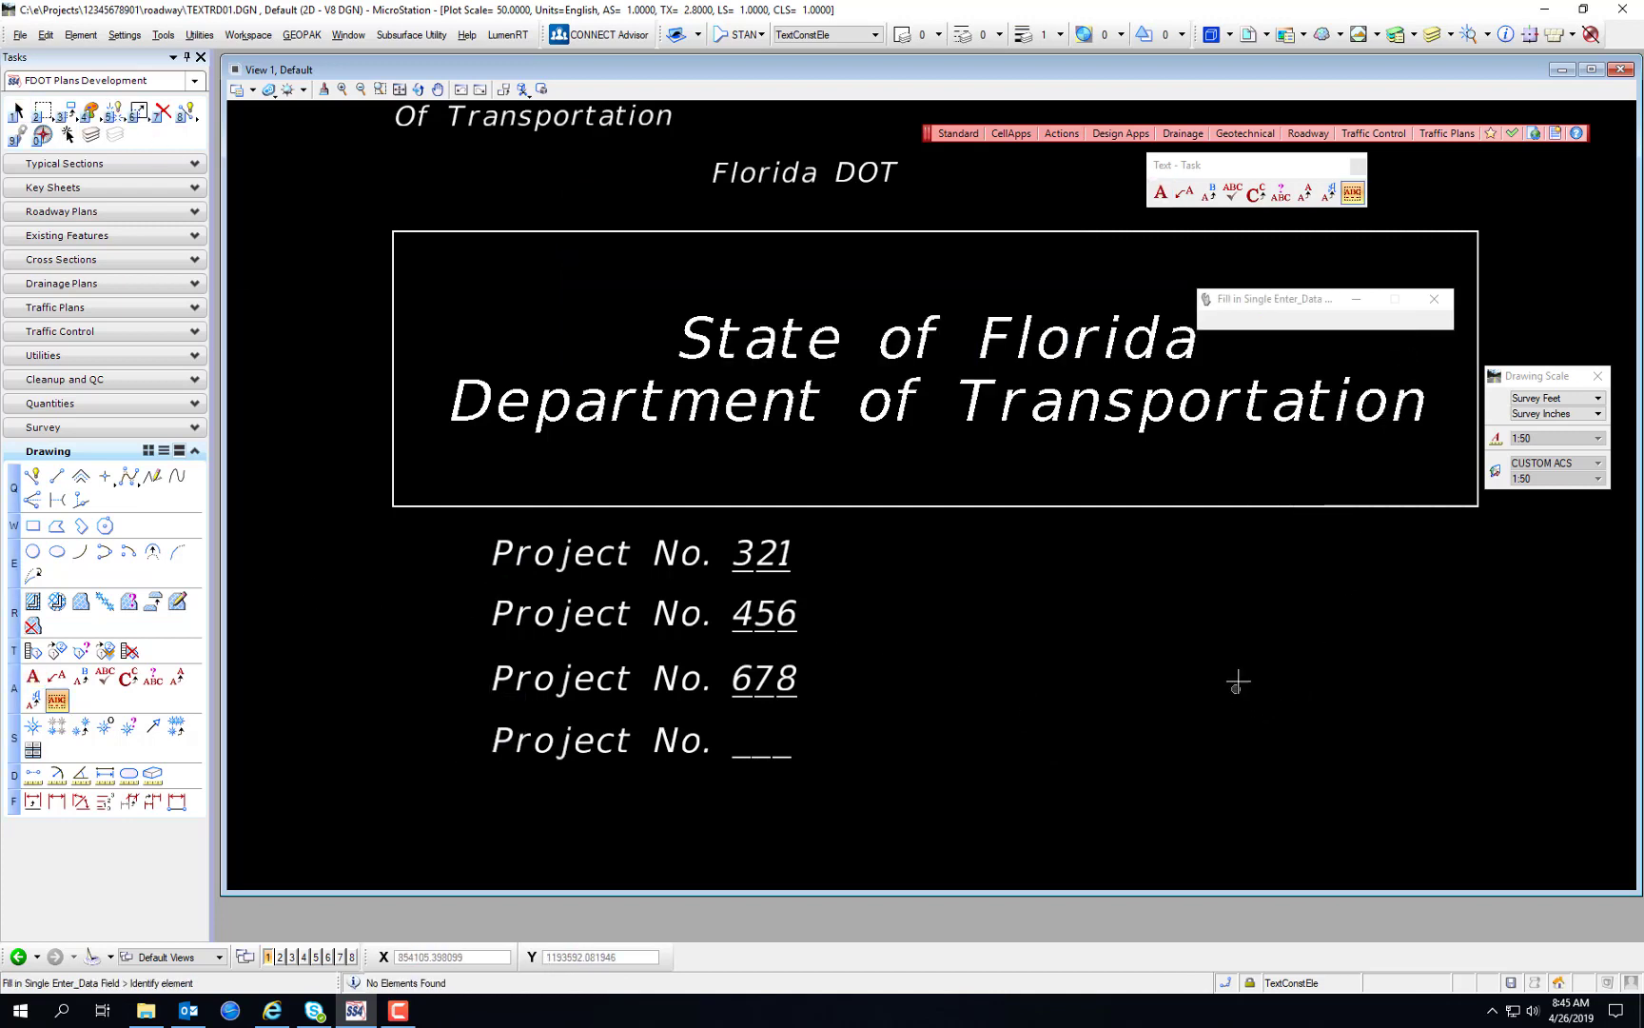
# Step: Change the first two Project No. fields from 321 and 456 to 123 and 234
pyautogui.click(1358, 195)
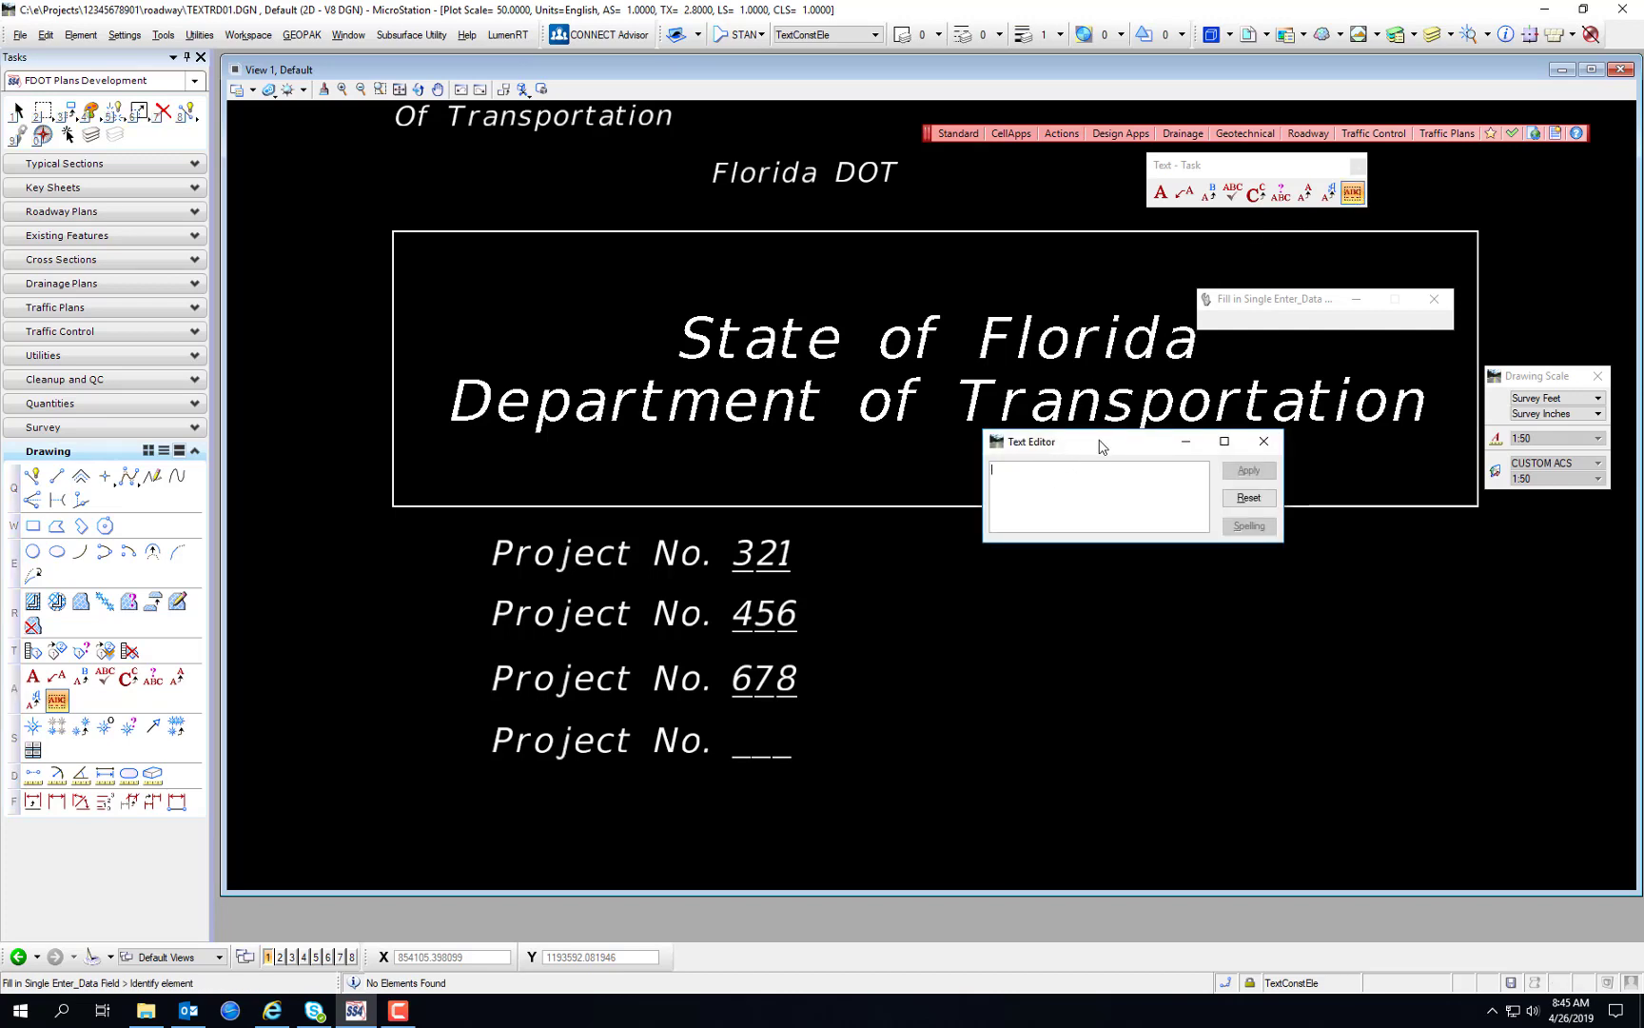
pyautogui.click(620, 556)
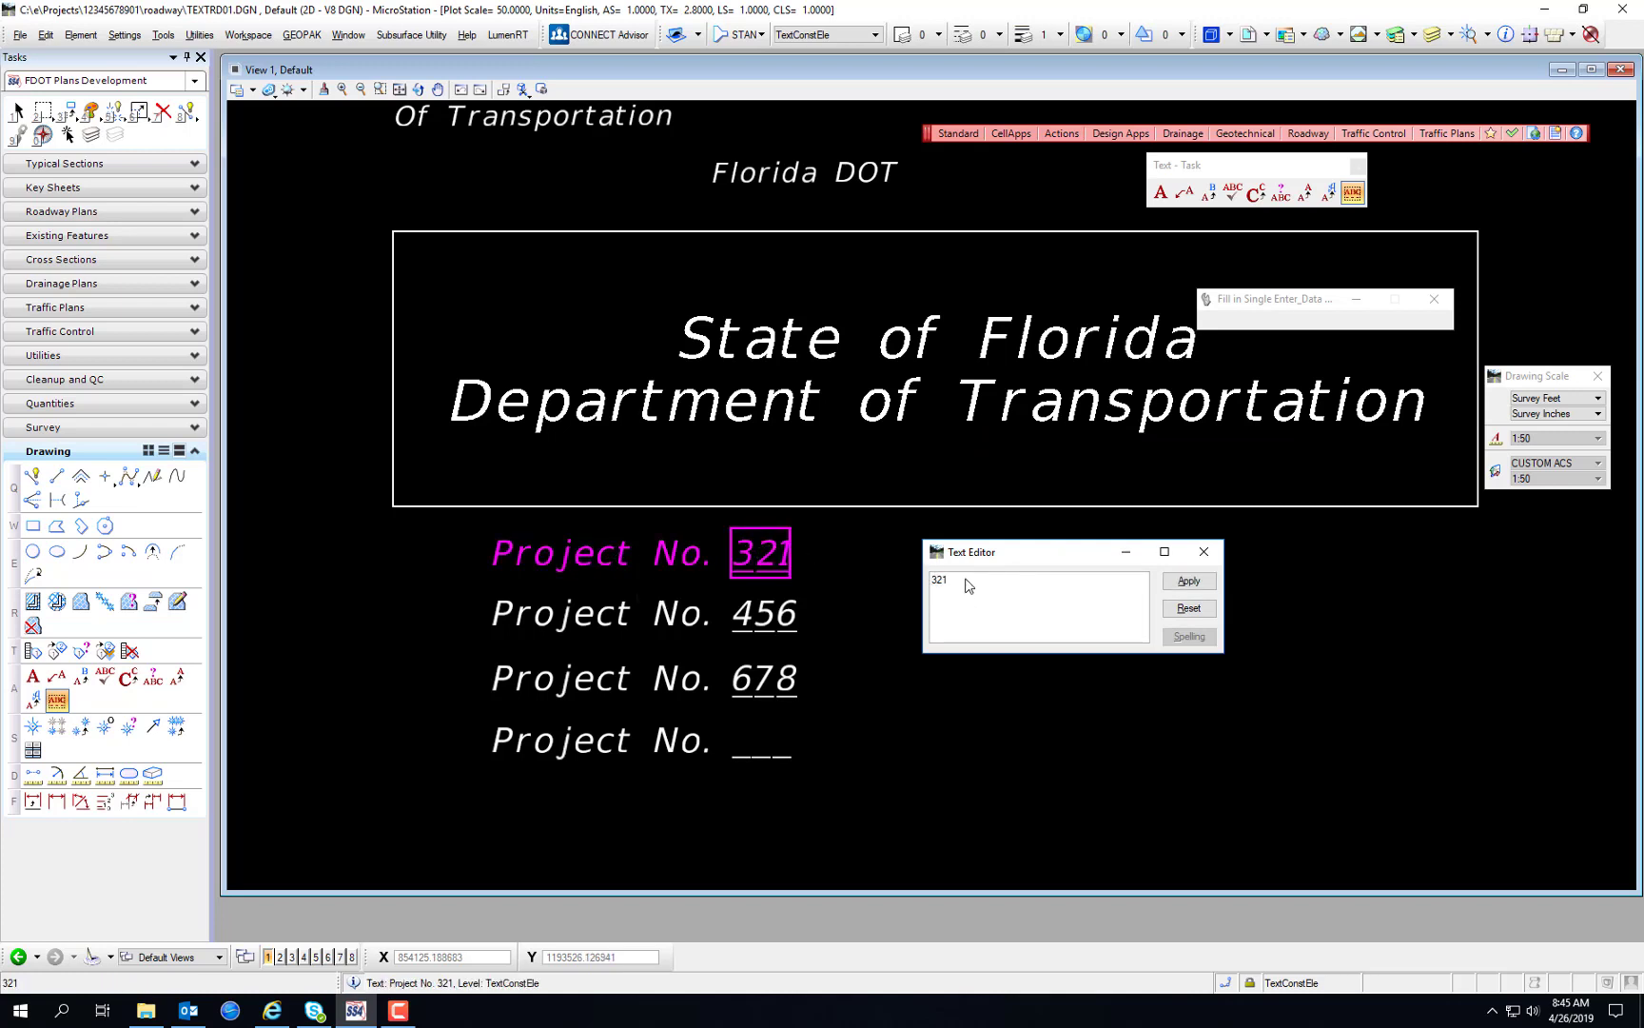
pyautogui.press('Delete')
pyautogui.press('Delete')
pyautogui.press('Delete')
pyautogui.write('123')
pyautogui.click(1001, 710)
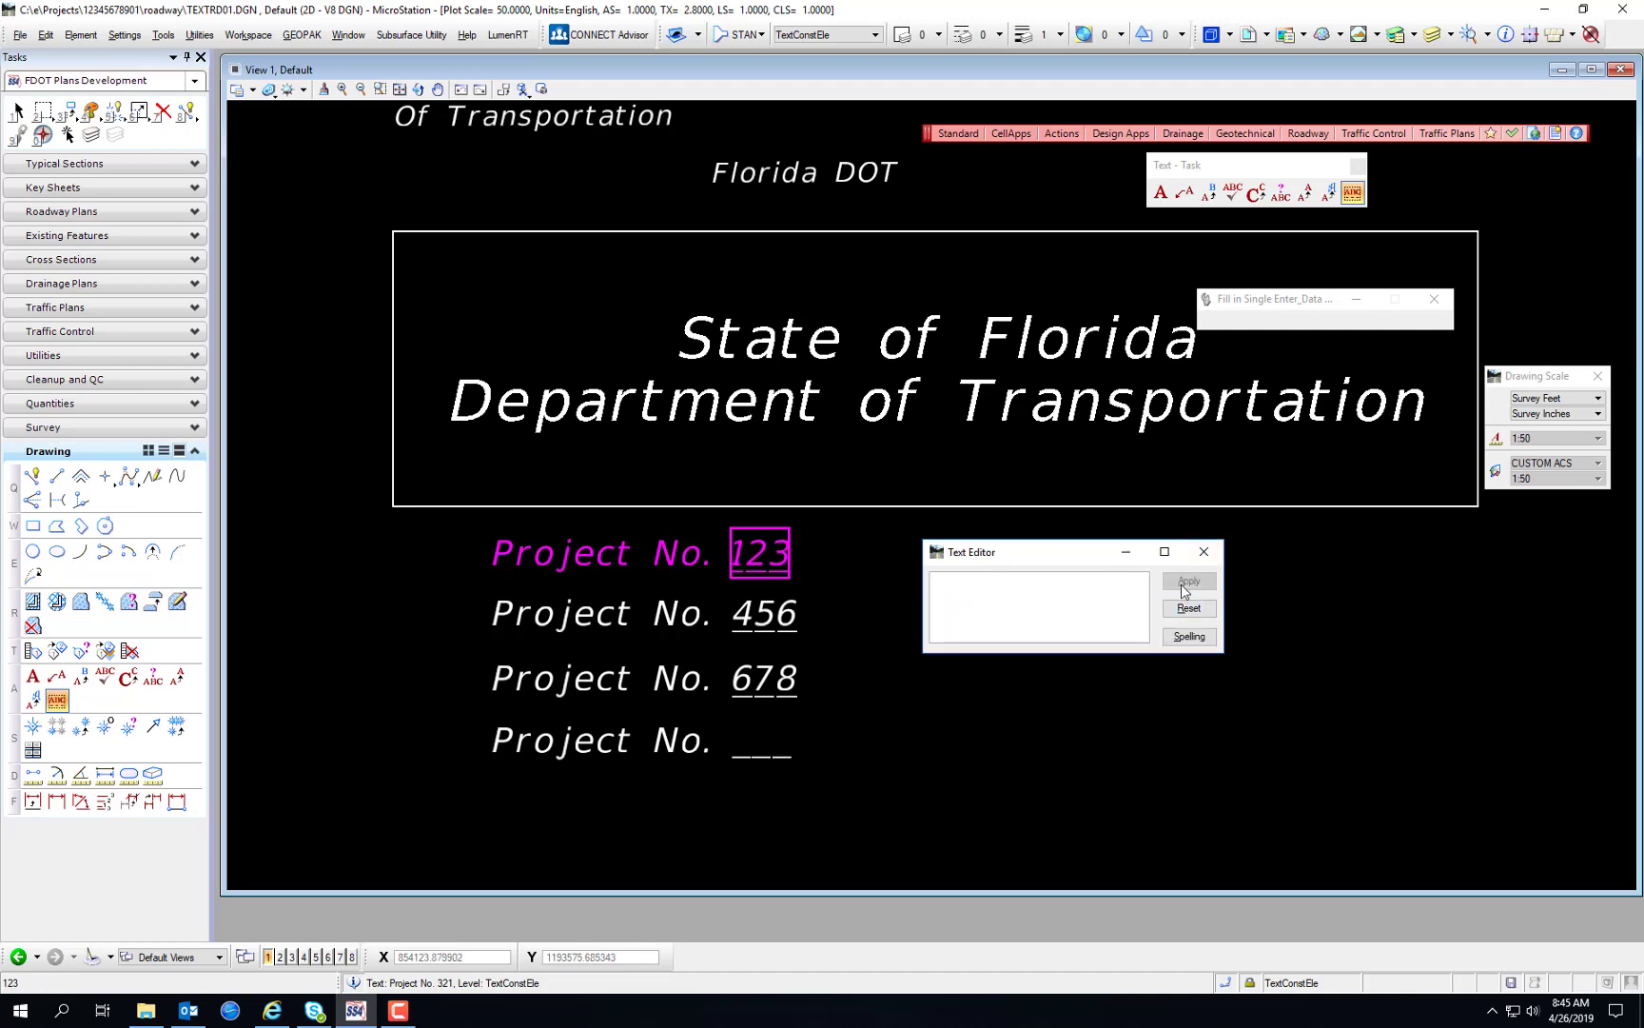
pyautogui.click(630, 609)
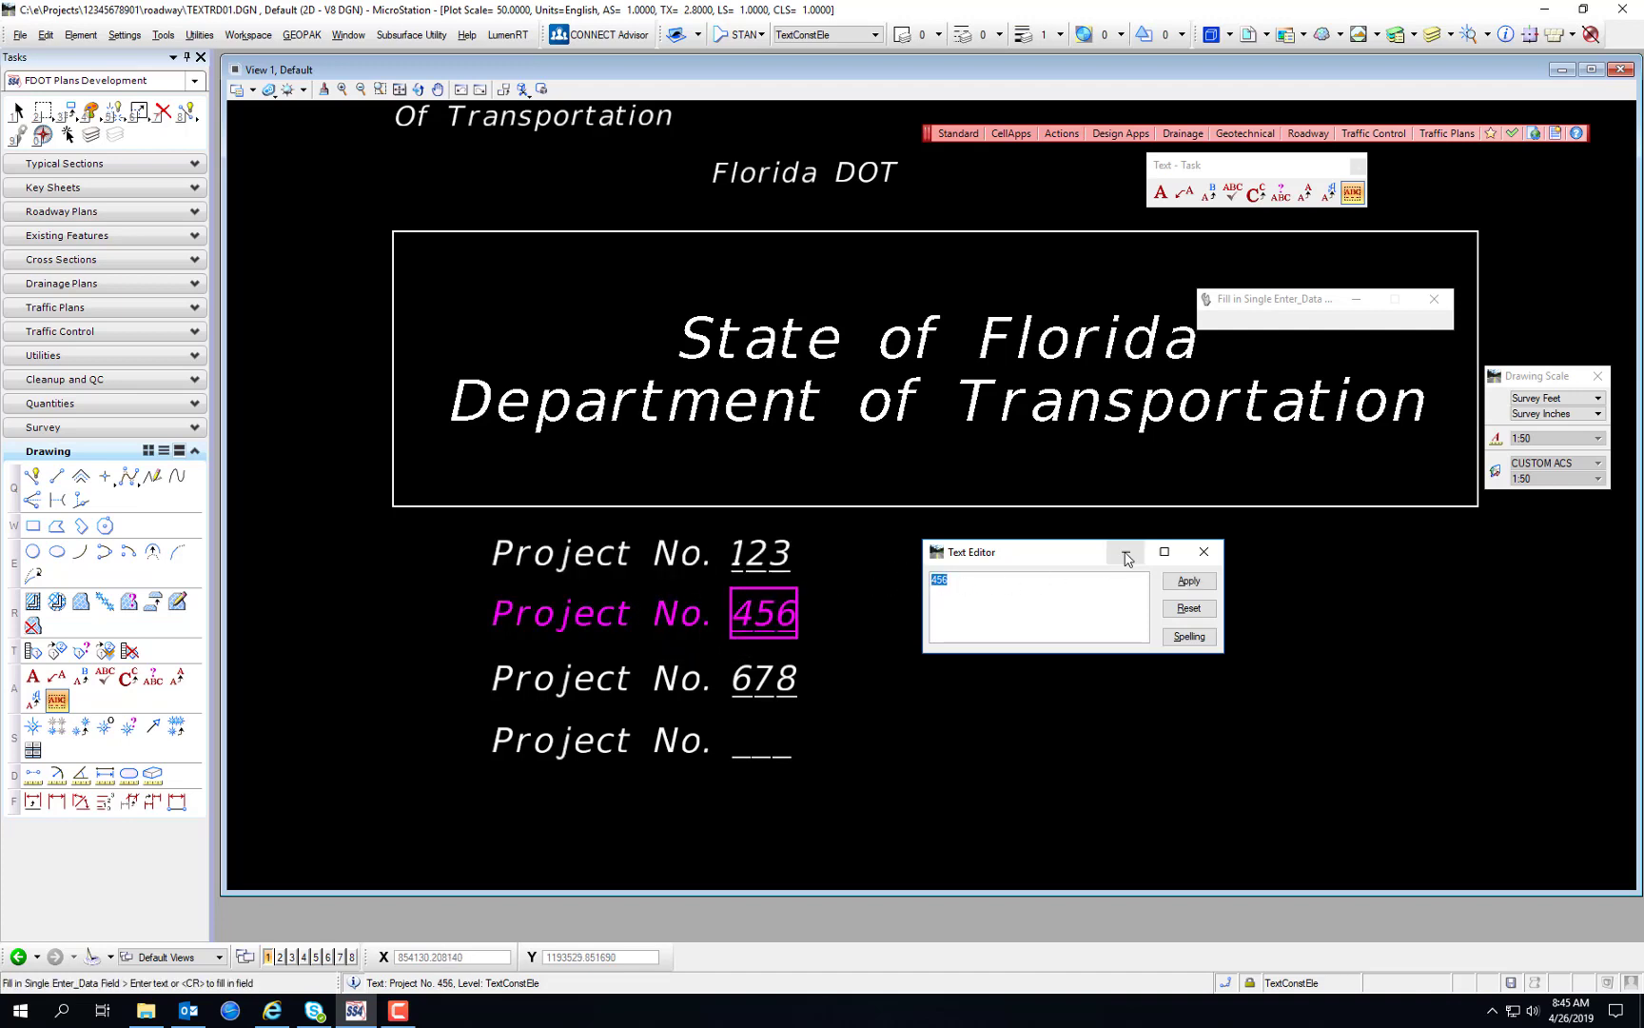
pyautogui.write('234')
pyautogui.press('Return')
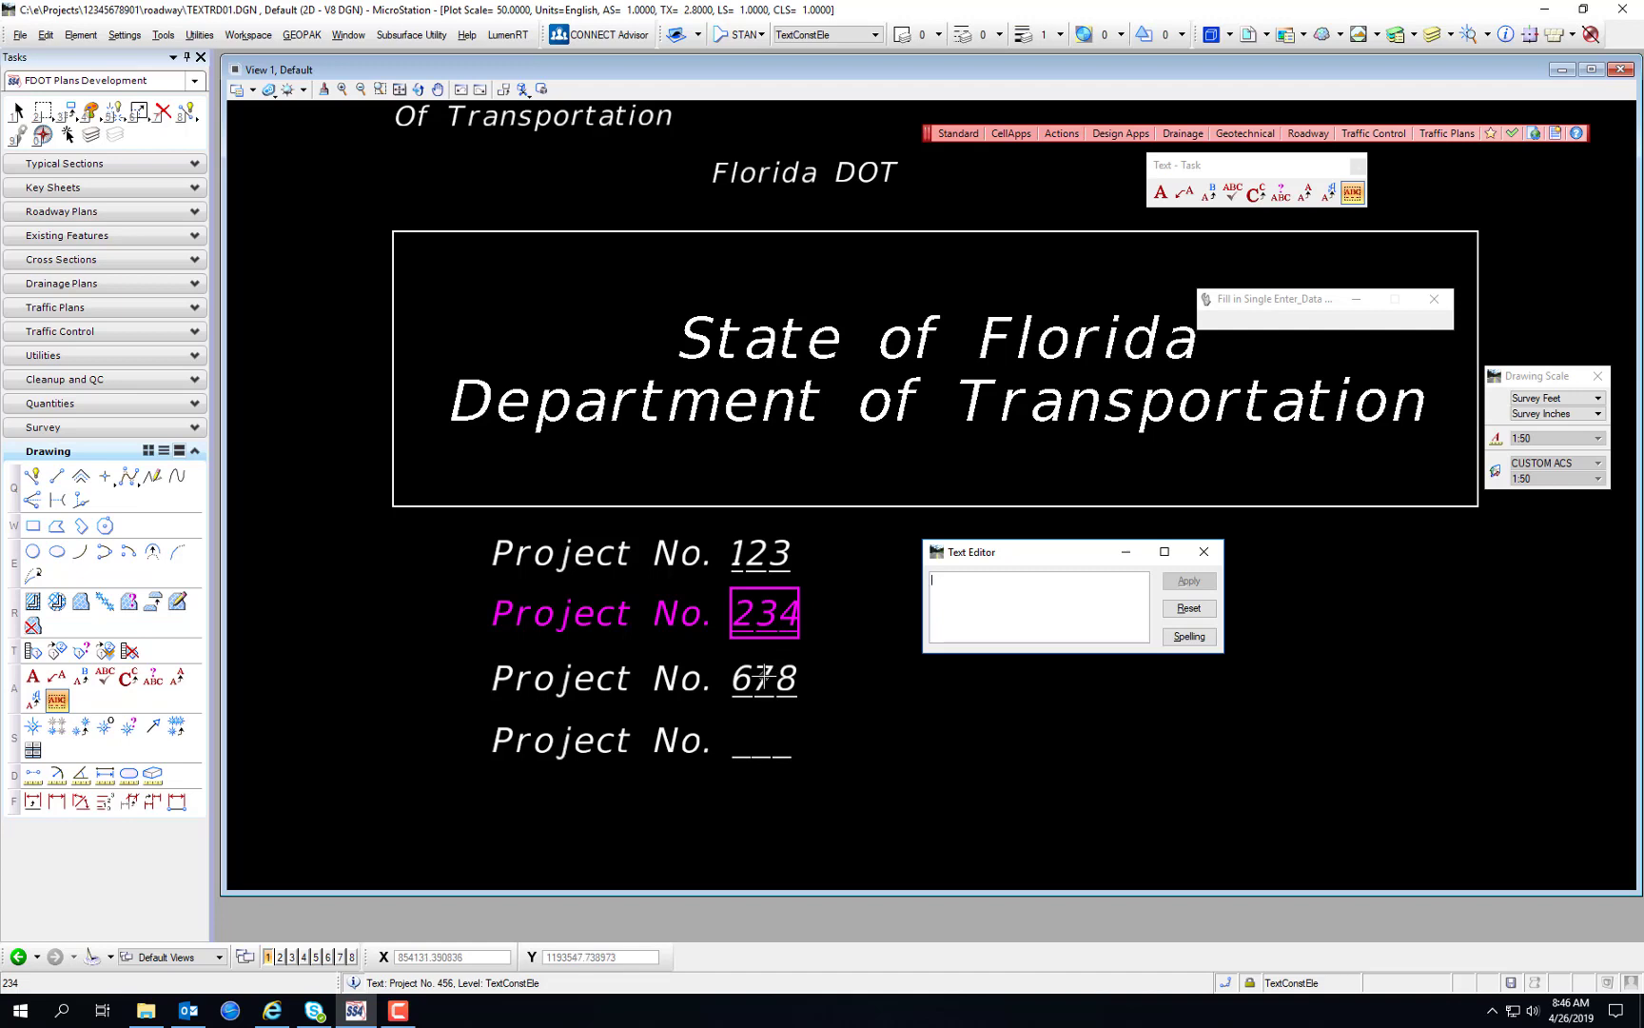
# Step: Set the third field to 789 and fill the blank fourth field with 456
pyautogui.click(653, 679)
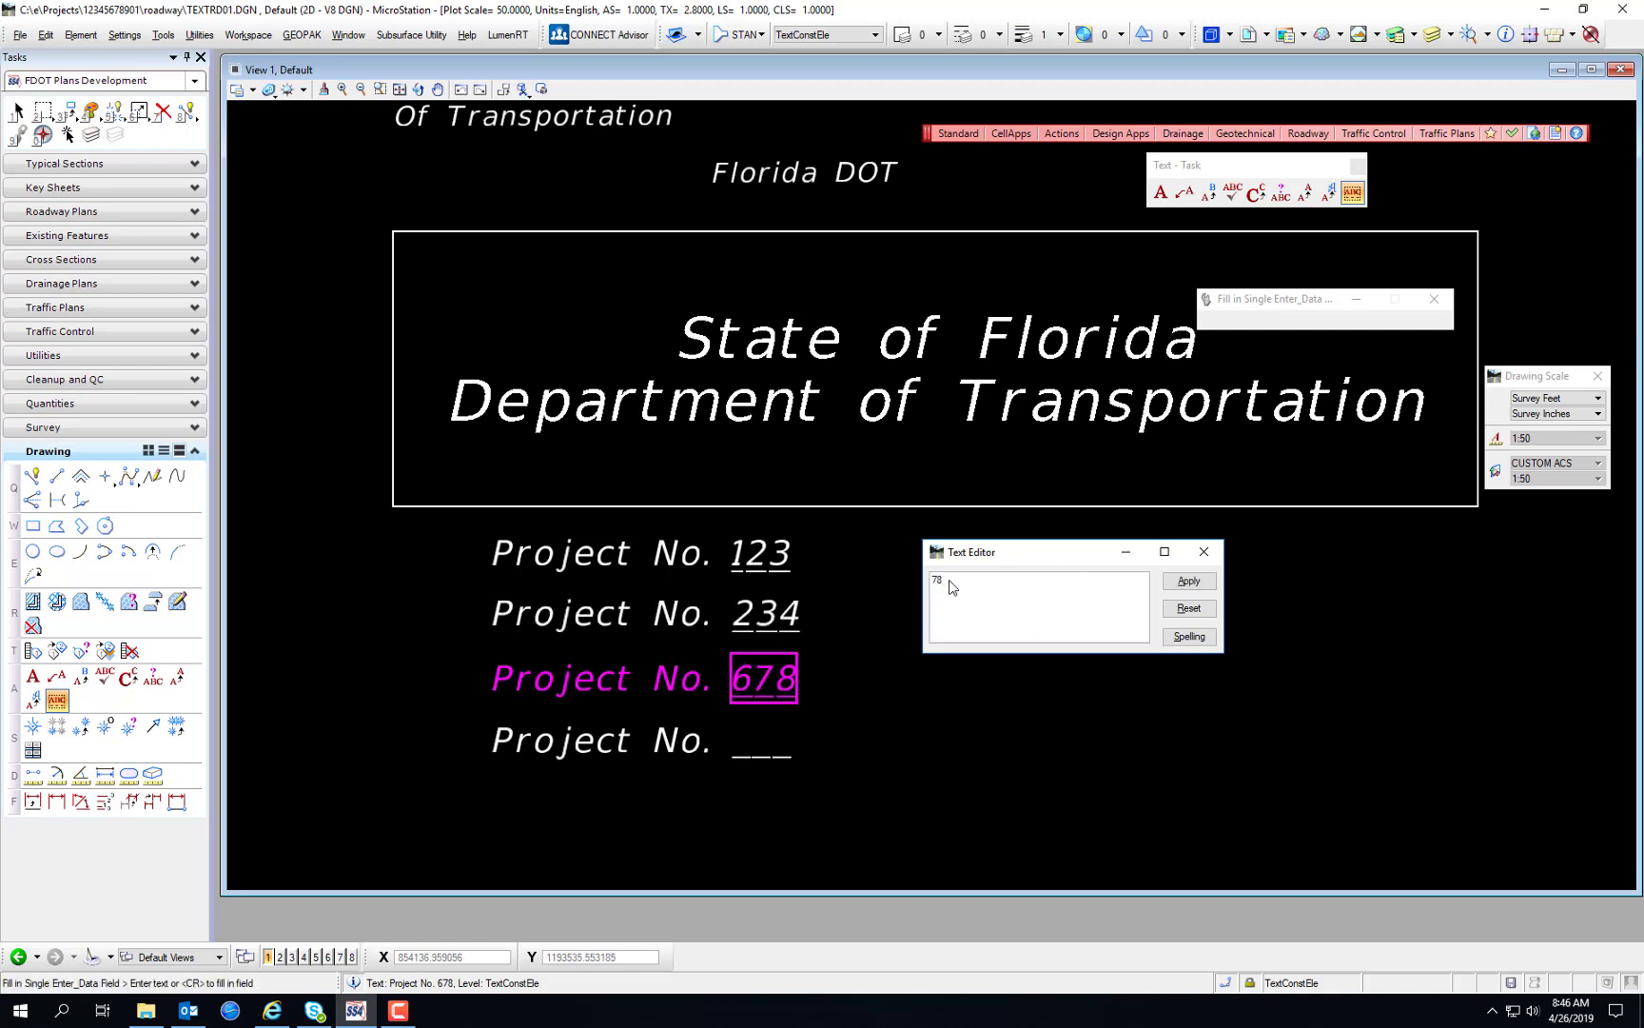
pyautogui.click(1010, 731)
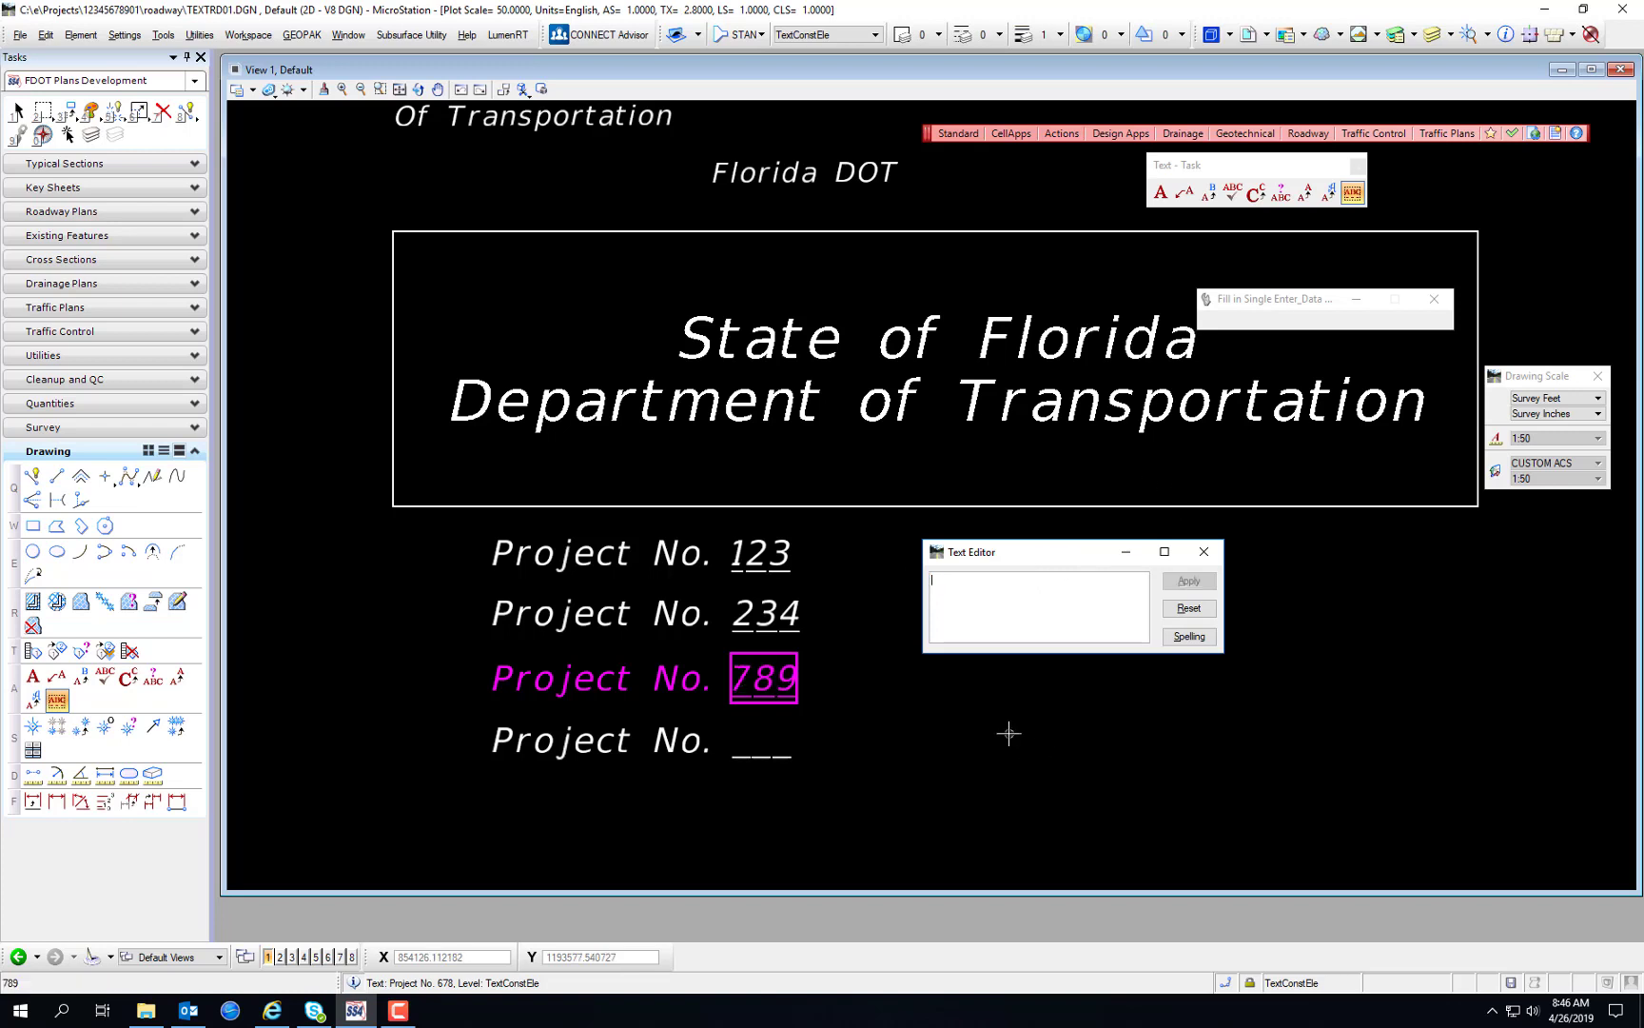
pyautogui.click(761, 757)
pyautogui.click(759, 747)
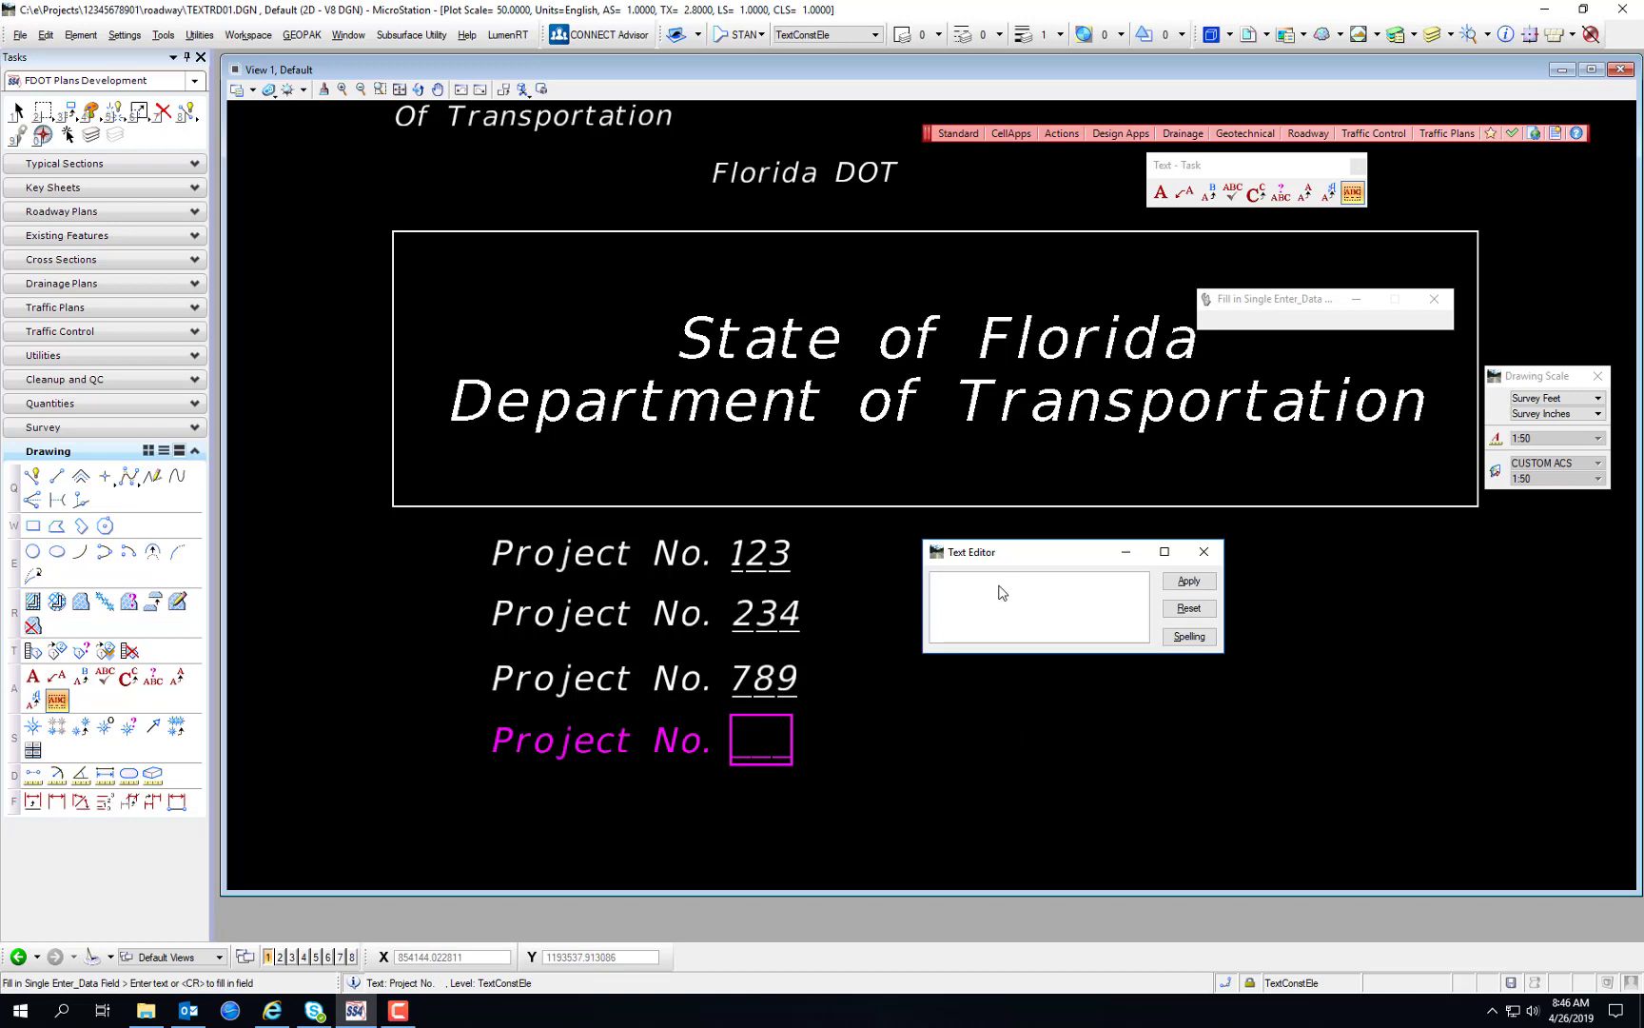
pyautogui.write('456')
pyautogui.click(955, 704)
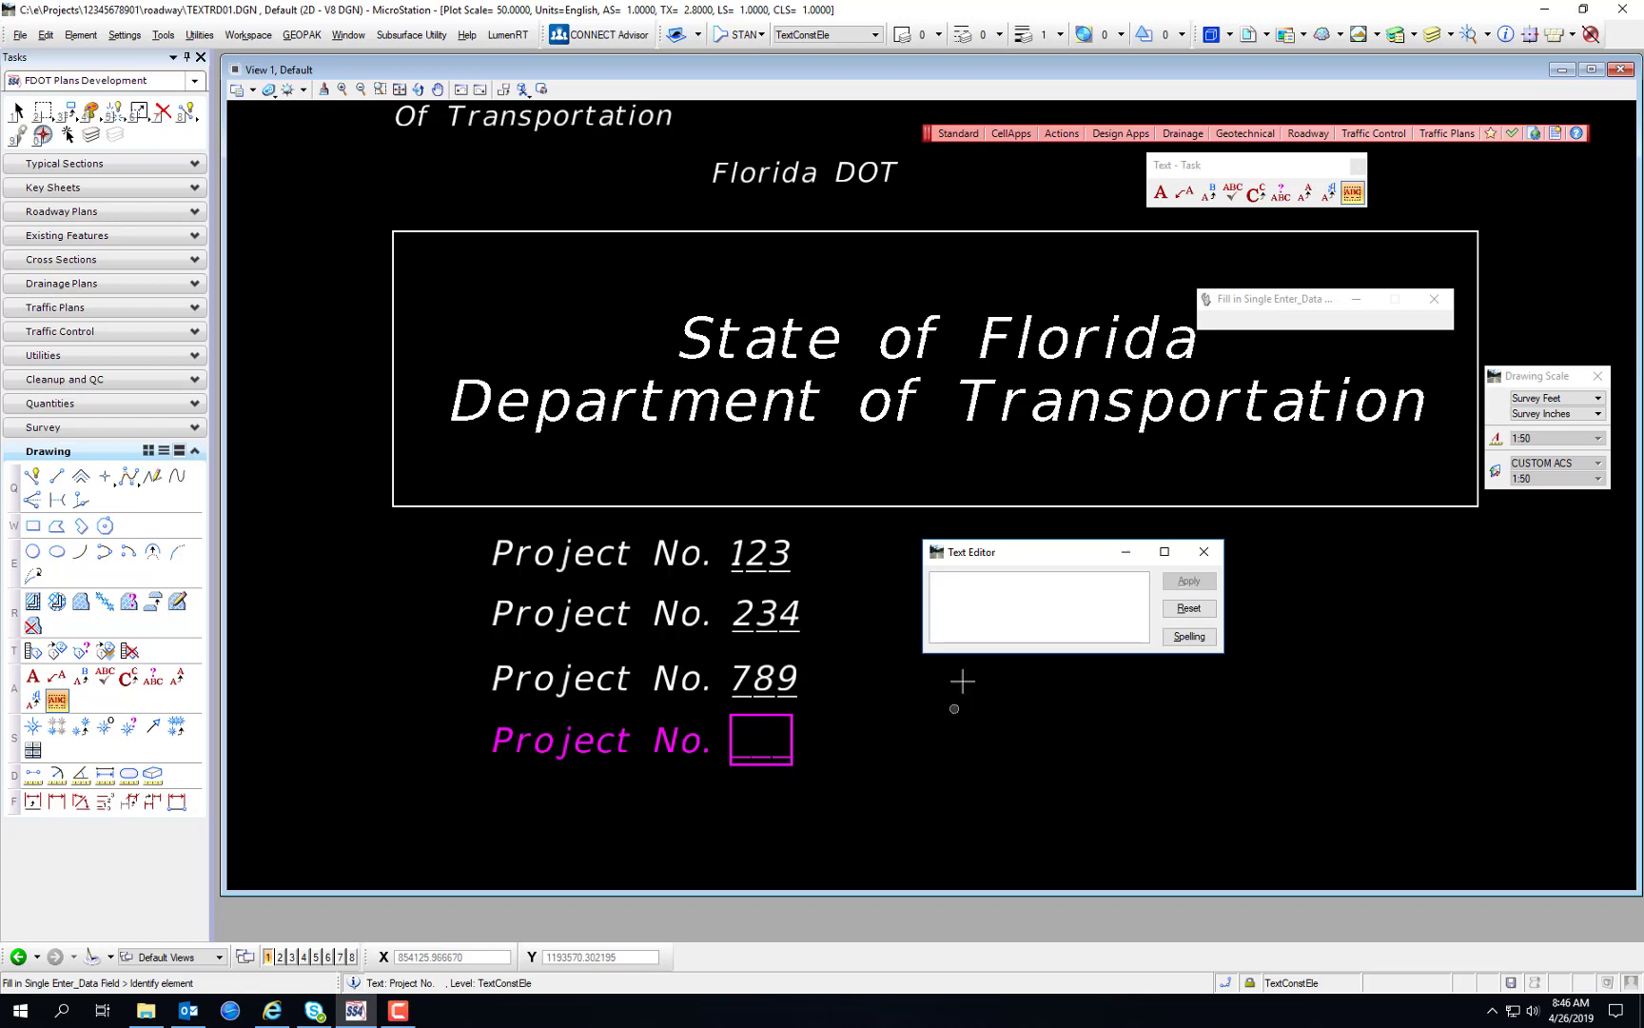
pyautogui.write('56')
pyautogui.click(870, 768)
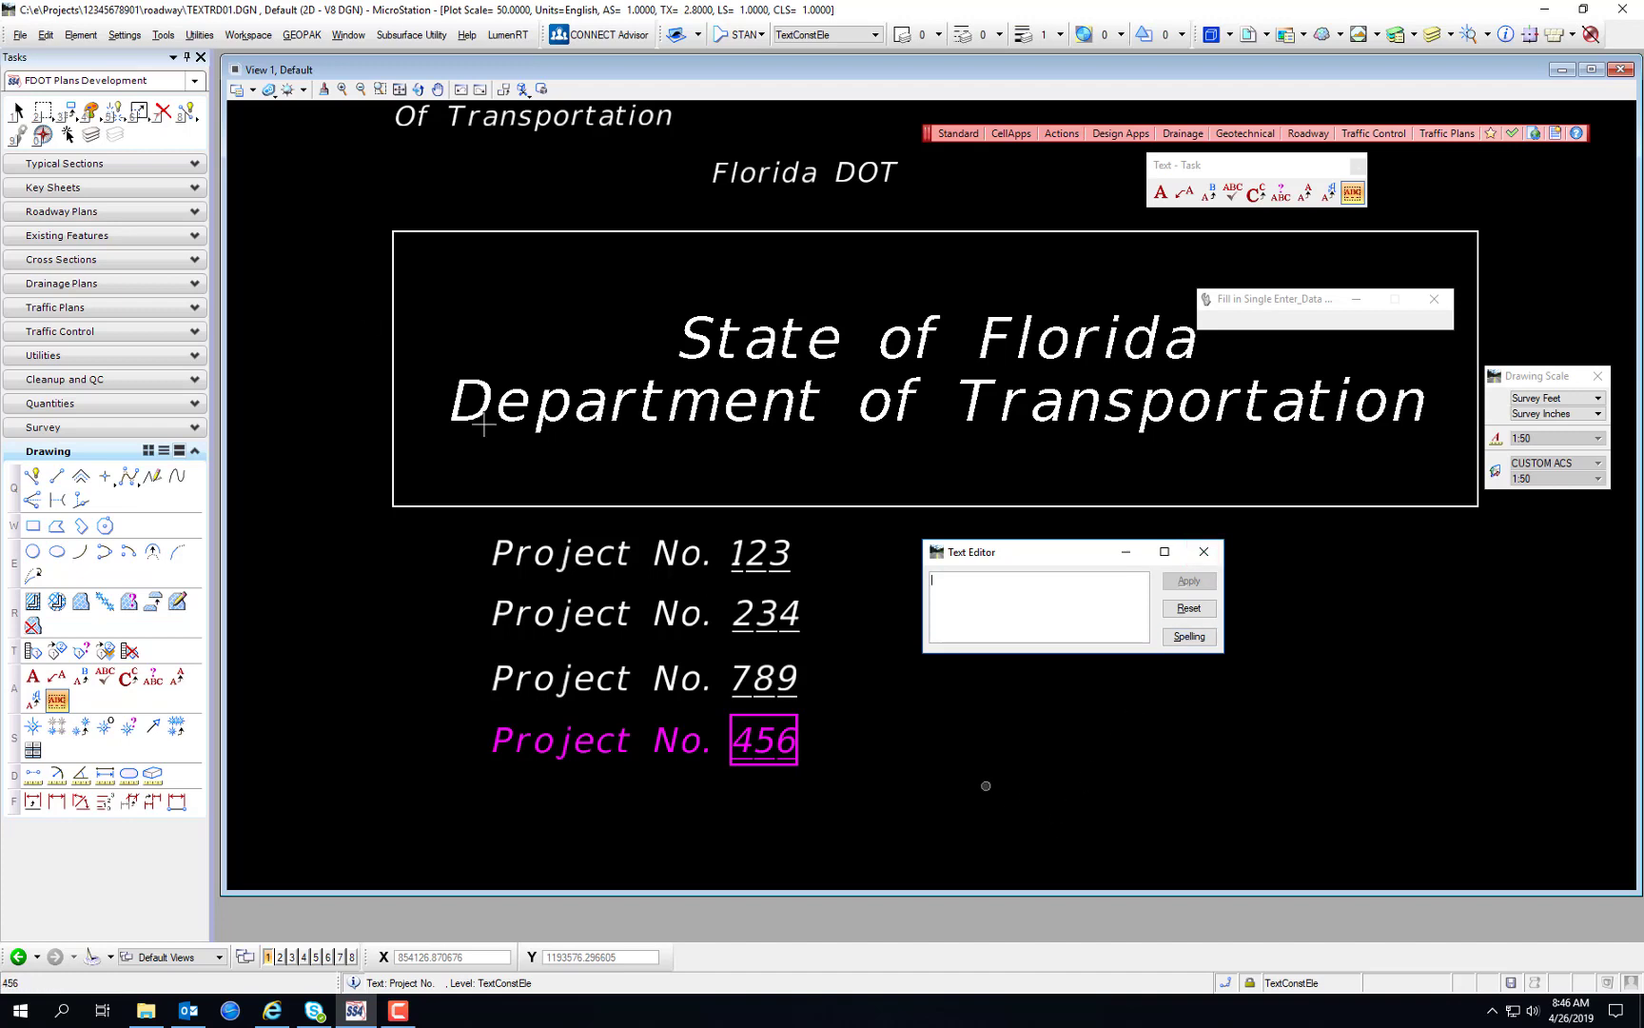
pyautogui.click(17, 111)
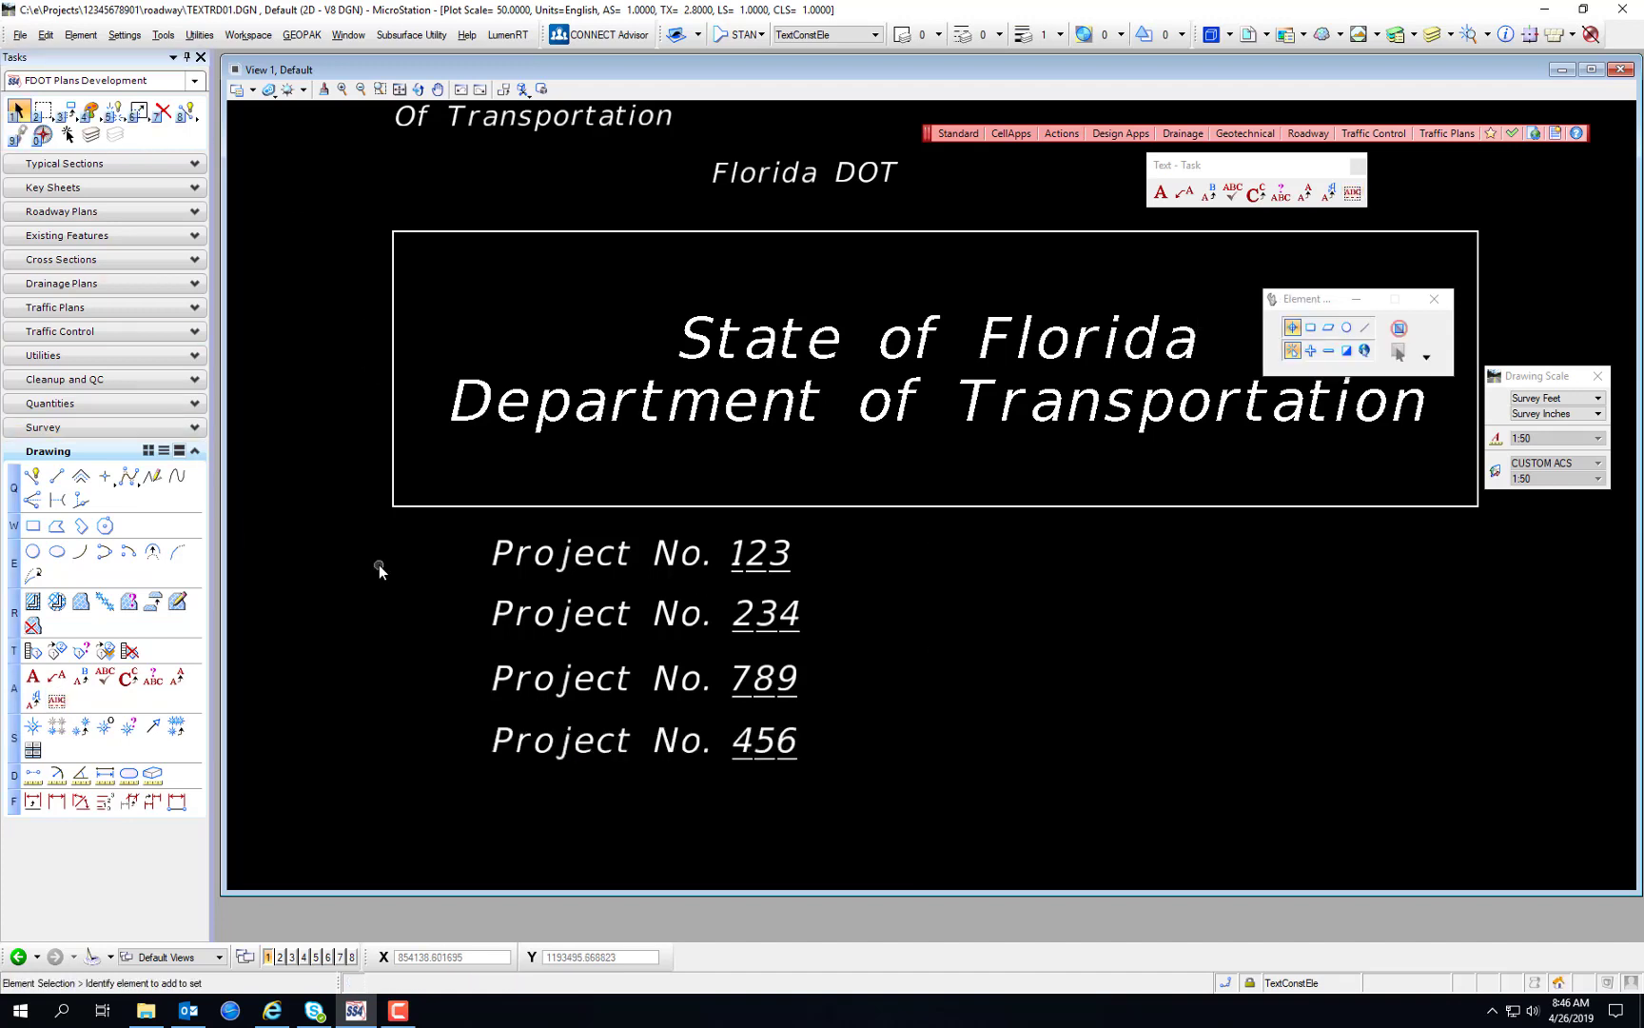